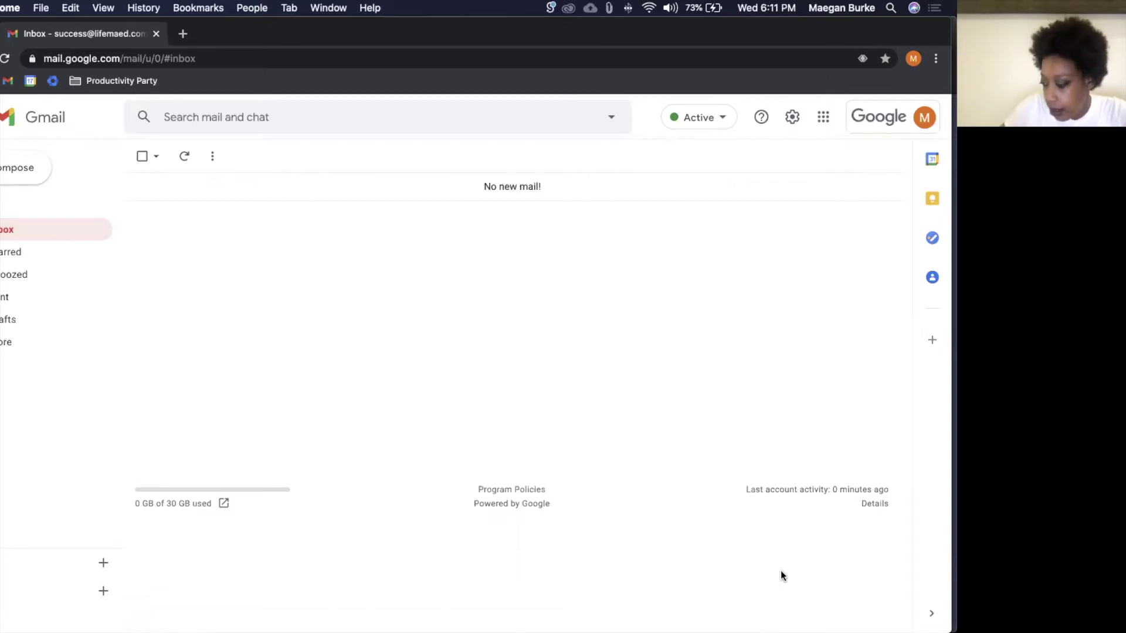
Step: Open a window for another Chrome profile from the Dock, then return to the Gmail window
{"action": "mouse_move", "coordinate": [644, 630]}
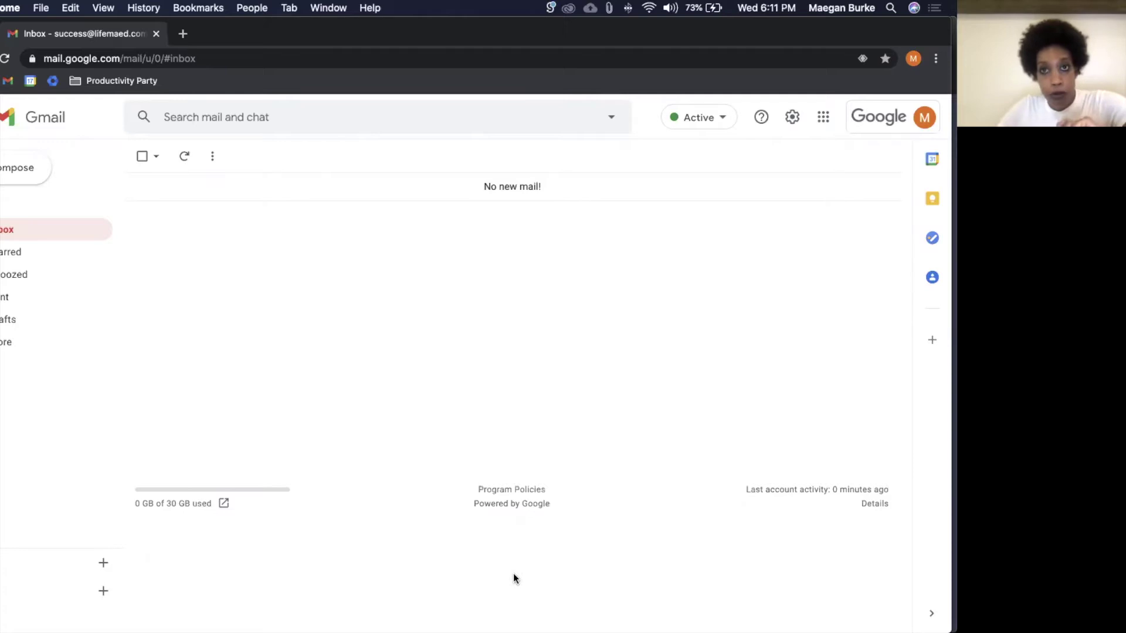
{"action": "mouse_move", "coordinate": [415, 625]}
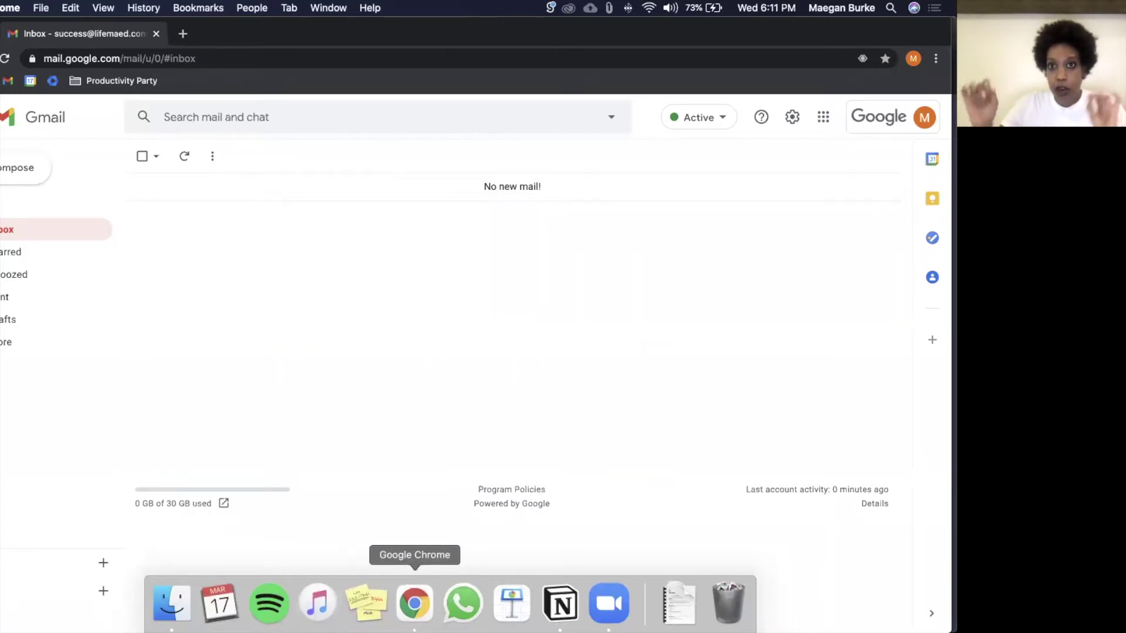
{"action": "right_click", "coordinate": [406, 609]}
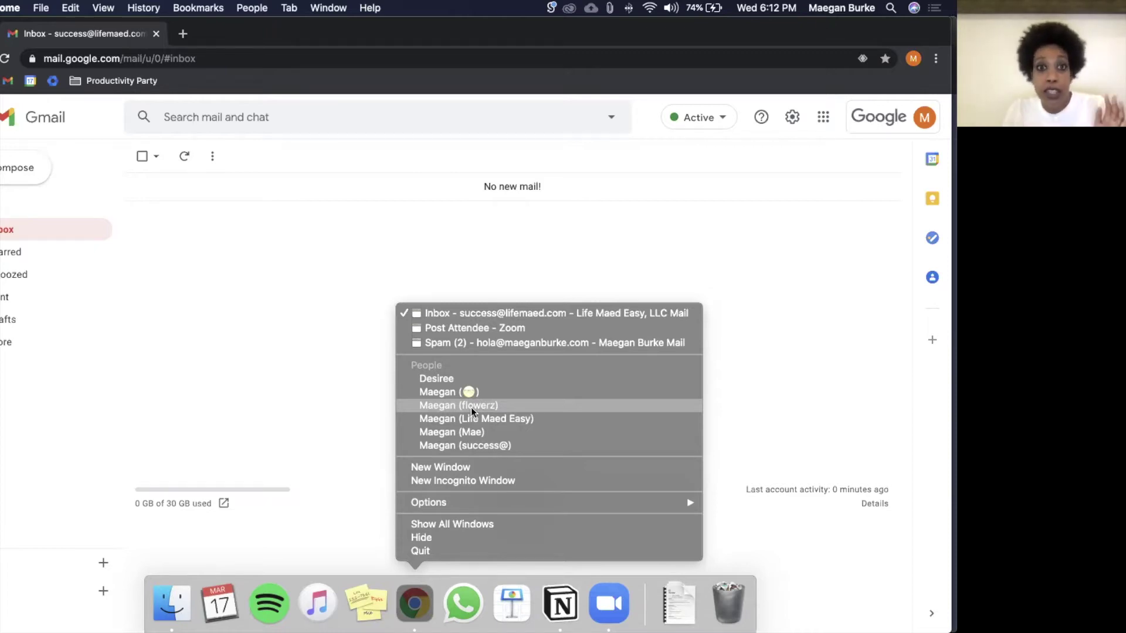
{"action": "left_click", "coordinate": [471, 408]}
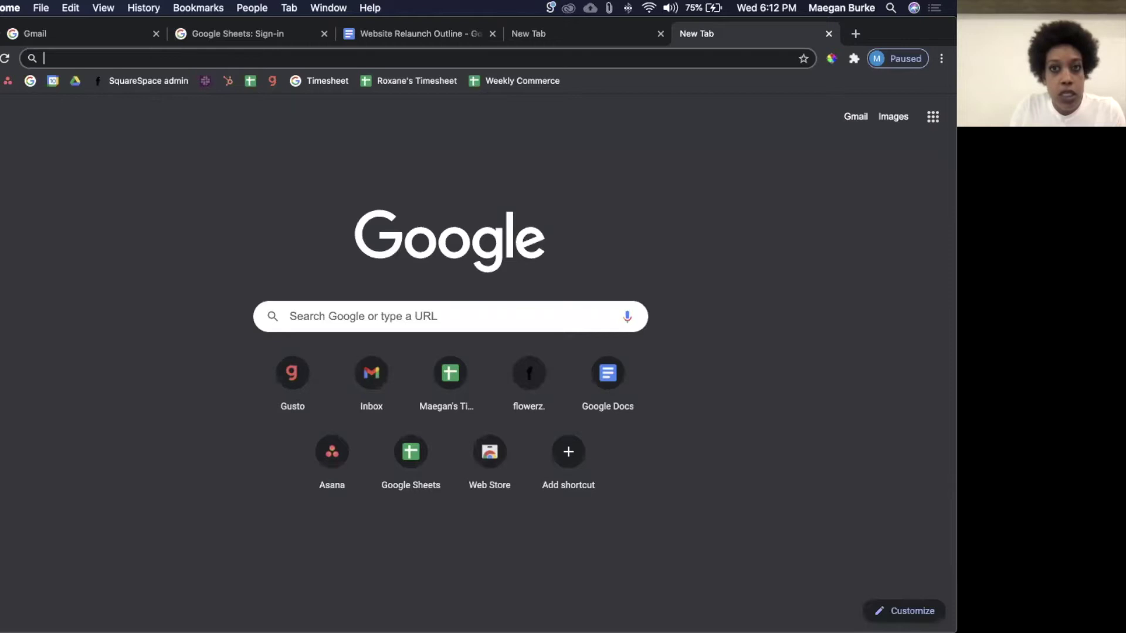
{"action": "key", "text": "super+grave"}
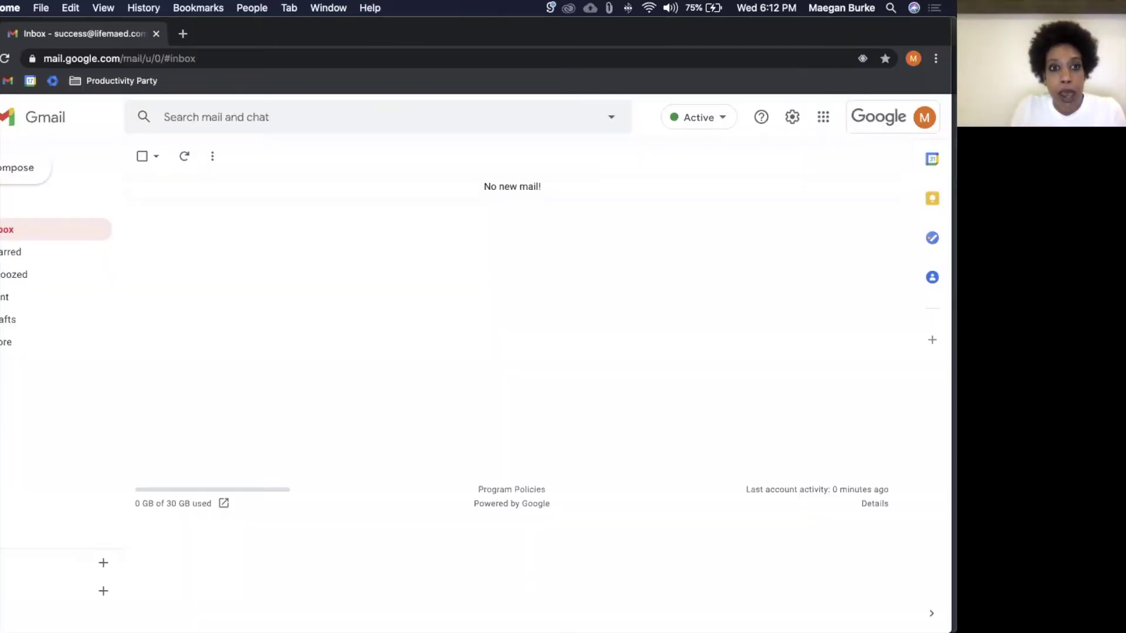
{"action": "mouse_move", "coordinate": [367, 616]}
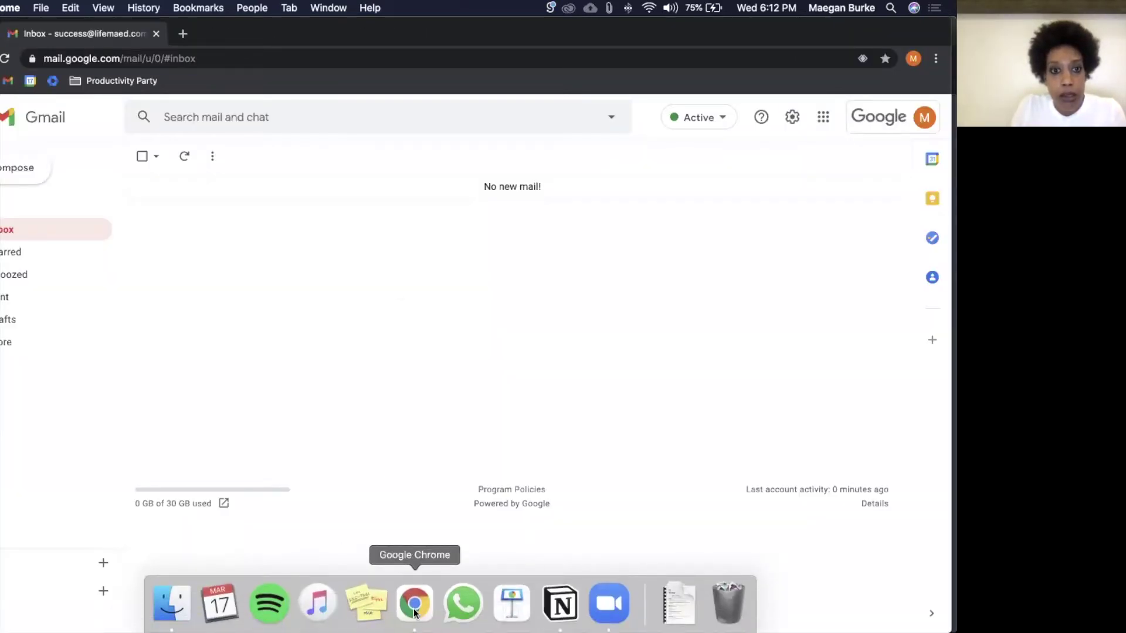
{"action": "right_click", "coordinate": [414, 613]}
{"action": "left_click", "coordinate": [463, 406]}
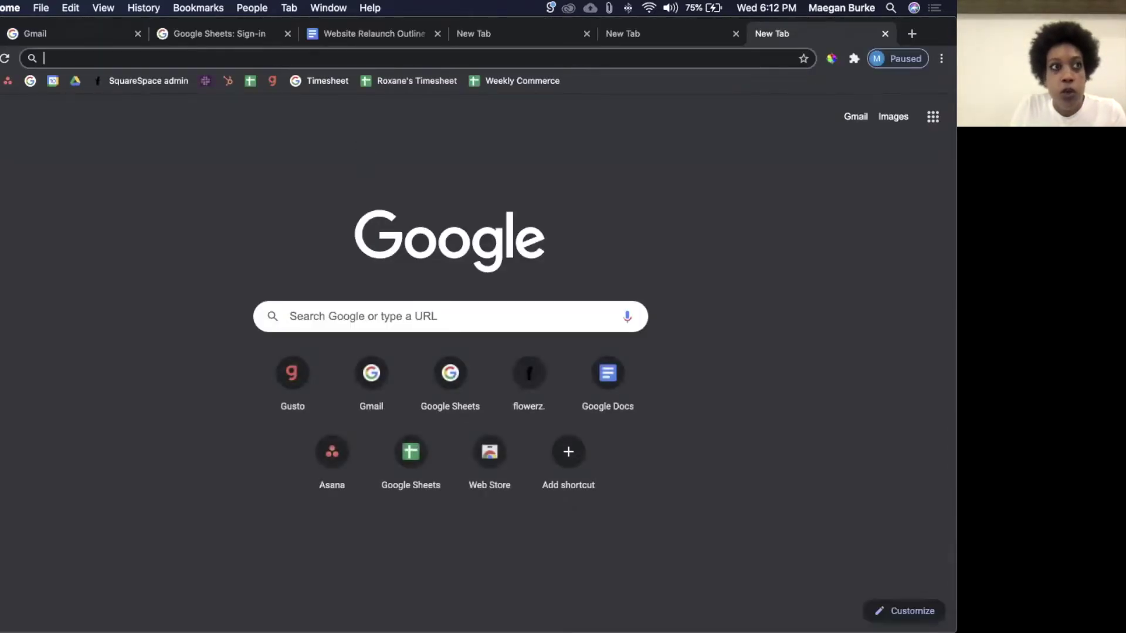
{"action": "key", "text": "super+grave"}
{"action": "mouse_move", "coordinate": [318, 629]}
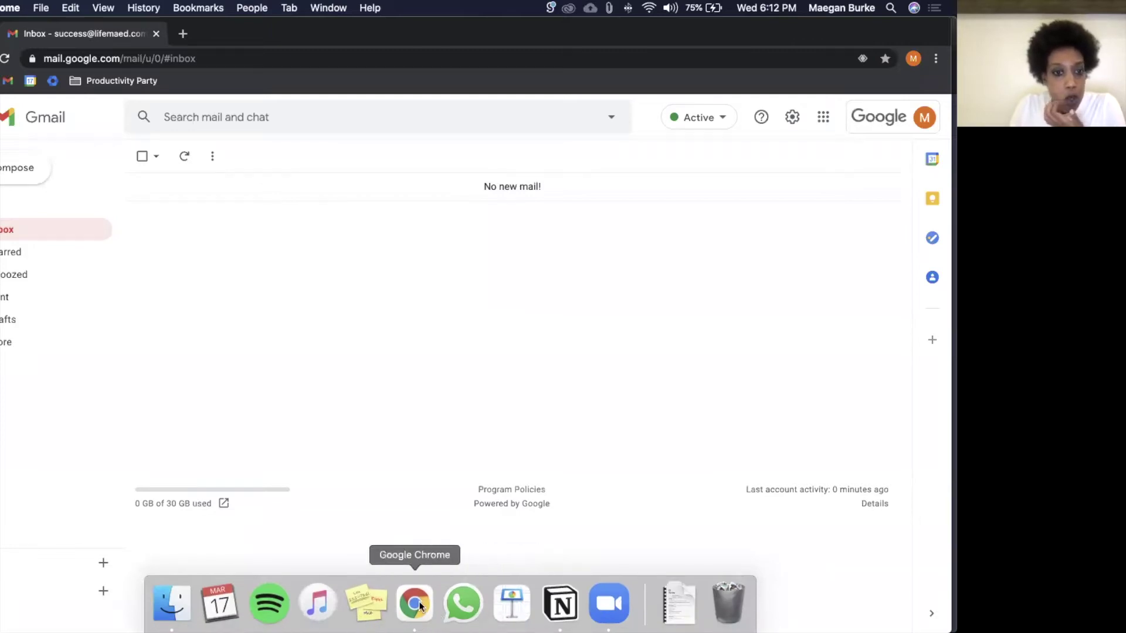
{"action": "right_click", "coordinate": [420, 606]}
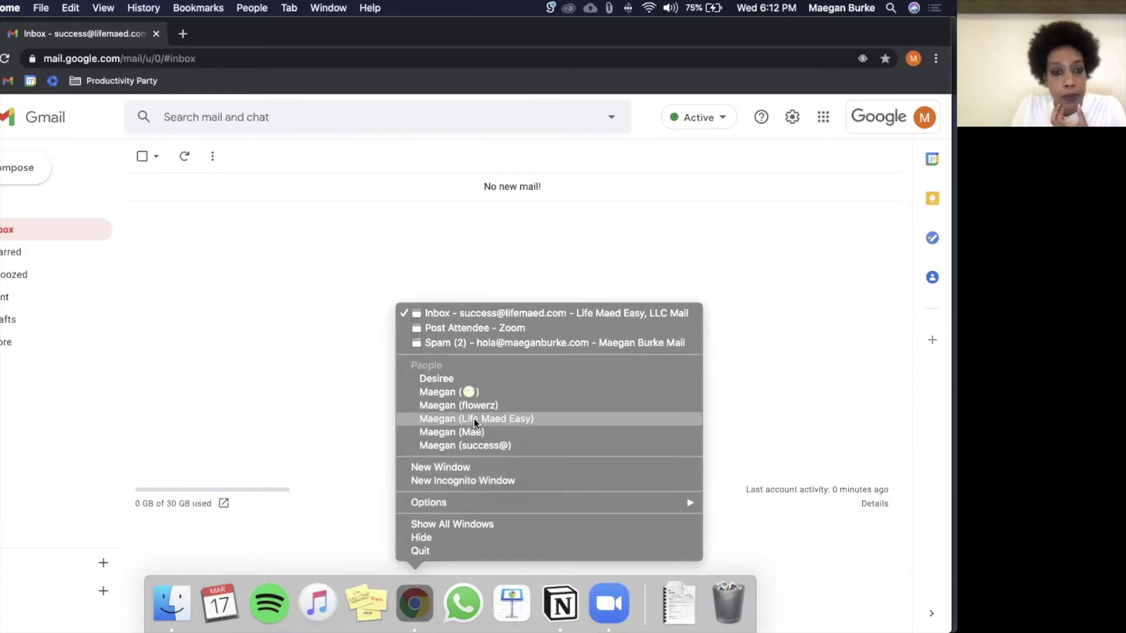
{"action": "left_click", "coordinate": [289, 315]}
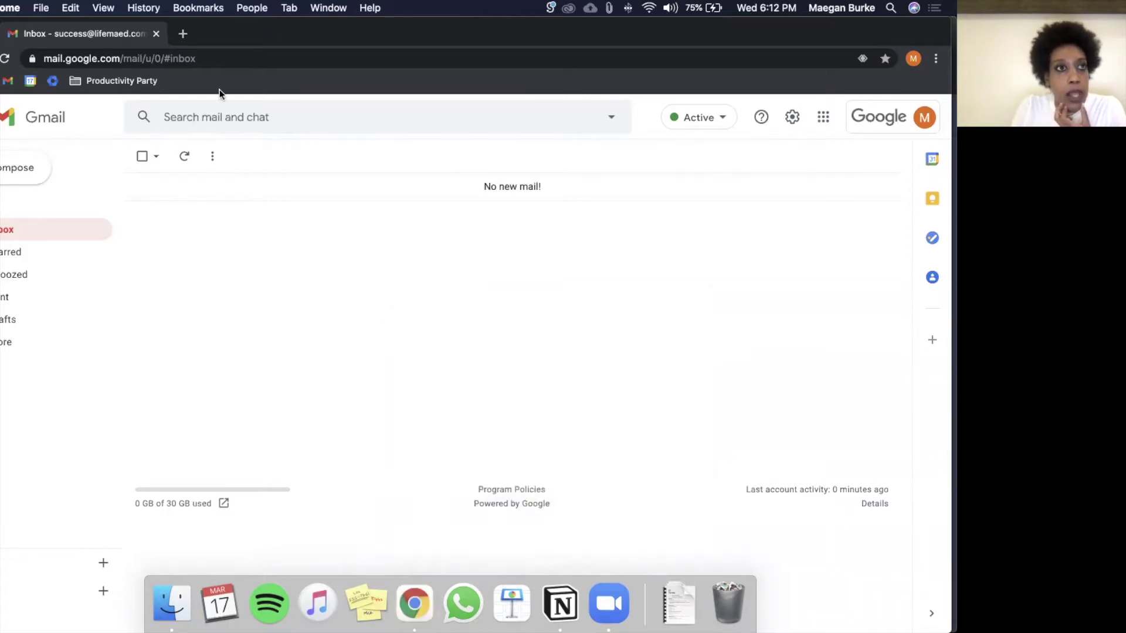
{"action": "left_click", "coordinate": [253, 8]}
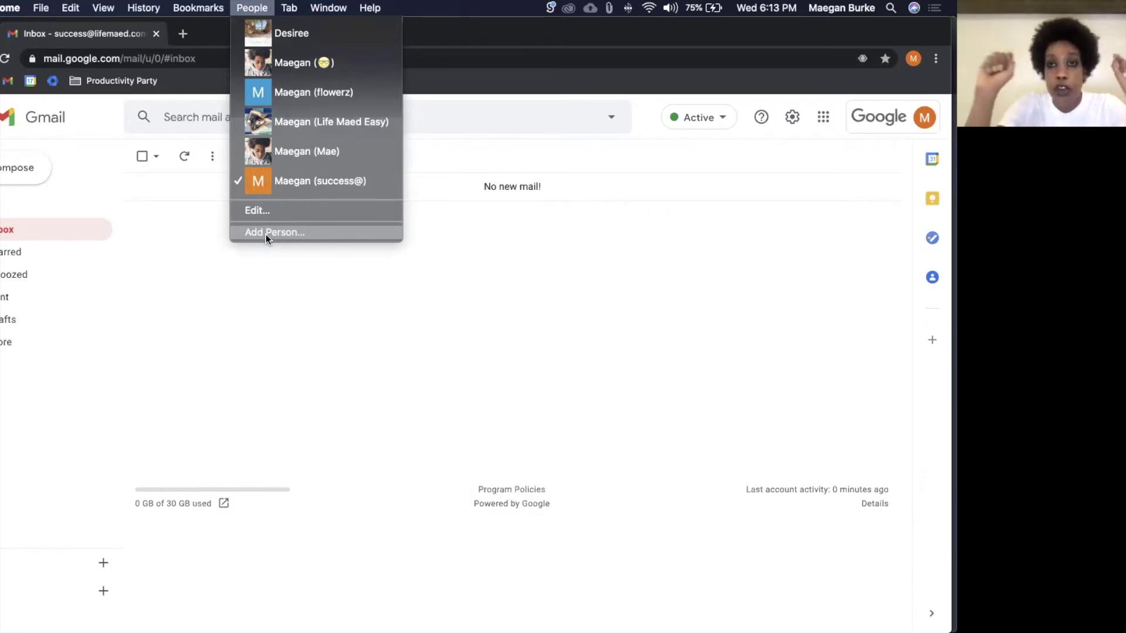
{"action": "left_click", "coordinate": [265, 234]}
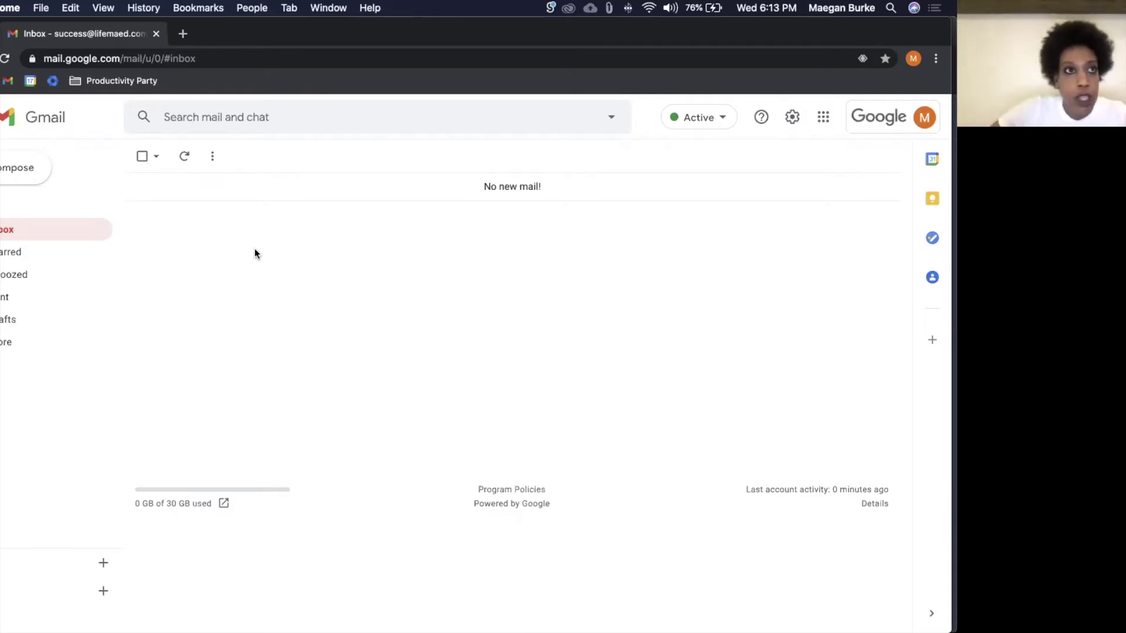
Step: Open three new tabs with Google searches for 'htkhlnrtht', 'lkmnhktmhtr' and 'kmtkglthted'
{"action": "left_click", "coordinate": [184, 34]}
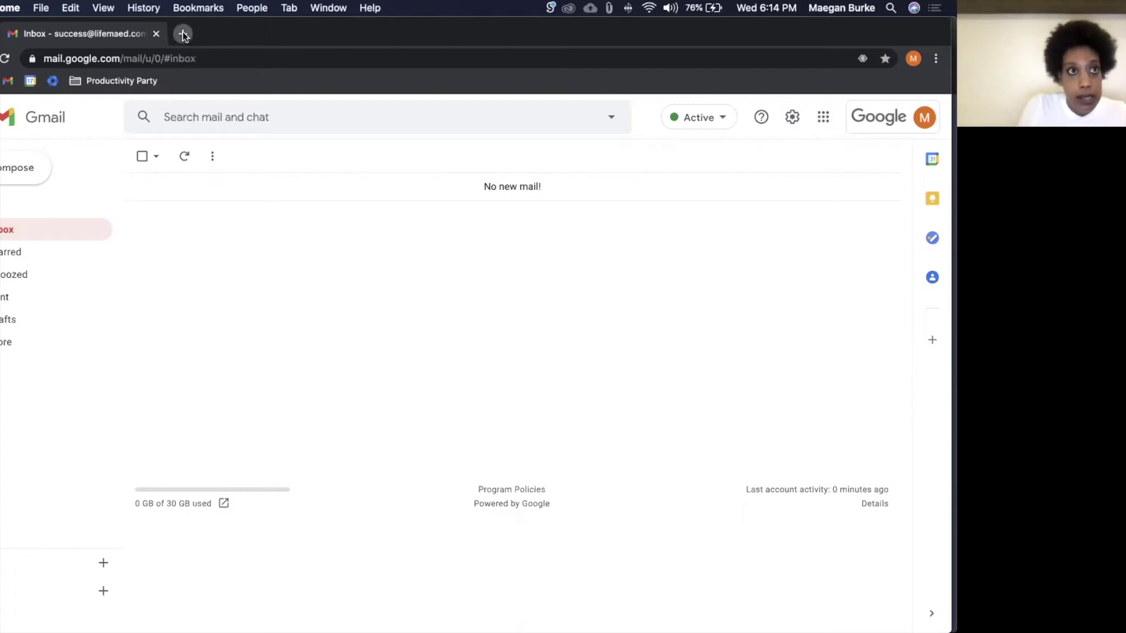
{"action": "type", "text": "htkhlnrtht"}
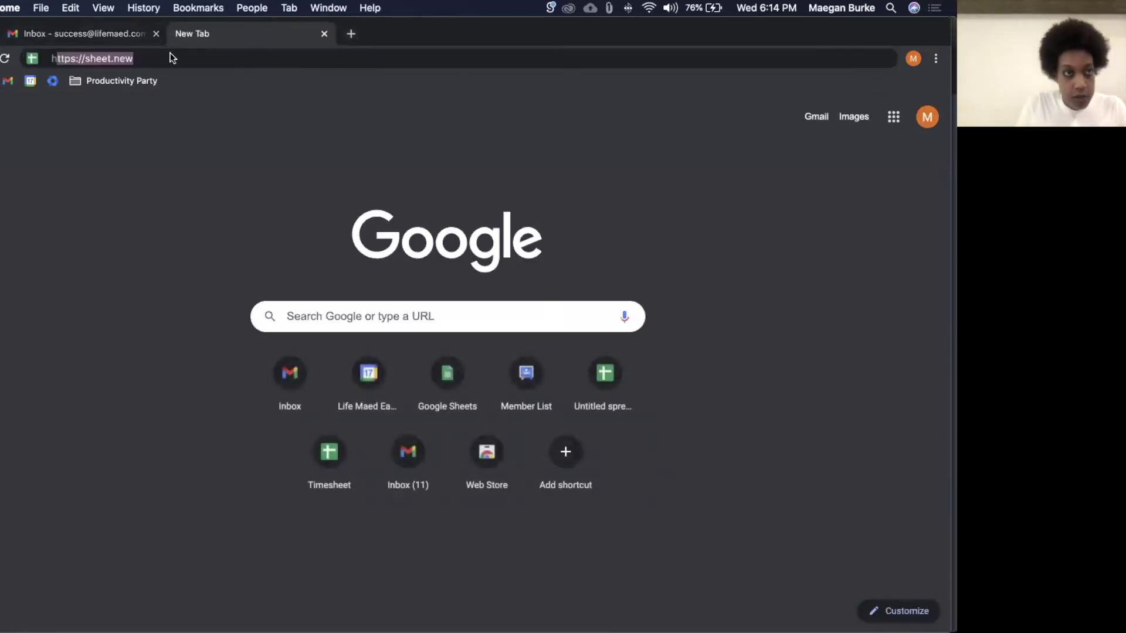
{"action": "key", "text": "Return"}
{"action": "key", "text": "super+t"}
{"action": "type", "text": "lkmnhktmhtr"}
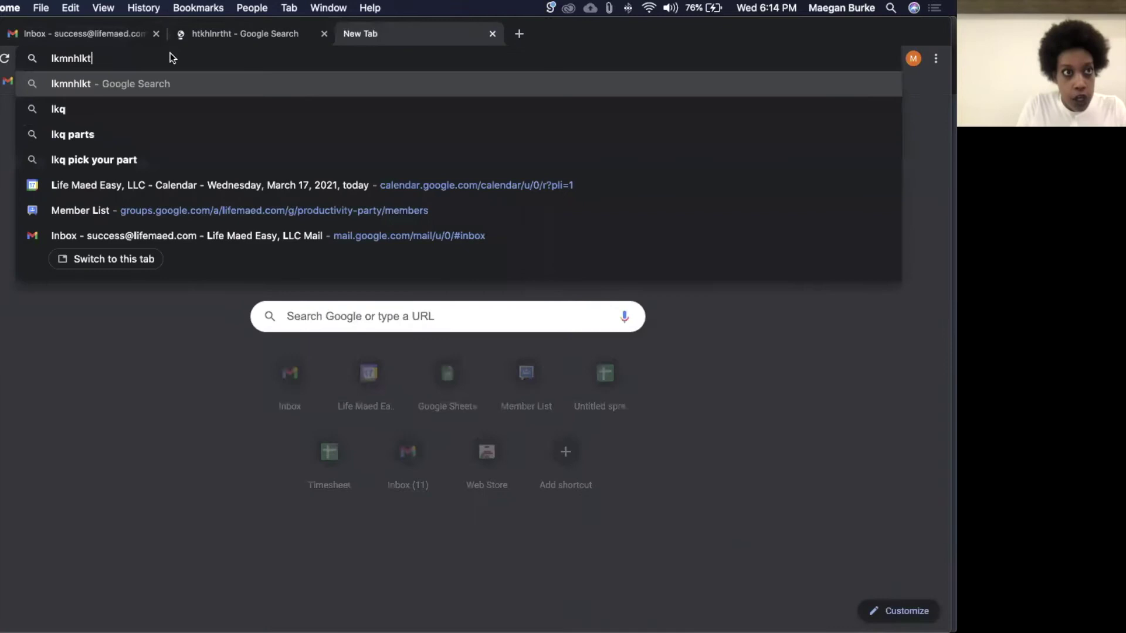
{"action": "key", "text": "Return"}
{"action": "key", "text": "super+t"}
{"action": "type", "text": "kmtkglthted"}
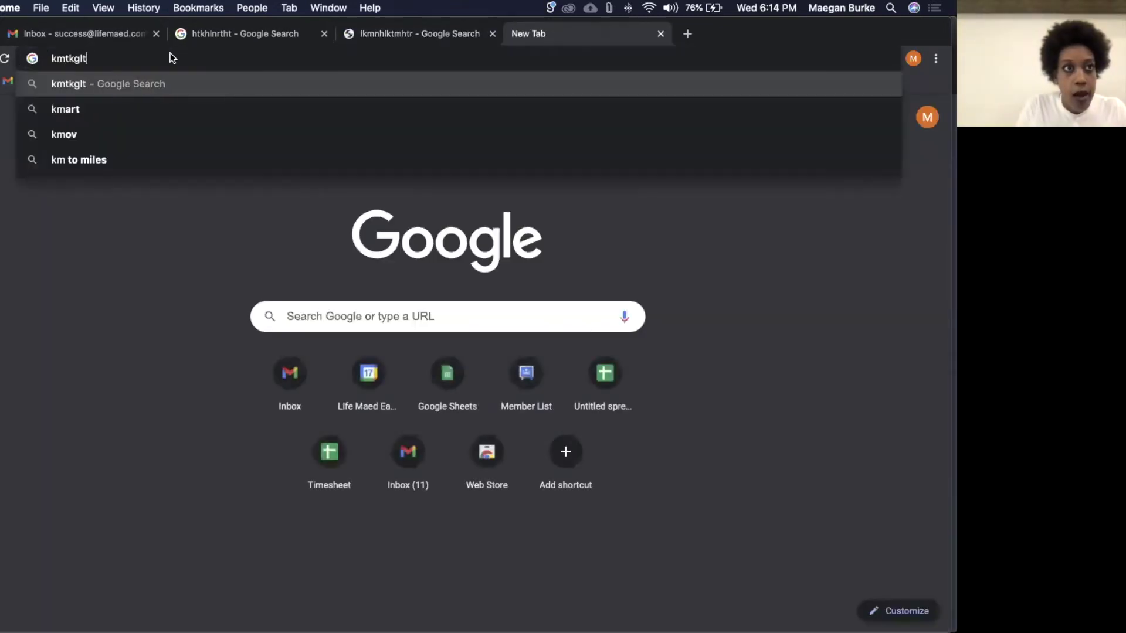
{"action": "key", "text": "Return"}
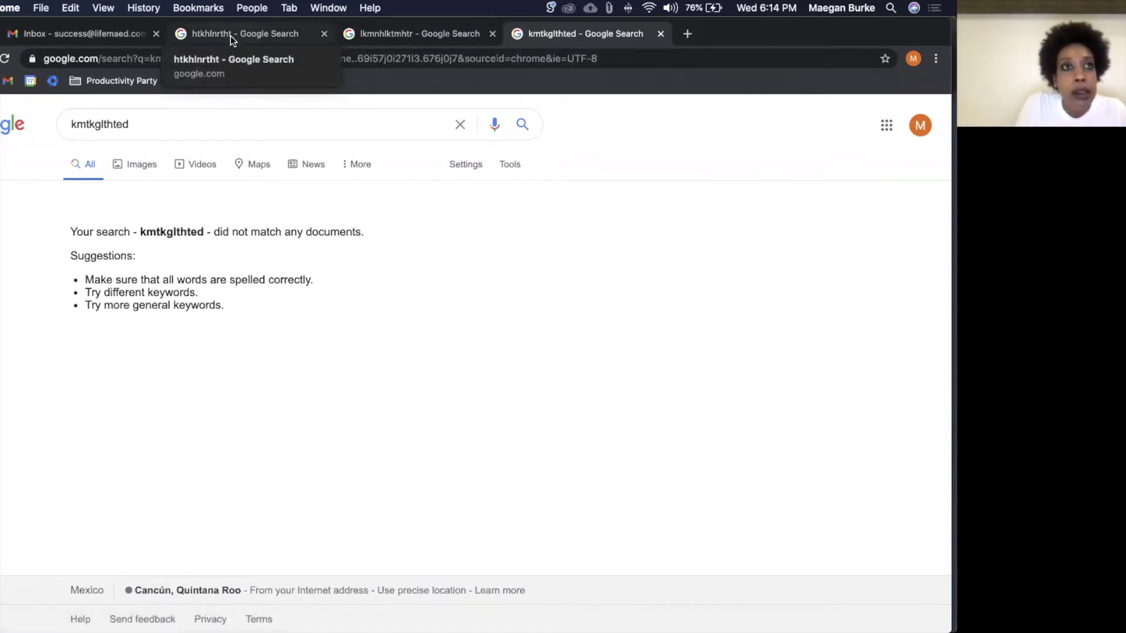
Step: Put the current tab in a new pink group 'Fun Shtuff', then drag two search tabs into it
{"action": "right_click", "coordinate": [634, 33]}
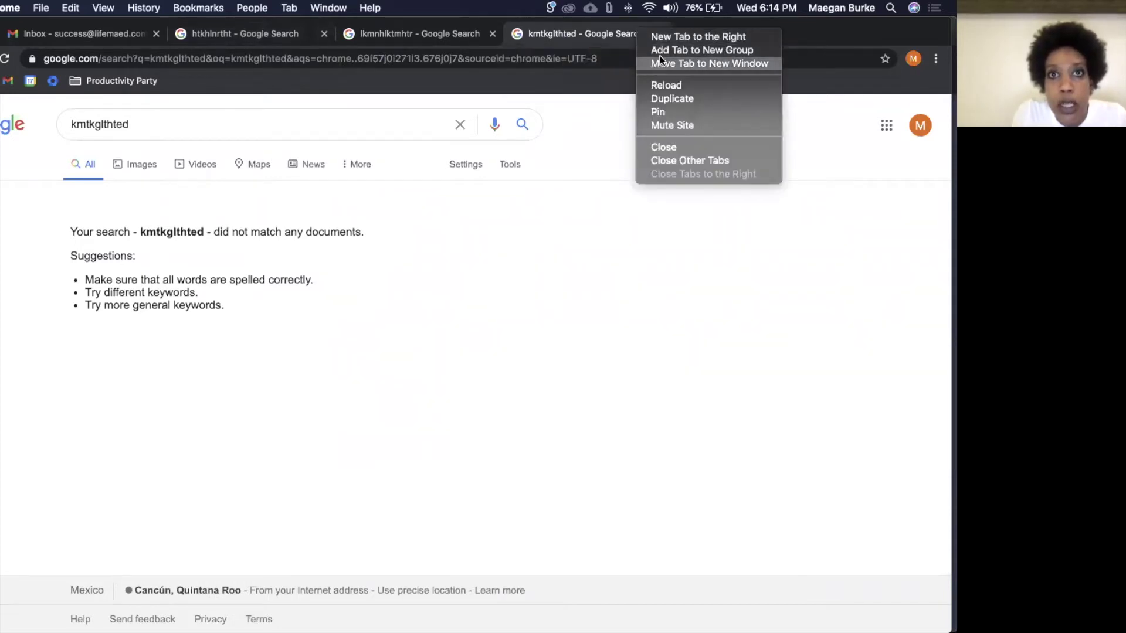
{"action": "left_click", "coordinate": [618, 39]}
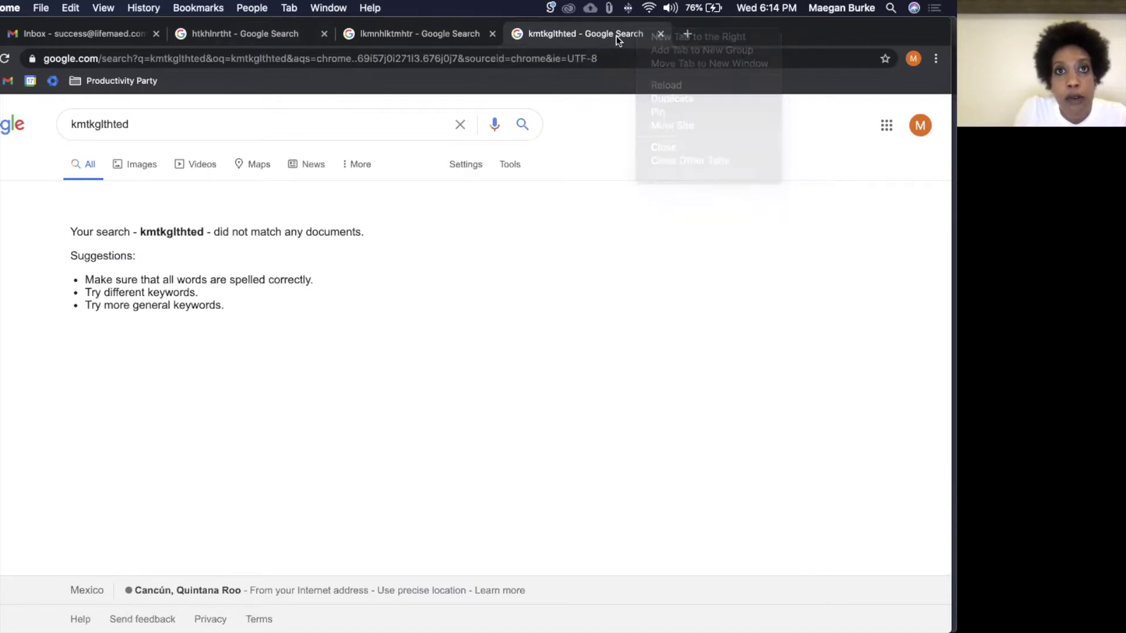
{"action": "right_click", "coordinate": [622, 34]}
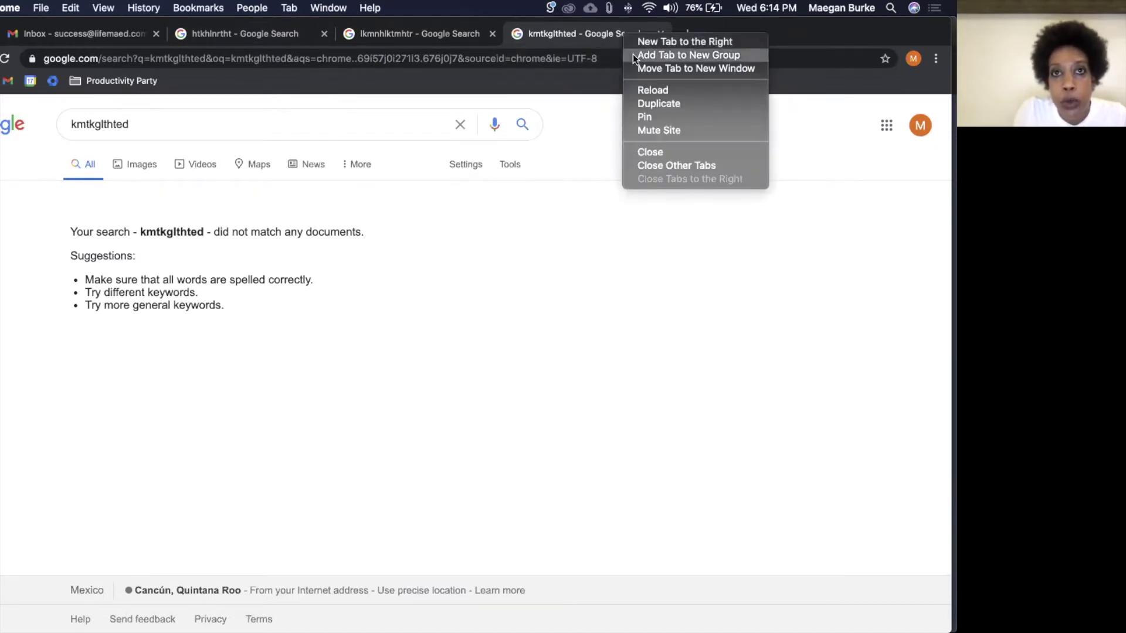
{"action": "left_click", "coordinate": [633, 54]}
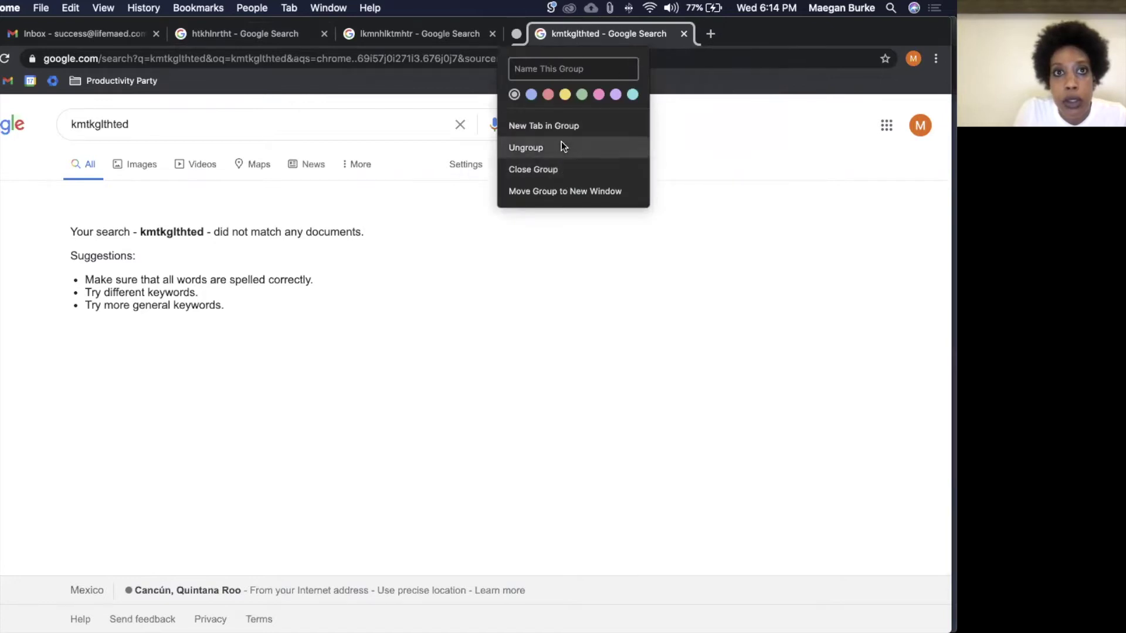
{"action": "type", "text": "Fu"}
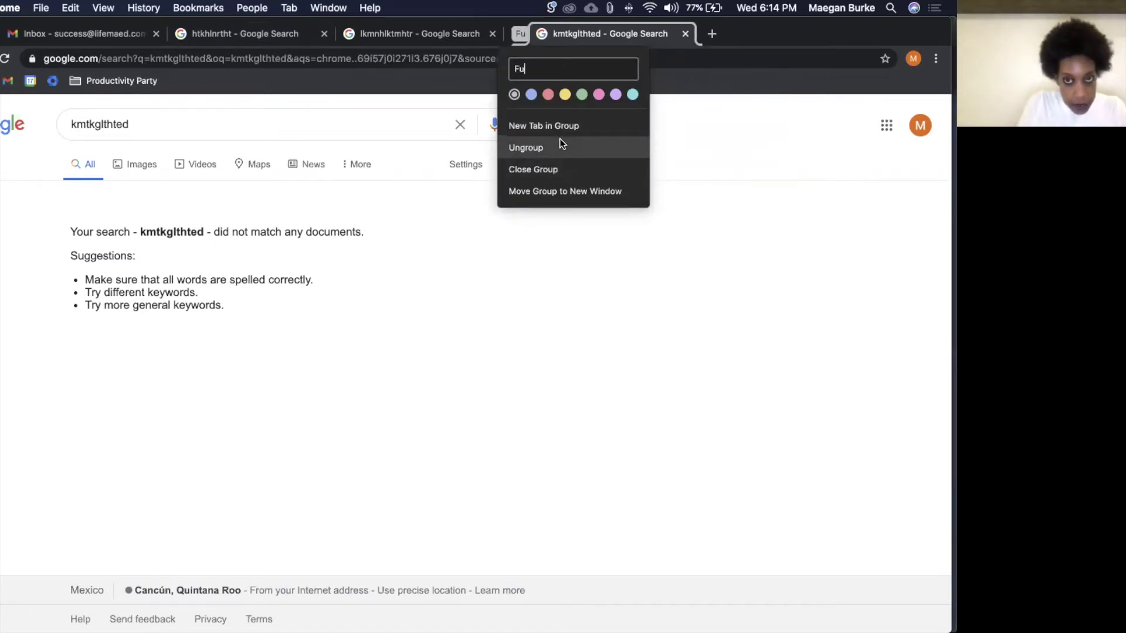
{"action": "type", "text": "n Dtuff"}
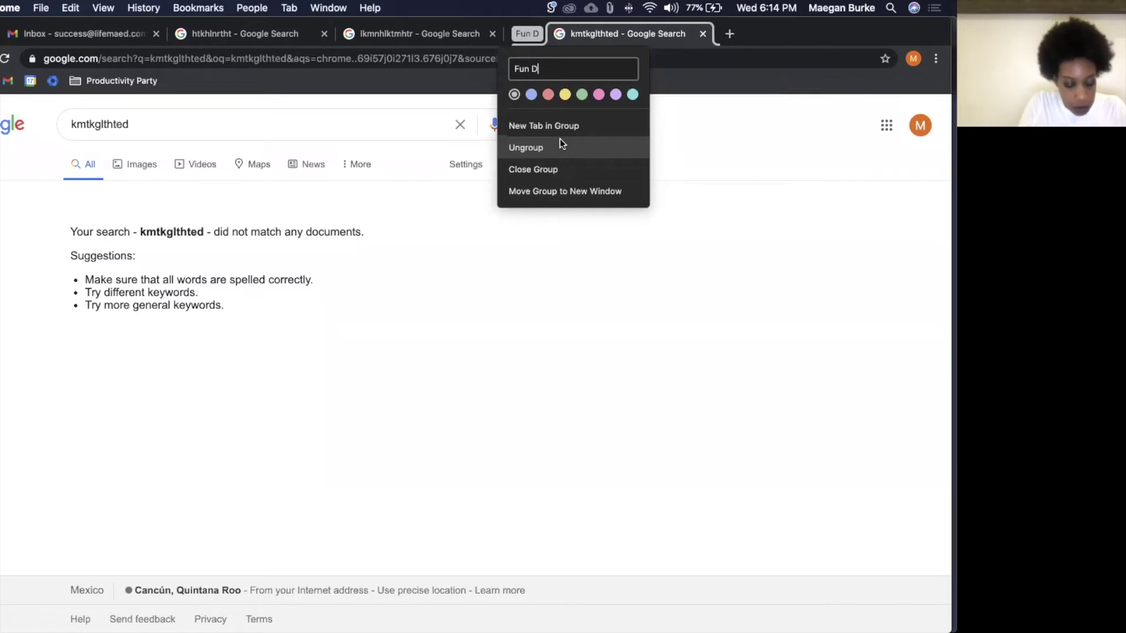
{"action": "key", "text": "BackSpace"}
{"action": "key", "text": "BackSpace"}
{"action": "key", "text": "BackSpace"}
{"action": "key", "text": "BackSpace"}
{"action": "key", "text": "BackSpace"}
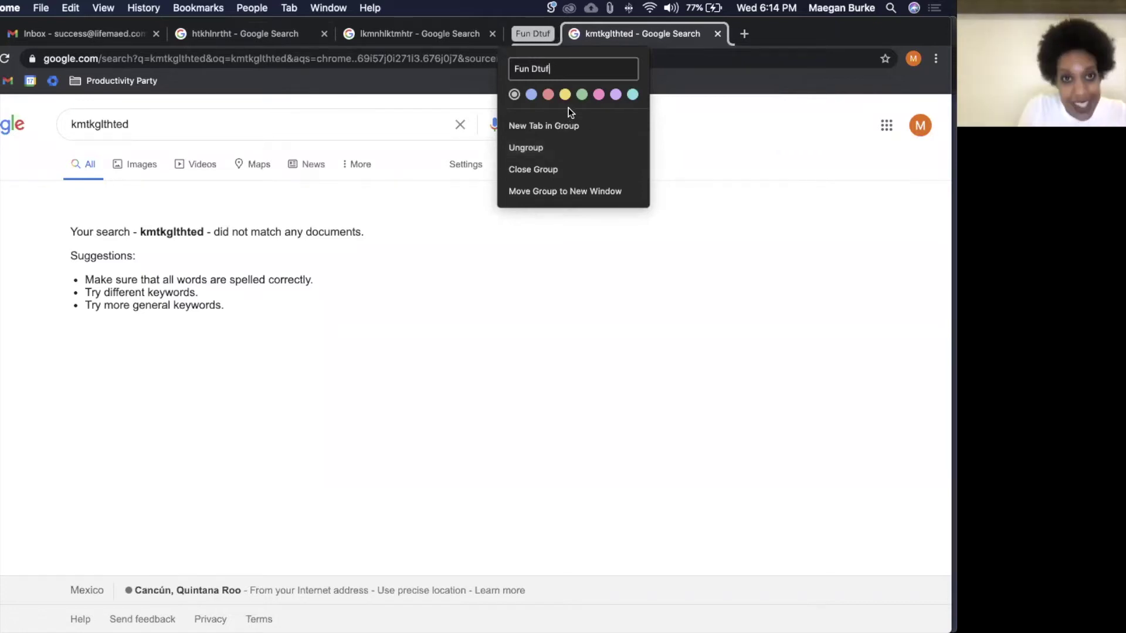
{"action": "type", "text": "Shtuff"}
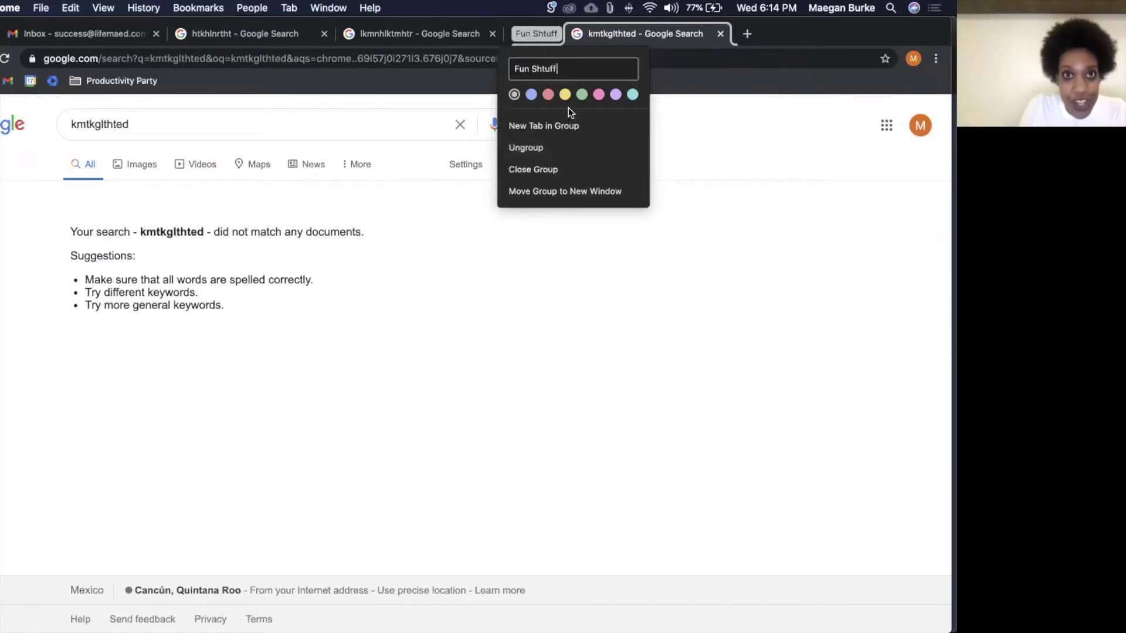
{"action": "left_click", "coordinate": [599, 95]}
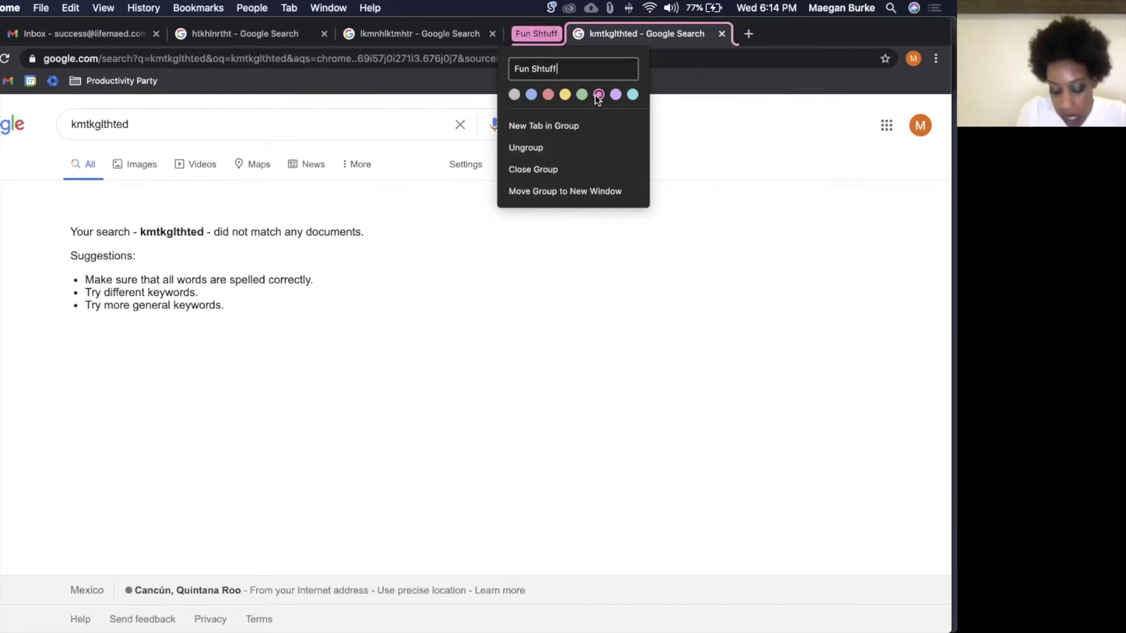
{"action": "key", "text": "Escape"}
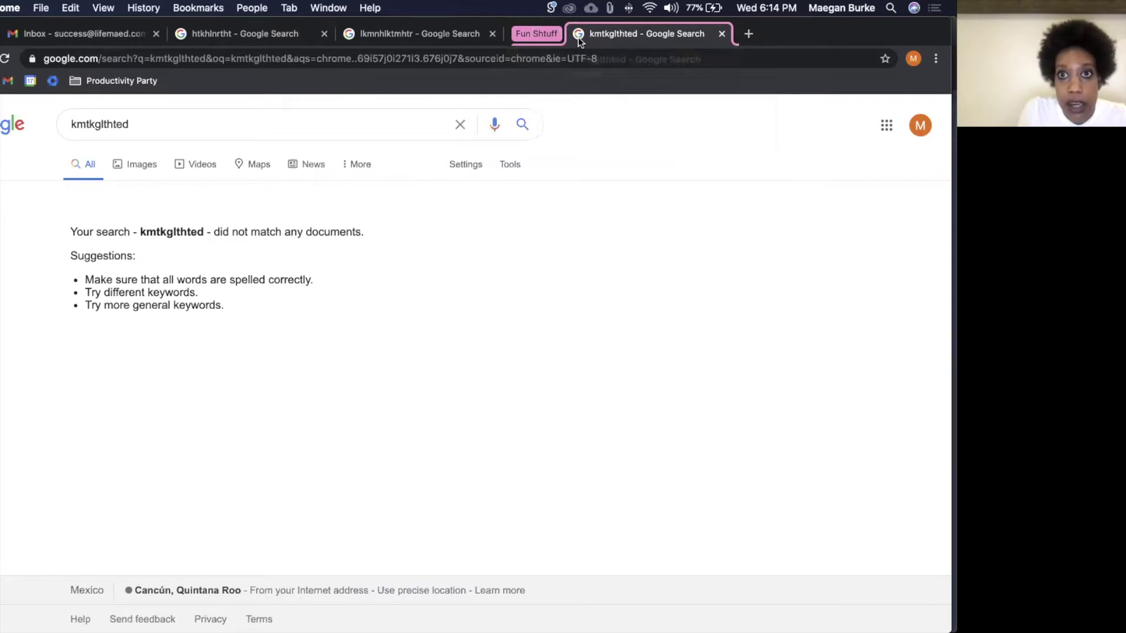
{"action": "left_click_drag", "start_coordinate": [263, 37], "coordinate": [540, 40]}
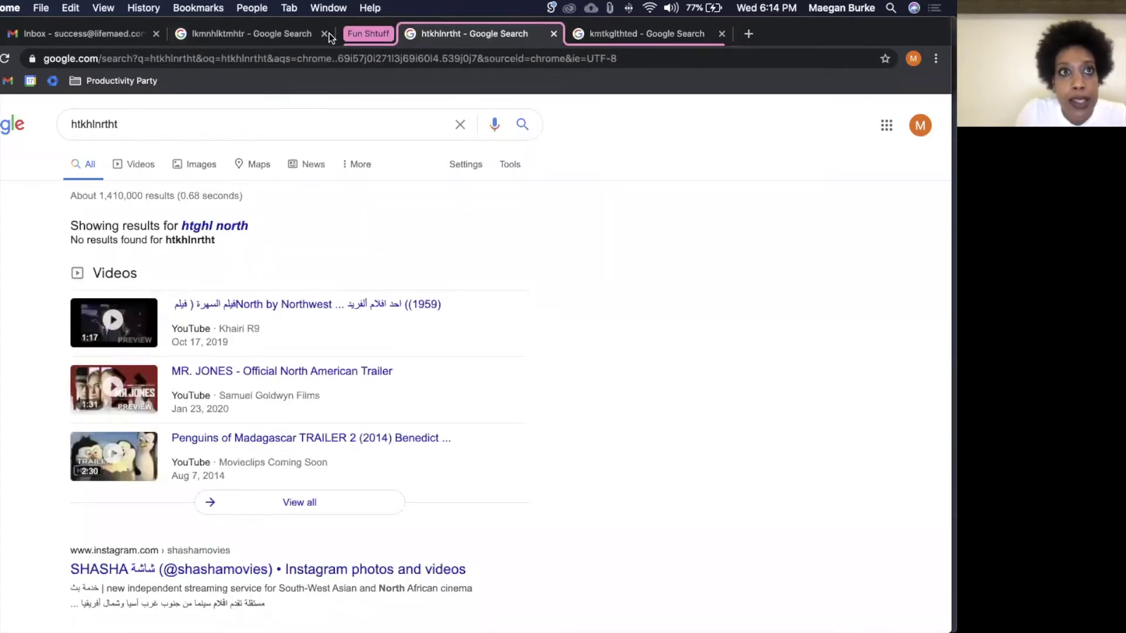
{"action": "left_click_drag", "start_coordinate": [251, 33], "coordinate": [510, 34]}
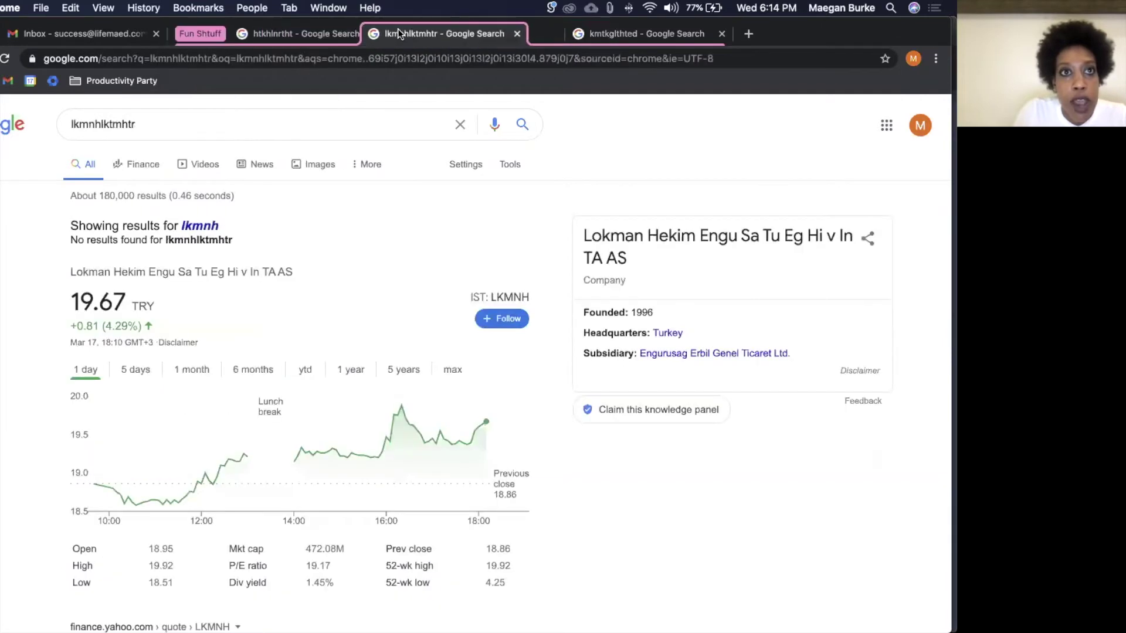
Step: Add the Gmail Inbox tab to the Fun Shtuff group
{"action": "right_click", "coordinate": [115, 36]}
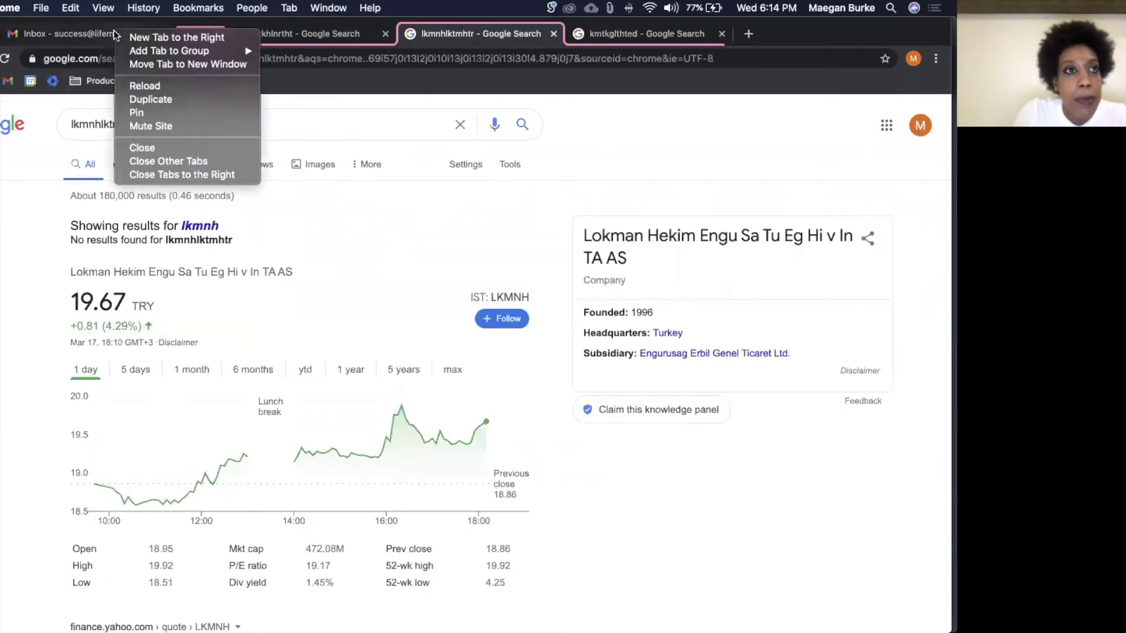
{"action": "right_click", "coordinate": [80, 34]}
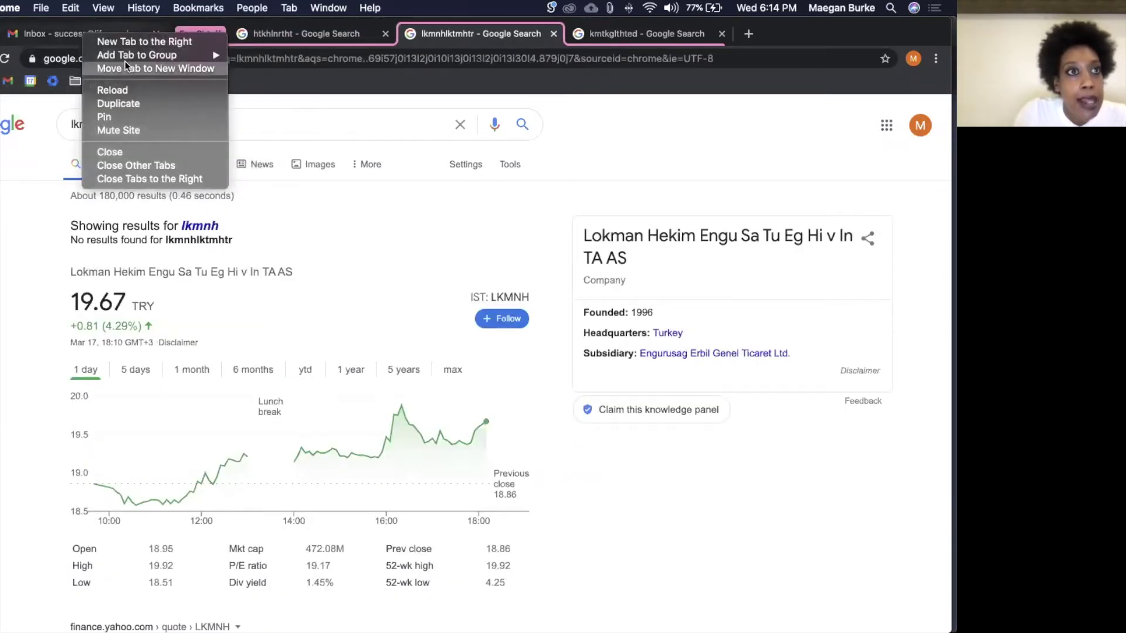
{"action": "mouse_move", "coordinate": [125, 55]}
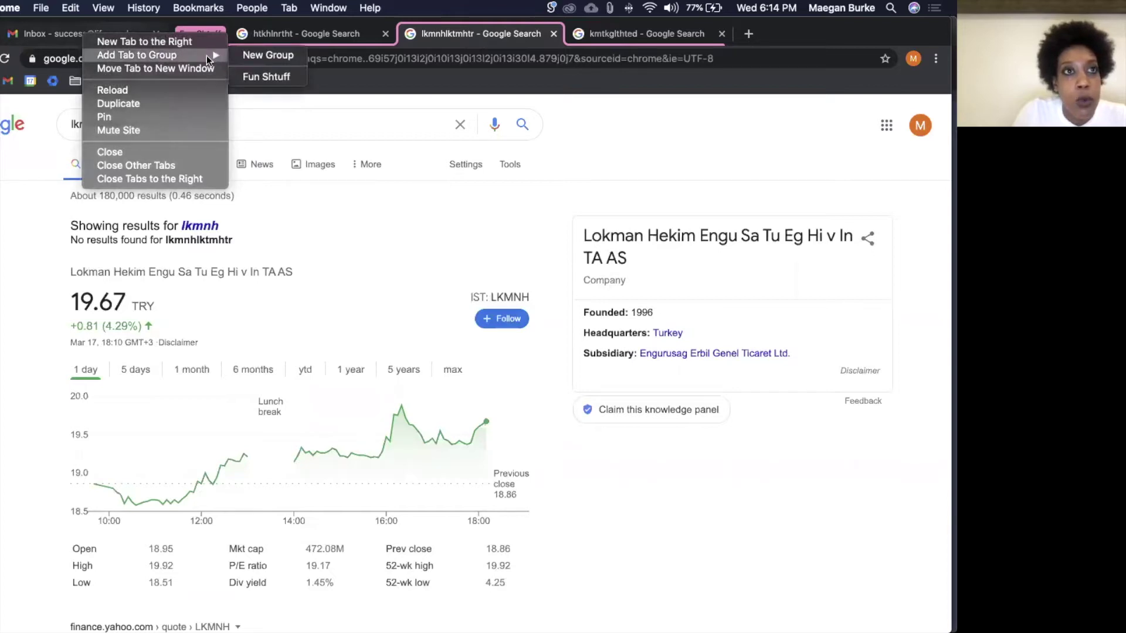
{"action": "left_click", "coordinate": [256, 70]}
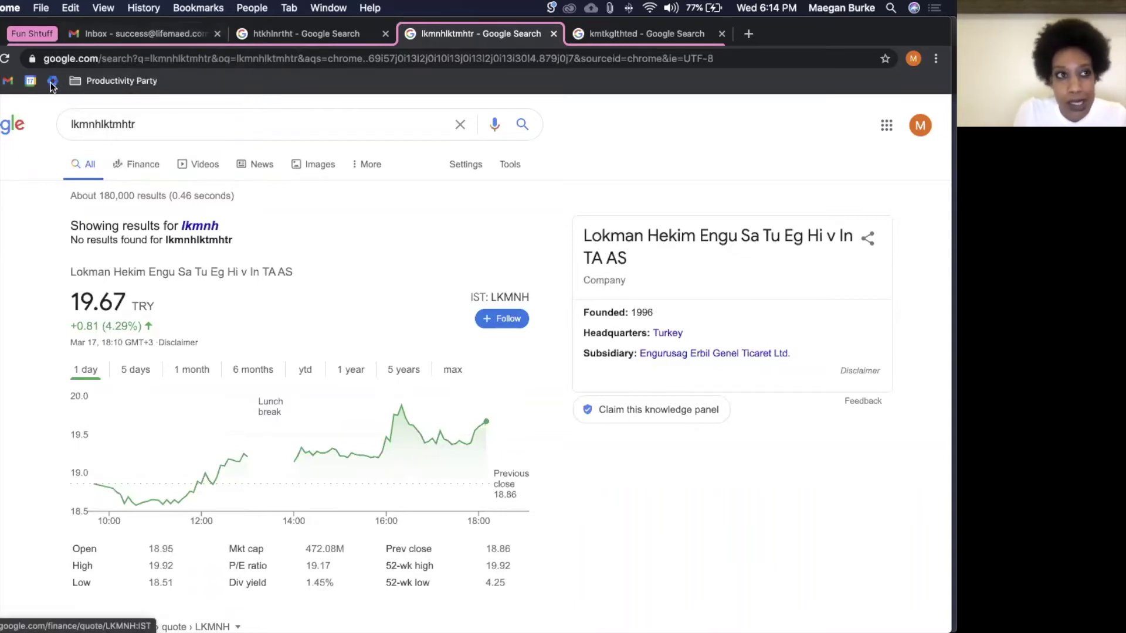
{"action": "left_click", "coordinate": [38, 31]}
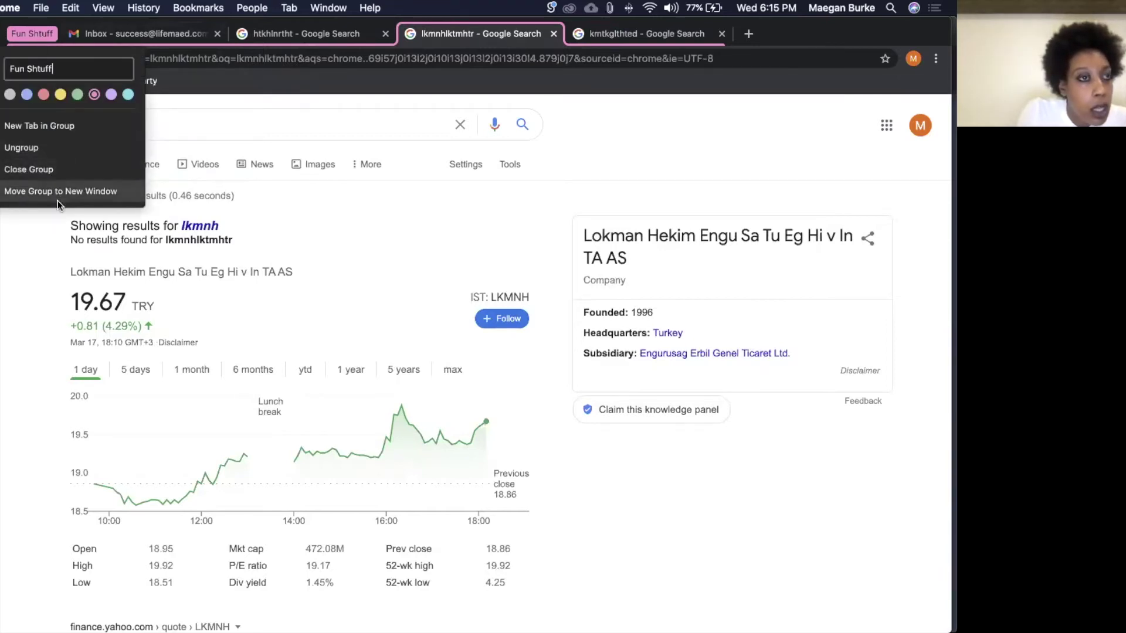
{"action": "left_click", "coordinate": [290, 122]}
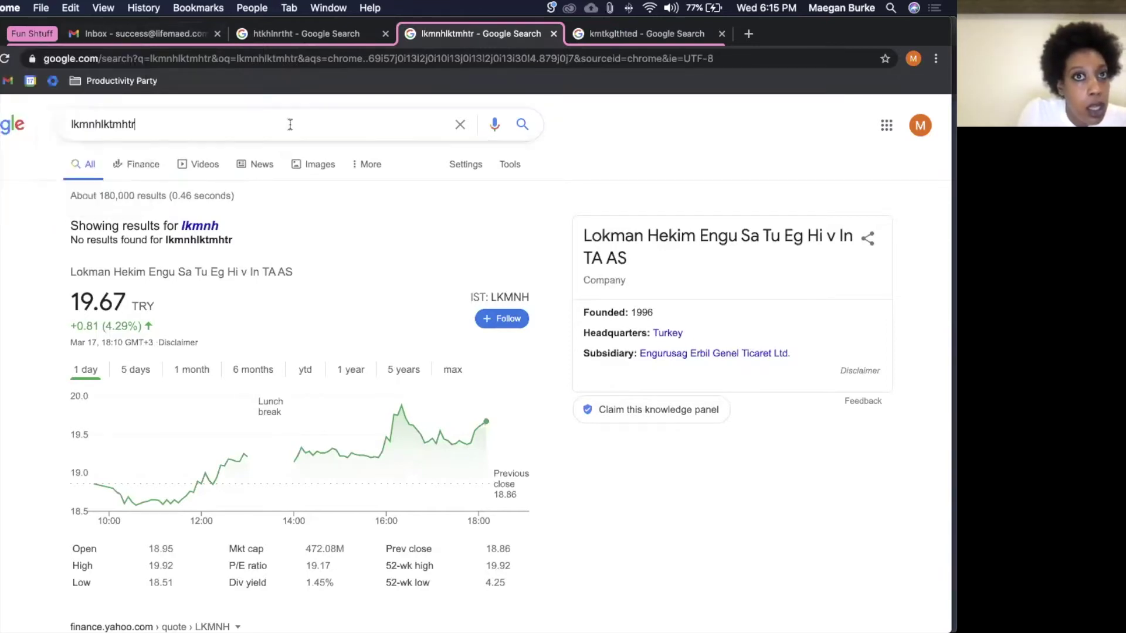
Step: Close the Fun Shtuff group along with all of its tabs
{"action": "right_click", "coordinate": [464, 41]}
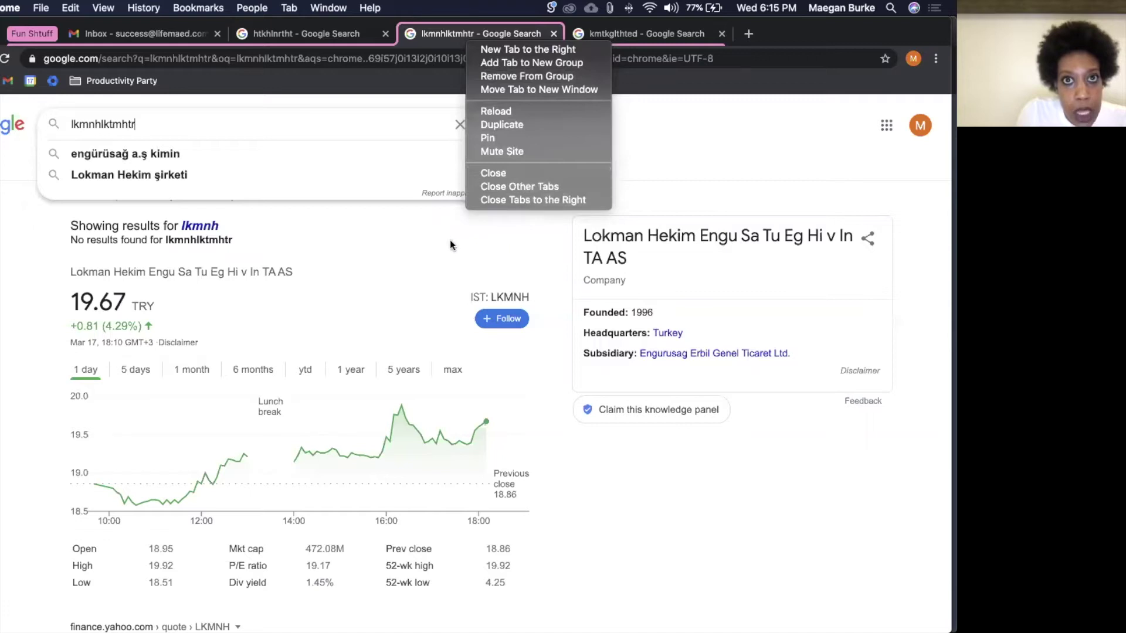
{"action": "left_click", "coordinate": [744, 43]}
{"action": "left_click", "coordinate": [125, 34]}
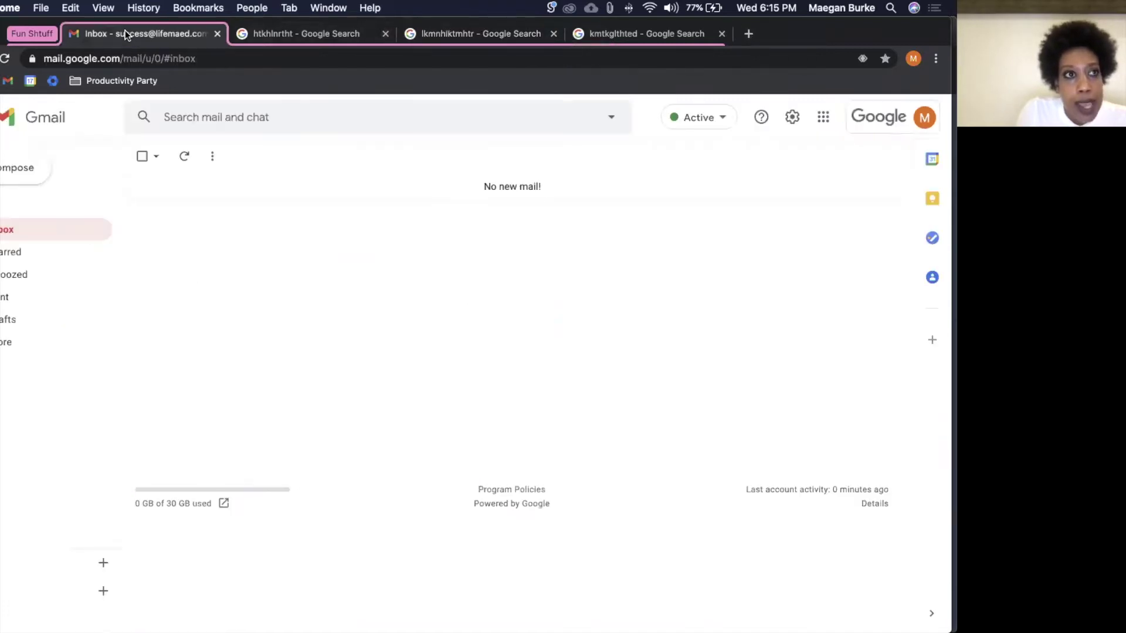
{"action": "left_click", "coordinate": [38, 34]}
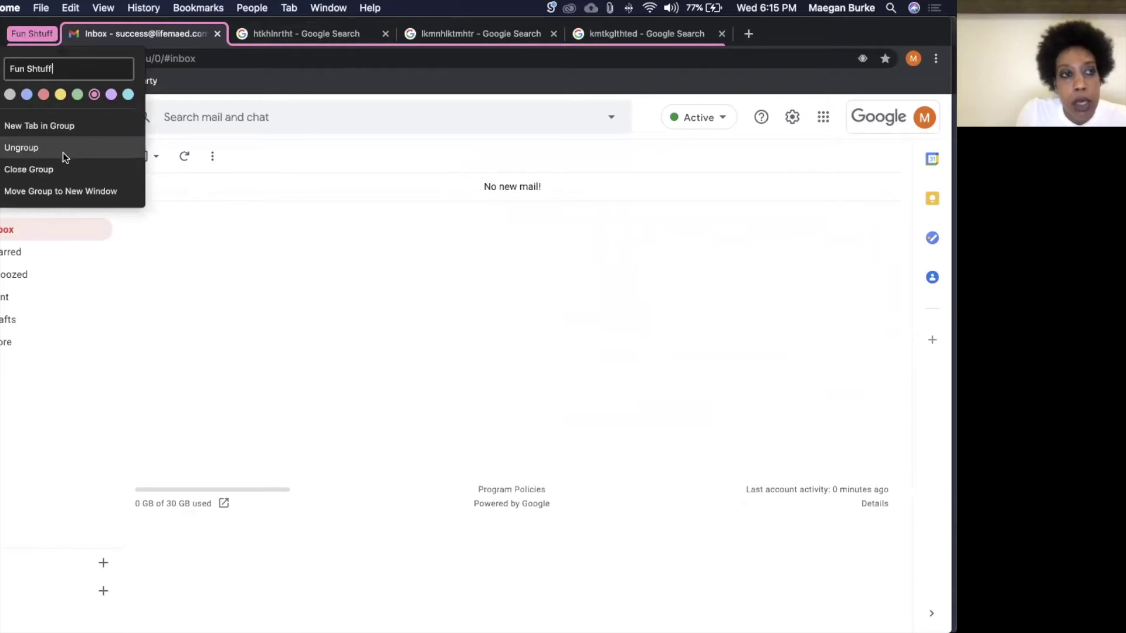
{"action": "left_click", "coordinate": [62, 169]}
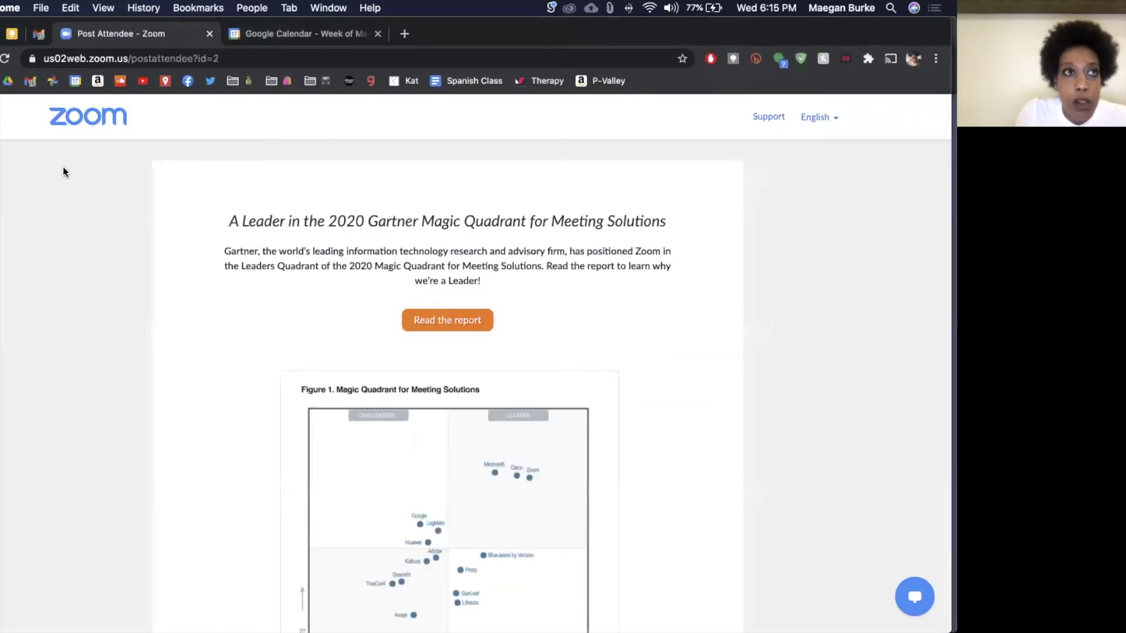
Step: Open a new Chrome window in the work profile from the Dock icon
{"action": "scroll", "coordinate": [207, 463], "scroll_direction": "down", "scroll_amount": 1}
{"action": "left_click", "coordinate": [416, 612]}
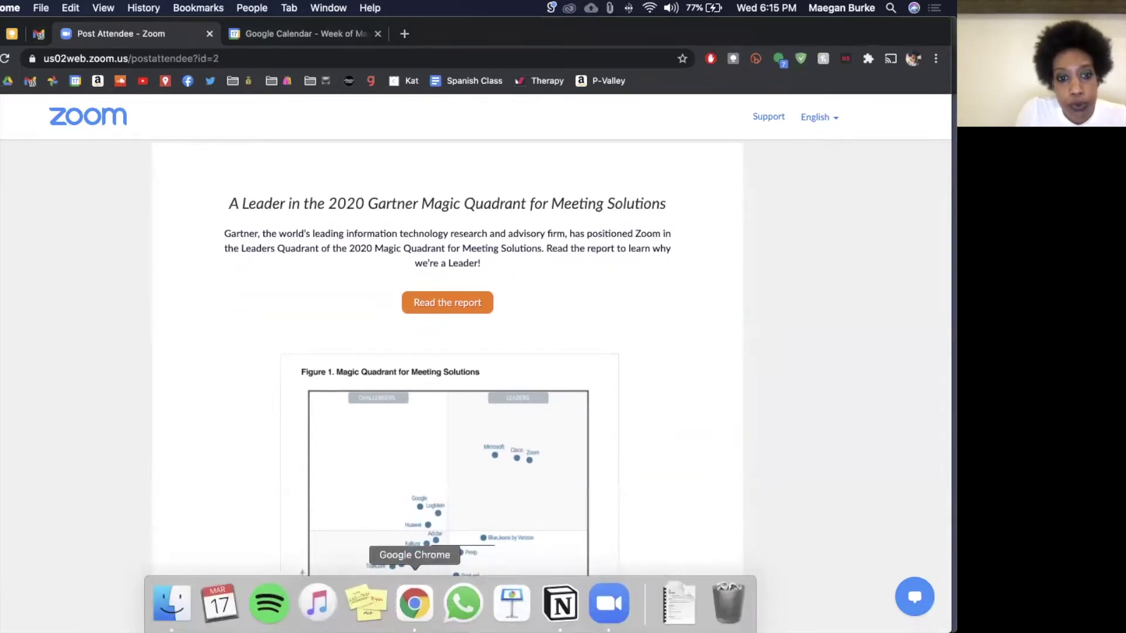
{"action": "right_click", "coordinate": [418, 604]}
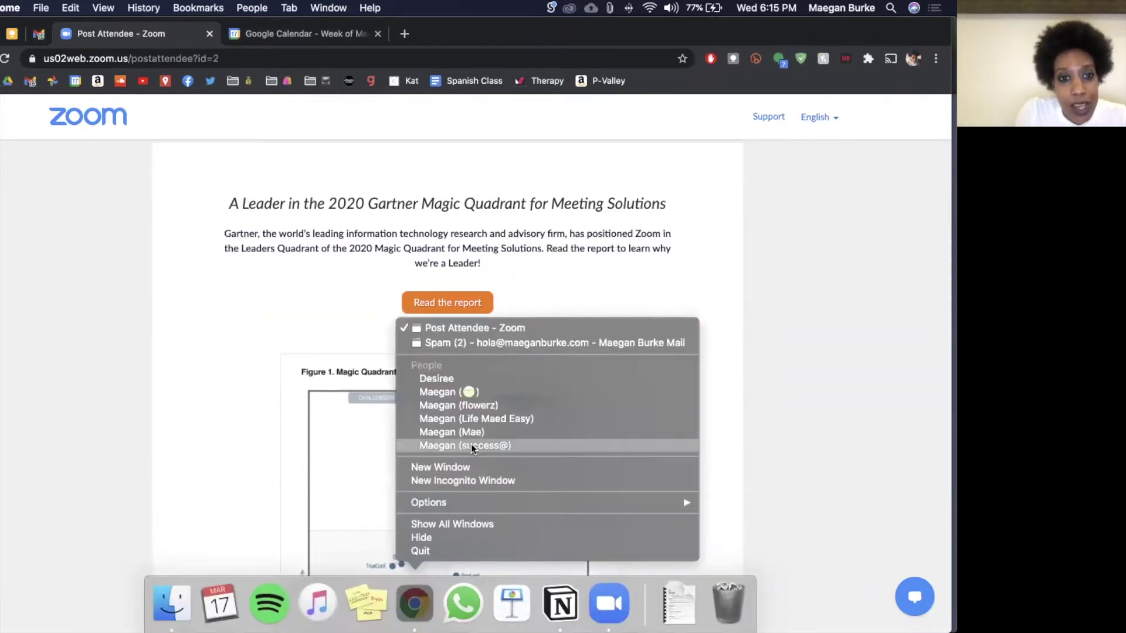
{"action": "left_click", "coordinate": [470, 444]}
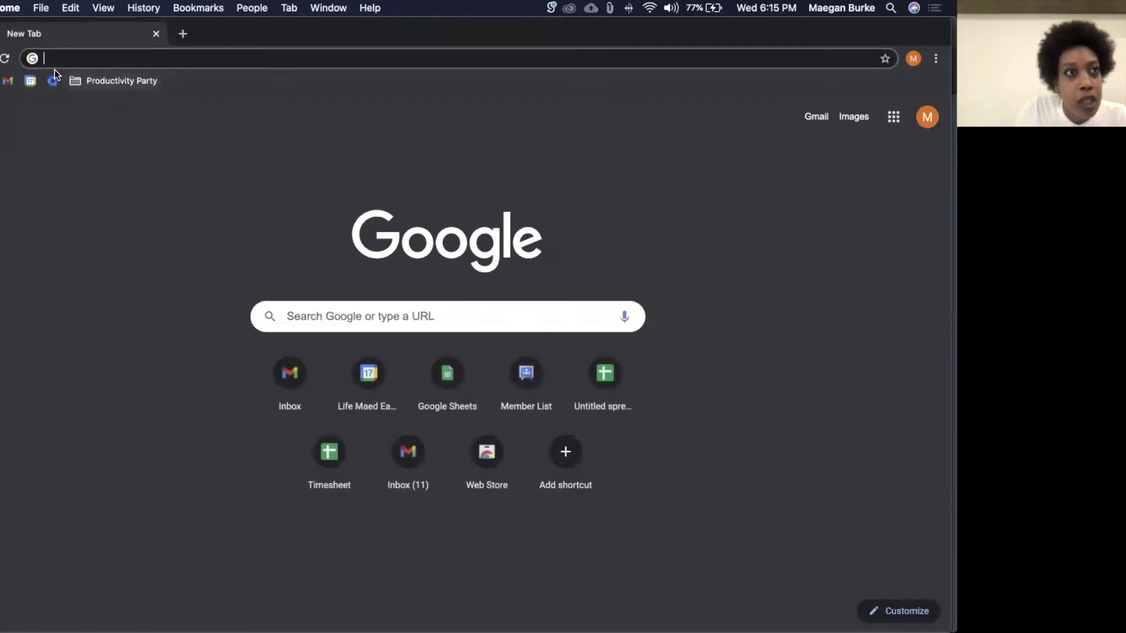
Step: Load Google Calendar from its bookmark and put its tab in a new pink group 'Yea'
{"action": "left_click", "coordinate": [52, 80]}
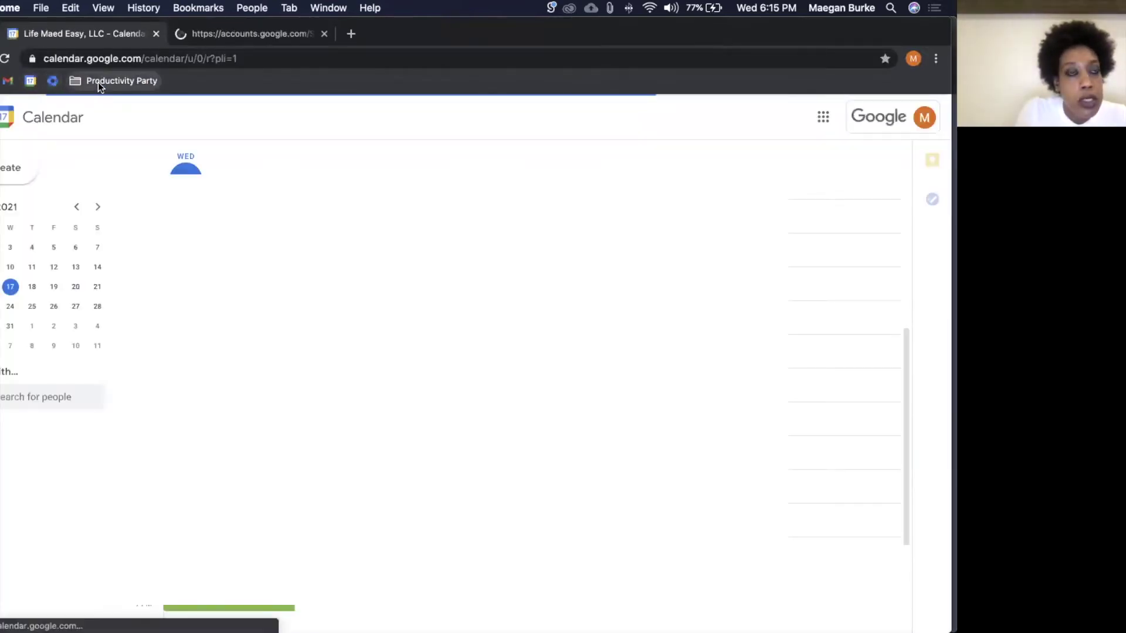
{"action": "right_click", "coordinate": [131, 35]}
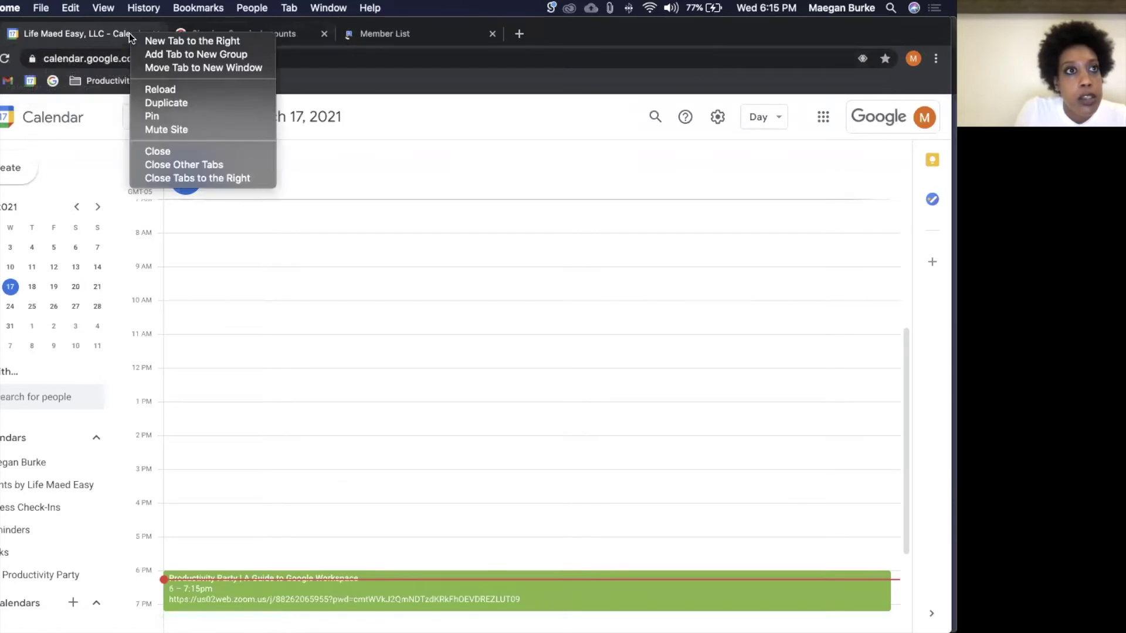
{"action": "left_click", "coordinate": [188, 58]}
{"action": "type", "text": "Yea"}
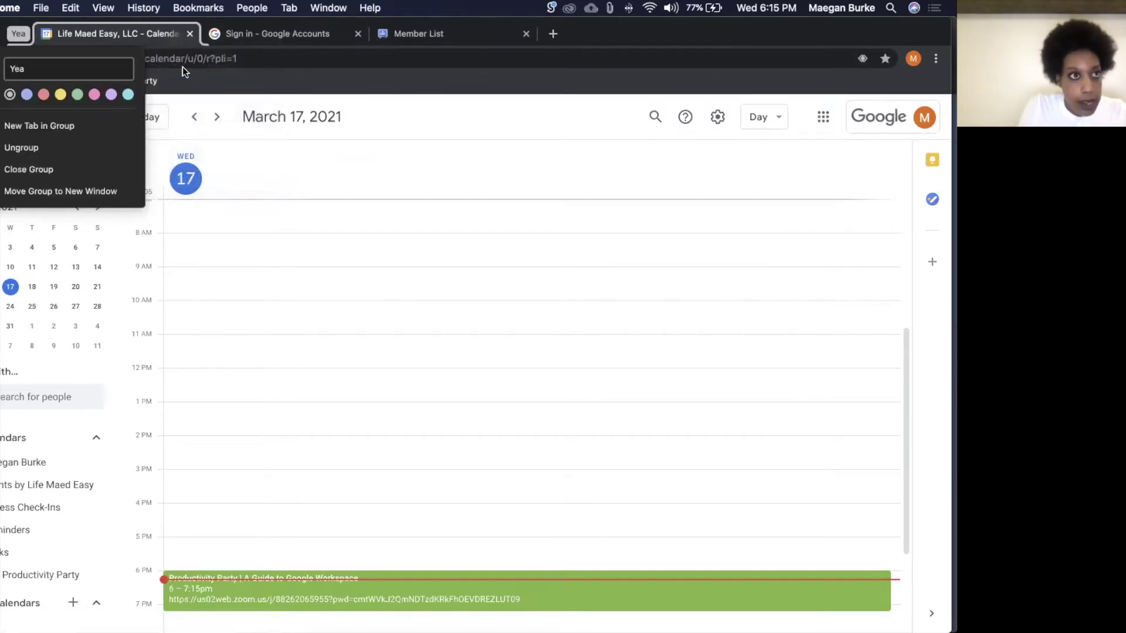
{"action": "left_click", "coordinate": [94, 94]}
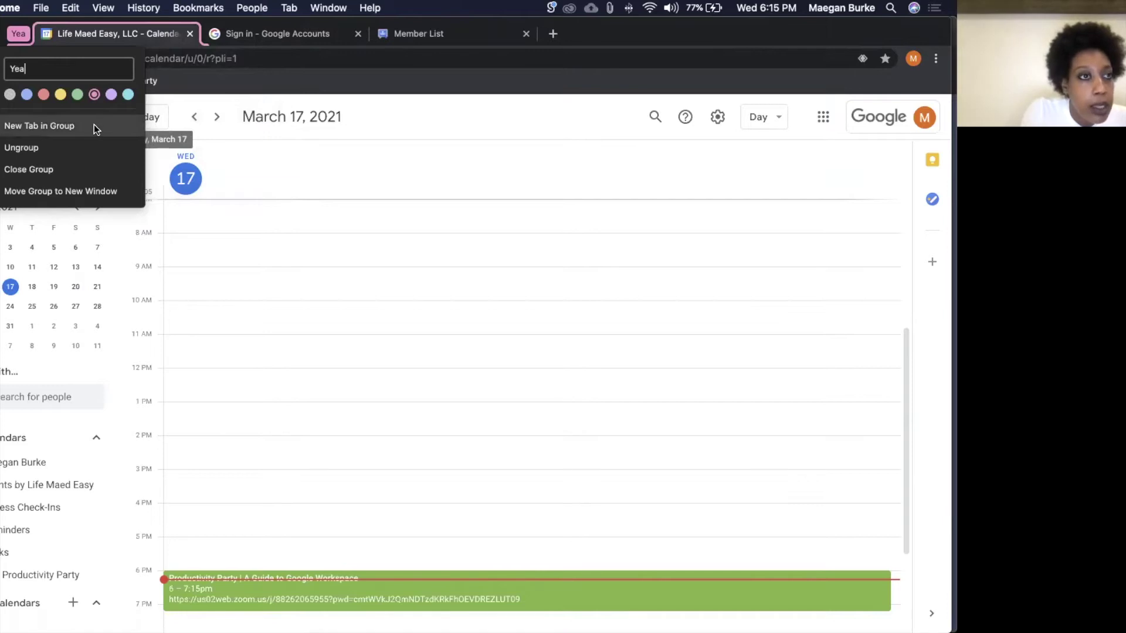
{"action": "left_click", "coordinate": [157, 35]}
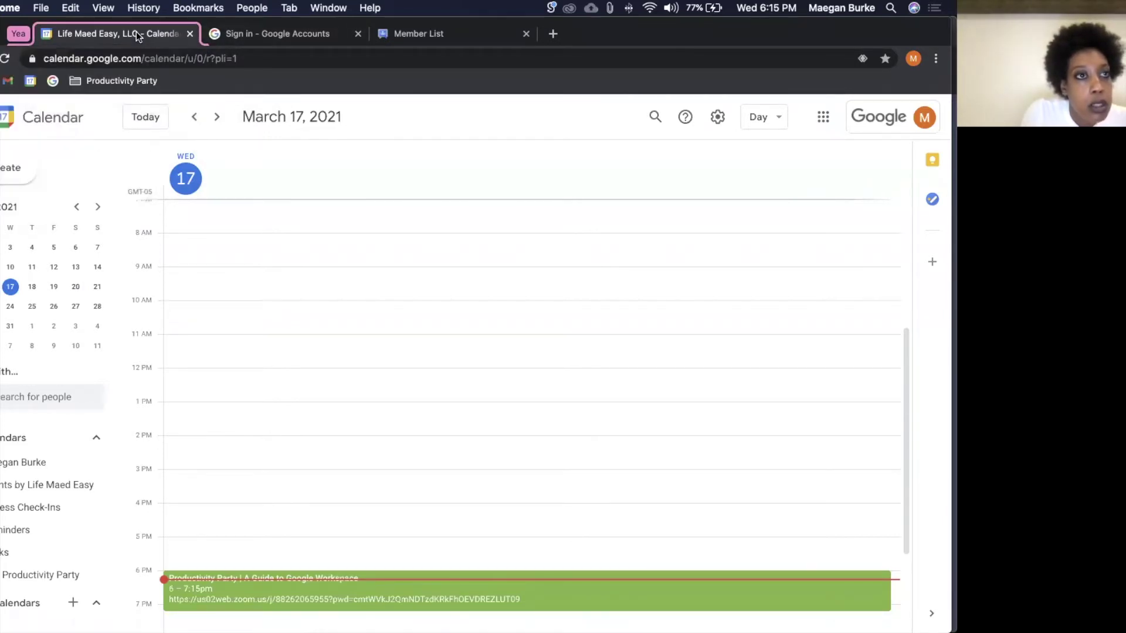
Step: Drag the Sign in and Member List tabs into the Yea group and look through each tab
{"action": "left_click", "coordinate": [18, 34]}
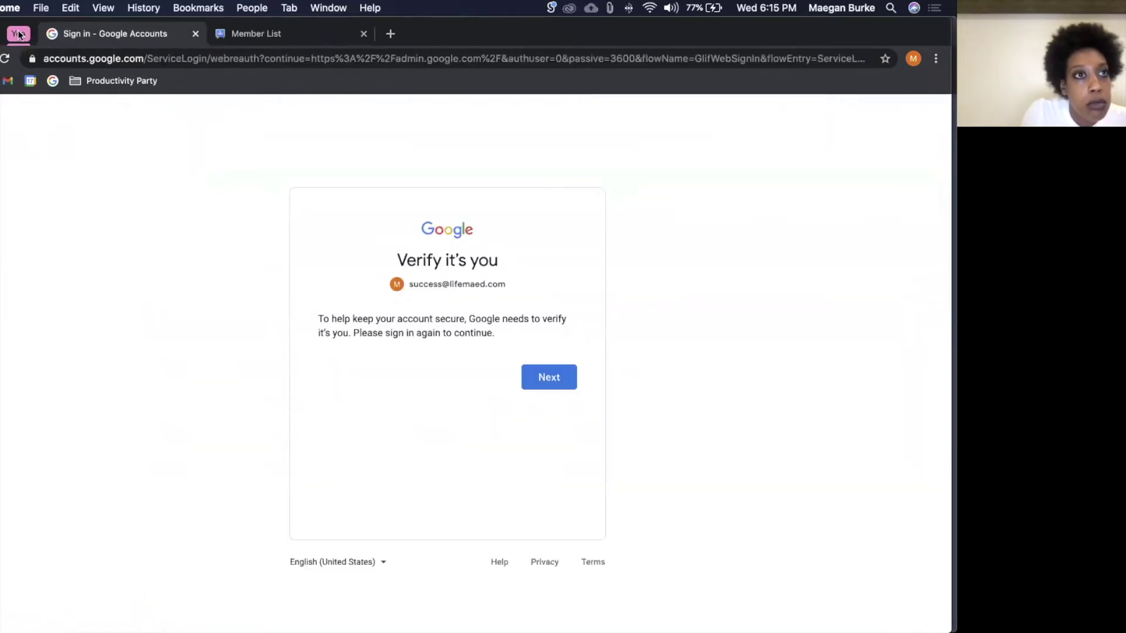
{"action": "left_click", "coordinate": [18, 33]}
{"action": "left_click", "coordinate": [18, 34]}
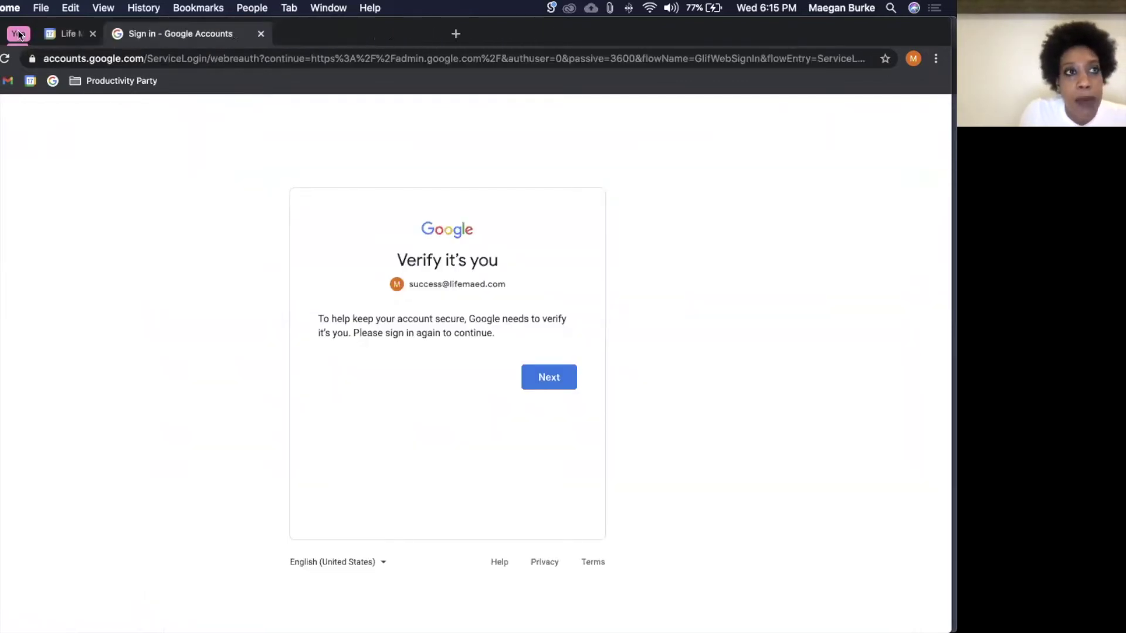
{"action": "left_click", "coordinate": [18, 33]}
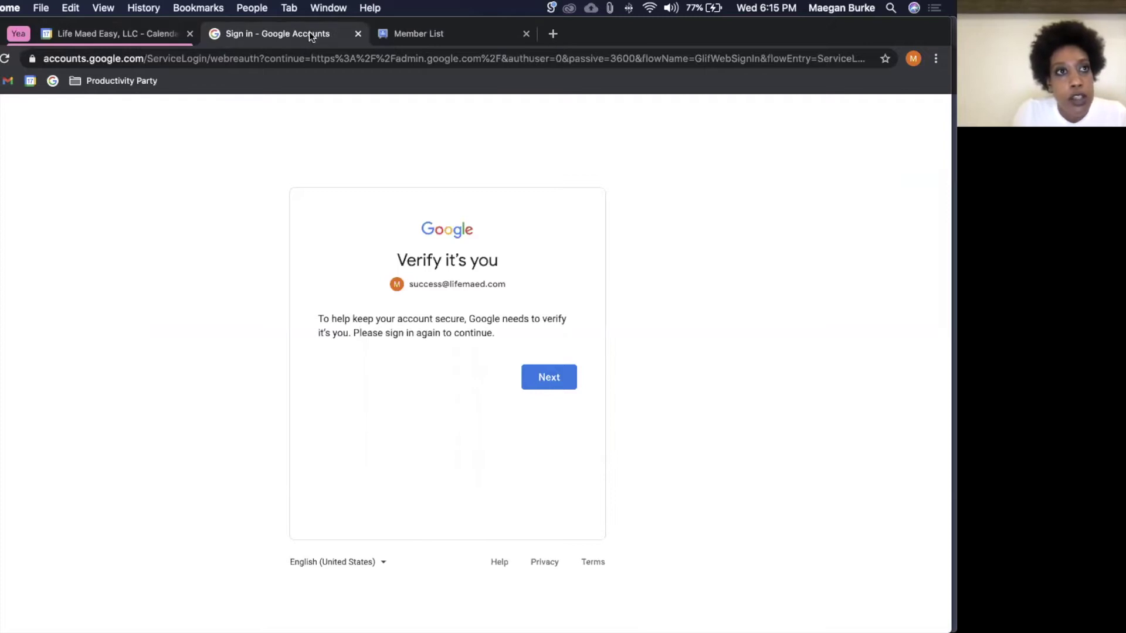
{"action": "left_click_drag", "start_coordinate": [286, 33], "coordinate": [156, 35]}
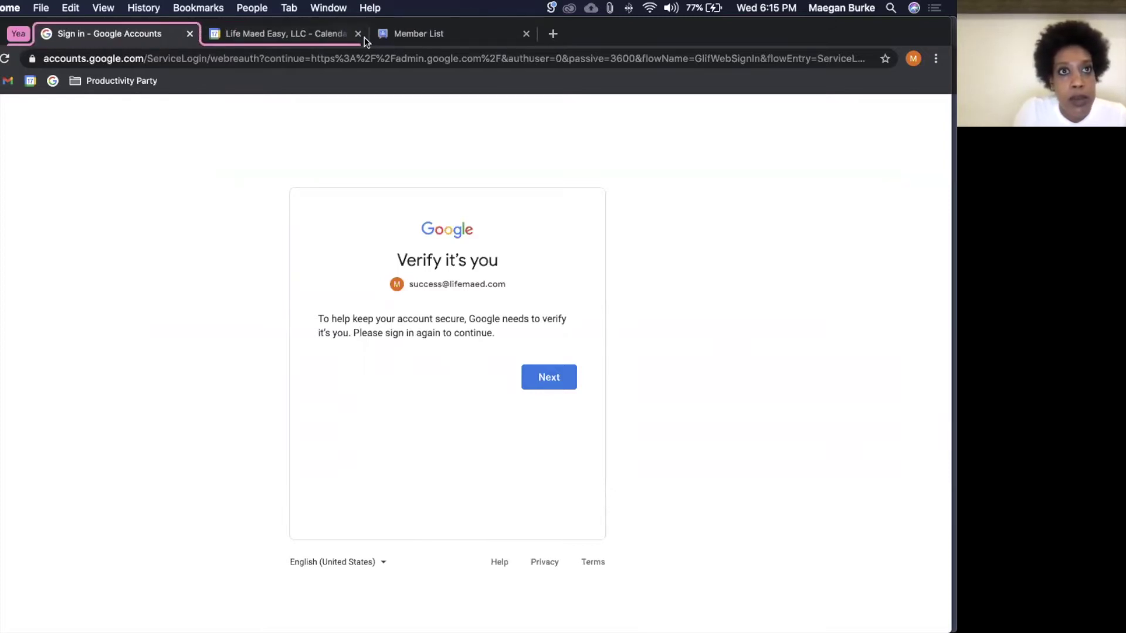
{"action": "left_click_drag", "start_coordinate": [386, 34], "coordinate": [245, 34]}
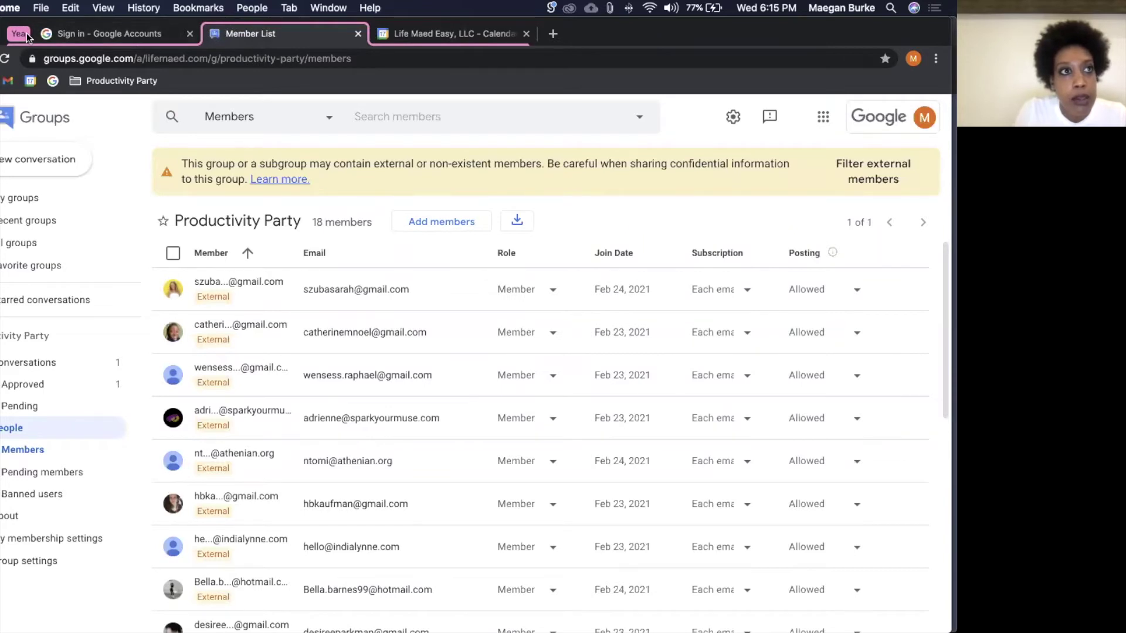
{"action": "left_click", "coordinate": [71, 37]}
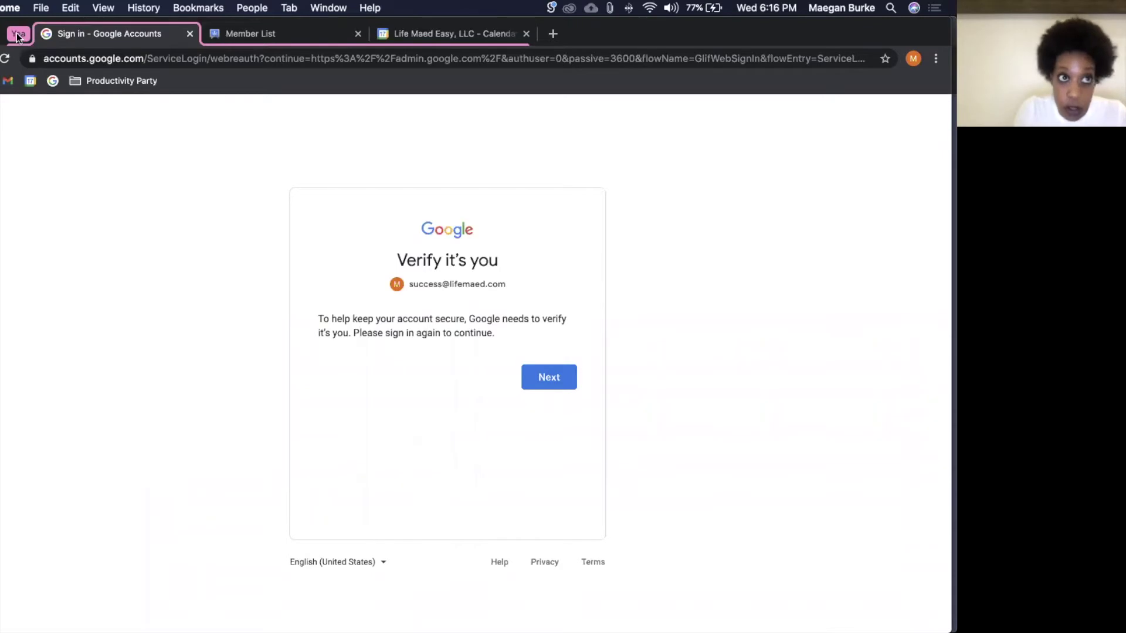
{"action": "left_click", "coordinate": [242, 34]}
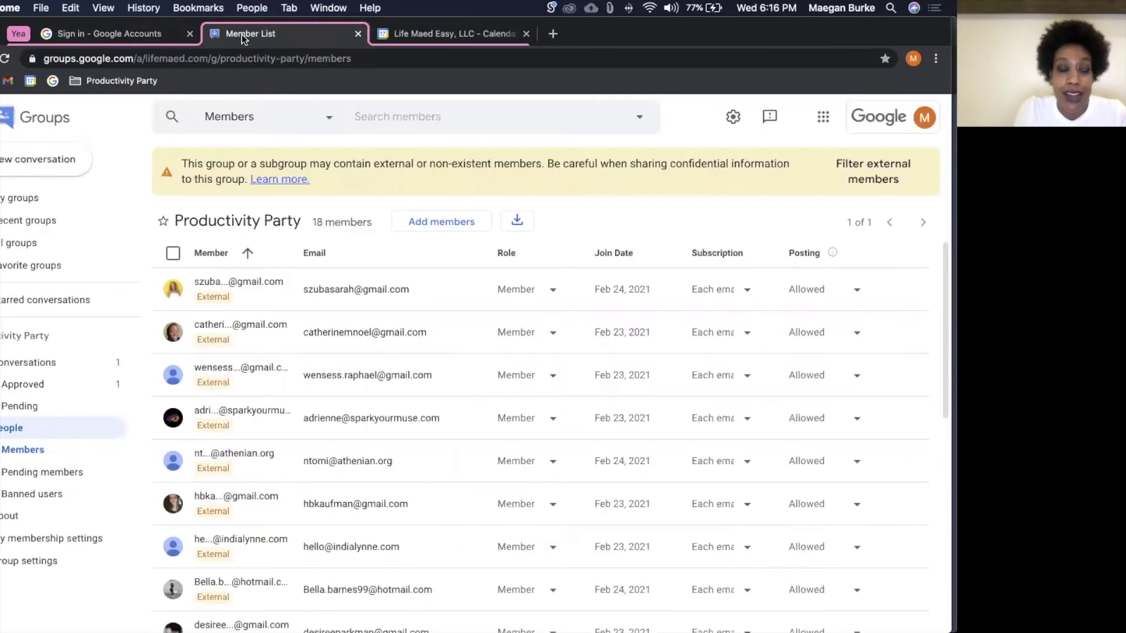
{"action": "left_click", "coordinate": [158, 34]}
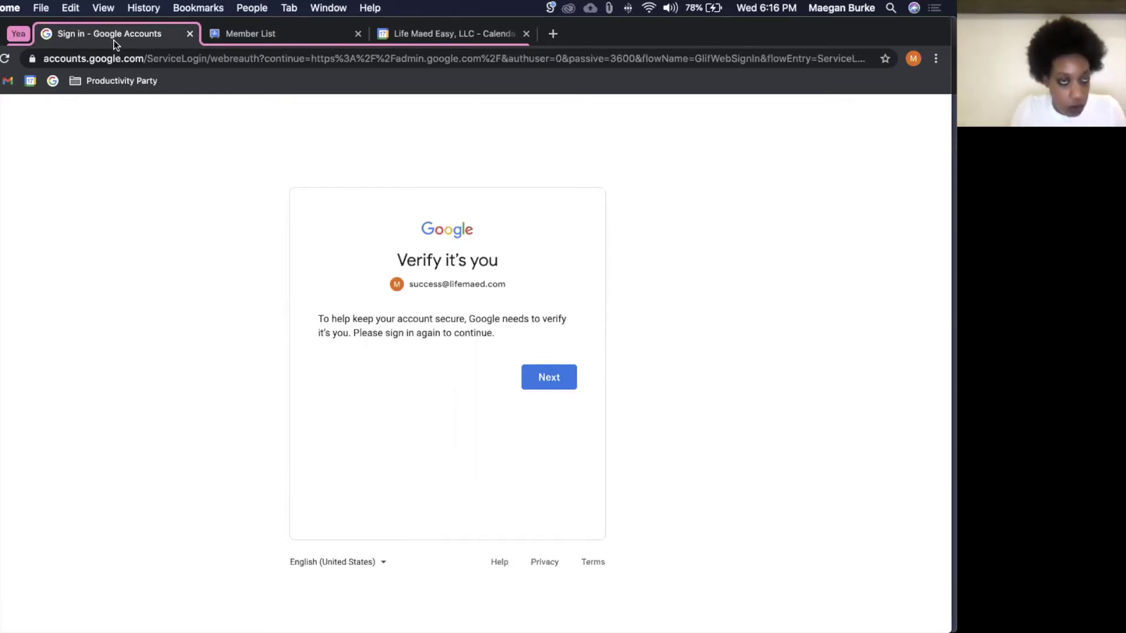
Step: Close the sign-in, Member List and Calendar tabs, then open a new work-profile Chrome window
{"action": "key", "text": "super+w"}
{"action": "key", "text": "super+w"}
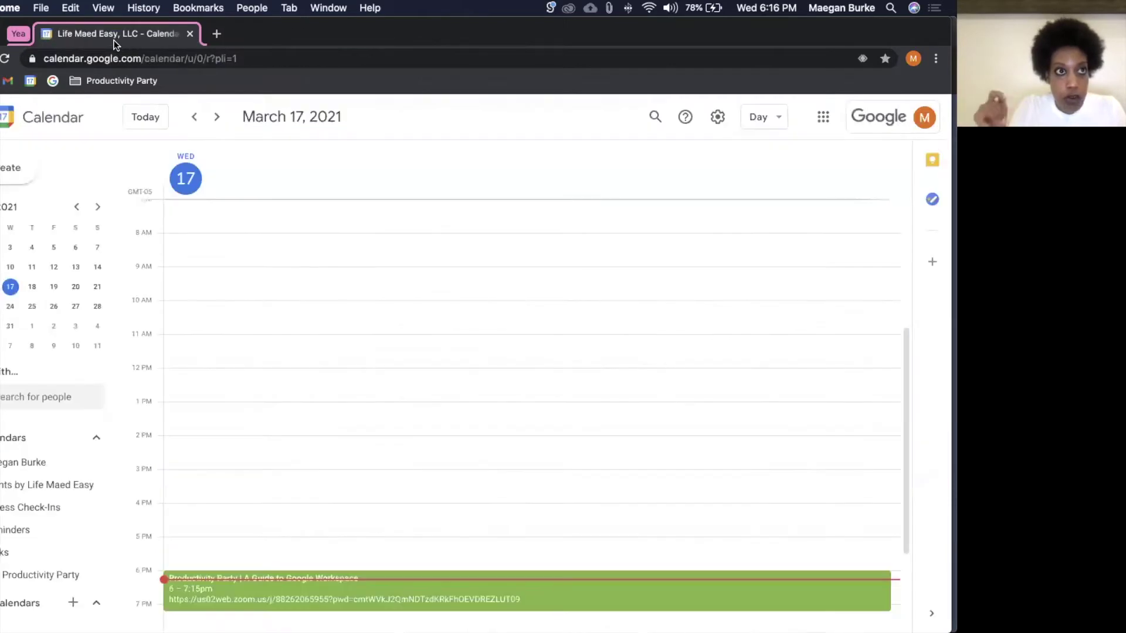
{"action": "key", "text": "super+w"}
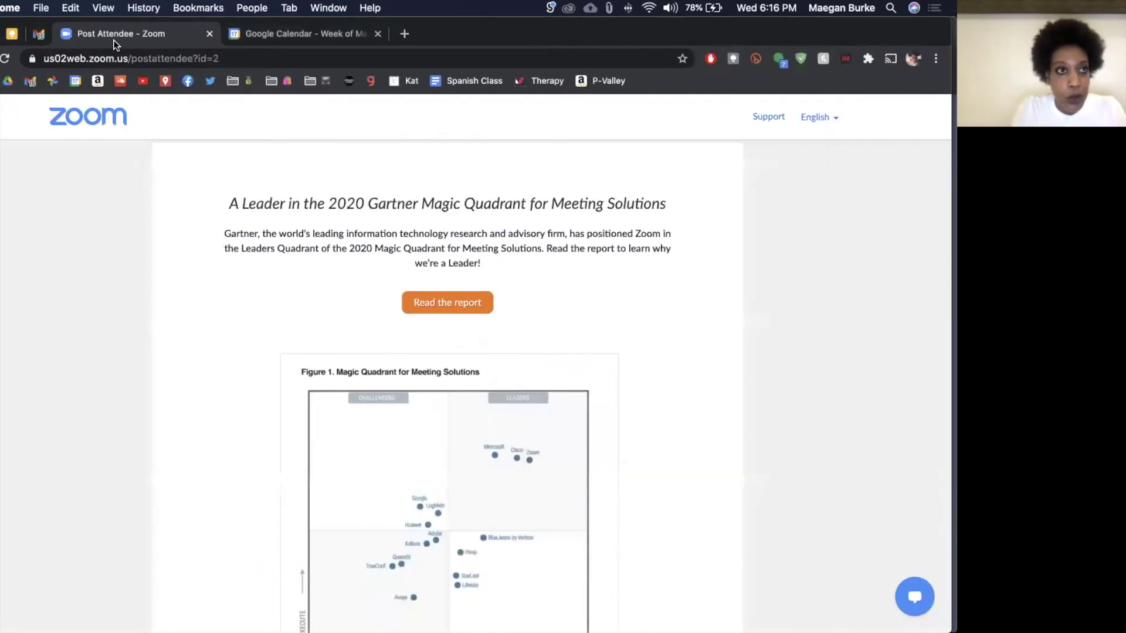
{"action": "mouse_move", "coordinate": [463, 613]}
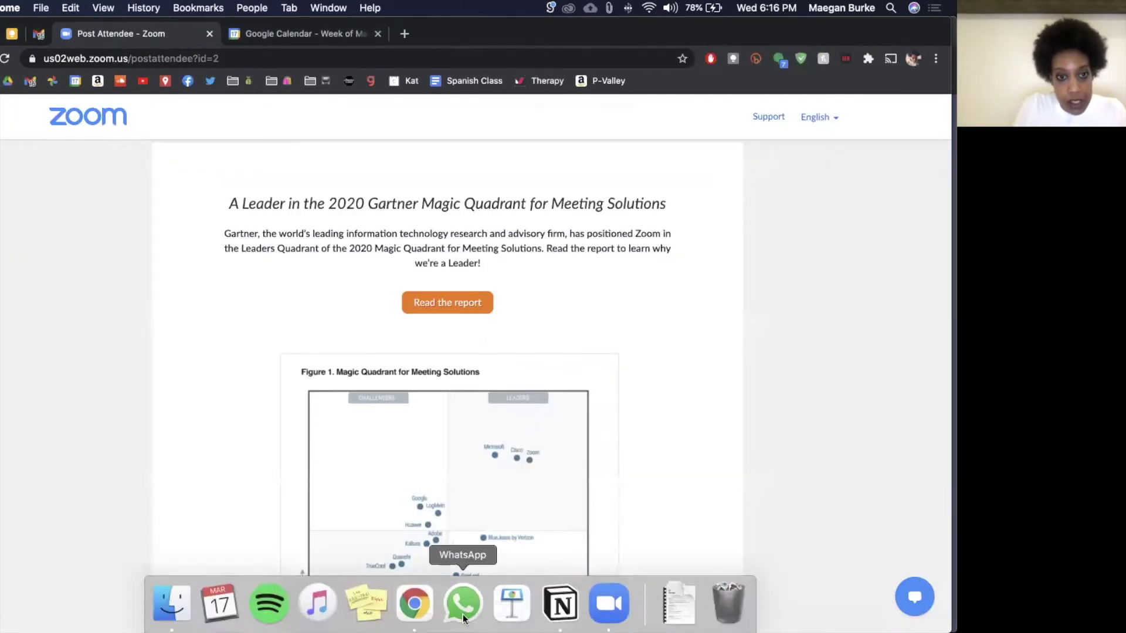
{"action": "right_click", "coordinate": [414, 613]}
{"action": "left_click", "coordinate": [460, 444]}
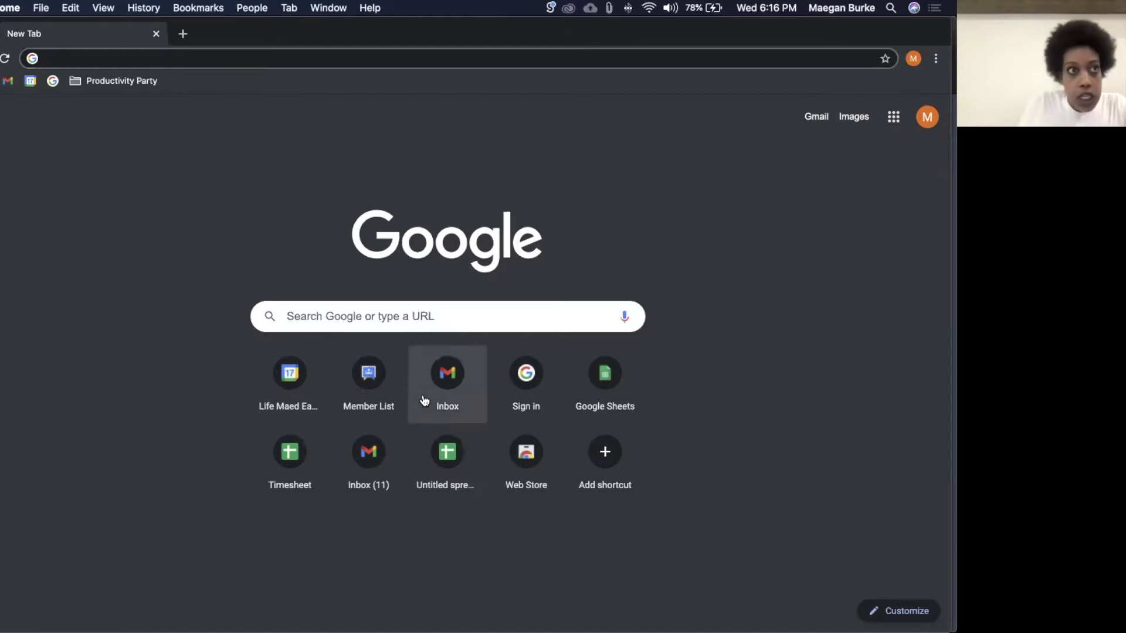
Step: Load the Gmail inbox and go to See all settings from the gear menu
{"action": "left_click", "coordinate": [8, 80]}
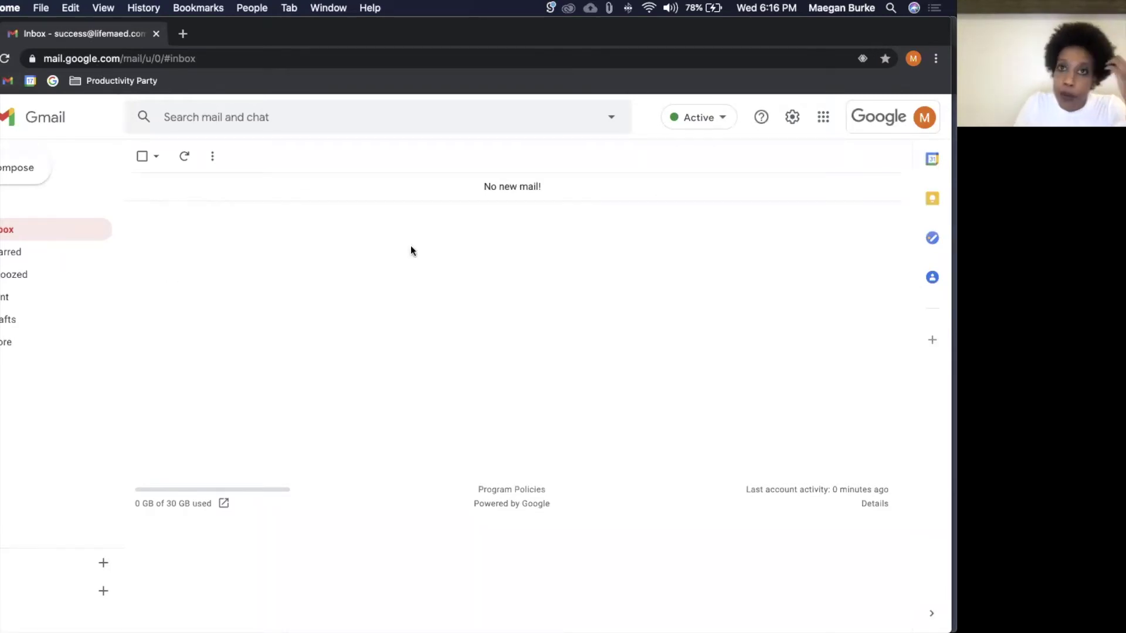
{"action": "left_click", "coordinate": [792, 117]}
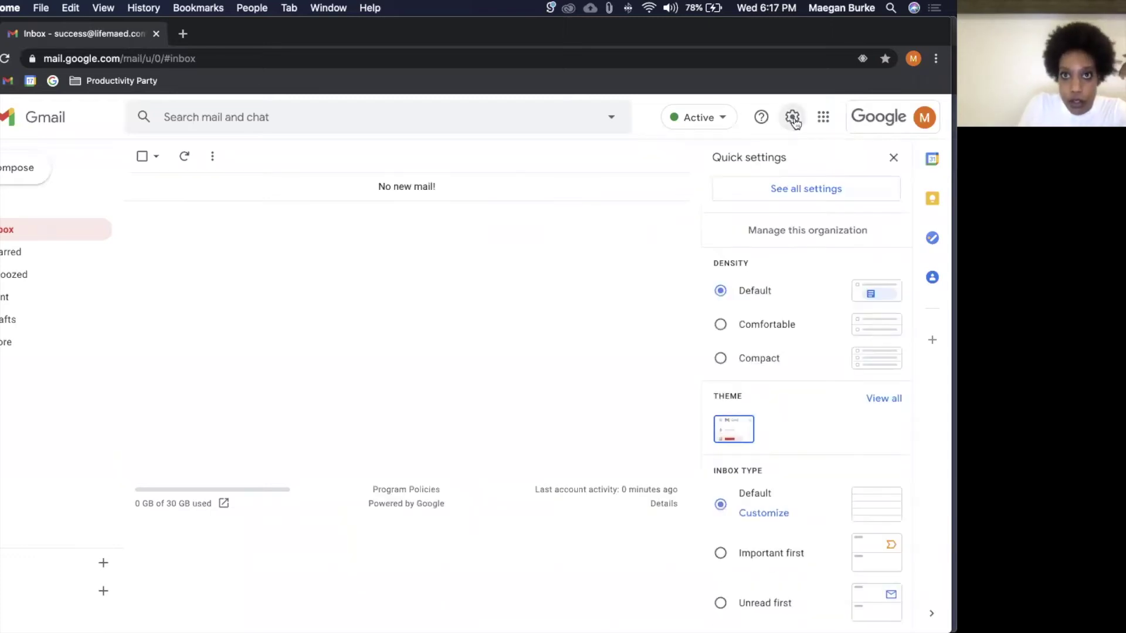
{"action": "left_click", "coordinate": [796, 187]}
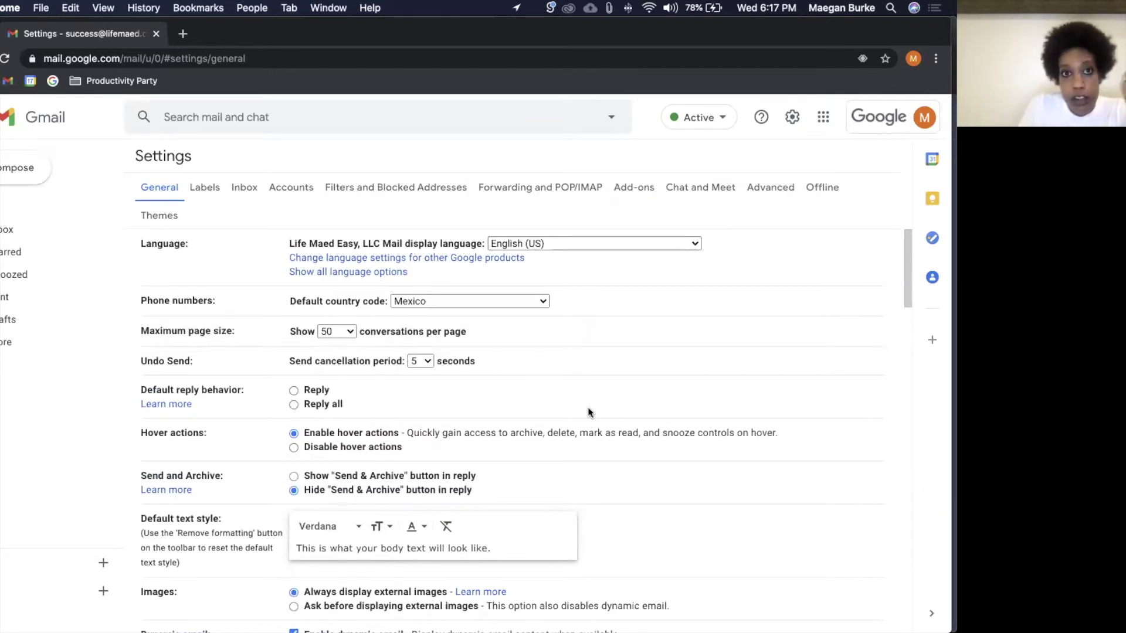
{"action": "scroll", "coordinate": [588, 405], "scroll_direction": "down", "scroll_amount": 11}
{"action": "scroll", "coordinate": [587, 395], "scroll_direction": "down", "scroll_amount": 15}
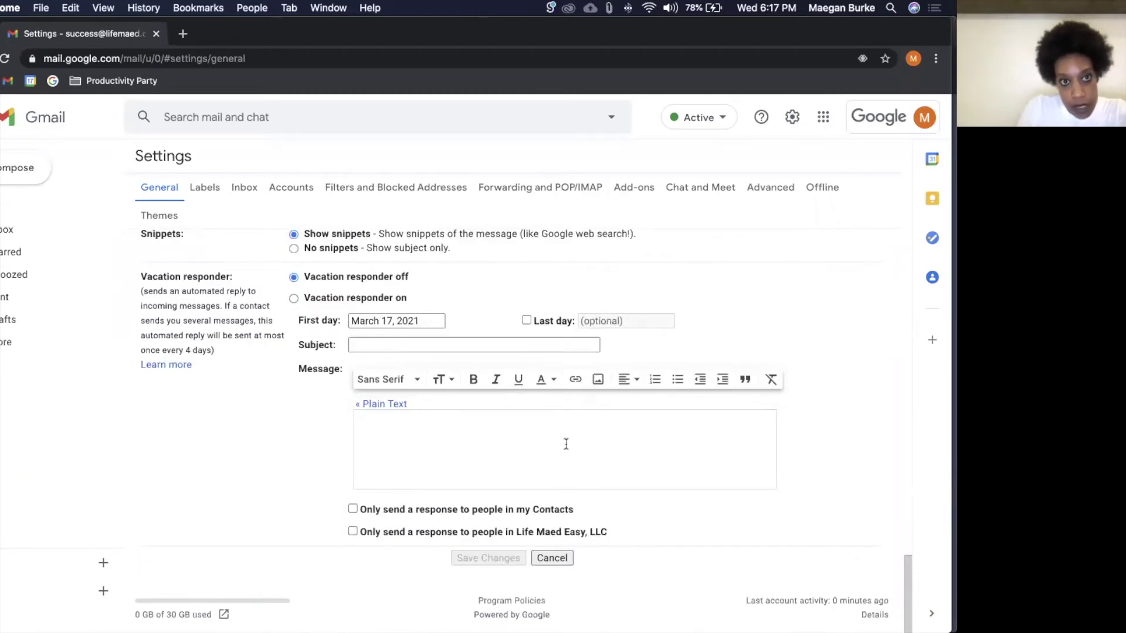
{"action": "scroll", "coordinate": [566, 444], "scroll_direction": "up", "scroll_amount": 10}
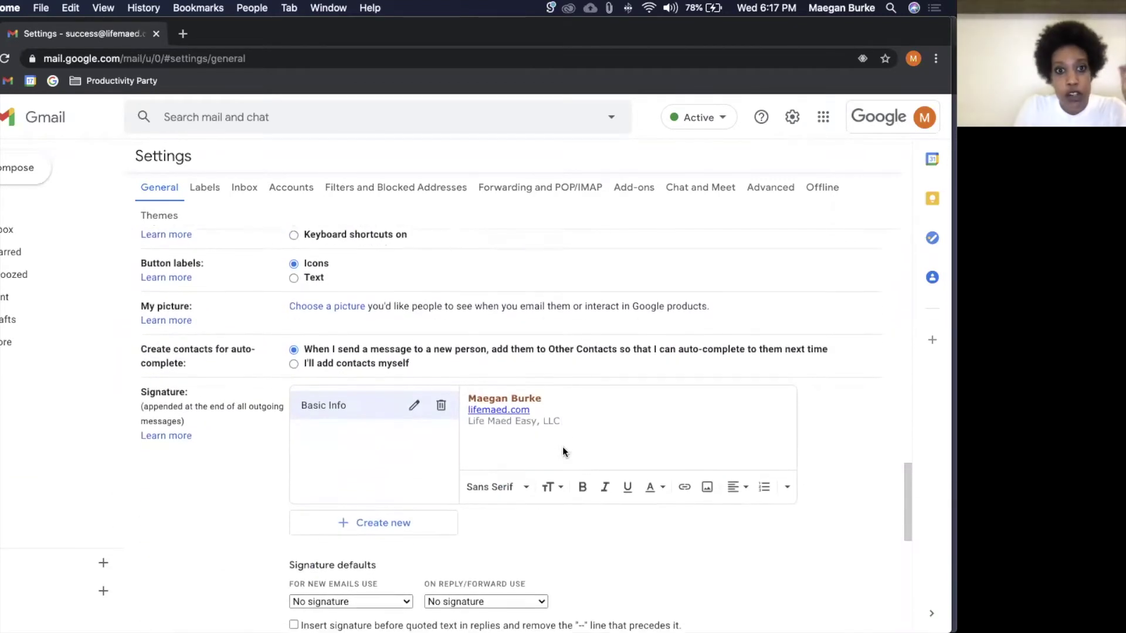
{"action": "scroll", "coordinate": [563, 452], "scroll_direction": "down", "scroll_amount": 1}
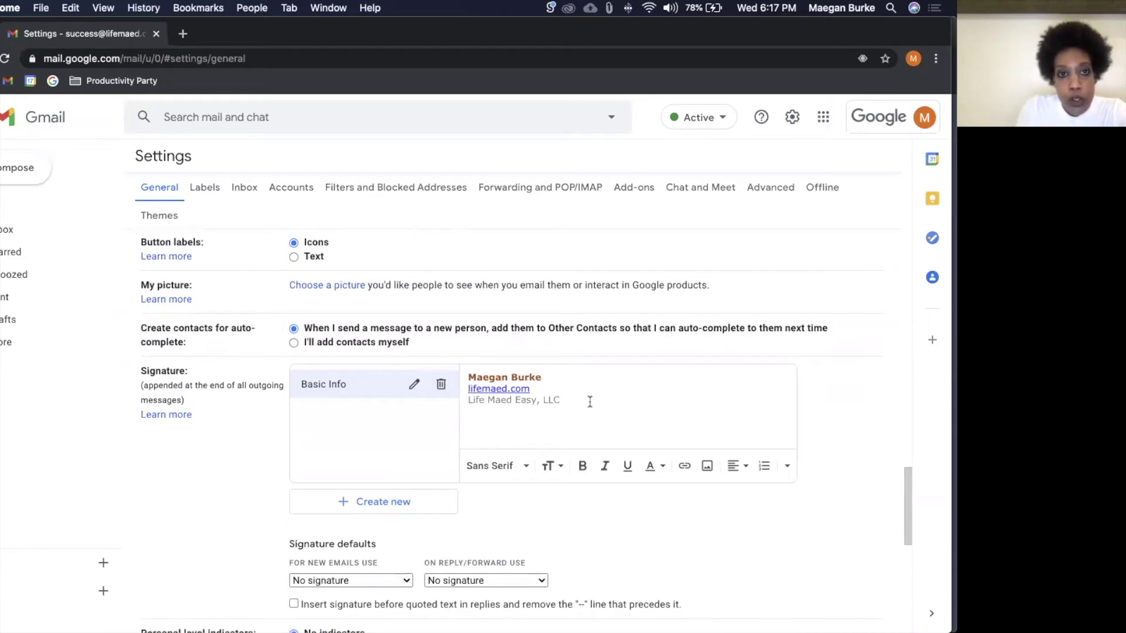
{"action": "left_click", "coordinate": [590, 402]}
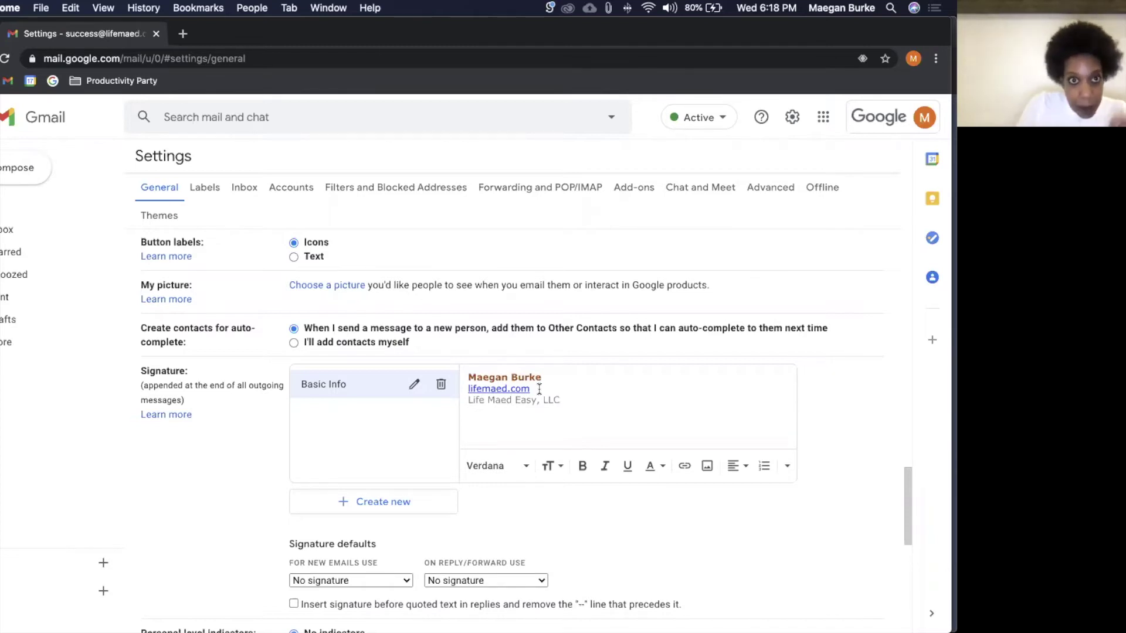
Step: Set Gmail's default country code to United States
{"action": "scroll", "coordinate": [539, 389], "scroll_direction": "up", "scroll_amount": 15}
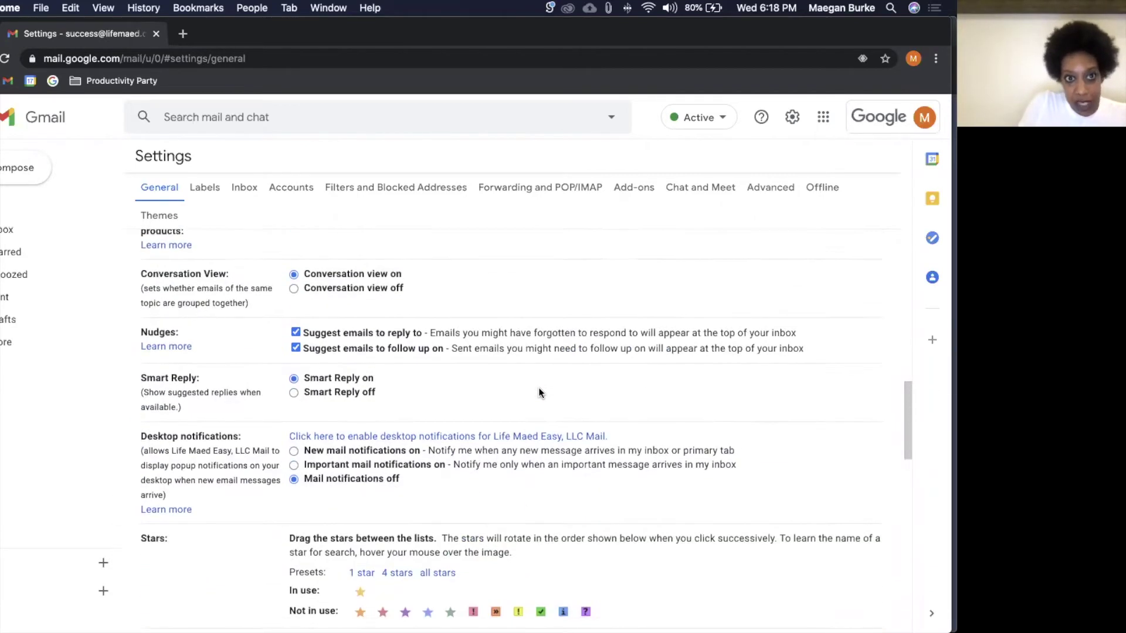
{"action": "scroll", "coordinate": [540, 393], "scroll_direction": "up", "scroll_amount": 8}
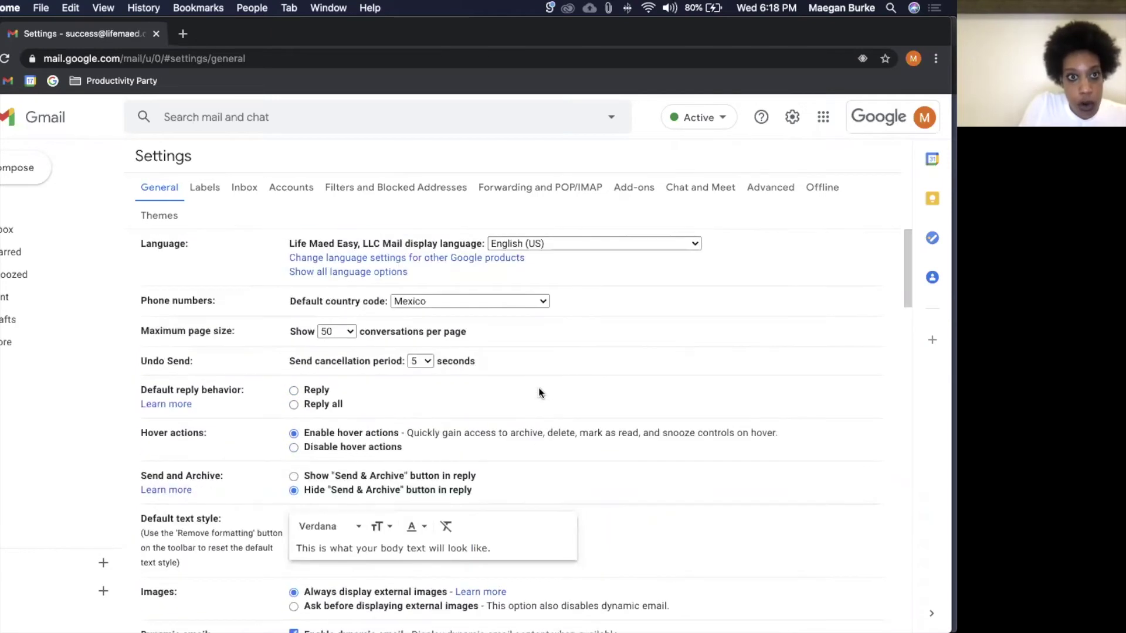
{"action": "scroll", "coordinate": [539, 393], "scroll_direction": "down", "scroll_amount": 1}
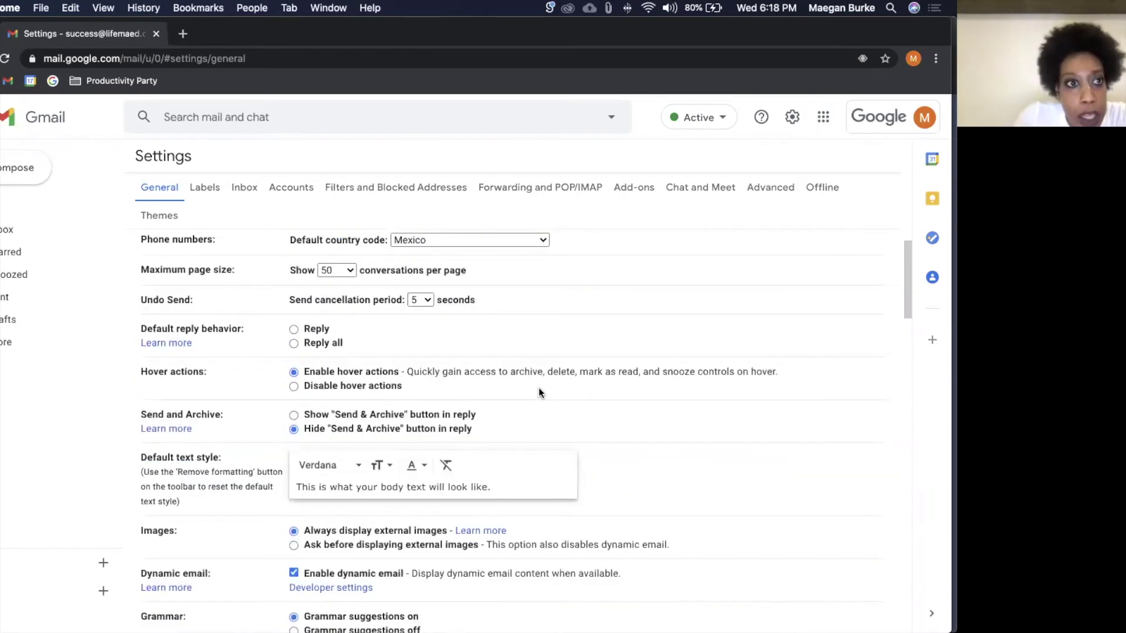
{"action": "scroll", "coordinate": [515, 327], "scroll_direction": "up", "scroll_amount": 1}
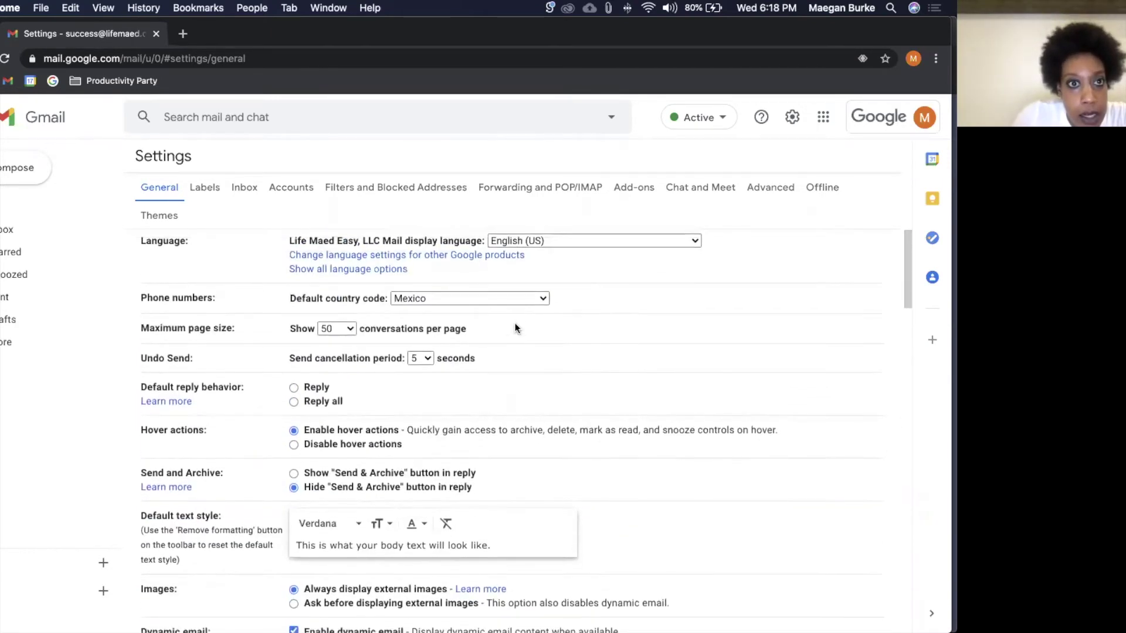
{"action": "left_click", "coordinate": [474, 301]}
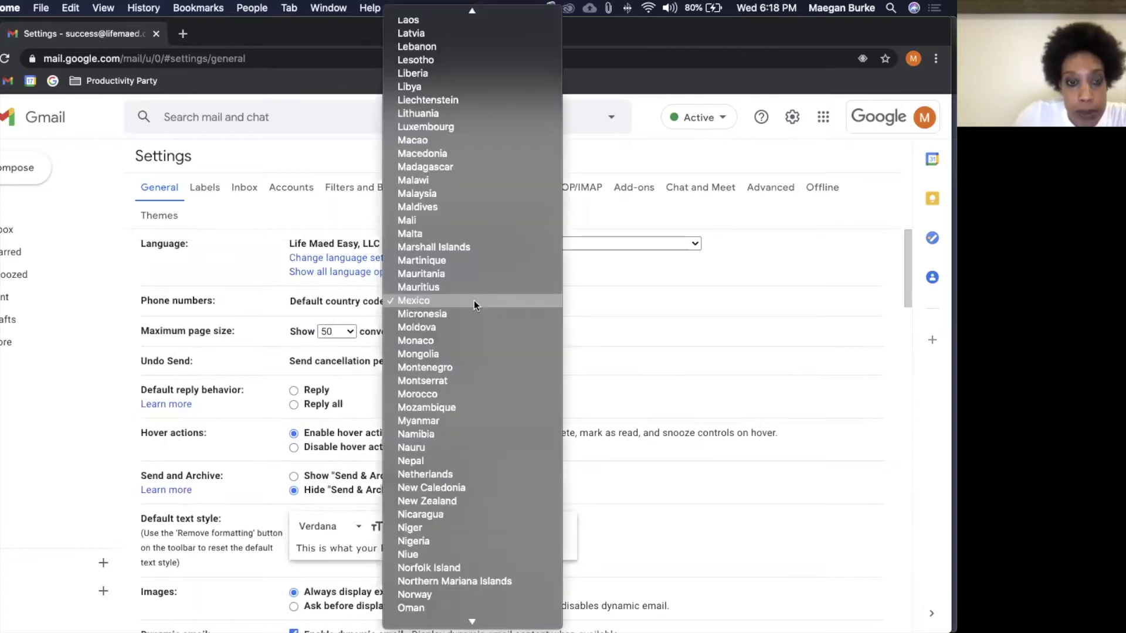
{"action": "key", "text": "u"}
{"action": "key", "text": "Down"}
{"action": "key", "text": "Down"}
{"action": "key", "text": "Down"}
{"action": "key", "text": "Down"}
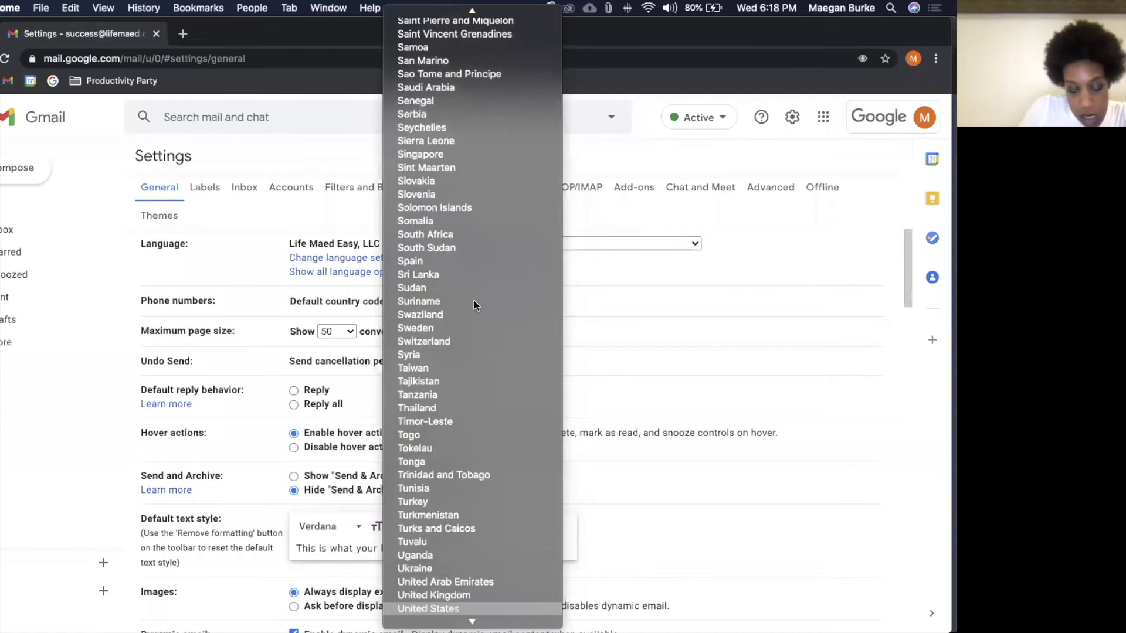
{"action": "key", "text": "Return"}
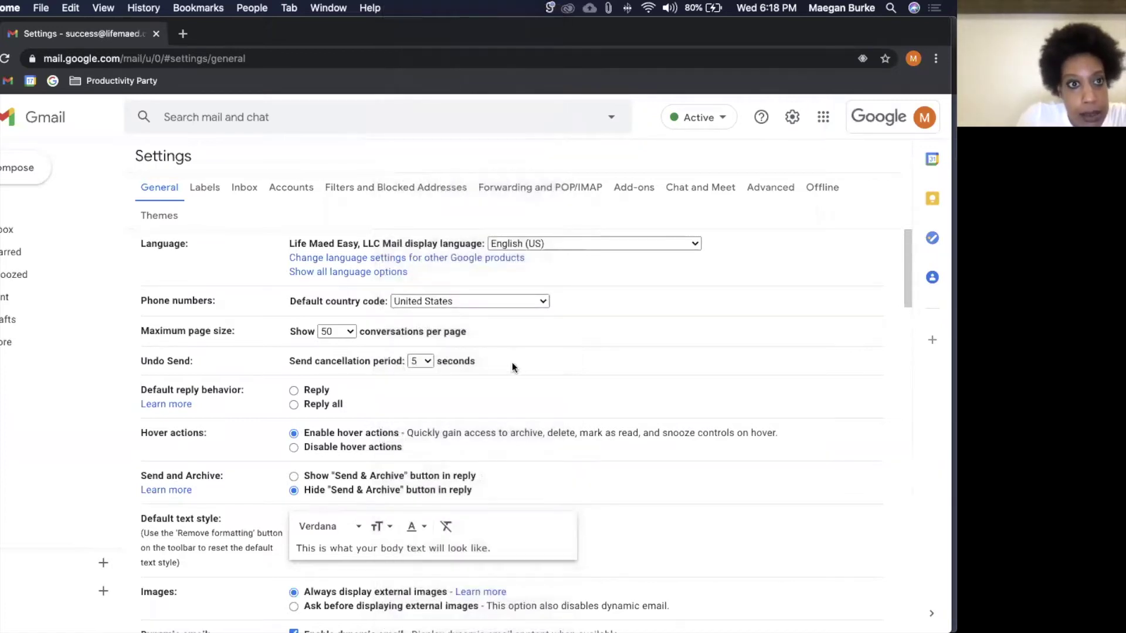
Step: Set the undo send period to 20 seconds and default reply to Reply, then save
{"action": "scroll", "coordinate": [513, 363], "scroll_direction": "down", "scroll_amount": 1}
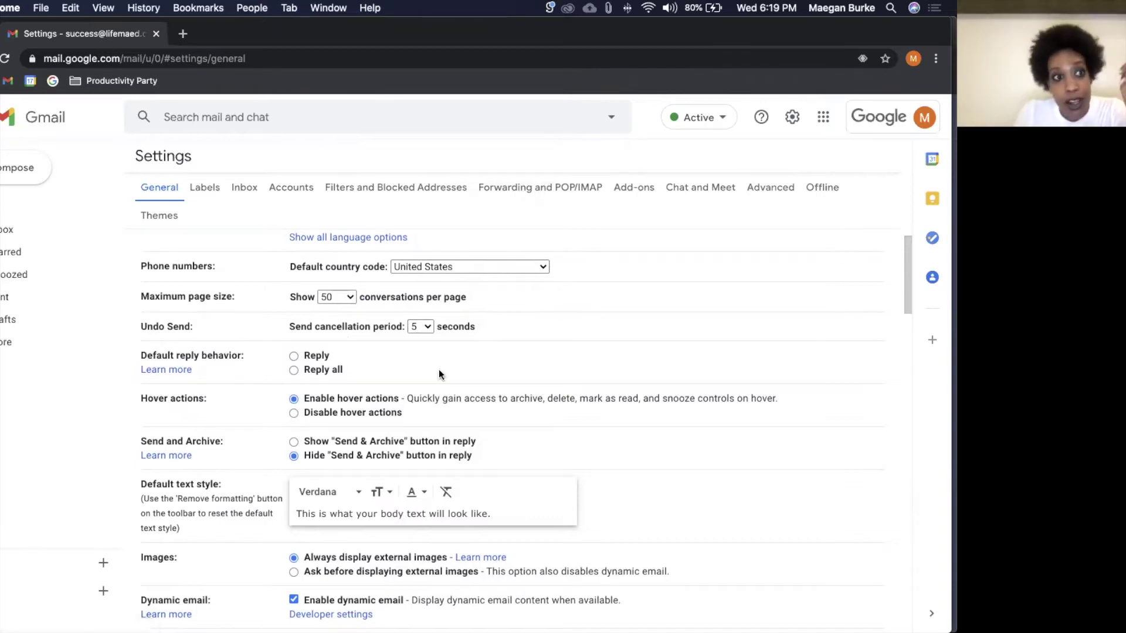
{"action": "left_click", "coordinate": [419, 328]}
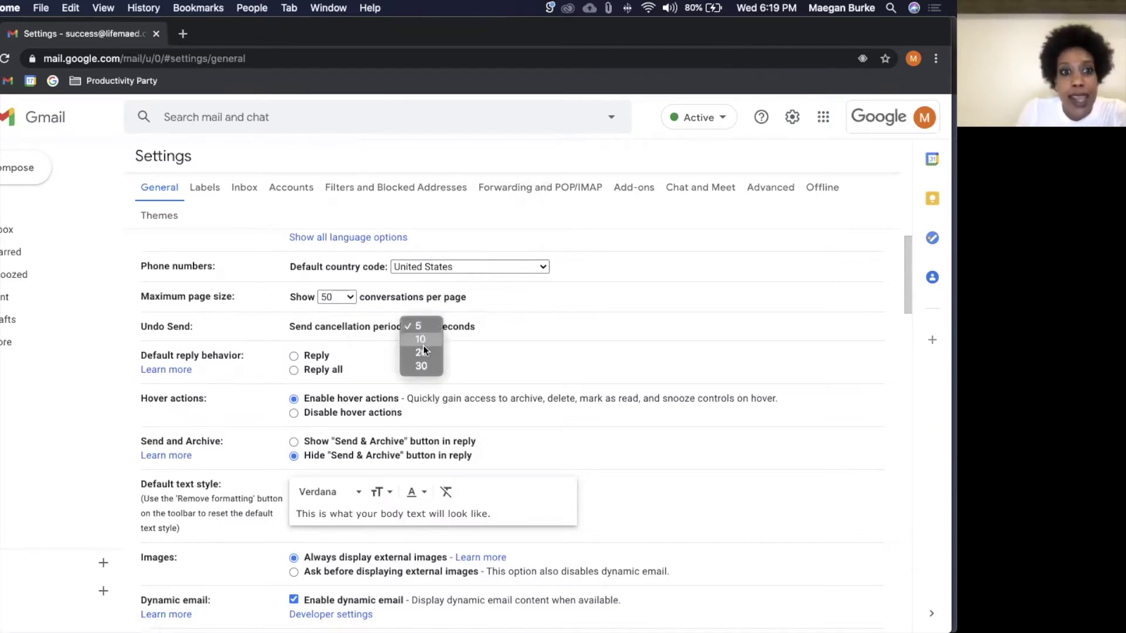
{"action": "left_click", "coordinate": [424, 353]}
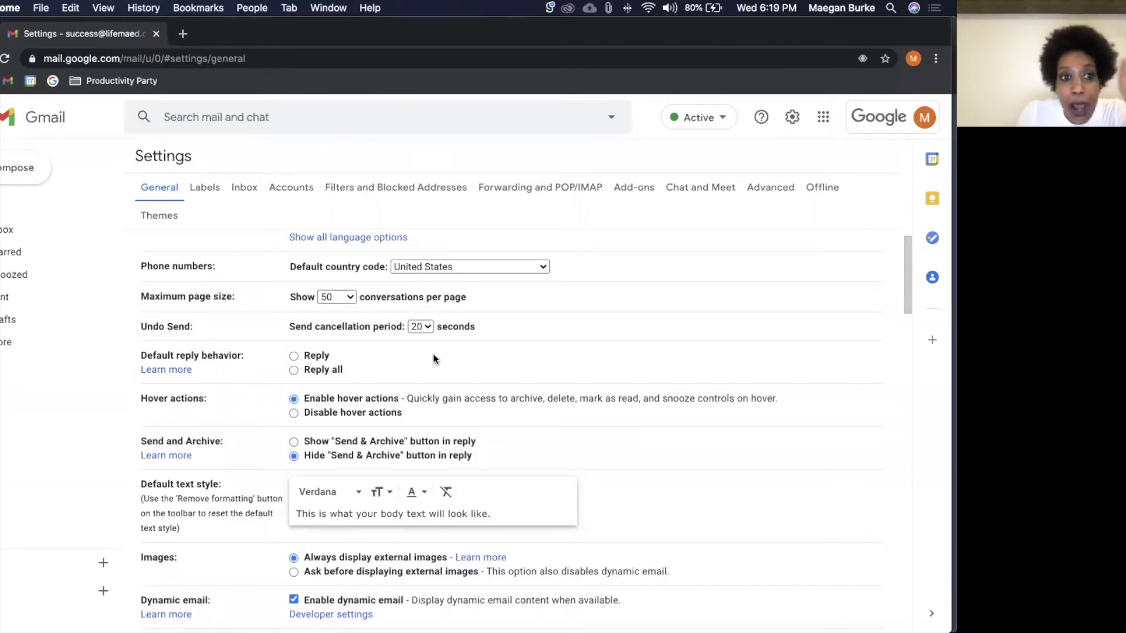
{"action": "left_click", "coordinate": [293, 356]}
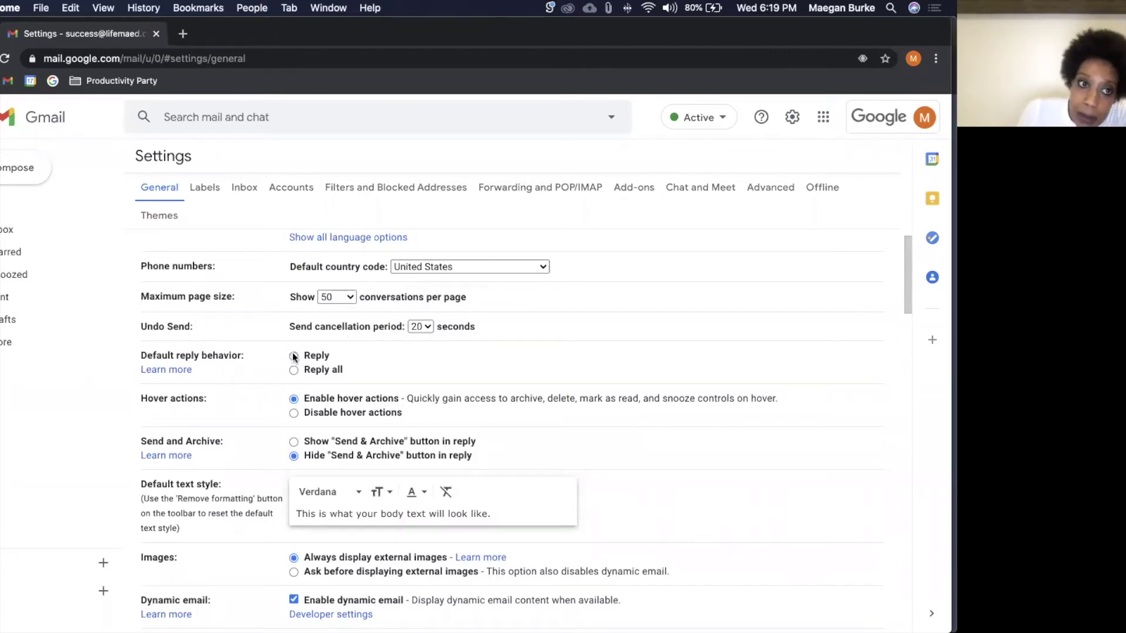
{"action": "scroll", "coordinate": [421, 375], "scroll_direction": "down", "scroll_amount": 7}
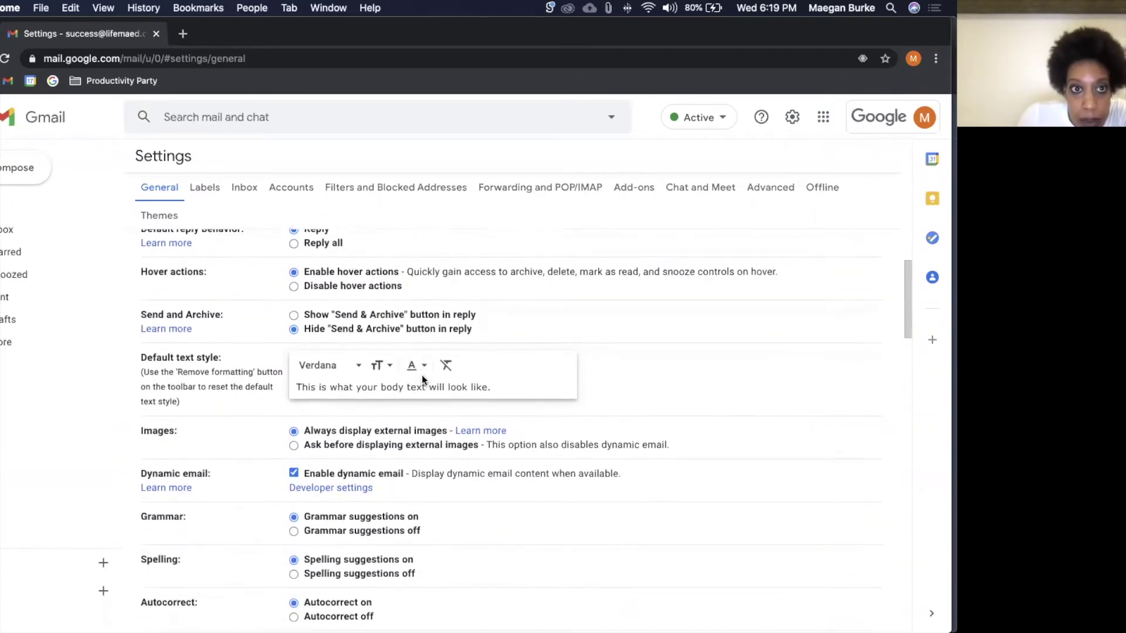
{"action": "scroll", "coordinate": [422, 380], "scroll_direction": "down", "scroll_amount": 5}
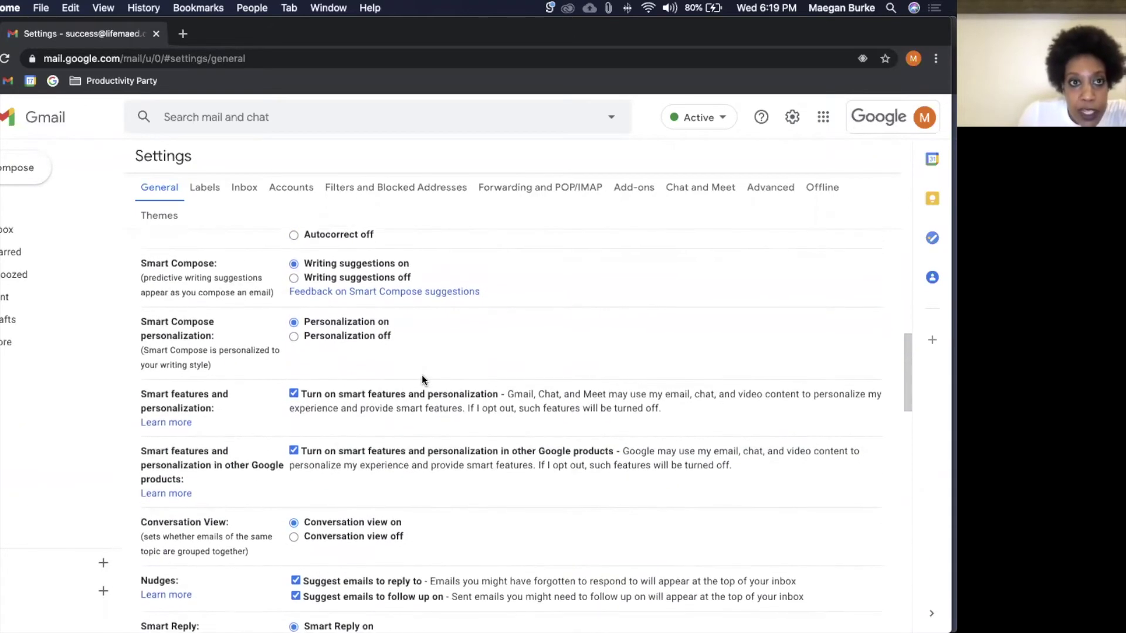
{"action": "scroll", "coordinate": [421, 380], "scroll_direction": "down", "scroll_amount": 10}
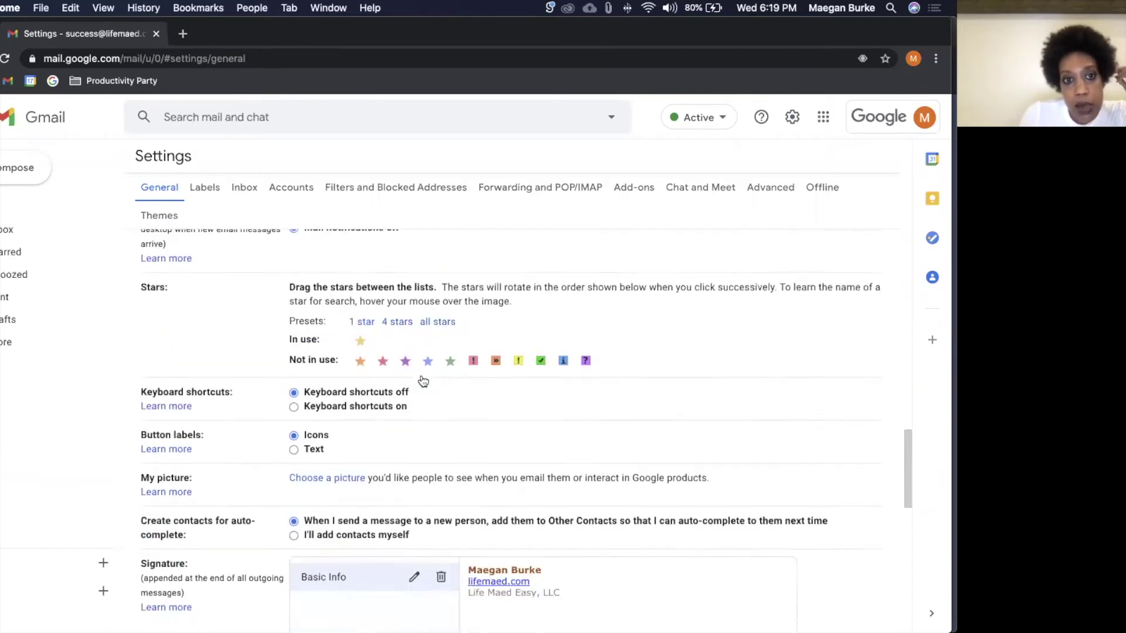
{"action": "scroll", "coordinate": [422, 380], "scroll_direction": "down", "scroll_amount": 8}
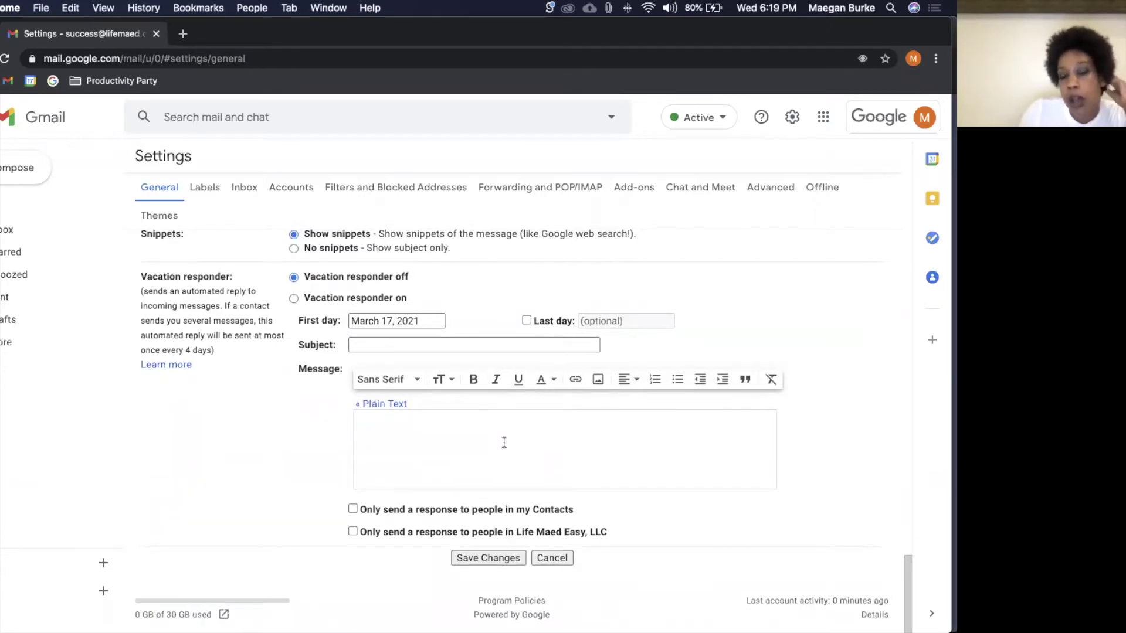
{"action": "left_click", "coordinate": [488, 560]}
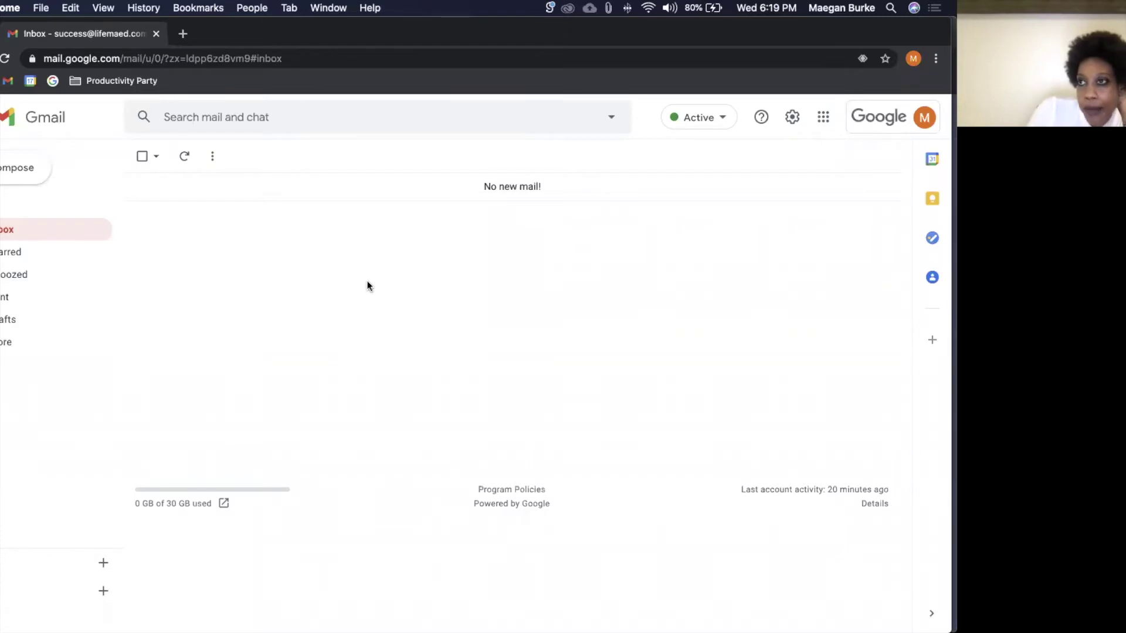
Step: Switch to the other Chrome profile's Gmail and archive the Productivity Party email
{"action": "mouse_move", "coordinate": [417, 616]}
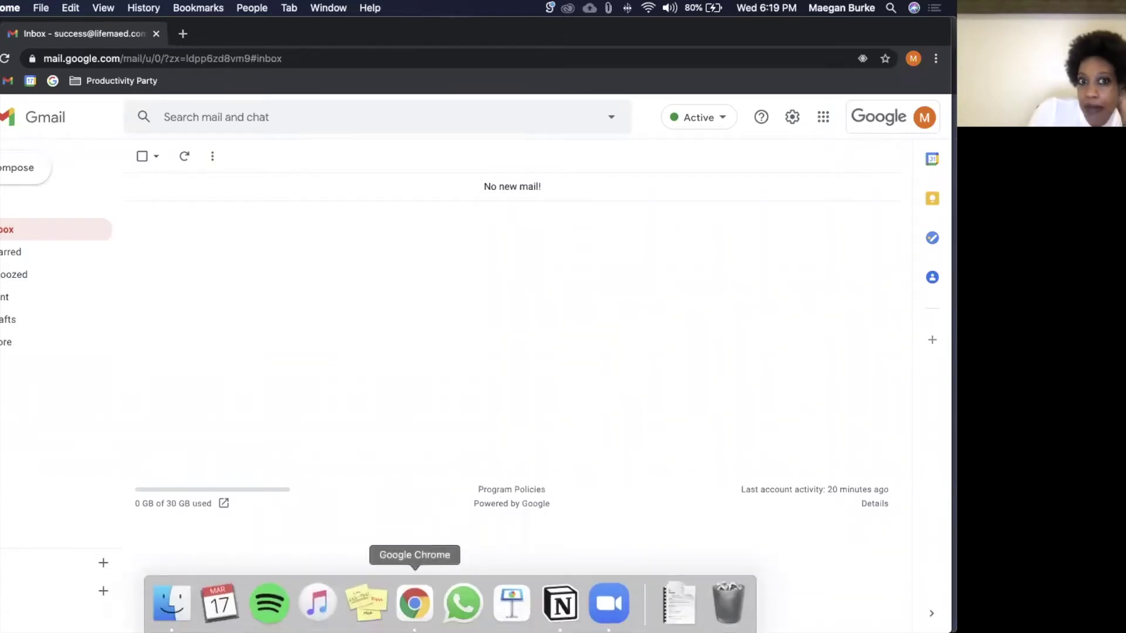
{"action": "right_click", "coordinate": [419, 615]}
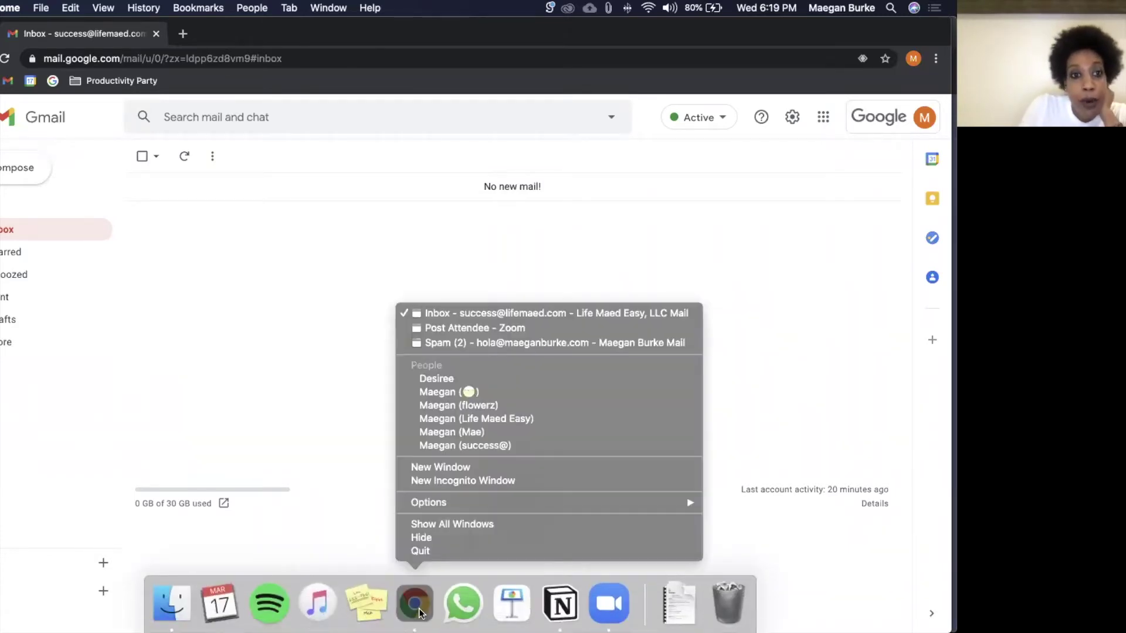
{"action": "left_click", "coordinate": [488, 432]}
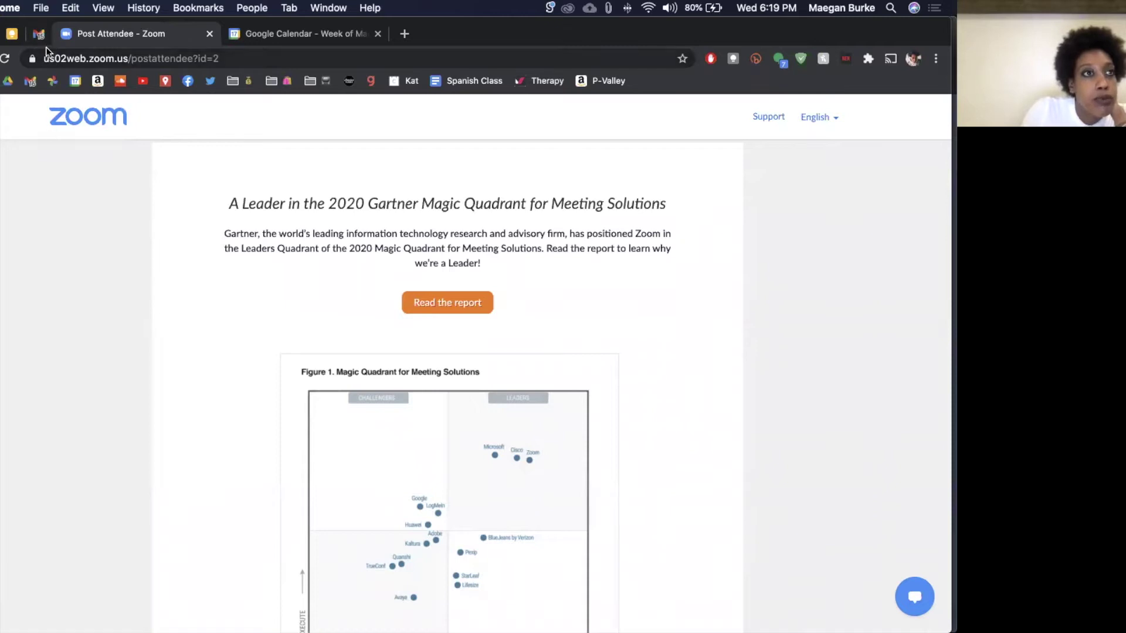
{"action": "left_click", "coordinate": [39, 34]}
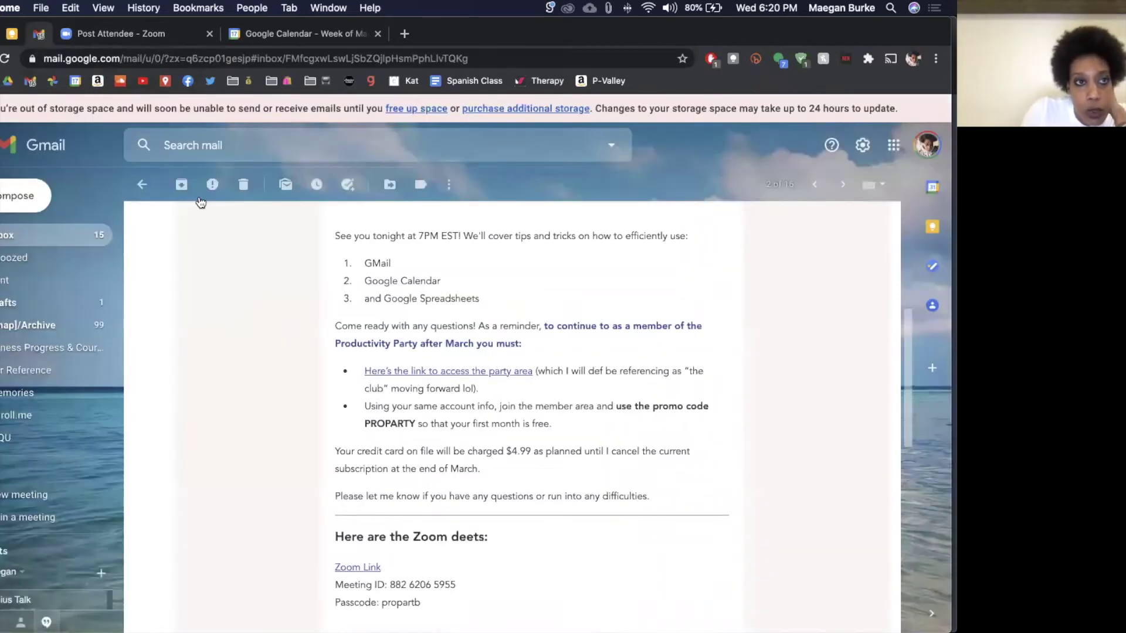
{"action": "left_click", "coordinate": [181, 184]}
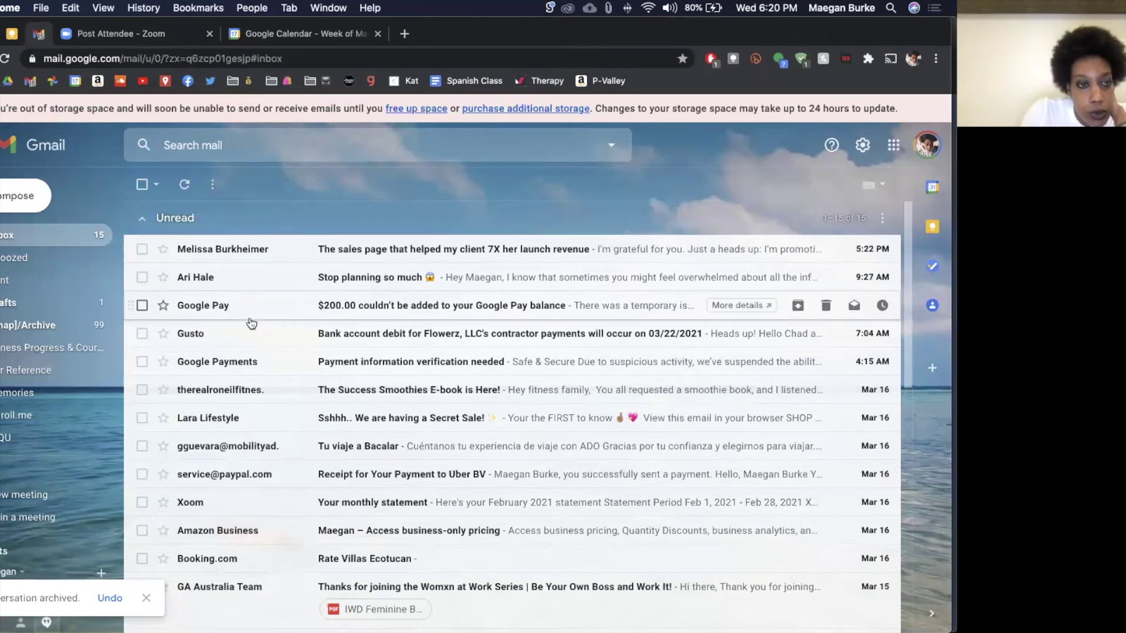
Step: Open the Paramount+ welcome email from the inbox
{"action": "scroll", "coordinate": [251, 322], "scroll_direction": "down", "scroll_amount": 7}
{"action": "scroll", "coordinate": [251, 322], "scroll_direction": "up", "scroll_amount": 1}
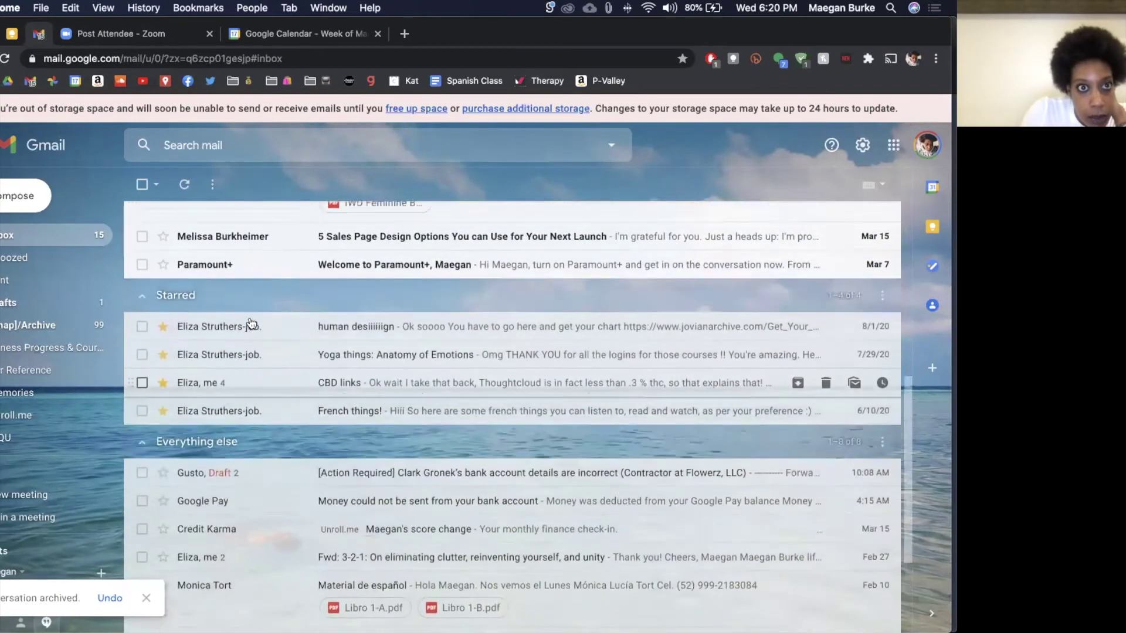
{"action": "left_click", "coordinate": [258, 284]}
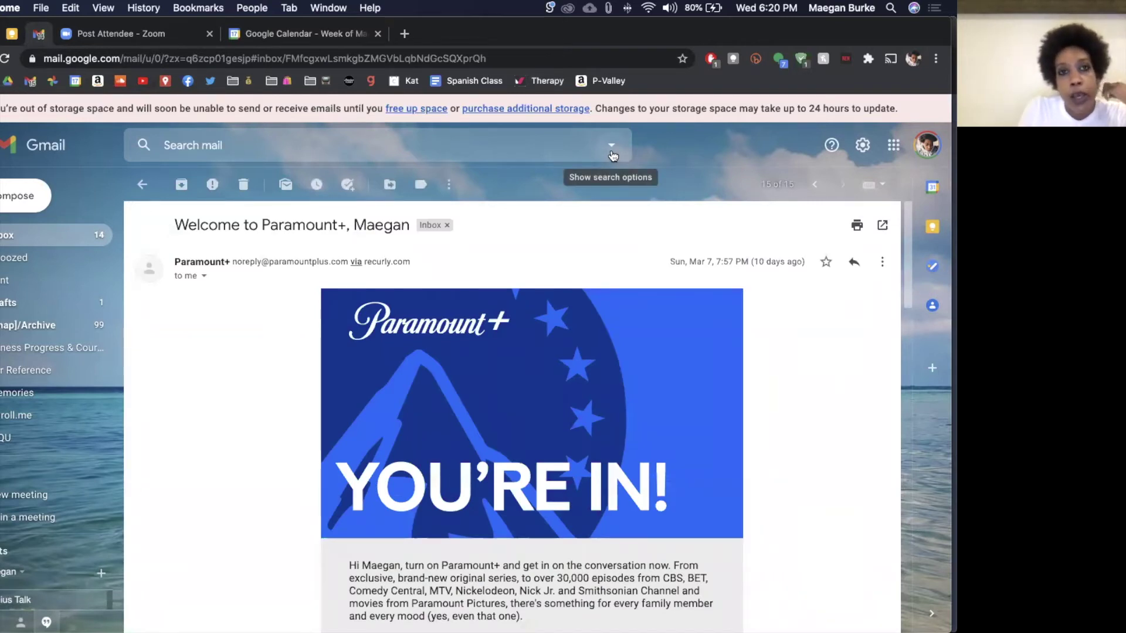
Step: Create a filter for the Paramount+ noreply sender set to Delete it, applied to 1 matching conversation
{"action": "left_click", "coordinate": [449, 185]}
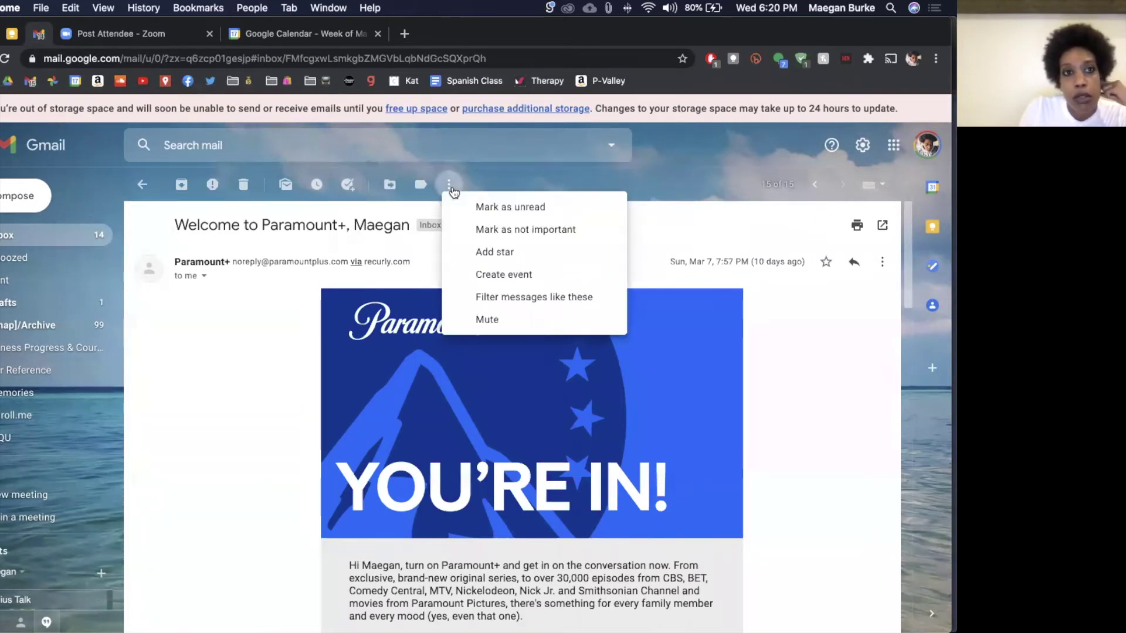
{"action": "left_click", "coordinate": [378, 280]}
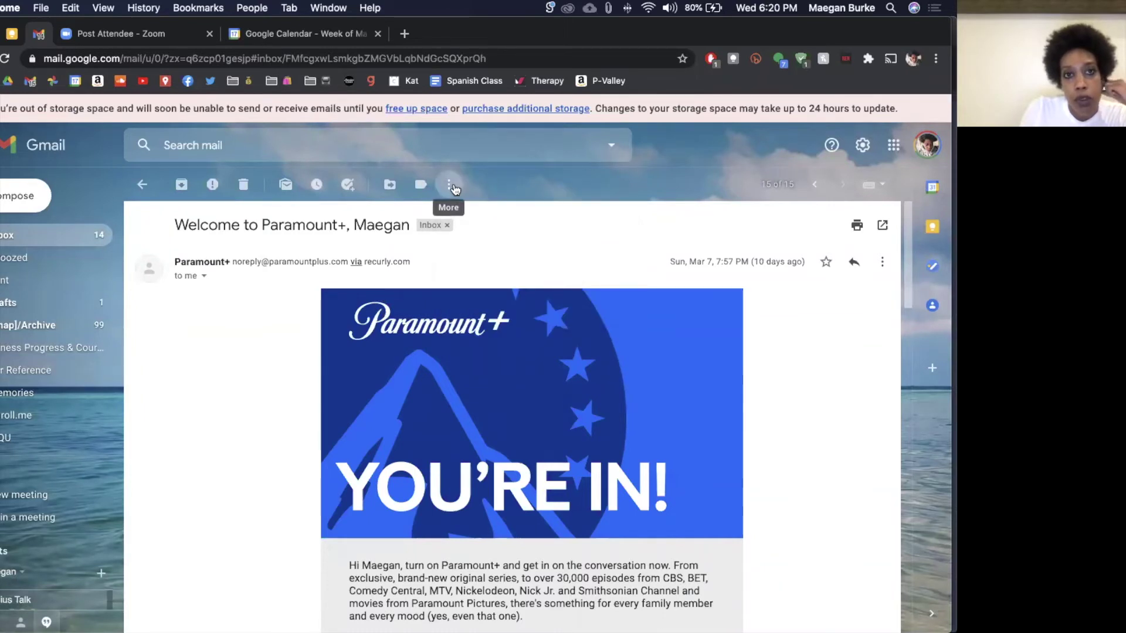
{"action": "left_click", "coordinate": [454, 189]}
{"action": "left_click", "coordinate": [503, 306]}
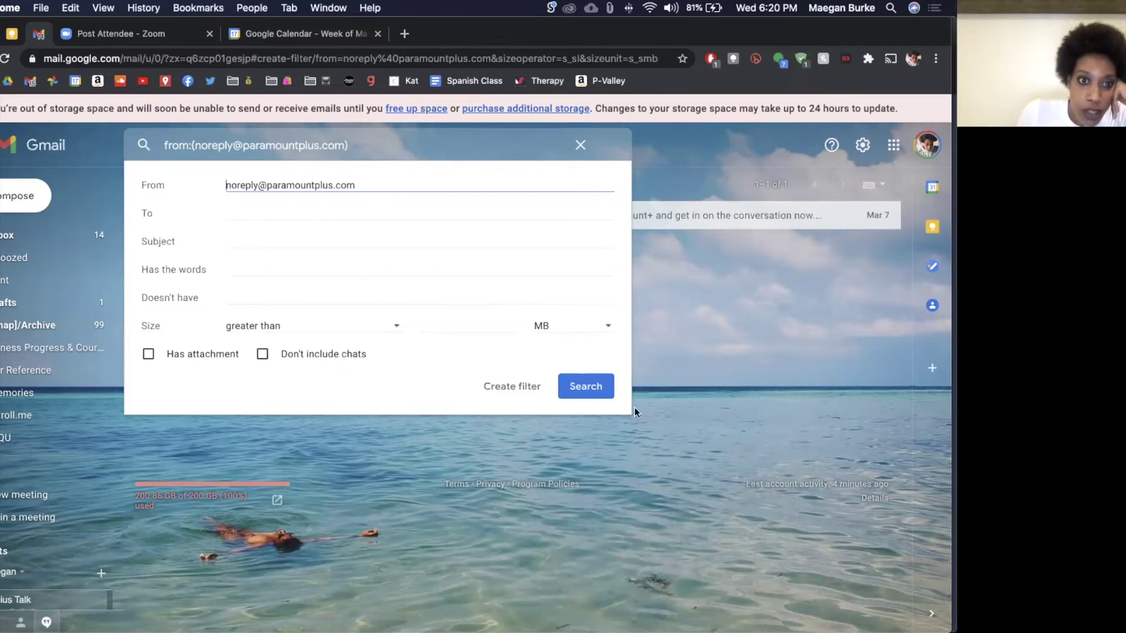
{"action": "left_click", "coordinate": [516, 393]}
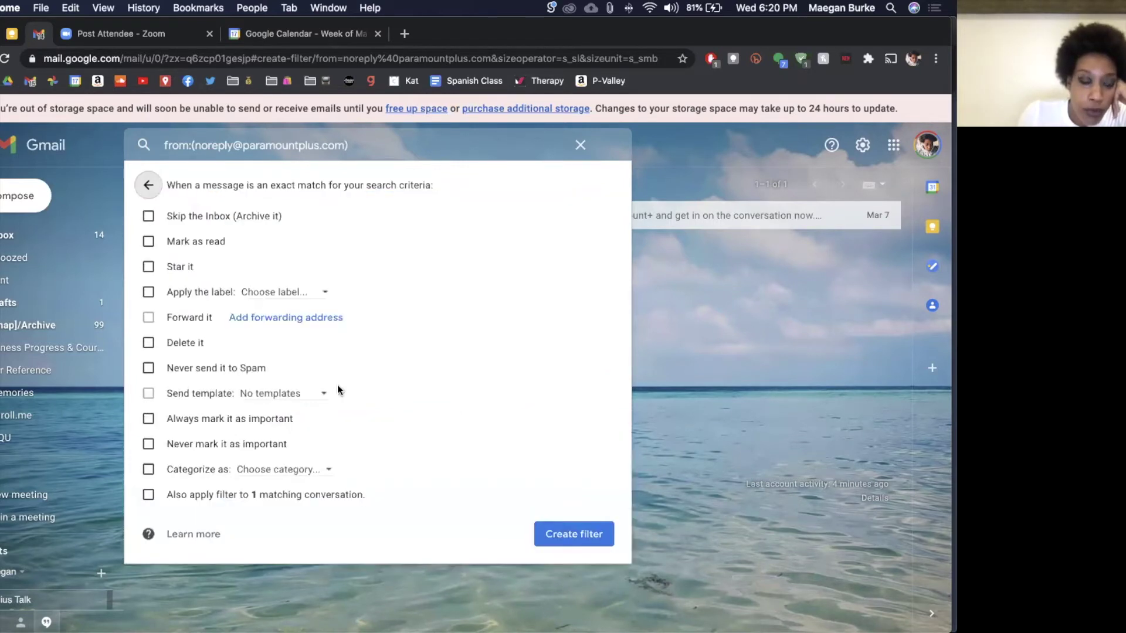
{"action": "left_click", "coordinate": [174, 342]}
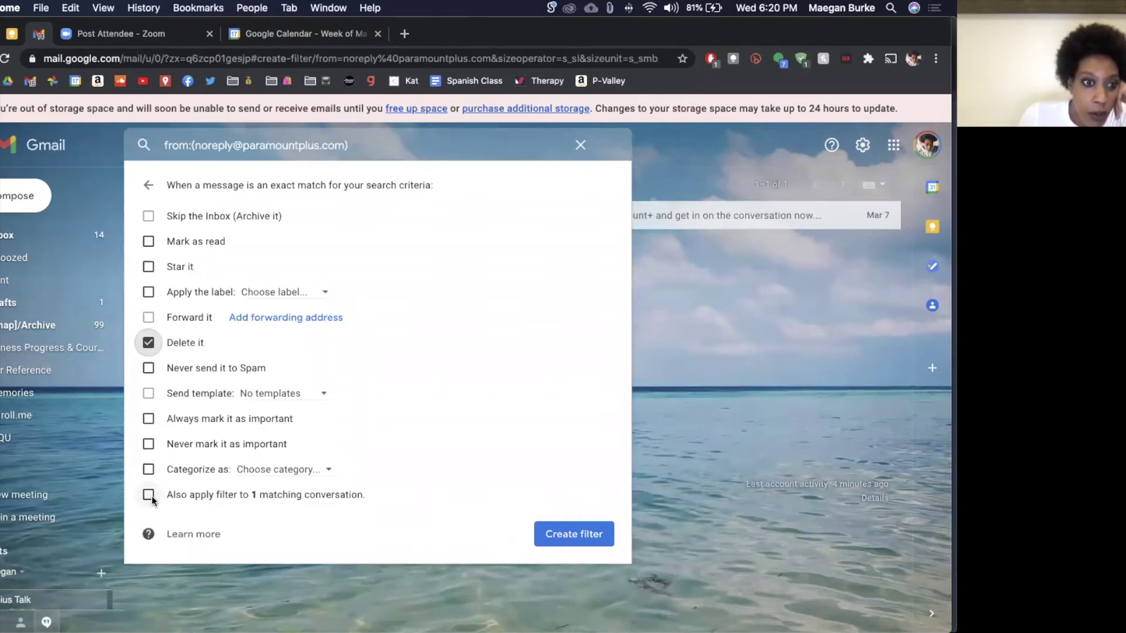
{"action": "left_click", "coordinate": [149, 495]}
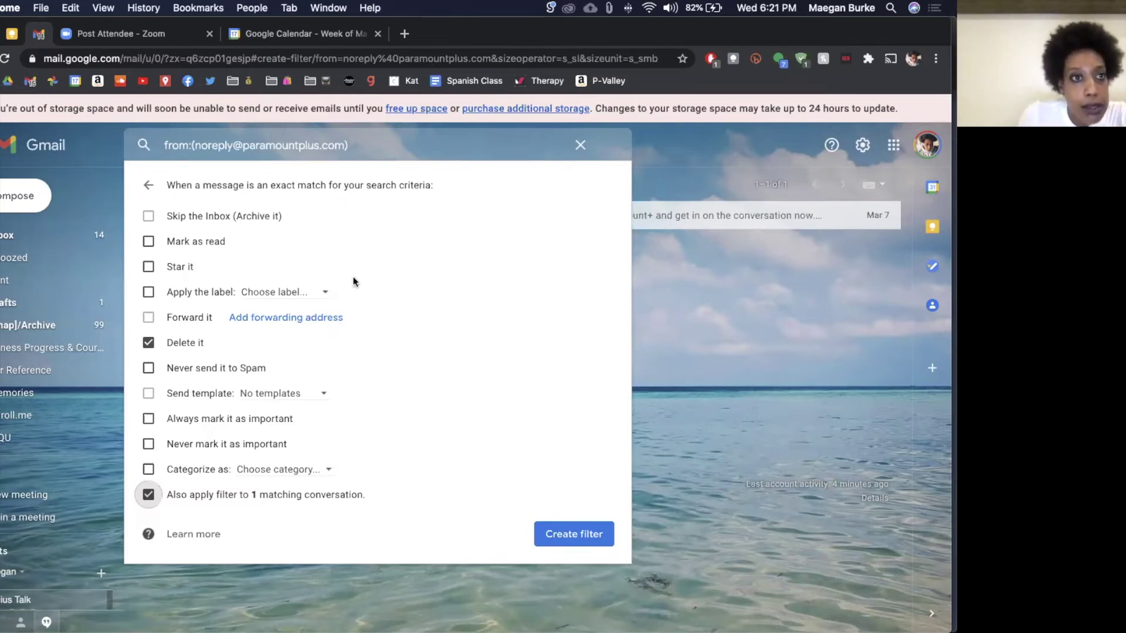
Step: Add subject 'i love chocolate' to the Paramount+ filter, leave the label unset, and close the dialog
{"action": "left_click", "coordinate": [149, 187]}
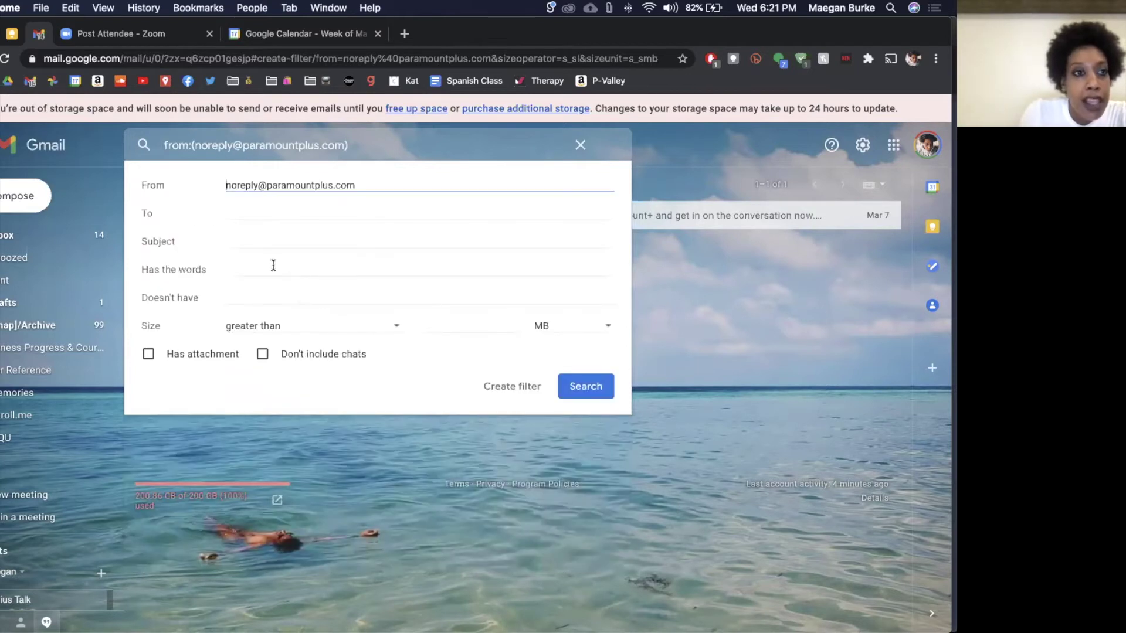
{"action": "left_click", "coordinate": [267, 240]}
{"action": "type", "text": "i love chocolate"}
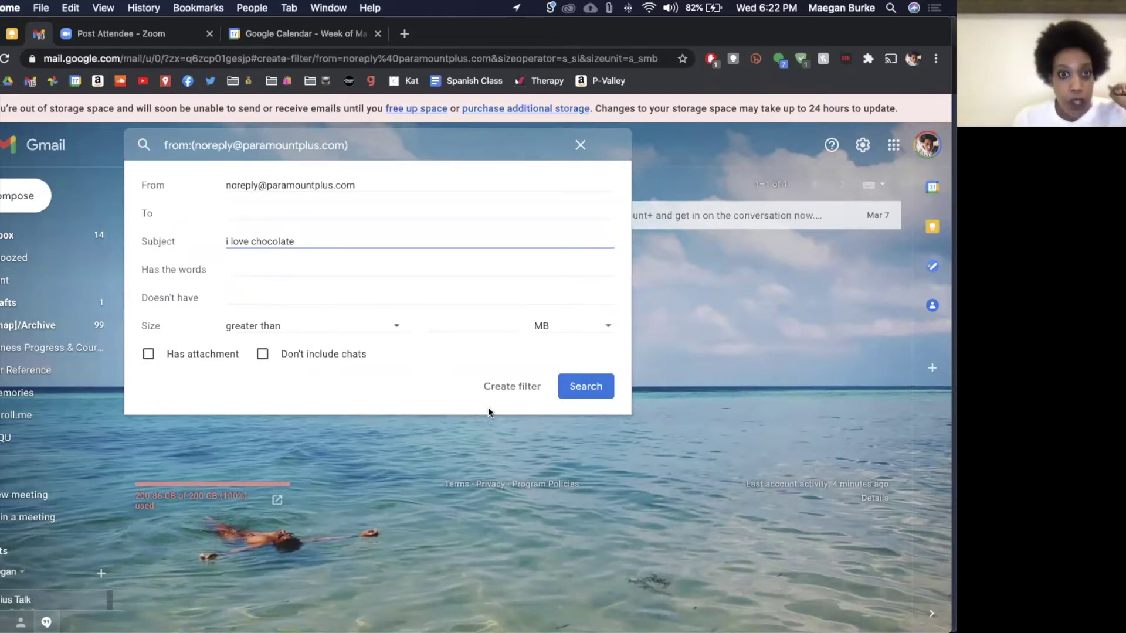
{"action": "left_click", "coordinate": [512, 388]}
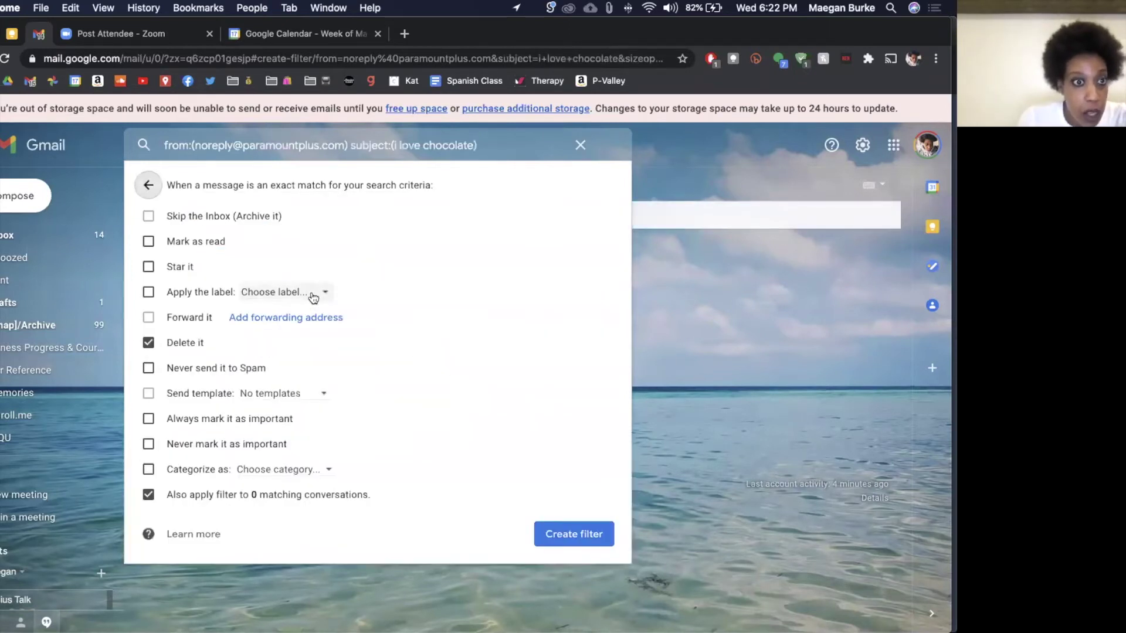
{"action": "left_click", "coordinate": [314, 293]}
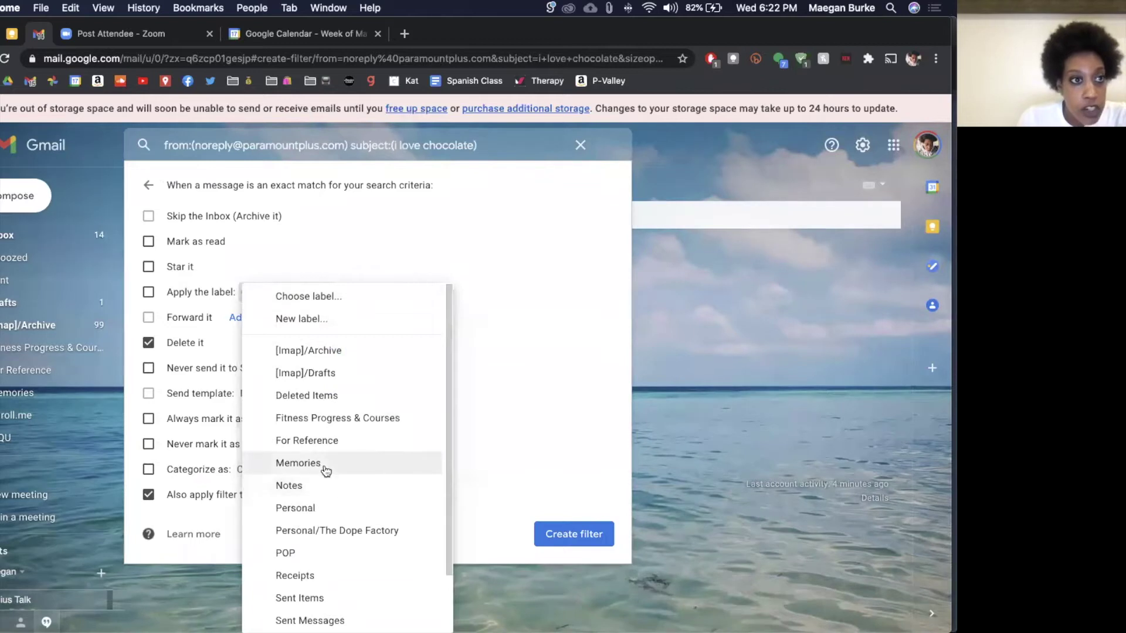
{"action": "left_click", "coordinate": [523, 376]}
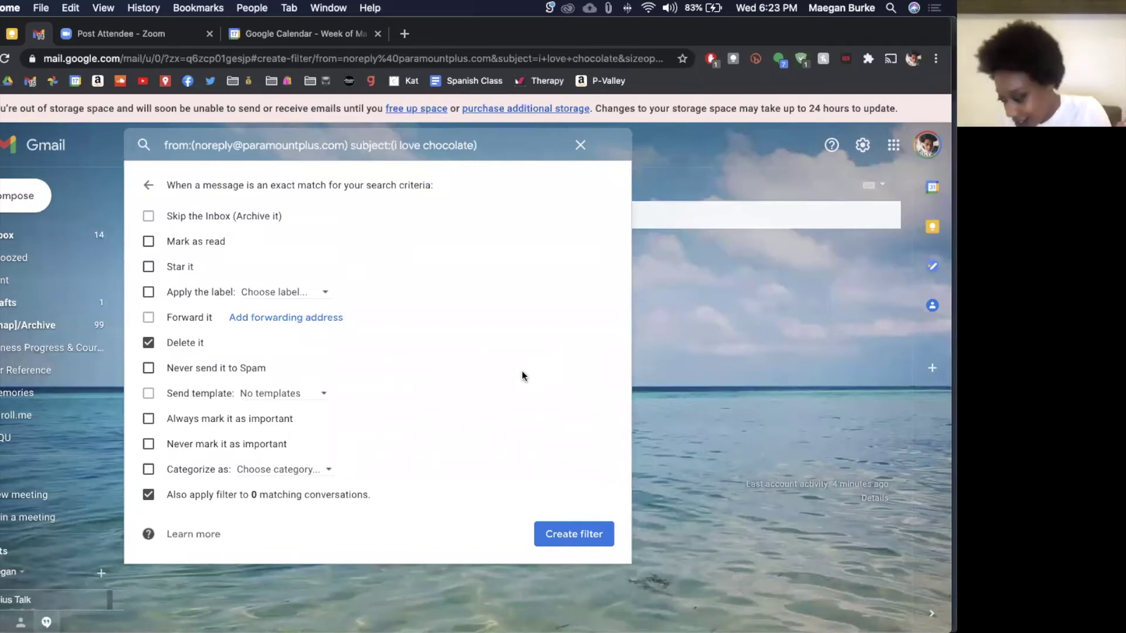
{"action": "left_click", "coordinate": [770, 332]}
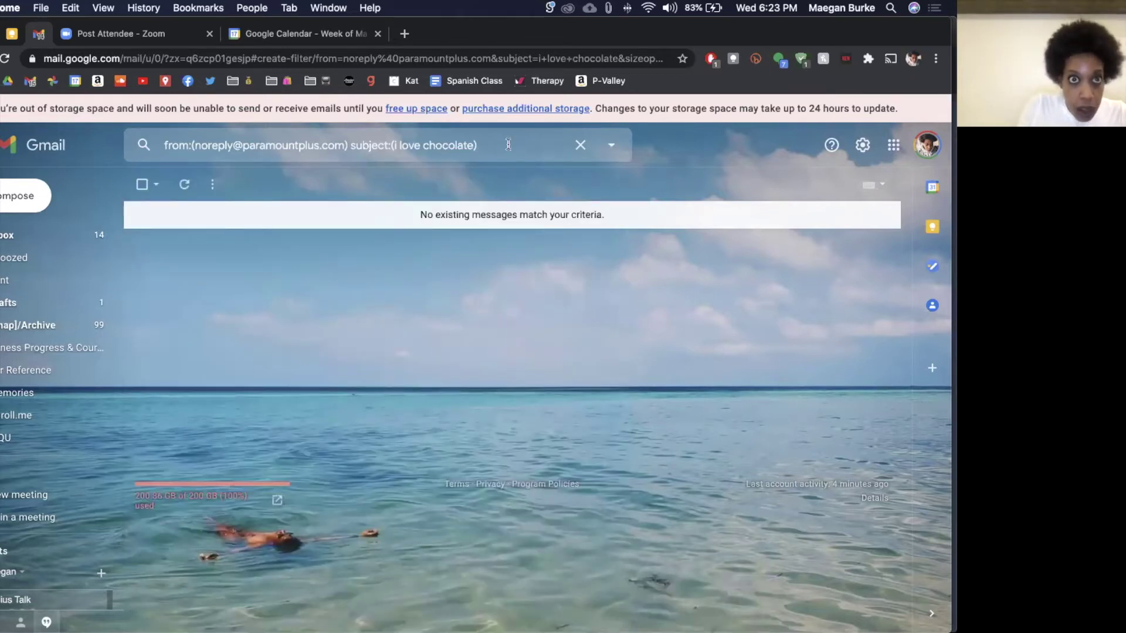
Step: Replace the search with 'paramount+' and open the welcome email in the results
{"action": "left_click", "coordinate": [509, 145]}
{"action": "key", "text": "super+a"}
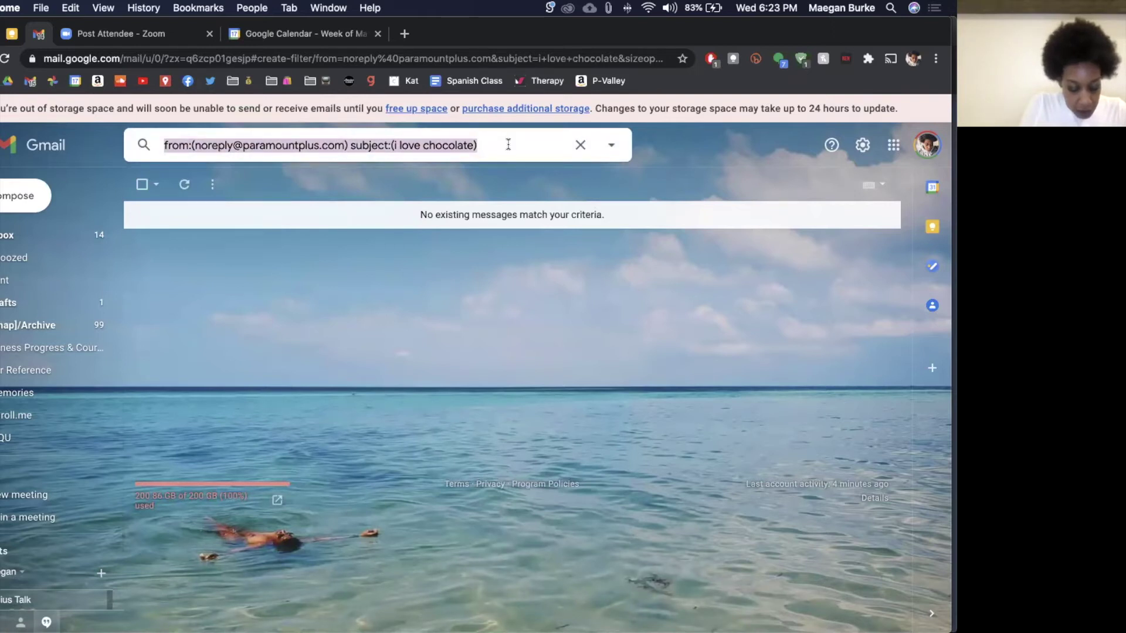
{"action": "type", "text": "paramount+"}
{"action": "key", "text": "Return"}
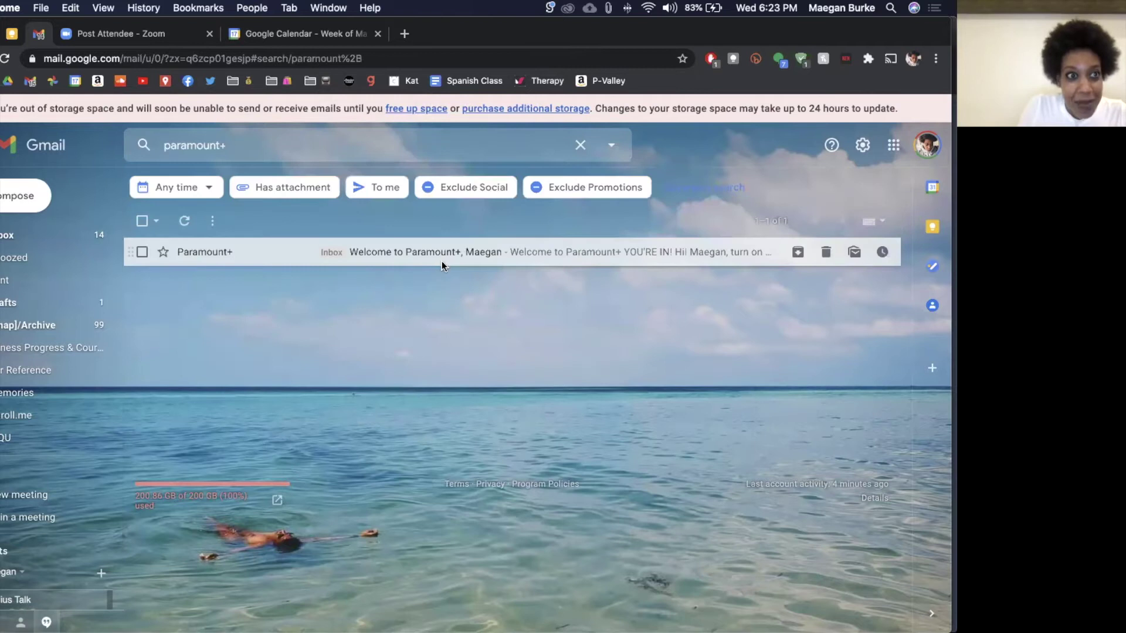
{"action": "left_click", "coordinate": [442, 261]}
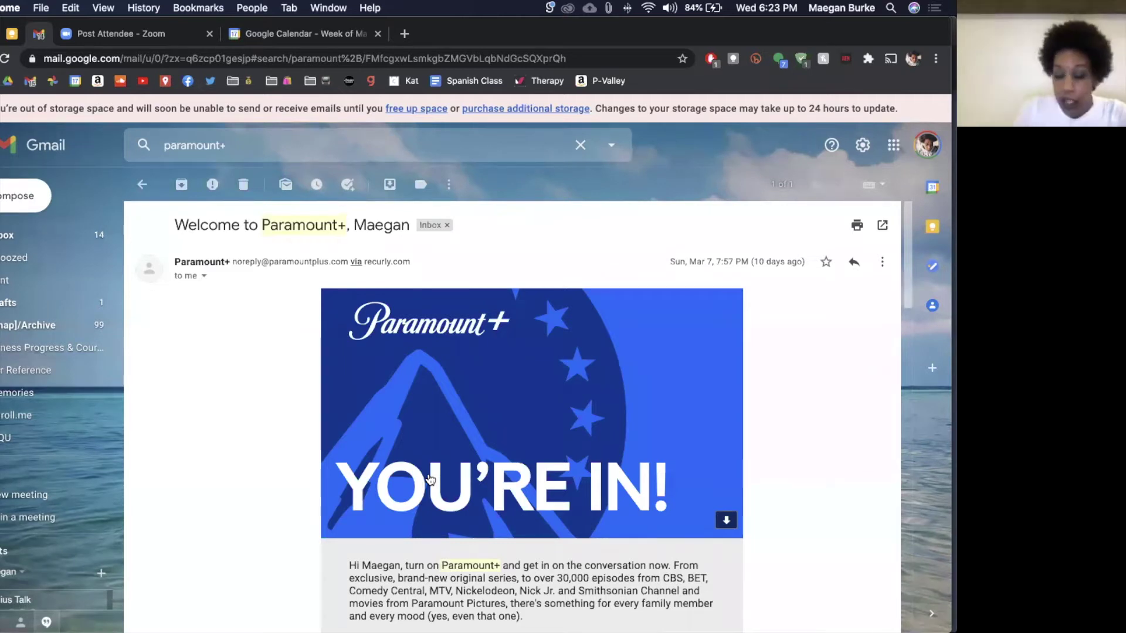
Step: Create a 'Welcome to Paramount+' event for Mar 17, 2021, 6:30–7:30pm, review it, and close it
{"action": "left_click", "coordinate": [448, 189]}
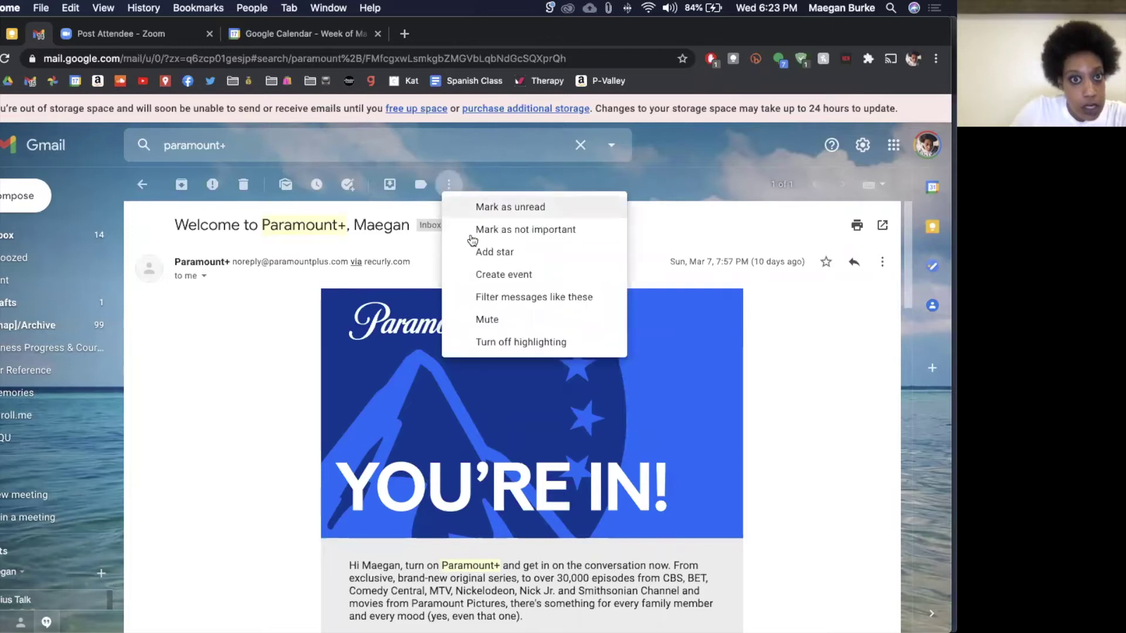
{"action": "left_click", "coordinate": [484, 266]}
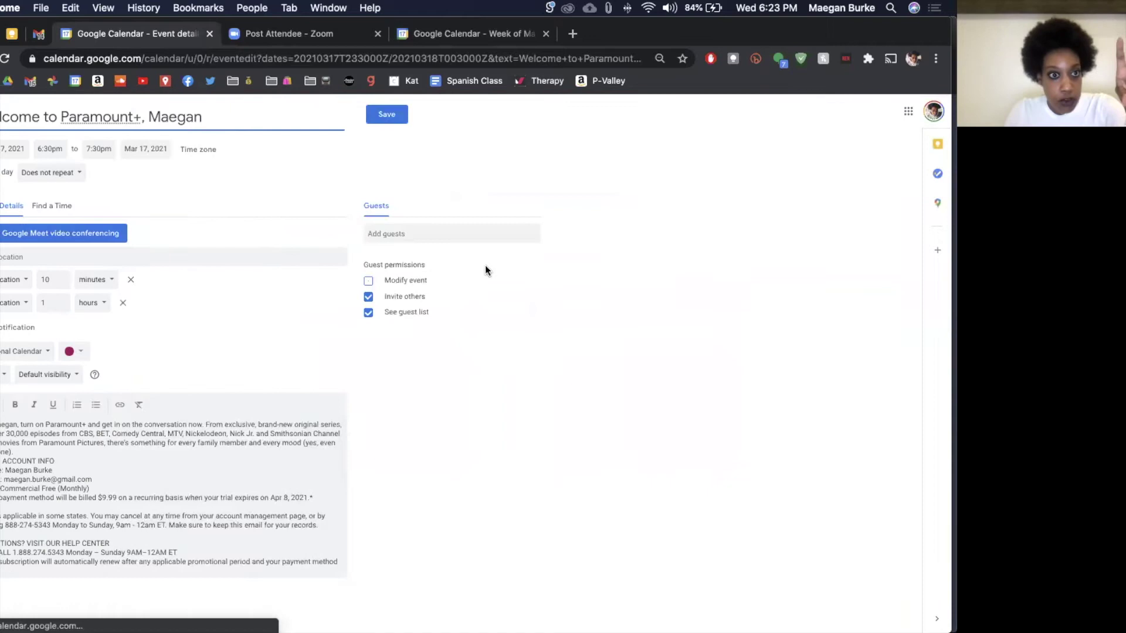
{"action": "left_click", "coordinate": [236, 464]}
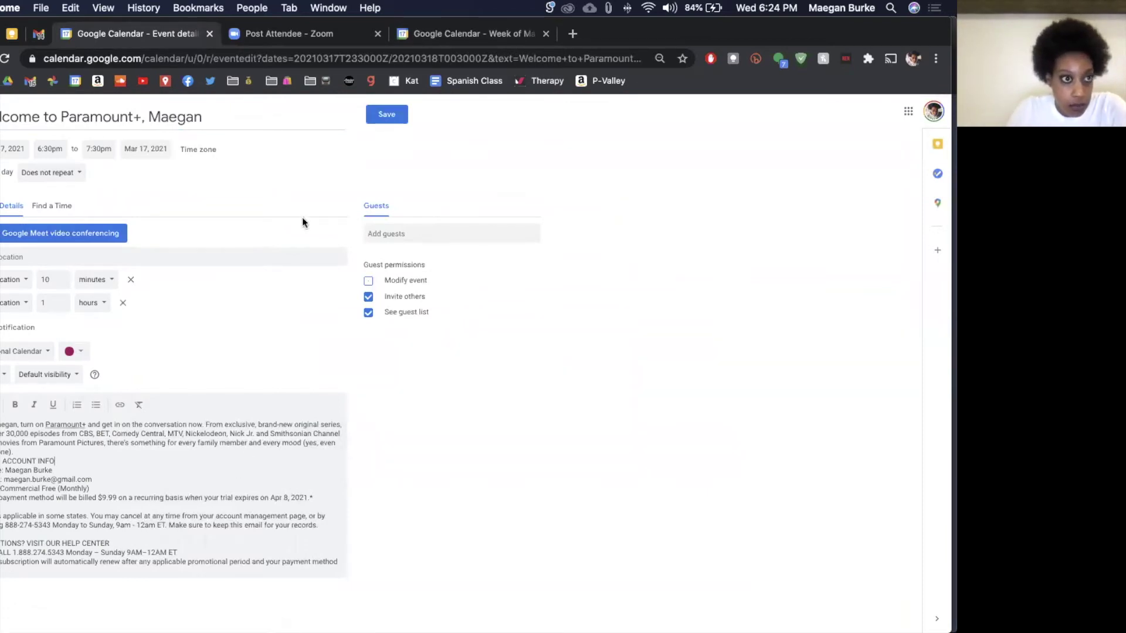
{"action": "left_click", "coordinate": [423, 234]}
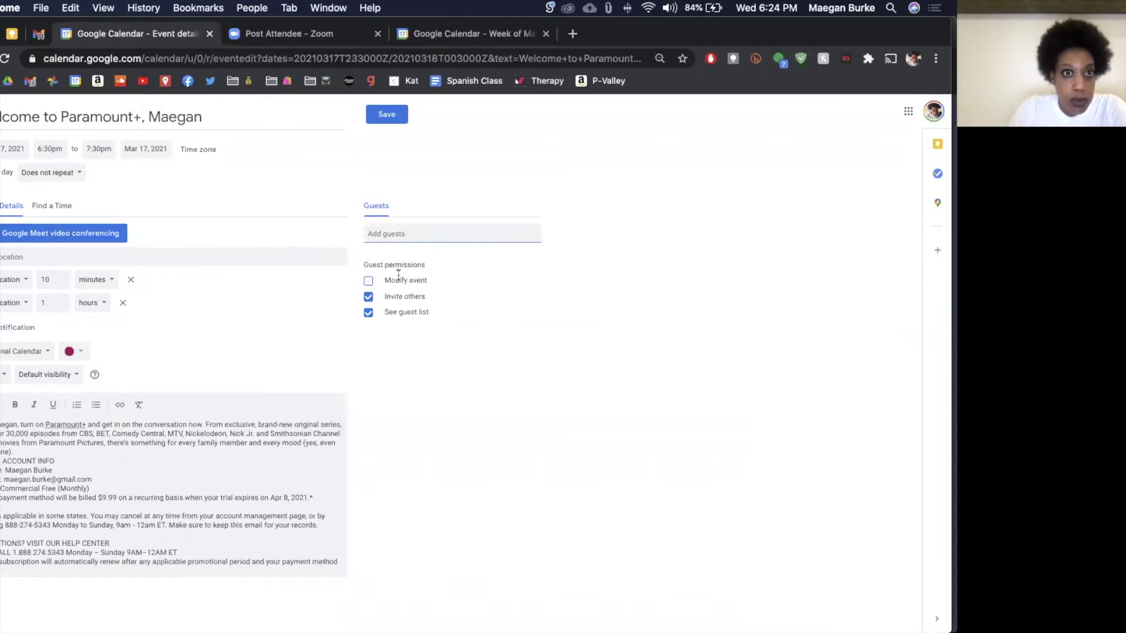
{"action": "left_click", "coordinate": [446, 183]}
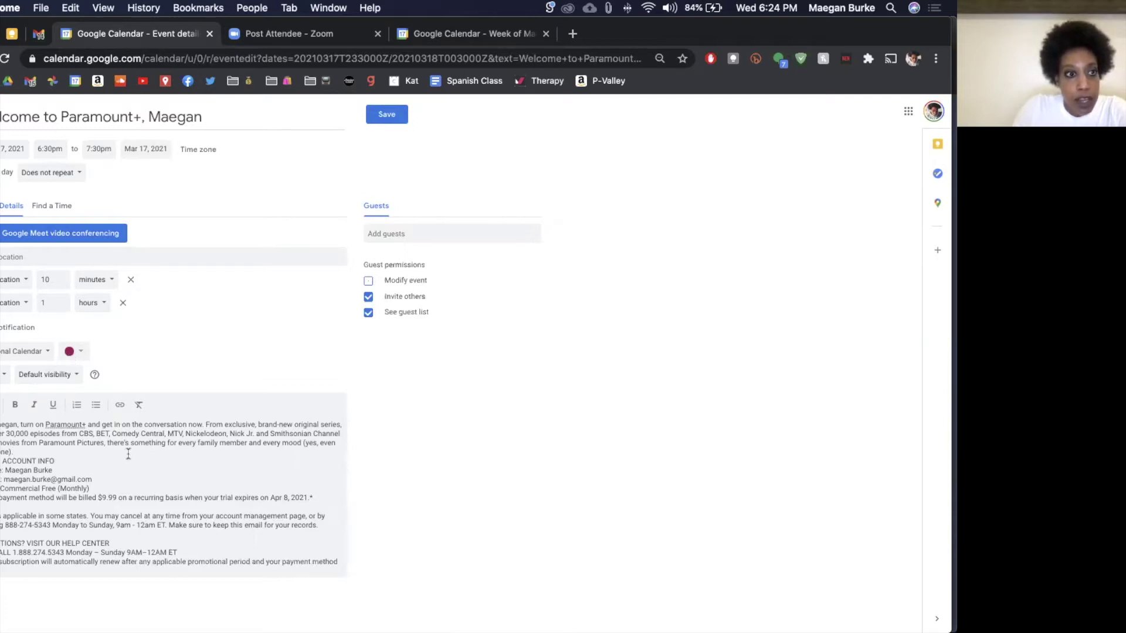
{"action": "left_click", "coordinate": [105, 479]}
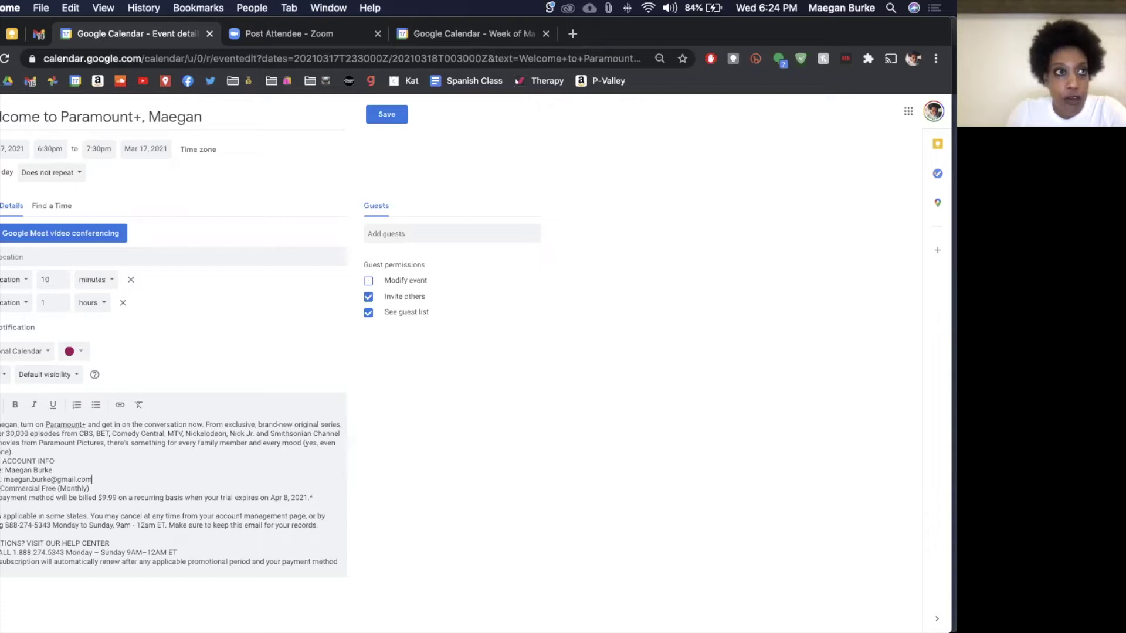
{"action": "left_click", "coordinate": [0, 115]}
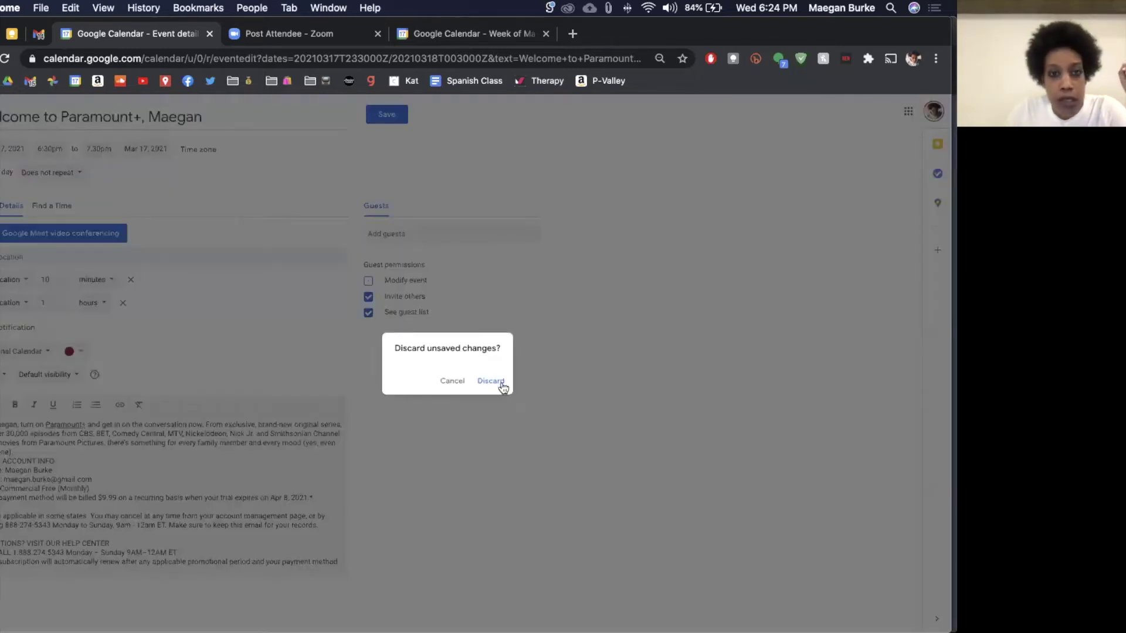
Step: Discard the unsaved event draft and return to the Paramount+ email in Gmail
{"action": "left_click", "coordinate": [500, 383]}
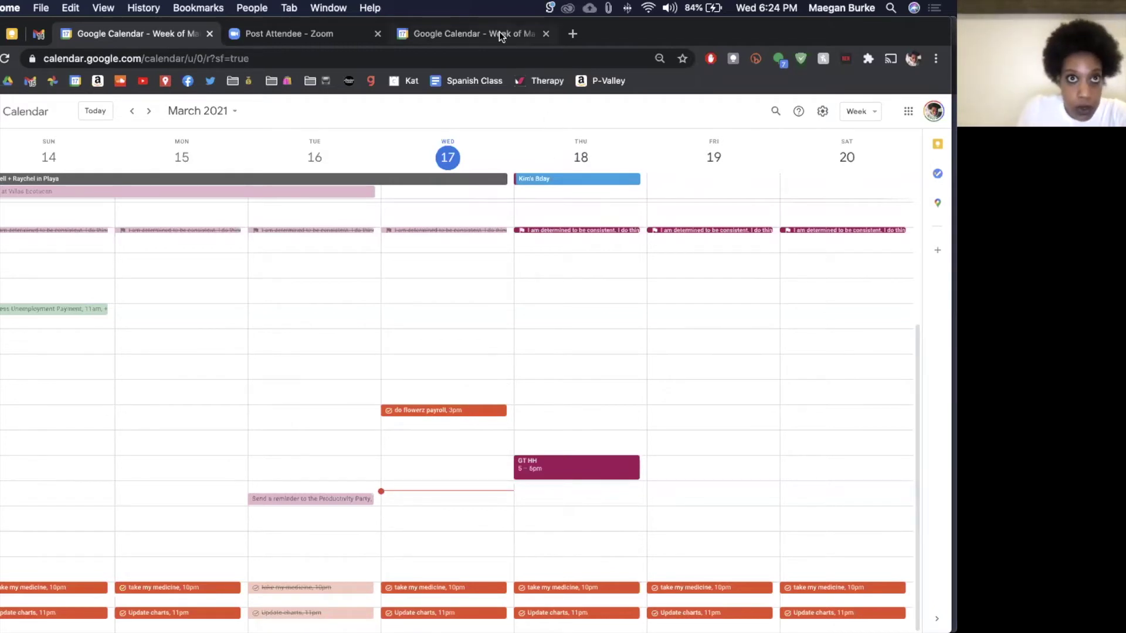
{"action": "left_click", "coordinate": [39, 33]}
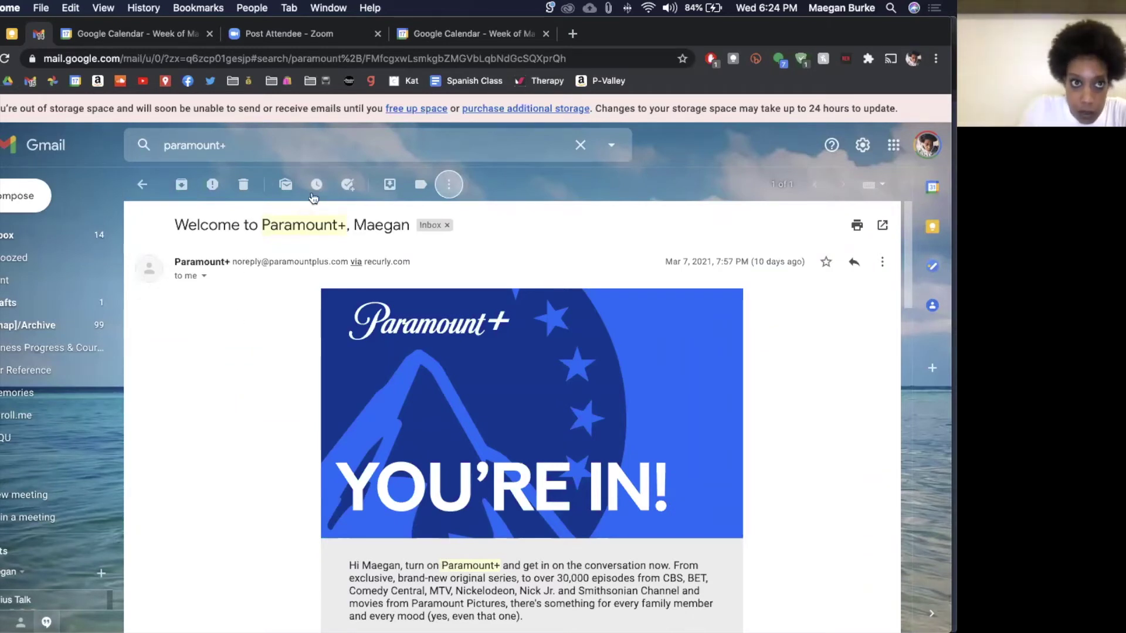
Step: Preview a custom snooze date and time without snoozing, then show the Label as list
{"action": "left_click", "coordinate": [317, 186]}
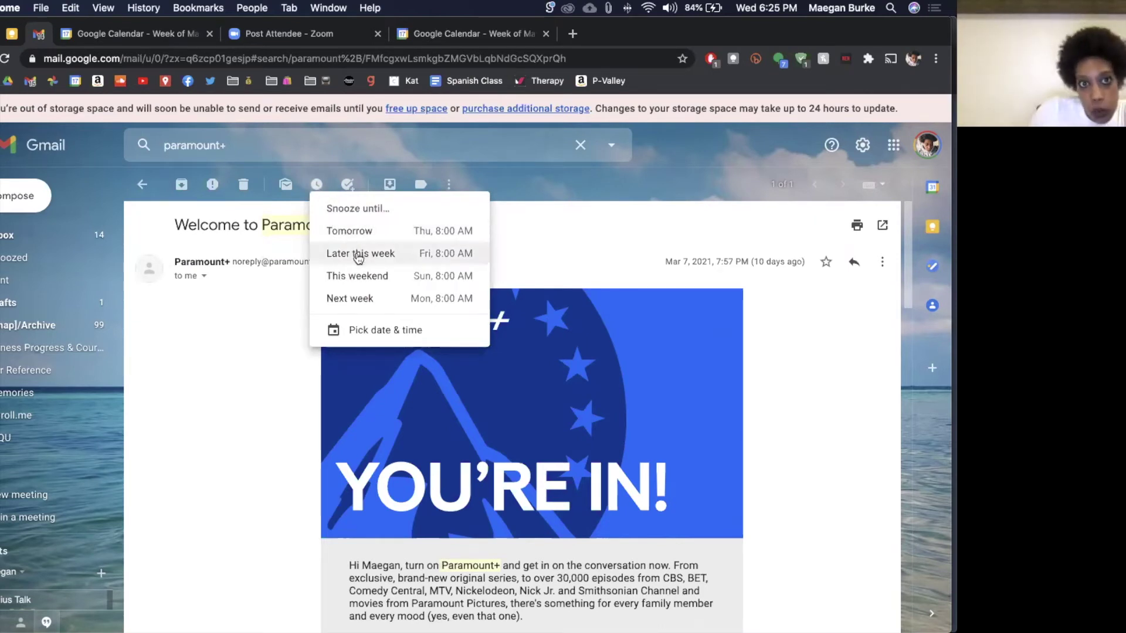
{"action": "left_click", "coordinate": [366, 332]}
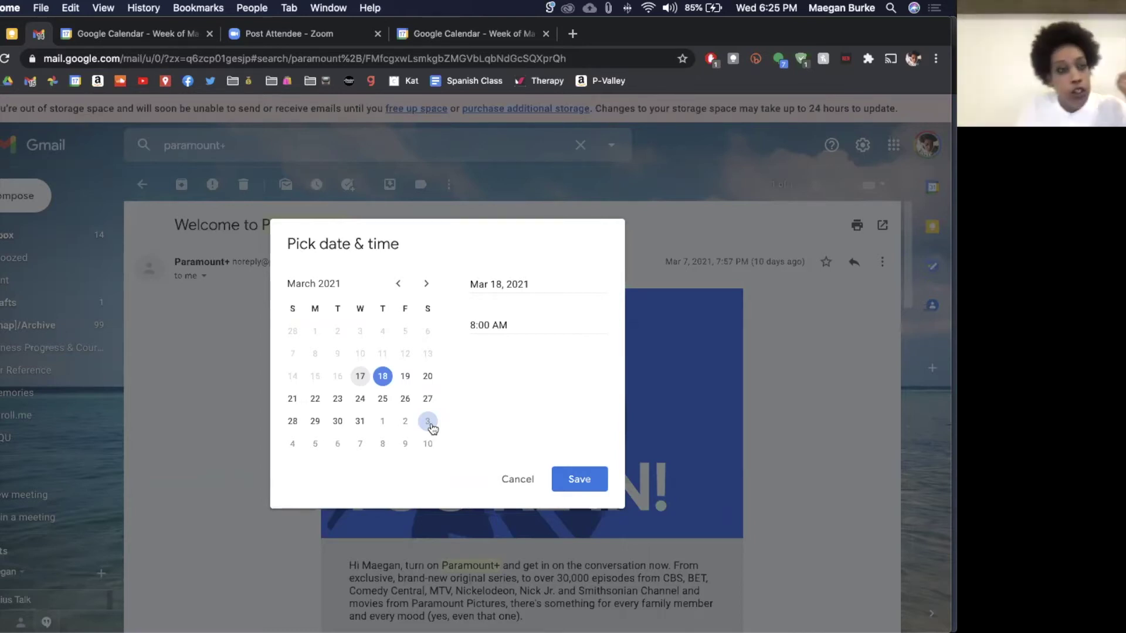
{"action": "left_click", "coordinate": [228, 387]}
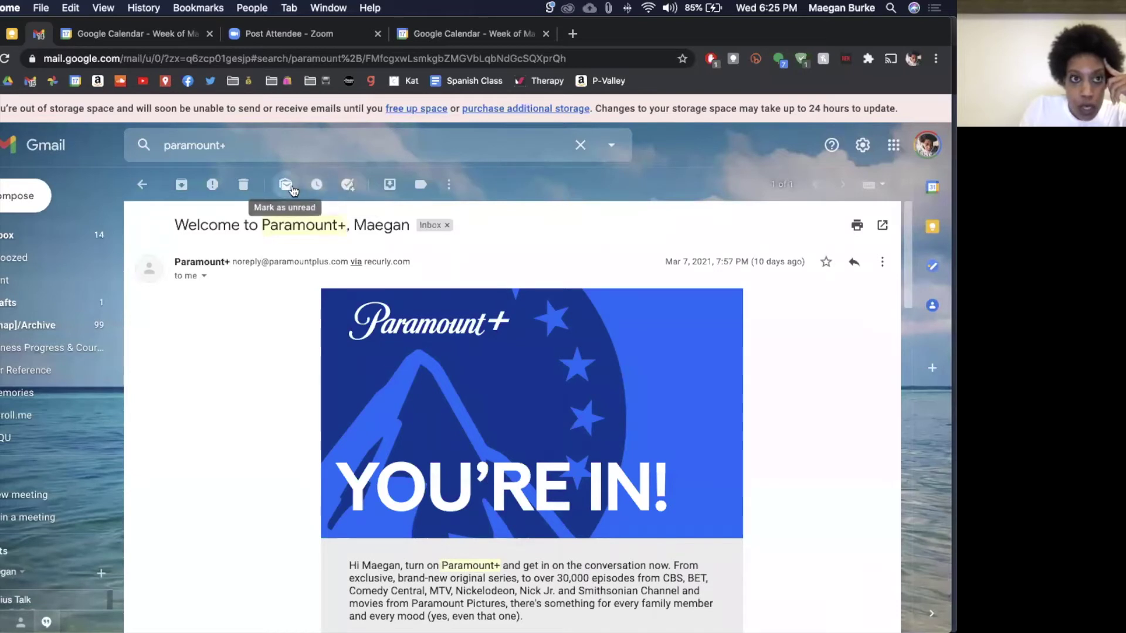
{"action": "left_click", "coordinate": [421, 185]}
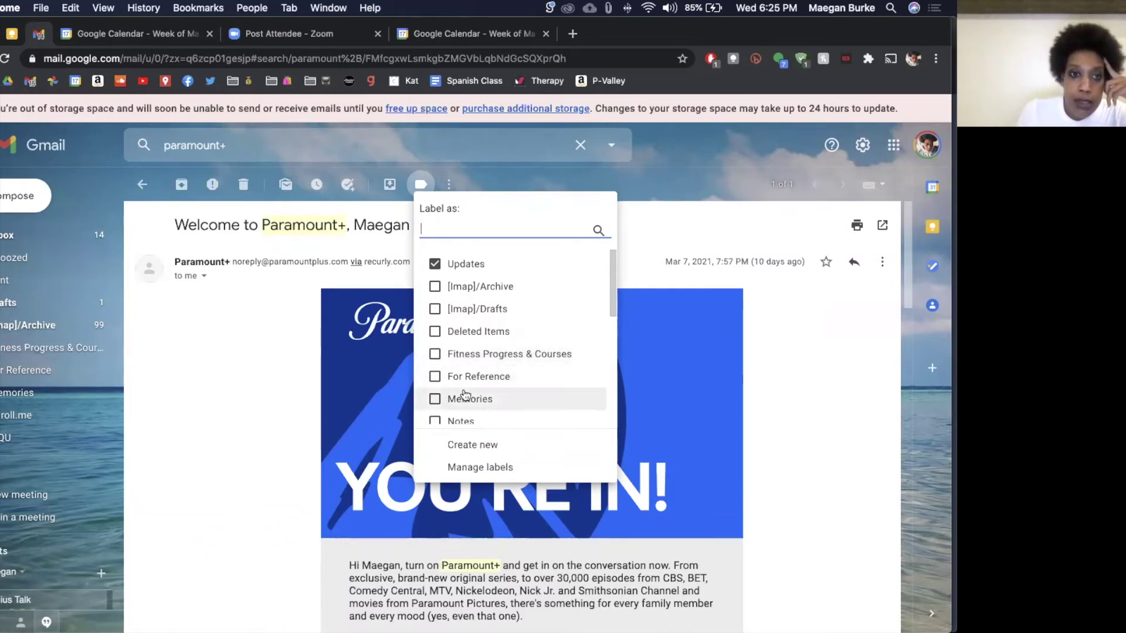
Step: Close the Label as list and the More menu without changing the Paramount+ email
{"action": "left_click", "coordinate": [200, 367]}
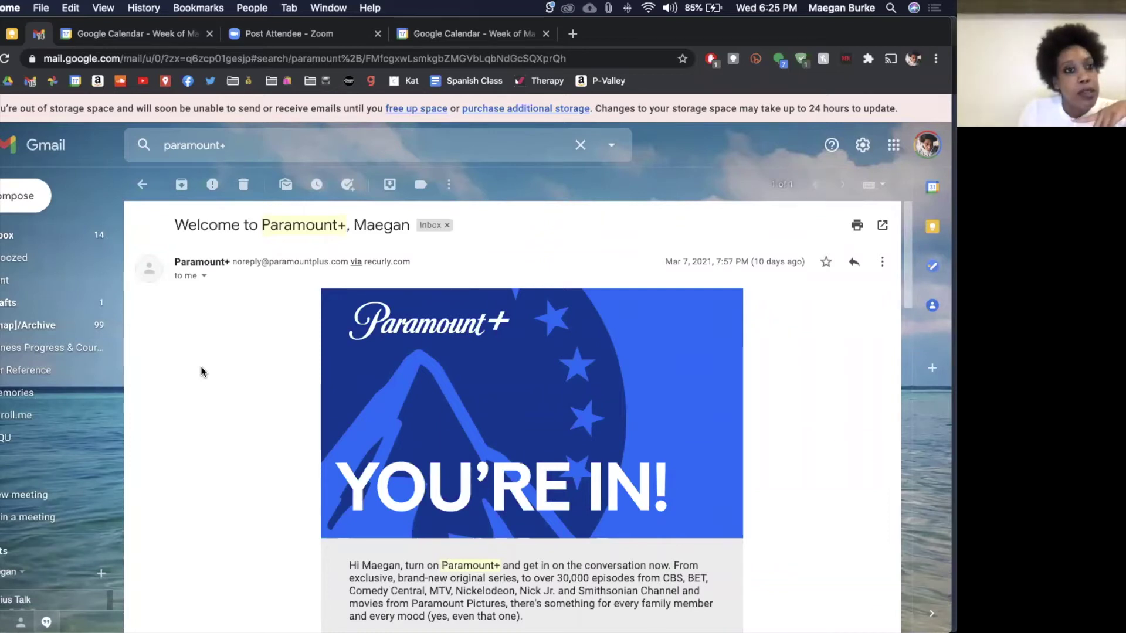
{"action": "left_click", "coordinate": [445, 185]}
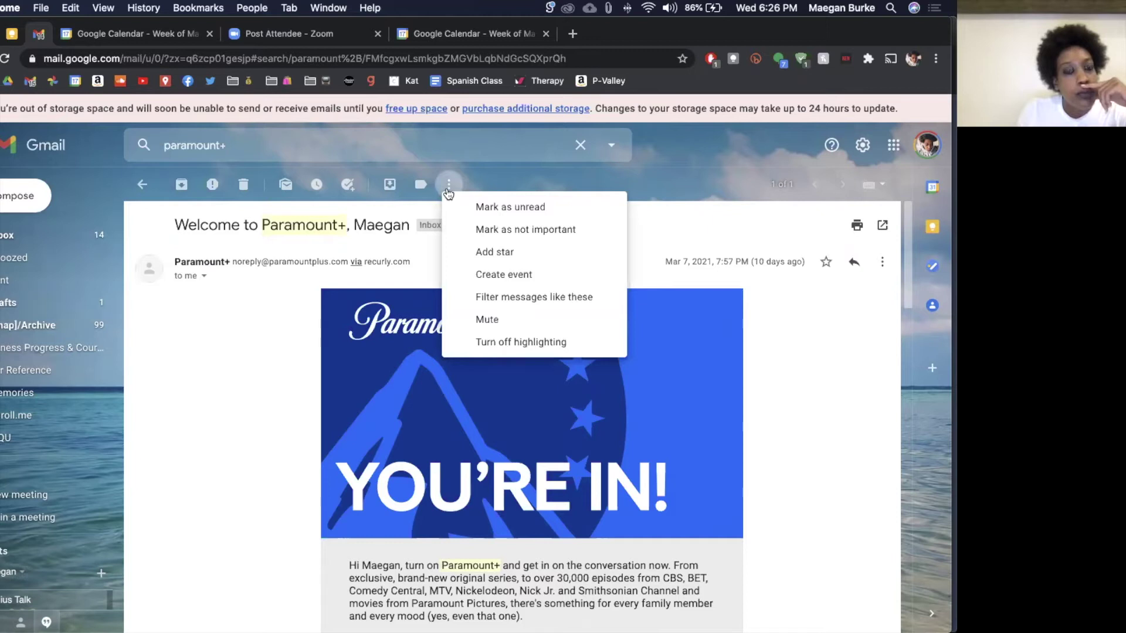
{"action": "left_click", "coordinate": [263, 341]}
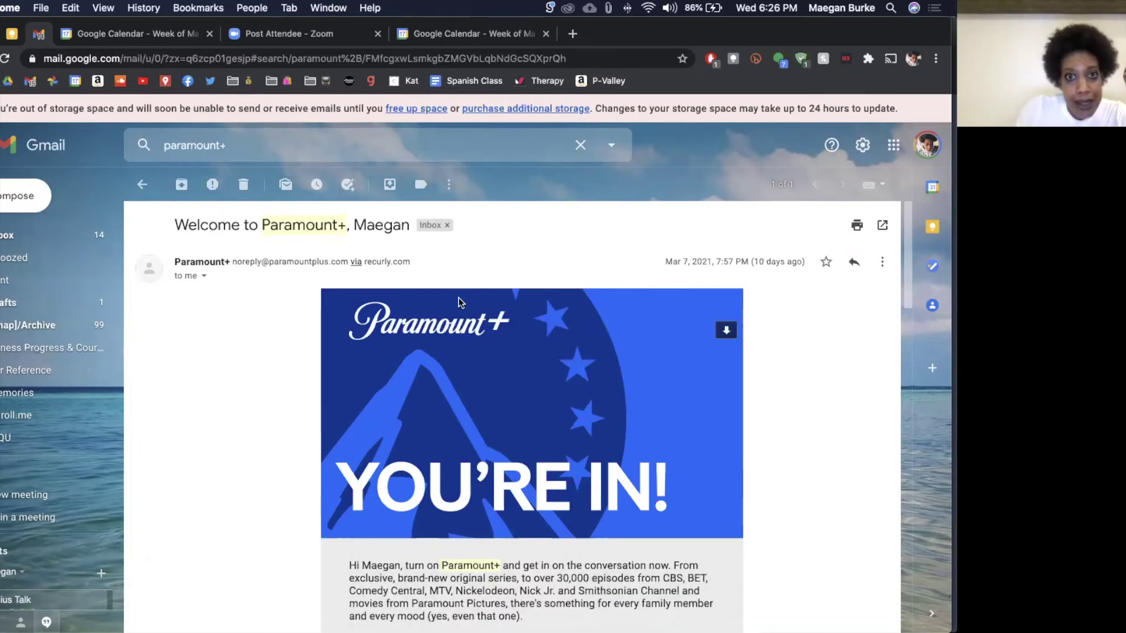
{"action": "mouse_move", "coordinate": [512, 621]}
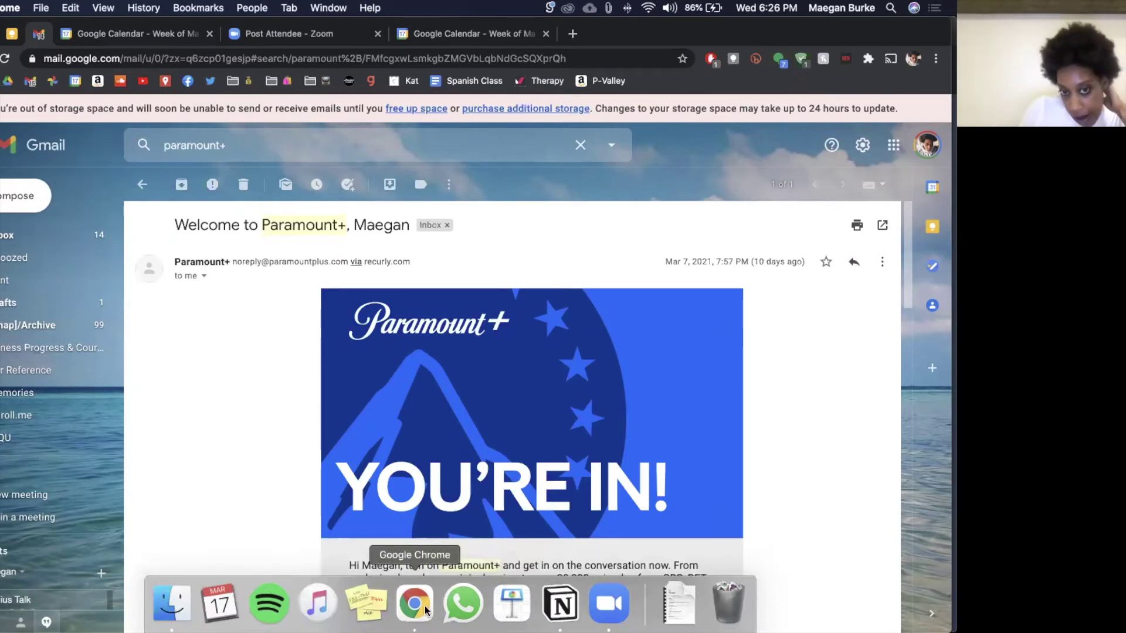
Step: Open a Chrome window for the second Gmail profile, showing its empty 'No new mail!' inbox
{"action": "right_click", "coordinate": [426, 610]}
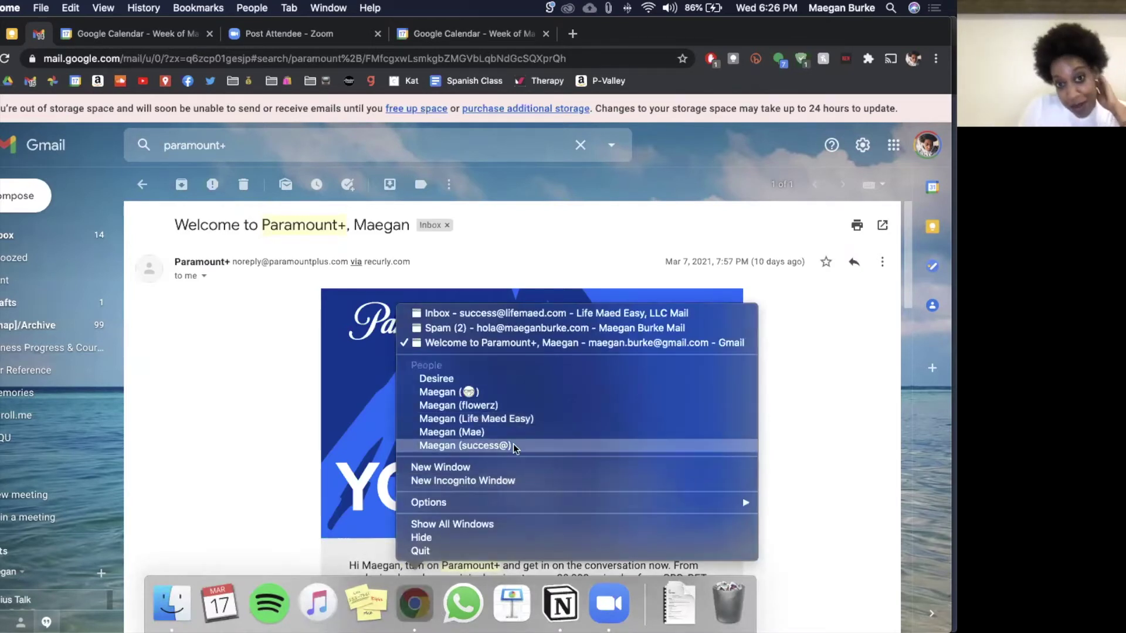
{"action": "left_click", "coordinate": [463, 446]}
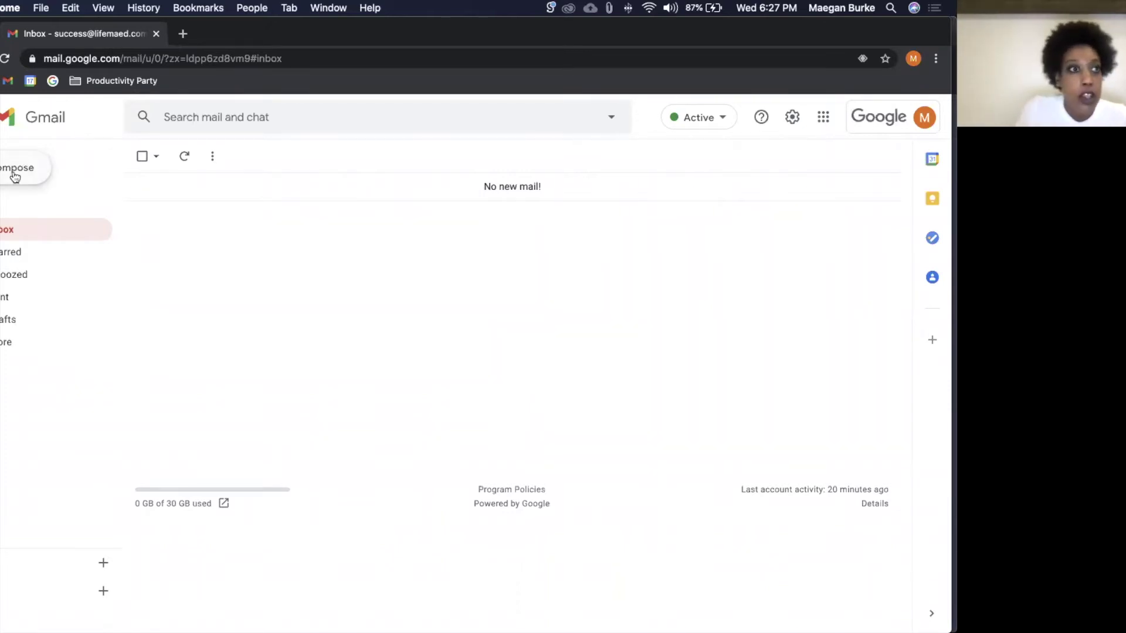
Step: Compose a new email to the saved contact with subject 'Happy Monday!'
{"action": "left_click", "coordinate": [14, 177]}
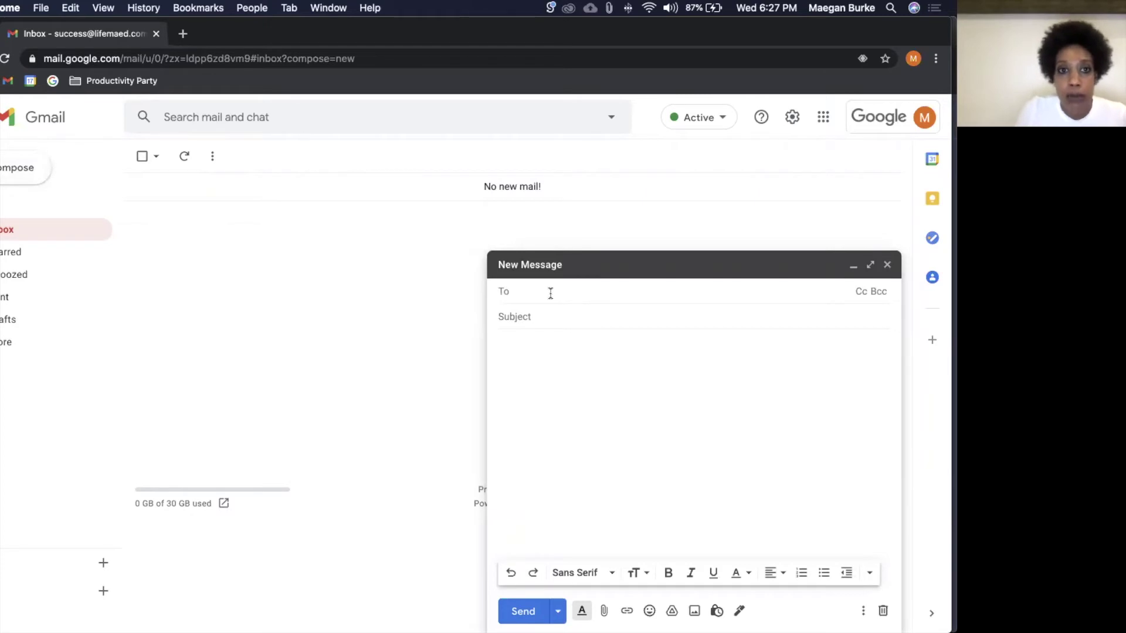
{"action": "type", "text": "maega"}
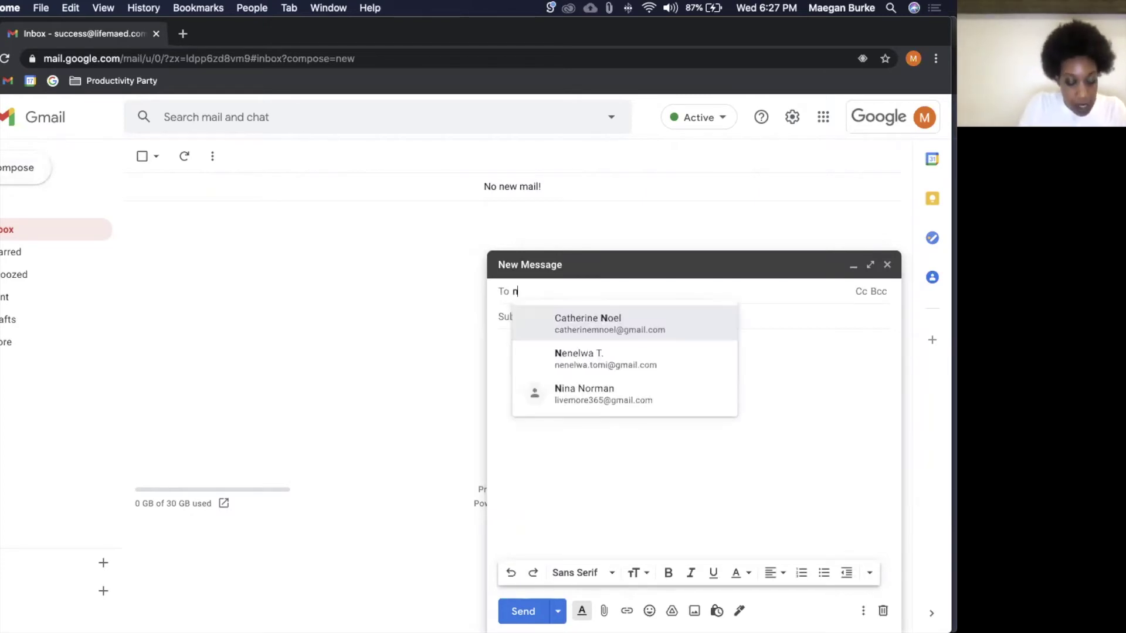
{"action": "key", "text": "Return"}
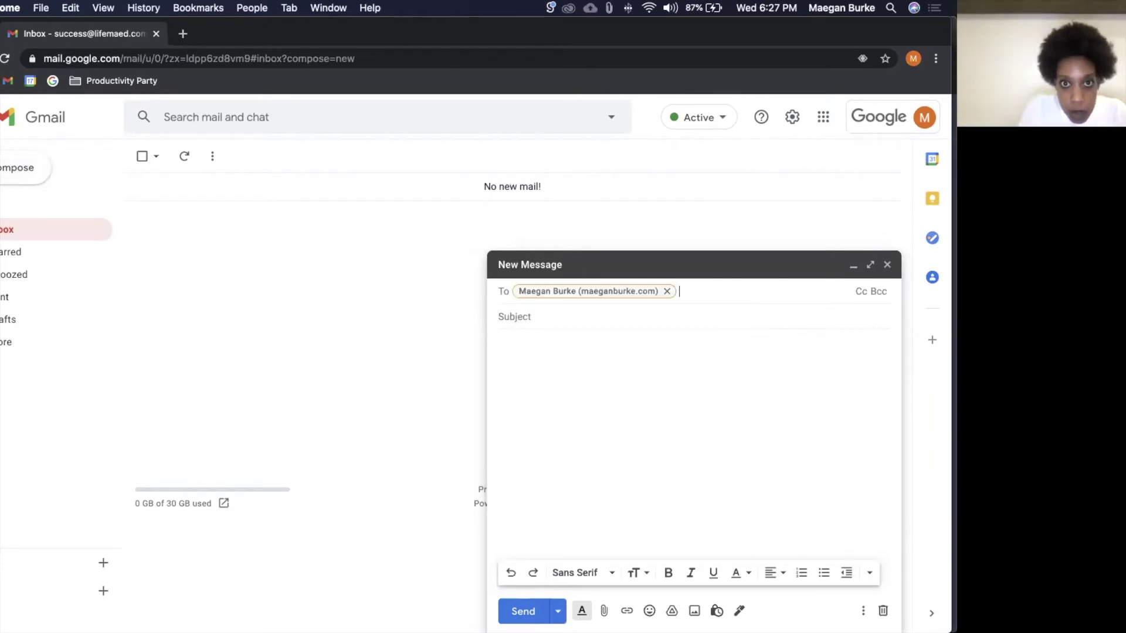
{"action": "left_click", "coordinate": [565, 320]}
{"action": "type", "text": "Hey"}
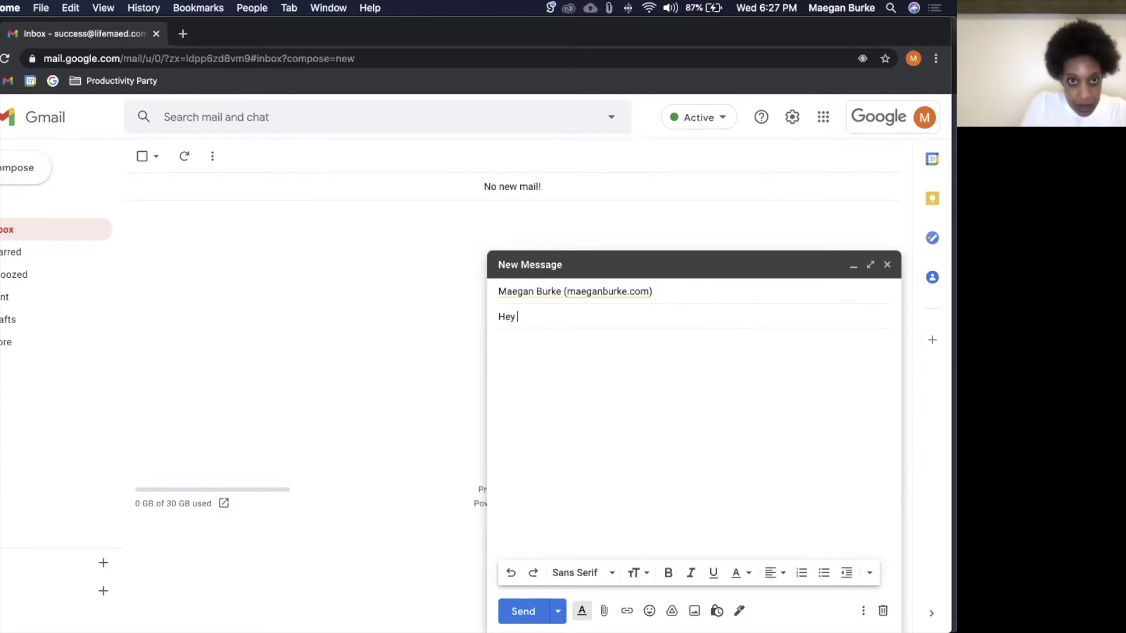
{"action": "key", "text": "BackSpace"}
{"action": "key", "text": "BackSpace"}
{"action": "type", "text": "appy monda"}
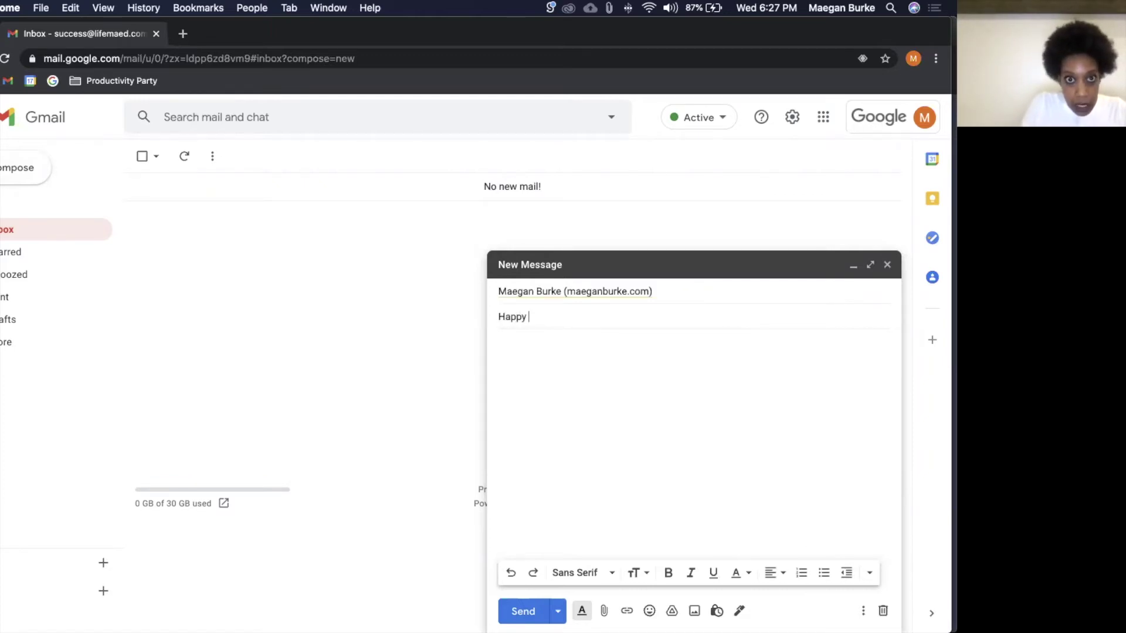
{"action": "key", "text": "BackSpace"}
{"action": "key", "text": "BackSpace"}
{"action": "key", "text": "BackSpace"}
{"action": "key", "text": "BackSpace"}
{"action": "key", "text": "BackSpace"}
{"action": "type", "text": "Monday!"}
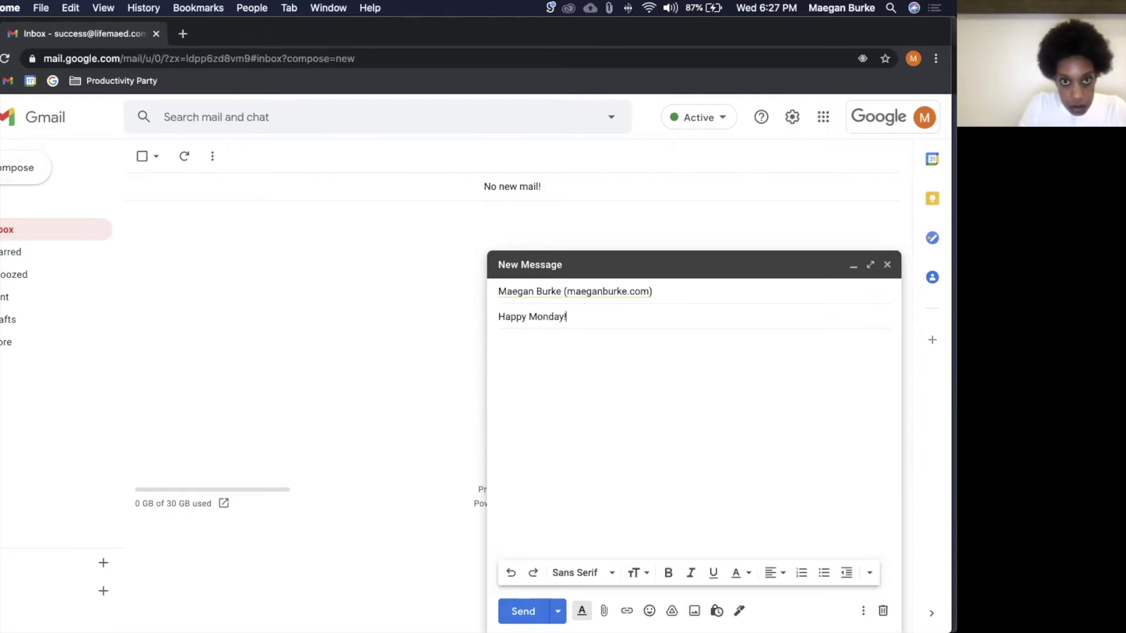
Step: Write the body 'You're an icon. Have a great day.' and add 'caret' on a new line
{"action": "left_click", "coordinate": [552, 357]}
{"action": "type", "text": "You're an icon. Have a great day."}
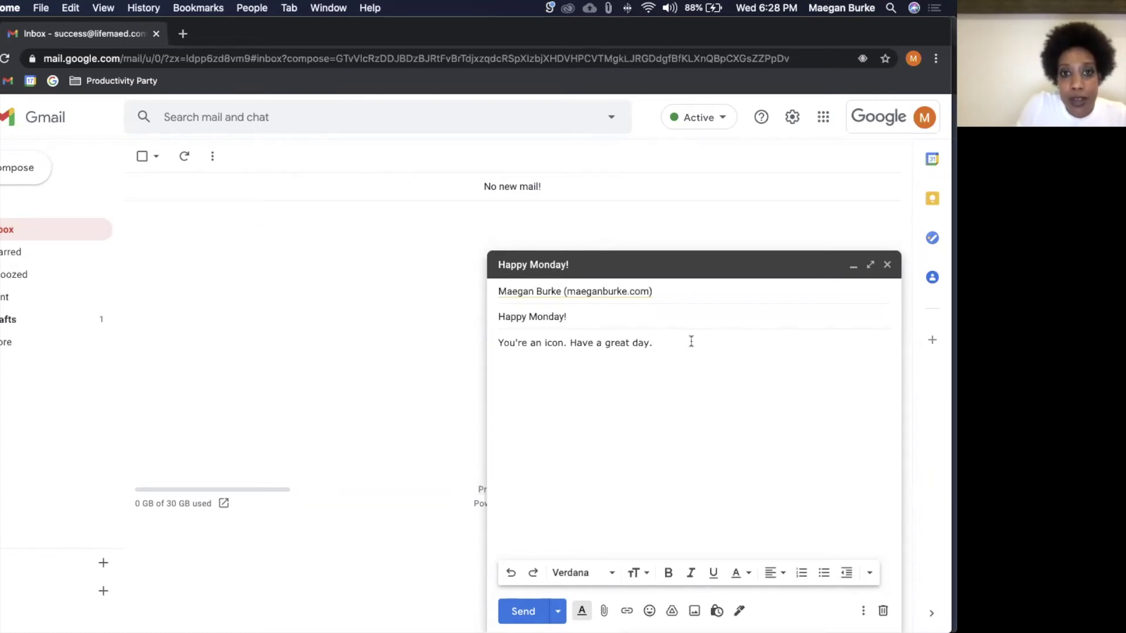
{"action": "key", "text": "Return"}
{"action": "type", "text": "caret"}
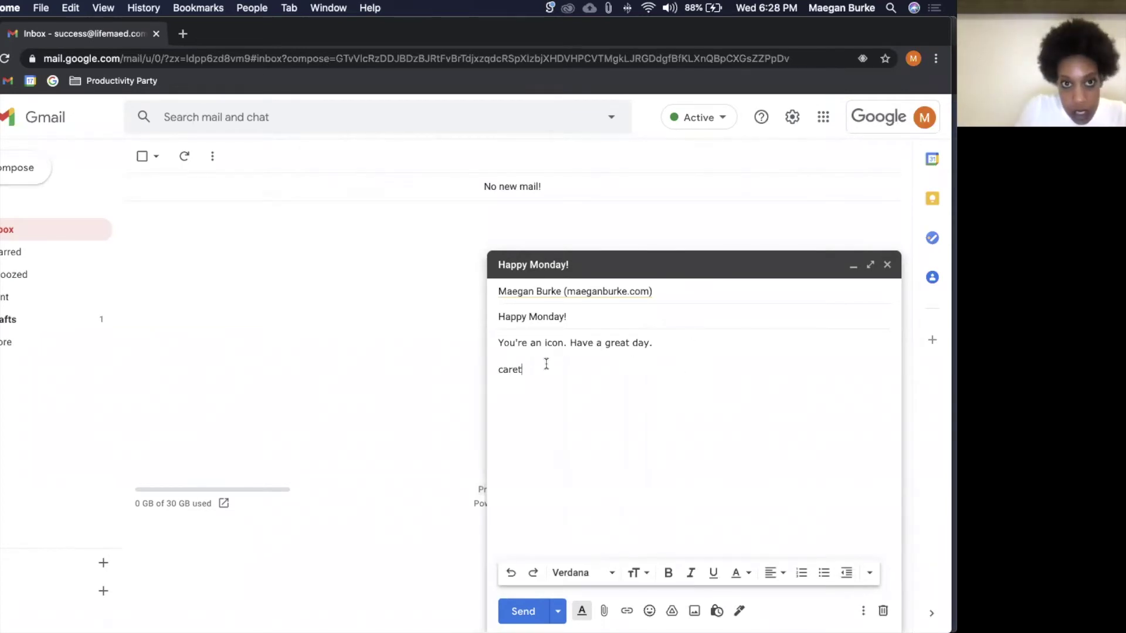
Step: Schedule the 'Happy Monday!' email to send Monday morning, Mar 22 at 8:00 AM
{"action": "left_click", "coordinate": [558, 612]}
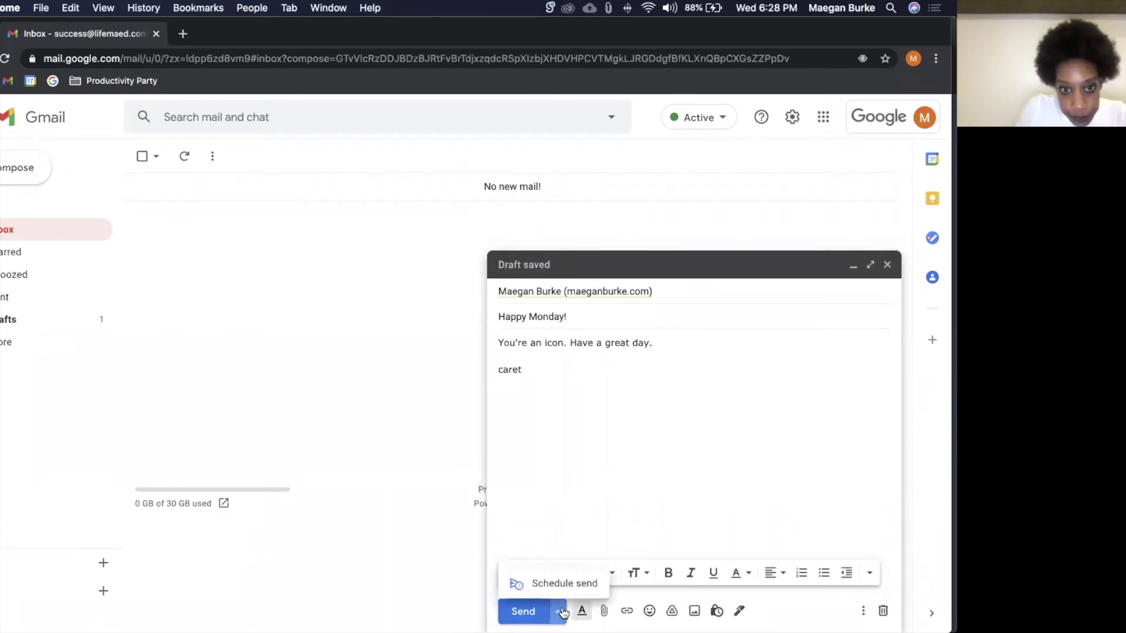
{"action": "left_click", "coordinate": [561, 584]}
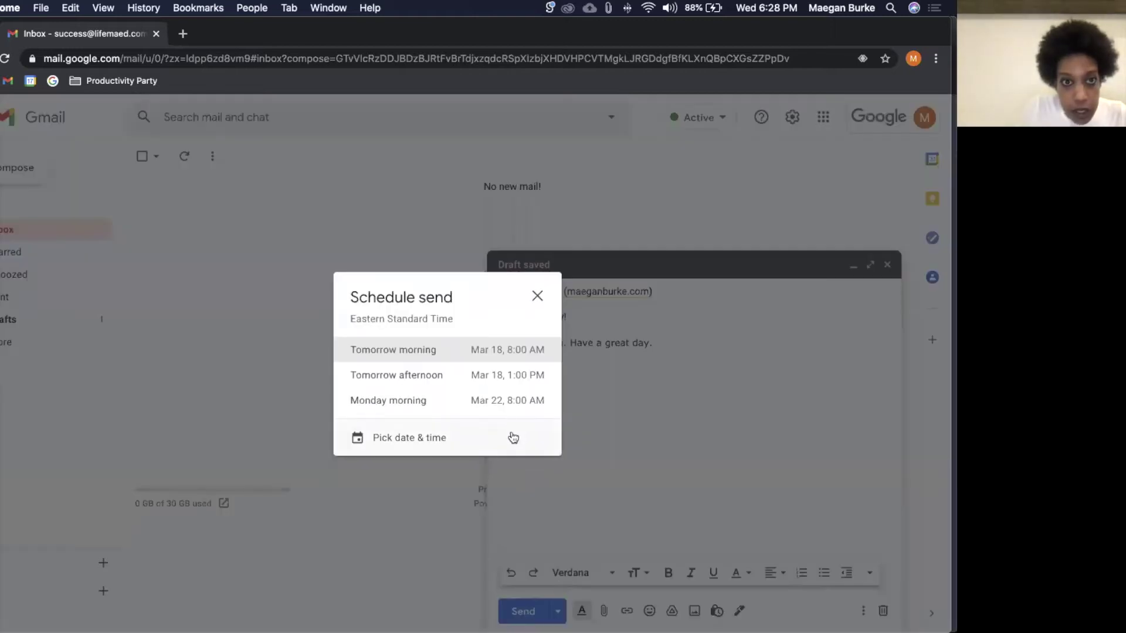
{"action": "left_click", "coordinate": [485, 408]}
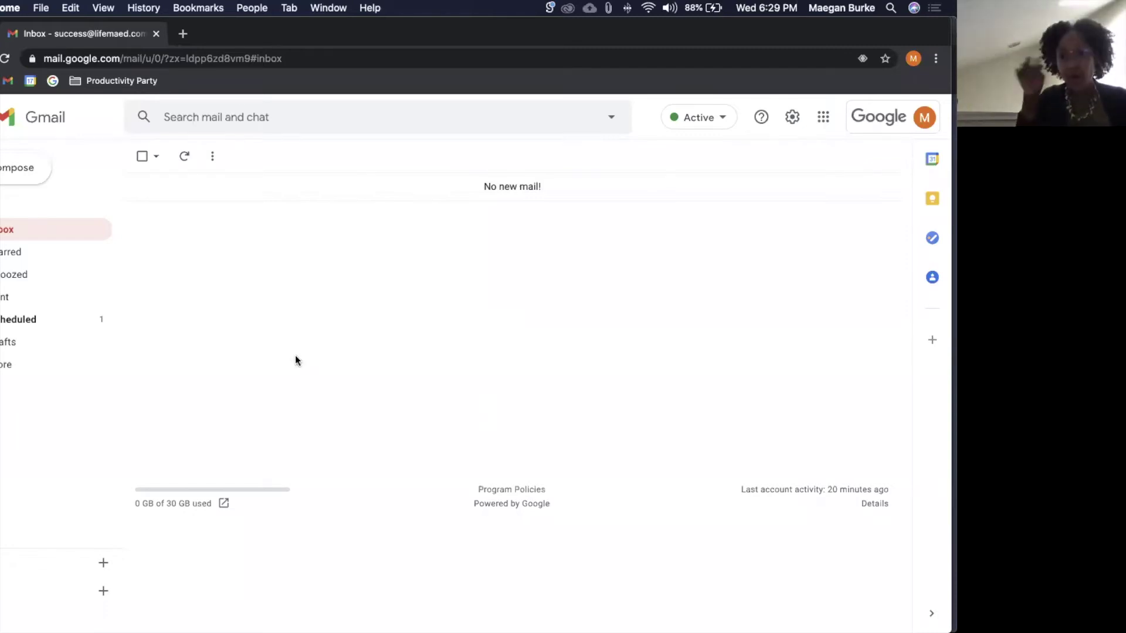
Step: Start a new email and address it to the suggested saved contact
{"action": "left_click", "coordinate": [20, 169]}
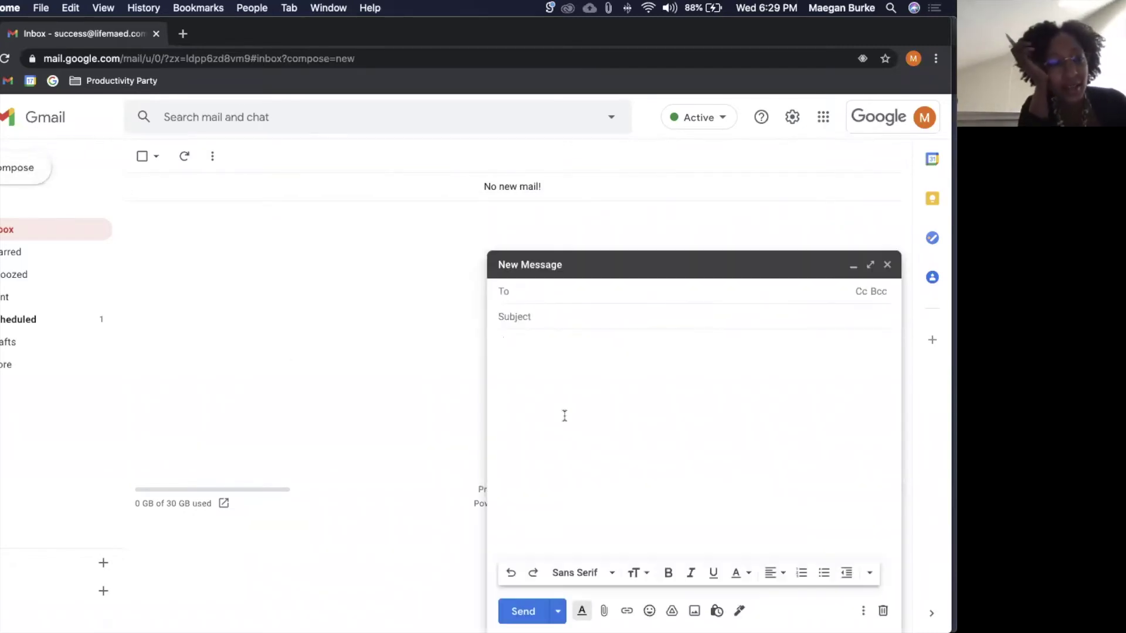
{"action": "left_click", "coordinate": [563, 415]}
{"action": "type", "text": "y5y46u46u4u6"}
{"action": "left_click", "coordinate": [556, 299]}
{"action": "type", "text": "y5y5"}
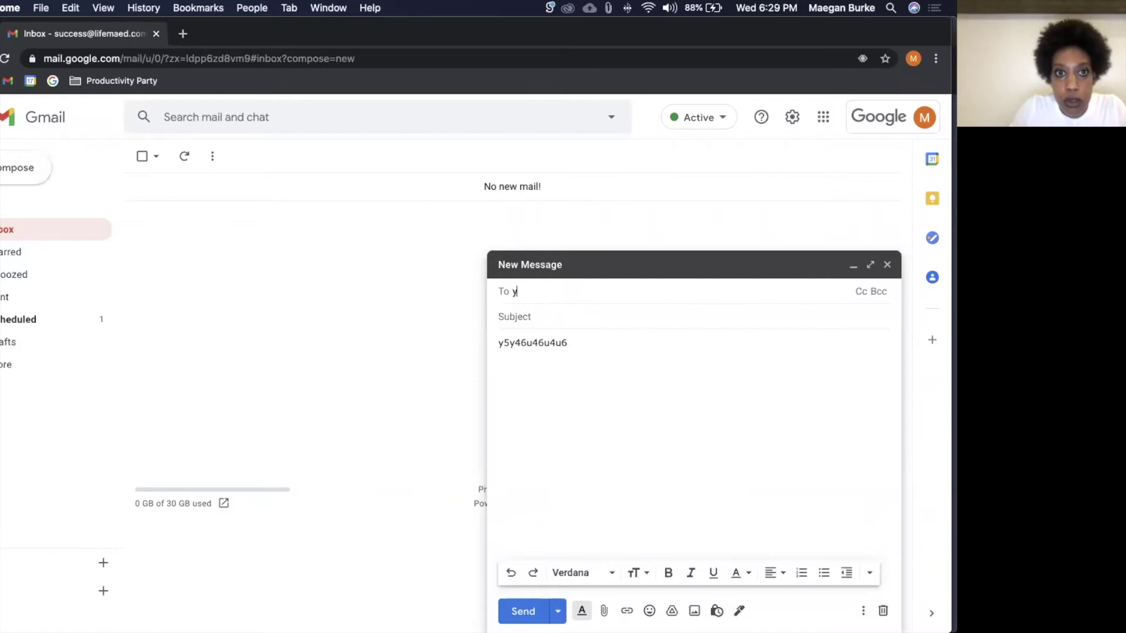
{"action": "type", "text": "b"}
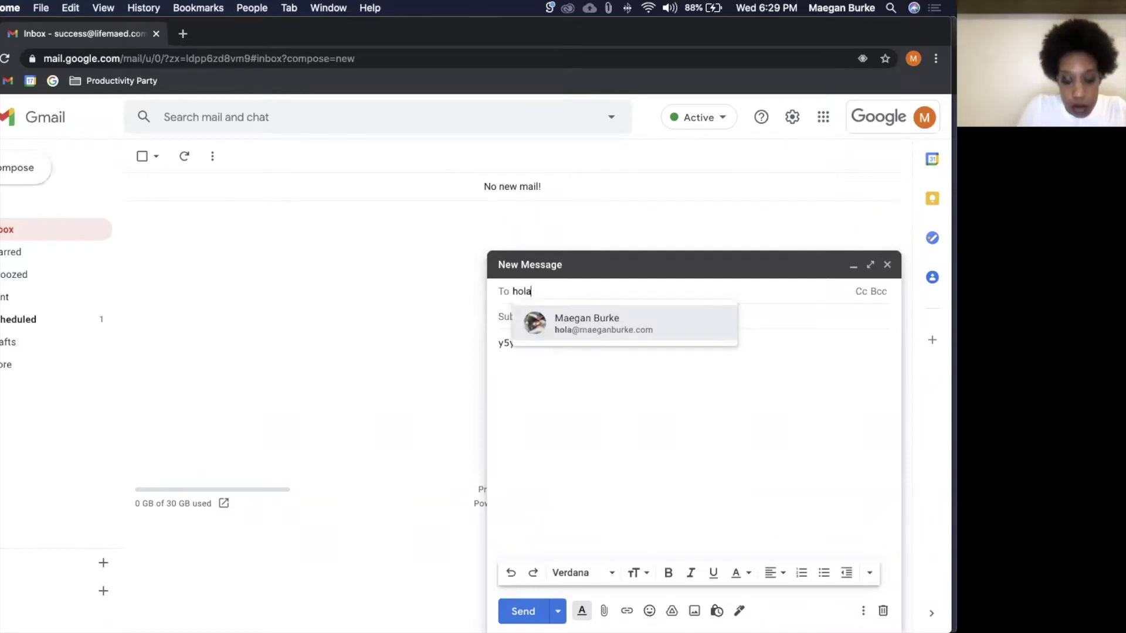
{"action": "key", "text": "Return"}
Step: Give the email subject 'Hi' and body 'Hey', then bring up Schedule send times
{"action": "left_click", "coordinate": [556, 320]}
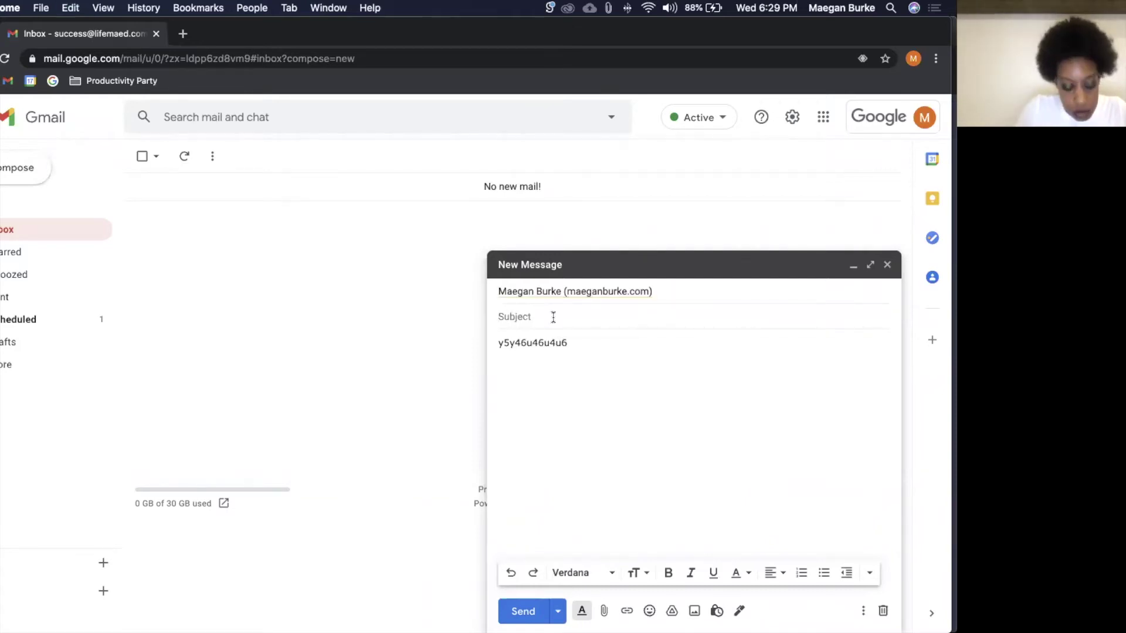
{"action": "type", "text": "Hi"}
{"action": "key", "text": "Tab"}
{"action": "key", "text": "super+a"}
{"action": "type", "text": "Hey"}
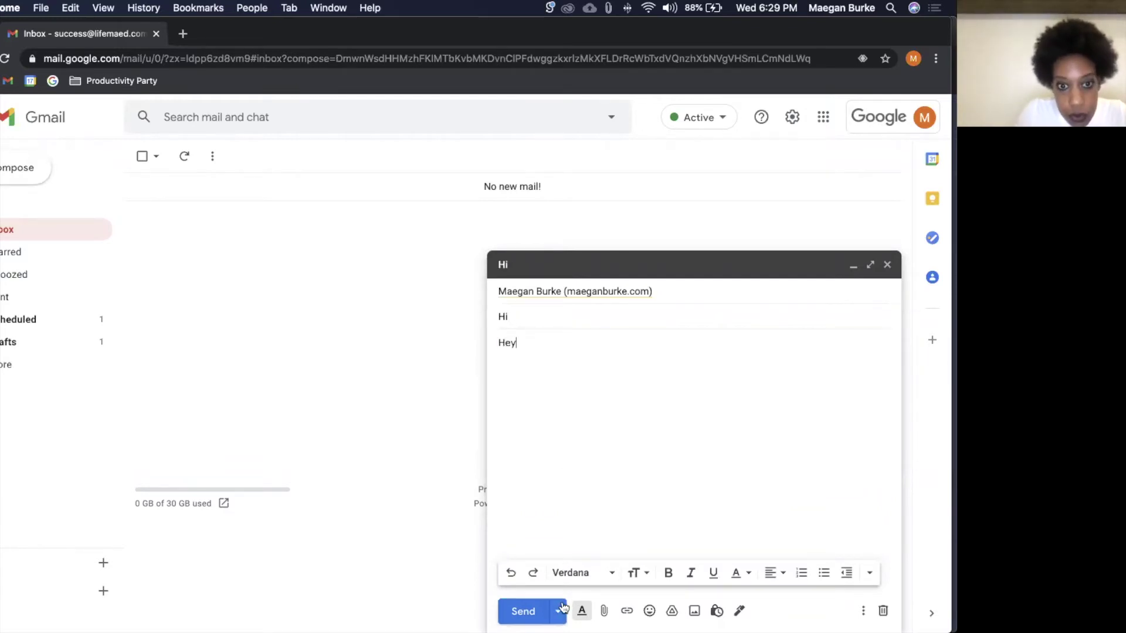
{"action": "left_click", "coordinate": [557, 611]}
{"action": "left_click", "coordinate": [562, 584]}
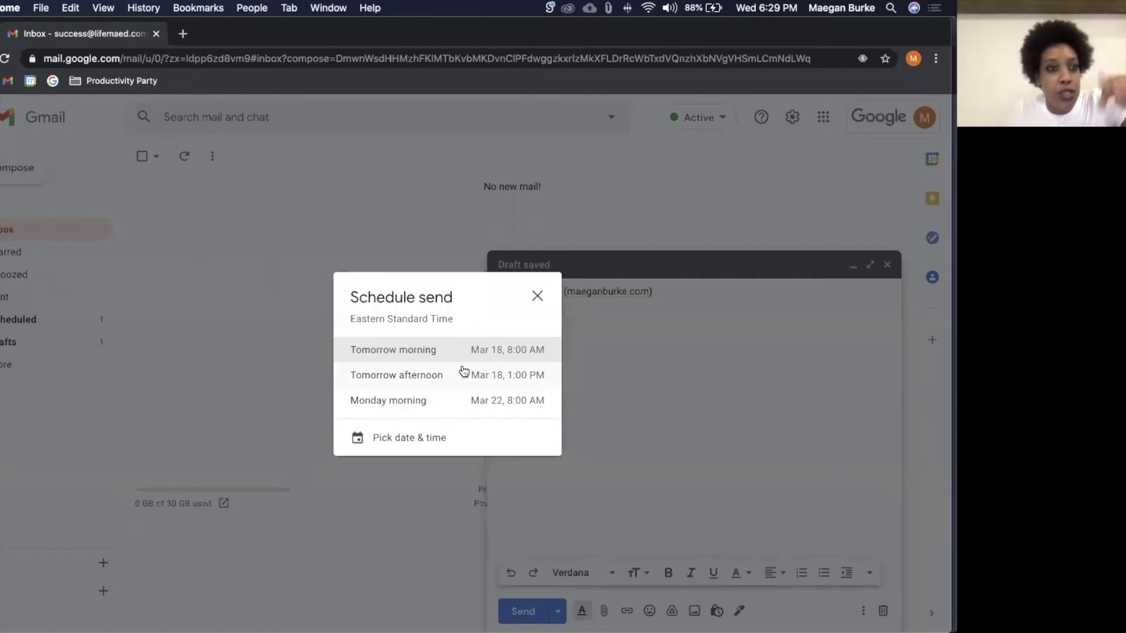
Step: Open Pick date & time, select the 7:29 PM time, then cancel without scheduling
{"action": "left_click", "coordinate": [468, 437]}
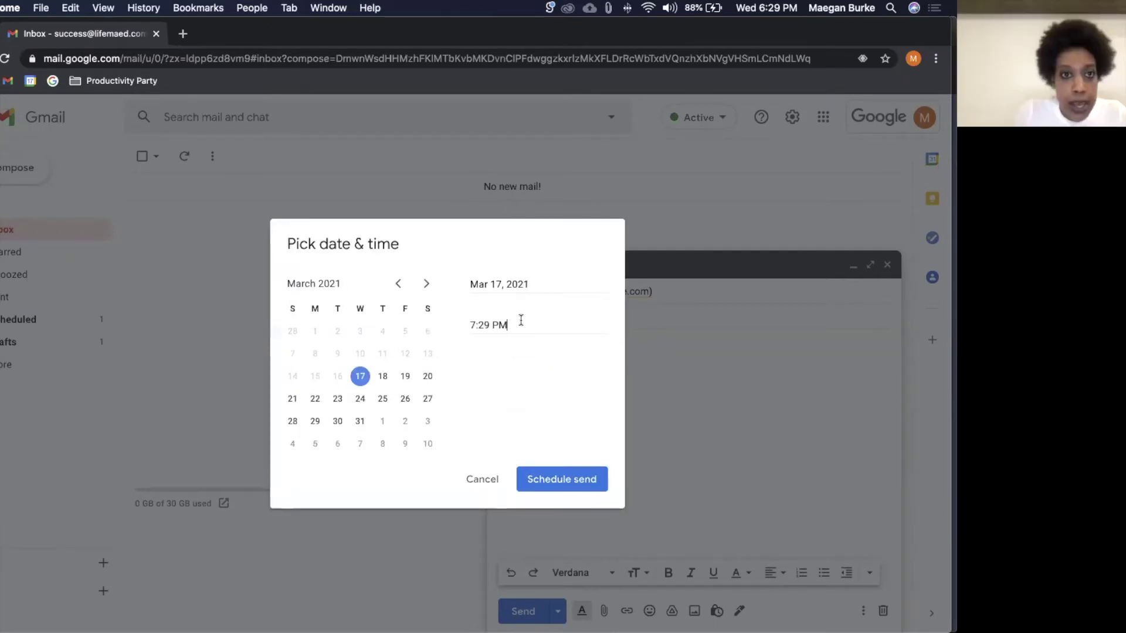
{"action": "left_click_drag", "start_coordinate": [505, 327], "coordinate": [461, 330]}
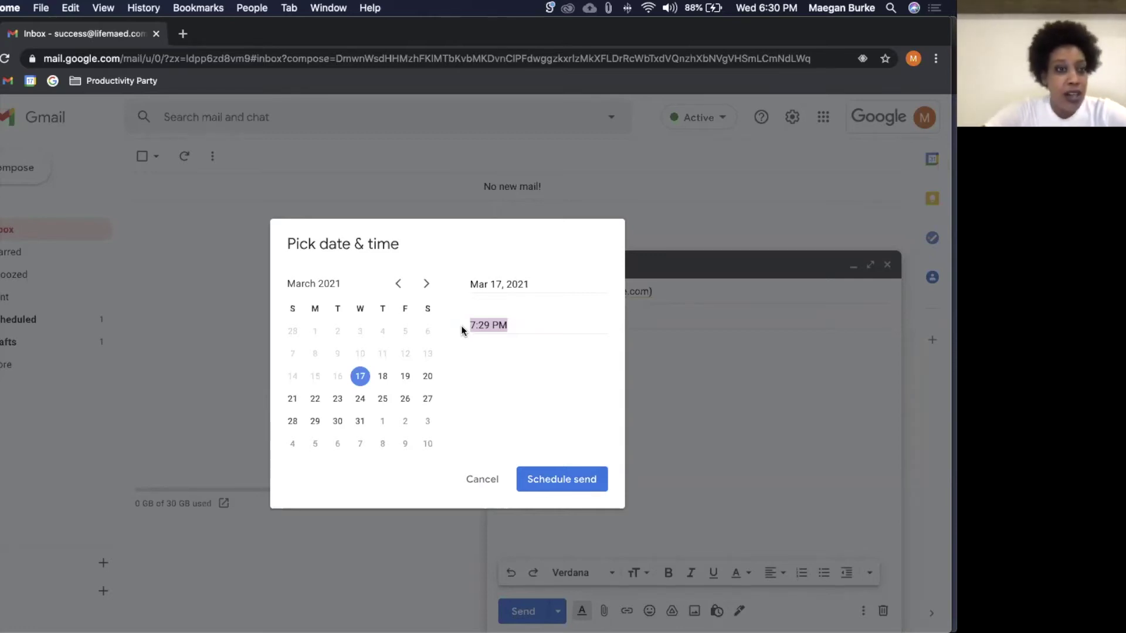
{"action": "left_click", "coordinate": [474, 480]}
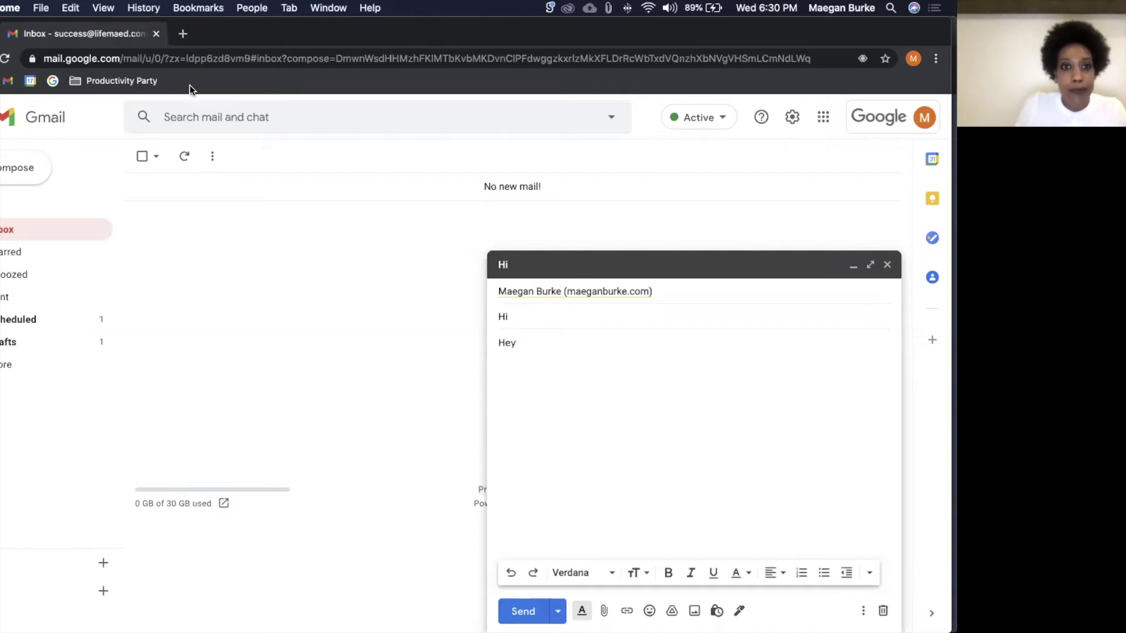
Step: Discard the unsent 'Hi' draft from the compose window
{"action": "left_click", "coordinate": [883, 612]}
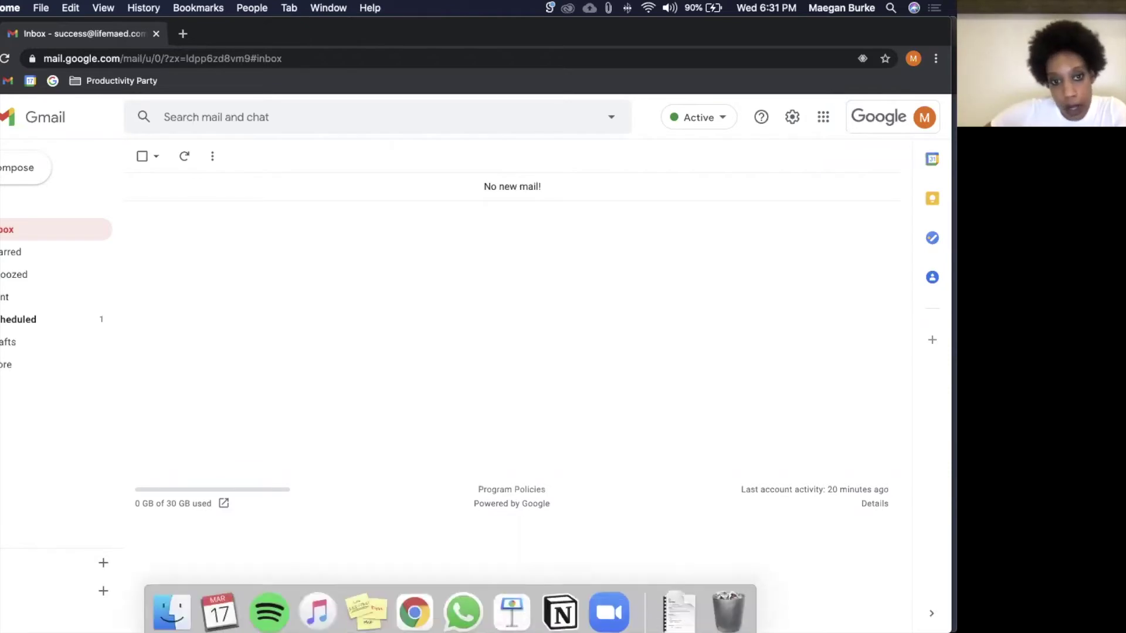
Step: Switch to Notion and open 'Tuesday | Content Creation' from MaeQ's Tasks by Day list
{"action": "left_click", "coordinate": [560, 604]}
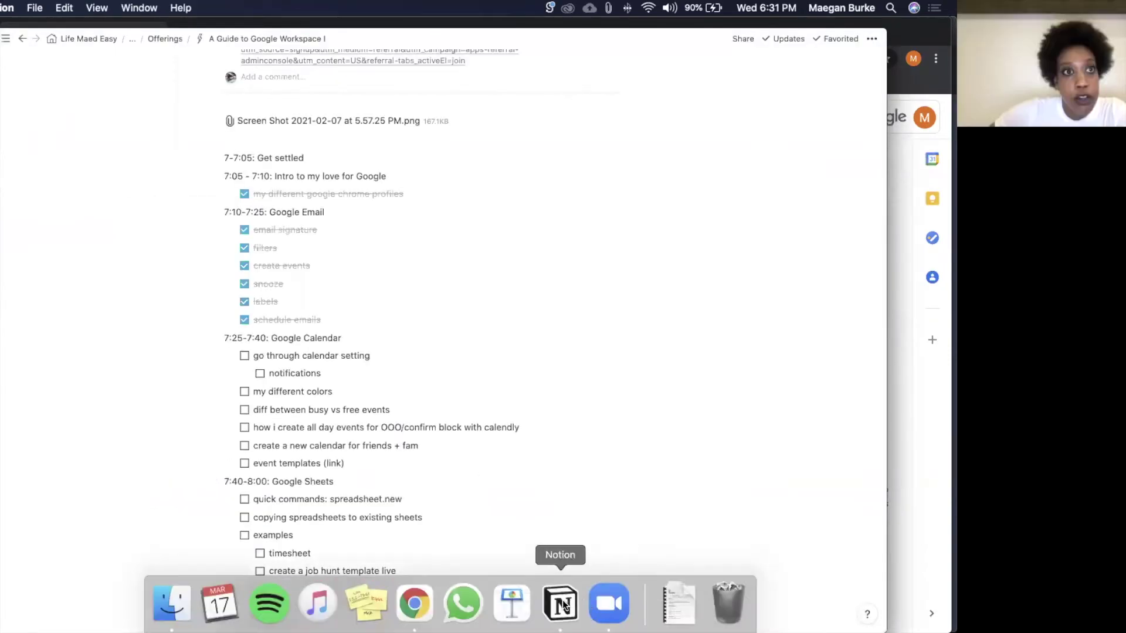
{"action": "mouse_move", "coordinate": [2, 38]}
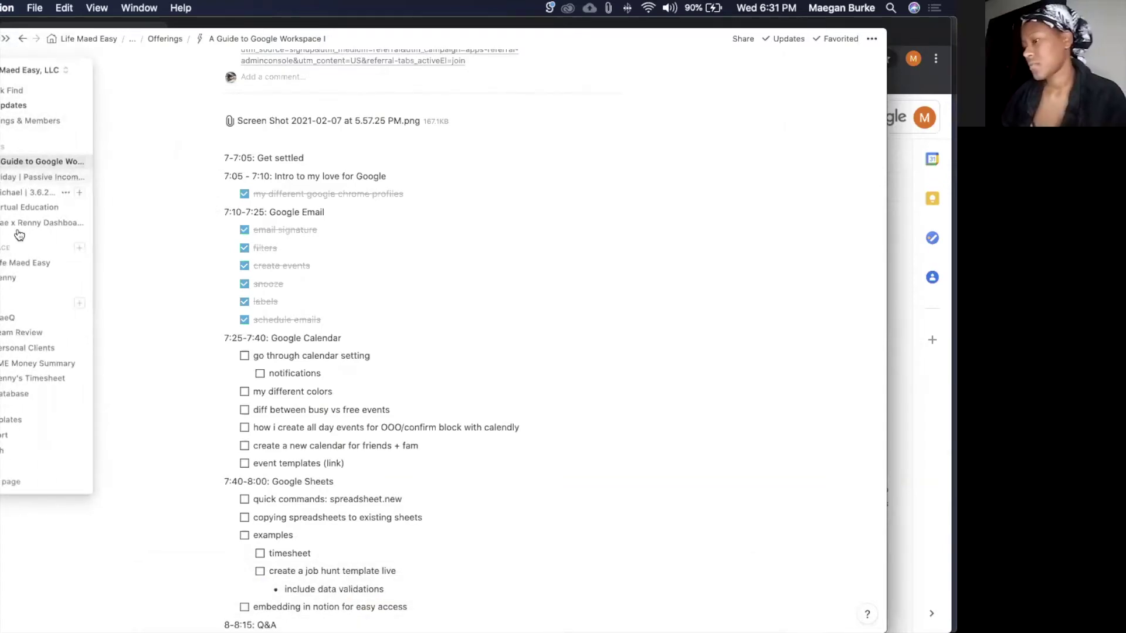
{"action": "left_click", "coordinate": [16, 320]}
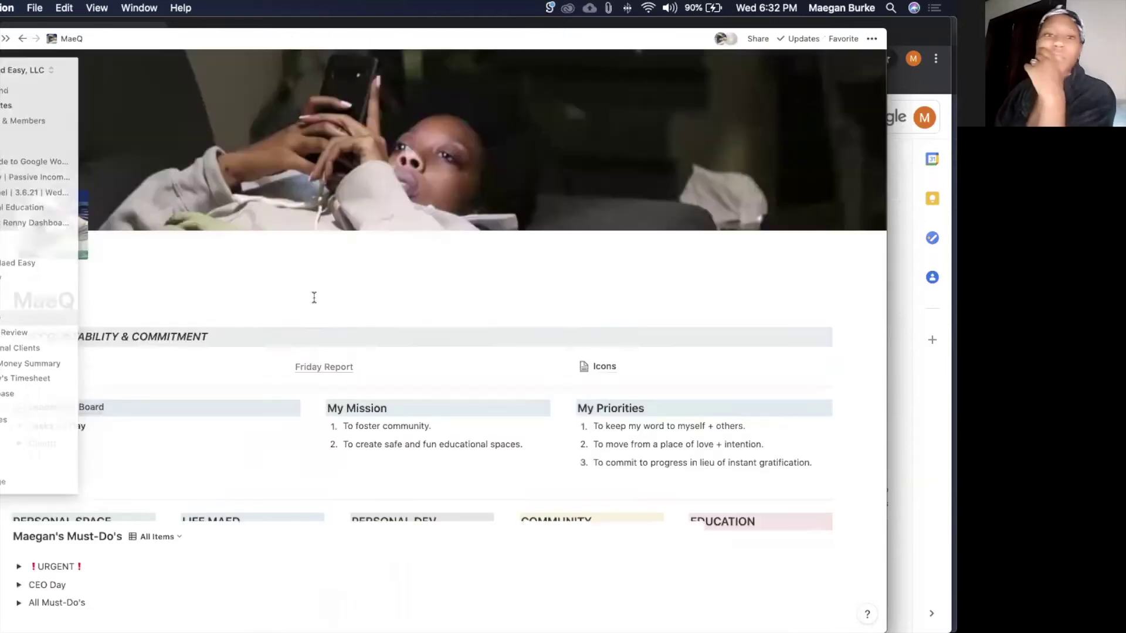
{"action": "scroll", "coordinate": [315, 298], "scroll_direction": "down", "scroll_amount": 5}
{"action": "scroll", "coordinate": [315, 298], "scroll_direction": "down", "scroll_amount": 5}
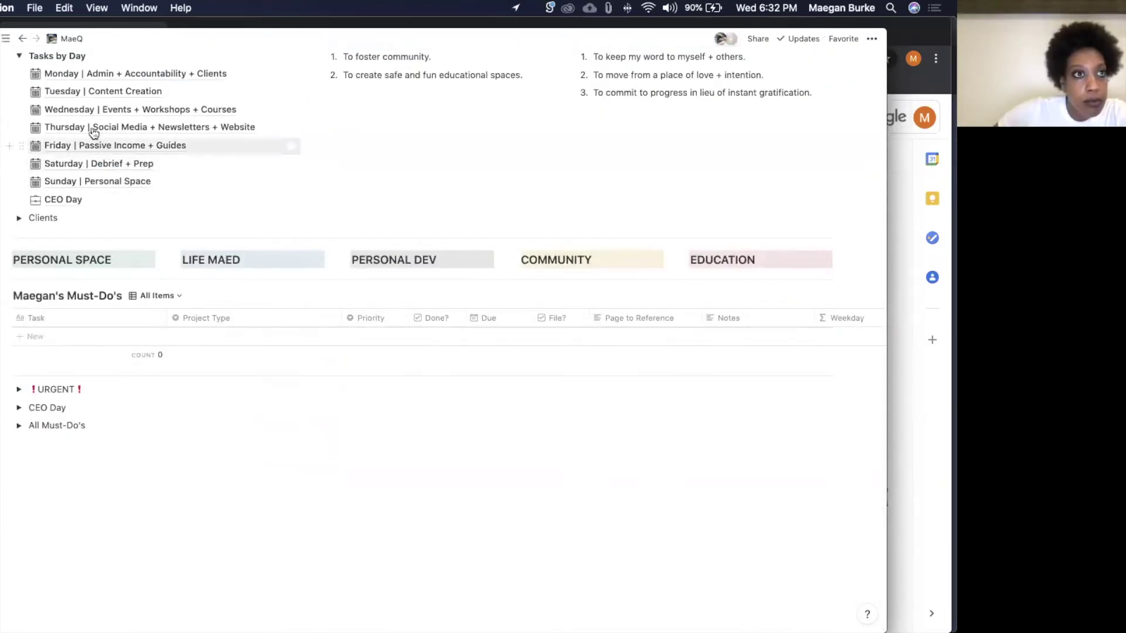
{"action": "left_click", "coordinate": [83, 92]}
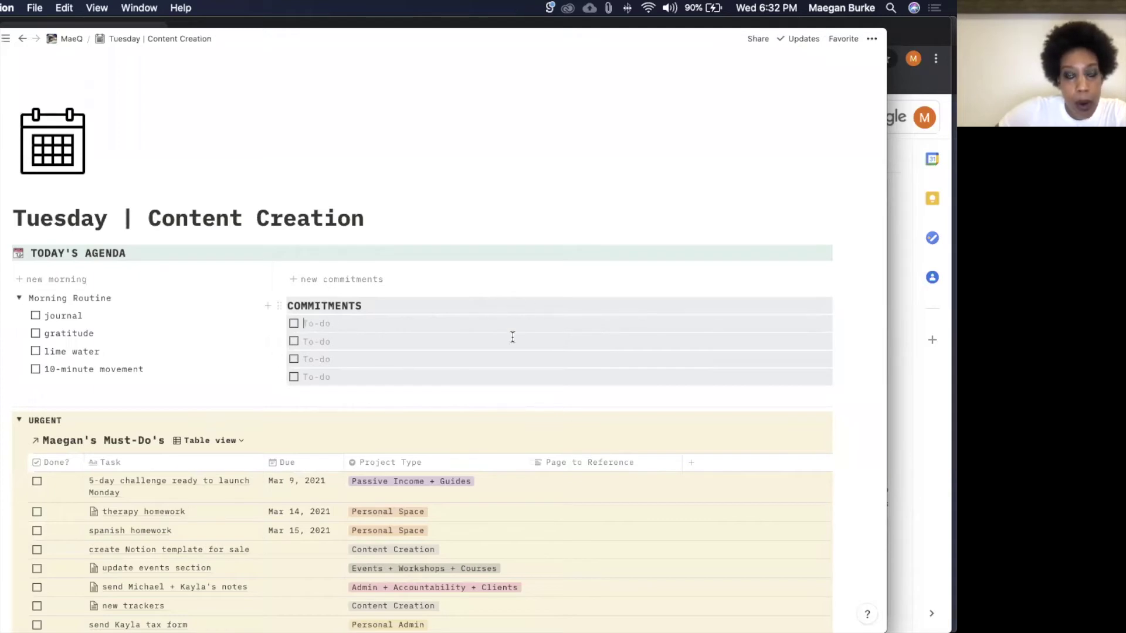
Step: Enter 'power hour @ 5PM' as the first commitment and indent an empty to-do beneath it
{"action": "left_click", "coordinate": [380, 330]}
{"action": "type", "text": "powe"}
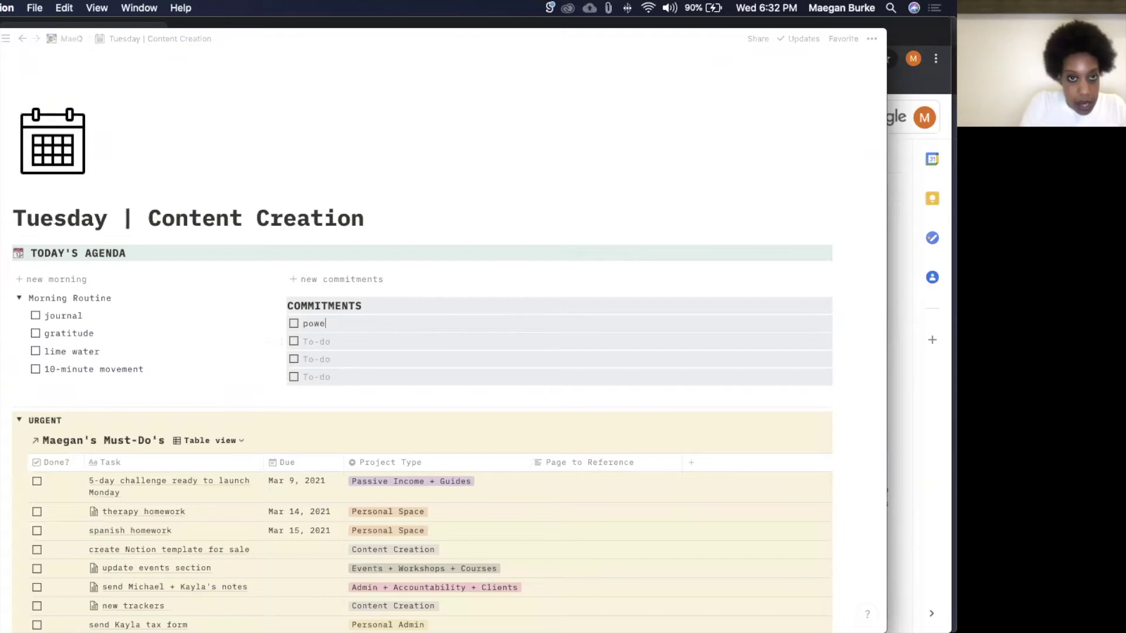
{"action": "type", "text": "r hour @"}
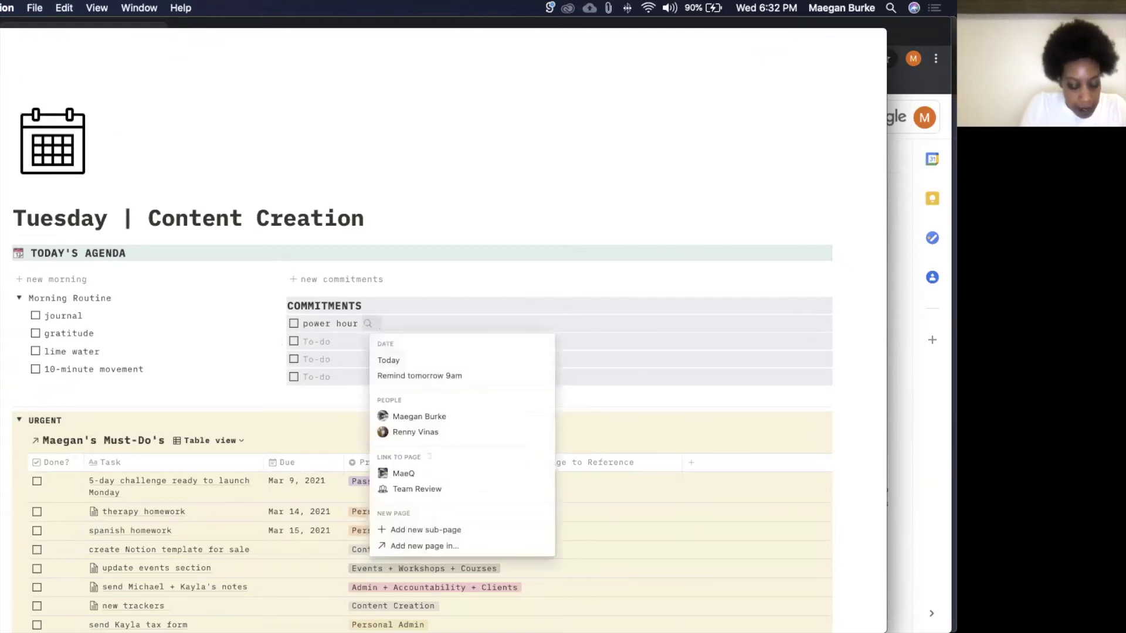
{"action": "type", "text": " 5PM"}
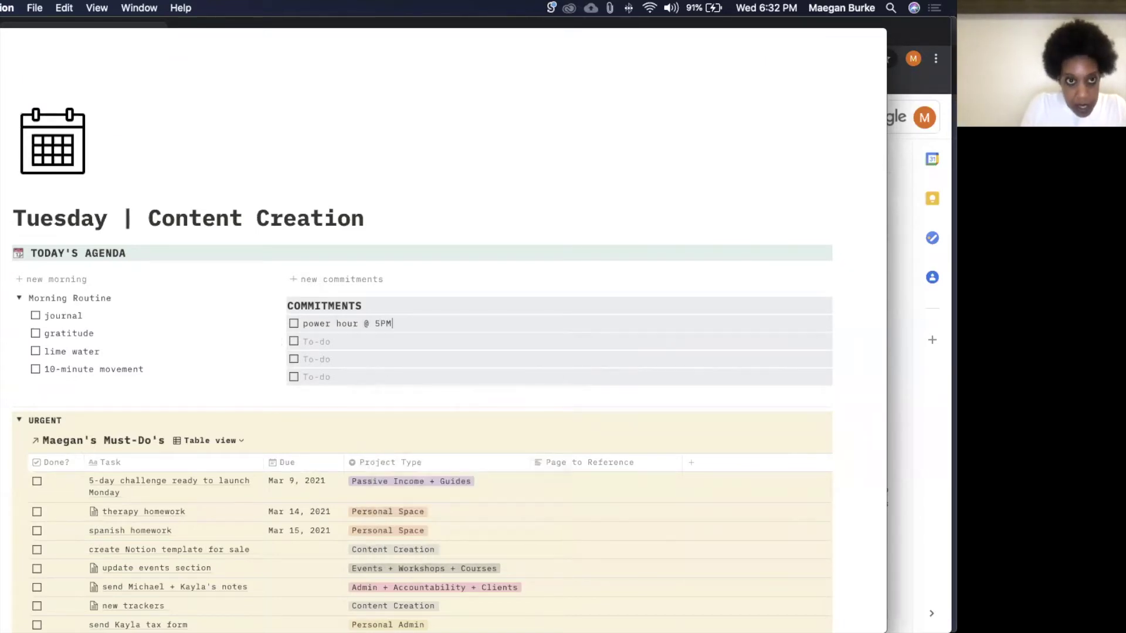
{"action": "key", "text": "Return"}
{"action": "key", "text": "Tab"}
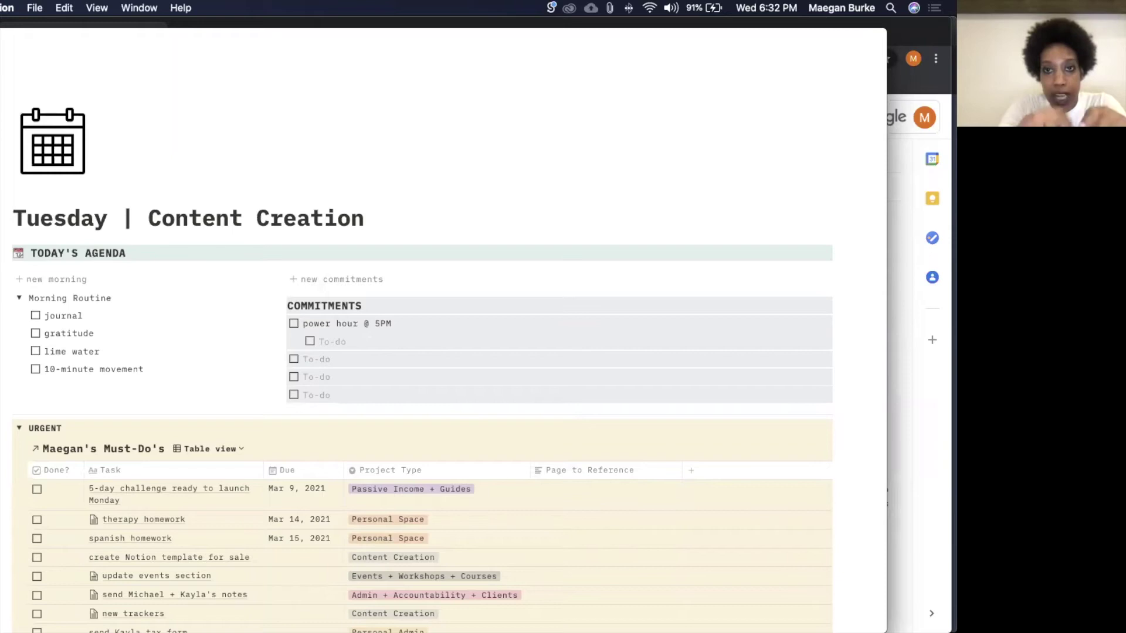
Step: Add three throwaway sub-to-dos under 'power hour @ 5PM', then select and delete them
{"action": "type", "text": "fgrgjnreg"}
{"action": "key", "text": "Return"}
{"action": "type", "text": "gregergre"}
{"action": "key", "text": "Return"}
{"action": "type", "text": "grger"}
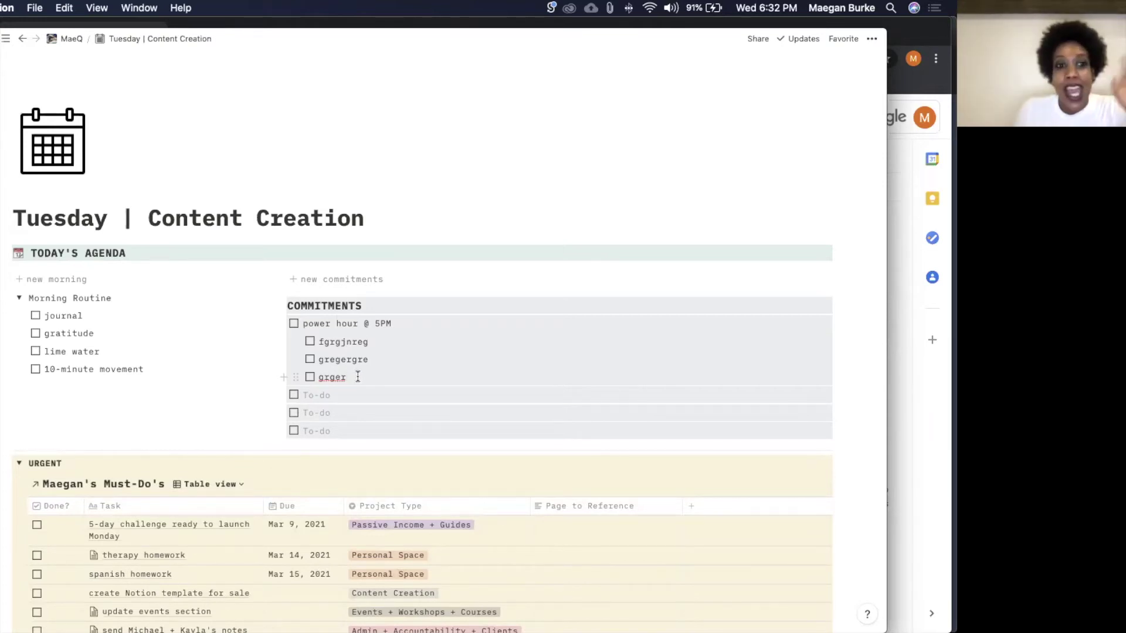
{"action": "left_click_drag", "start_coordinate": [357, 377], "coordinate": [316, 344]}
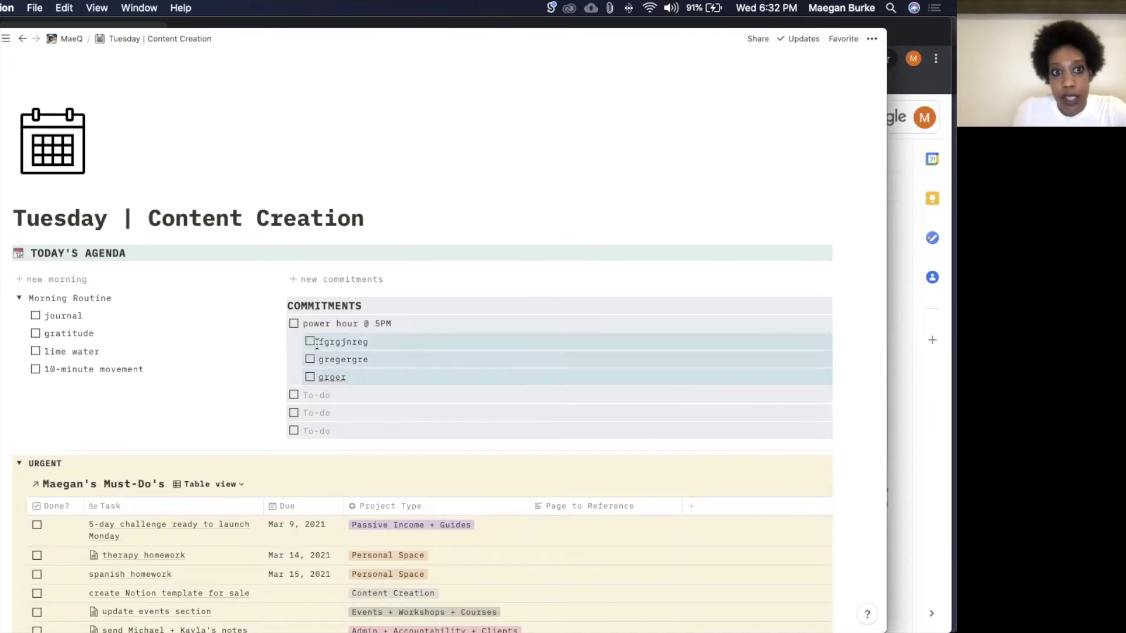
{"action": "key", "text": "BackSpace"}
Step: Select and erase the 'power hour @ 5PM' text, leaving the first to-do empty
{"action": "left_click_drag", "start_coordinate": [403, 324], "coordinate": [306, 319]}
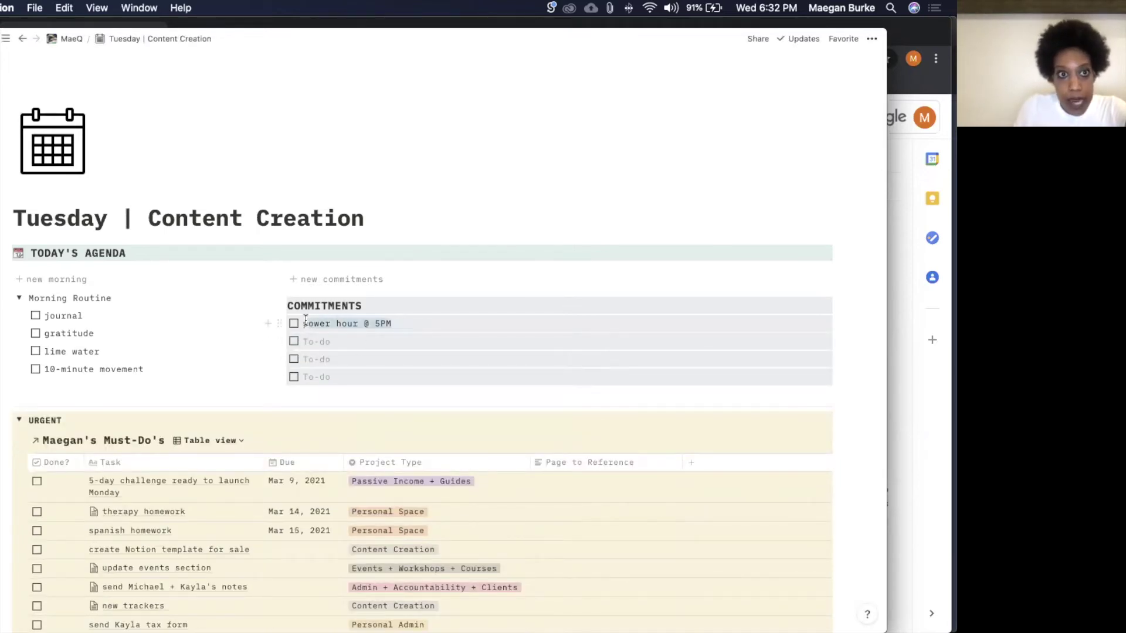
{"action": "key", "text": "BackSpace"}
{"action": "key", "text": "BackSpace"}
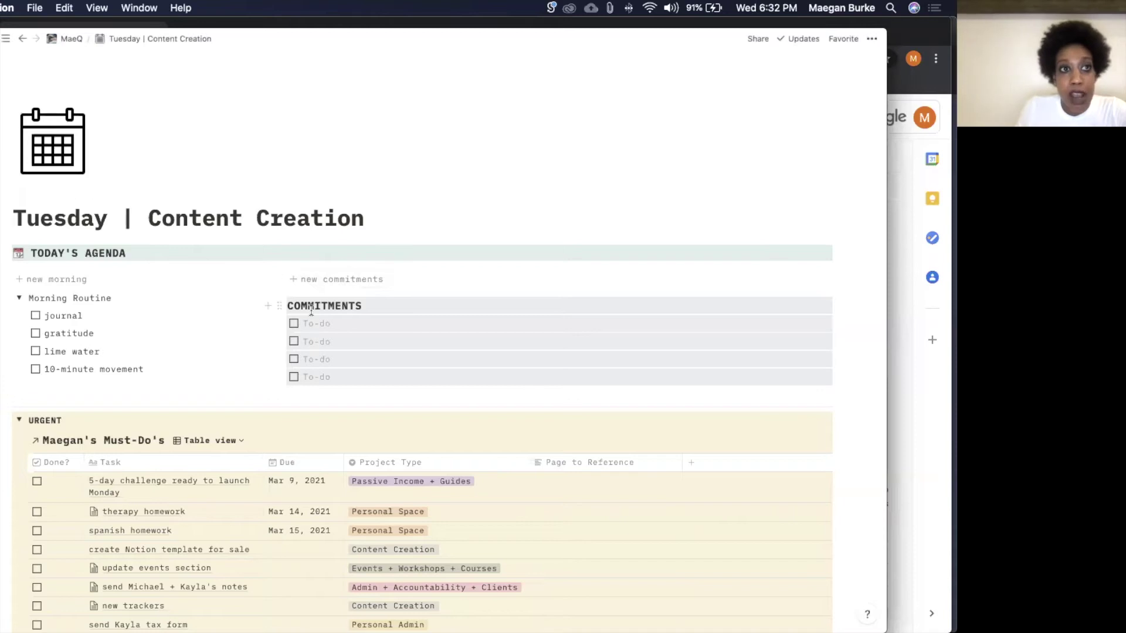
{"action": "mouse_move", "coordinate": [7, 40]}
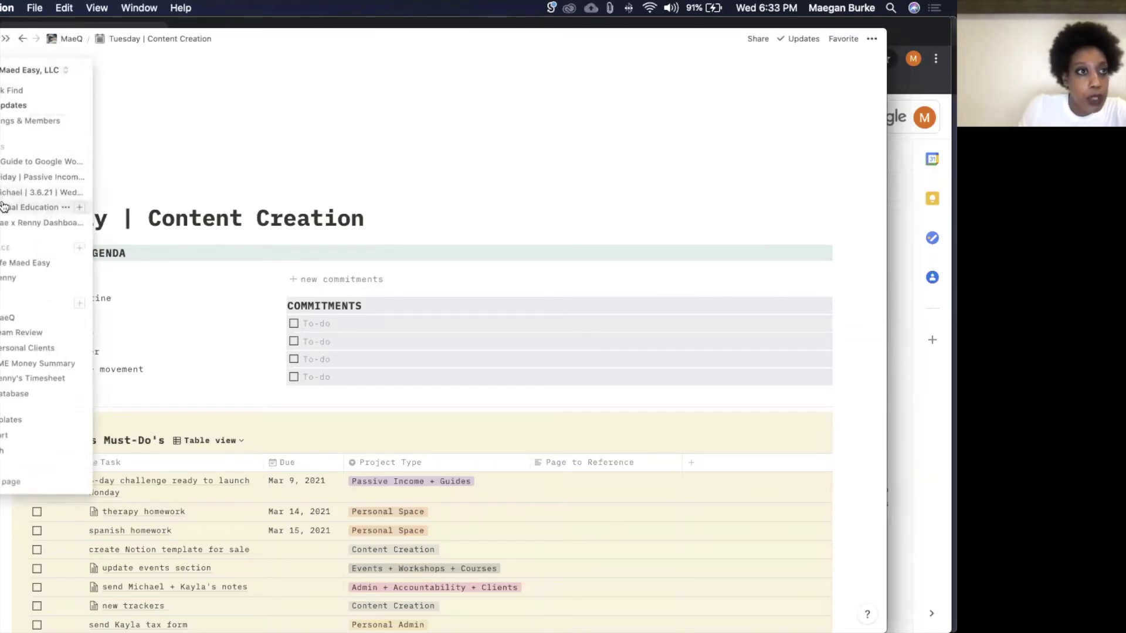
Step: Scroll 'A Guide to Google Workspace I' to its Google Calendar checklist, then return to Gmail
{"action": "left_click", "coordinate": [6, 162]}
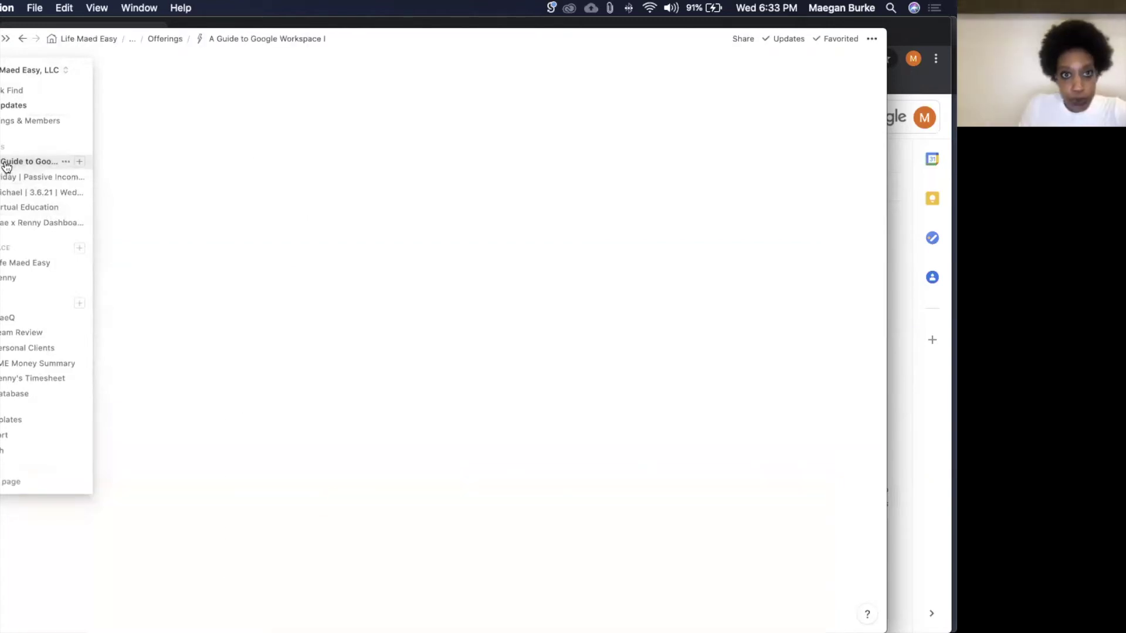
{"action": "scroll", "coordinate": [325, 284], "scroll_direction": "down", "scroll_amount": 15}
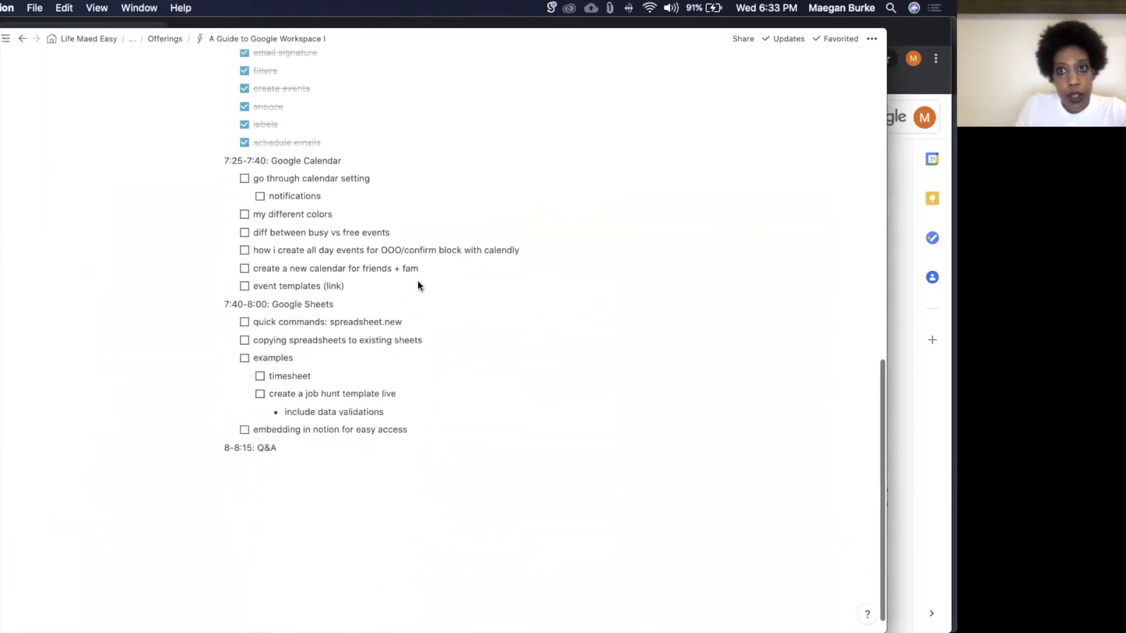
{"action": "left_click", "coordinate": [923, 398]}
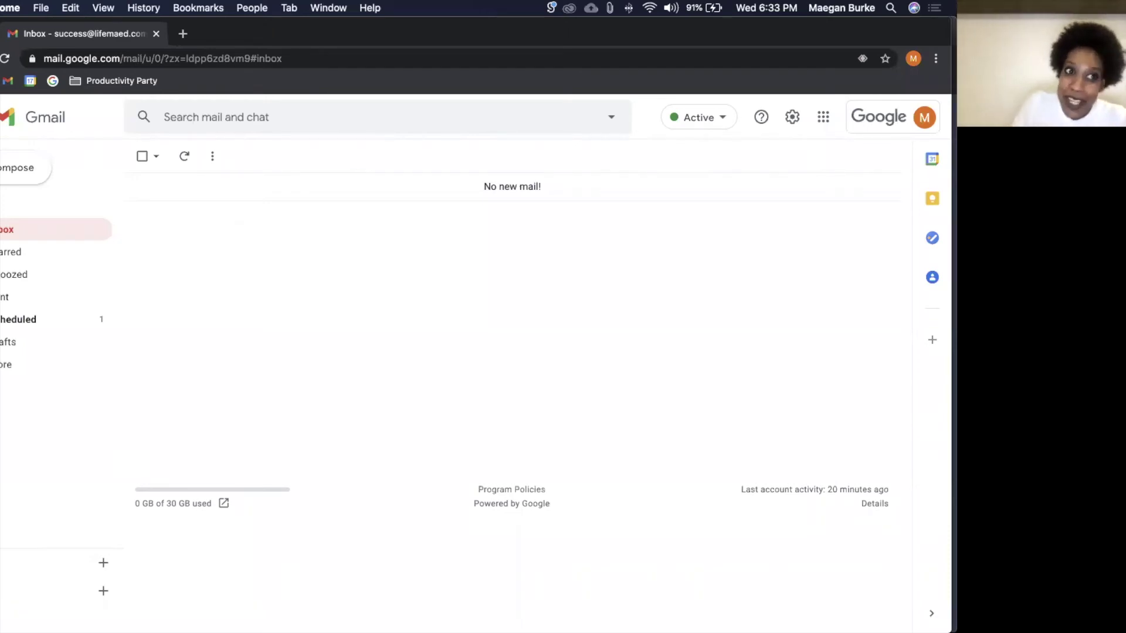
Step: View another Chrome profile's Google Calendar week, then switch to a different profile's Gmail Spam folder
{"action": "mouse_move", "coordinate": [463, 604]}
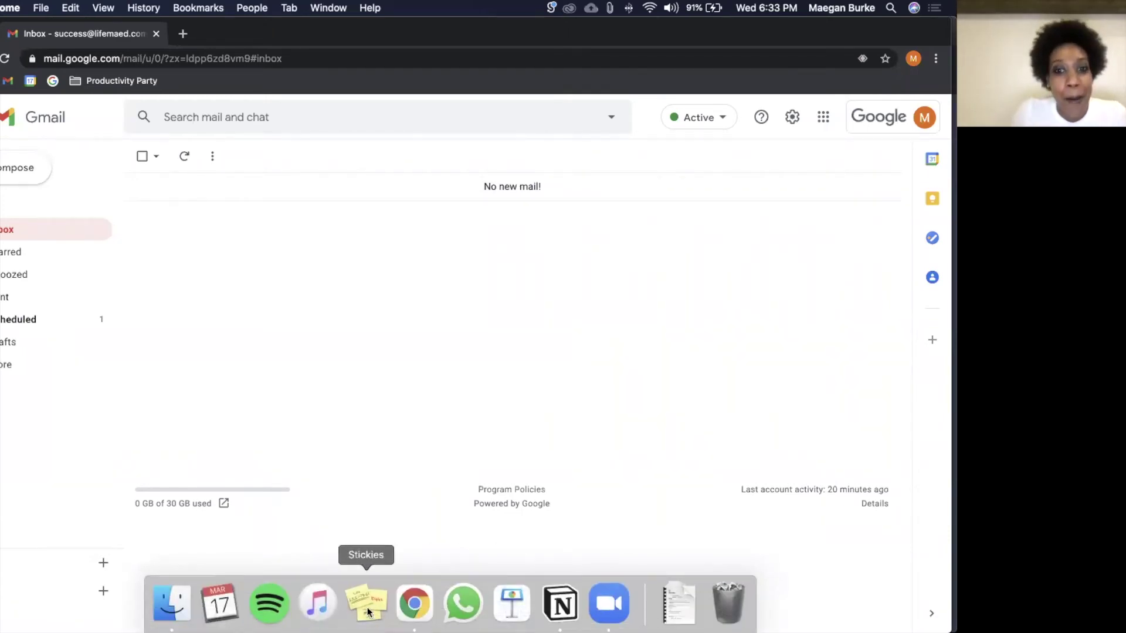
{"action": "right_click", "coordinate": [414, 610]}
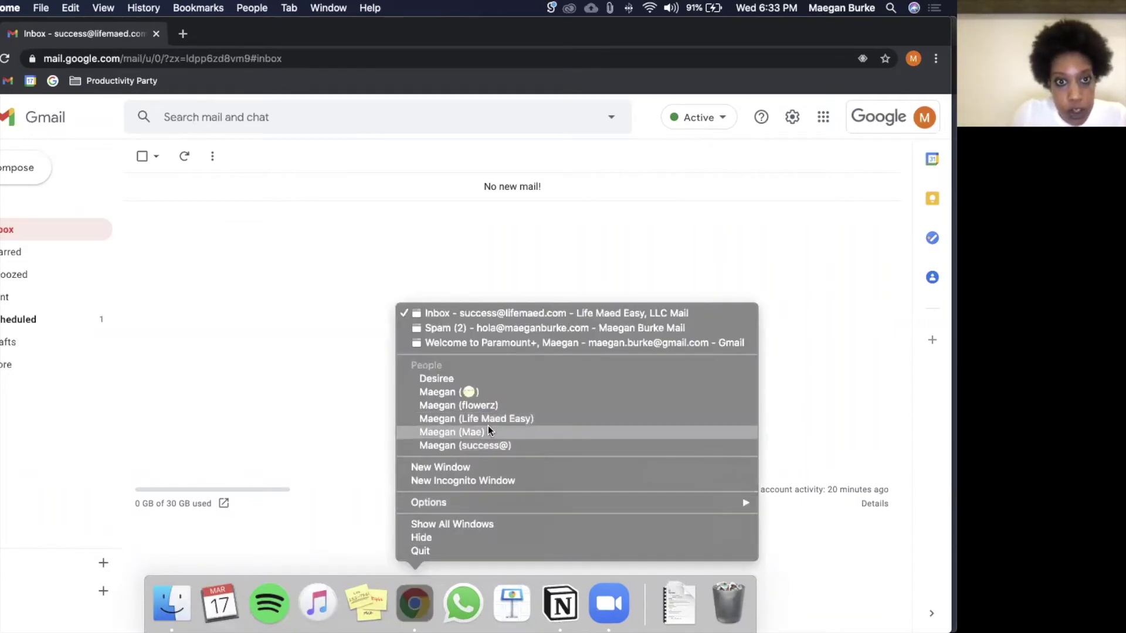
{"action": "left_click", "coordinate": [488, 427]}
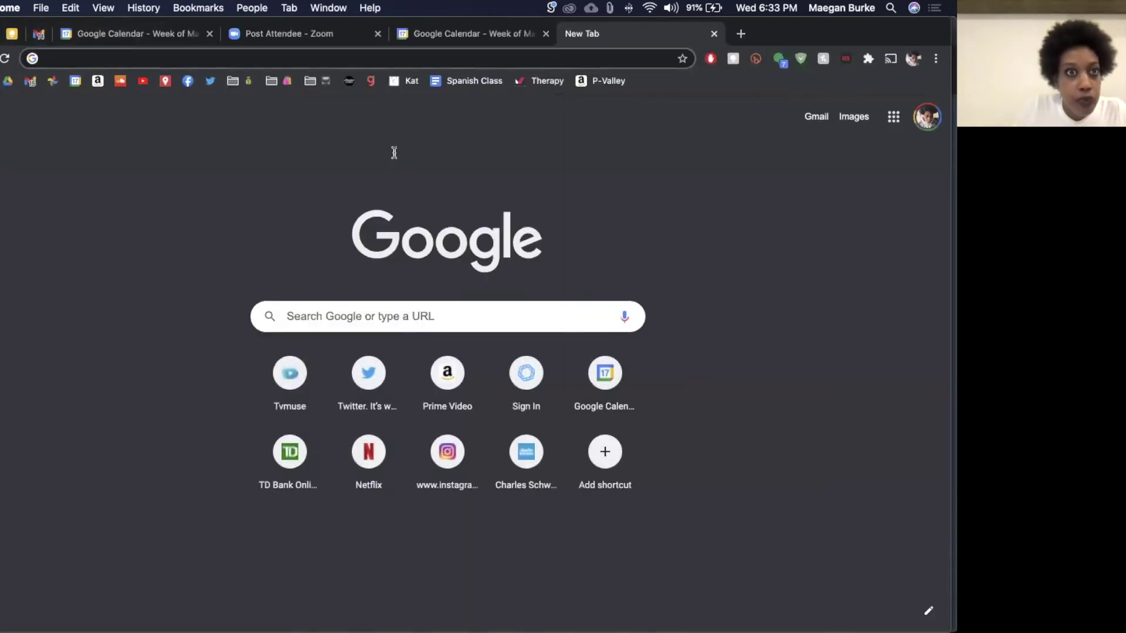
{"action": "left_click", "coordinate": [171, 35]}
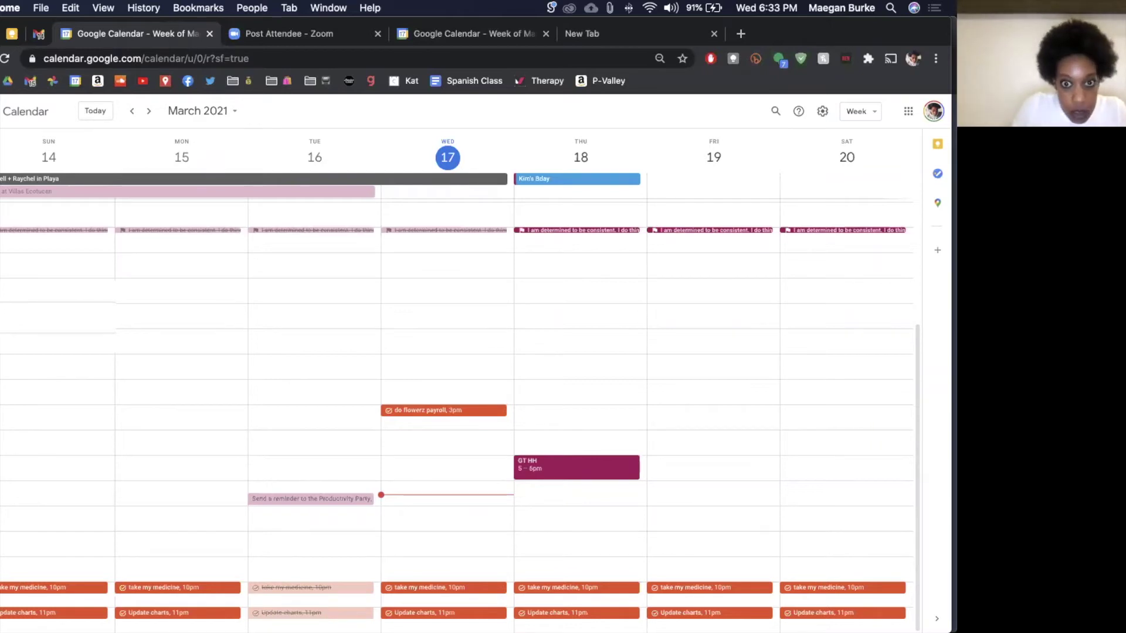
{"action": "right_click", "coordinate": [402, 610]}
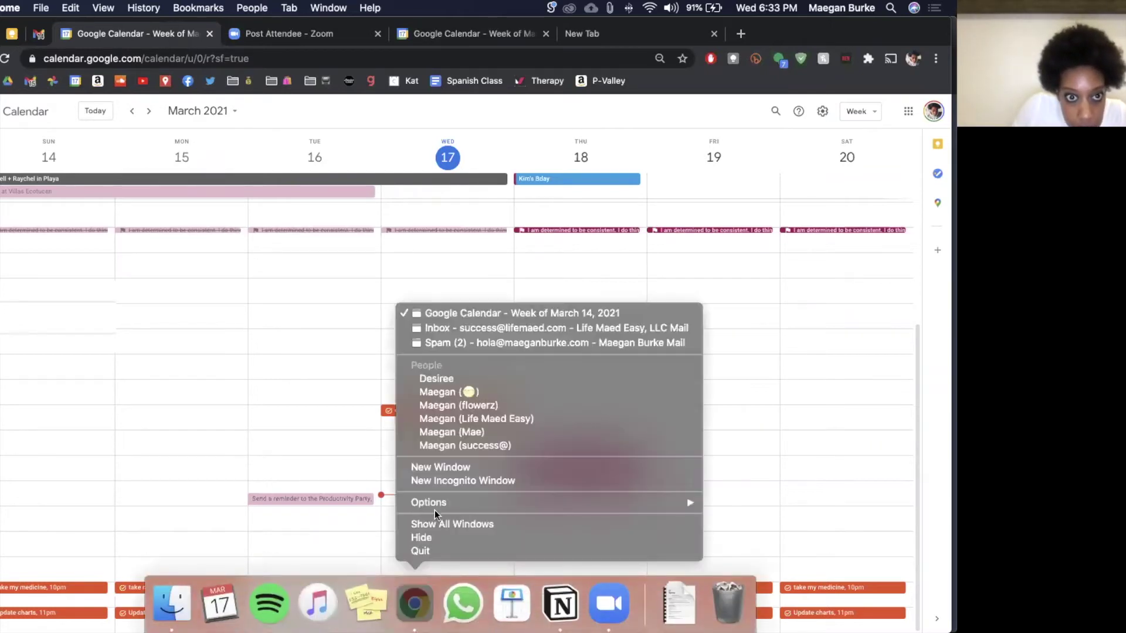
{"action": "left_click", "coordinate": [449, 421]}
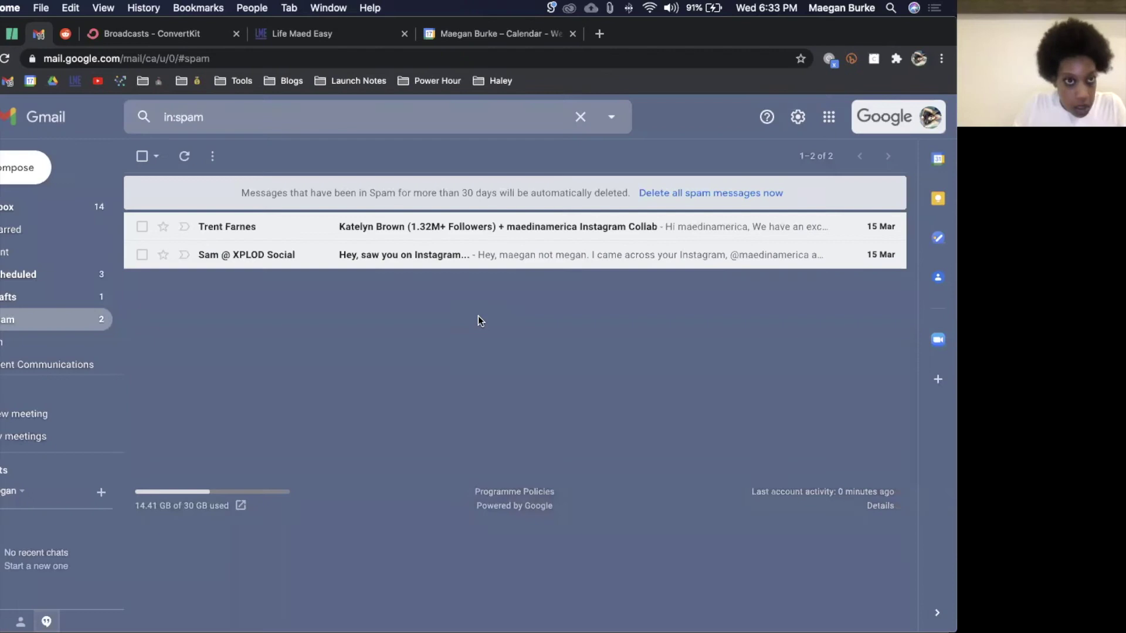
Step: Open a new tab and load the Google Calendar bookmark to show the March 2021 week
{"action": "key", "text": "super+t"}
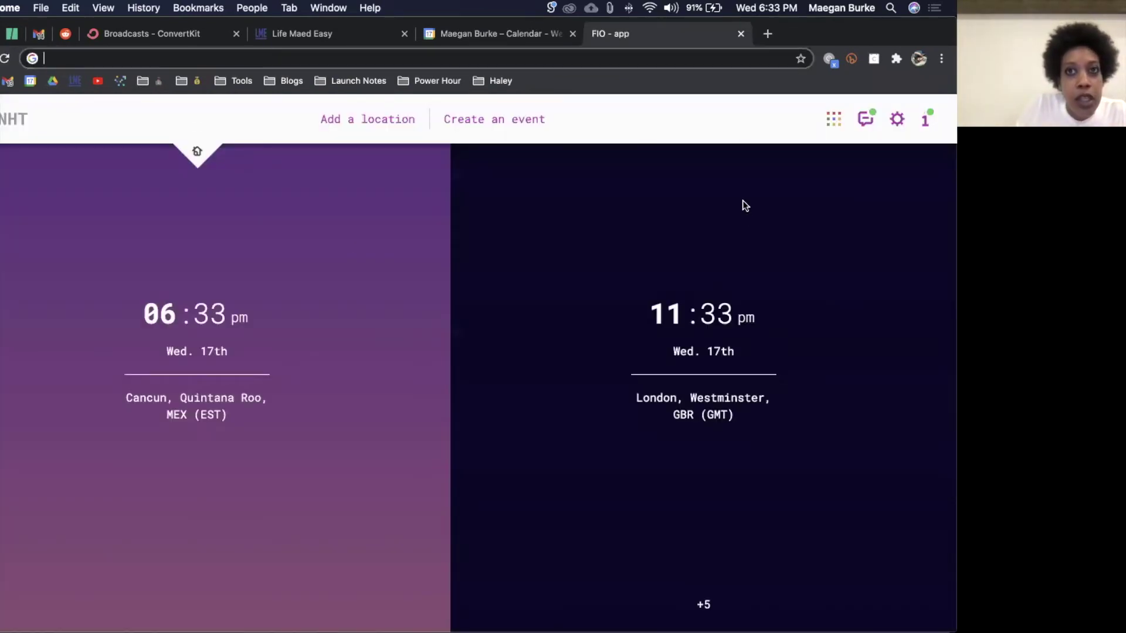
{"action": "left_click", "coordinate": [31, 81]}
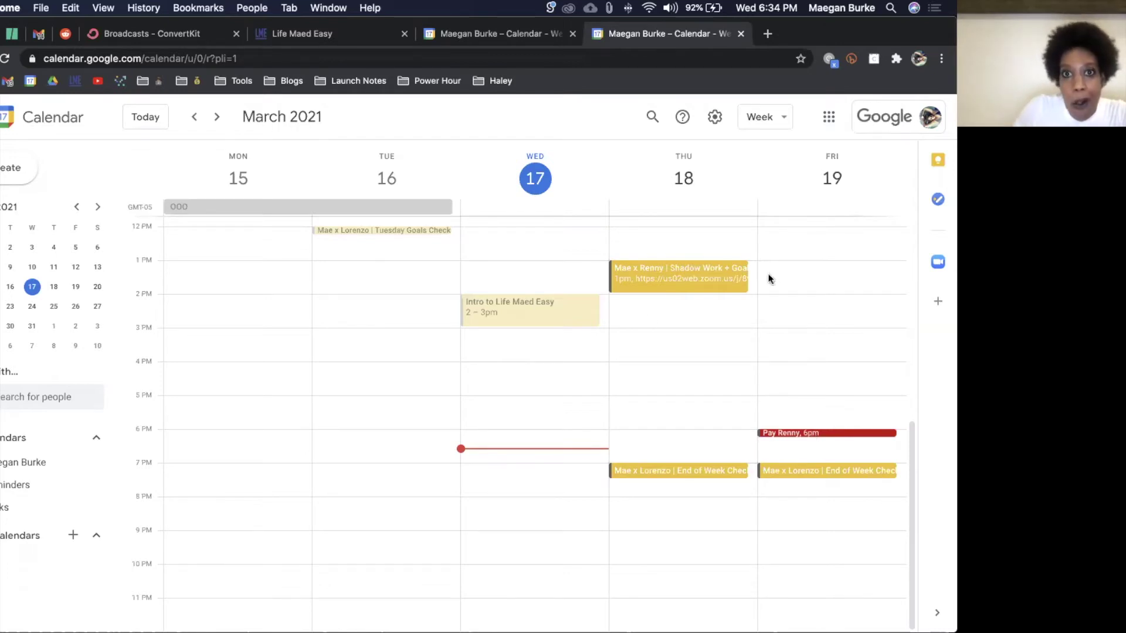
Step: Bring up options for Thursday's 1pm event, then dismiss them and discard the stray all-day draft
{"action": "right_click", "coordinate": [679, 283]}
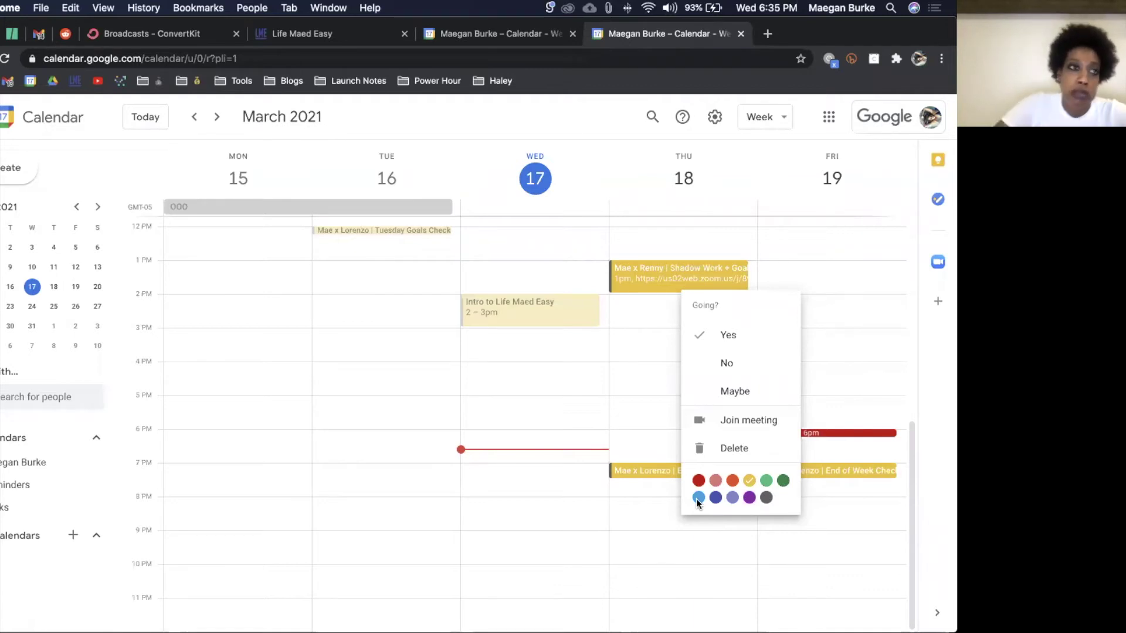
{"action": "left_click", "coordinate": [747, 160]}
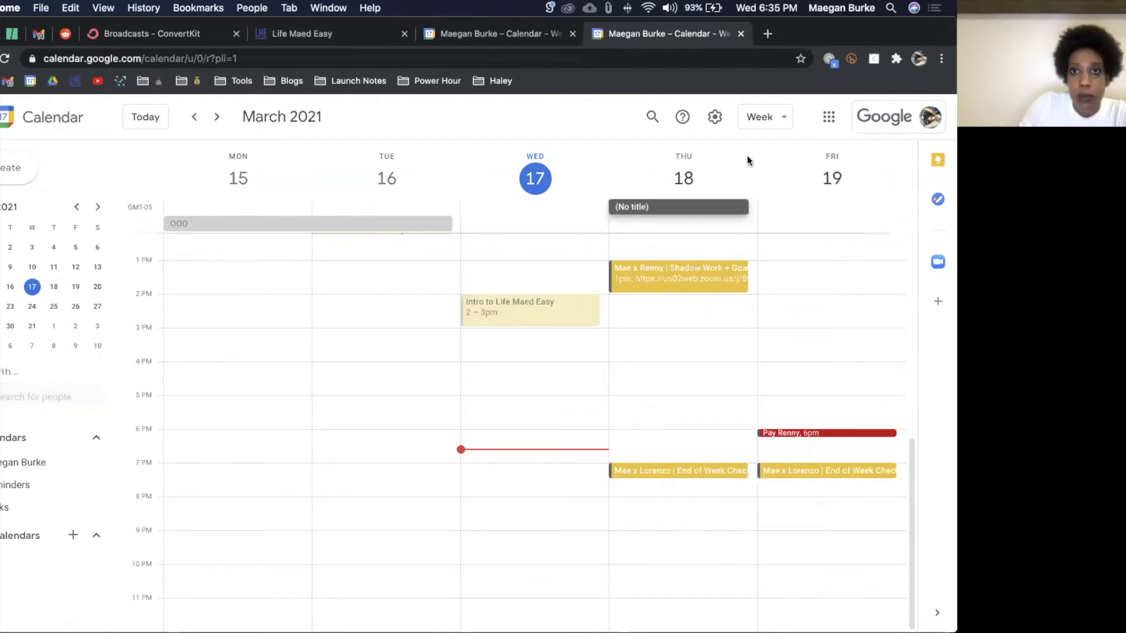
{"action": "left_click", "coordinate": [792, 178]}
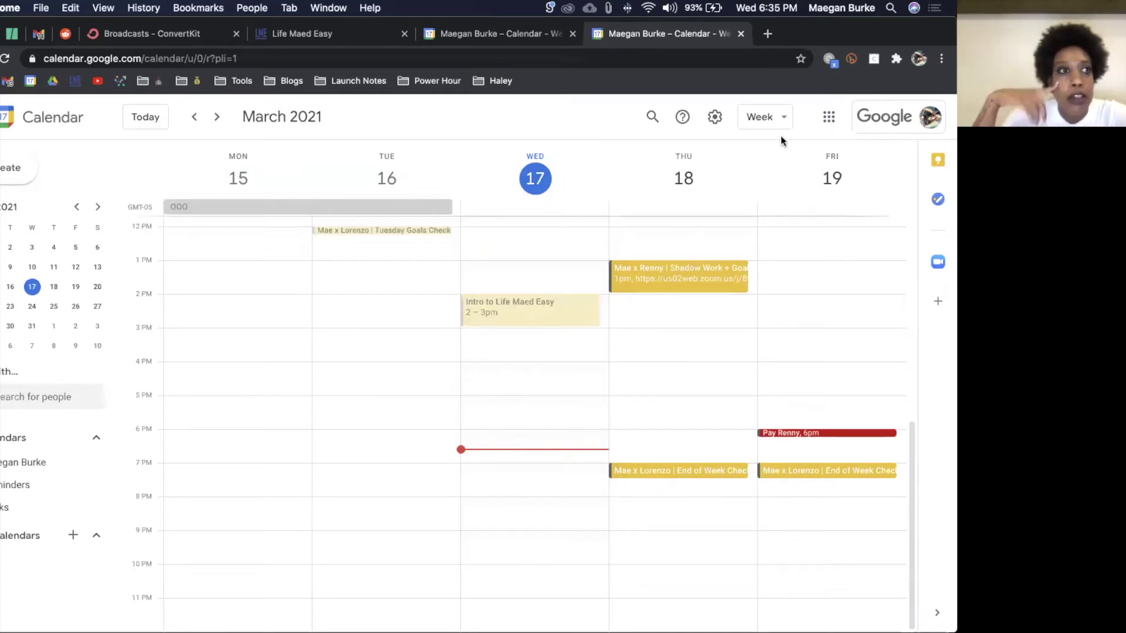
Step: Glance at the Google apps list, close it, and open the gear menu
{"action": "left_click", "coordinate": [830, 121]}
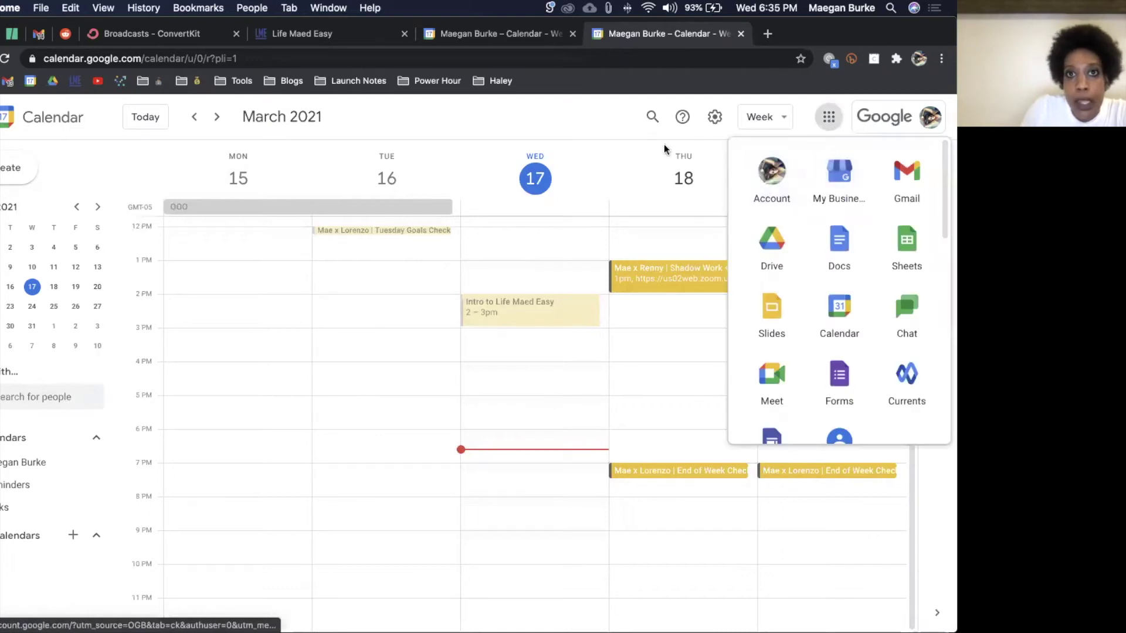
{"action": "left_click", "coordinate": [639, 136]}
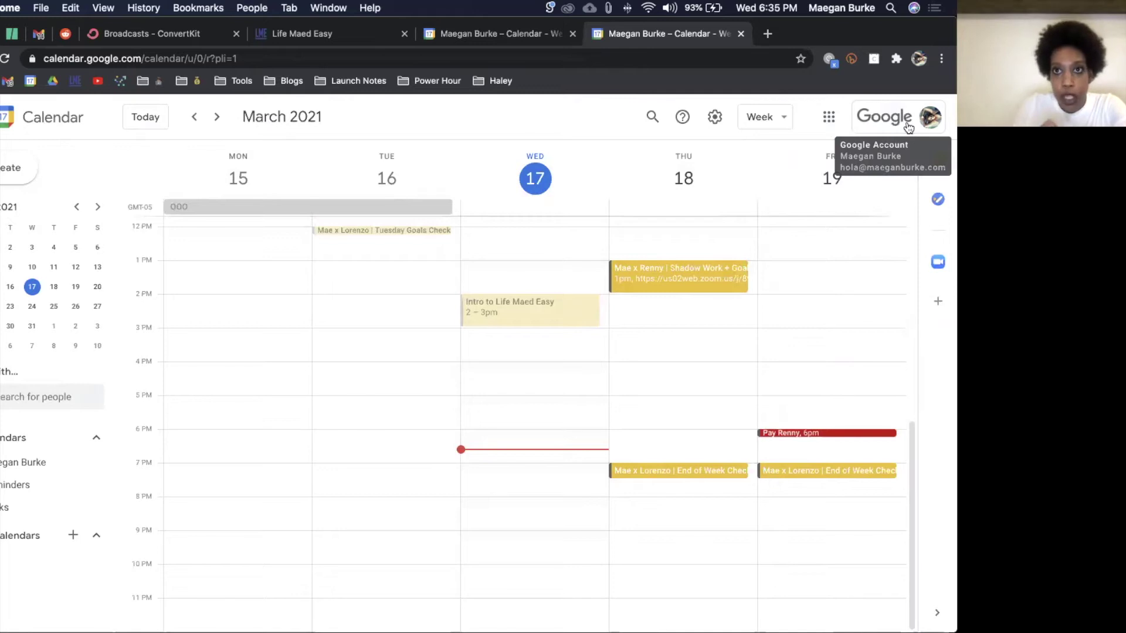
{"action": "left_click", "coordinate": [714, 118]}
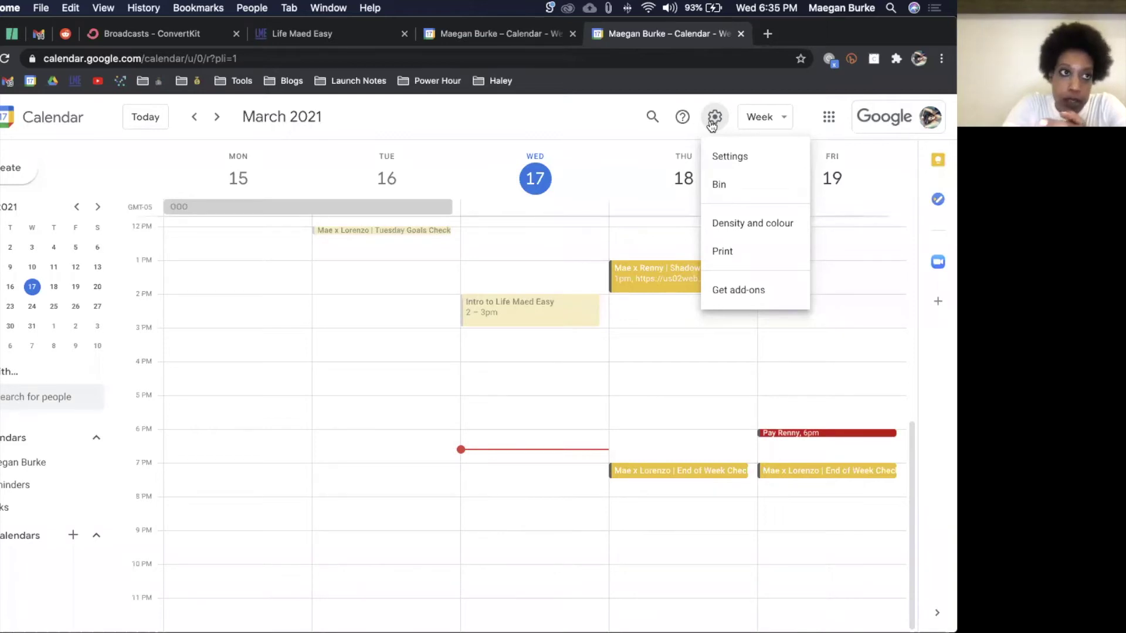
Step: Open Calendar settings, keep English (US) as the language, and scroll to the Time zone section
{"action": "left_click", "coordinate": [715, 165]}
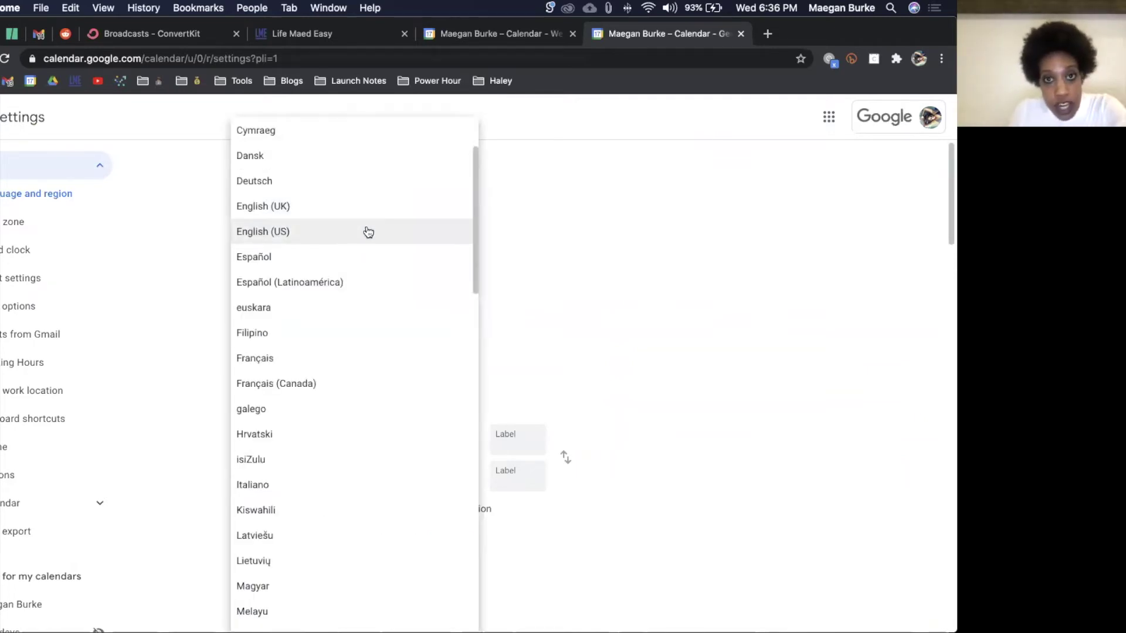
{"action": "left_click", "coordinate": [369, 232]}
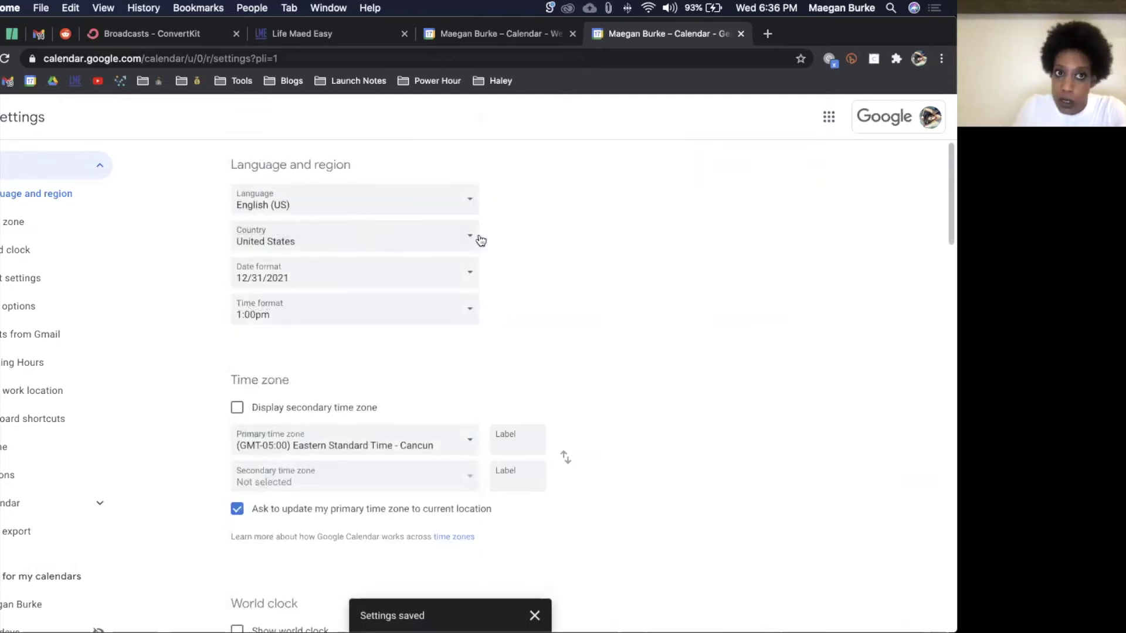
{"action": "scroll", "coordinate": [550, 237], "scroll_direction": "down", "scroll_amount": 1}
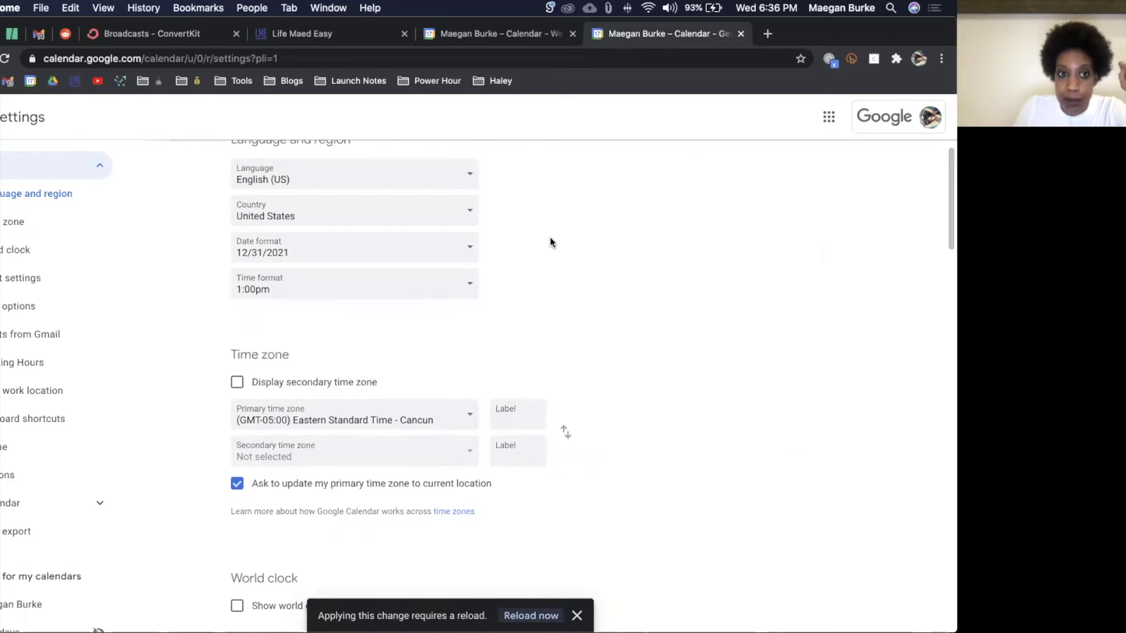
{"action": "scroll", "coordinate": [550, 238], "scroll_direction": "down", "scroll_amount": 1}
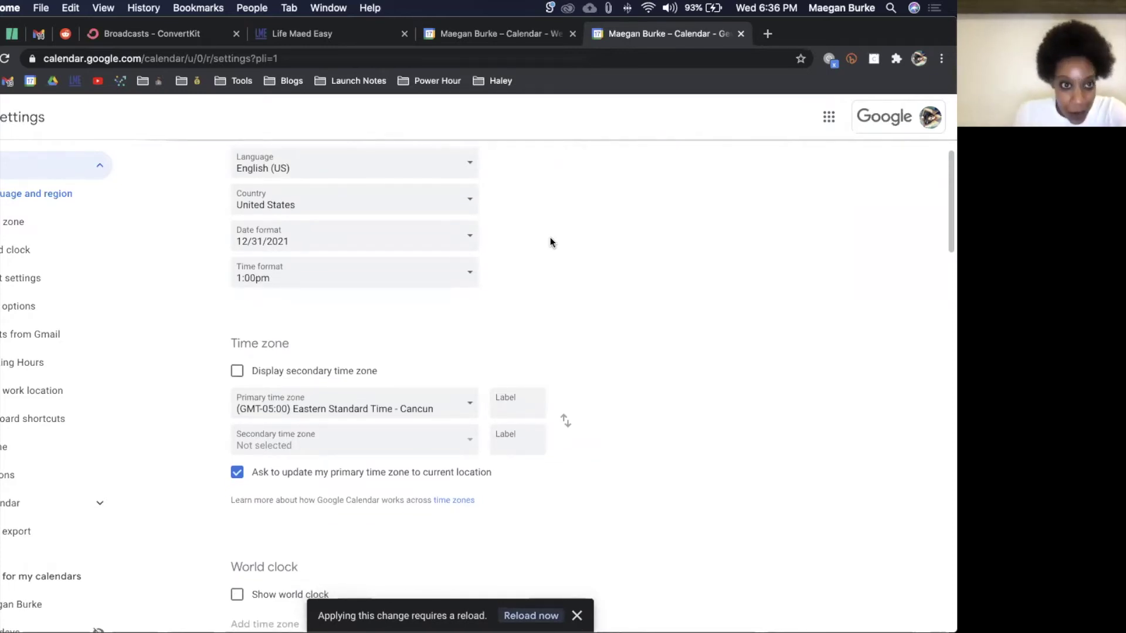
{"action": "scroll", "coordinate": [550, 237], "scroll_direction": "down", "scroll_amount": 5}
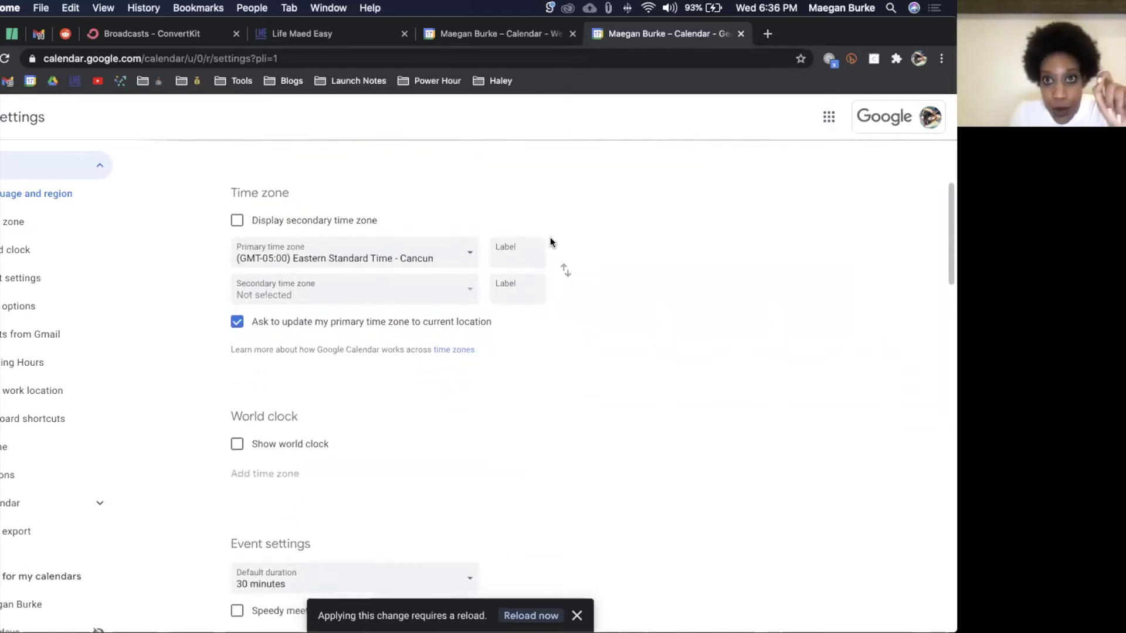
{"action": "scroll", "coordinate": [550, 237], "scroll_direction": "up", "scroll_amount": 1}
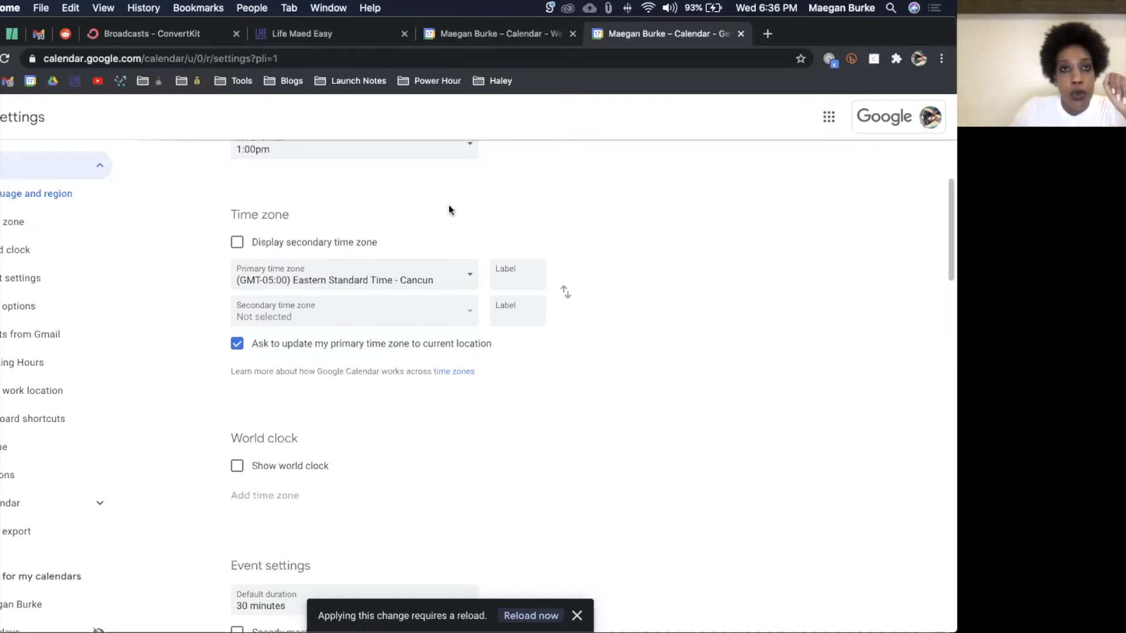
Step: Load Google Calendar in a new tab and start an untitled 7pm event on Wednesday, March 17
{"action": "left_click", "coordinate": [766, 35]}
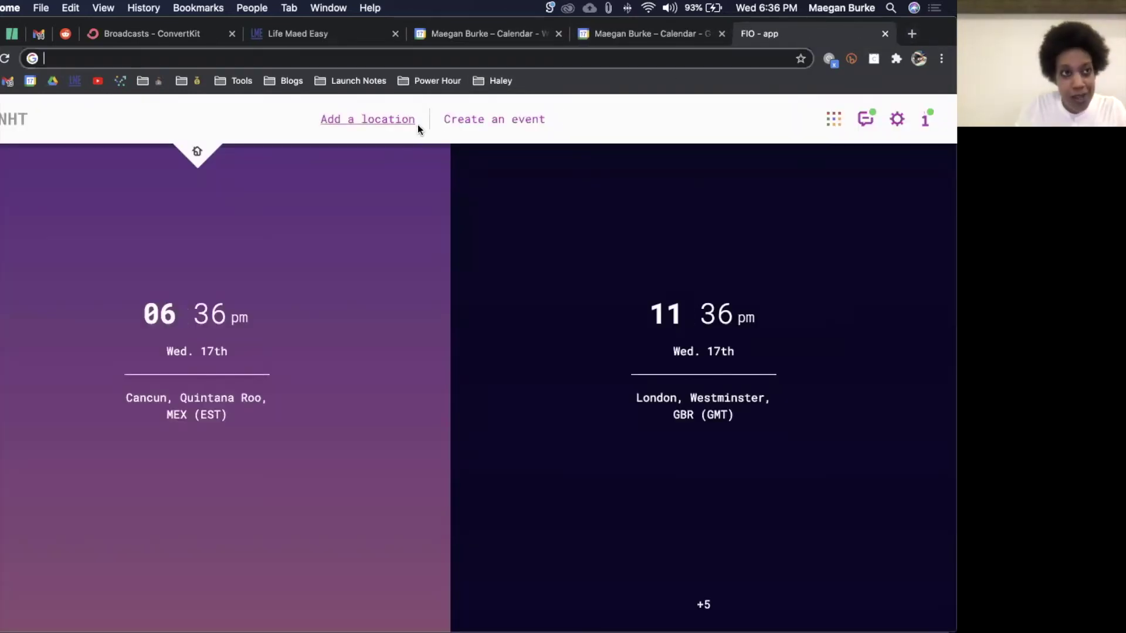
{"action": "left_click", "coordinate": [24, 86]}
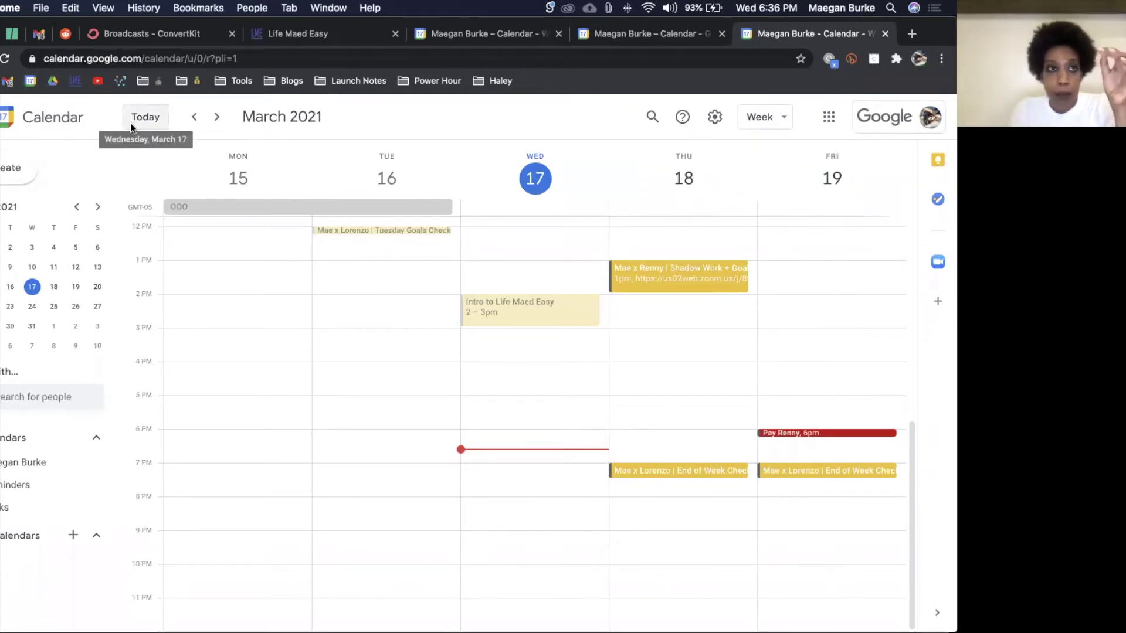
{"action": "left_click", "coordinate": [5, 170]}
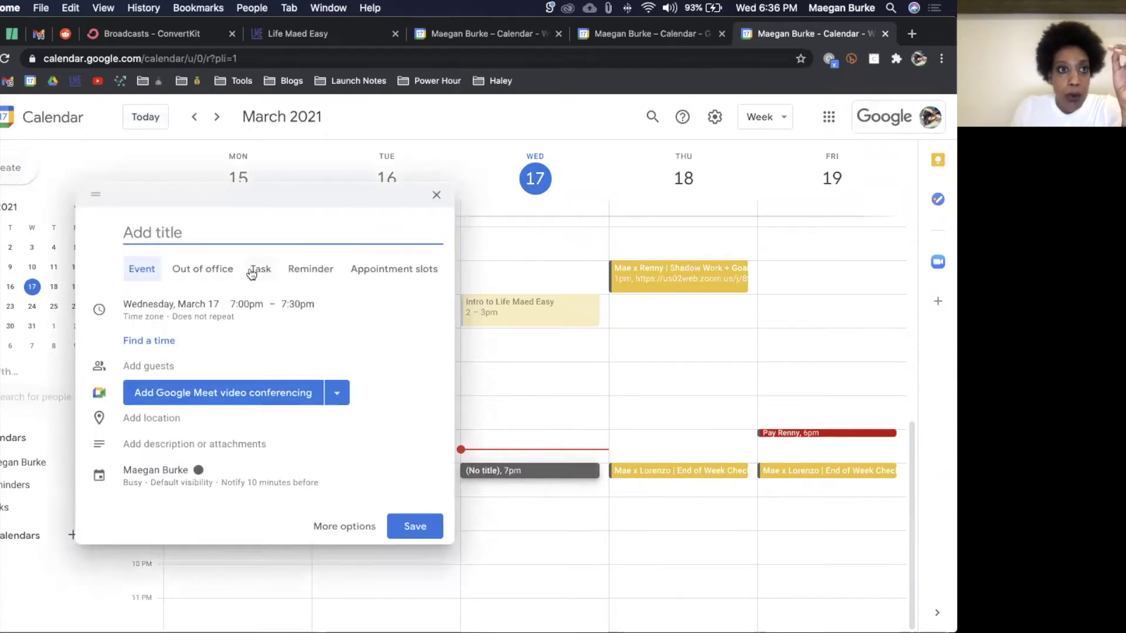
Step: In the full event editor, set the March 17 event to 1:00pm–1:30pm
{"action": "left_click", "coordinate": [339, 527]}
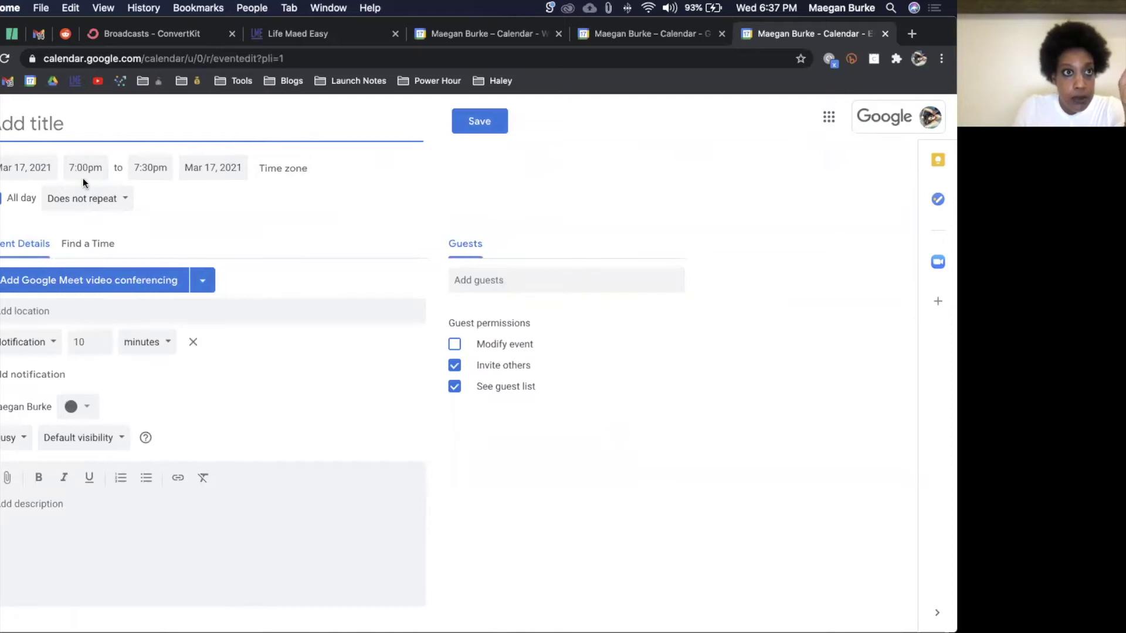
{"action": "left_click", "coordinate": [83, 174]}
{"action": "type", "text": "1"}
{"action": "key", "text": "Tab"}
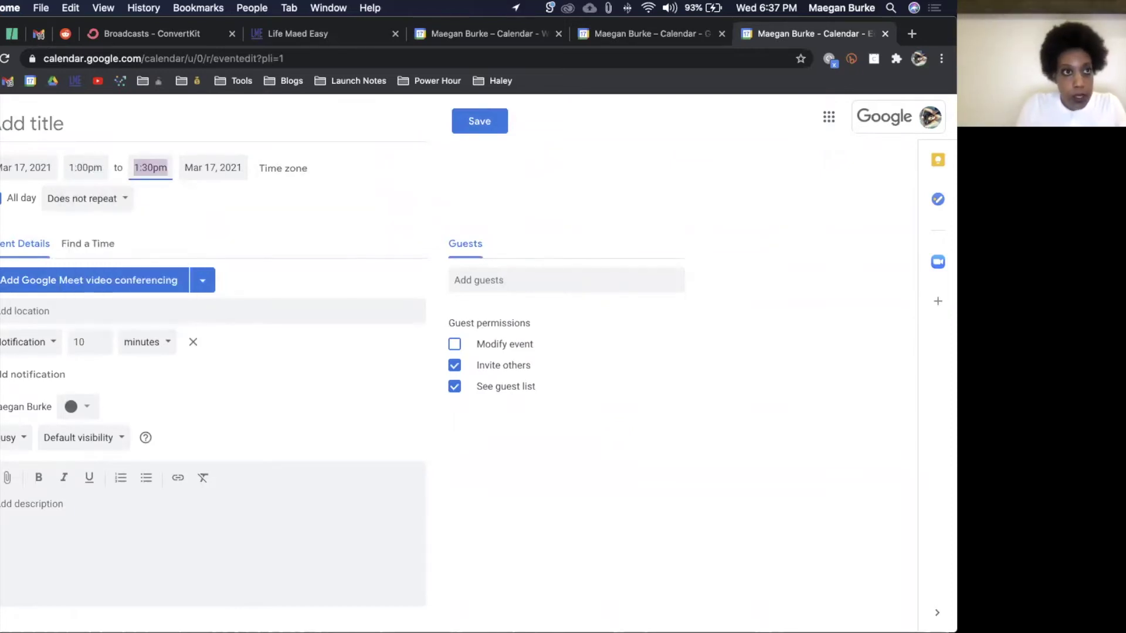
{"action": "left_click", "coordinate": [259, 205]}
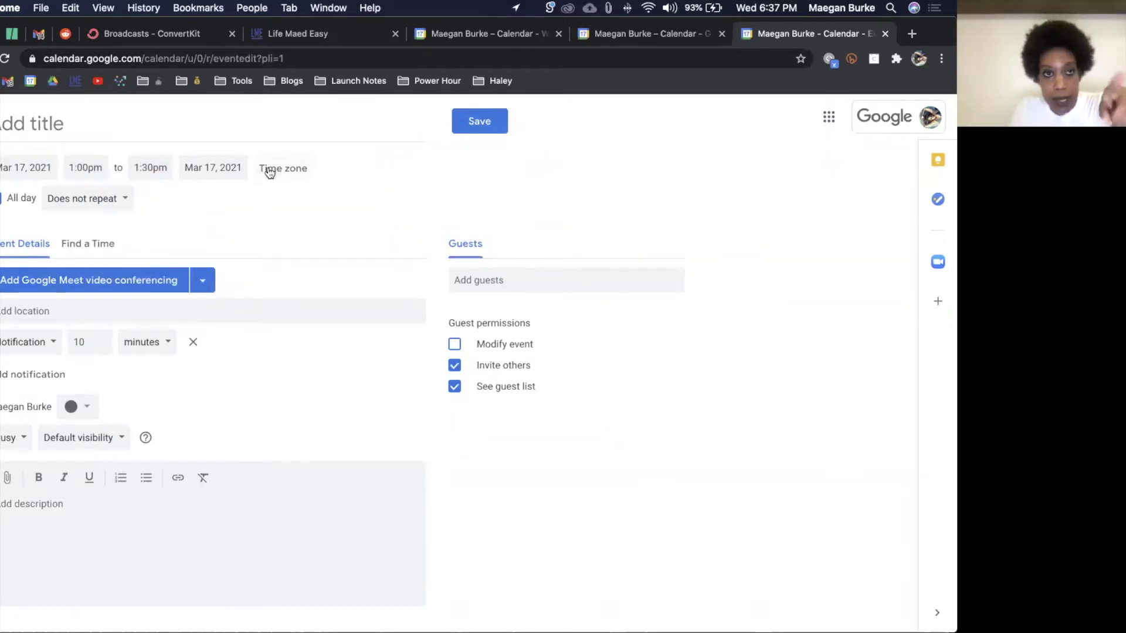
Step: Set the event's time zone to Eastern Time - New York
{"action": "left_click", "coordinate": [275, 168]}
{"action": "left_click", "coordinate": [419, 351]}
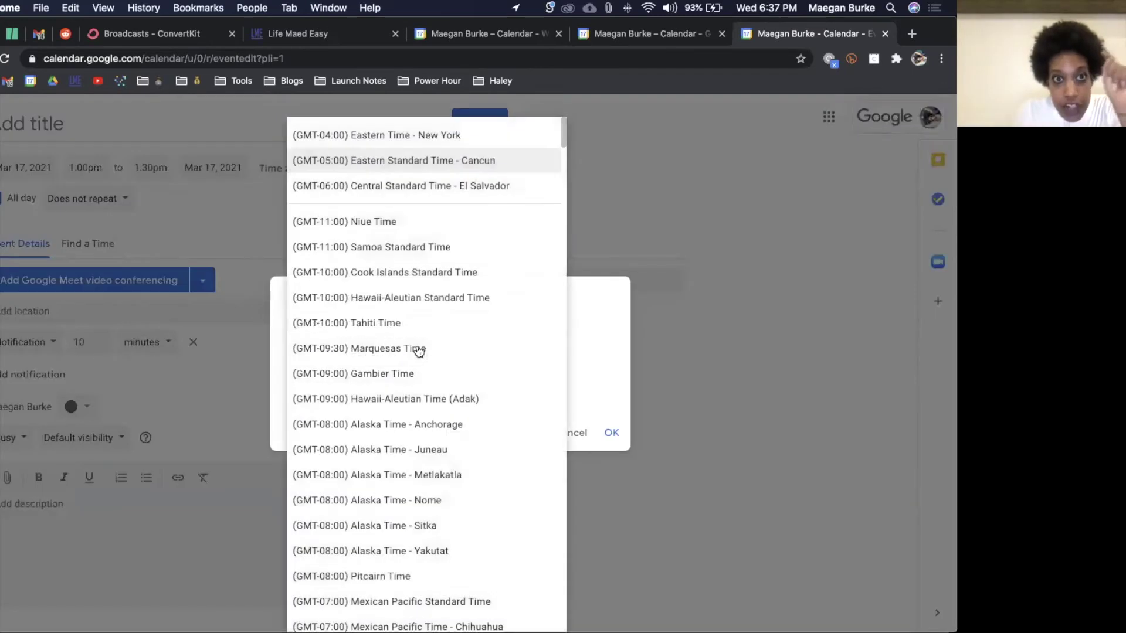
{"action": "left_click", "coordinate": [451, 137]}
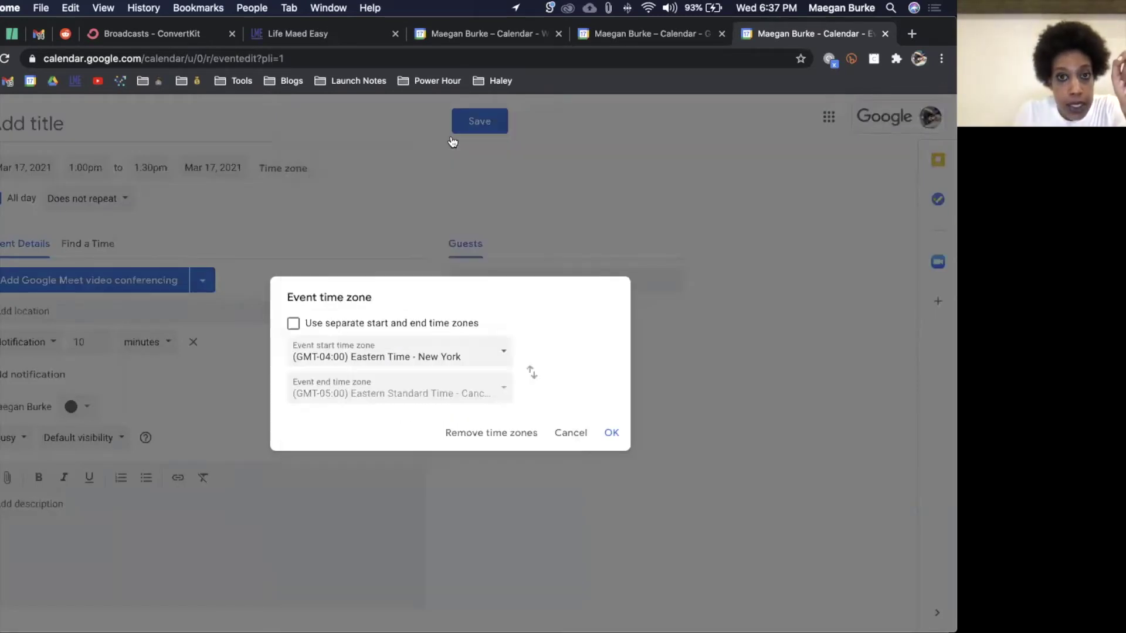
{"action": "left_click", "coordinate": [610, 434]}
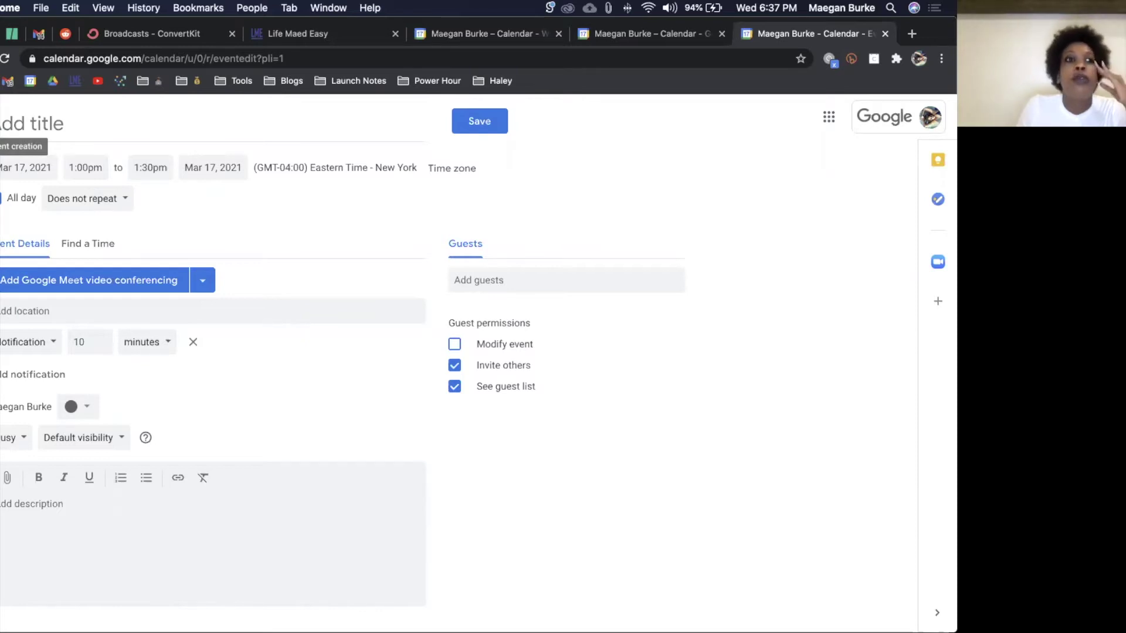
Step: Cancel leaving the editor, keep the draft, and reopen the time zone settings to verify them
{"action": "left_click", "coordinate": [2, 123]}
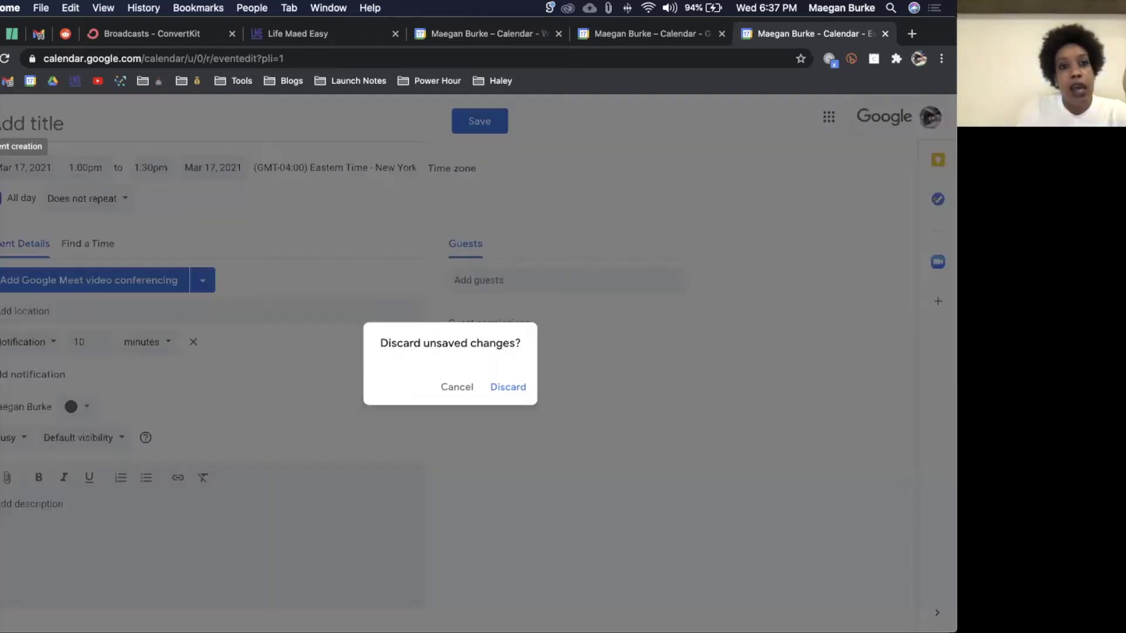
{"action": "left_click", "coordinate": [458, 388]}
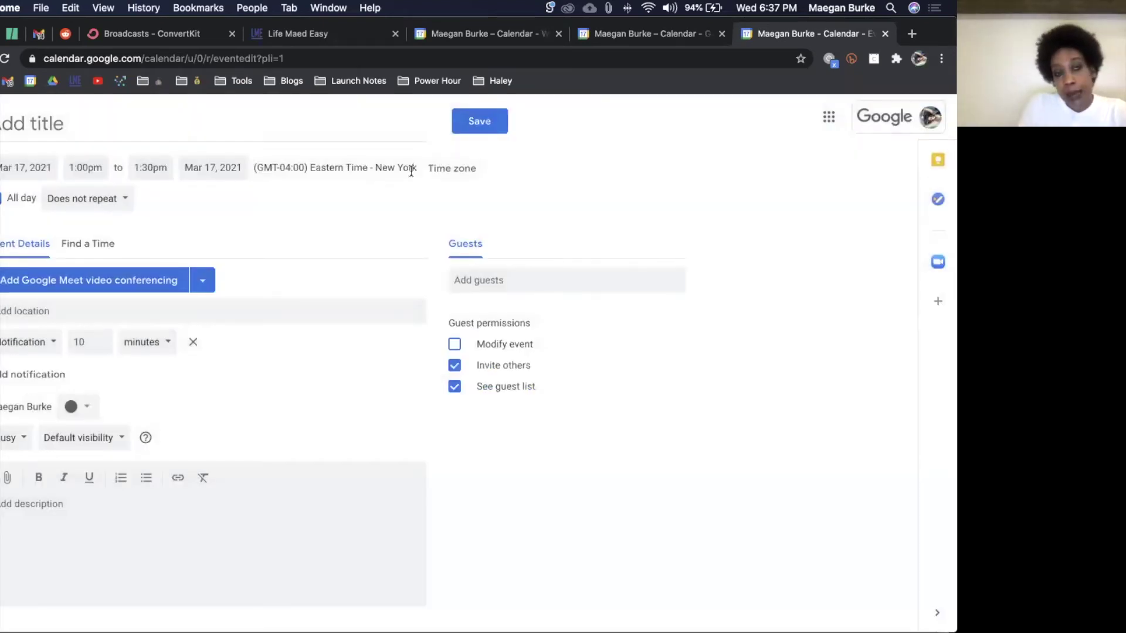
{"action": "left_click", "coordinate": [470, 170]}
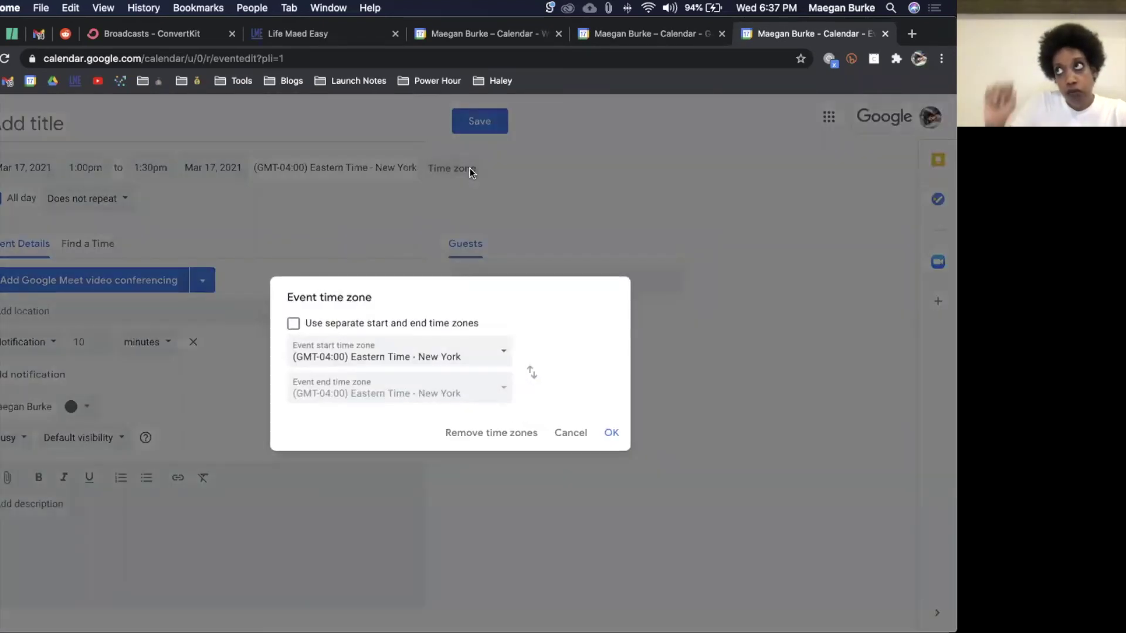
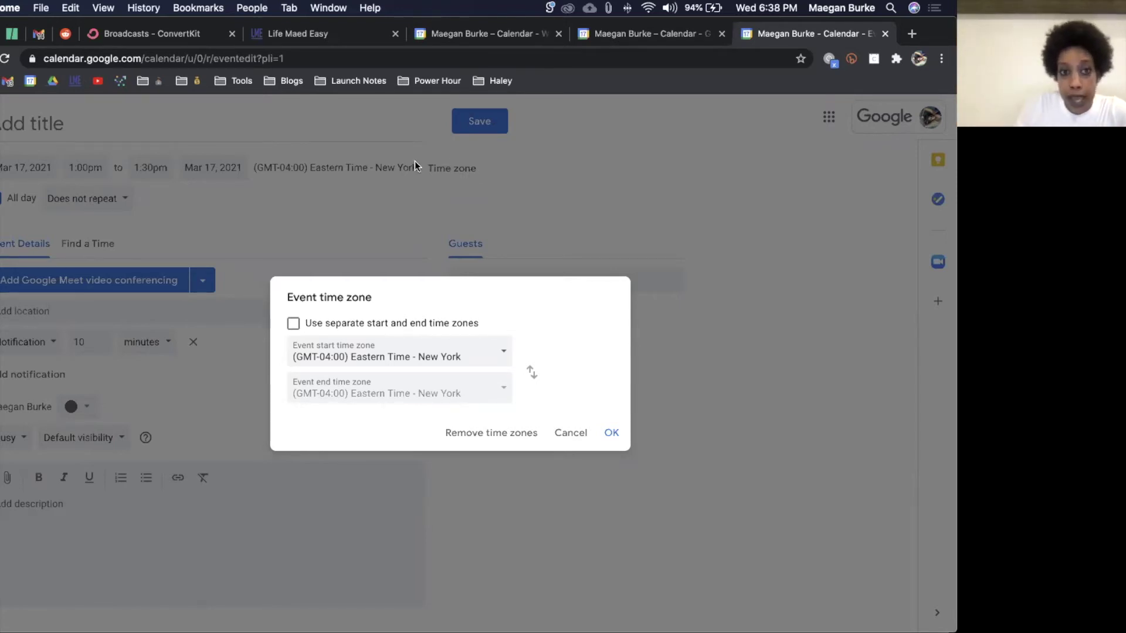
Step: Allow separate start and end time zones, leaving both zone lists unchanged
{"action": "left_click", "coordinate": [436, 346]}
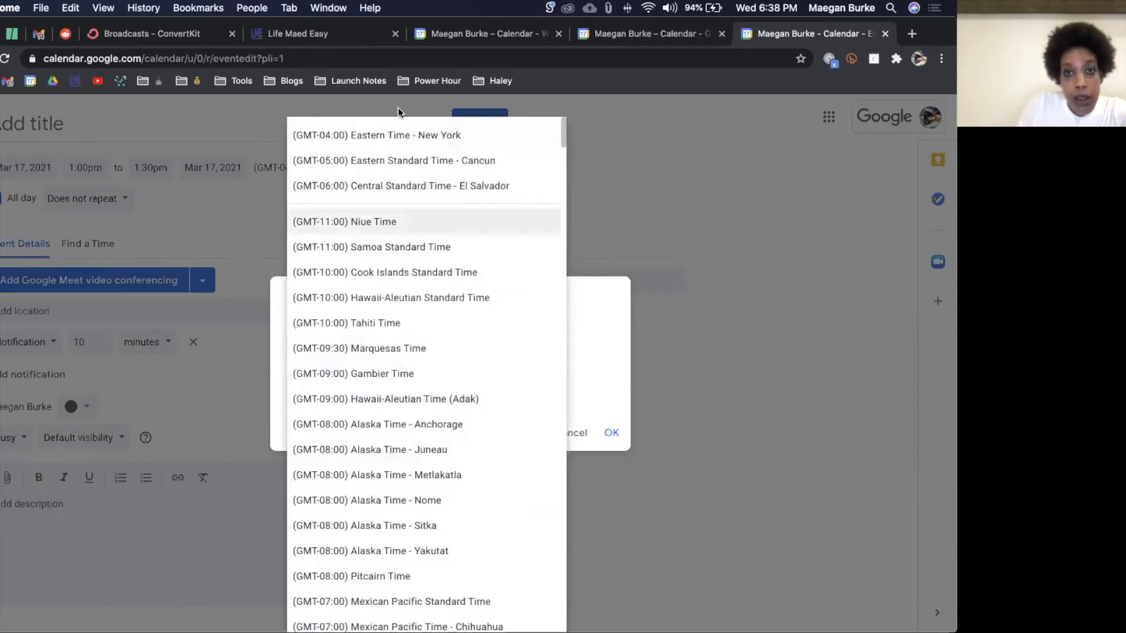
{"action": "left_click", "coordinate": [616, 370]}
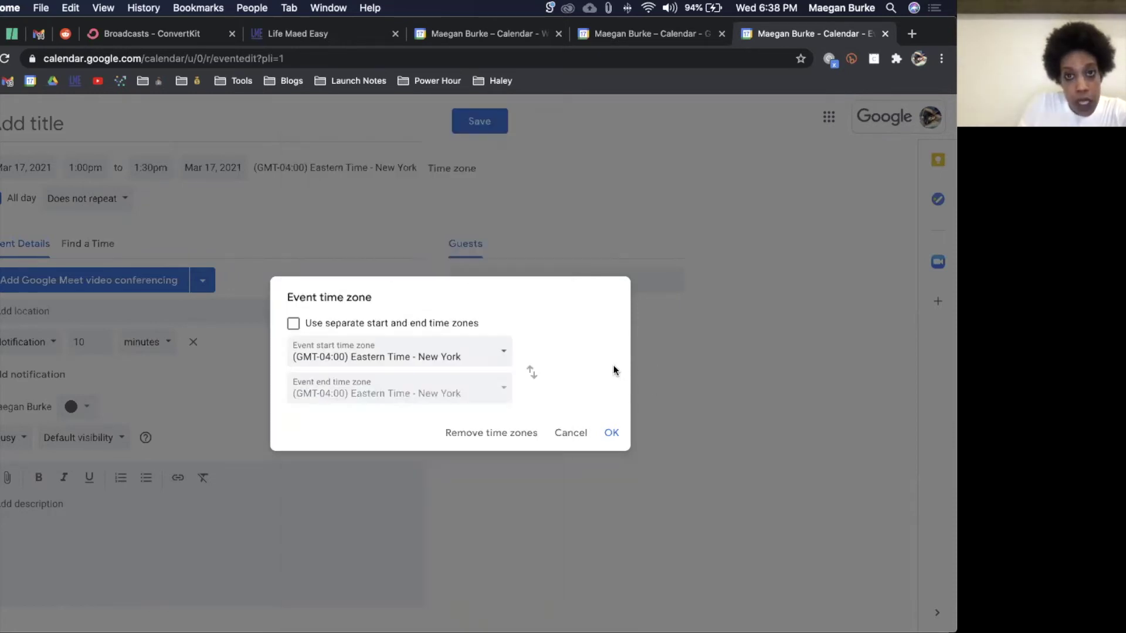
{"action": "left_click", "coordinate": [353, 323]}
{"action": "left_click", "coordinate": [420, 391]}
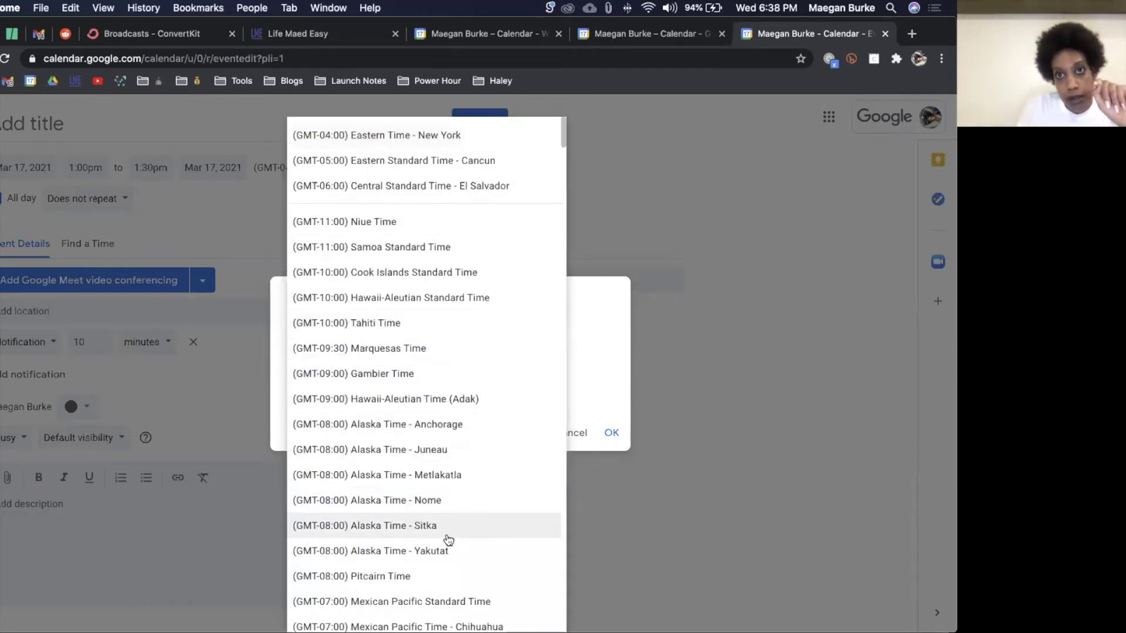
{"action": "left_click", "coordinate": [589, 347]}
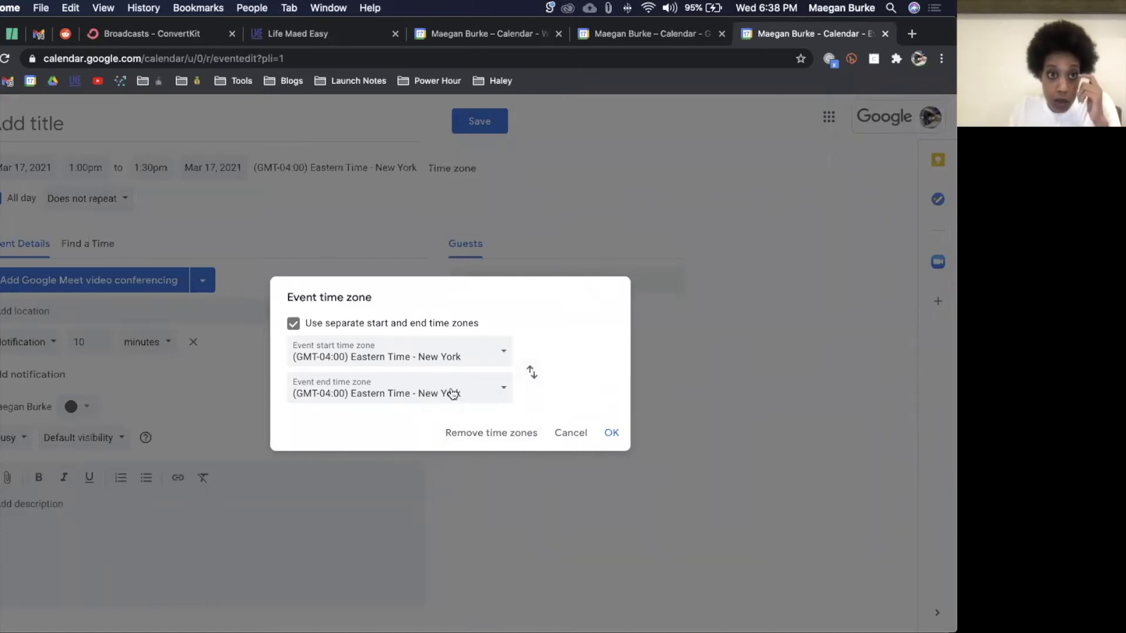
Step: Cancel the time zone changes and discard the unsaved event draft
{"action": "left_click", "coordinate": [574, 435]}
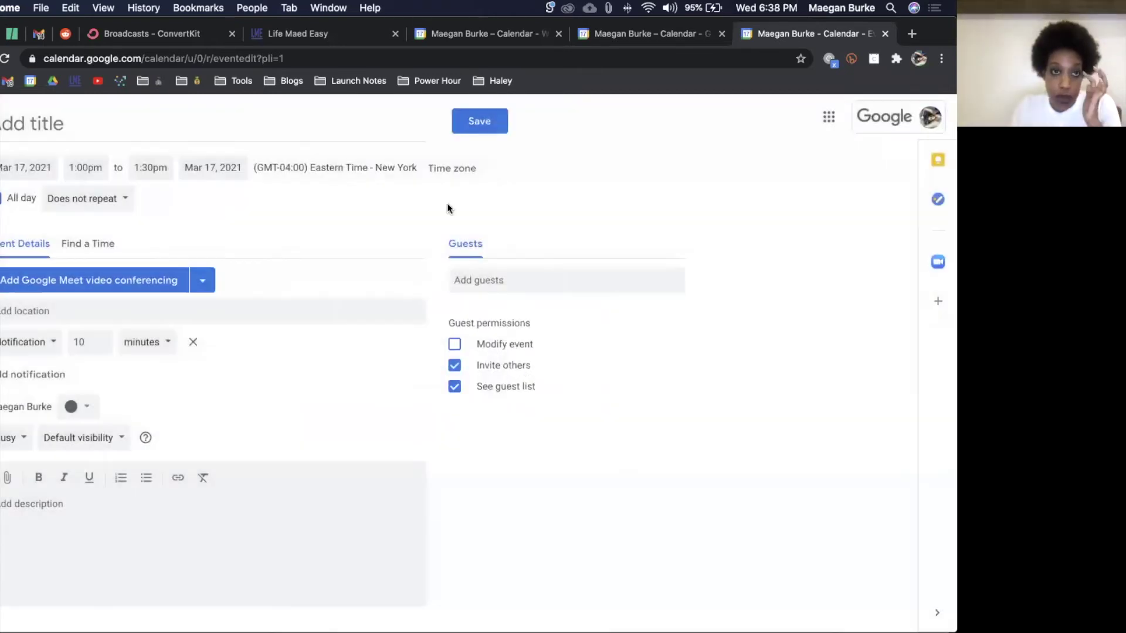
{"action": "key", "text": "Escape"}
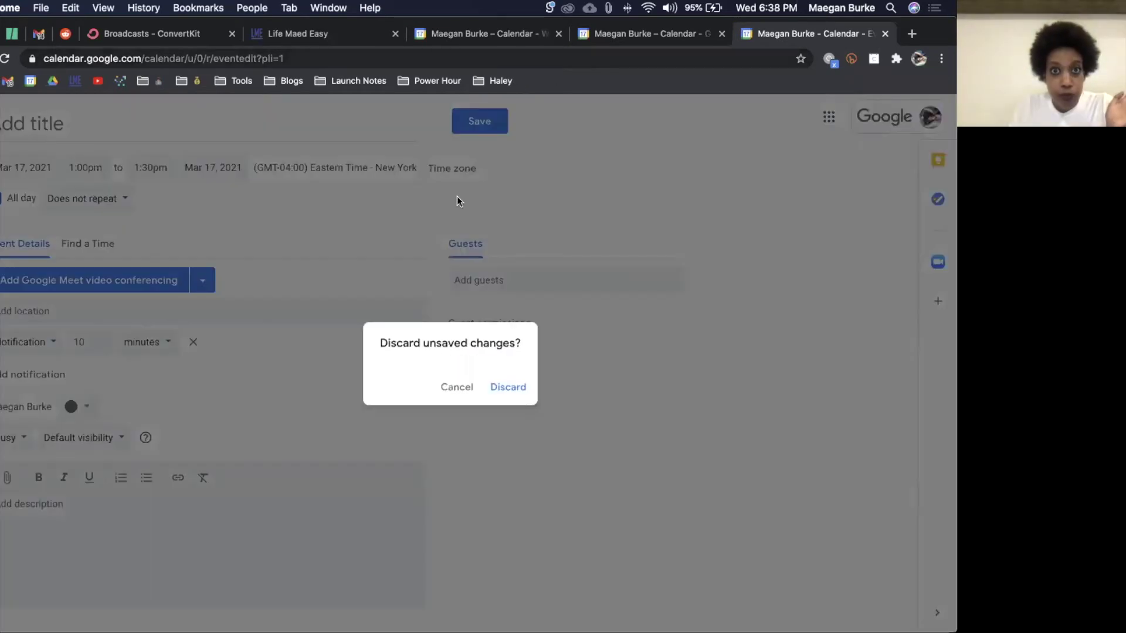
{"action": "left_click", "coordinate": [507, 386]}
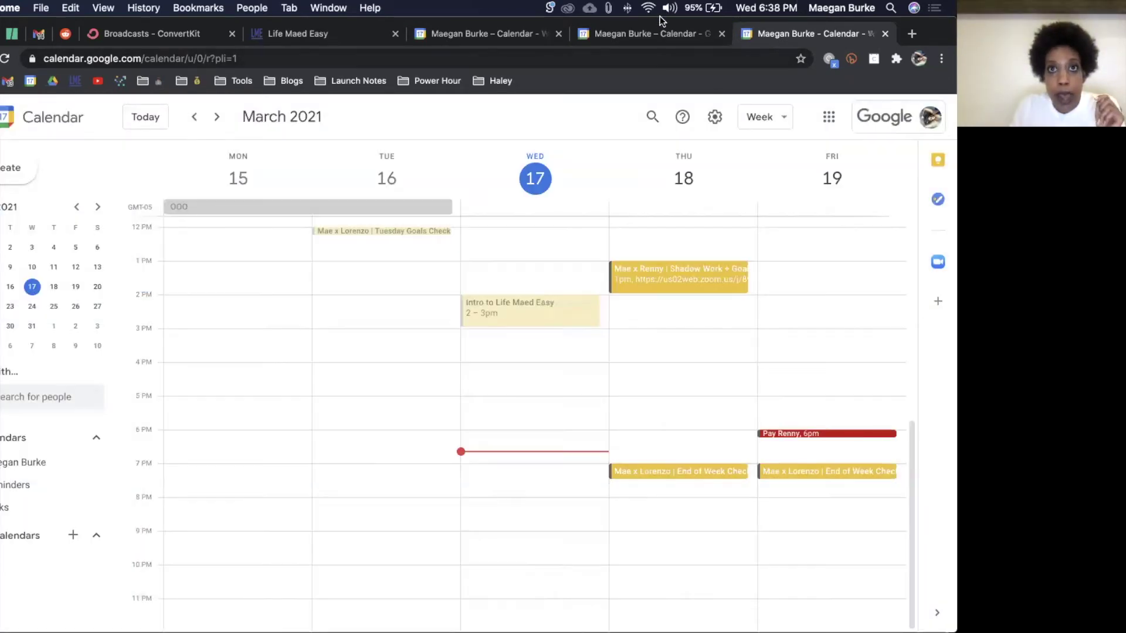
Step: In Settings, scroll to Event settings and view the Default duration choices (currently 30 minutes)
{"action": "left_click", "coordinate": [660, 33]}
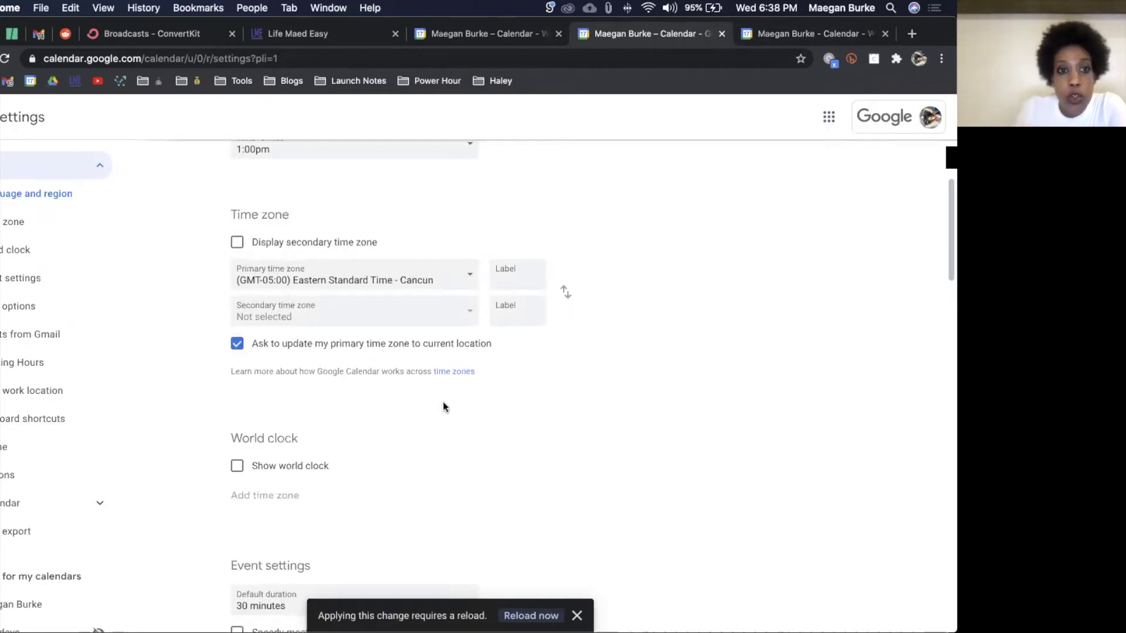
{"action": "scroll", "coordinate": [443, 405], "scroll_direction": "down", "scroll_amount": 2}
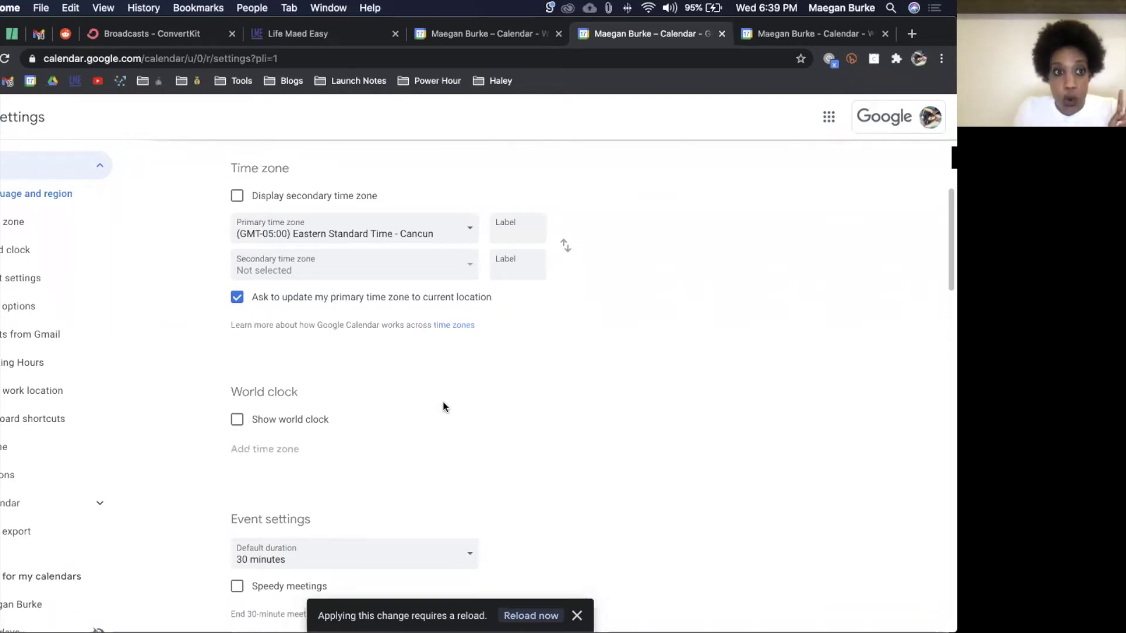
{"action": "scroll", "coordinate": [442, 402], "scroll_direction": "down", "scroll_amount": 2}
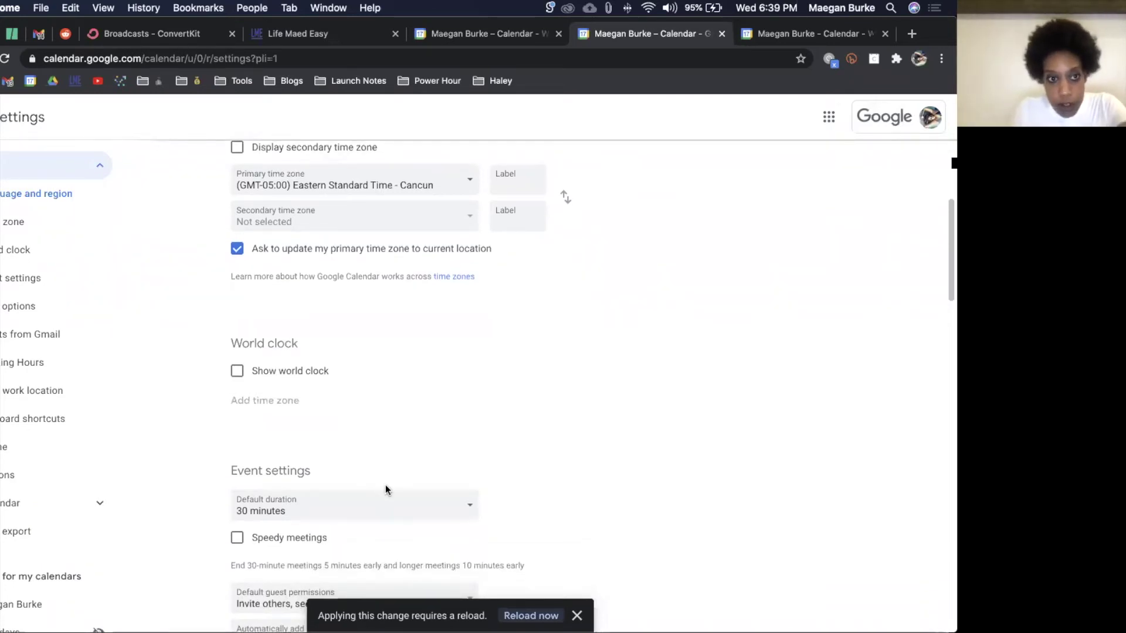
{"action": "scroll", "coordinate": [385, 484], "scroll_direction": "down", "scroll_amount": 3}
{"action": "scroll", "coordinate": [387, 440], "scroll_direction": "down", "scroll_amount": 4}
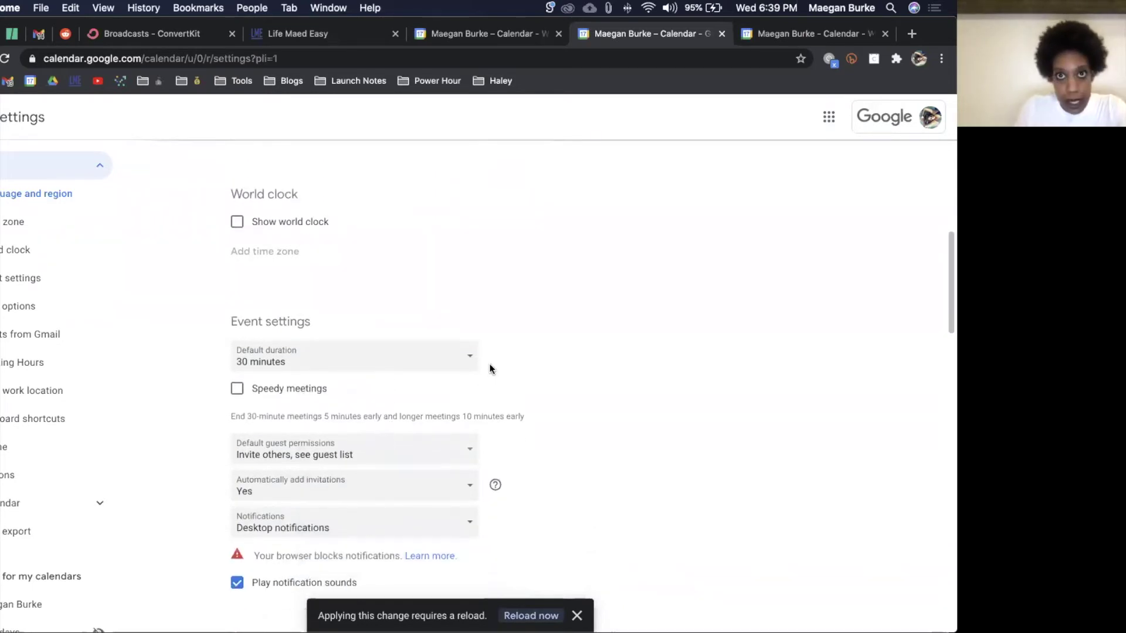
{"action": "left_click", "coordinate": [433, 355]}
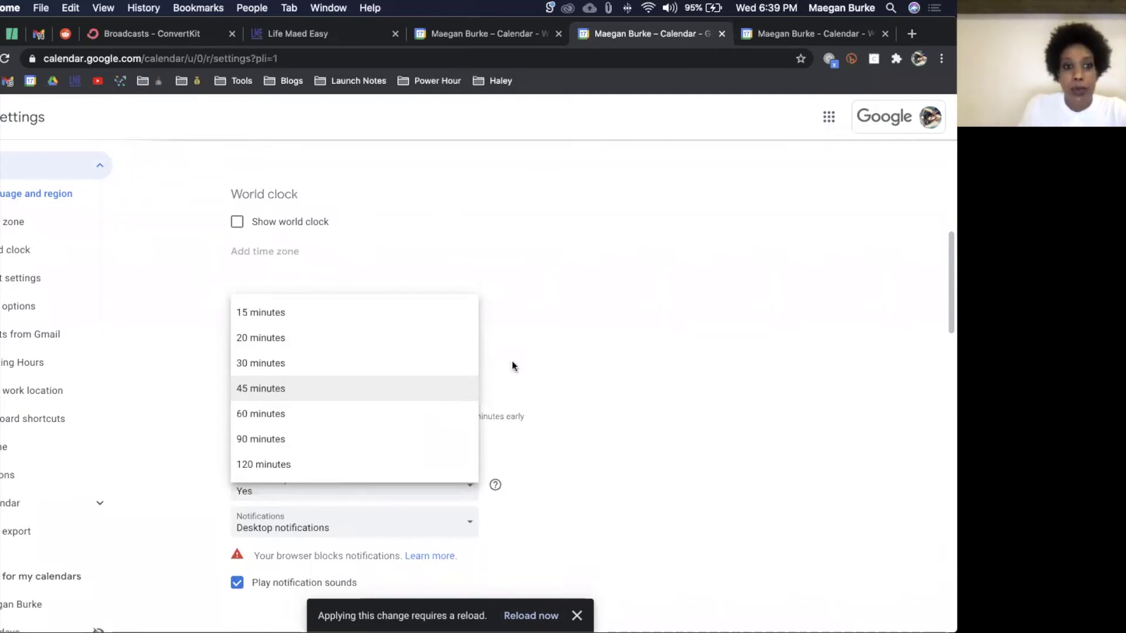
Step: Uncheck Invite others and See guest list in default guest permissions, keeping 30-minute duration
{"action": "left_click", "coordinate": [547, 324]}
{"action": "scroll", "coordinate": [547, 329], "scroll_direction": "down", "scroll_amount": 3}
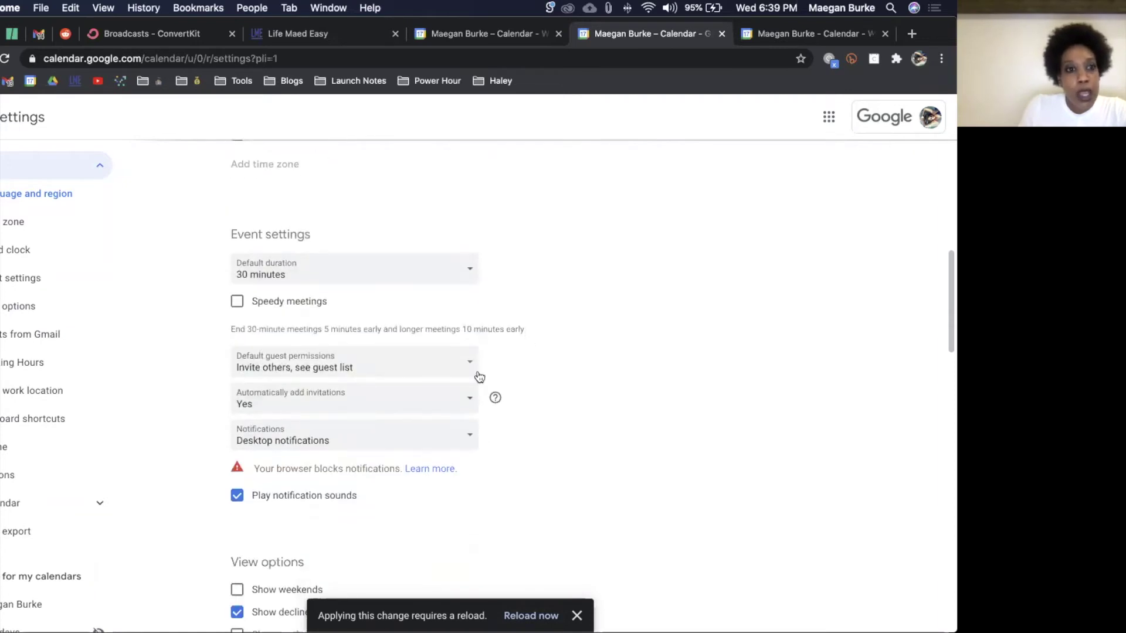
{"action": "left_click", "coordinate": [423, 365]}
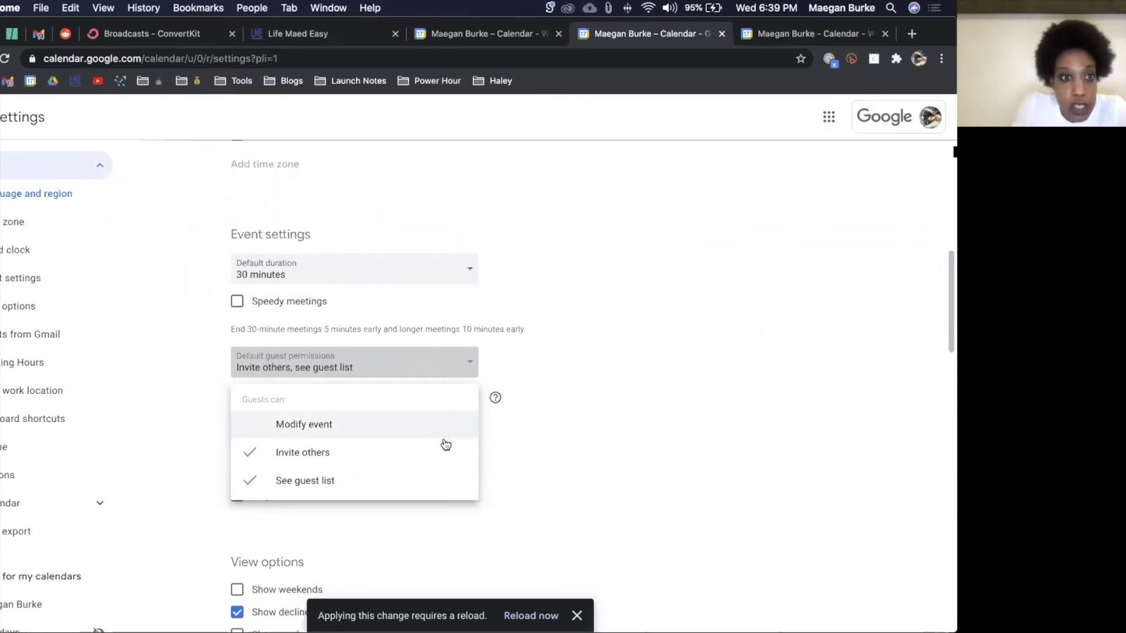
{"action": "left_click", "coordinate": [378, 455]}
{"action": "left_click", "coordinate": [348, 371]}
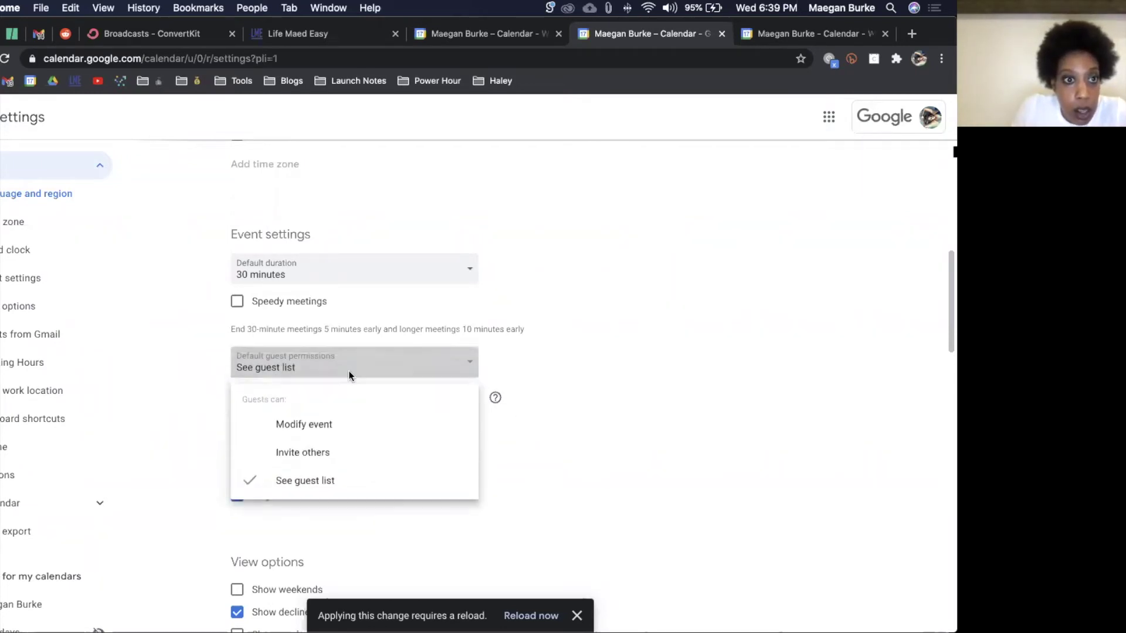
{"action": "left_click", "coordinate": [346, 488]}
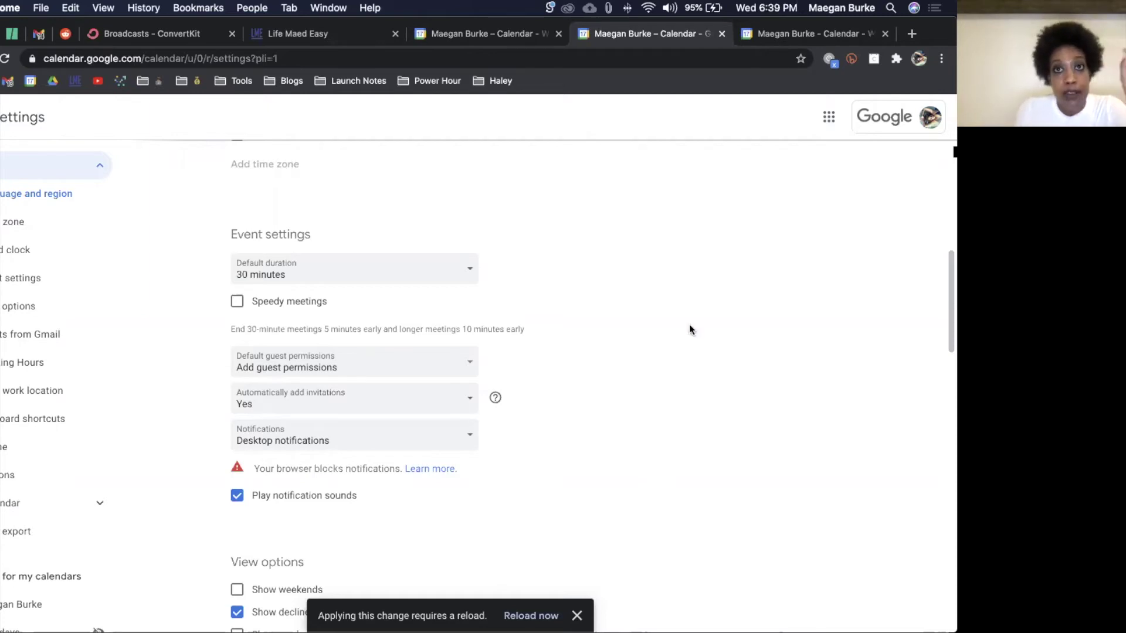
Step: Start a new Wednesday 7pm event in the full editor from the week view
{"action": "left_click", "coordinate": [826, 34]}
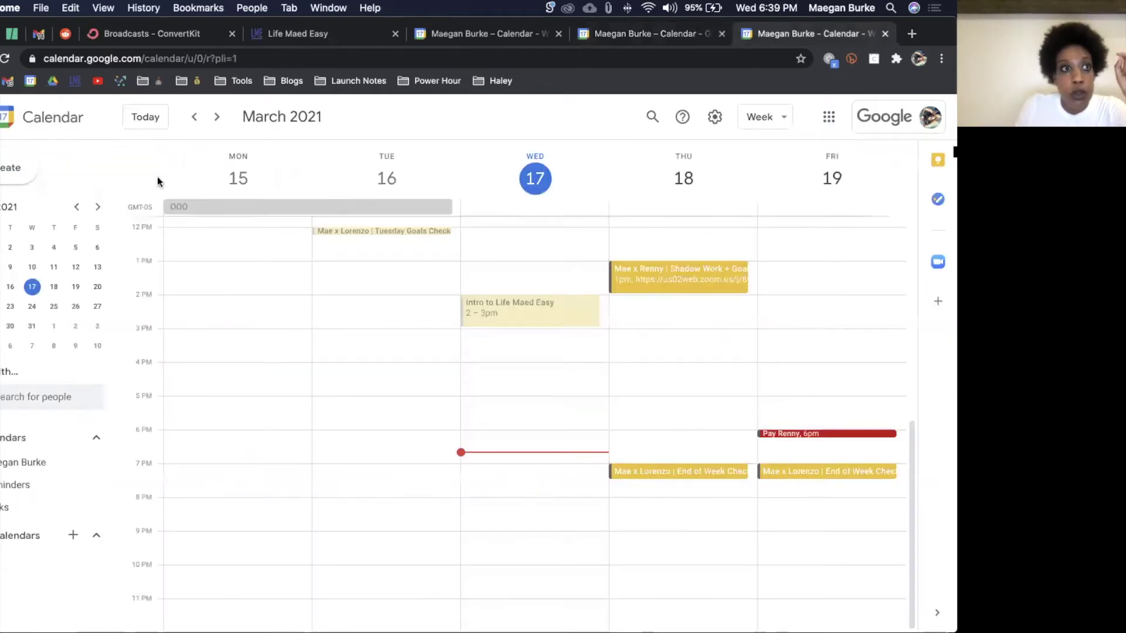
{"action": "left_click", "coordinate": [12, 168]}
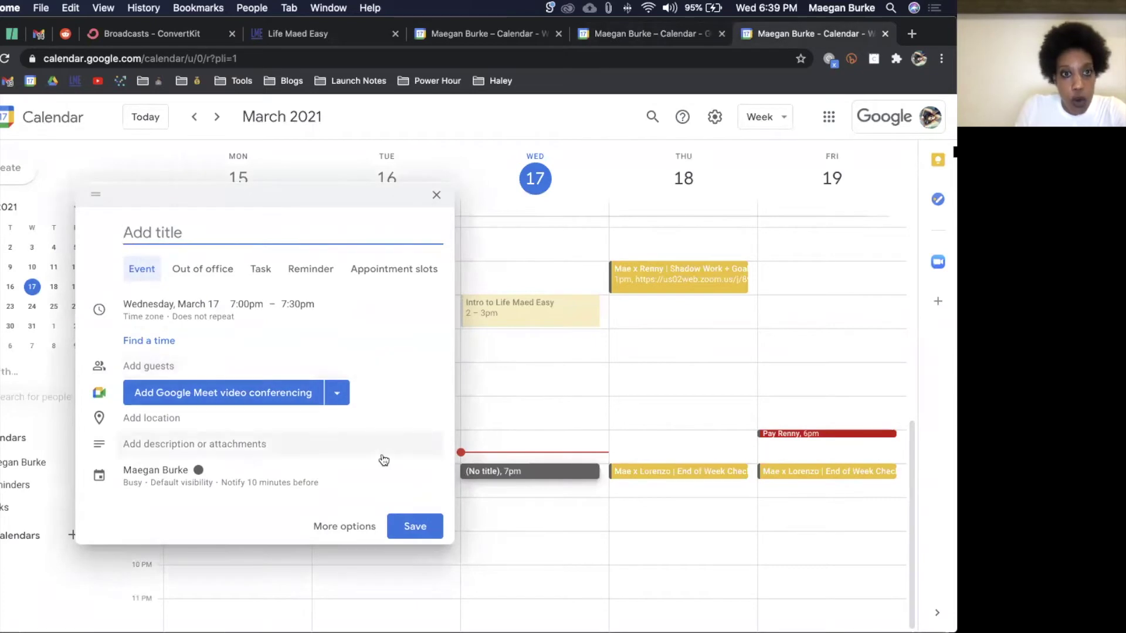
{"action": "left_click", "coordinate": [365, 526]}
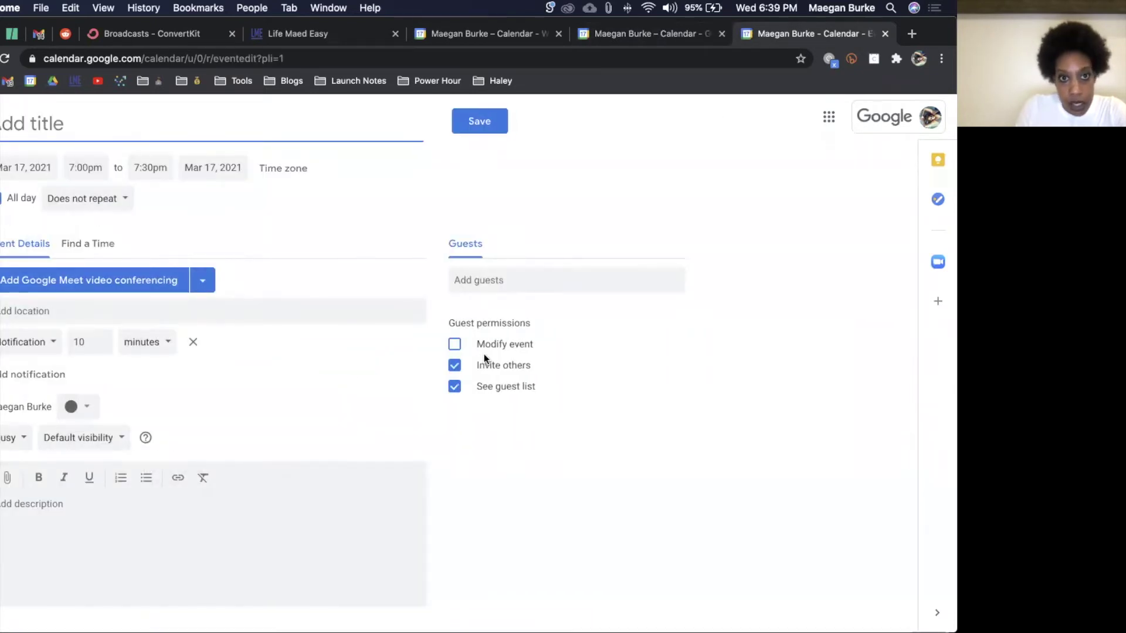
Step: Let guests modify but not invite others or see the list, then discard the event
{"action": "left_click", "coordinate": [456, 366]}
{"action": "left_click", "coordinate": [457, 388]}
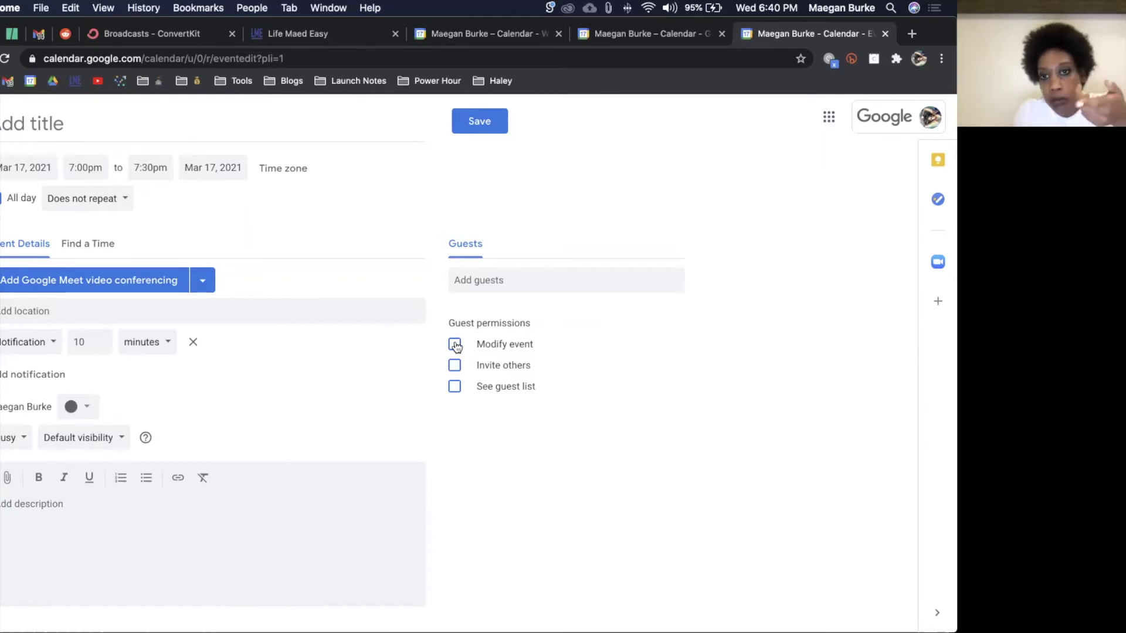
{"action": "left_click", "coordinate": [455, 346]}
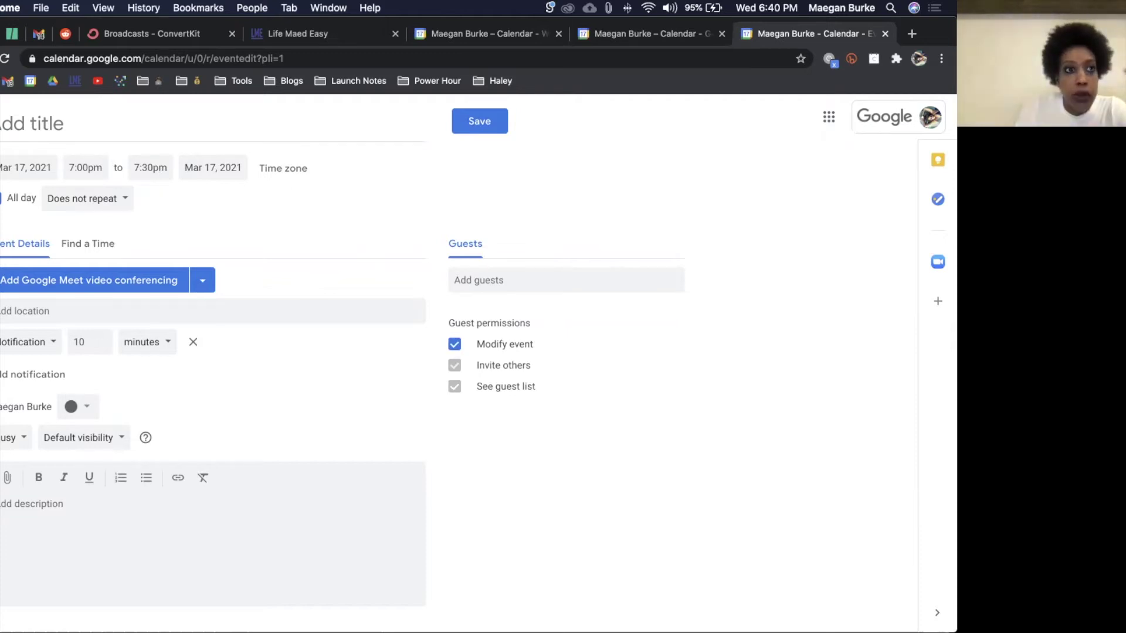
{"action": "key", "text": "Escape"}
{"action": "left_click", "coordinate": [520, 385]}
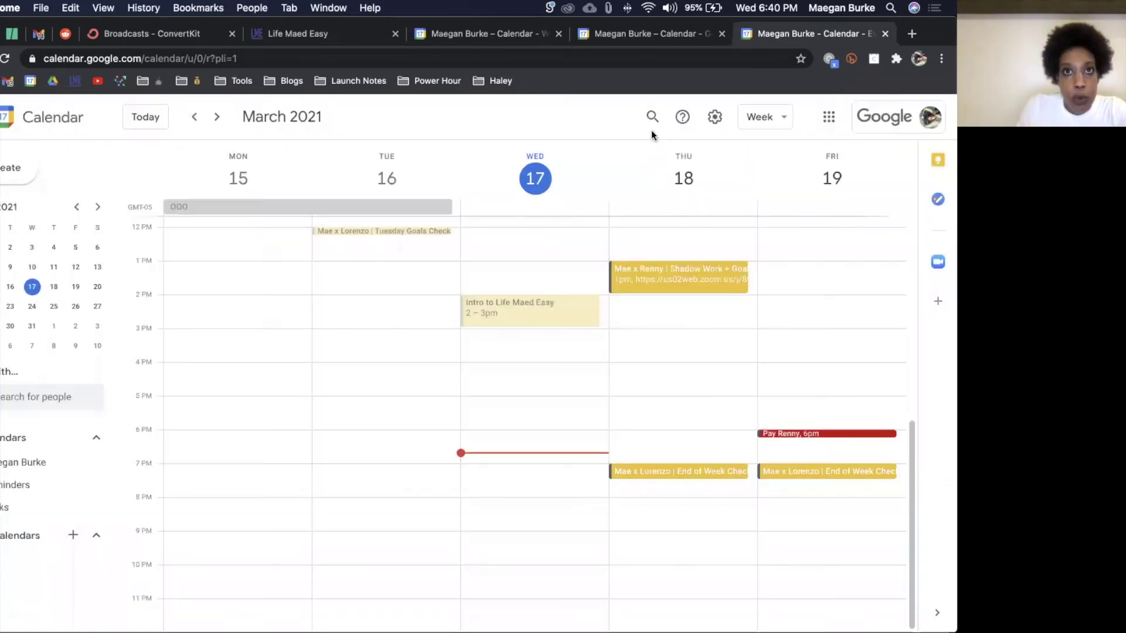
Step: In View options, keep weekends off, hide declined events and show shorter events at 30-minute size
{"action": "left_click", "coordinate": [664, 41]}
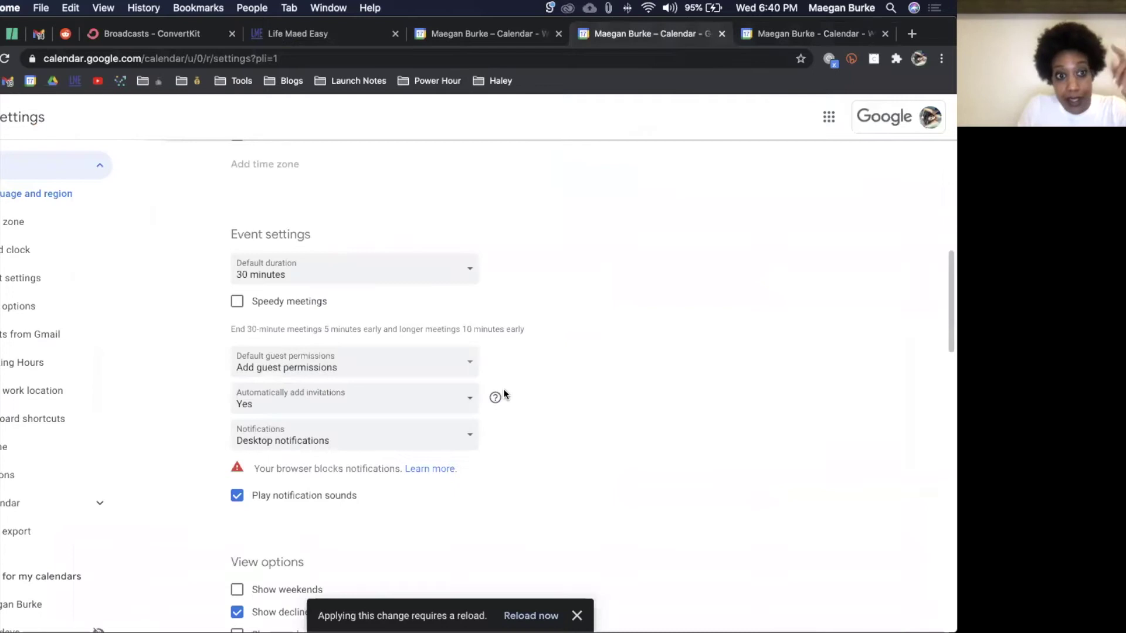
{"action": "scroll", "coordinate": [504, 389], "scroll_direction": "down", "scroll_amount": 2}
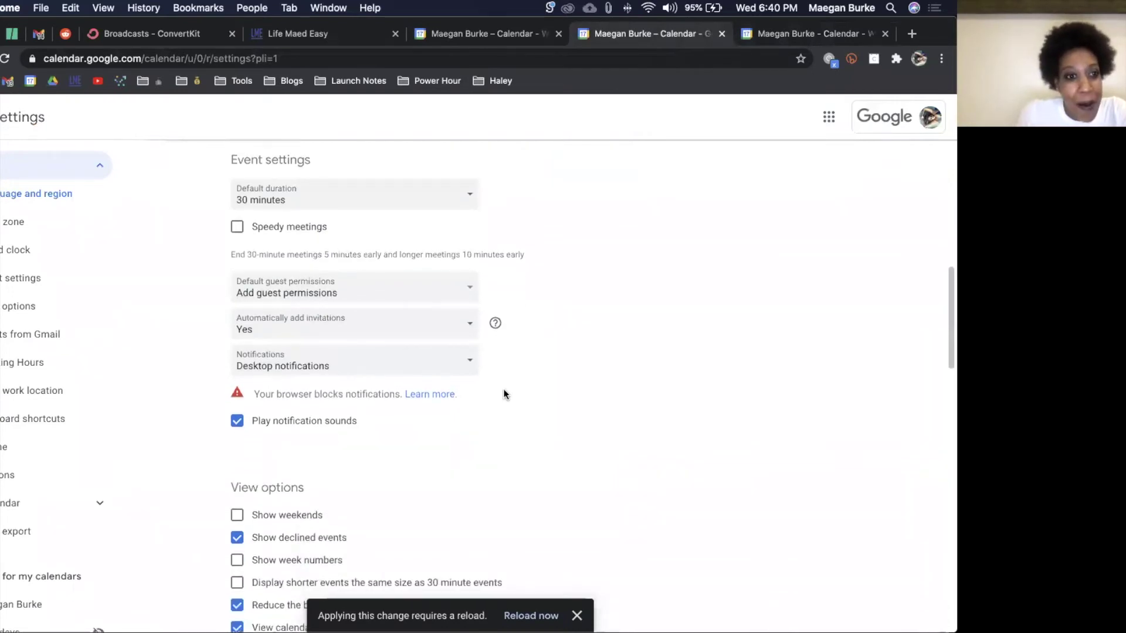
{"action": "scroll", "coordinate": [504, 392], "scroll_direction": "down", "scroll_amount": 1}
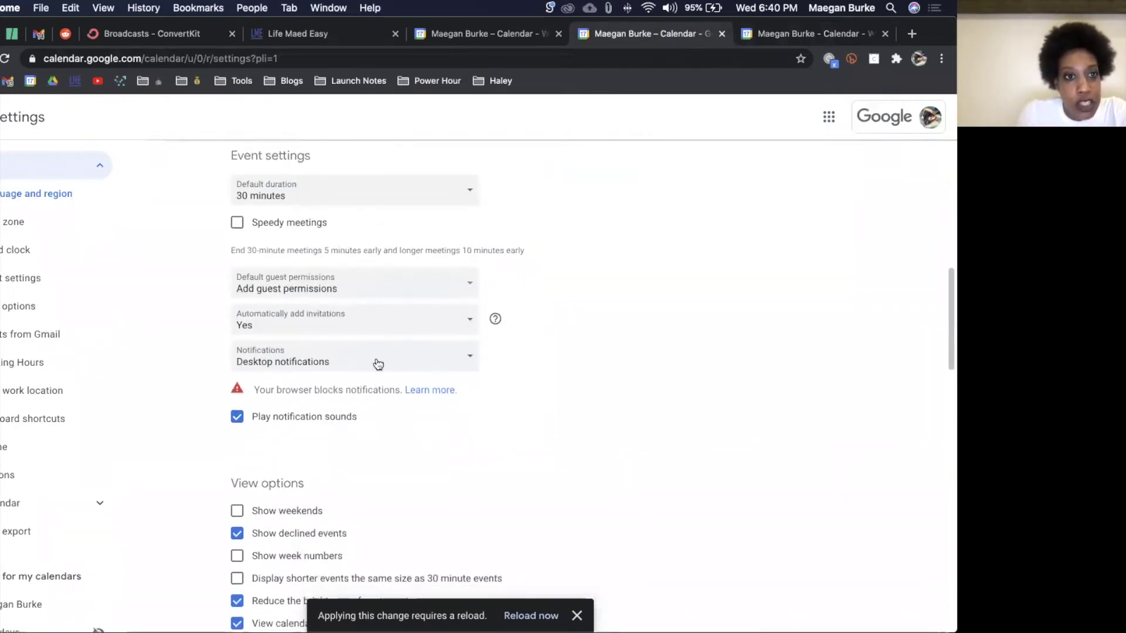
{"action": "scroll", "coordinate": [378, 363], "scroll_direction": "down", "scroll_amount": 5}
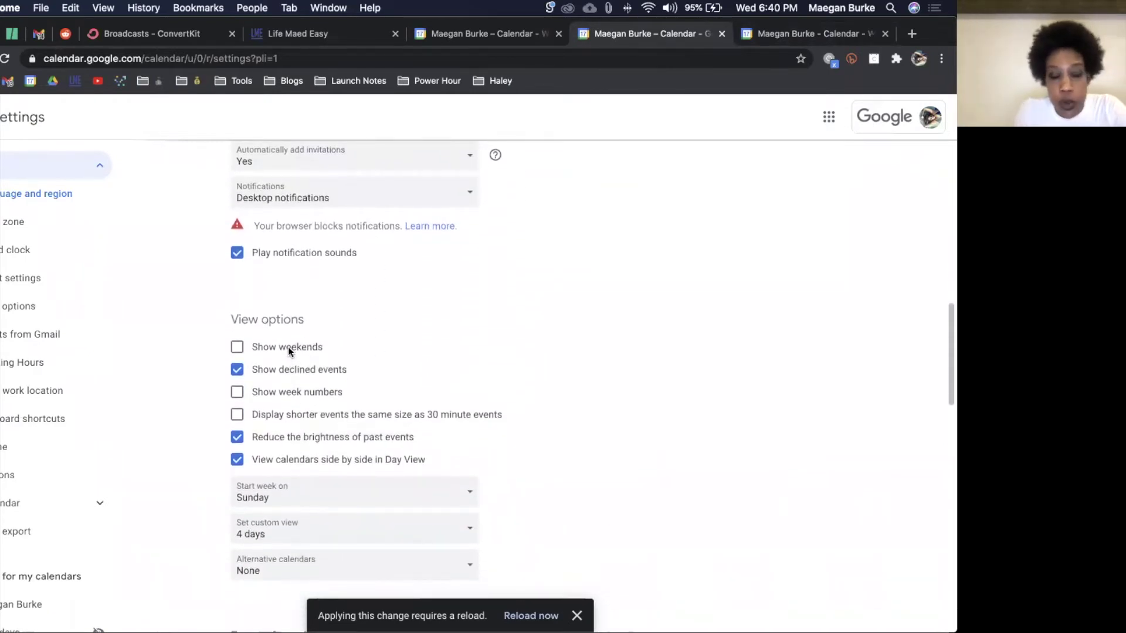
{"action": "left_click", "coordinate": [287, 347]}
{"action": "left_click", "coordinate": [287, 347]}
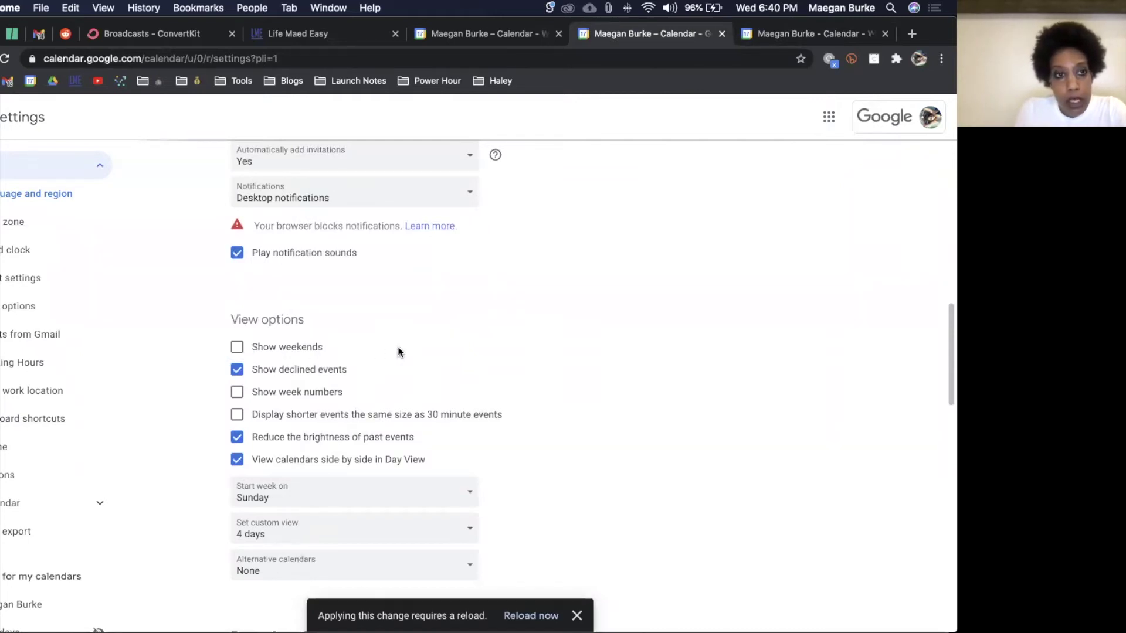
{"action": "scroll", "coordinate": [398, 347], "scroll_direction": "down", "scroll_amount": 2}
{"action": "left_click", "coordinate": [324, 300]}
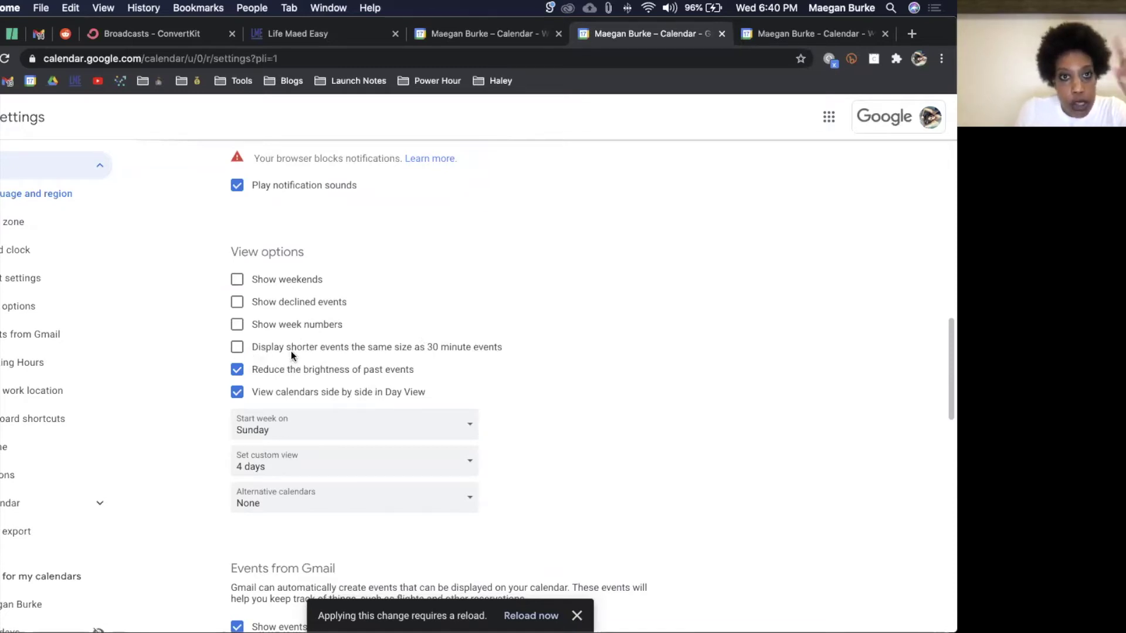
{"action": "left_click", "coordinate": [238, 351]}
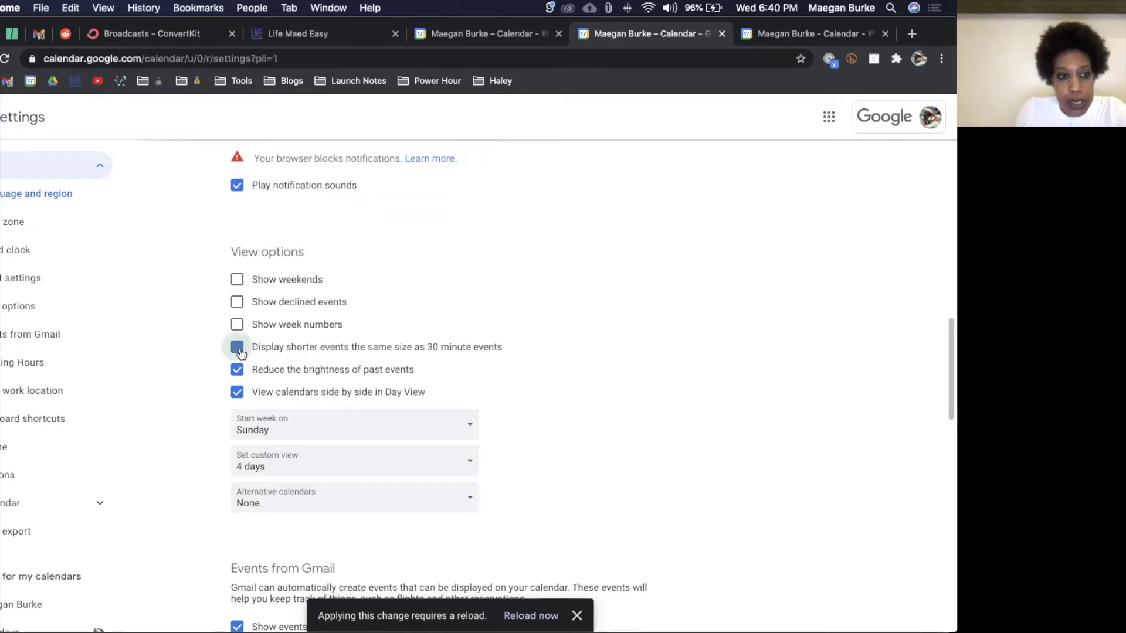
Step: Keep Sunday as the week start and bring up the custom view length choices
{"action": "scroll", "coordinate": [516, 330], "scroll_direction": "down", "scroll_amount": 1}
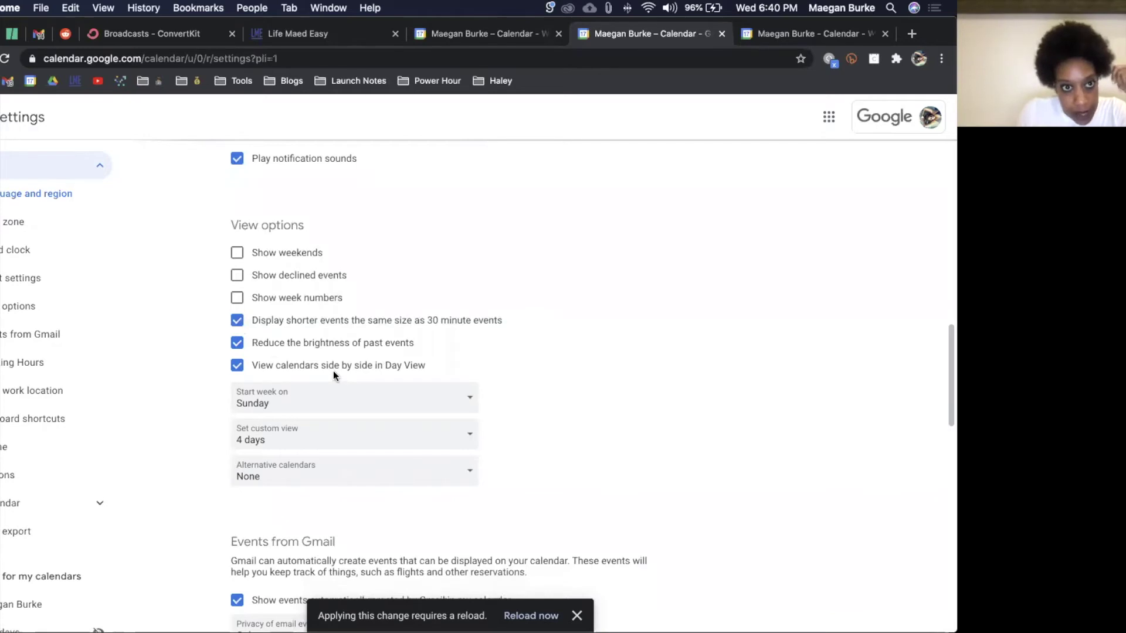
{"action": "scroll", "coordinate": [390, 392], "scroll_direction": "down", "scroll_amount": 3}
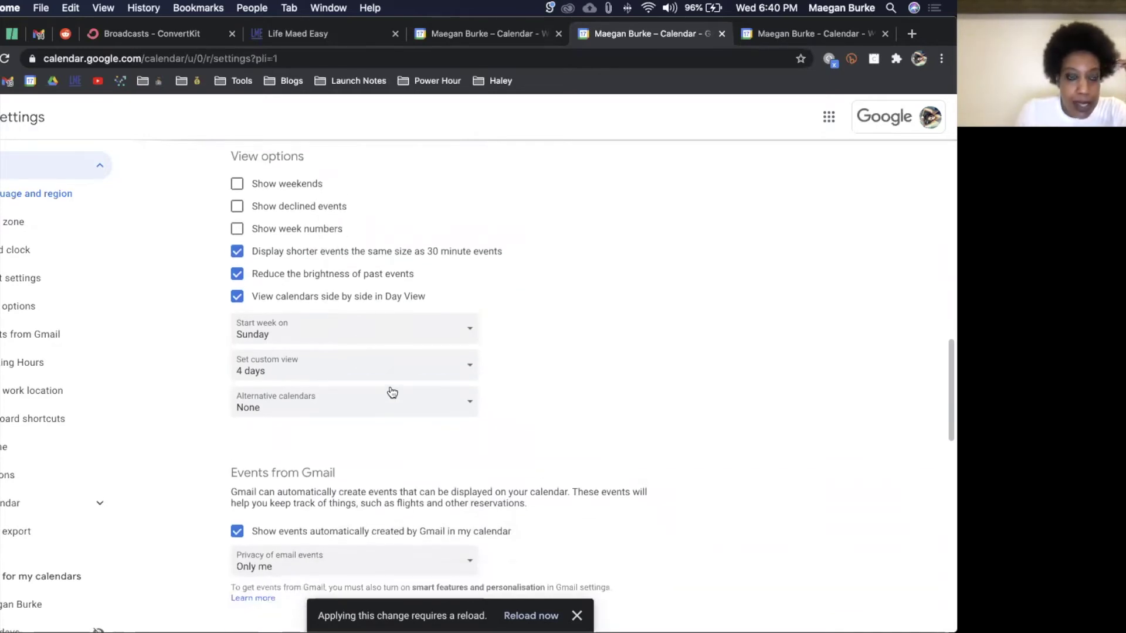
{"action": "left_click", "coordinate": [360, 332]}
{"action": "left_click", "coordinate": [359, 328]}
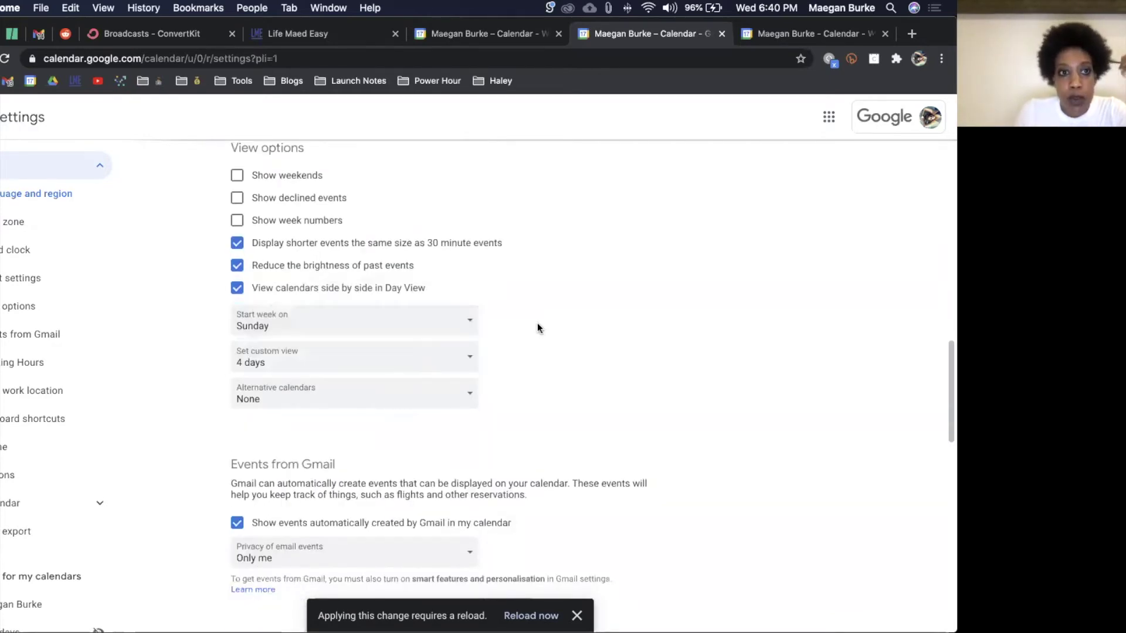
{"action": "left_click", "coordinate": [407, 368]}
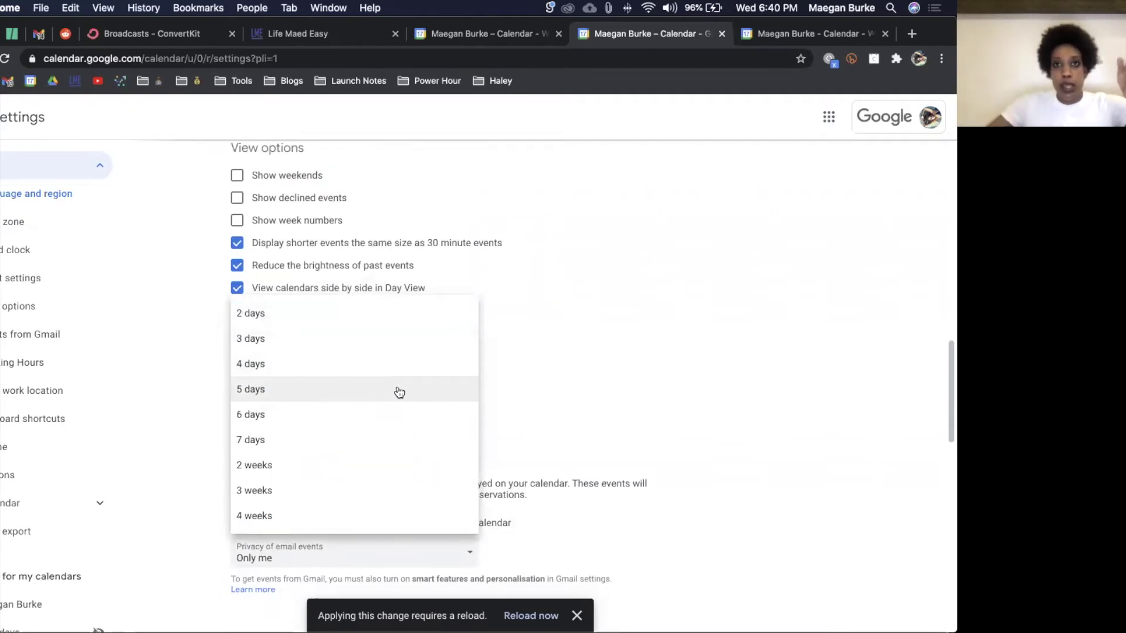
Step: Try the Day and Month views in the calendar's view switcher
{"action": "left_click", "coordinate": [756, 35]}
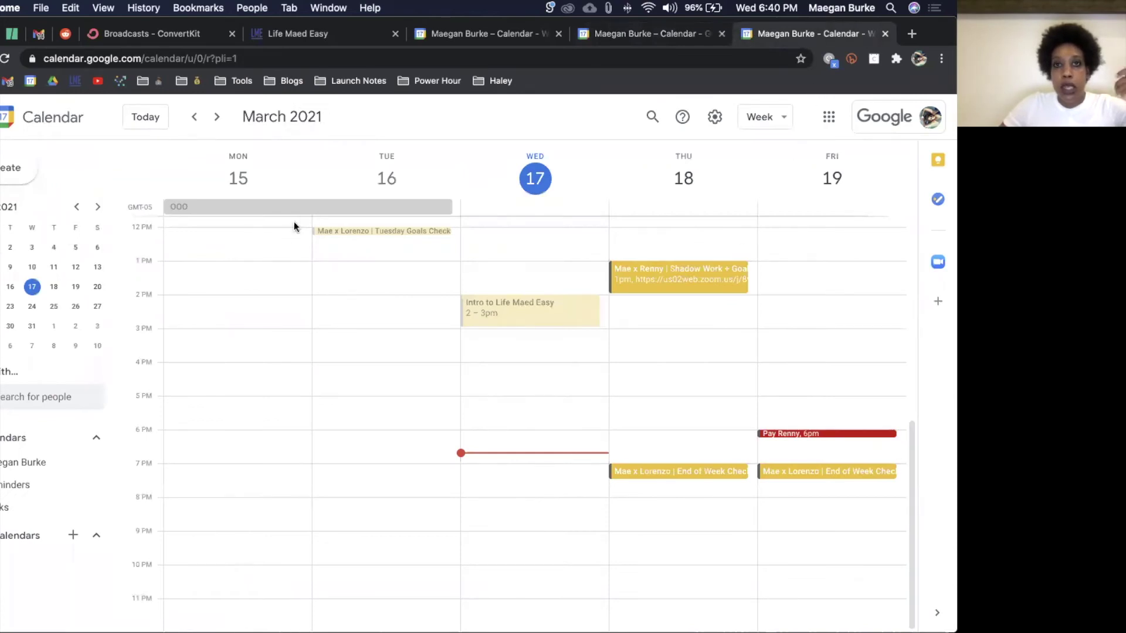
{"action": "left_click", "coordinate": [772, 120]}
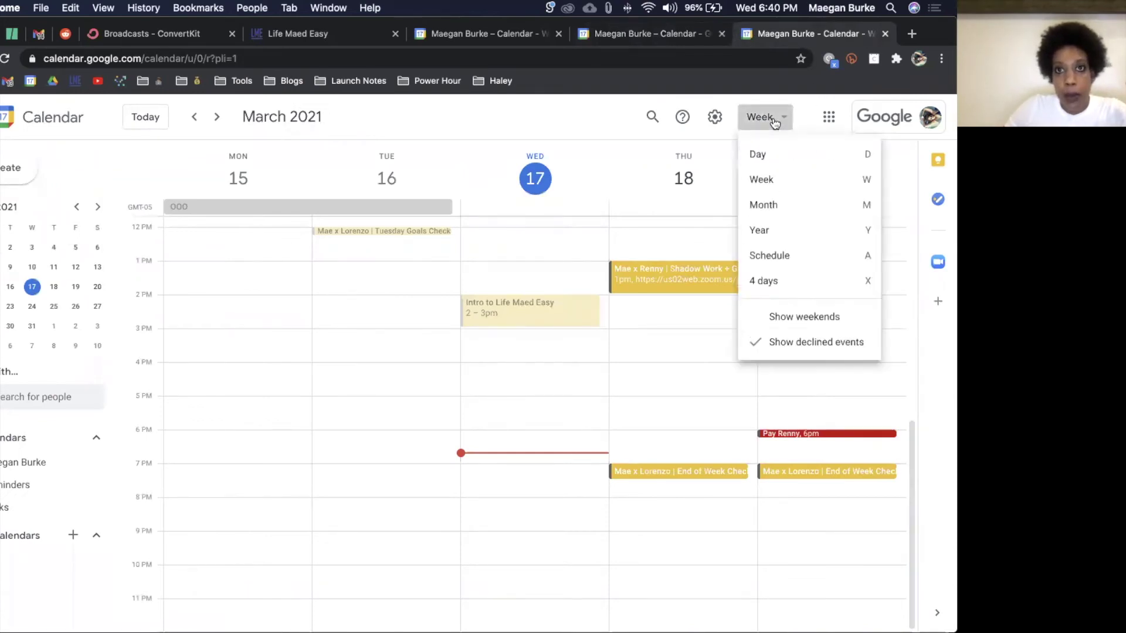
{"action": "left_click", "coordinate": [780, 155]}
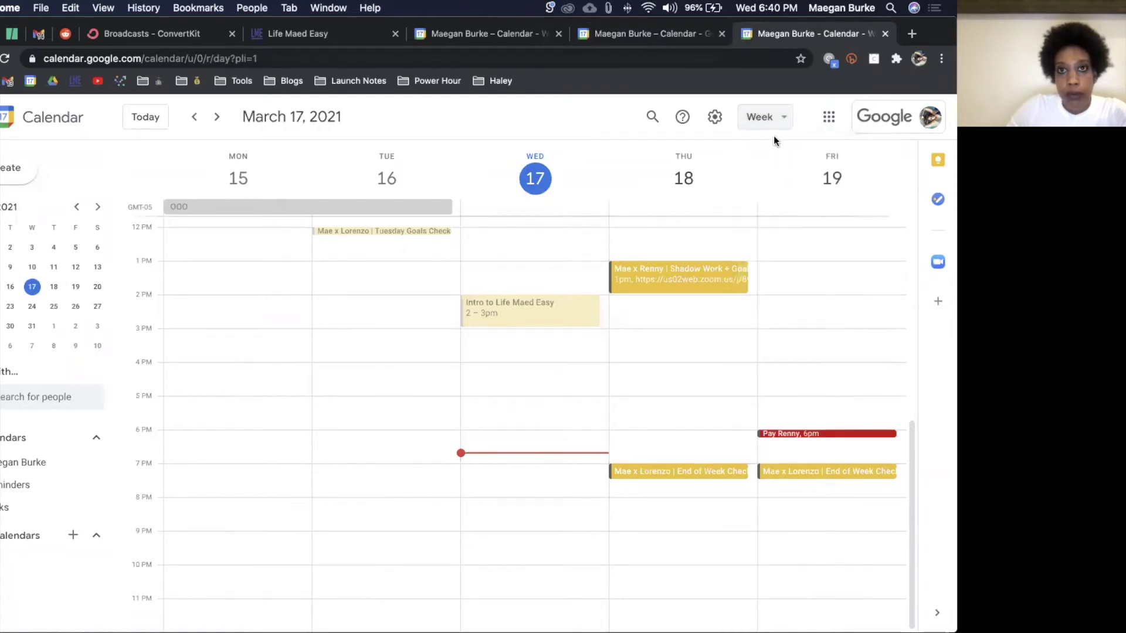
{"action": "left_click", "coordinate": [767, 119]}
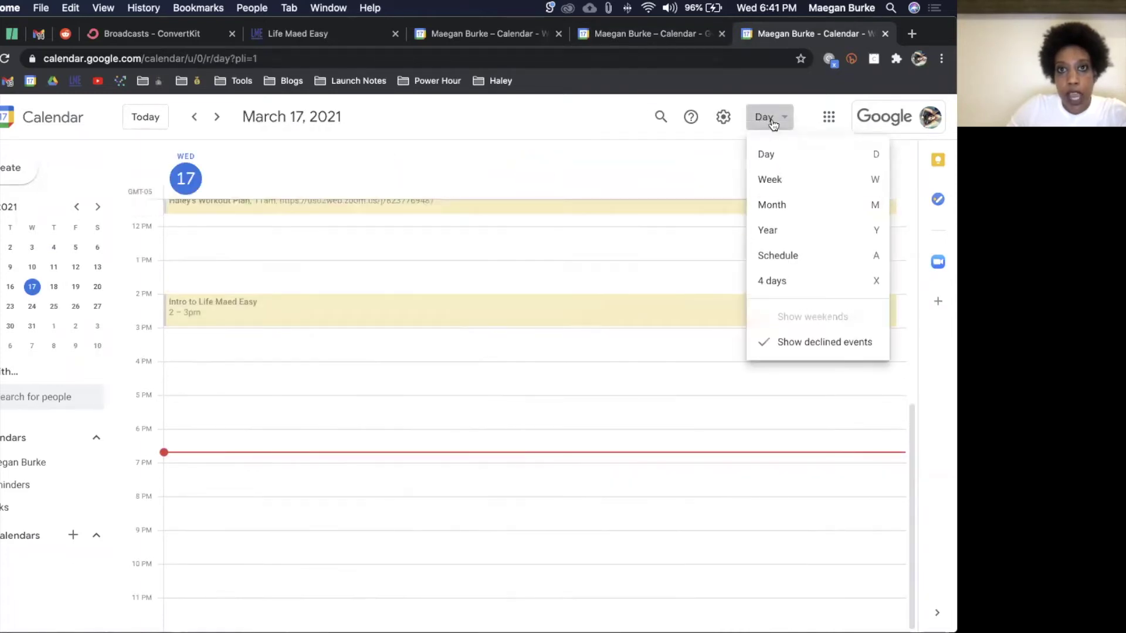
{"action": "left_click", "coordinate": [773, 204]}
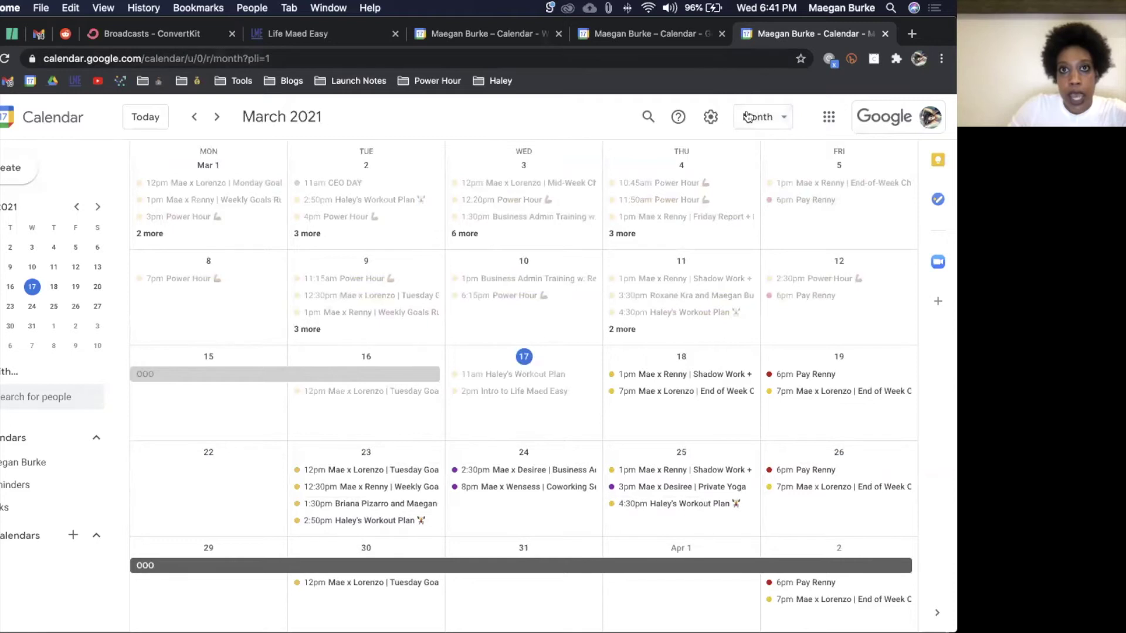
{"action": "left_click", "coordinate": [759, 117]}
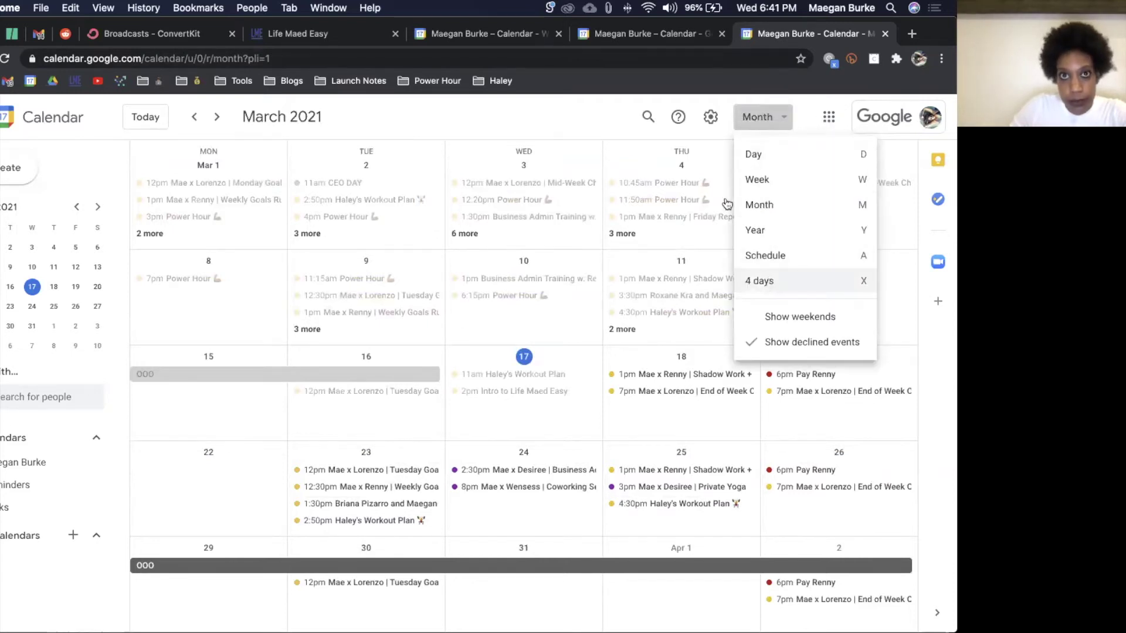
Step: Set the custom view to 5 days and scroll through the remaining settings
{"action": "left_click", "coordinate": [665, 37]}
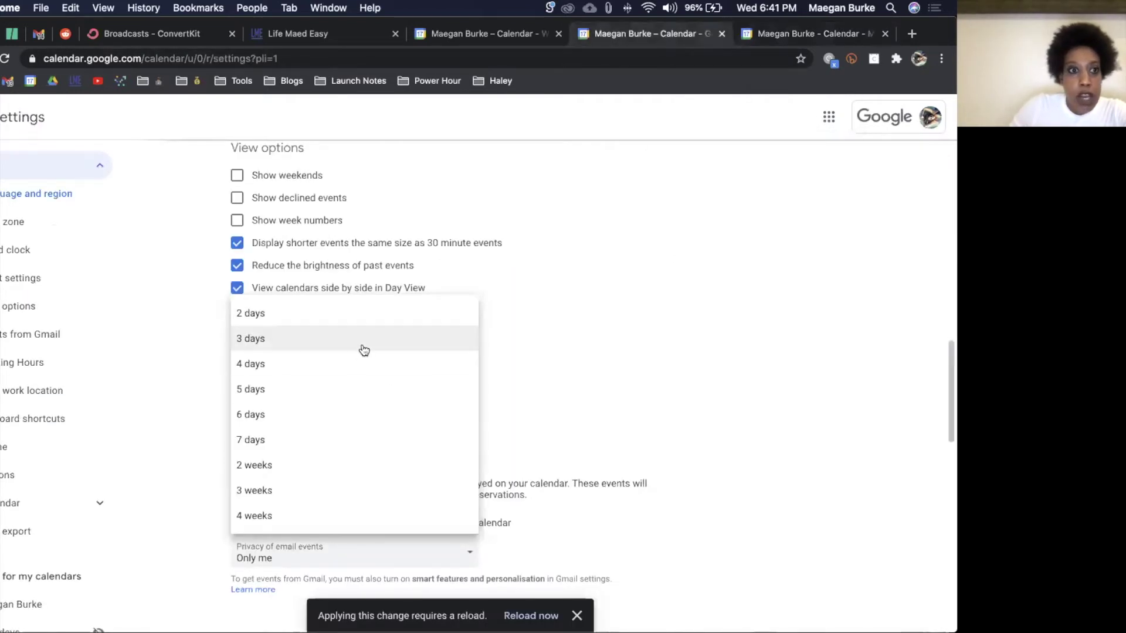
{"action": "left_click", "coordinate": [358, 390]}
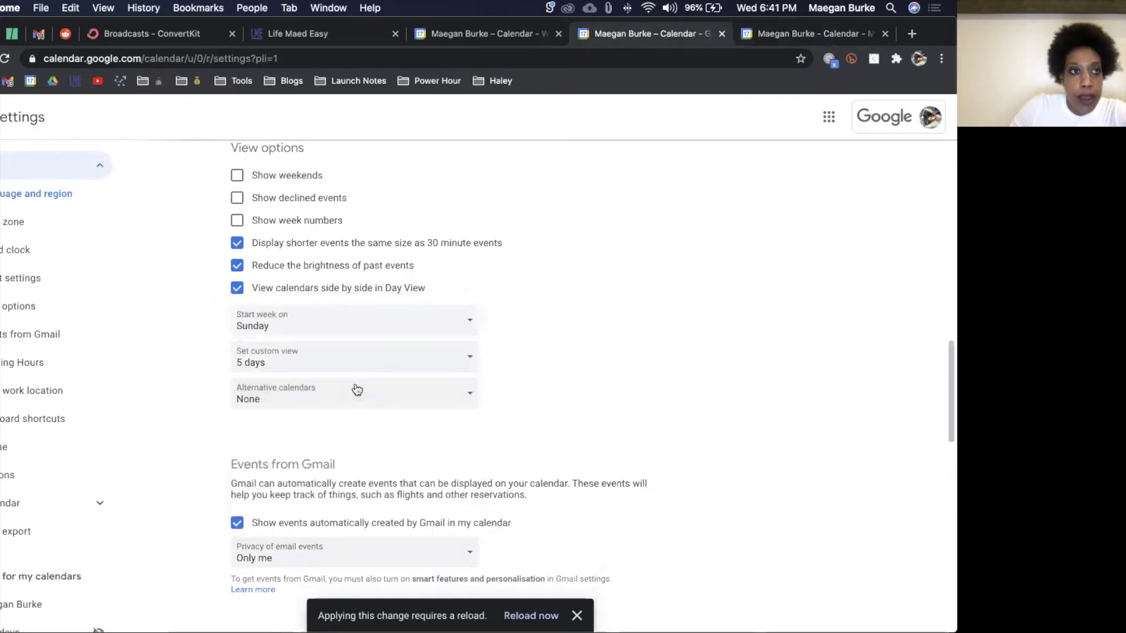
{"action": "scroll", "coordinate": [357, 390], "scroll_direction": "down", "scroll_amount": 1}
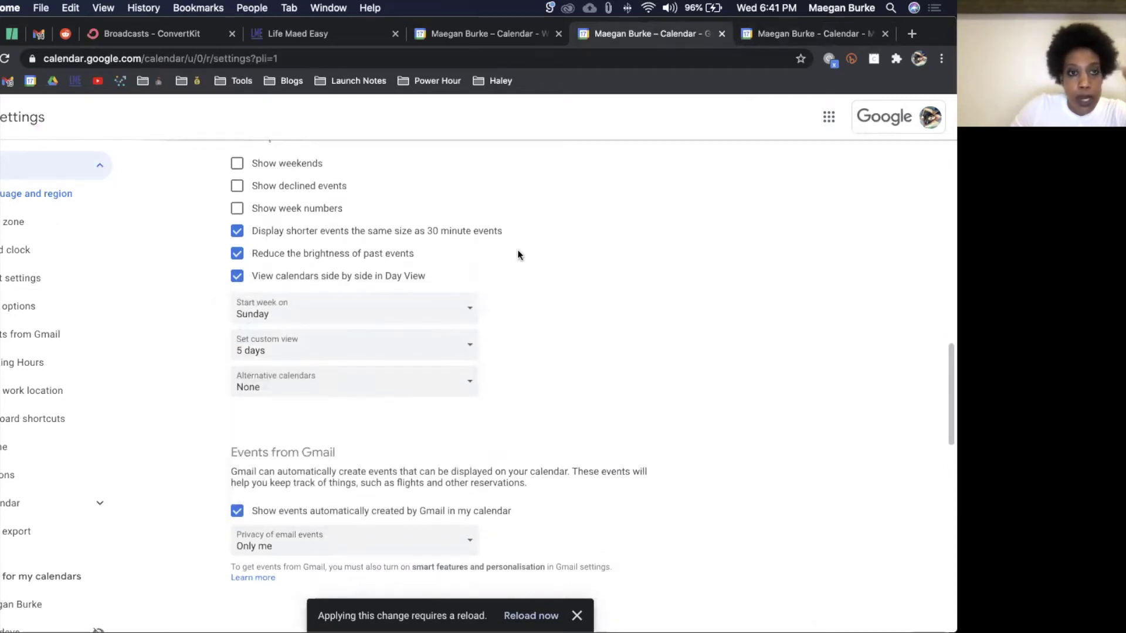
{"action": "scroll", "coordinate": [518, 255], "scroll_direction": "down", "scroll_amount": 5}
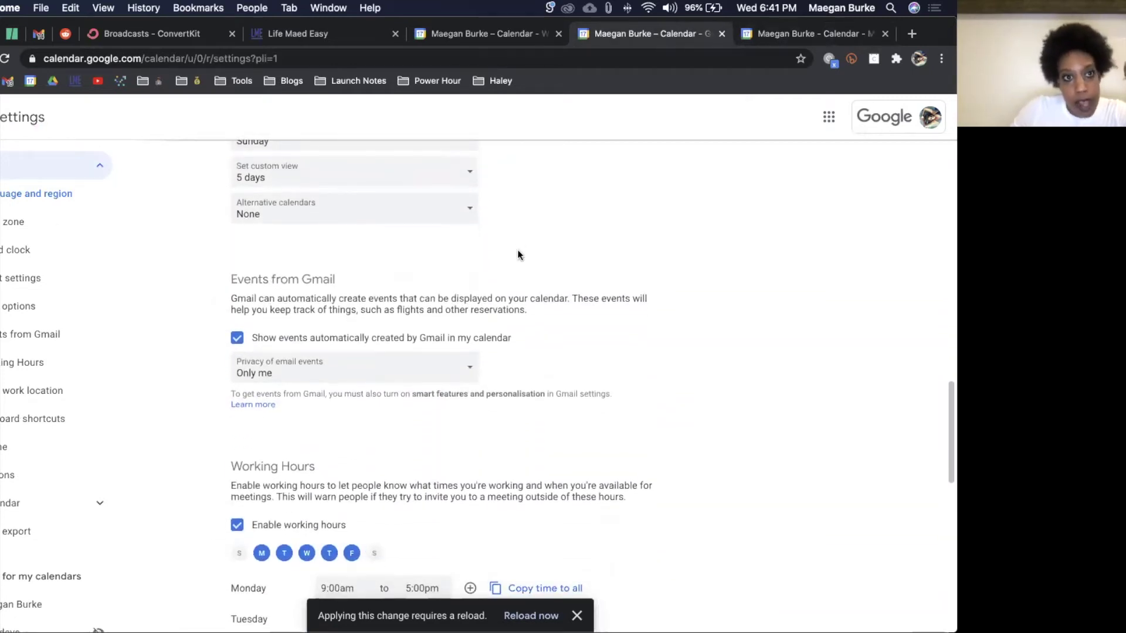
{"action": "scroll", "coordinate": [519, 255], "scroll_direction": "down", "scroll_amount": 1}
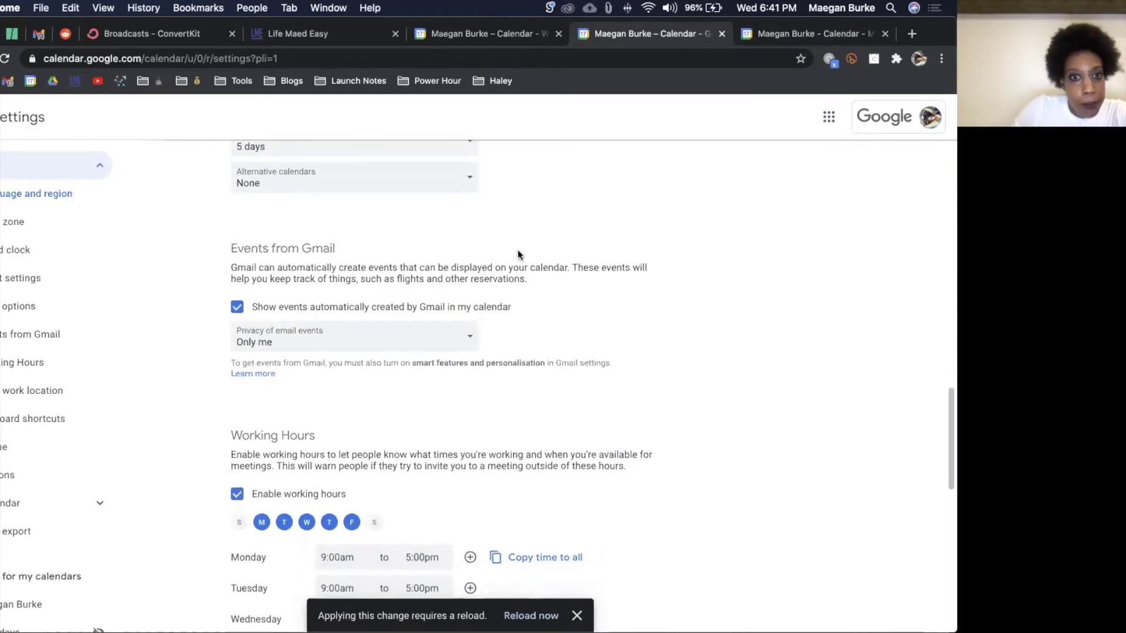
{"action": "scroll", "coordinate": [518, 255], "scroll_direction": "down", "scroll_amount": 1}
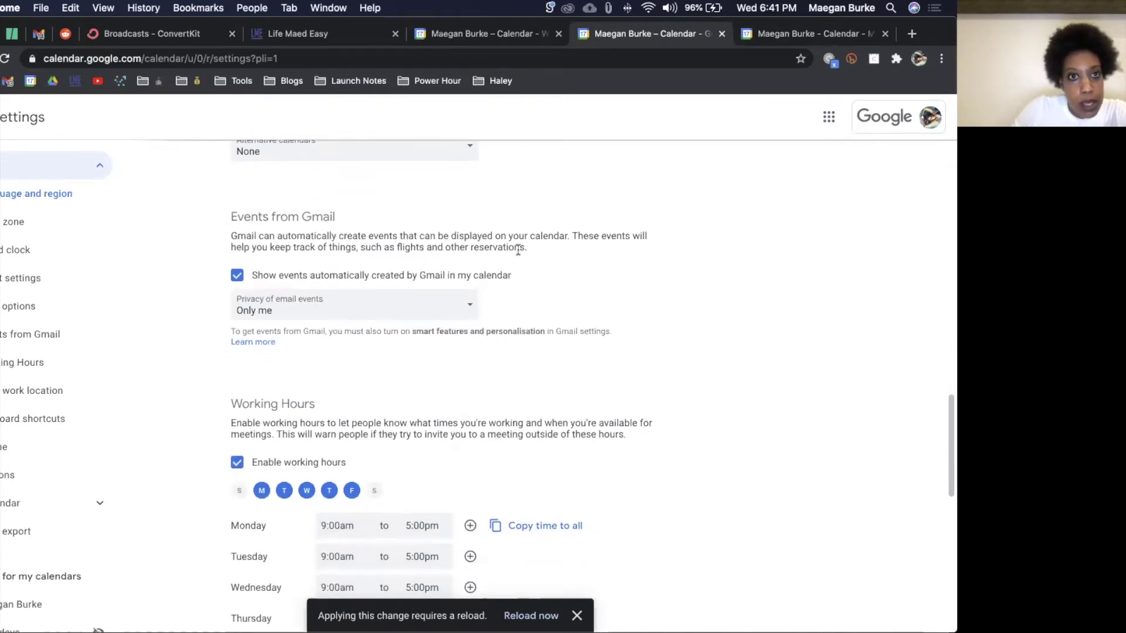
{"action": "scroll", "coordinate": [195, 489], "scroll_direction": "down", "scroll_amount": 10}
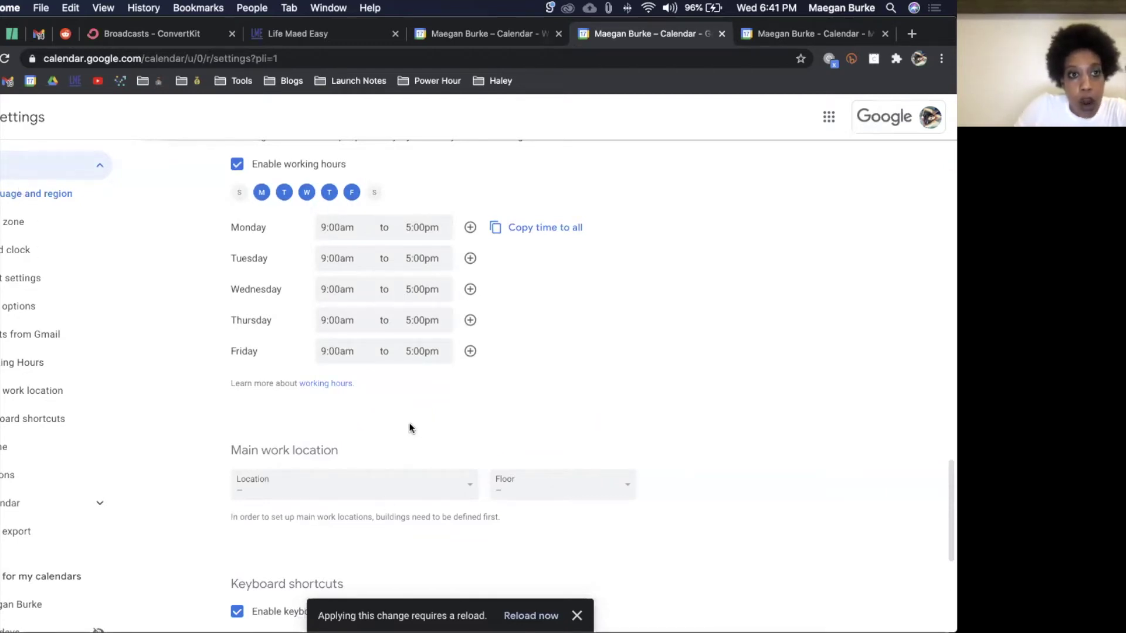
{"action": "scroll", "coordinate": [410, 424], "scroll_direction": "down", "scroll_amount": 5}
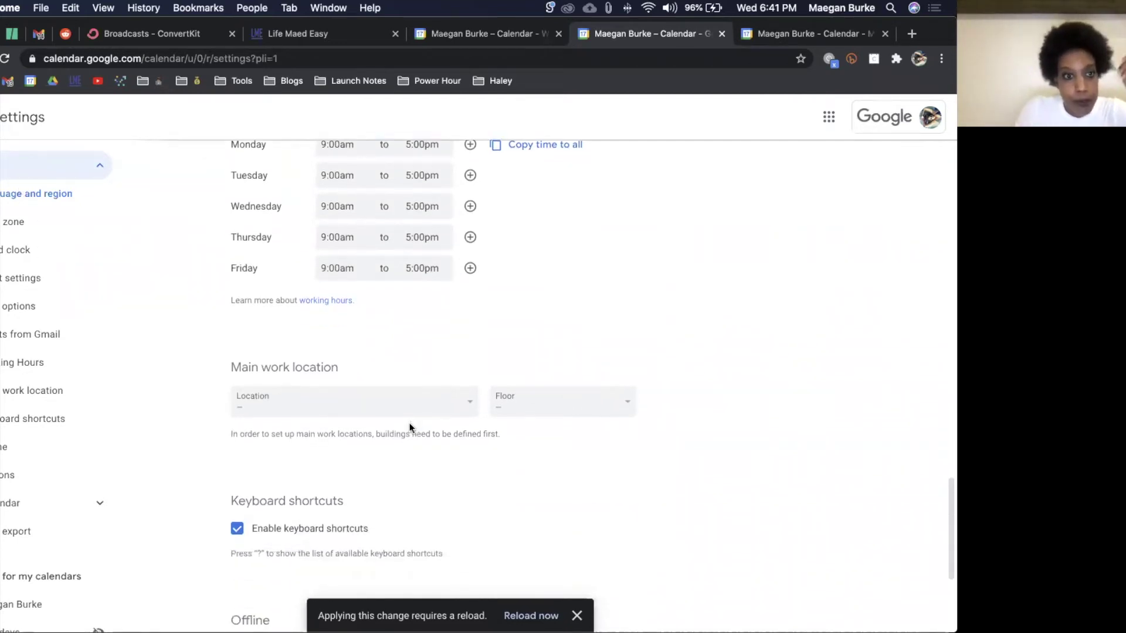
{"action": "scroll", "coordinate": [409, 428], "scroll_direction": "down", "scroll_amount": 1}
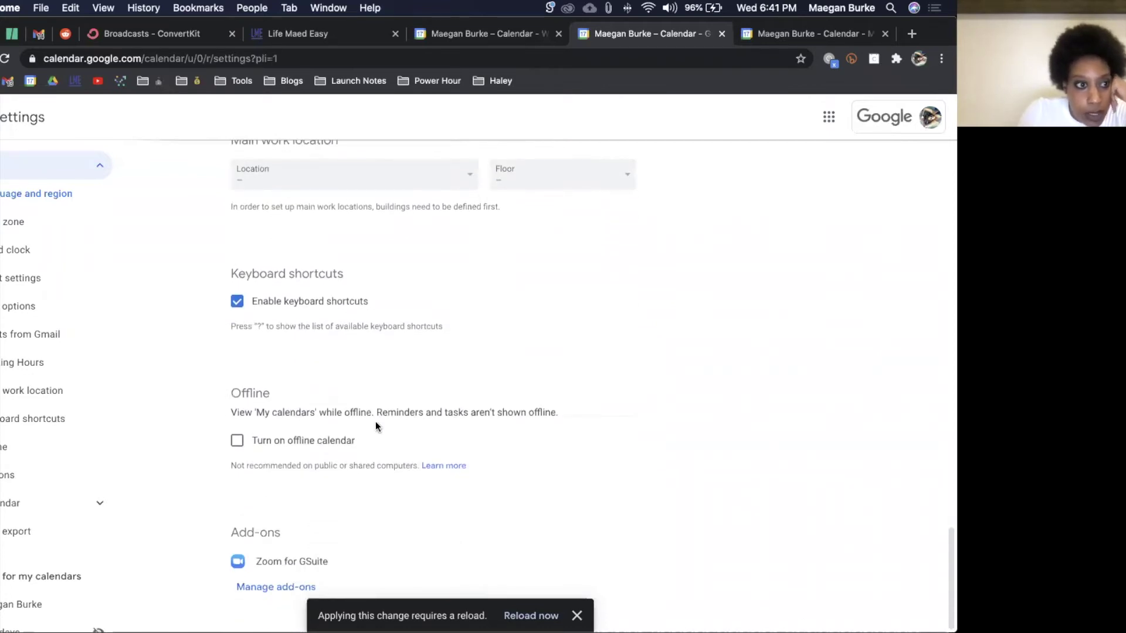
{"action": "scroll", "coordinate": [31, 386], "scroll_direction": "down", "scroll_amount": 4}
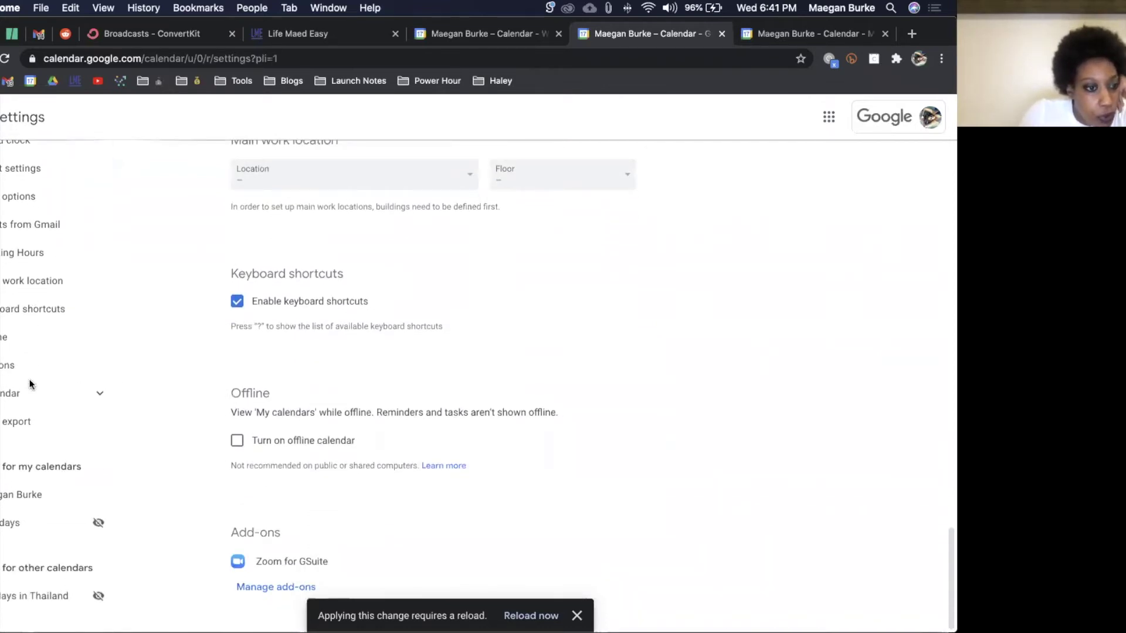
{"action": "scroll", "coordinate": [30, 386], "scroll_direction": "up", "scroll_amount": 4}
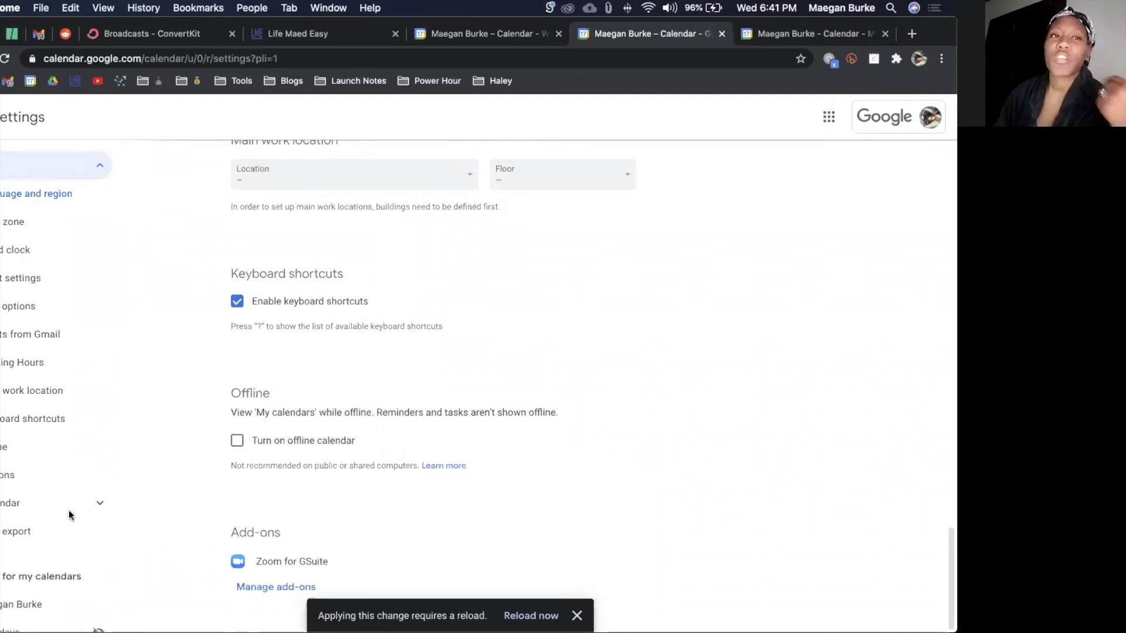
Step: Expand the Add calendar options and look through them
{"action": "left_click", "coordinate": [87, 511]}
{"action": "scroll", "coordinate": [88, 516], "scroll_direction": "down", "scroll_amount": 6}
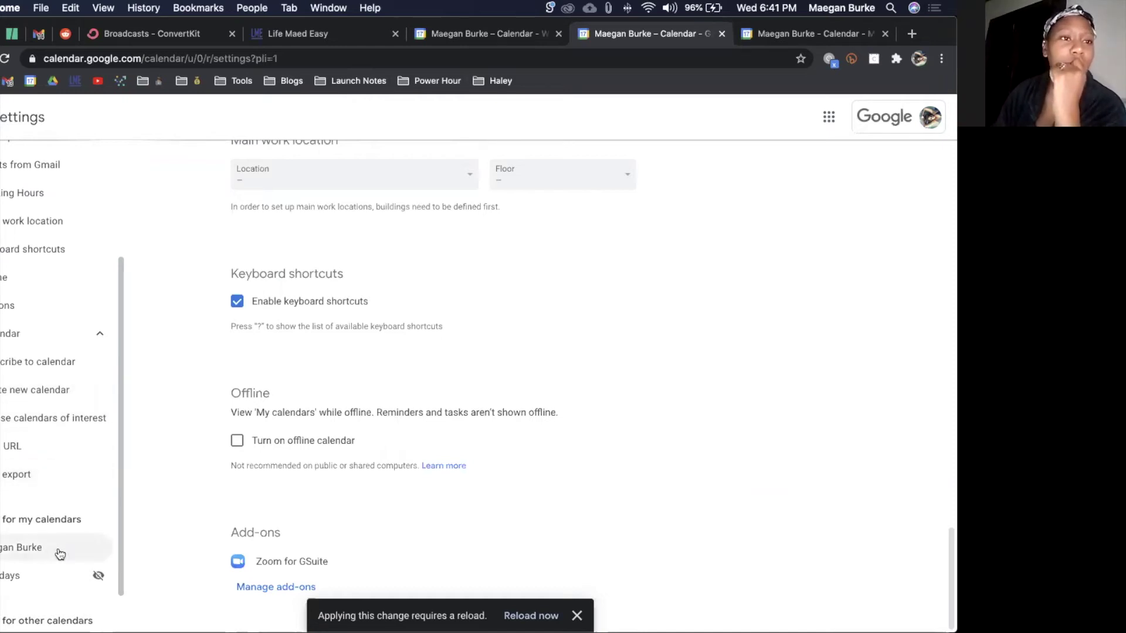
{"action": "scroll", "coordinate": [61, 553], "scroll_direction": "down", "scroll_amount": 2}
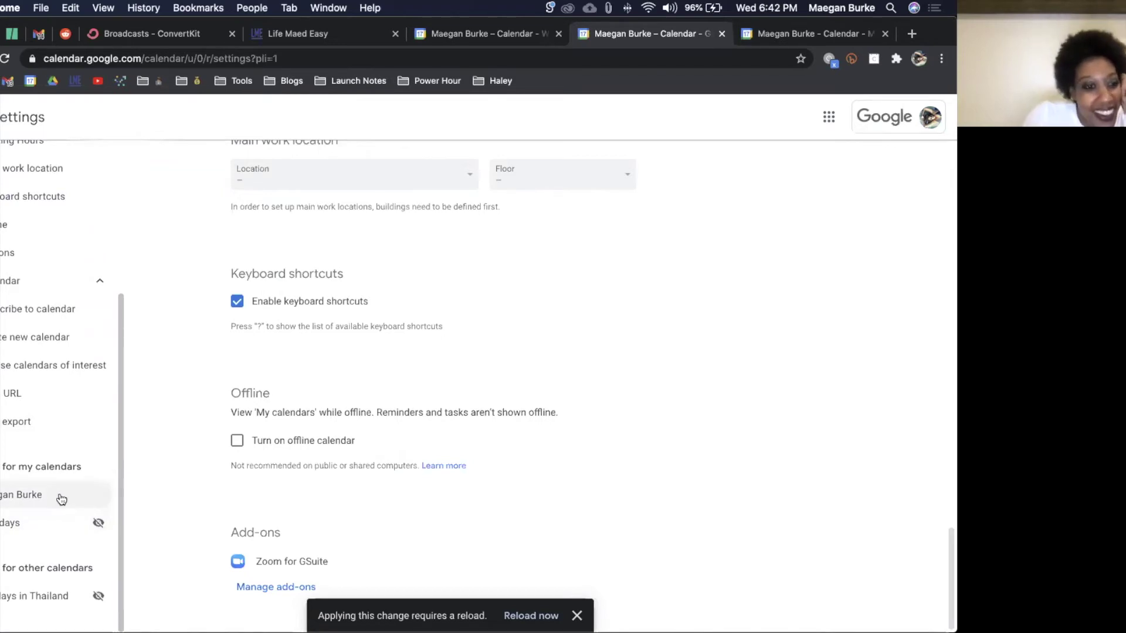
{"action": "scroll", "coordinate": [284, 449], "scroll_direction": "up", "scroll_amount": 1}
{"action": "scroll", "coordinate": [284, 449], "scroll_direction": "down", "scroll_amount": 1}
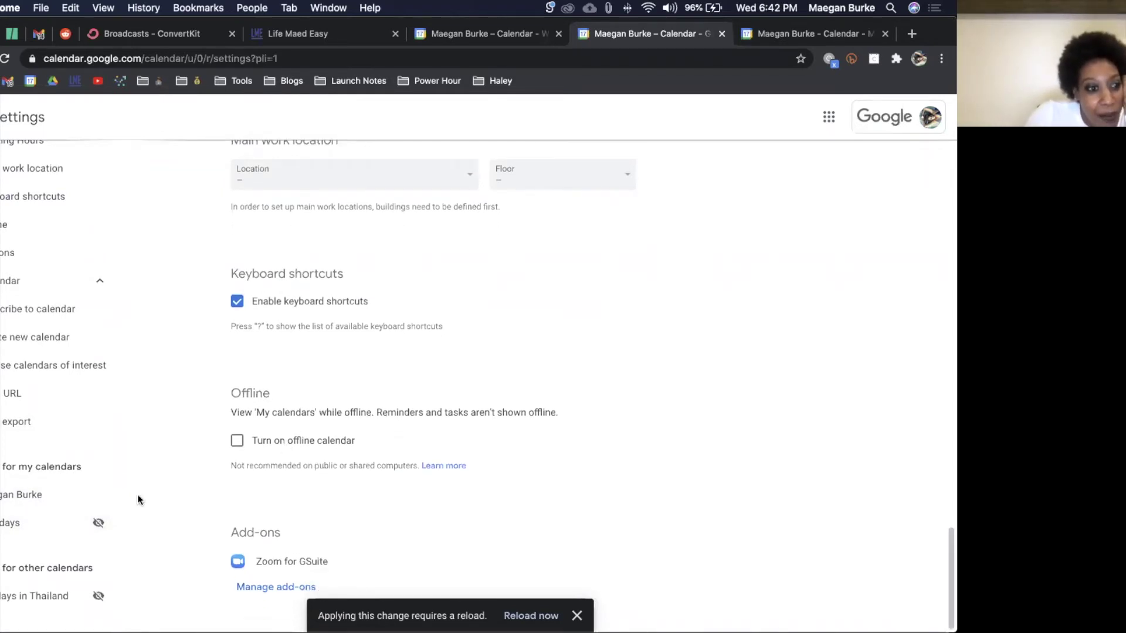
Step: Recolour the personal calendar Banana yellow in the March 2021 month view
{"action": "left_click", "coordinate": [43, 500]}
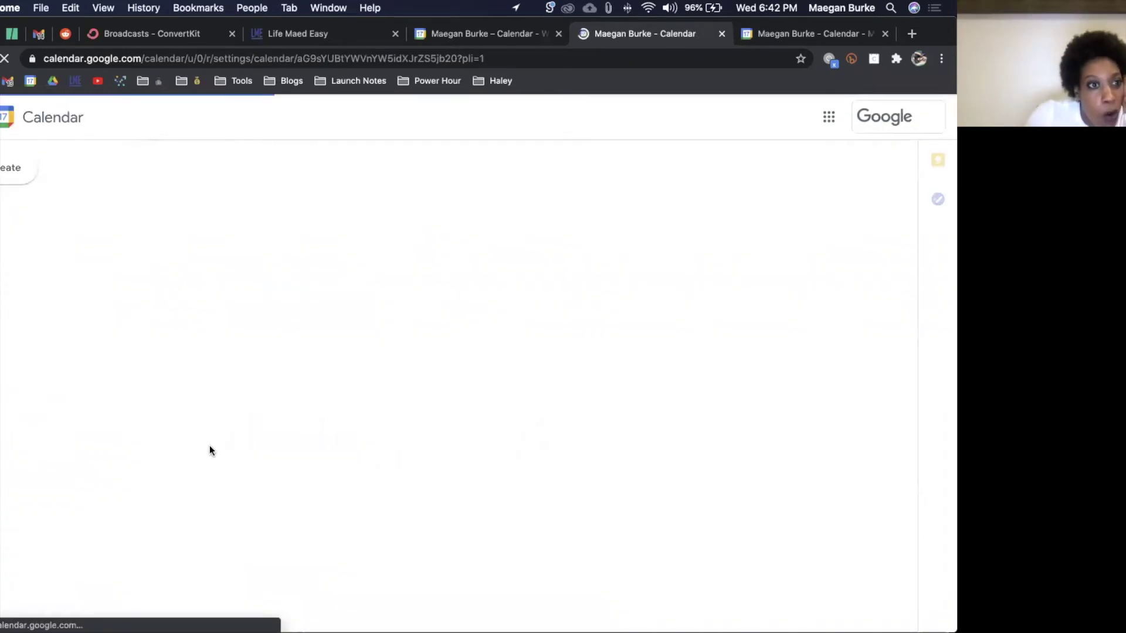
{"action": "left_click", "coordinate": [791, 37]}
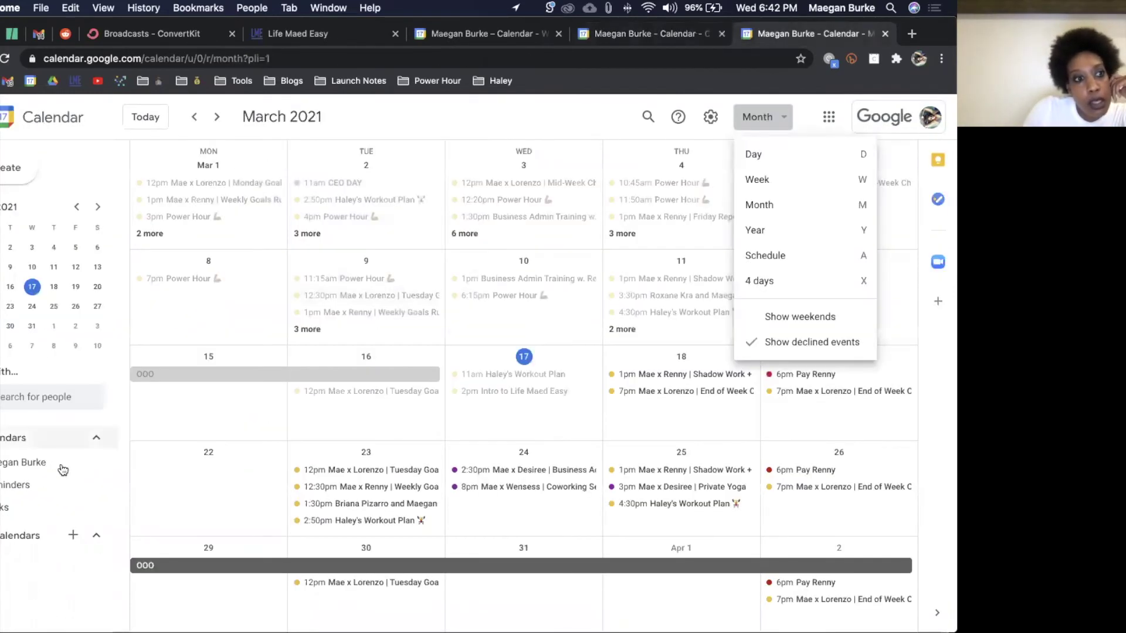
{"action": "left_click", "coordinate": [94, 470]}
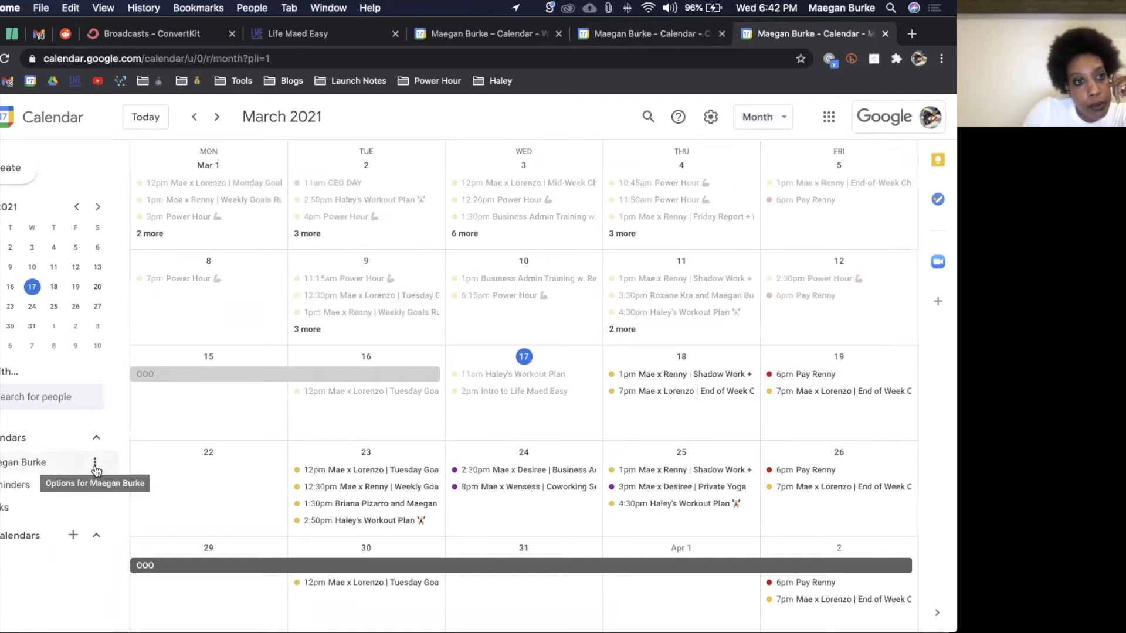
{"action": "left_click", "coordinate": [95, 468]}
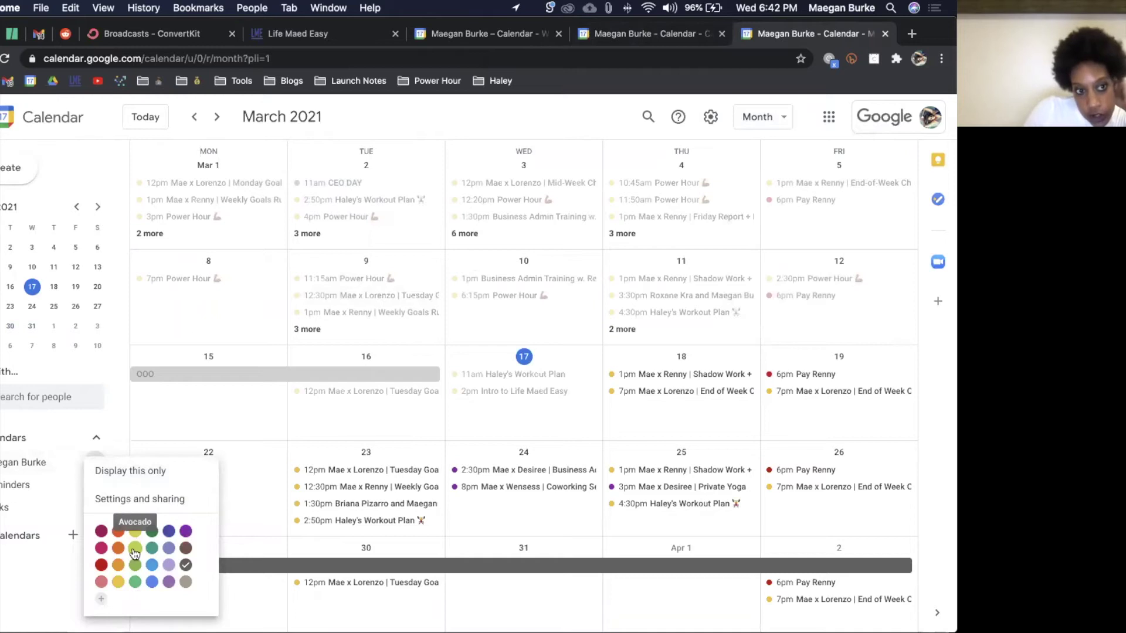
{"action": "left_click", "coordinate": [119, 582]}
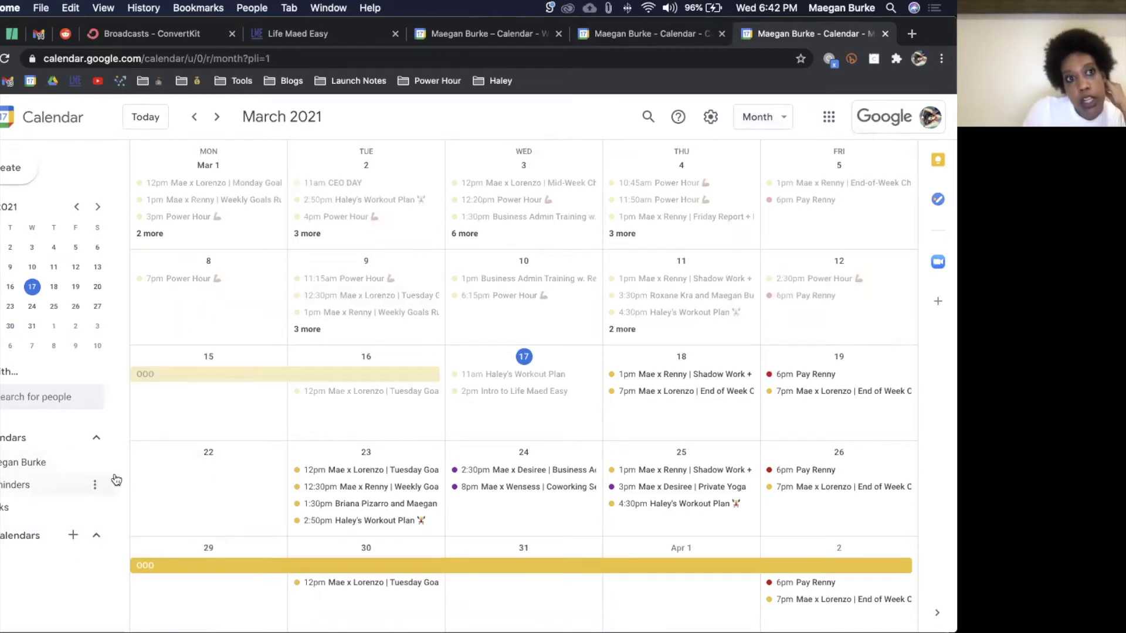
Step: Make the Mar 29 and Mar 15–16 OOO events grey
{"action": "right_click", "coordinate": [228, 565]}
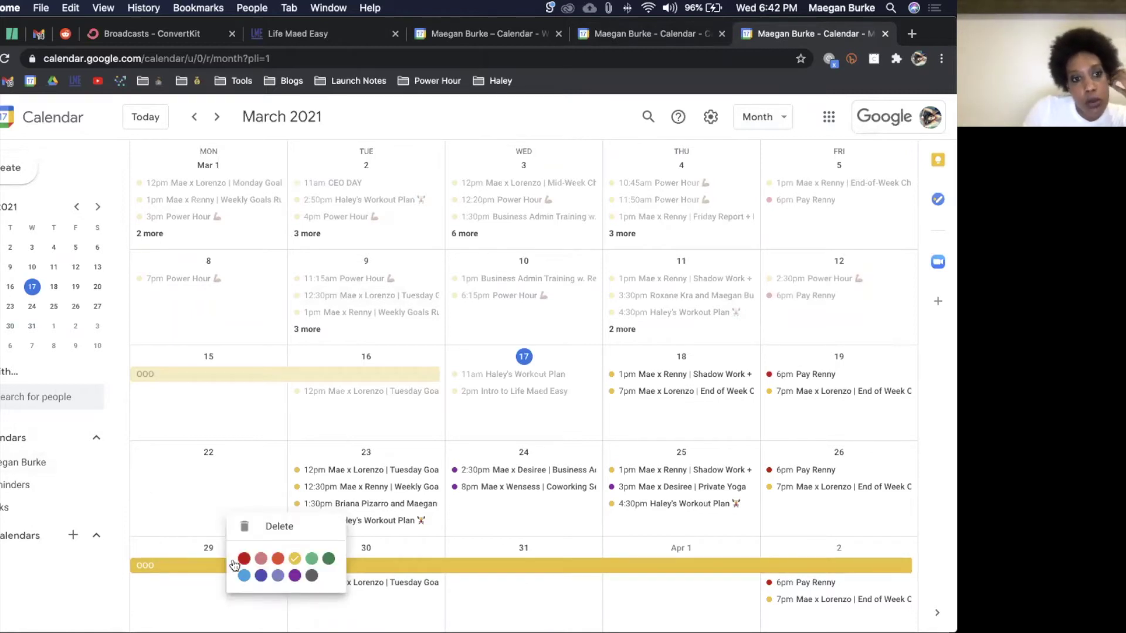
{"action": "left_click", "coordinate": [310, 580]}
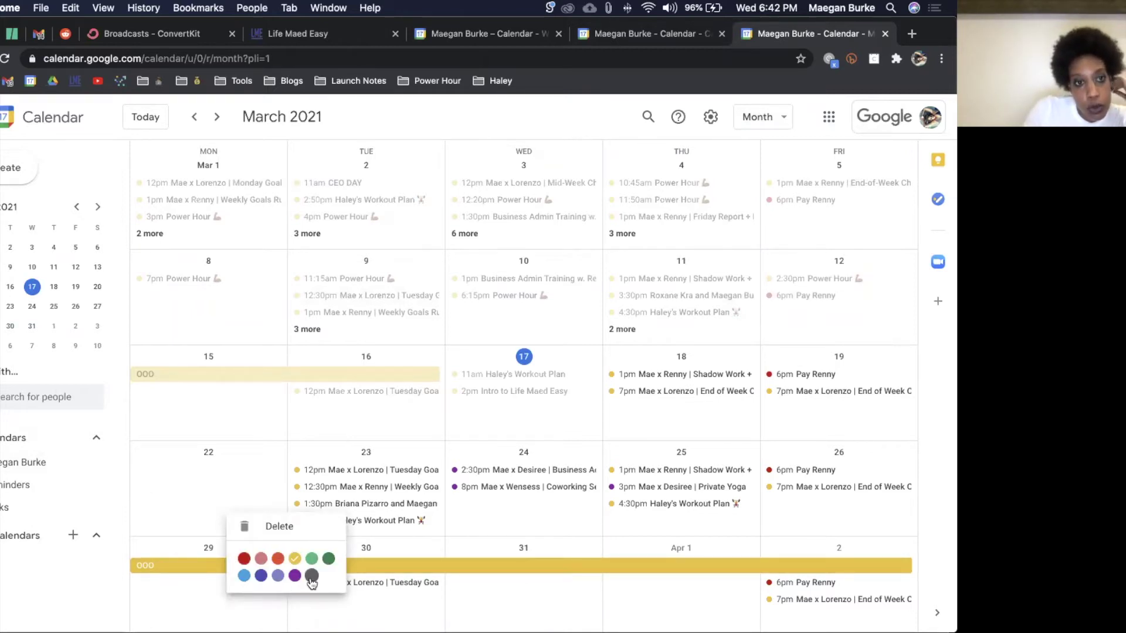
{"action": "right_click", "coordinate": [297, 377]}
{"action": "left_click", "coordinate": [382, 442]}
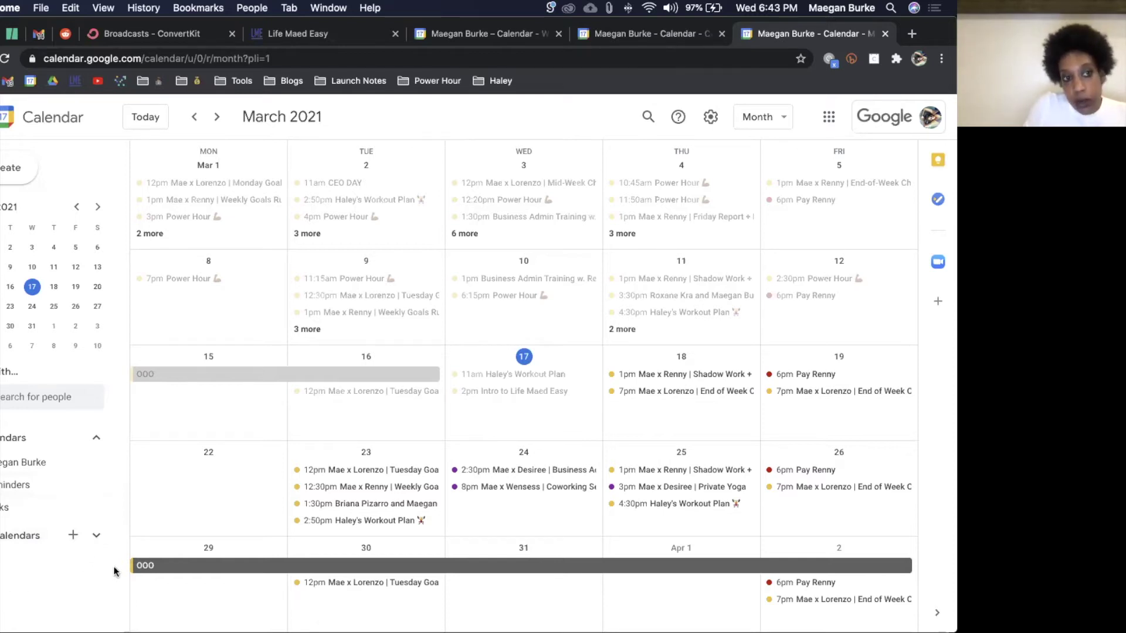
Step: Add a new calendar named 'Fam' from the Other calendars menu
{"action": "left_click", "coordinate": [72, 536]}
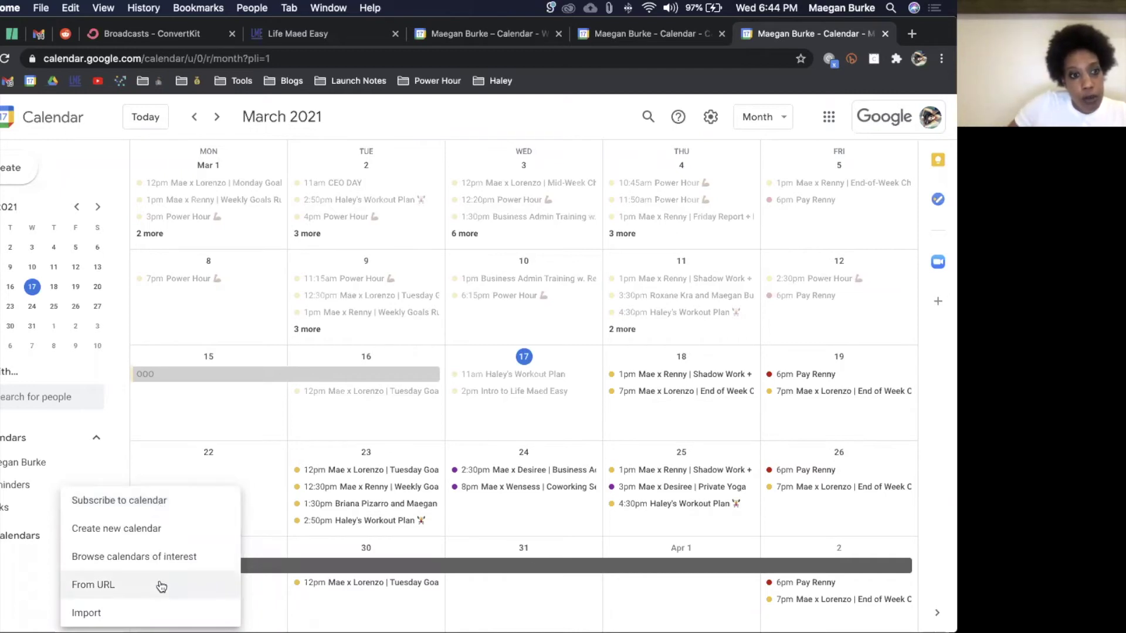
{"action": "left_click", "coordinate": [159, 531]}
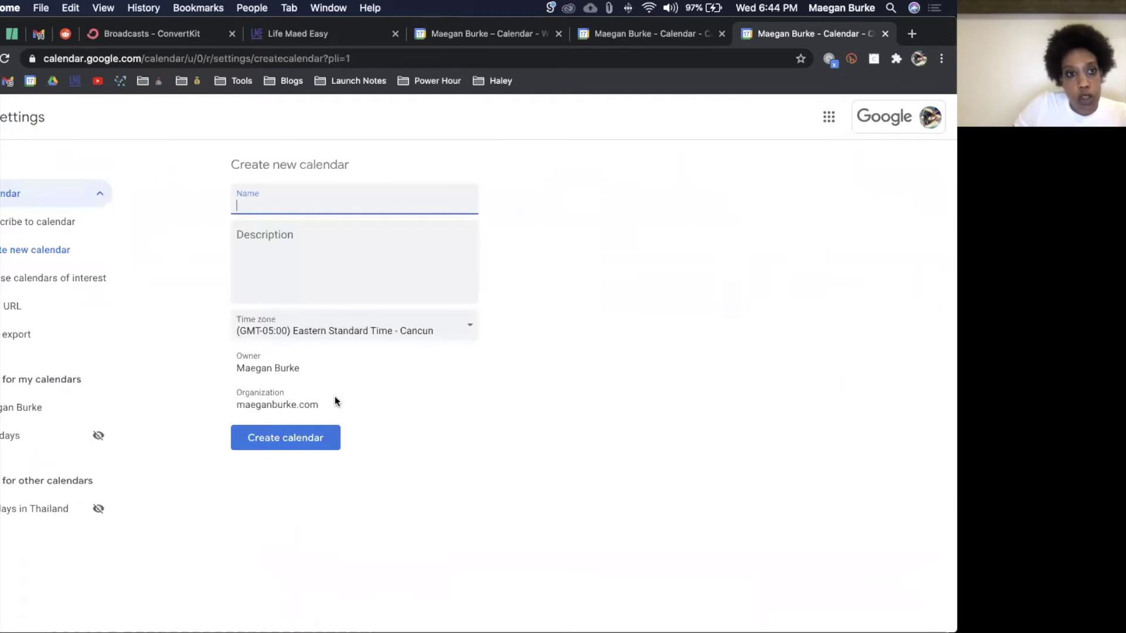
{"action": "type", "text": "Fam"}
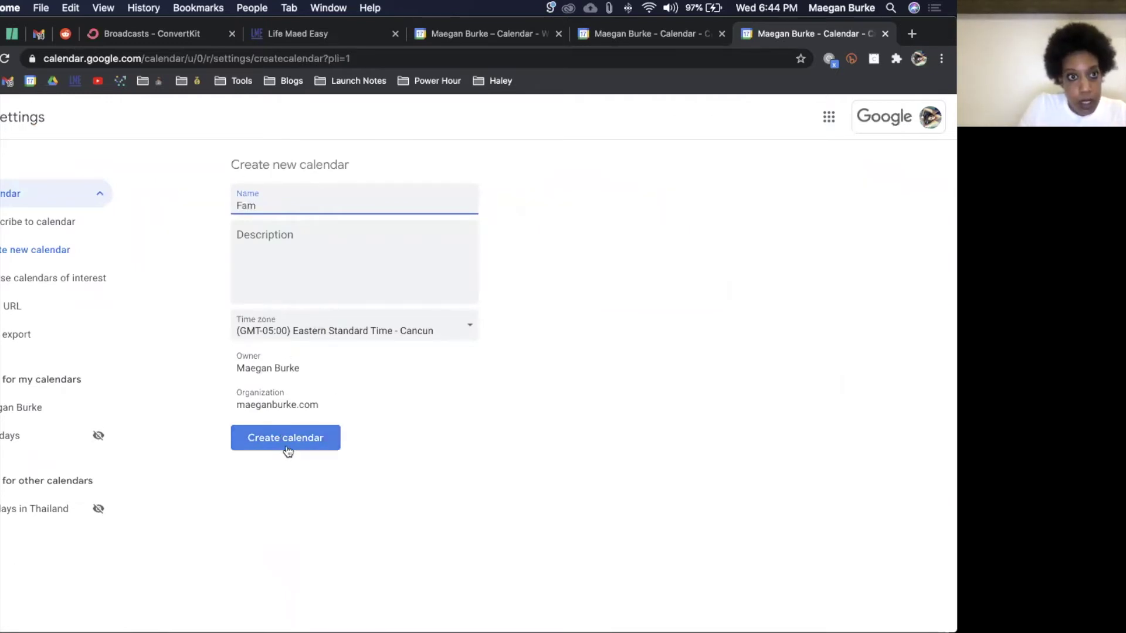
{"action": "left_click", "coordinate": [285, 447]}
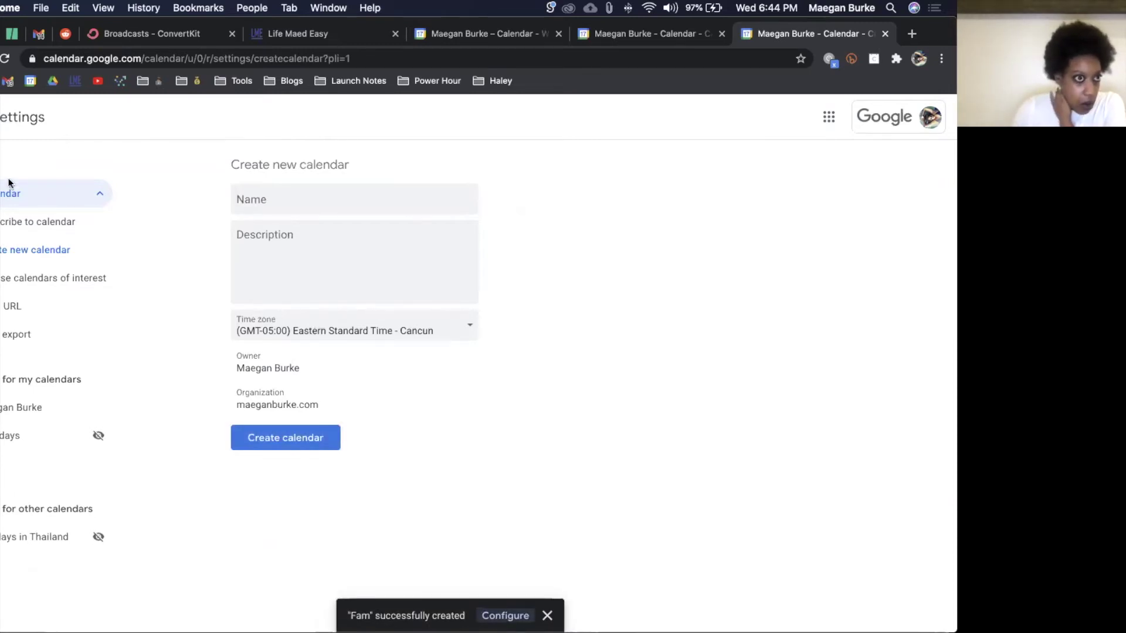
Step: Give Fam default event notifications at 10 and 60 minutes before
{"action": "left_click", "coordinate": [40, 464]}
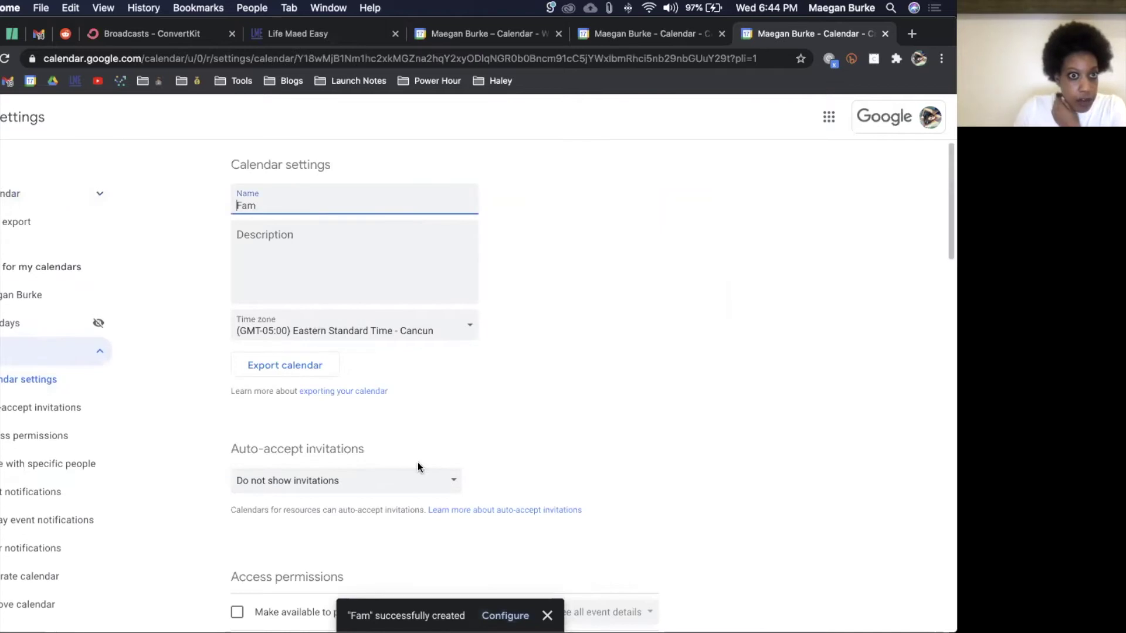
{"action": "scroll", "coordinate": [456, 411], "scroll_direction": "down", "scroll_amount": 4}
{"action": "scroll", "coordinate": [456, 410], "scroll_direction": "down", "scroll_amount": 5}
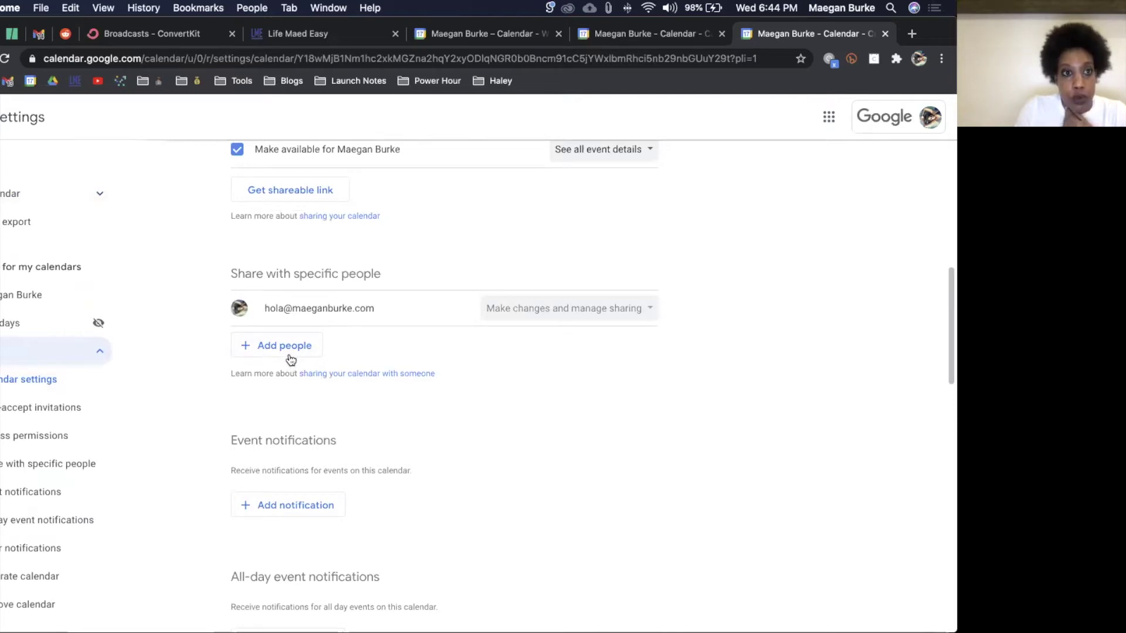
{"action": "scroll", "coordinate": [379, 421], "scroll_direction": "down", "scroll_amount": 2}
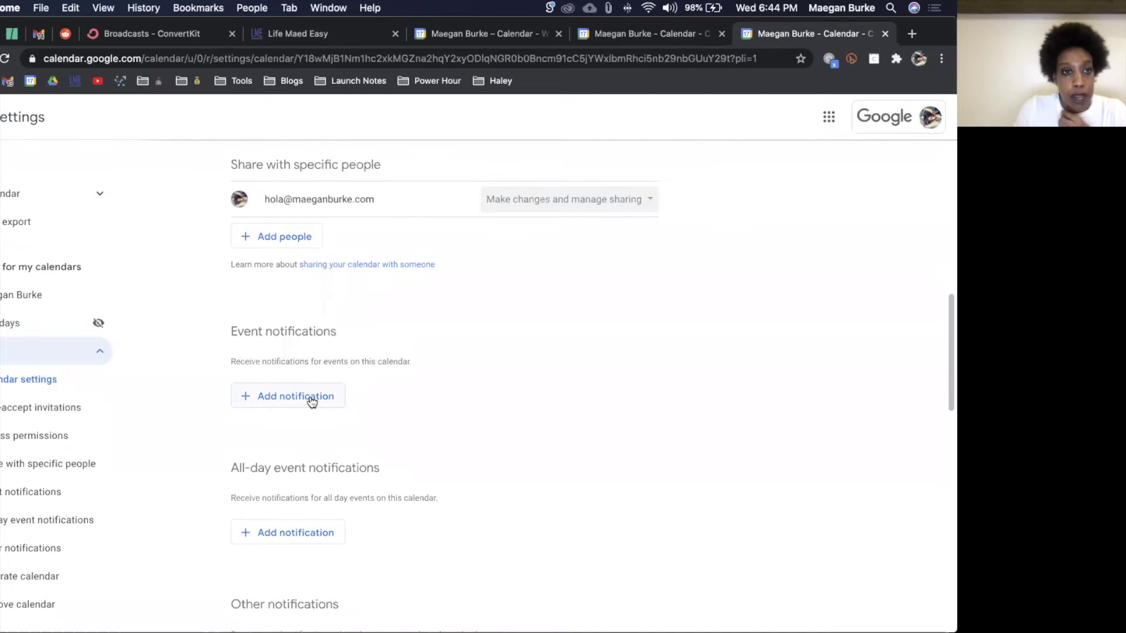
{"action": "left_click", "coordinate": [310, 398]}
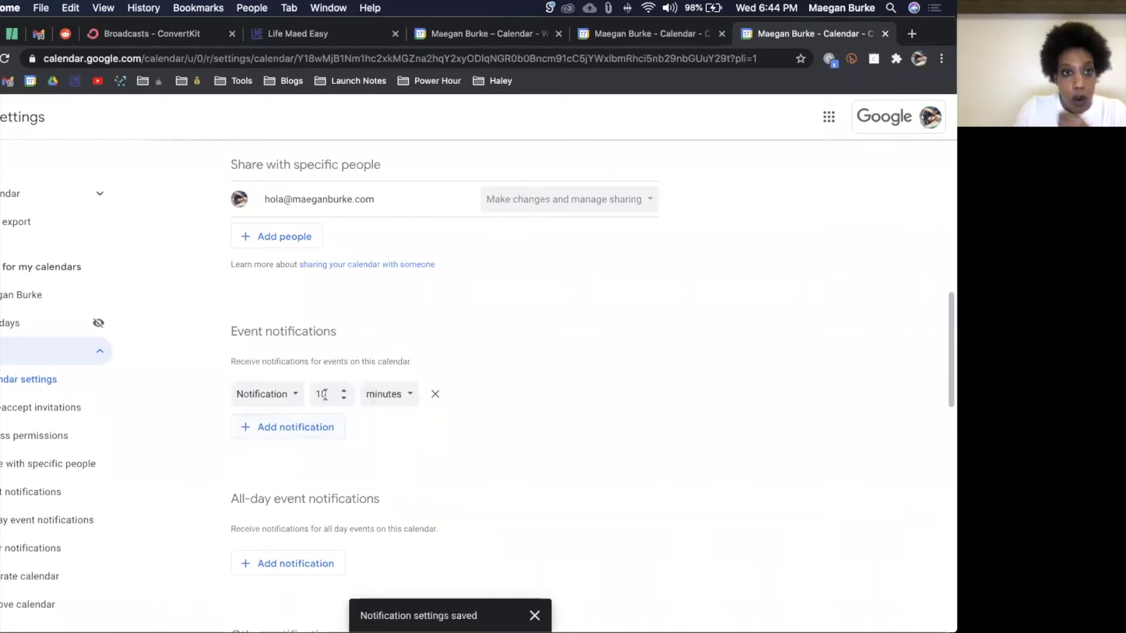
{"action": "left_click", "coordinate": [314, 431]}
{"action": "double_click", "coordinate": [318, 425]}
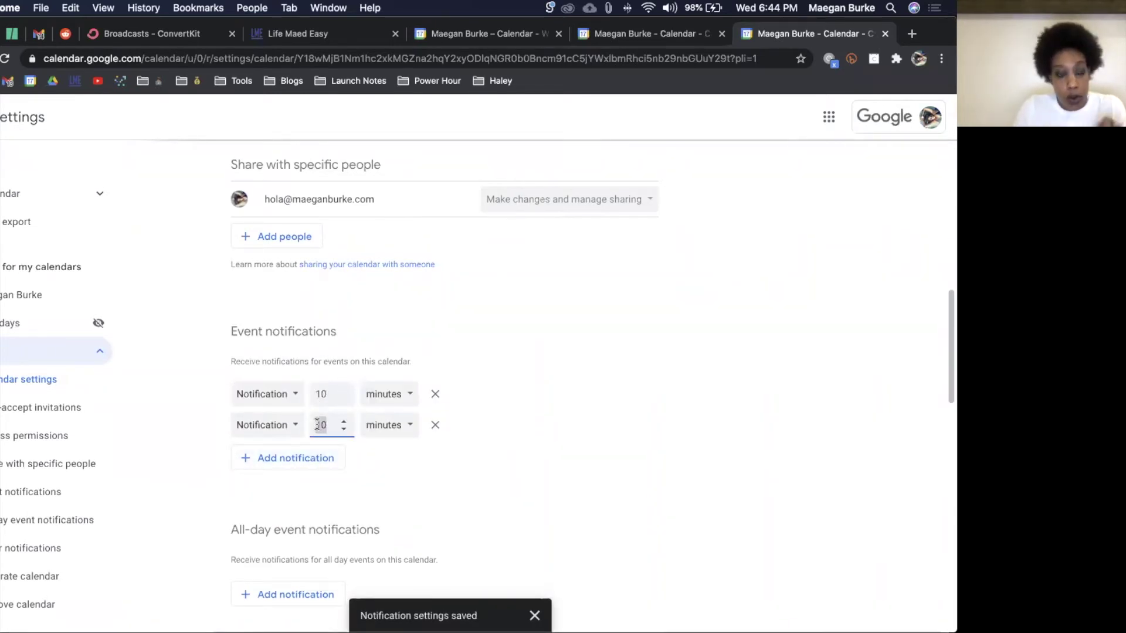
{"action": "type", "text": "60"}
{"action": "left_click", "coordinate": [566, 403]}
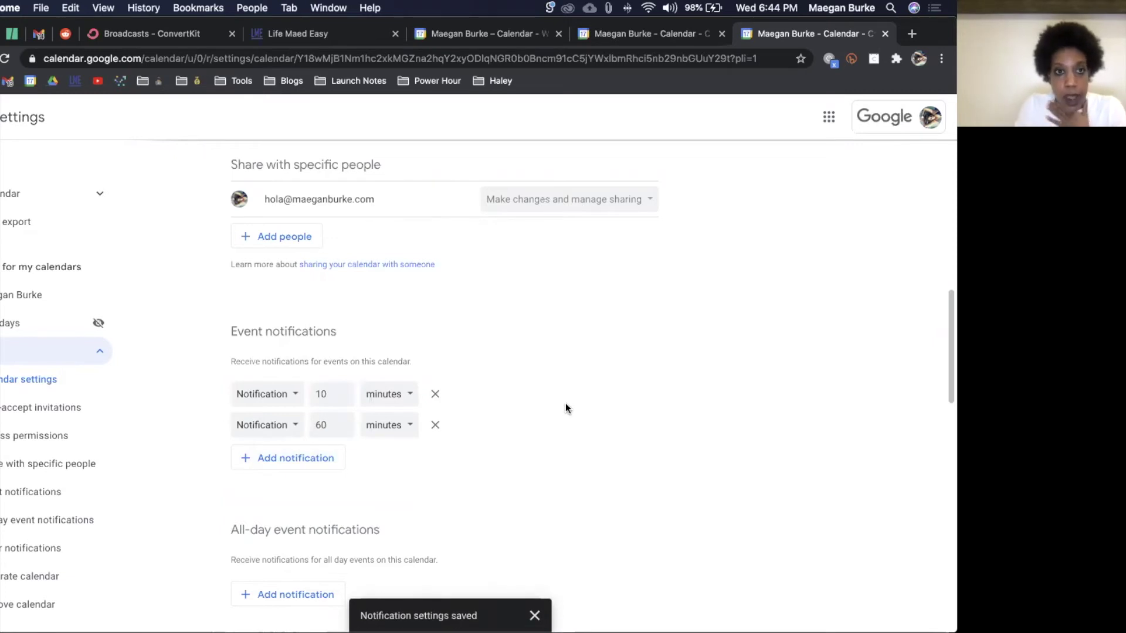
{"action": "scroll", "coordinate": [565, 403], "scroll_direction": "down", "scroll_amount": 10}
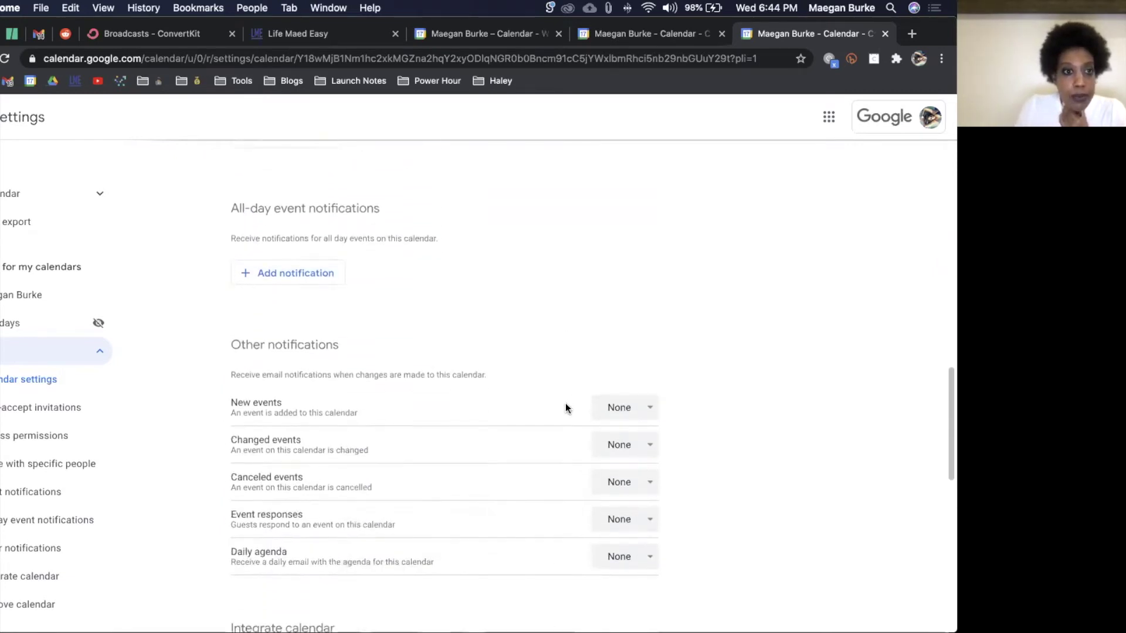
{"action": "scroll", "coordinate": [565, 403], "scroll_direction": "down", "scroll_amount": 3}
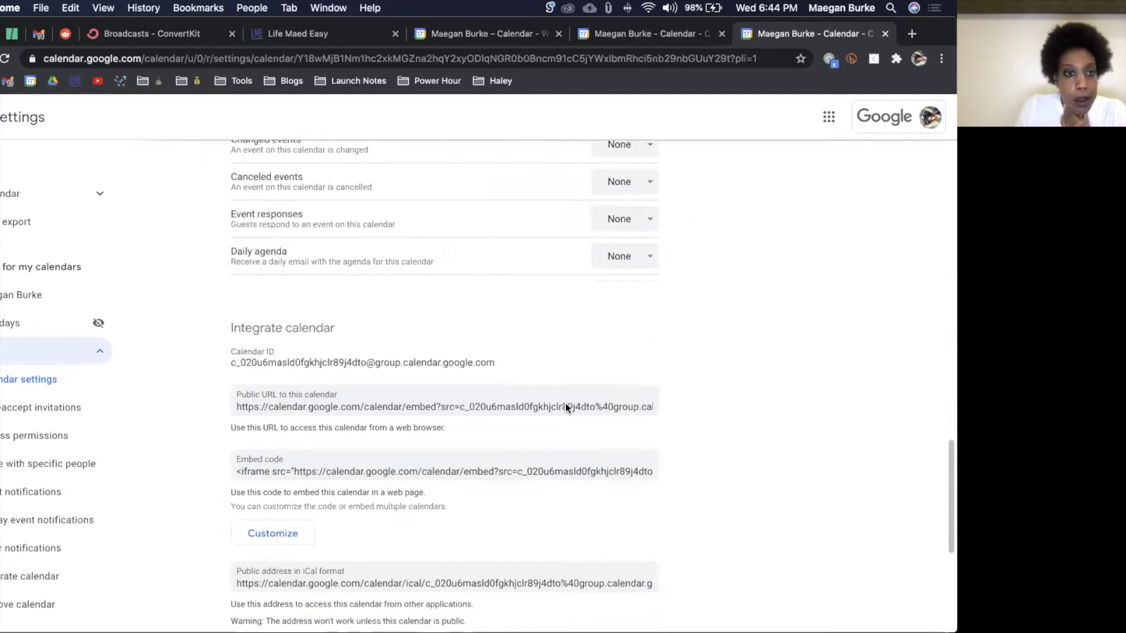
Step: Select Fam's public calendar URL and its public iCal address under Integrate calendar
{"action": "left_click", "coordinate": [327, 402]}
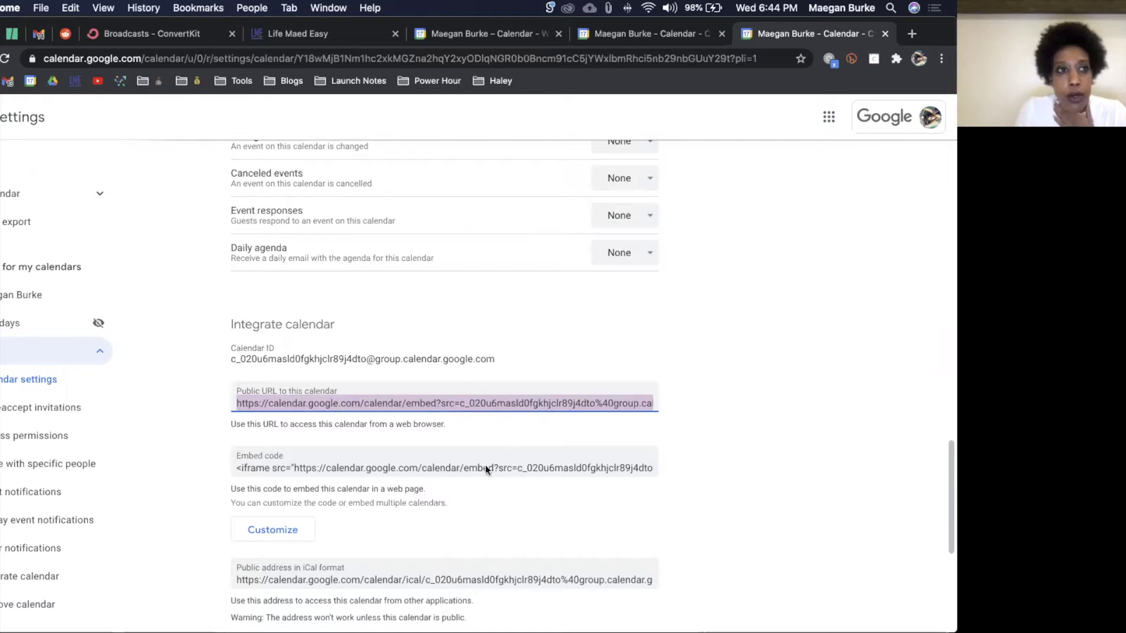
{"action": "left_click", "coordinate": [416, 581]}
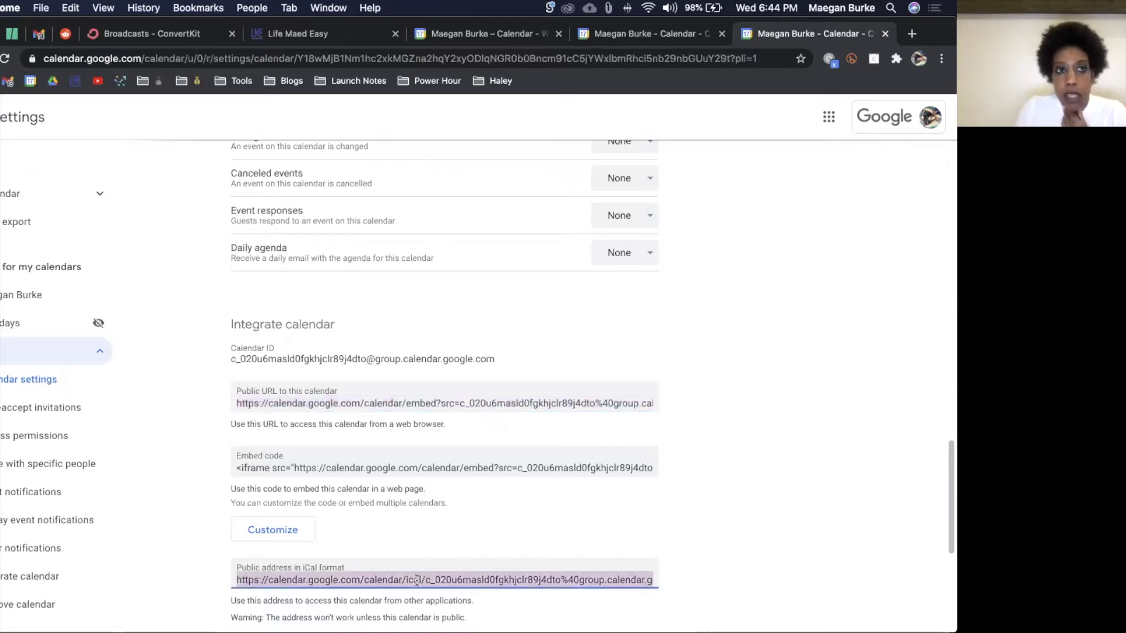
{"action": "scroll", "coordinate": [417, 581], "scroll_direction": "down", "scroll_amount": 2}
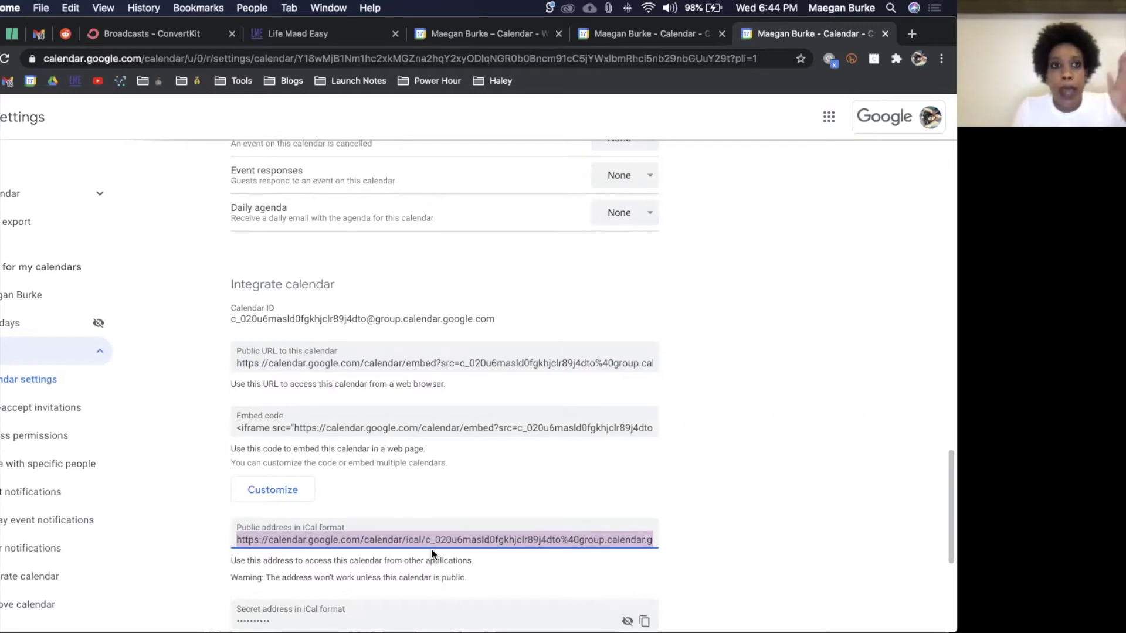
{"action": "scroll", "coordinate": [432, 550], "scroll_direction": "down", "scroll_amount": 3}
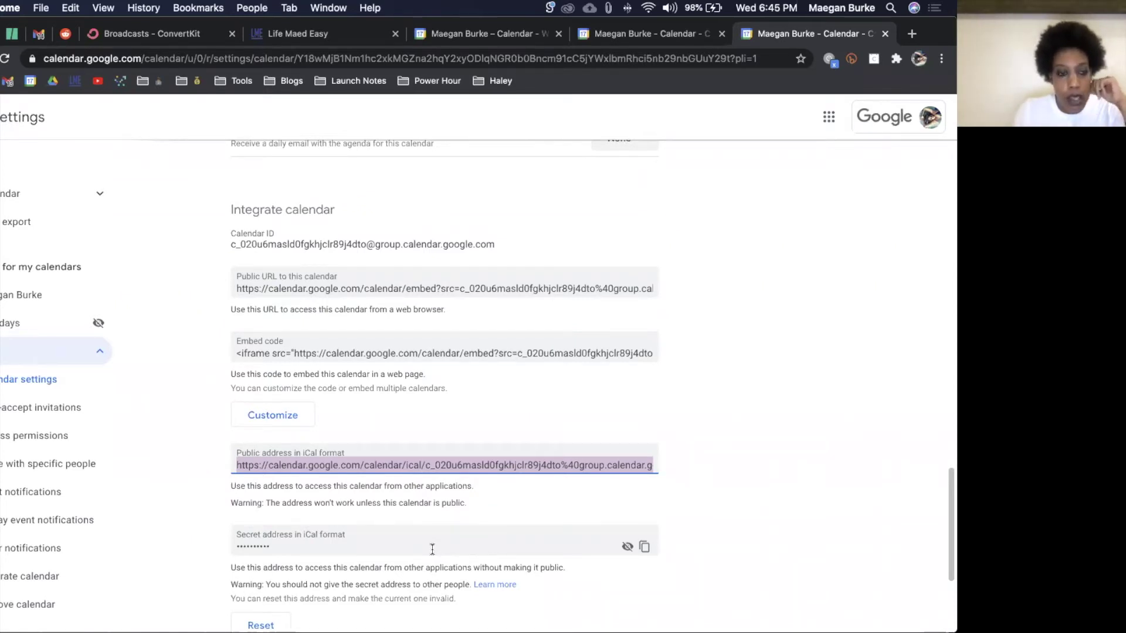
{"action": "scroll", "coordinate": [433, 550], "scroll_direction": "down", "scroll_amount": 3}
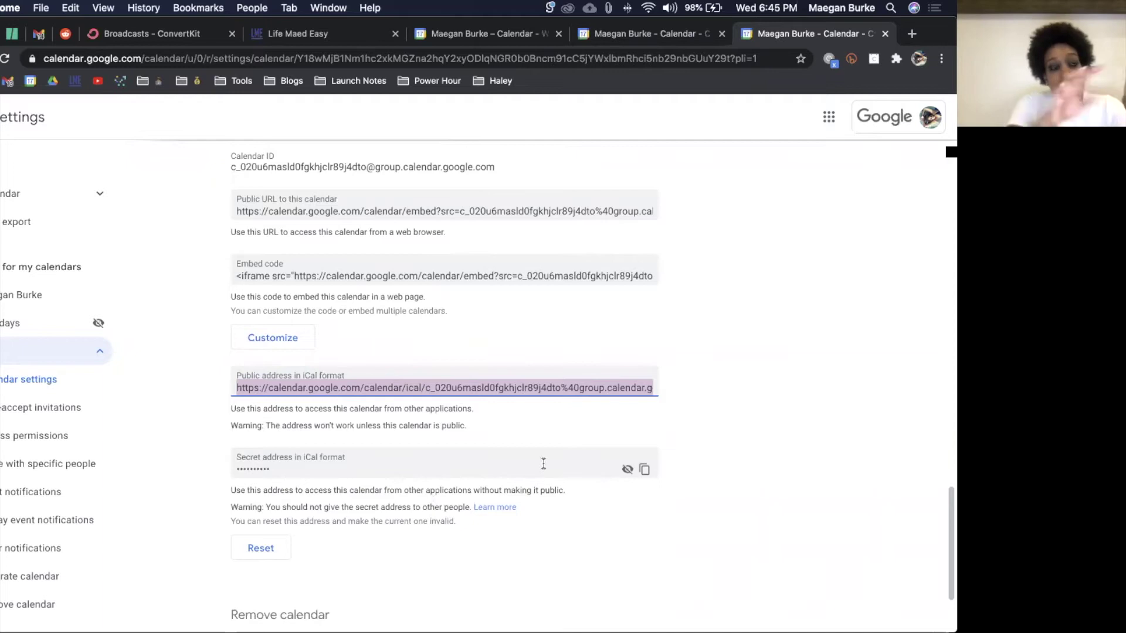
{"action": "mouse_move", "coordinate": [560, 627]}
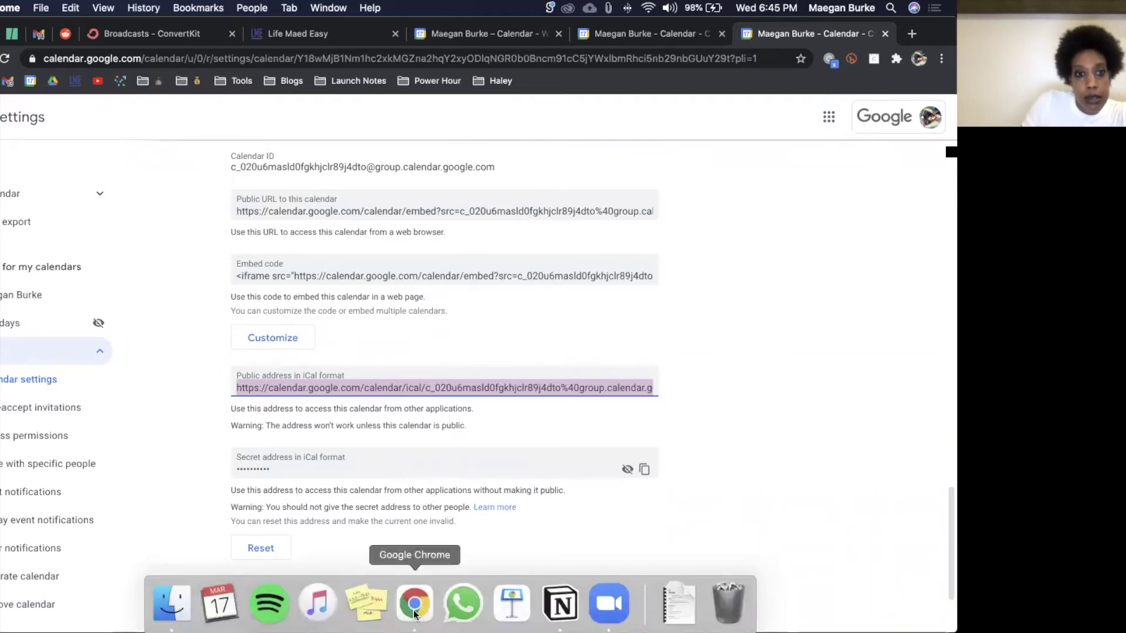
Step: Switch to the business profile's browser window and load Google Calendar in a new tab
{"action": "right_click", "coordinate": [414, 604]}
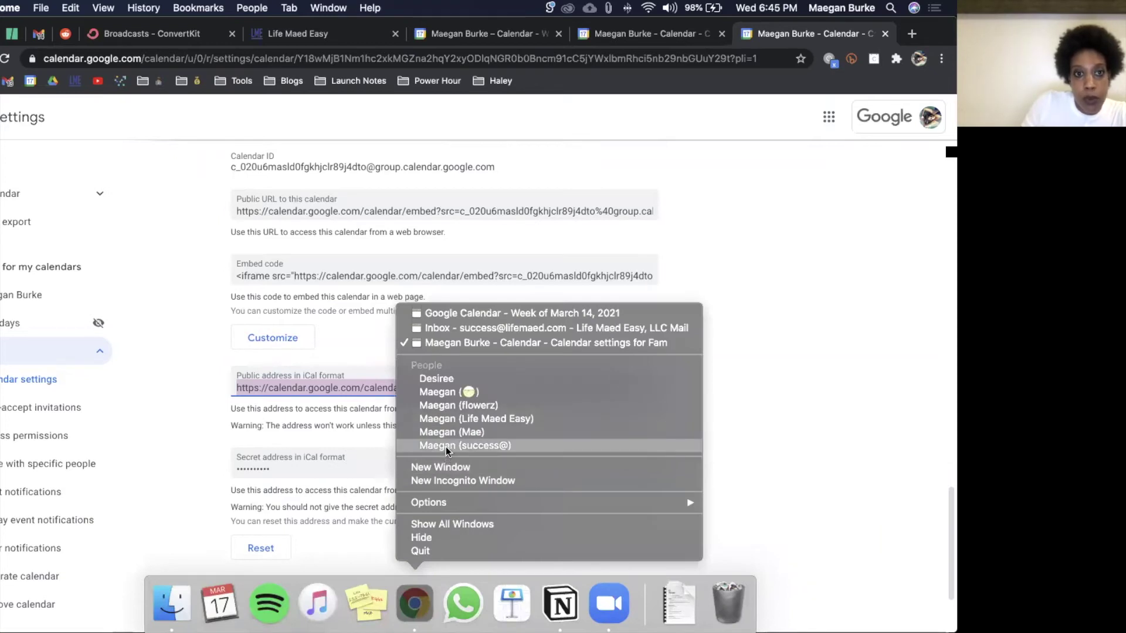
{"action": "left_click", "coordinate": [446, 445]}
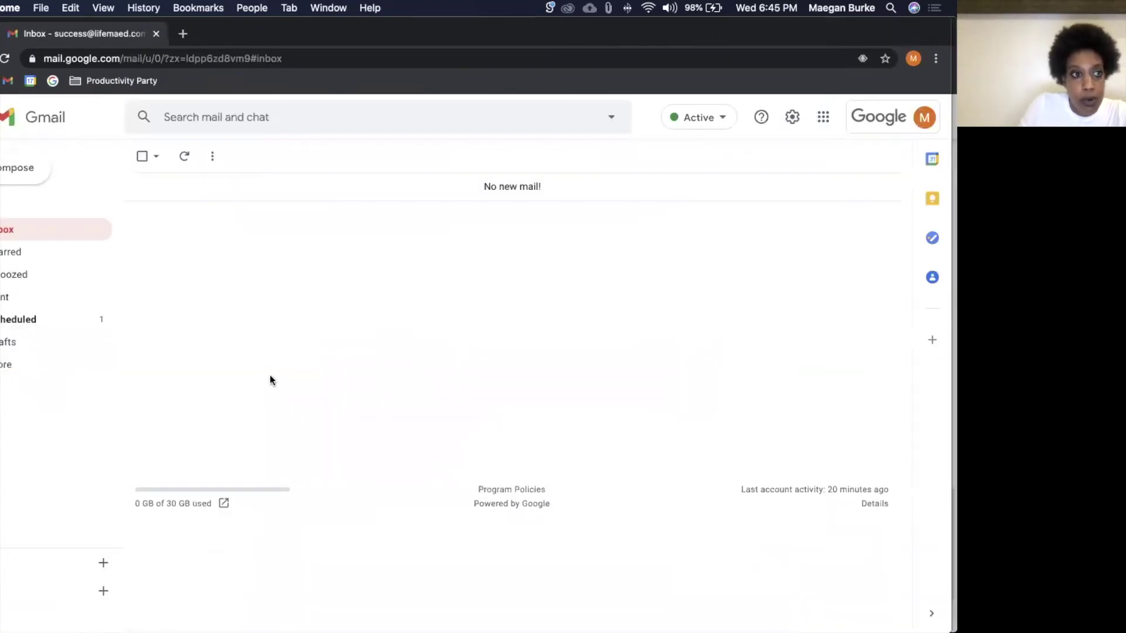
{"action": "left_click", "coordinate": [182, 34]}
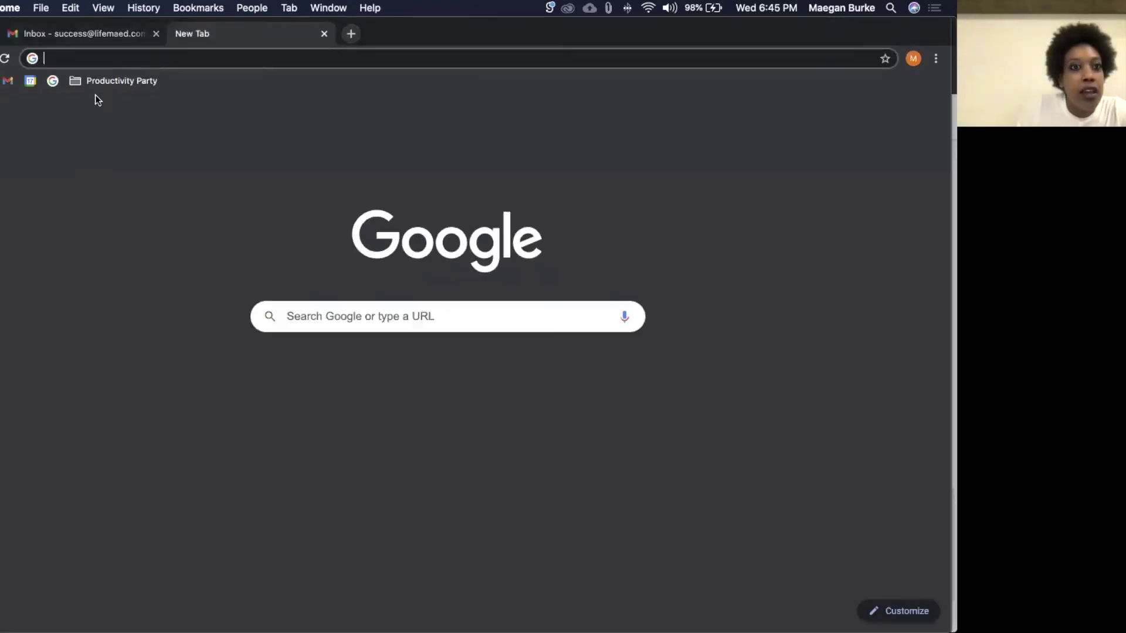
{"action": "left_click", "coordinate": [31, 80]}
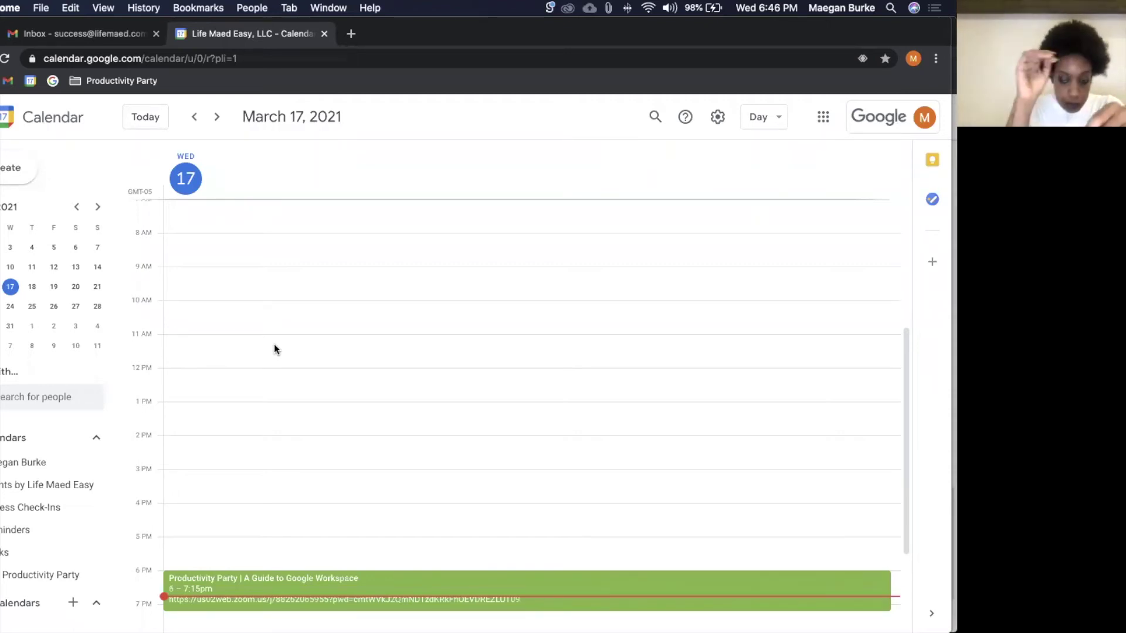
Step: Return to the Life Maed Easy profile's Fam settings window and open a fresh tab
{"action": "mouse_move", "coordinate": [361, 612]}
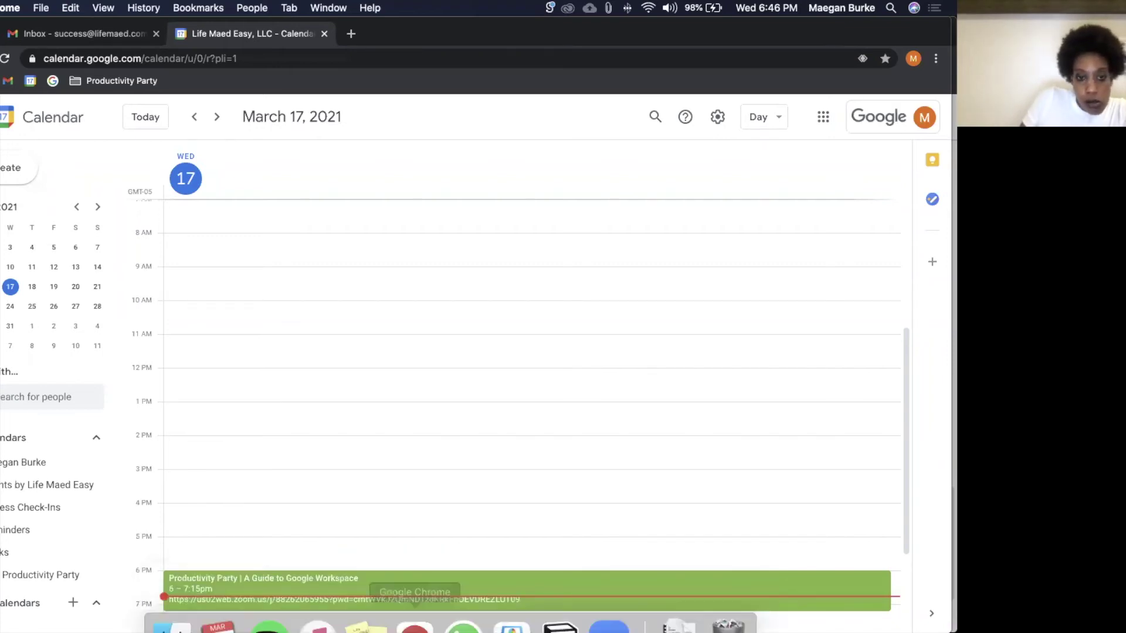
{"action": "right_click", "coordinate": [417, 613]}
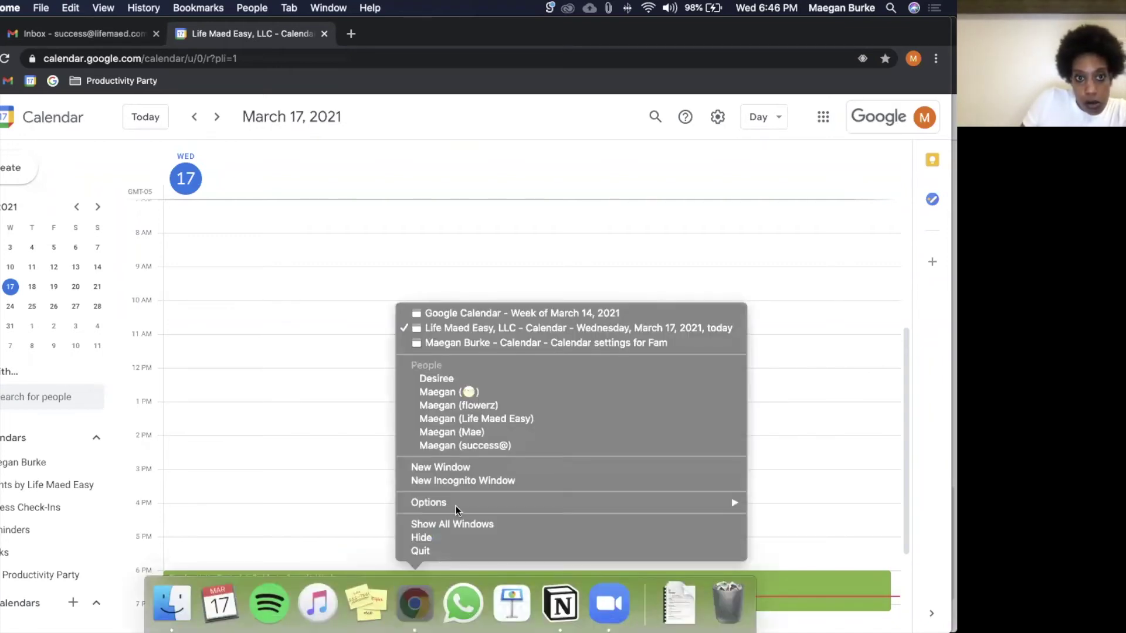
{"action": "left_click", "coordinate": [475, 420]}
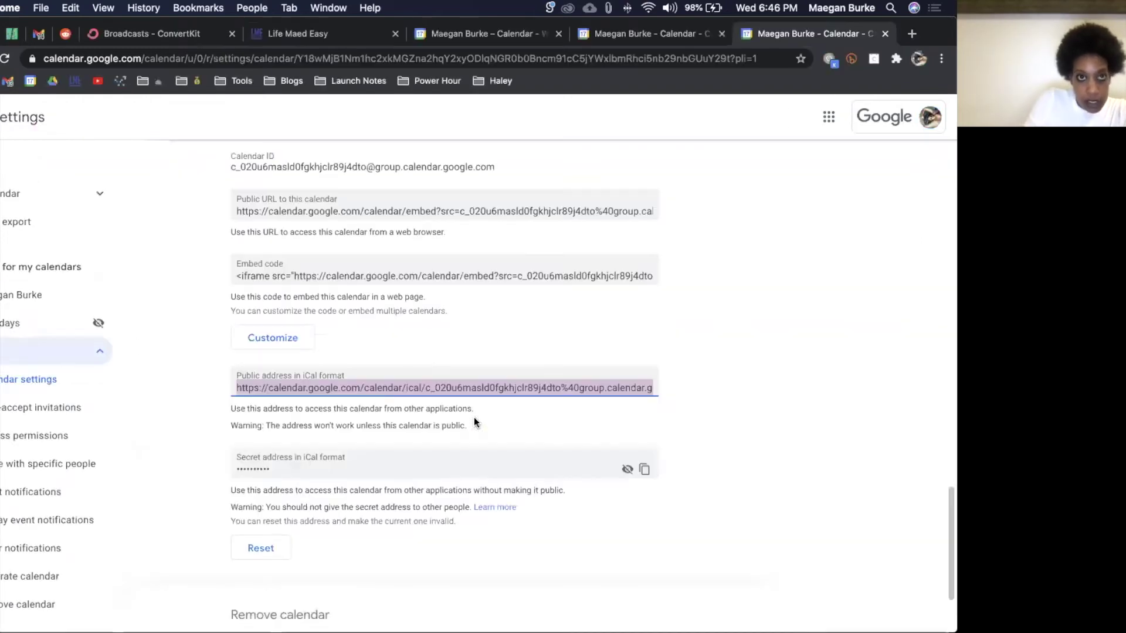
{"action": "left_click", "coordinate": [800, 357]}
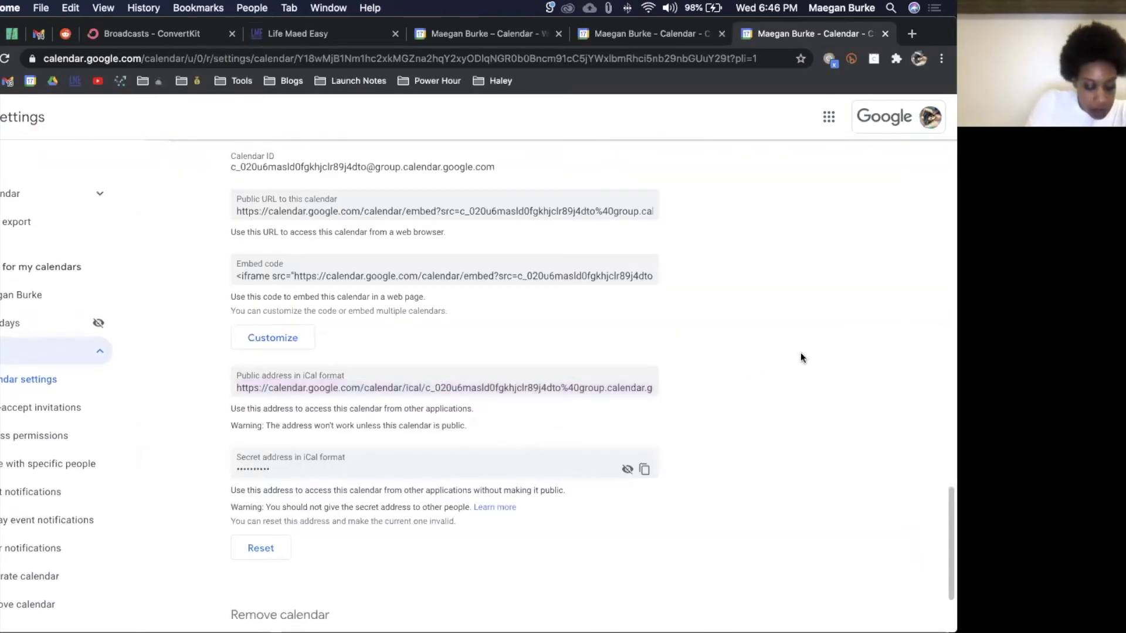
{"action": "key", "text": "super+t"}
{"action": "left_click", "coordinate": [159, 82]}
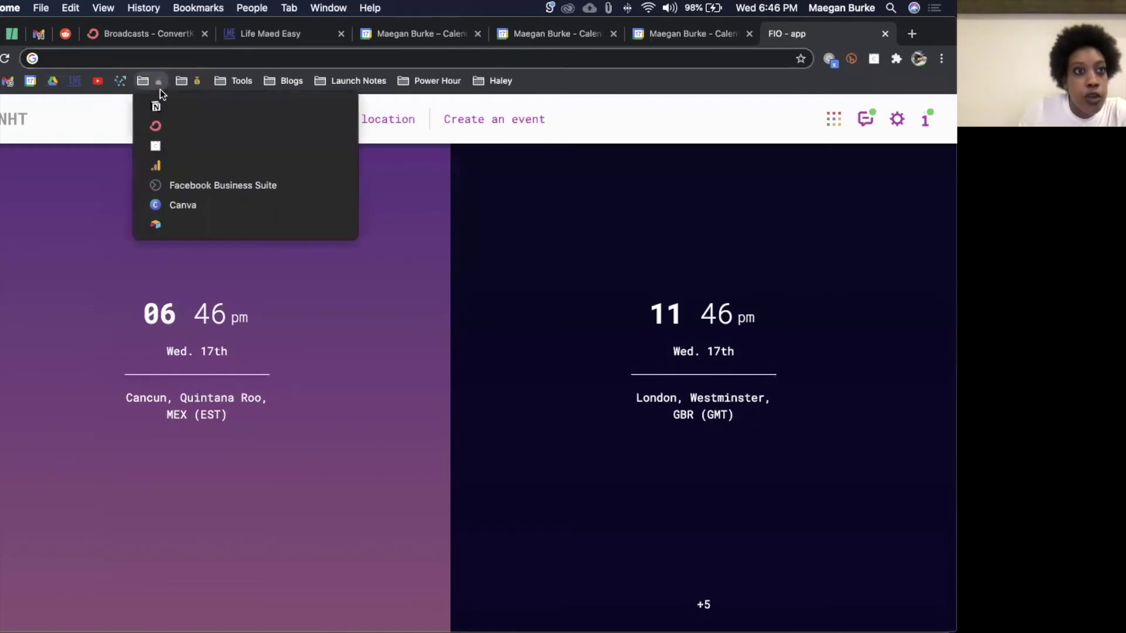
Step: Load Calendly's My Calendly Event Types page from the bookmarks folder
{"action": "left_click", "coordinate": [193, 150]}
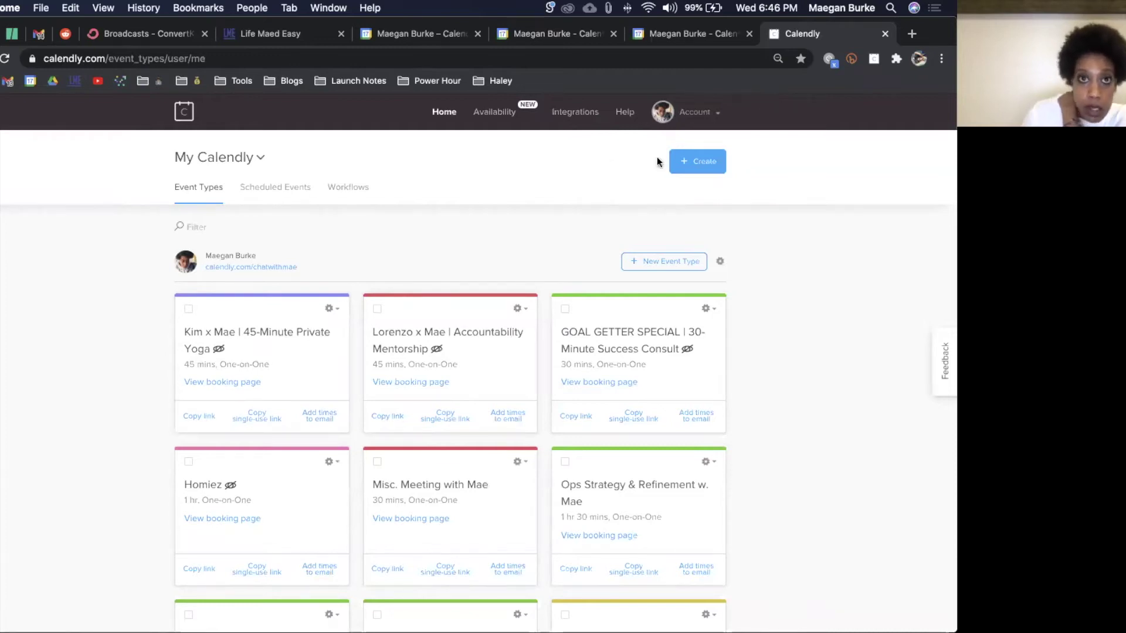
Step: Review Calendly's Calendar Connections page, its four Google accounts and configuration settings
{"action": "left_click", "coordinate": [711, 119]}
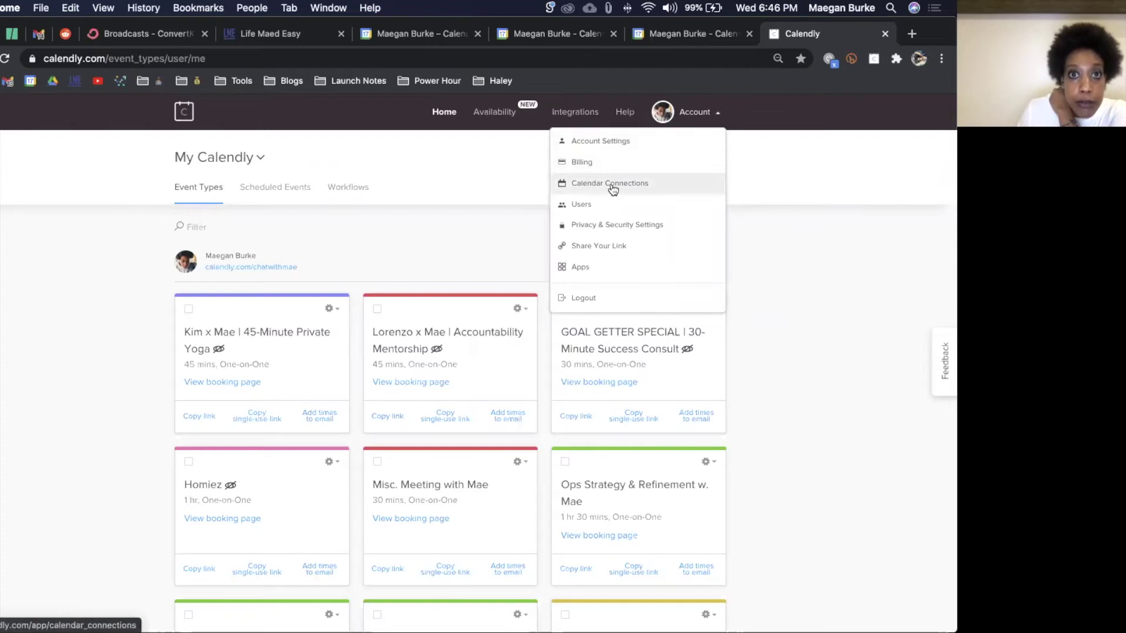
{"action": "left_click", "coordinate": [612, 185]}
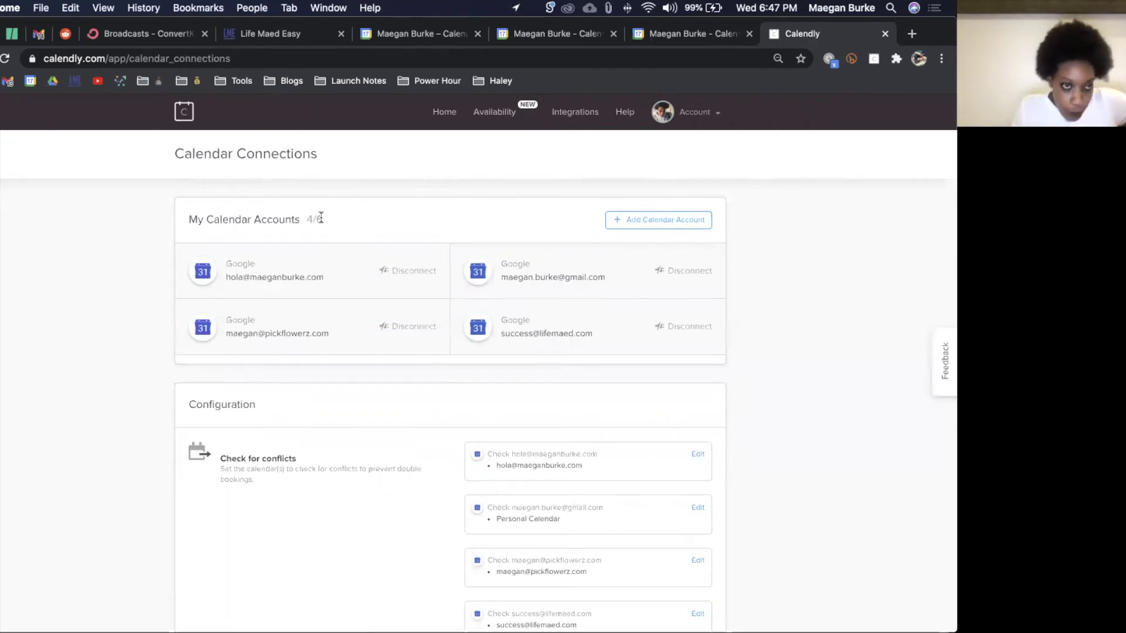
{"action": "scroll", "coordinate": [432, 409], "scroll_direction": "down", "scroll_amount": 4}
{"action": "scroll", "coordinate": [432, 409], "scroll_direction": "up", "scroll_amount": 3}
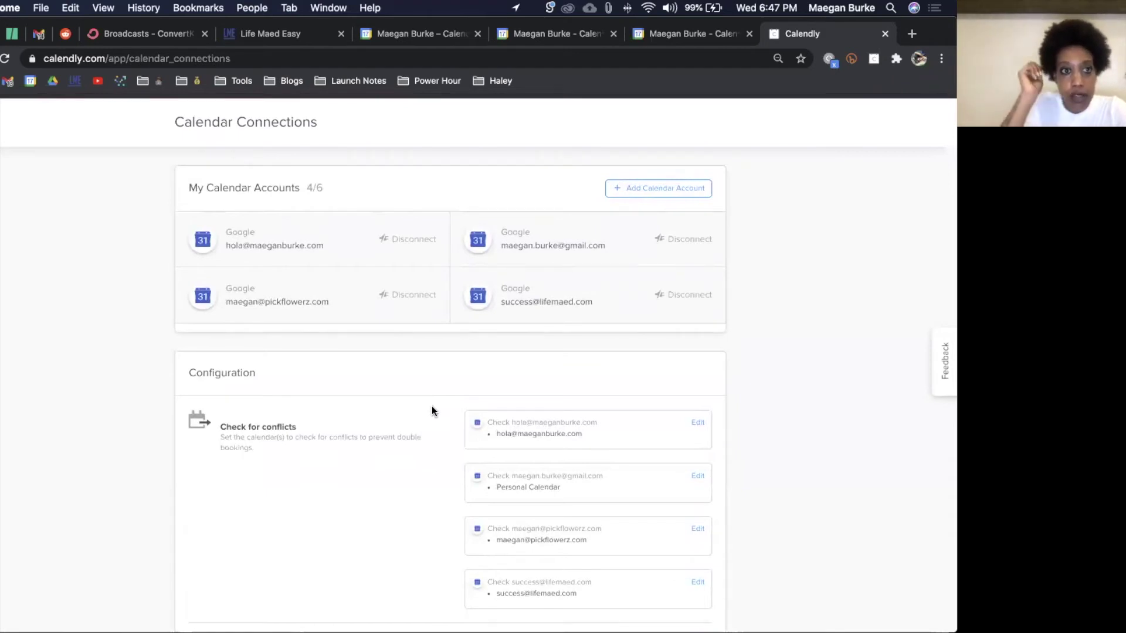
{"action": "scroll", "coordinate": [432, 405], "scroll_direction": "down", "scroll_amount": 3}
{"action": "scroll", "coordinate": [402, 406], "scroll_direction": "down", "scroll_amount": 2}
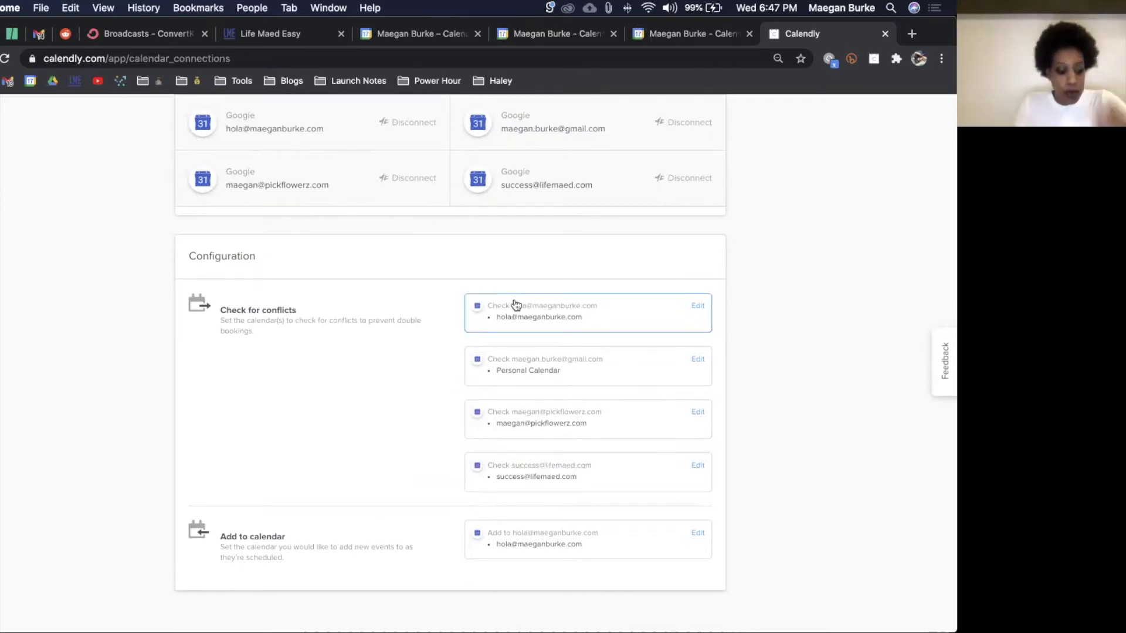
{"action": "key", "text": "super+t"}
Step: Go to lifemaed.com/chat and scroll to the 30-minute meeting booking calendar
{"action": "type", "text": "life"}
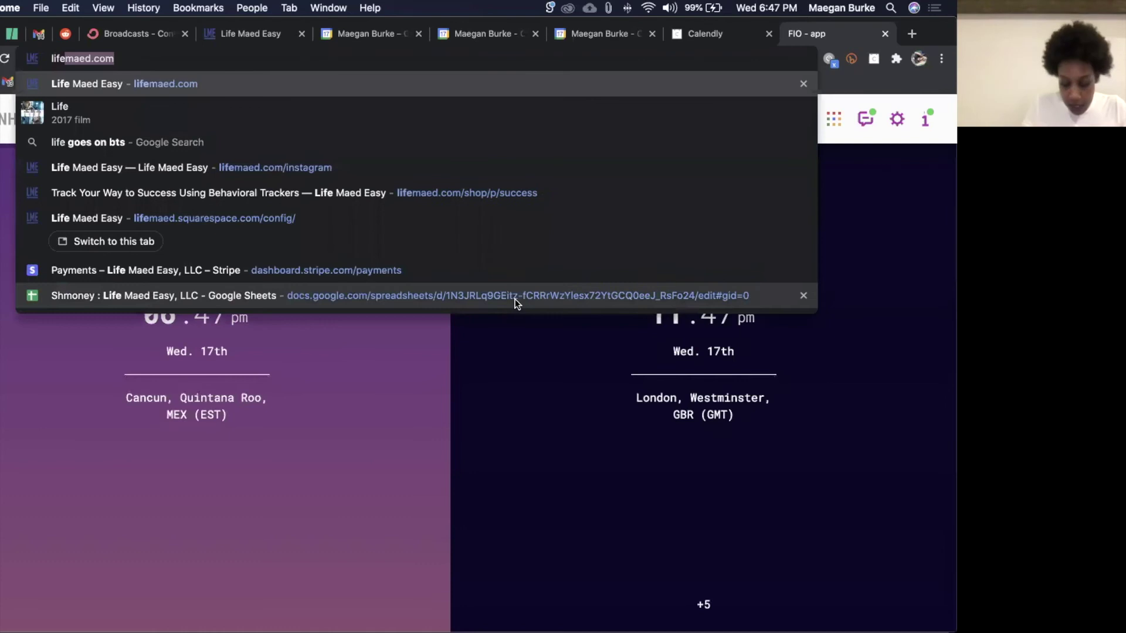
{"action": "type", "text": "maed.com/cja"}
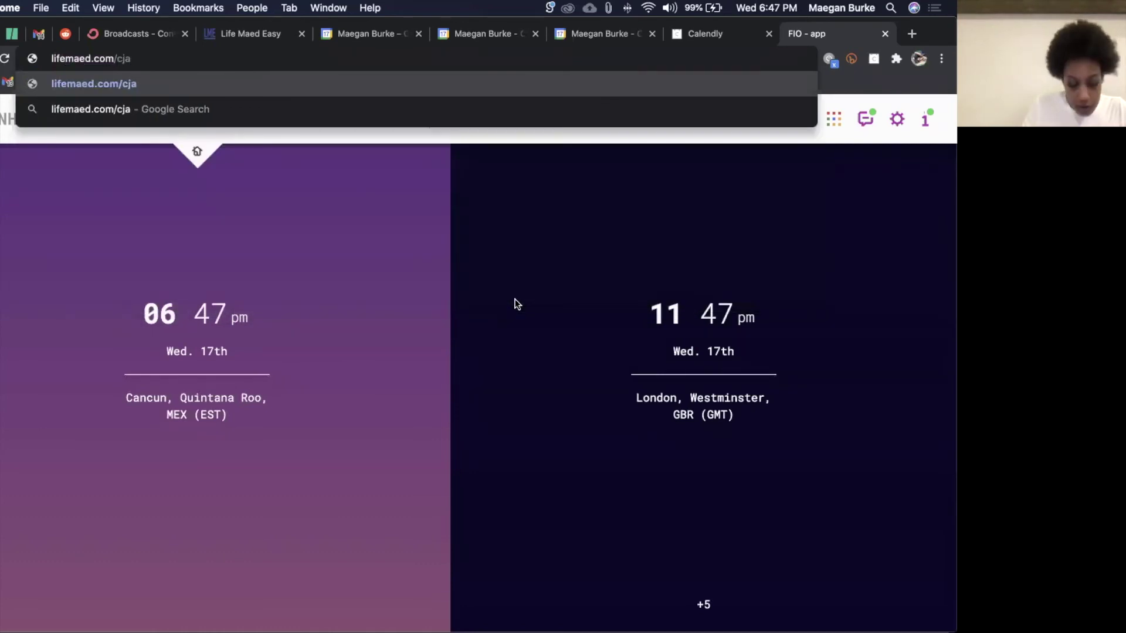
{"action": "key", "text": "BackSpace"}
{"action": "key", "text": "BackSpace"}
{"action": "type", "text": "hat"}
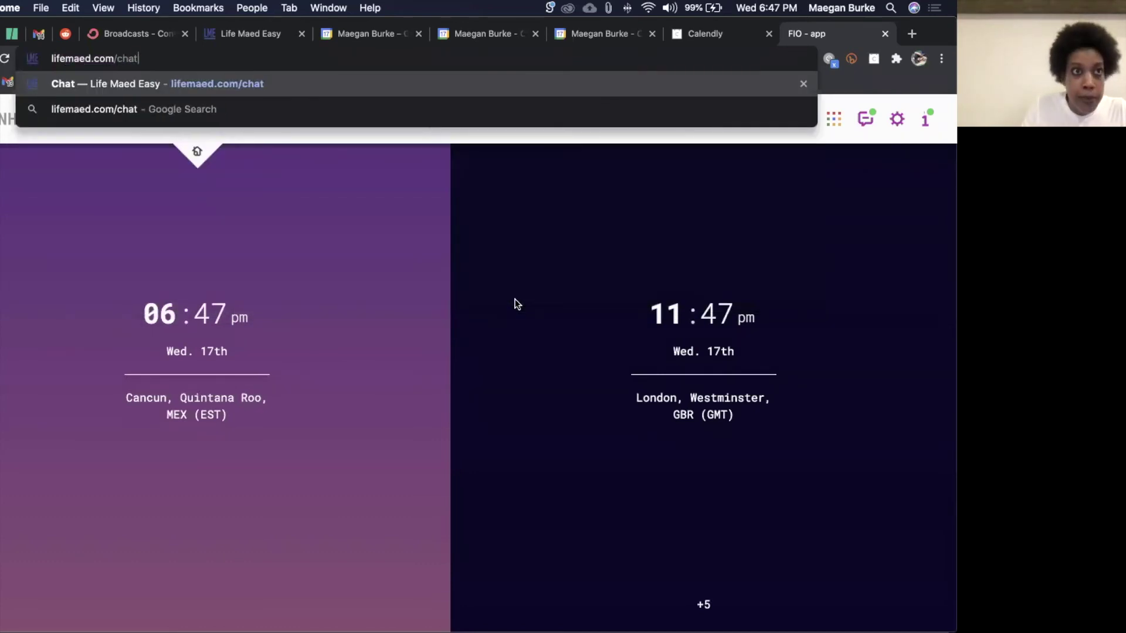
{"action": "key", "text": "Return"}
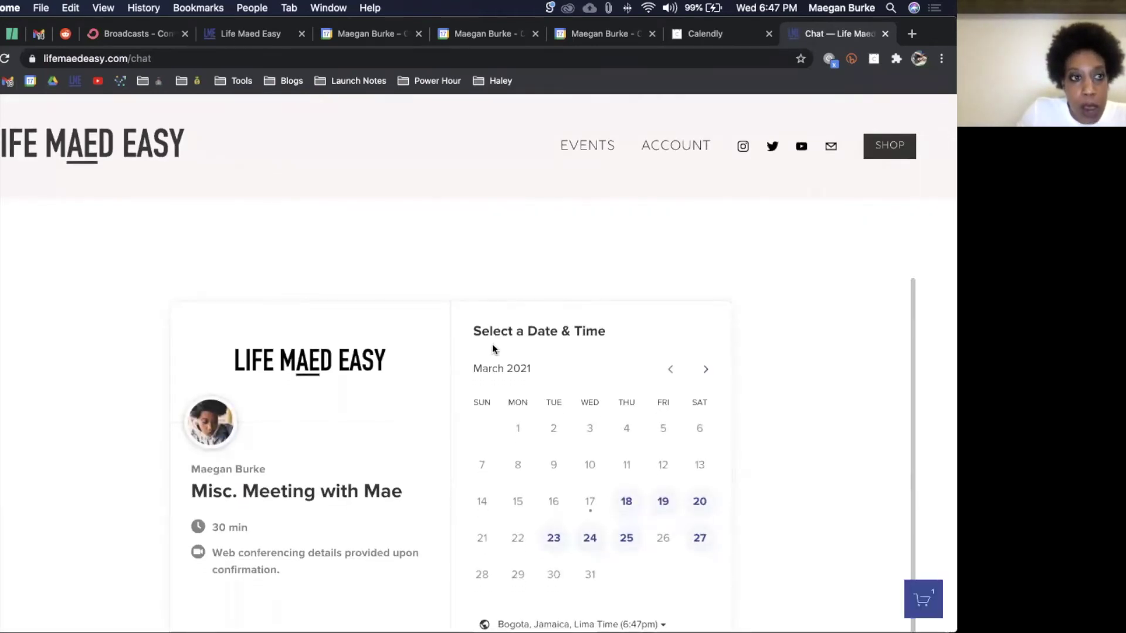
{"action": "scroll", "coordinate": [384, 275], "scroll_direction": "down", "scroll_amount": 4}
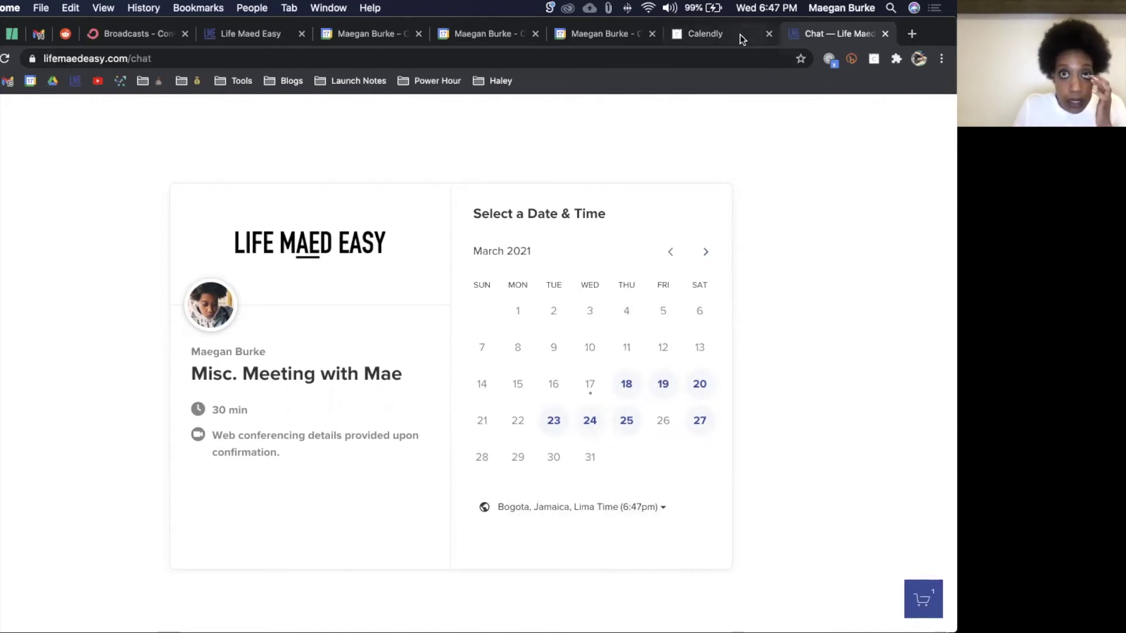
Step: Cycle through the open tabs and close the extra calendar settings tabs
{"action": "left_click", "coordinate": [618, 37]}
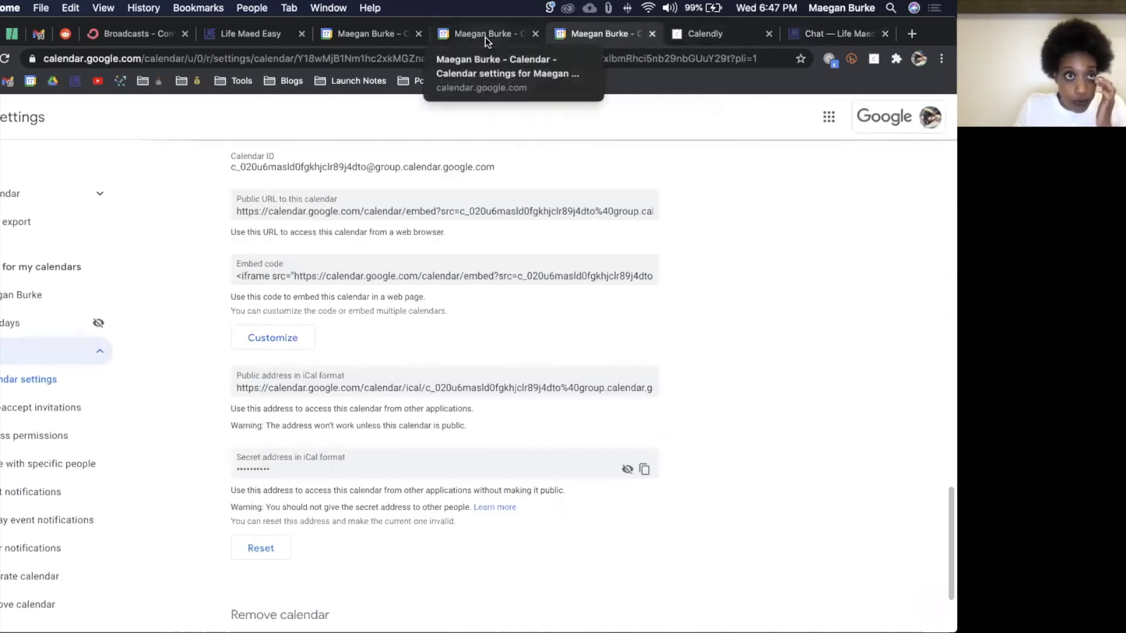
{"action": "left_click", "coordinate": [485, 36]}
{"action": "left_click", "coordinate": [389, 36]}
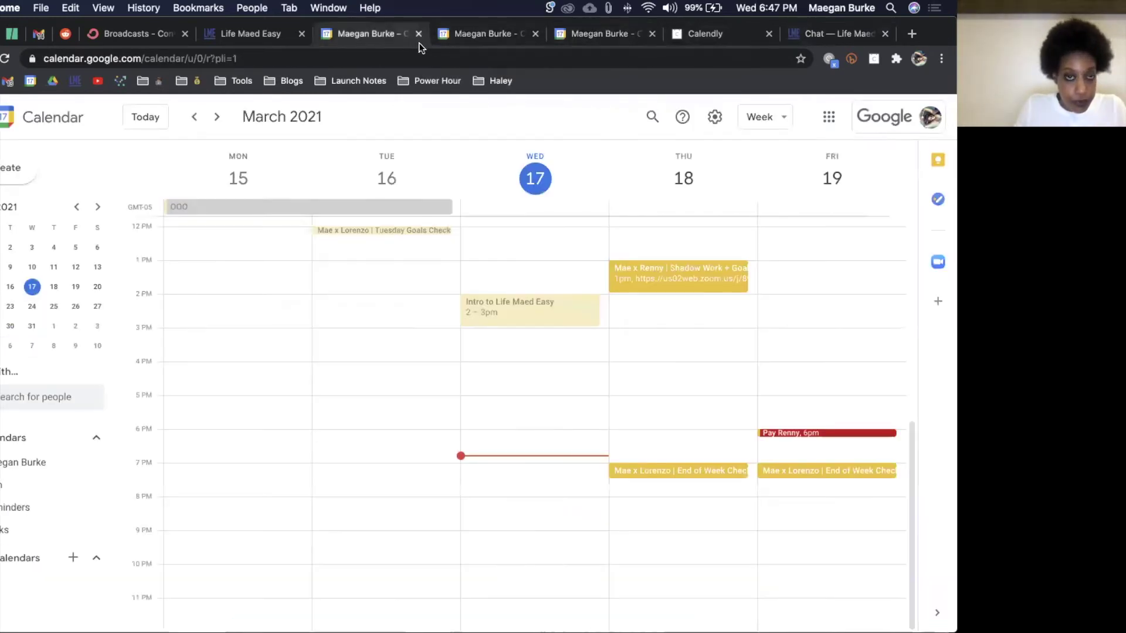
{"action": "left_click", "coordinate": [469, 37]}
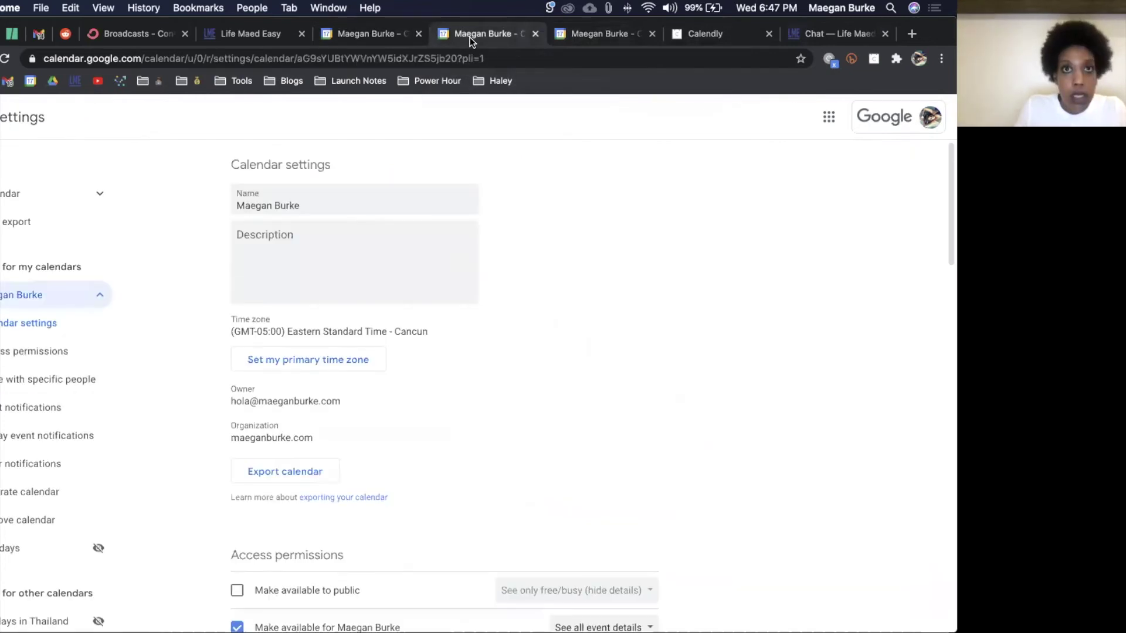
{"action": "key", "text": "super+w"}
{"action": "key", "text": "super+w"}
{"action": "key", "text": "super+w"}
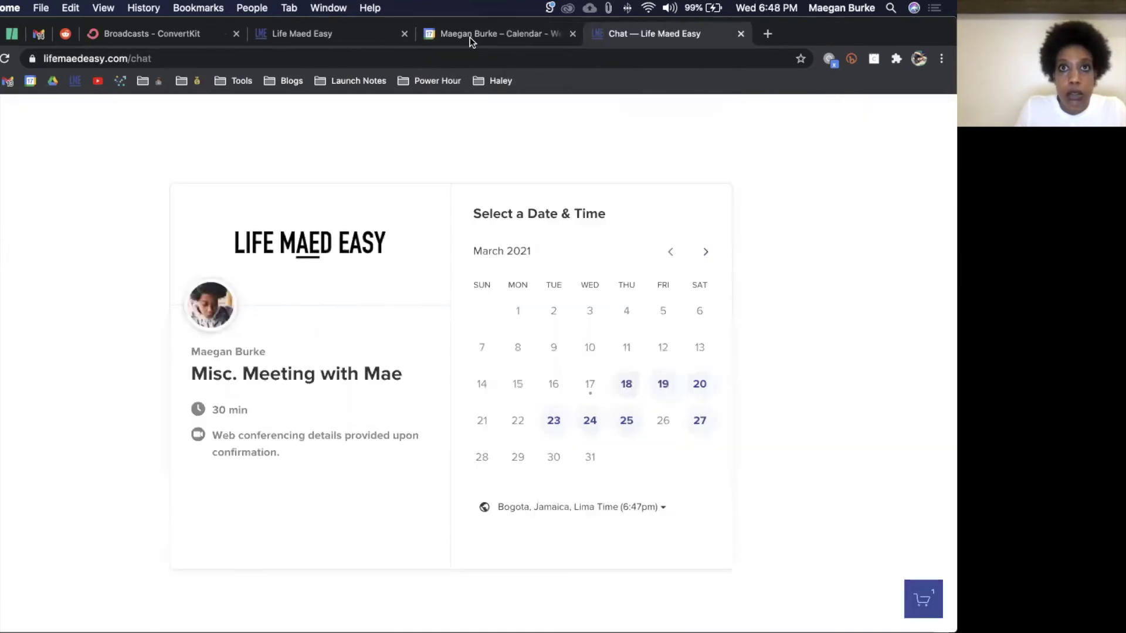
{"action": "key", "text": "super+w"}
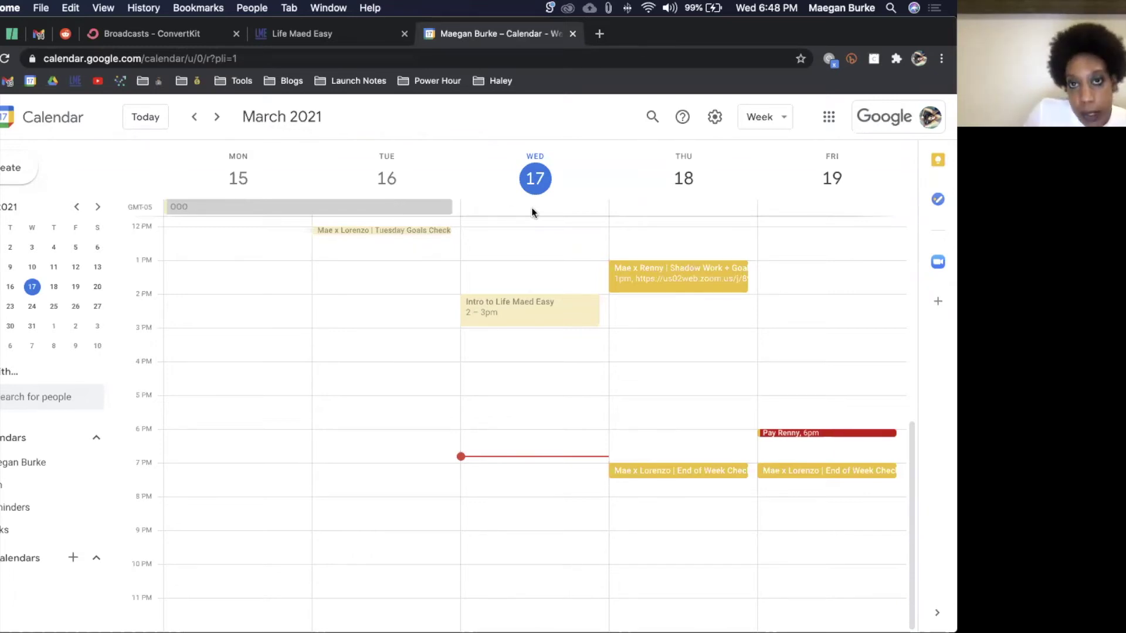
Step: Create an all-day event on Thursday 18 March titled 'I'm Sleeping'
{"action": "left_click", "coordinate": [679, 205]}
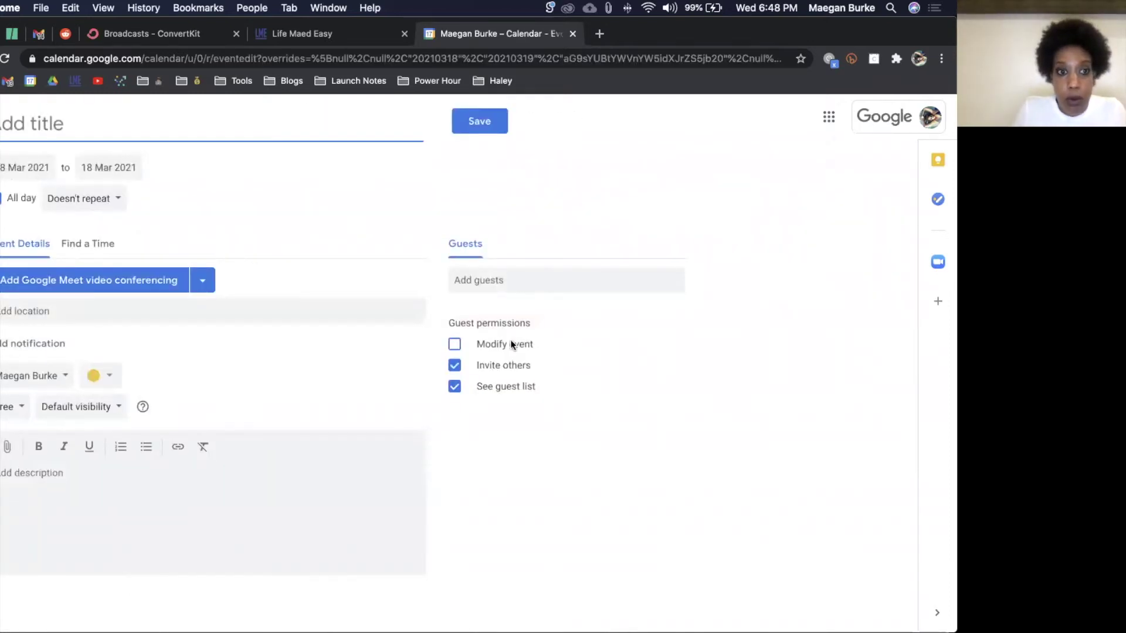
{"action": "type", "text": "Teavge"}
{"action": "key", "text": "BackSpace"}
{"action": "key", "text": "BackSpace"}
{"action": "key", "text": "BackSpace"}
{"action": "key", "text": "BackSpace"}
{"action": "type", "text": "ve <"}
{"action": "key", "text": "super+a"}
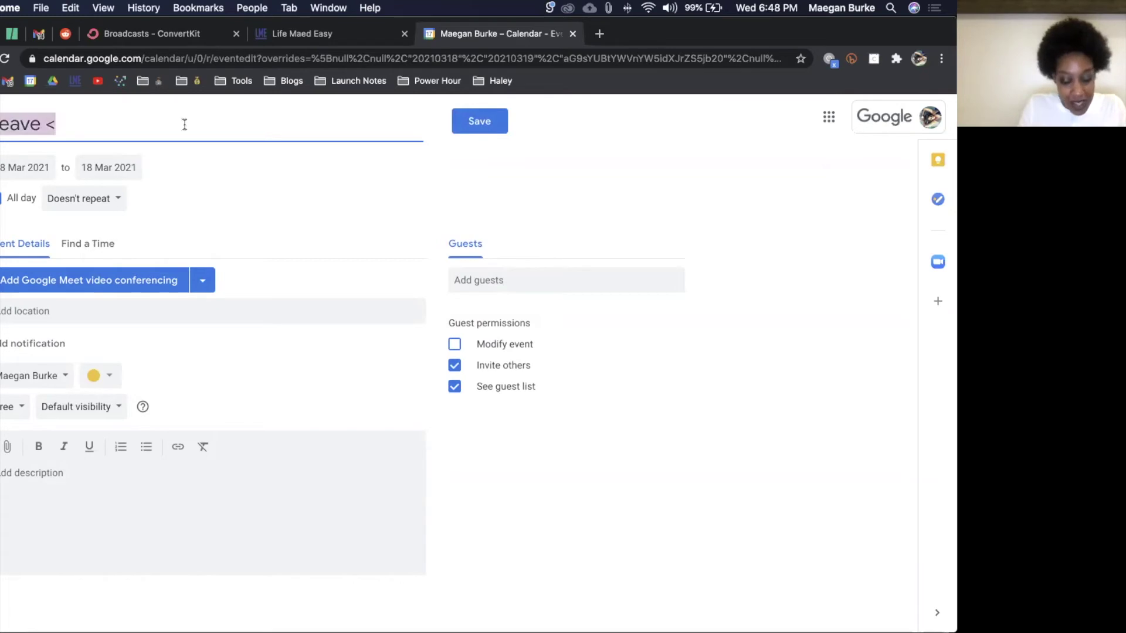
{"action": "key", "text": "Right"}
{"action": "key", "text": "BackSpace"}
{"action": "key", "text": "BackSpace"}
{"action": "type", "text": "I'm SLeep"}
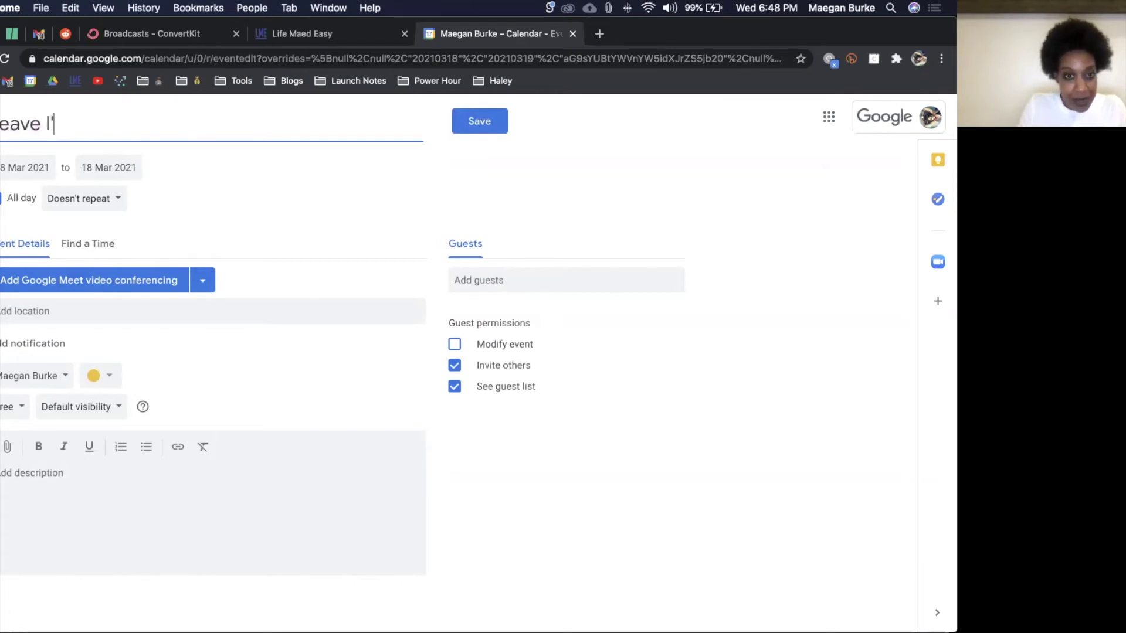
{"action": "key", "text": "BackSpace"}
{"action": "key", "text": "BackSpace"}
{"action": "key", "text": "super+a"}
{"action": "key", "text": "BackSpace"}
{"action": "type", "text": "I'm Sleepi"}
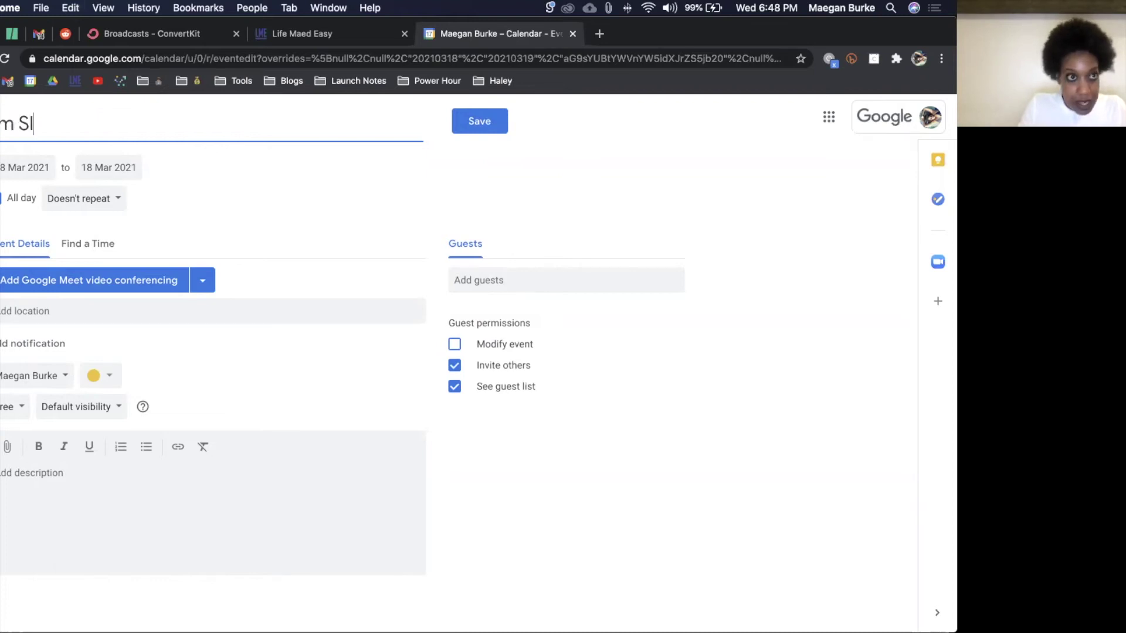
{"action": "type", "text": "ng"}
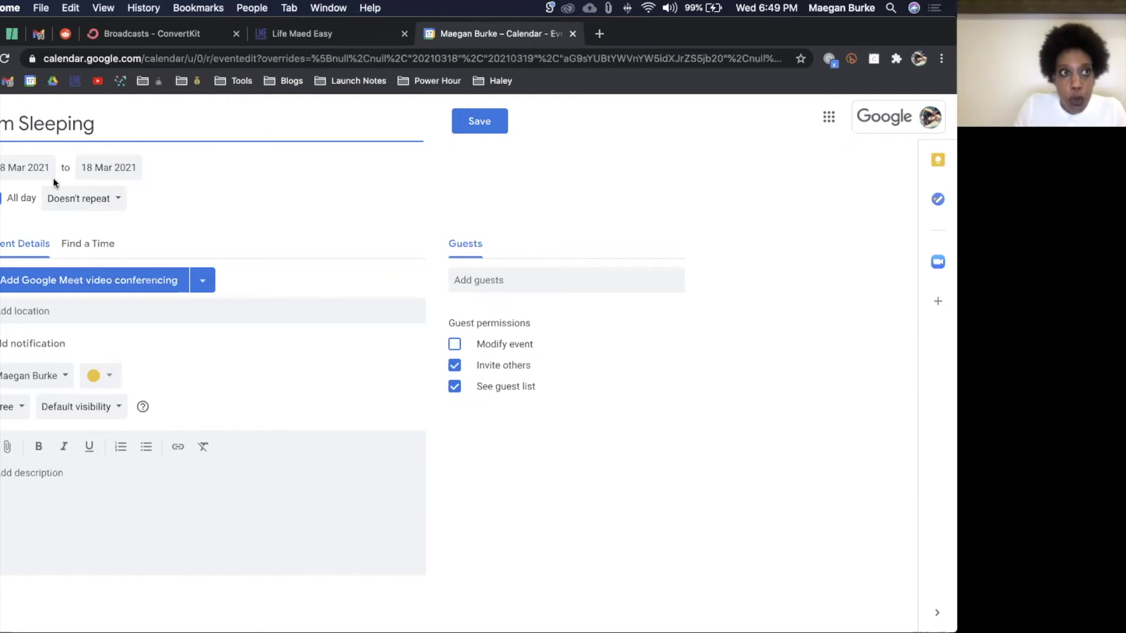
Step: Change the event's availability from Free to Busy
{"action": "left_click", "coordinate": [10, 412]}
{"action": "left_click", "coordinate": [9, 392]}
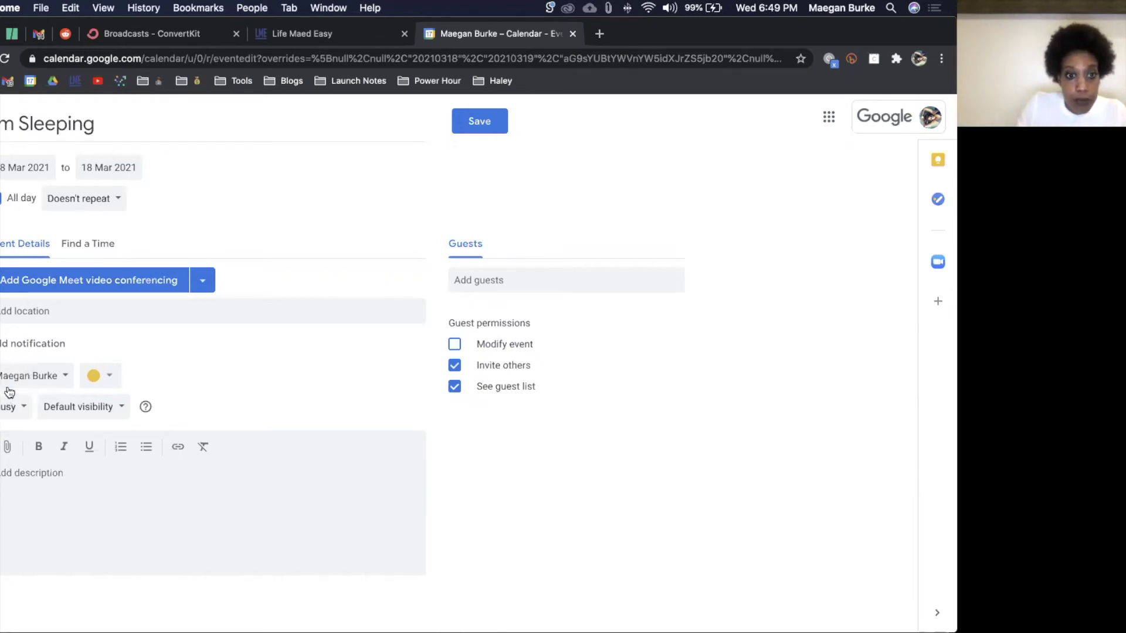
{"action": "key", "text": "super+t"}
Step: Open lifemaed.com/chat in a new tab, view its booking calendar, then return to the event draft
{"action": "type", "text": "lifemaed.com"}
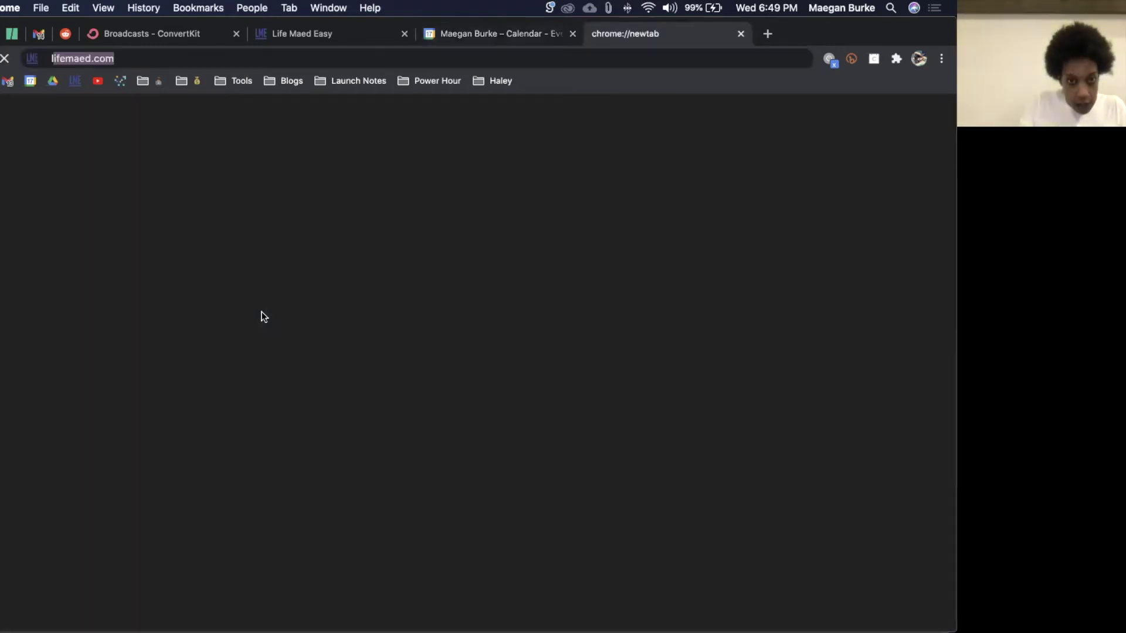
{"action": "key", "text": "Return"}
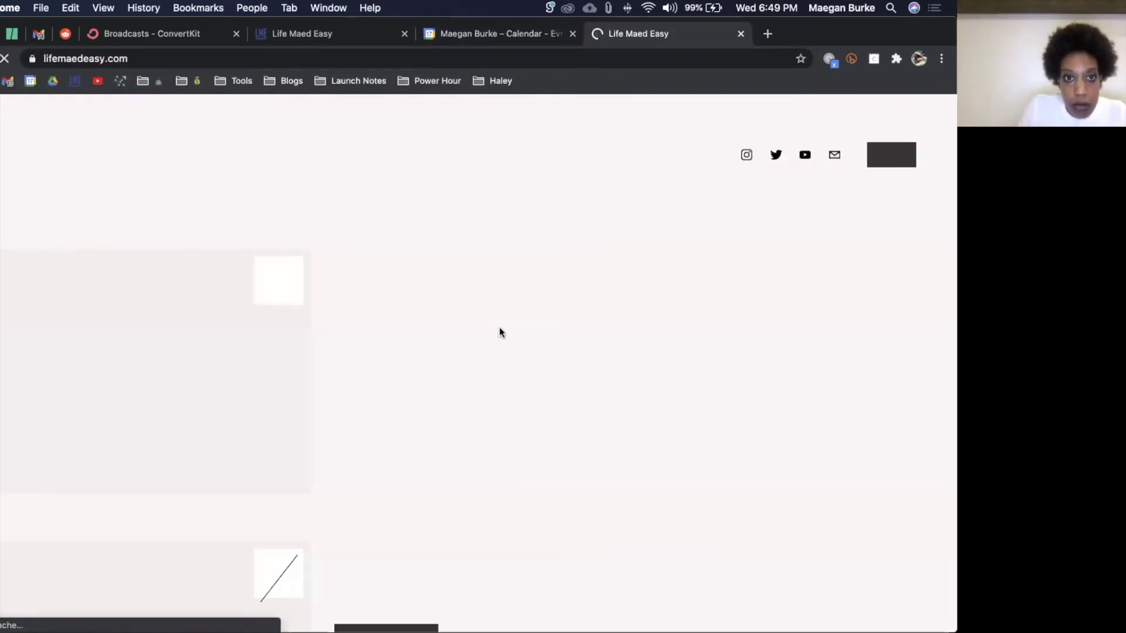
{"action": "left_click", "coordinate": [166, 58]}
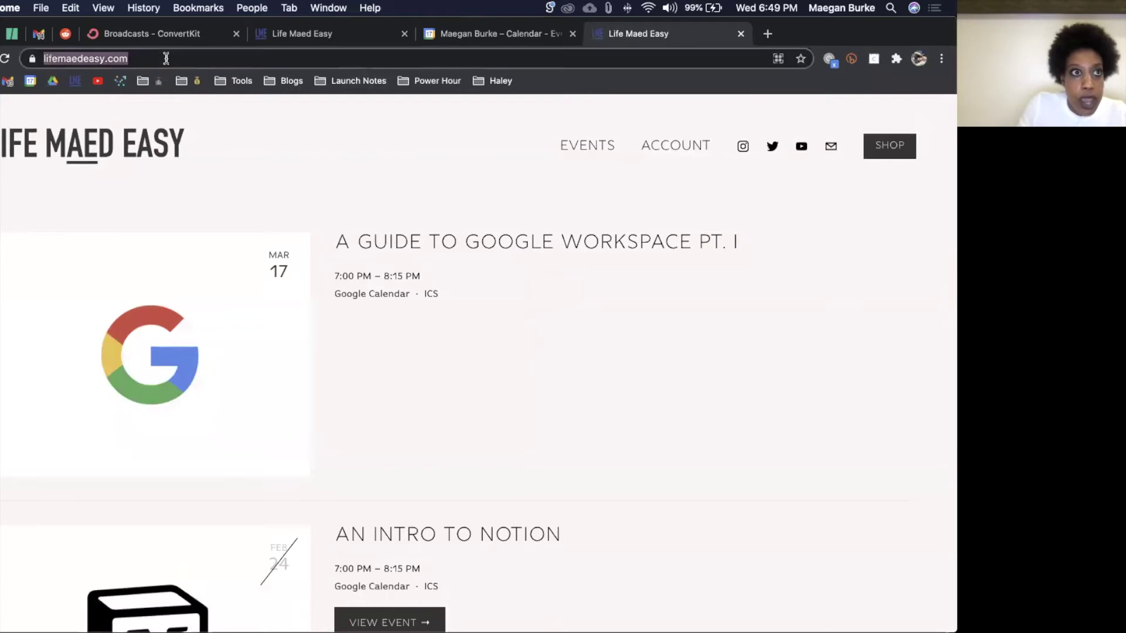
{"action": "left_click", "coordinate": [166, 58]}
{"action": "type", "text": "/chat"}
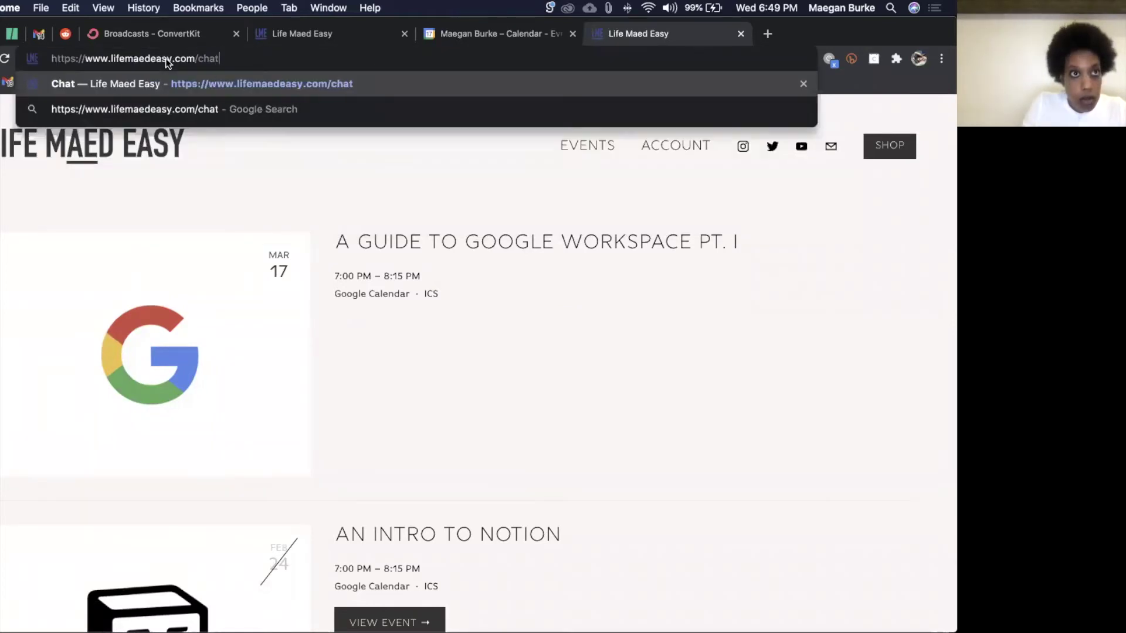
{"action": "key", "text": "Return"}
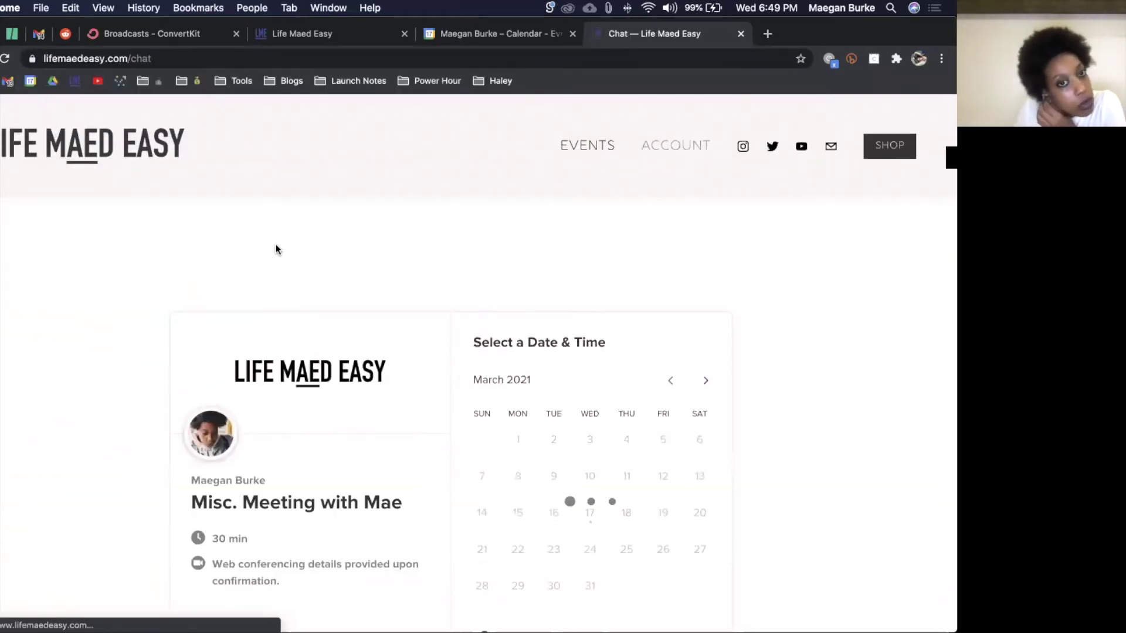
{"action": "scroll", "coordinate": [278, 247], "scroll_direction": "down", "scroll_amount": 3}
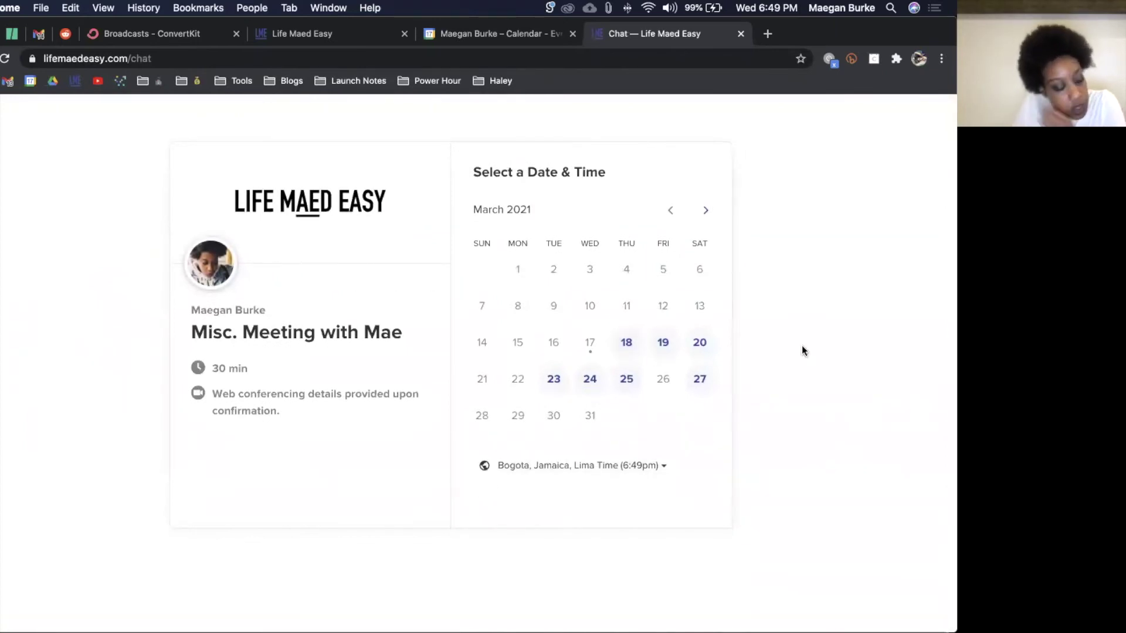
{"action": "left_click", "coordinate": [516, 35]}
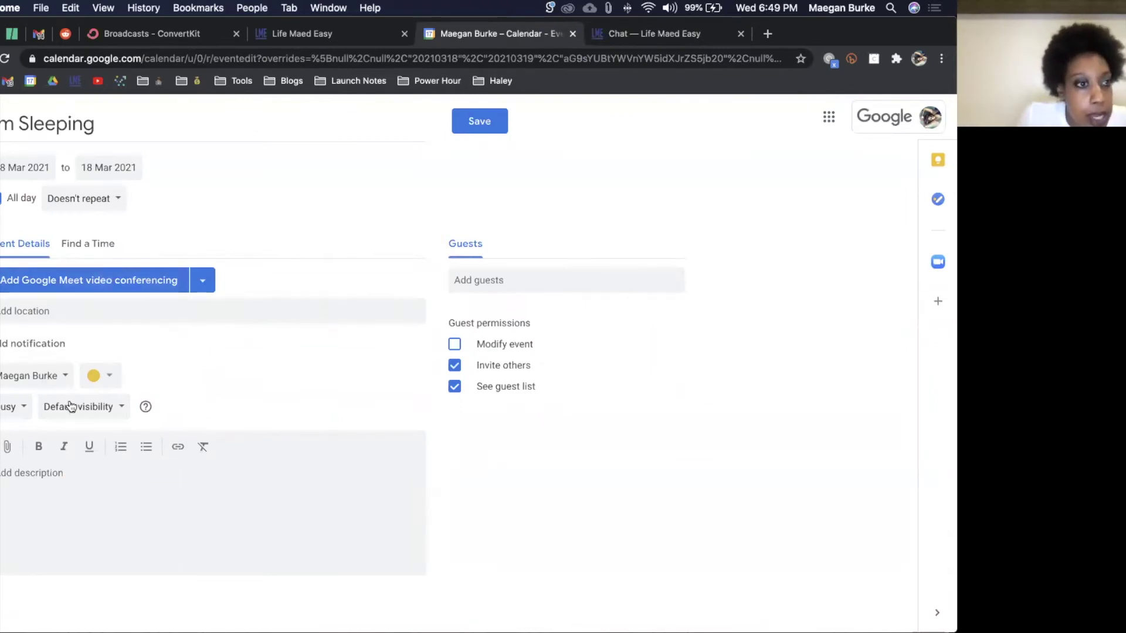
Step: Set the I'm Sleeping event colour to Graphite, keep its calendar, and save it
{"action": "left_click", "coordinate": [101, 380]}
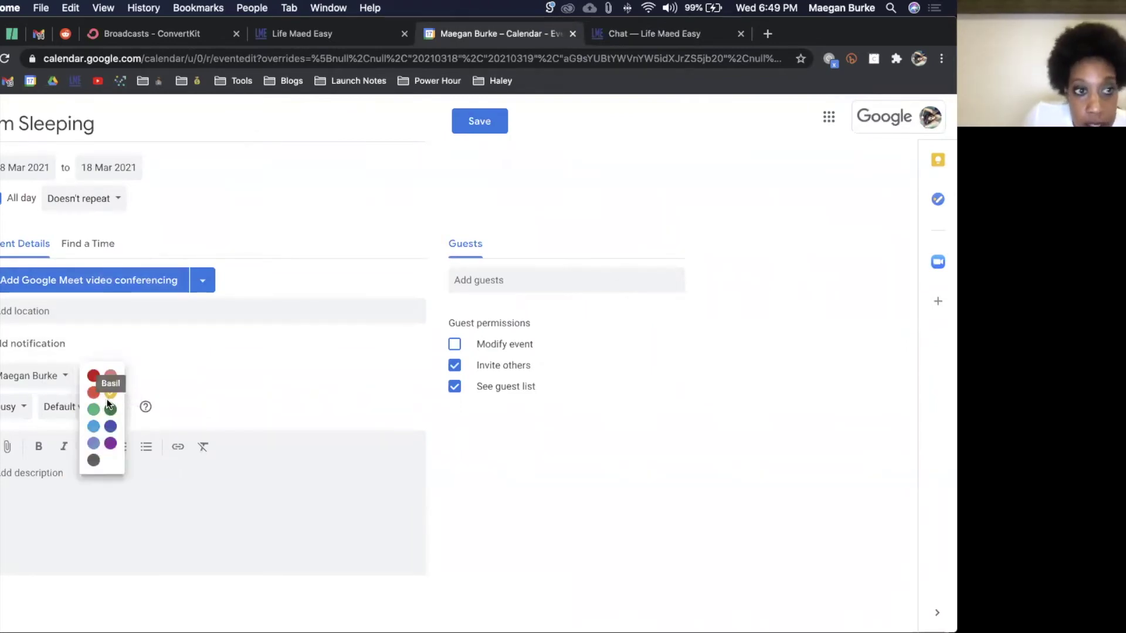
{"action": "left_click", "coordinate": [93, 460]}
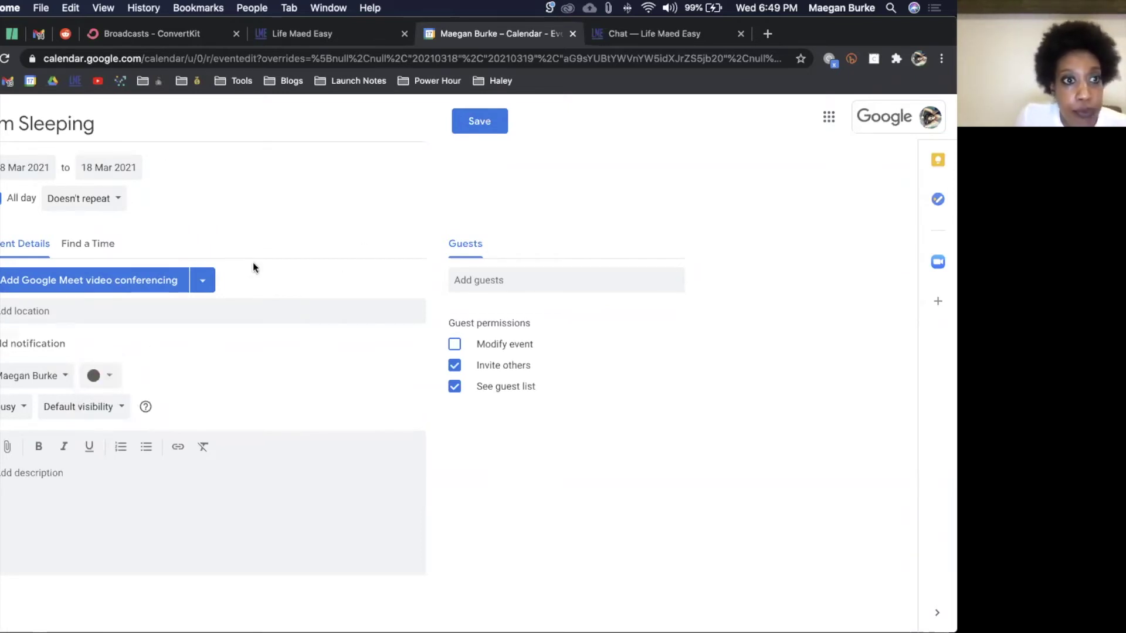
{"action": "left_click", "coordinate": [45, 372]}
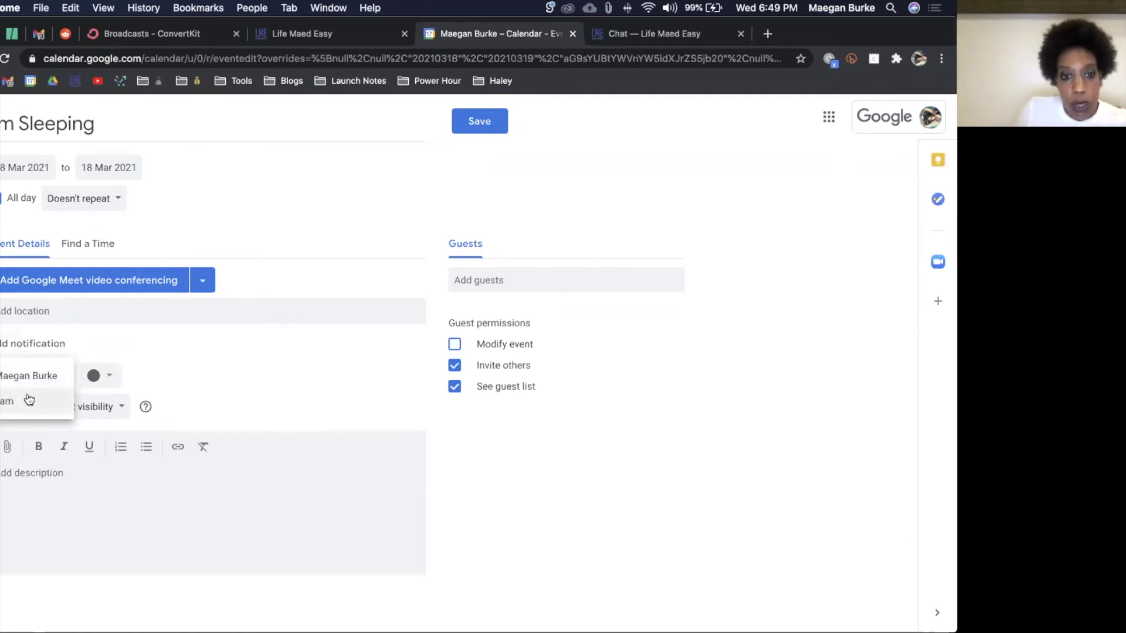
{"action": "left_click", "coordinate": [226, 387]}
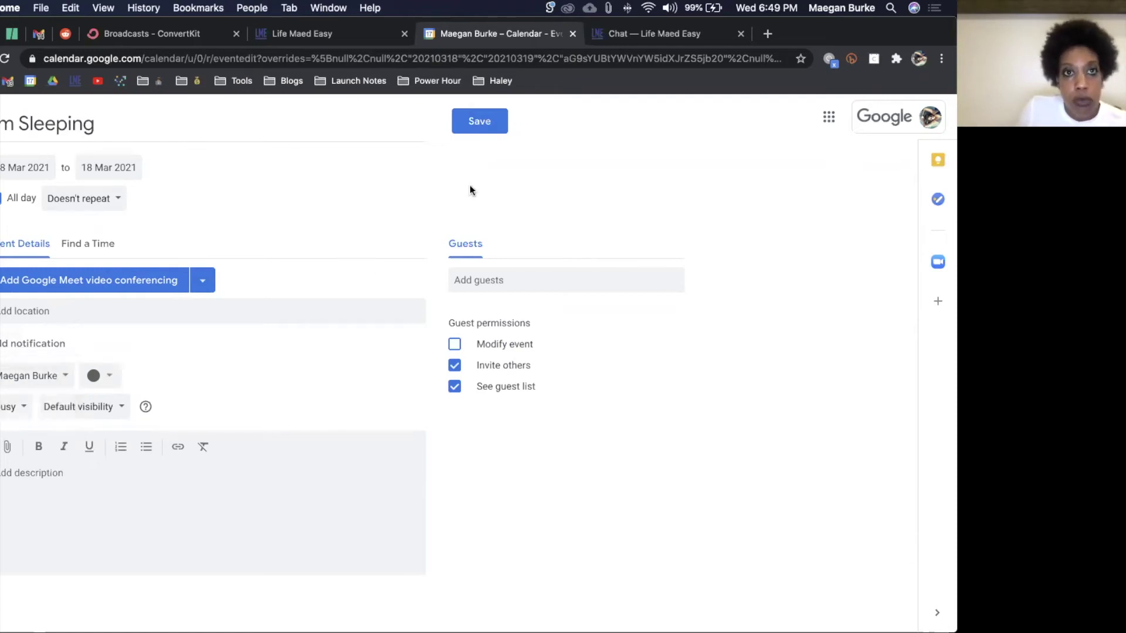
{"action": "left_click", "coordinate": [480, 125]}
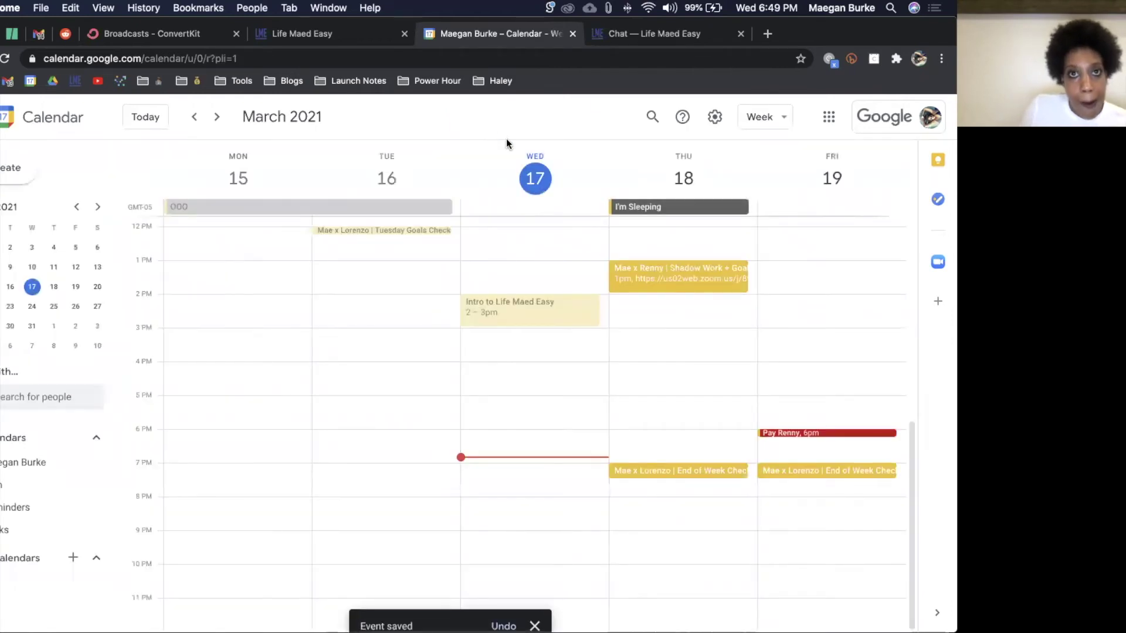
Step: Switch to the 'Chat — Life Maed Easy' tab to see the available March booking dates
{"action": "left_click", "coordinate": [678, 34]}
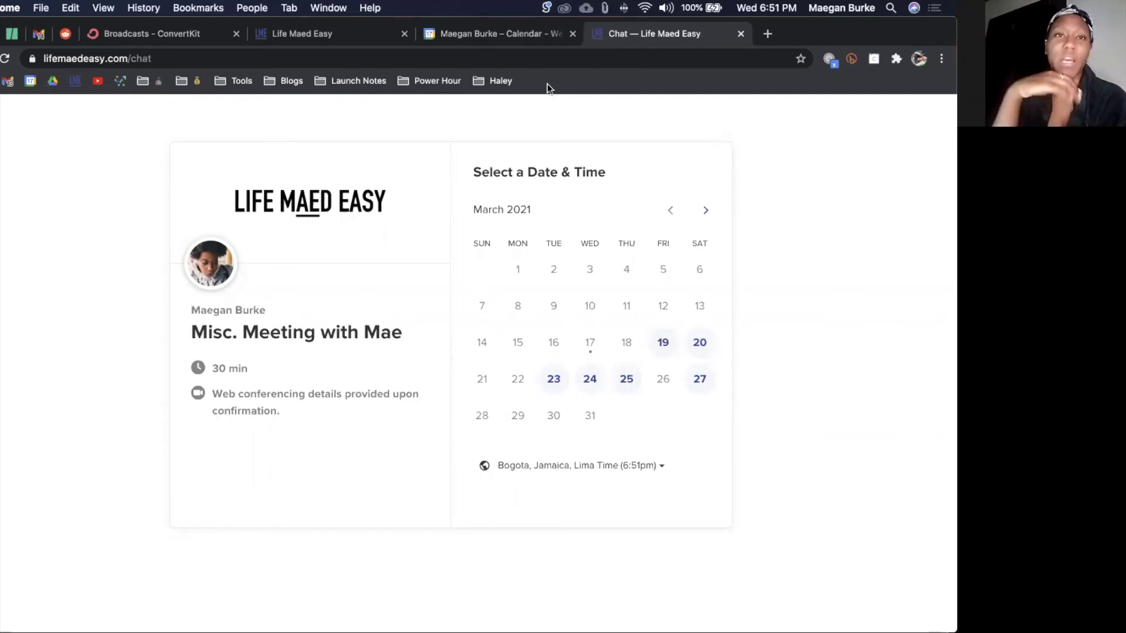
Step: Switch back to the Google Calendar tab showing the 15–19 March week
{"action": "left_click", "coordinate": [504, 38]}
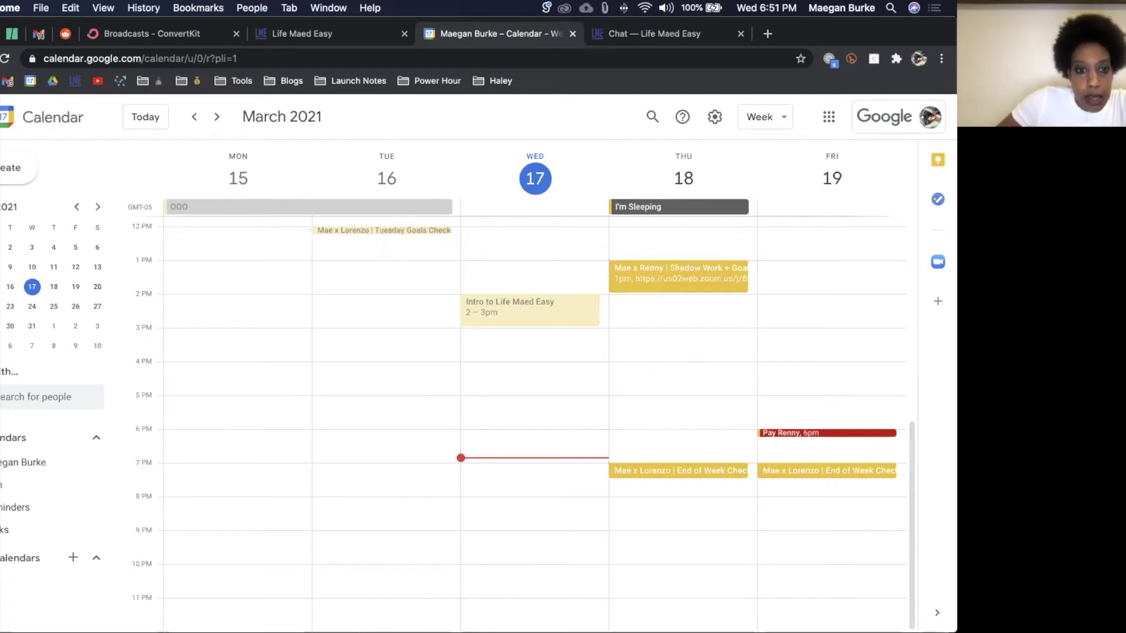
{"action": "mouse_move", "coordinate": [317, 632]}
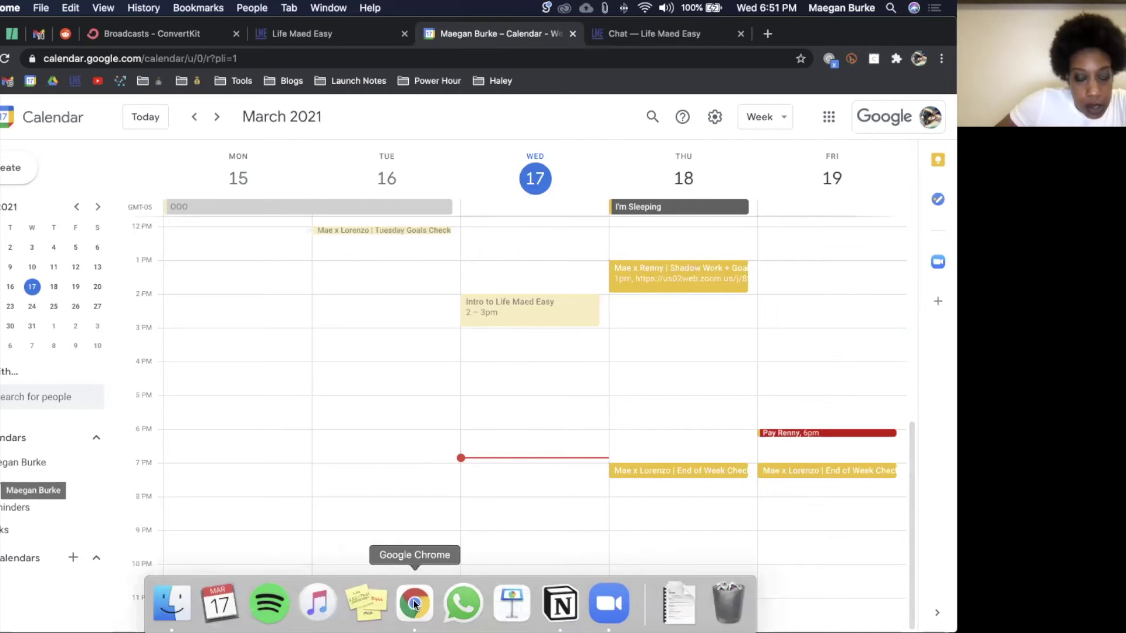
Step: Switch to the Life Maed Easy business profile's Chrome window showing the 17 March calendar
{"action": "right_click", "coordinate": [413, 604]}
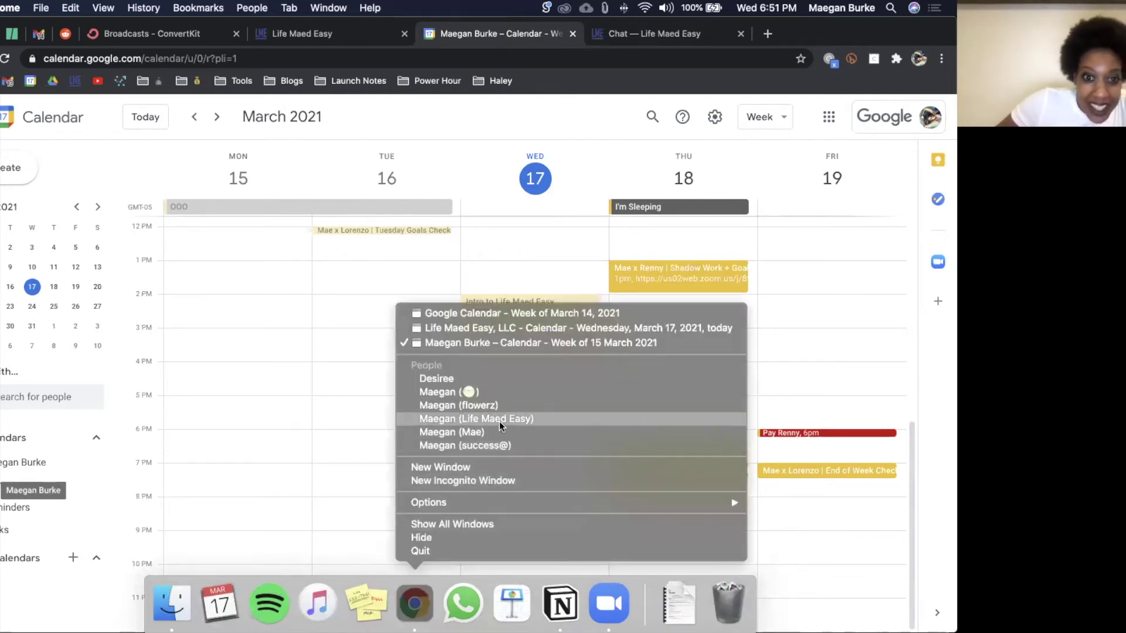
{"action": "left_click", "coordinate": [499, 444]}
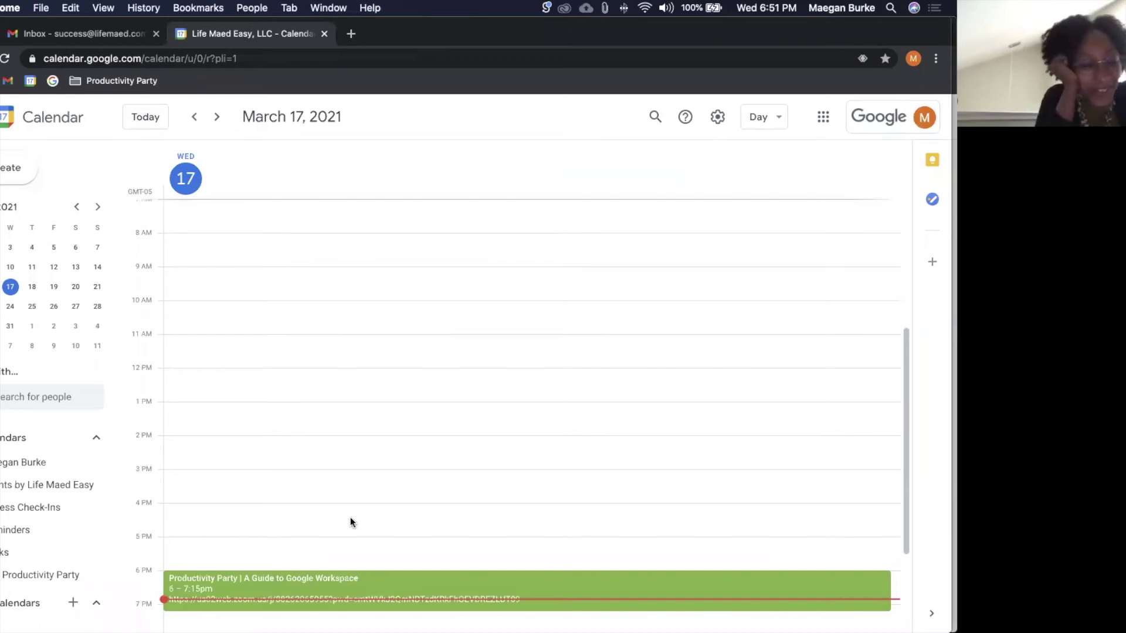
{"action": "scroll", "coordinate": [350, 518], "scroll_direction": "down", "scroll_amount": 2}
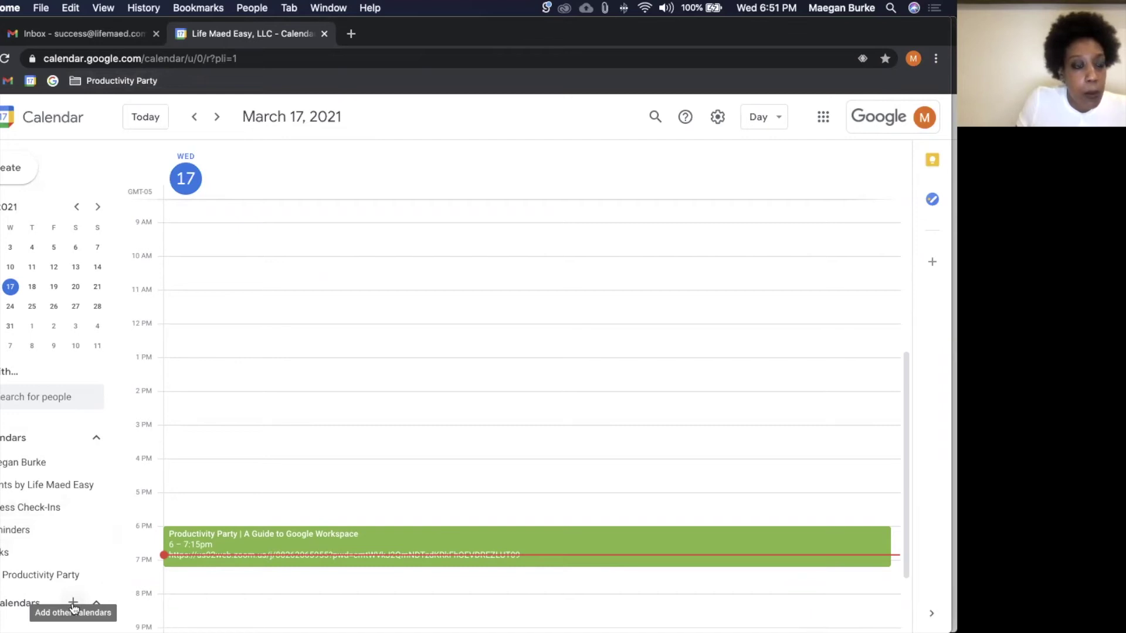
Step: Start a new calendar from Other calendars and name it Internz
{"action": "left_click", "coordinate": [97, 438]}
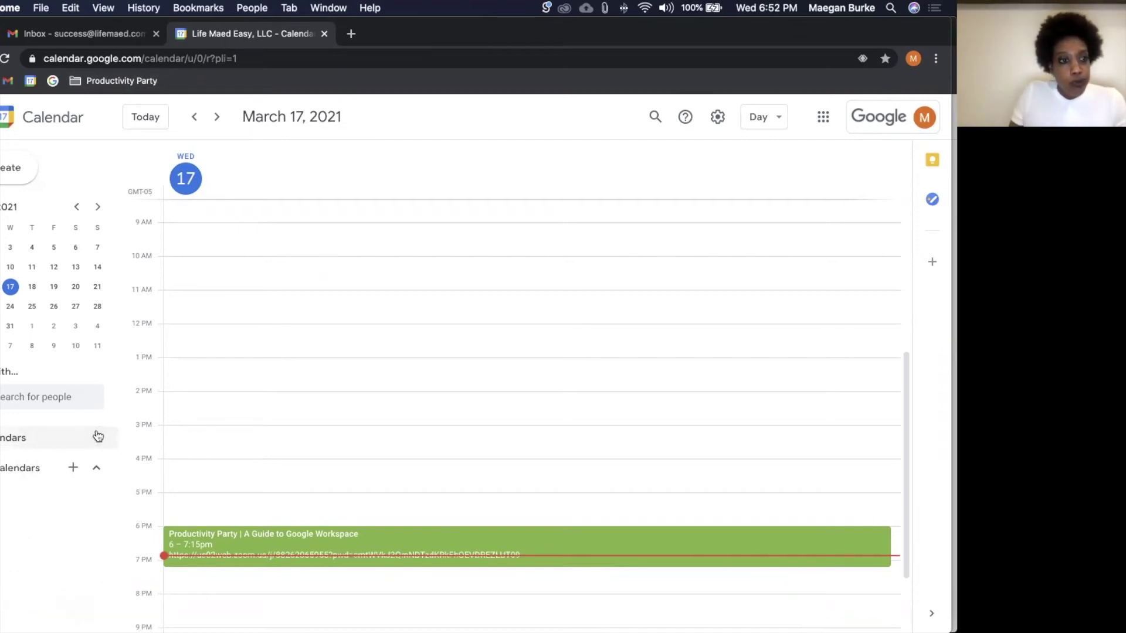
{"action": "left_click", "coordinate": [97, 437]}
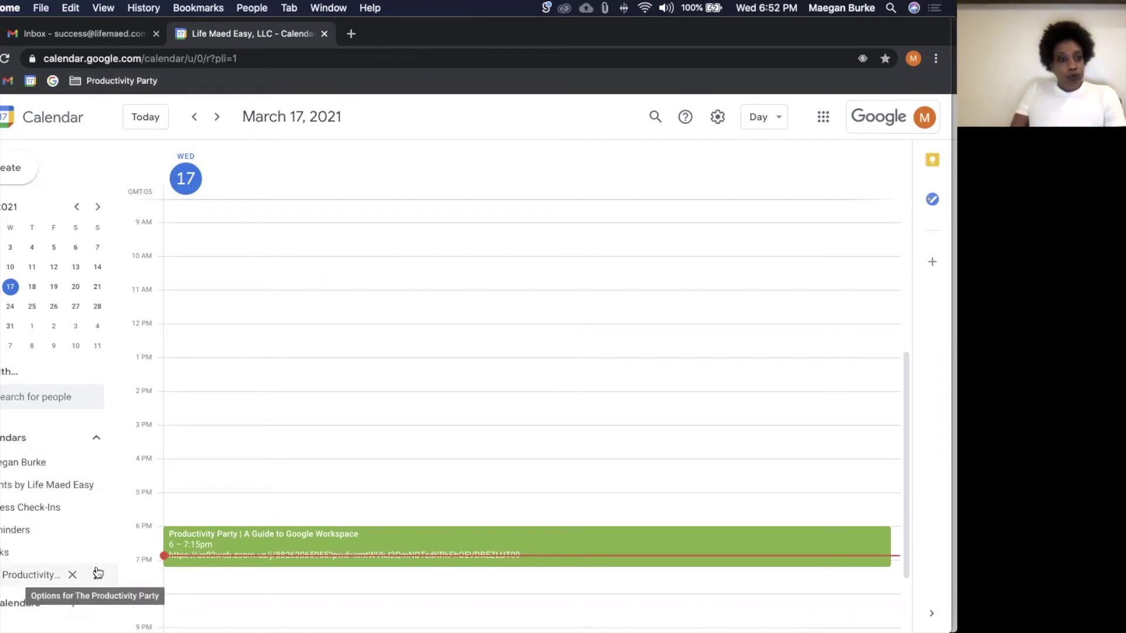
{"action": "left_click", "coordinate": [96, 603]}
{"action": "left_click", "coordinate": [126, 535]}
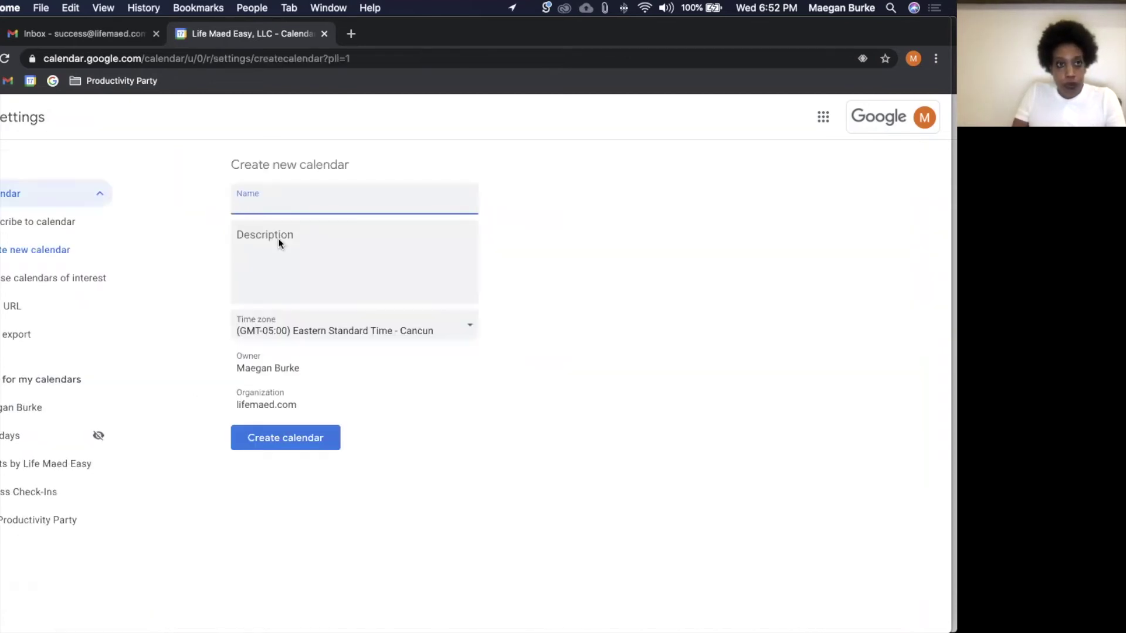
{"action": "type", "text": "Internz"}
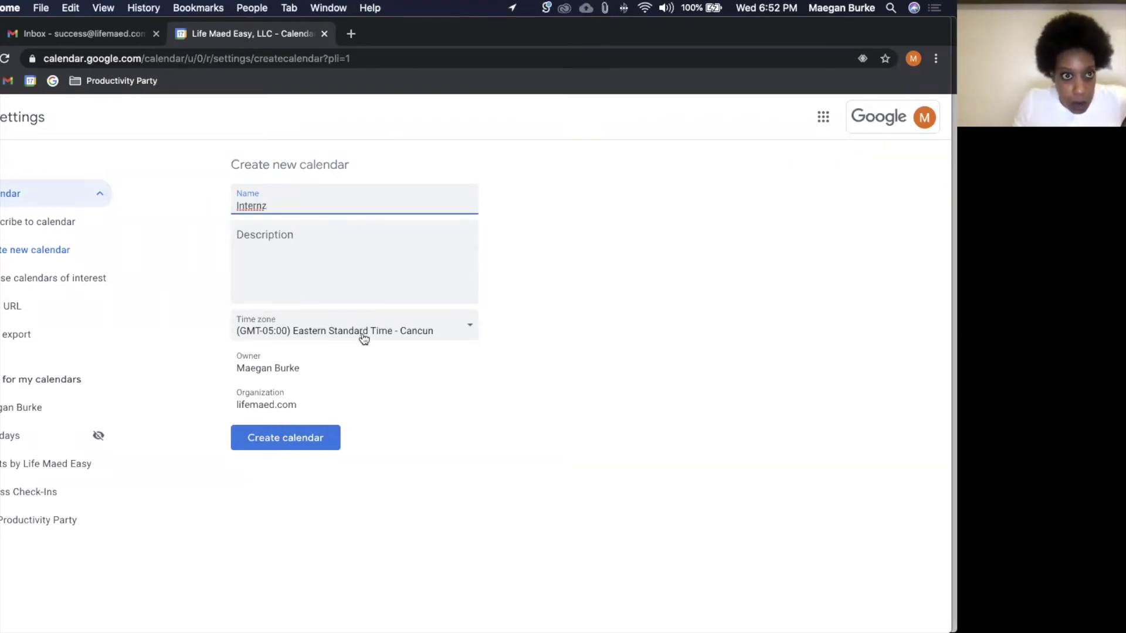
Step: Set the Internz calendar's time zone to Eastern Time - New York and create it
{"action": "left_click", "coordinate": [363, 339]}
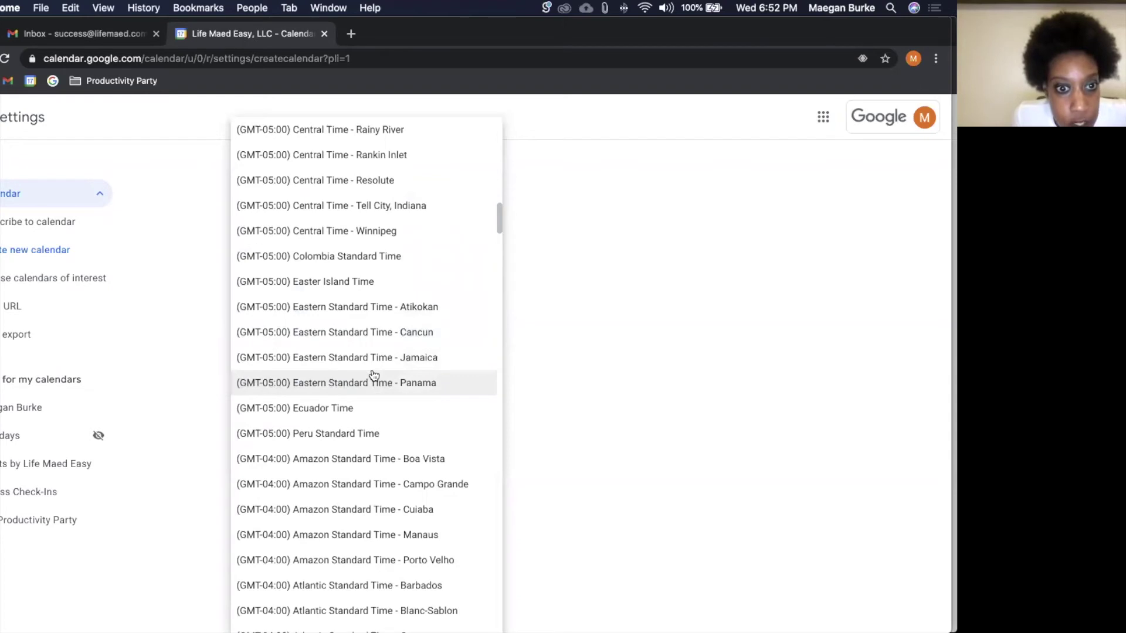
{"action": "scroll", "coordinate": [373, 375], "scroll_direction": "up", "scroll_amount": 3}
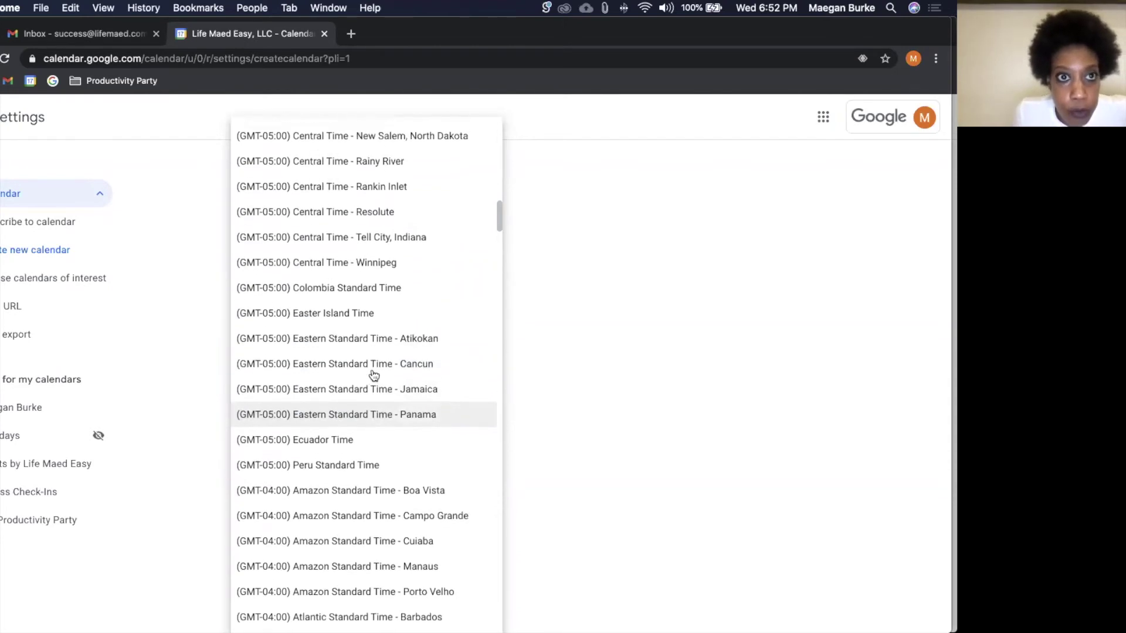
{"action": "scroll", "coordinate": [374, 375], "scroll_direction": "down", "scroll_amount": 3}
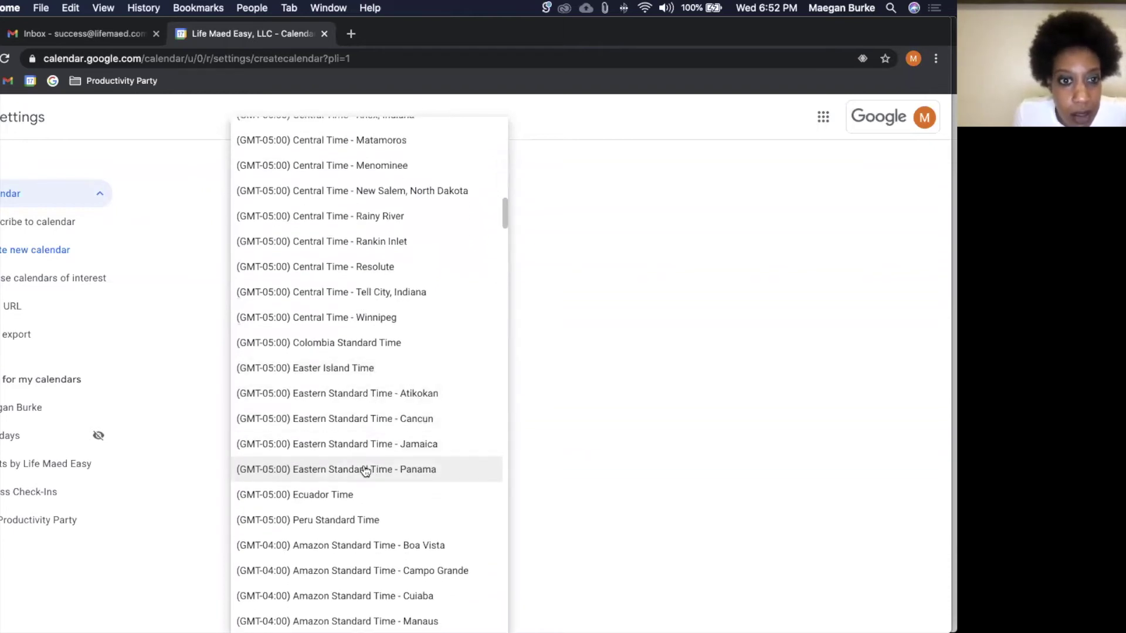
{"action": "scroll", "coordinate": [360, 474], "scroll_direction": "down", "scroll_amount": 3}
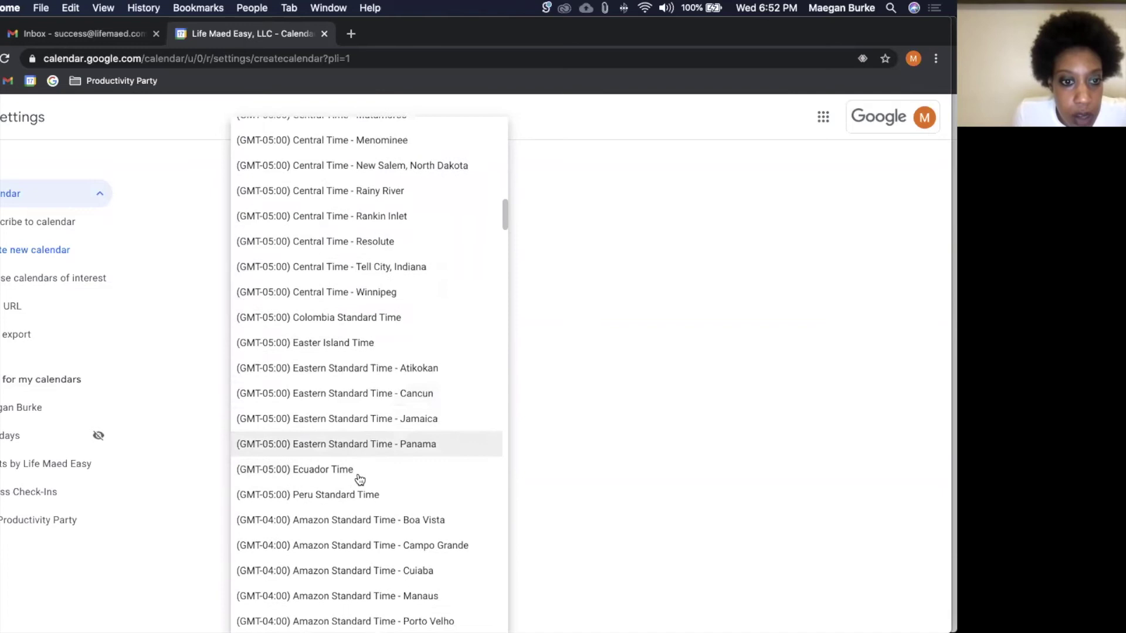
{"action": "scroll", "coordinate": [360, 479], "scroll_direction": "down", "scroll_amount": 10}
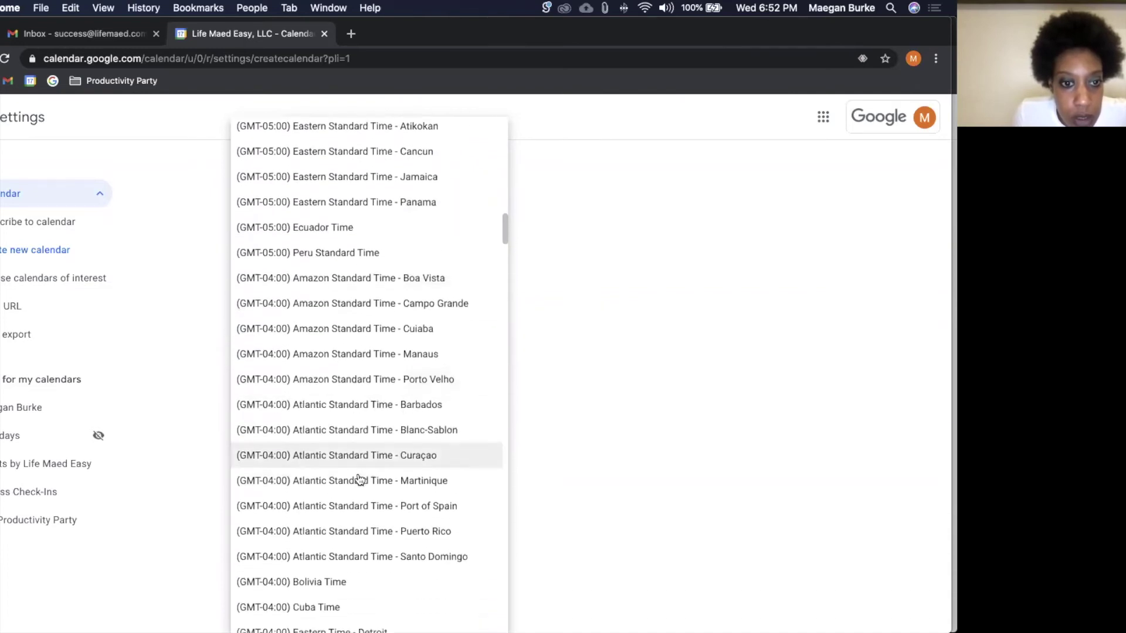
{"action": "scroll", "coordinate": [359, 479], "scroll_direction": "down", "scroll_amount": 9}
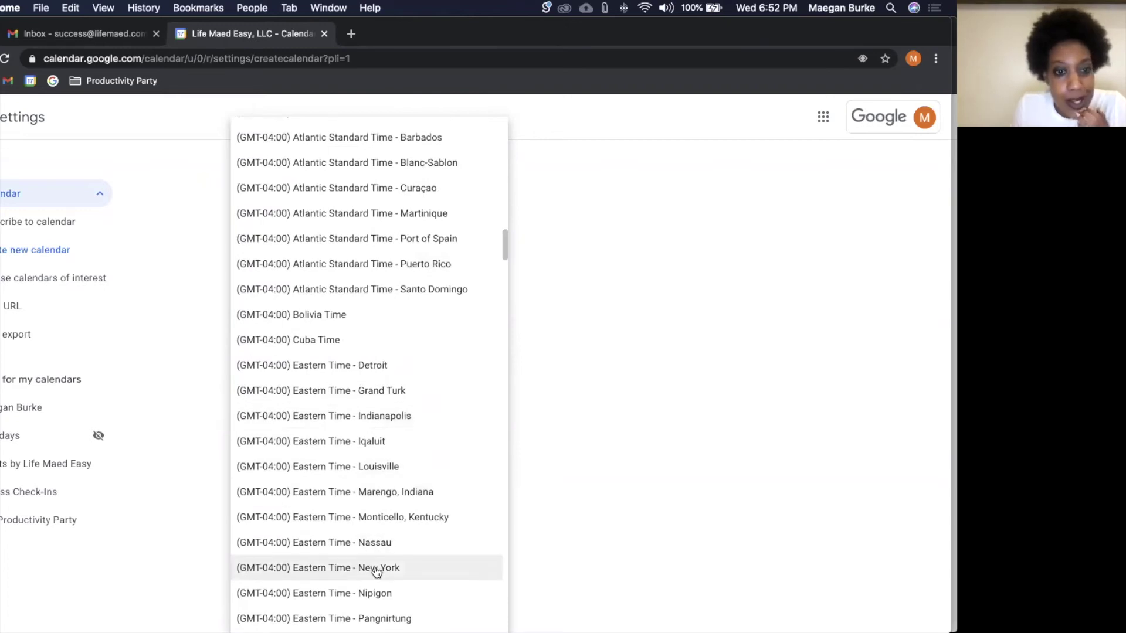
{"action": "left_click", "coordinate": [376, 570]}
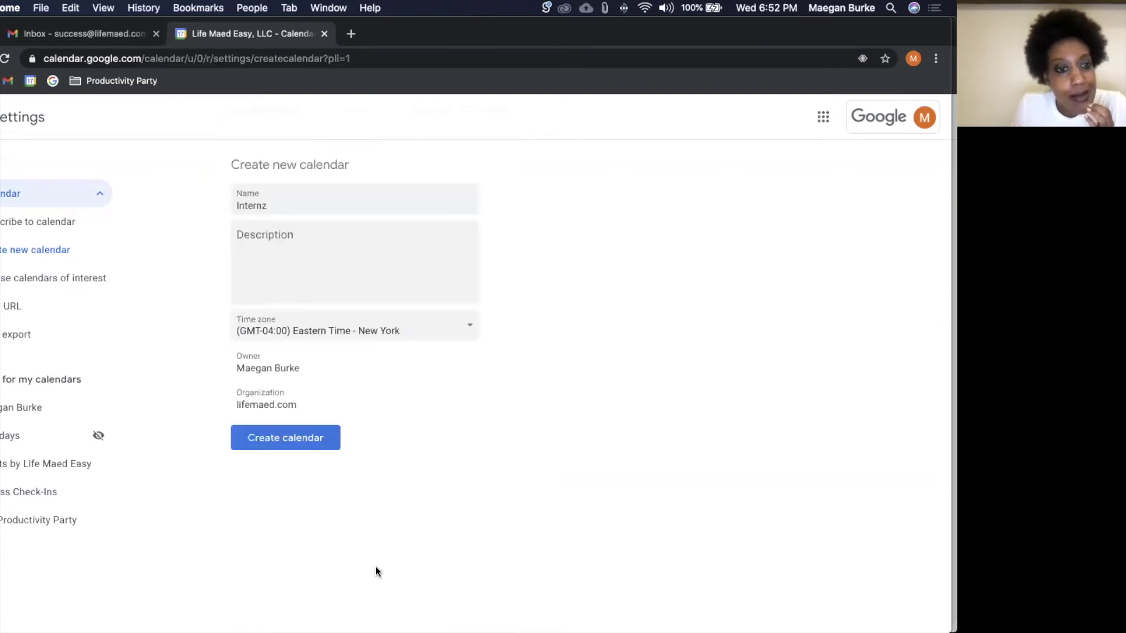
{"action": "left_click", "coordinate": [317, 448]}
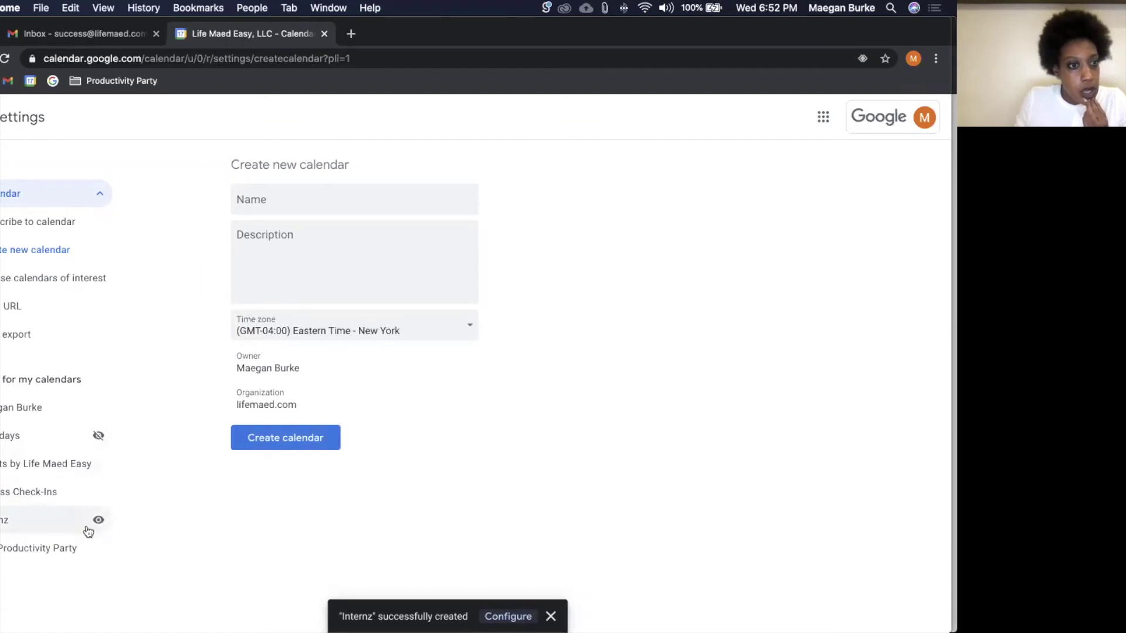
Step: Open Internz's settings and select its full embed code under Integrate calendar
{"action": "left_click", "coordinate": [62, 523]}
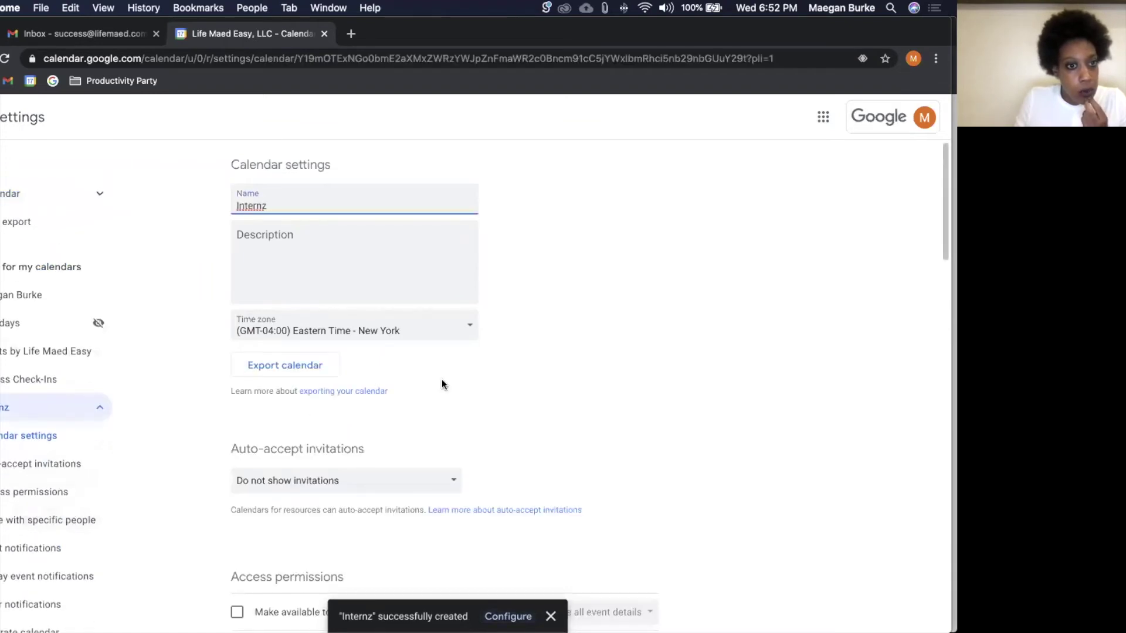
{"action": "scroll", "coordinate": [443, 383], "scroll_direction": "down", "scroll_amount": 5}
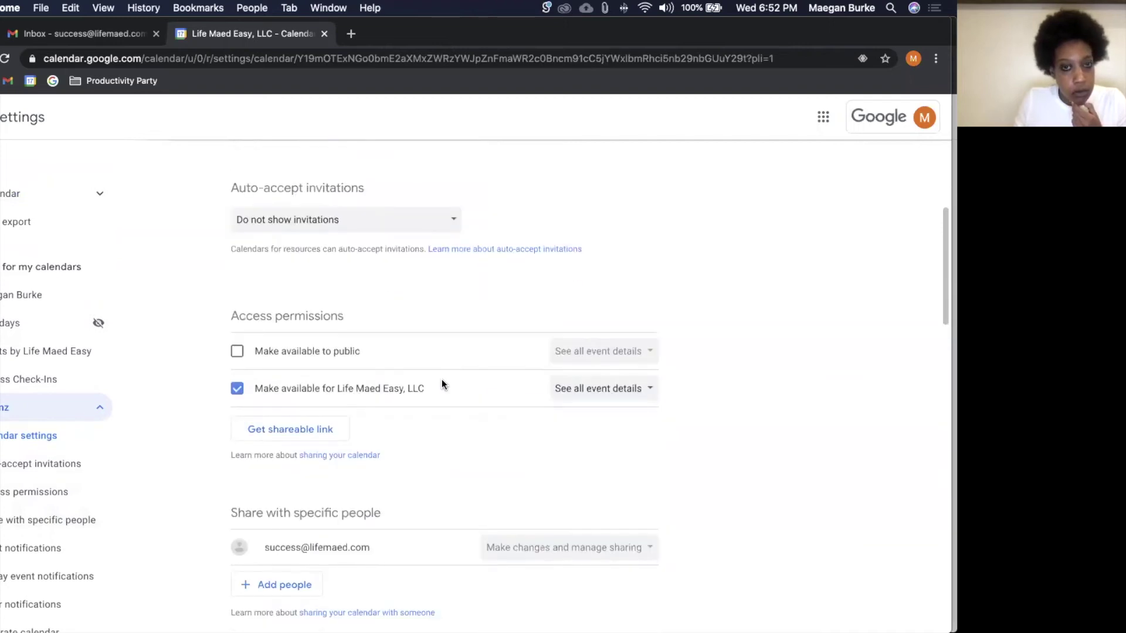
{"action": "scroll", "coordinate": [443, 384], "scroll_direction": "down", "scroll_amount": 2}
{"action": "scroll", "coordinate": [443, 384], "scroll_direction": "down", "scroll_amount": 3}
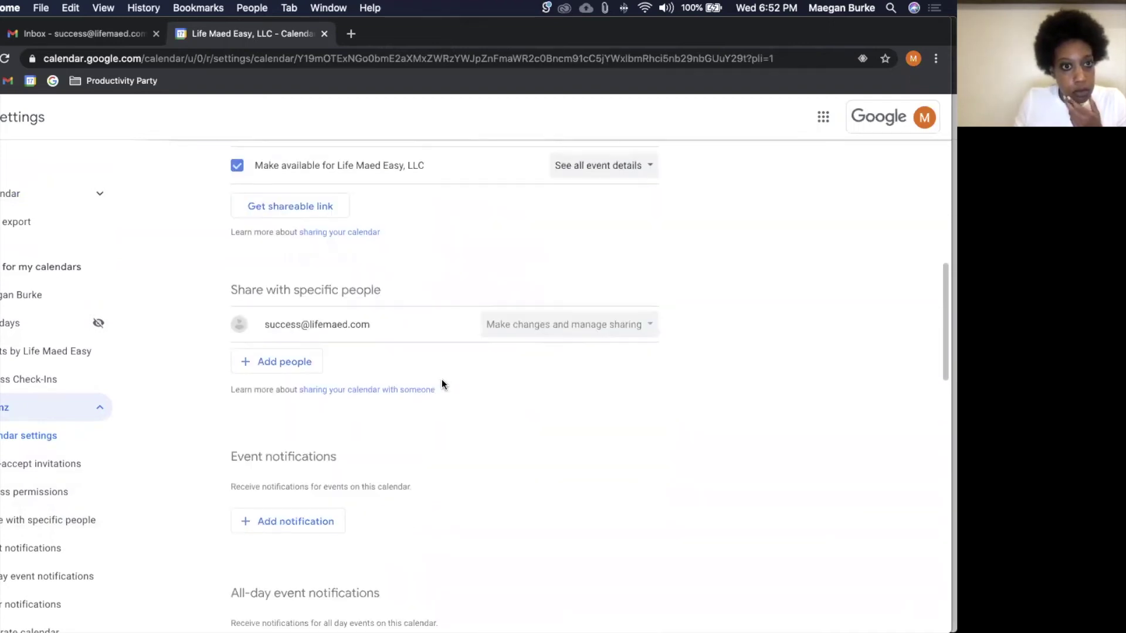
{"action": "scroll", "coordinate": [441, 378], "scroll_direction": "up", "scroll_amount": 2}
{"action": "scroll", "coordinate": [442, 379], "scroll_direction": "down", "scroll_amount": 5}
{"action": "scroll", "coordinate": [441, 381], "scroll_direction": "down", "scroll_amount": 8}
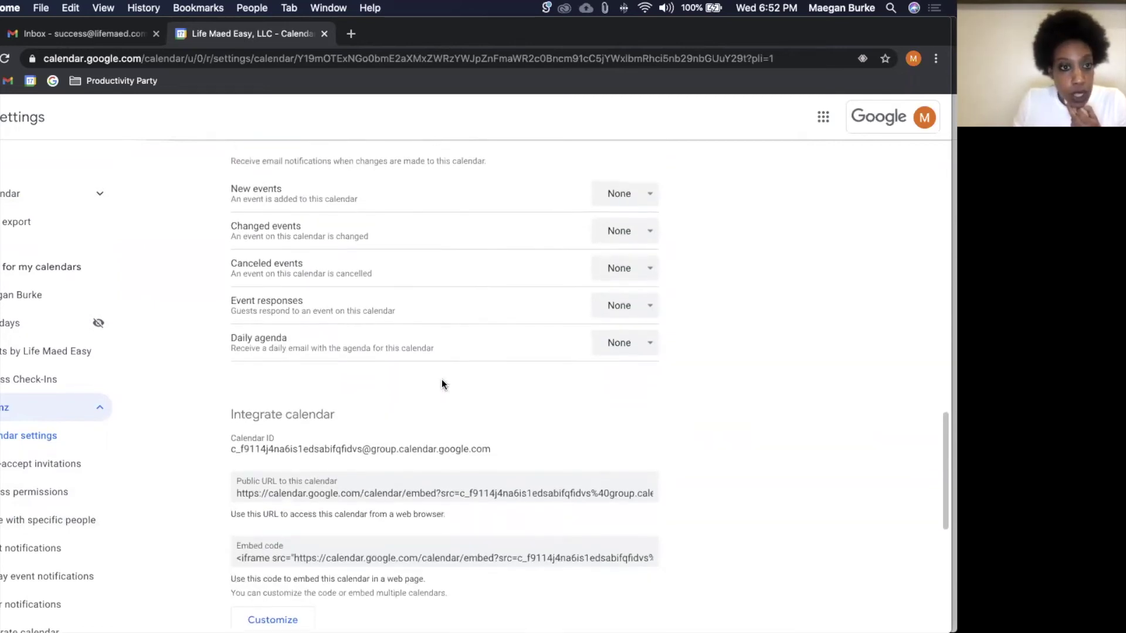
{"action": "scroll", "coordinate": [442, 381], "scroll_direction": "down", "scroll_amount": 3}
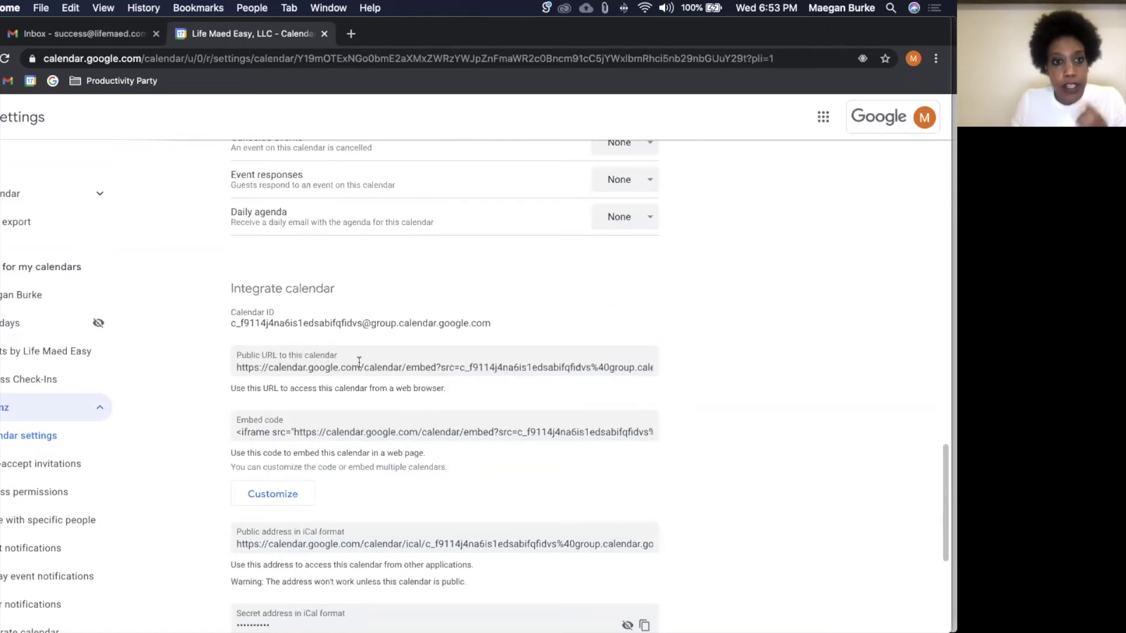
{"action": "left_click", "coordinate": [383, 435]}
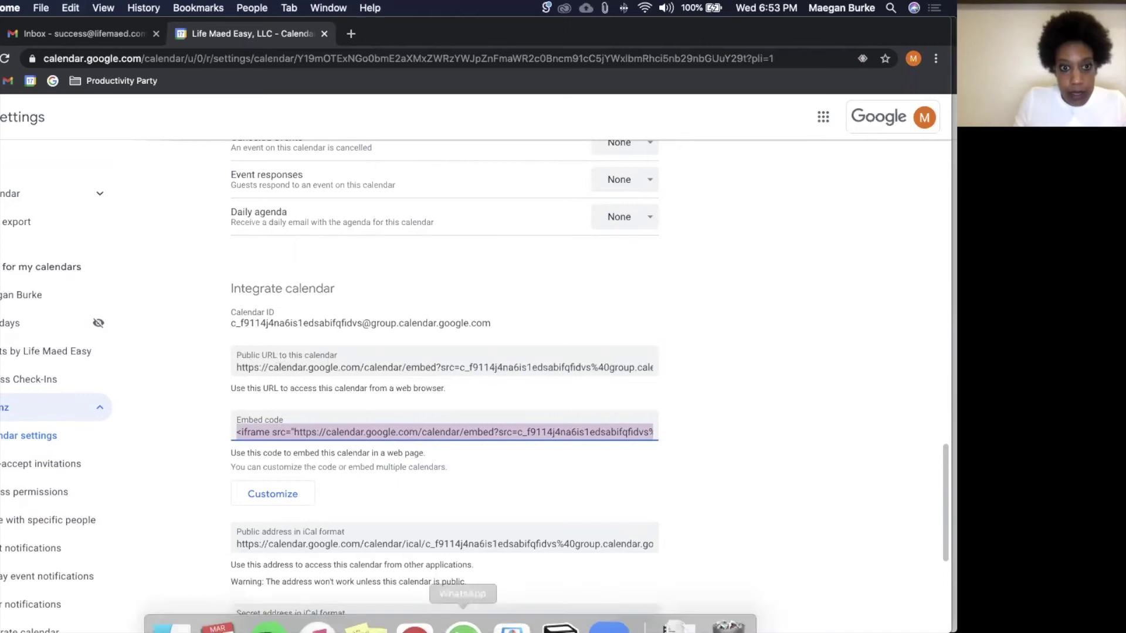
{"action": "left_click", "coordinate": [574, 612]}
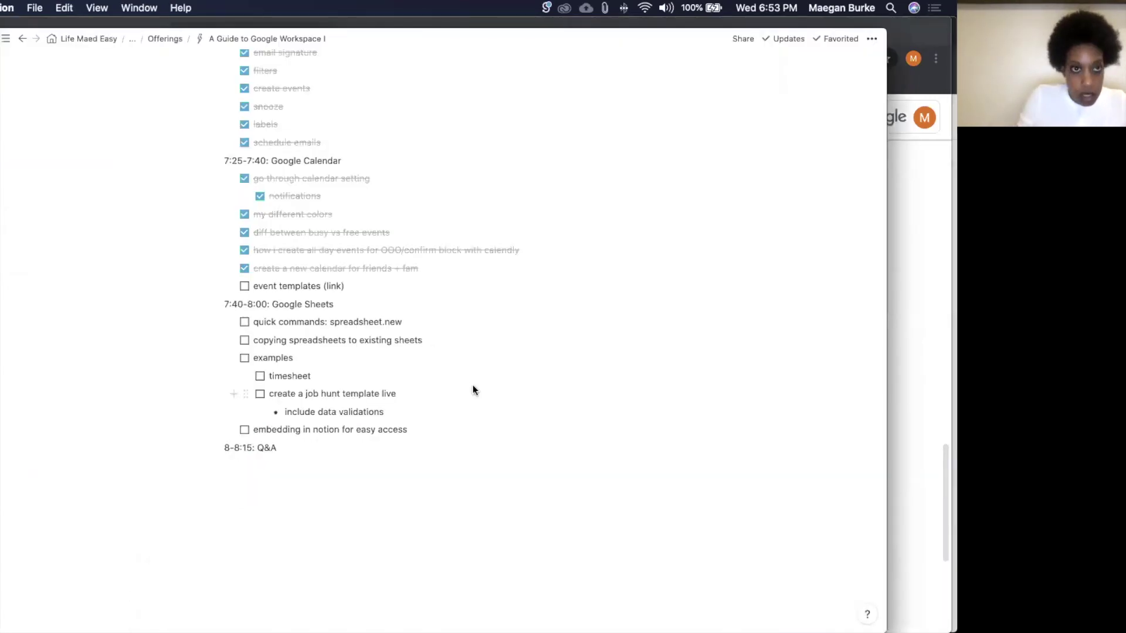
Step: Create a new blank full-page Notion page and insert an embed block with /embed
{"action": "key", "text": "super+n"}
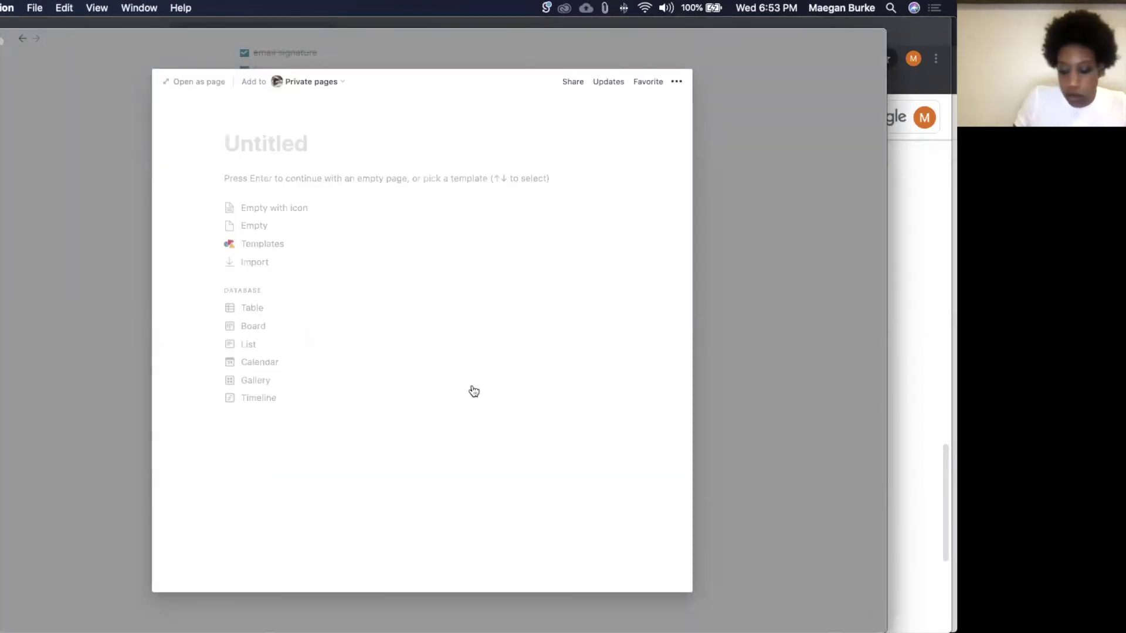
{"action": "left_click", "coordinate": [186, 81]}
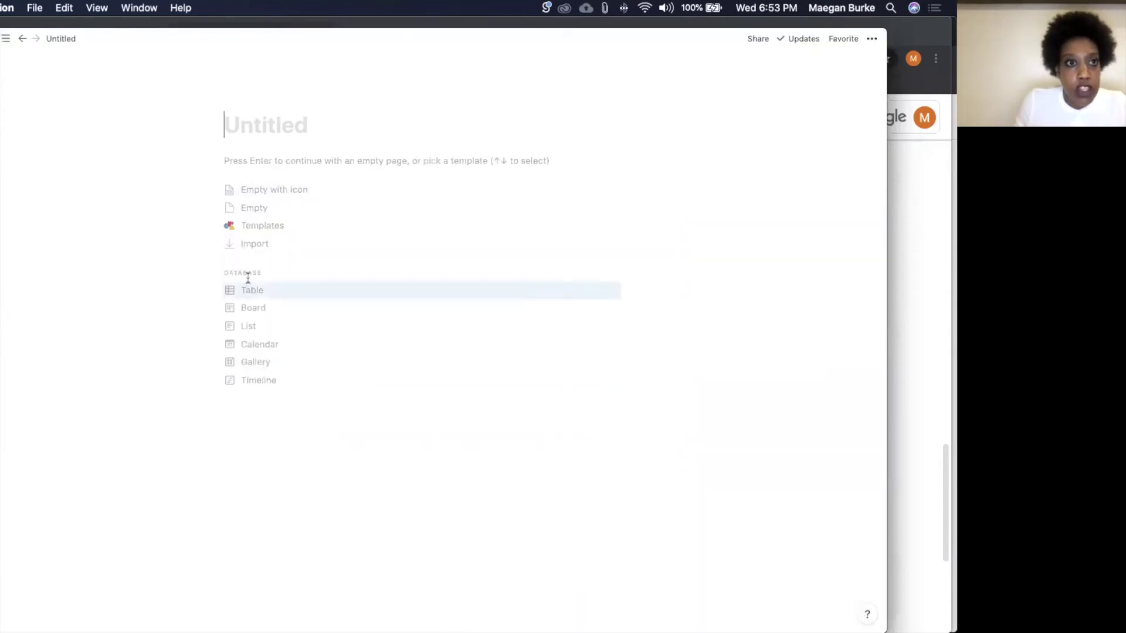
{"action": "left_click", "coordinate": [268, 160]}
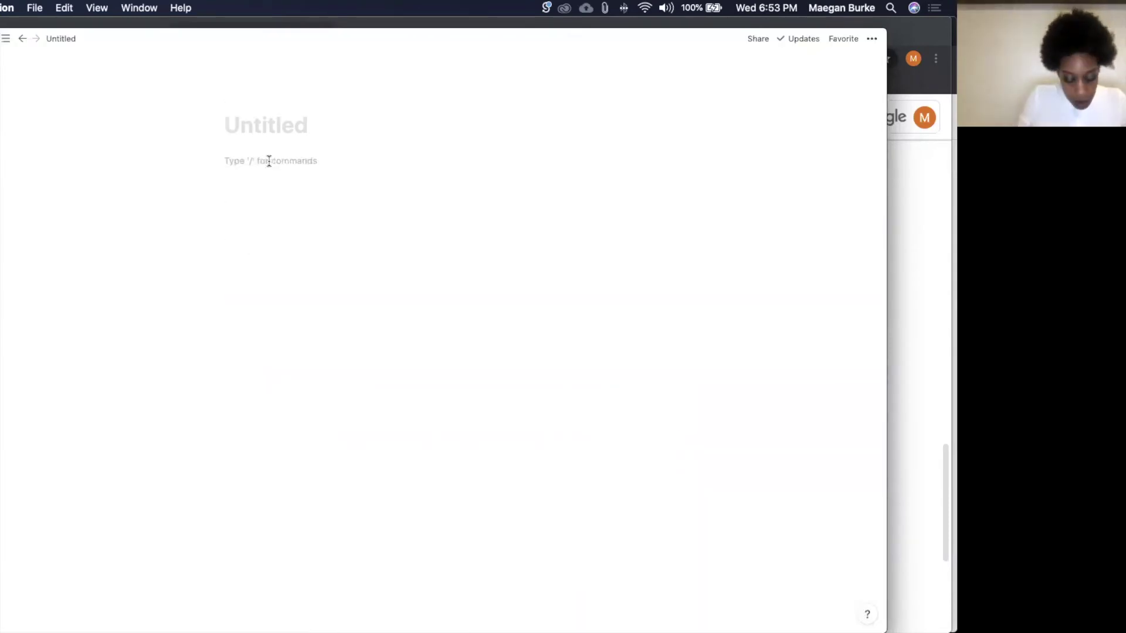
{"action": "type", "text": "/embed"}
{"action": "key", "text": "Return"}
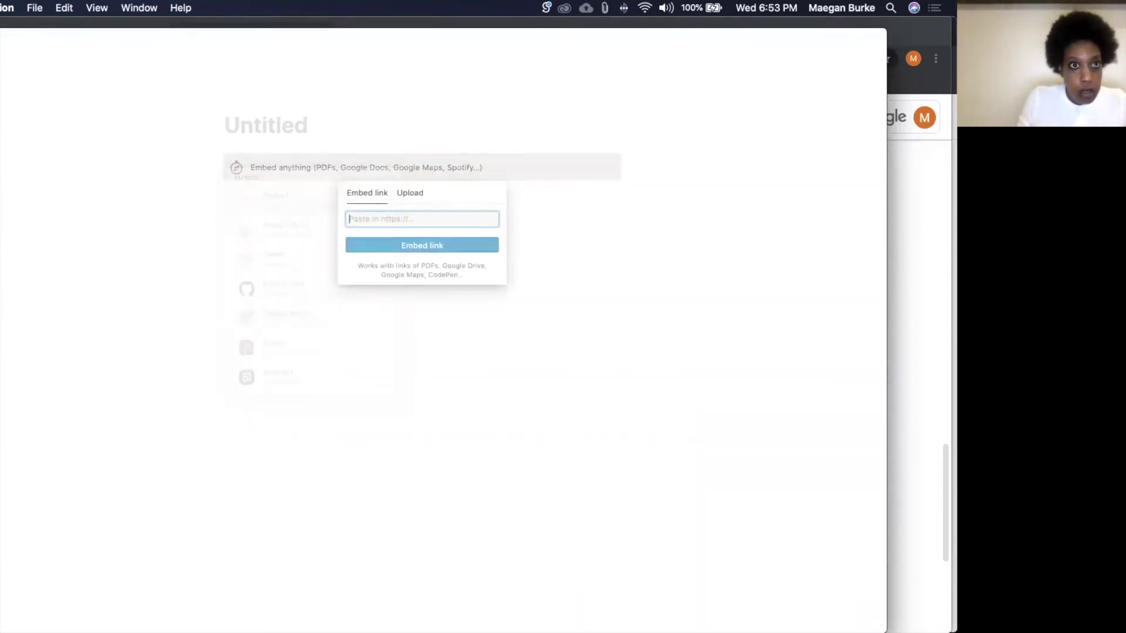
Step: Copy the Internz calendar's public URL and embed it on the Notion page
{"action": "key", "text": "super+v"}
{"action": "key", "text": "super+z"}
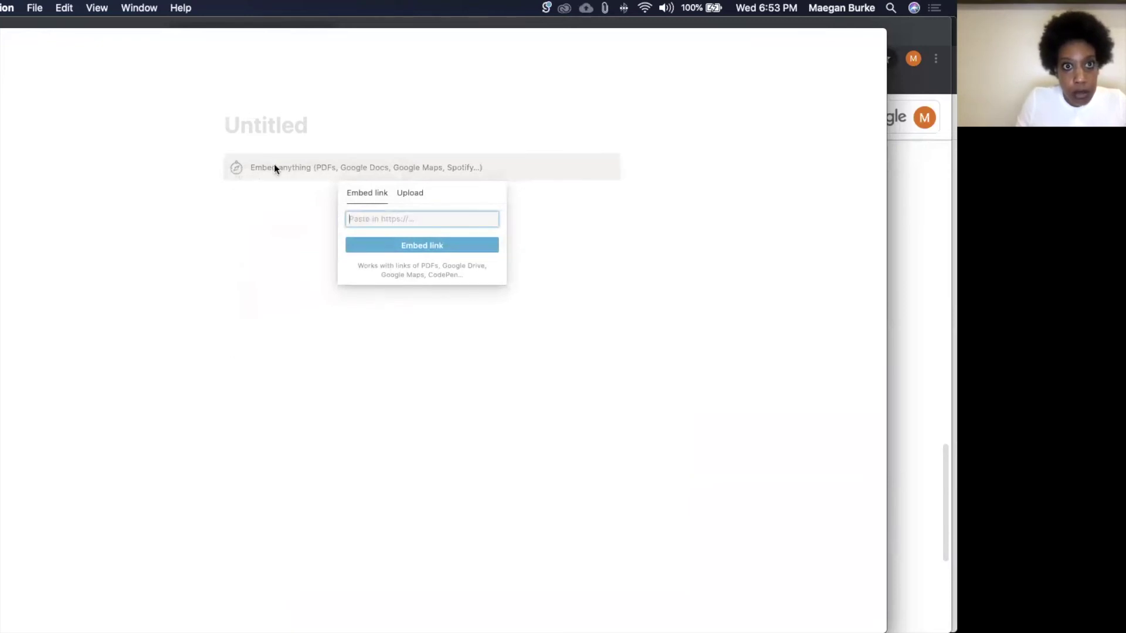
{"action": "key", "text": "super+z"}
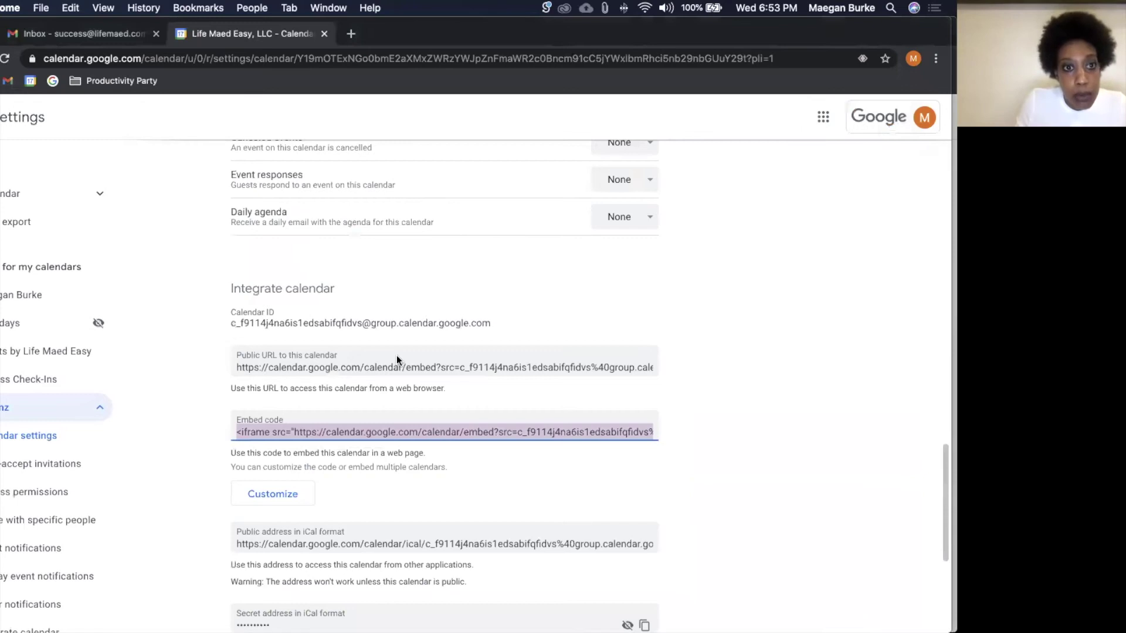
{"action": "left_click", "coordinate": [401, 367]}
{"action": "key", "text": "super+c"}
{"action": "key", "text": "super+Tab"}
{"action": "key", "text": "super+v"}
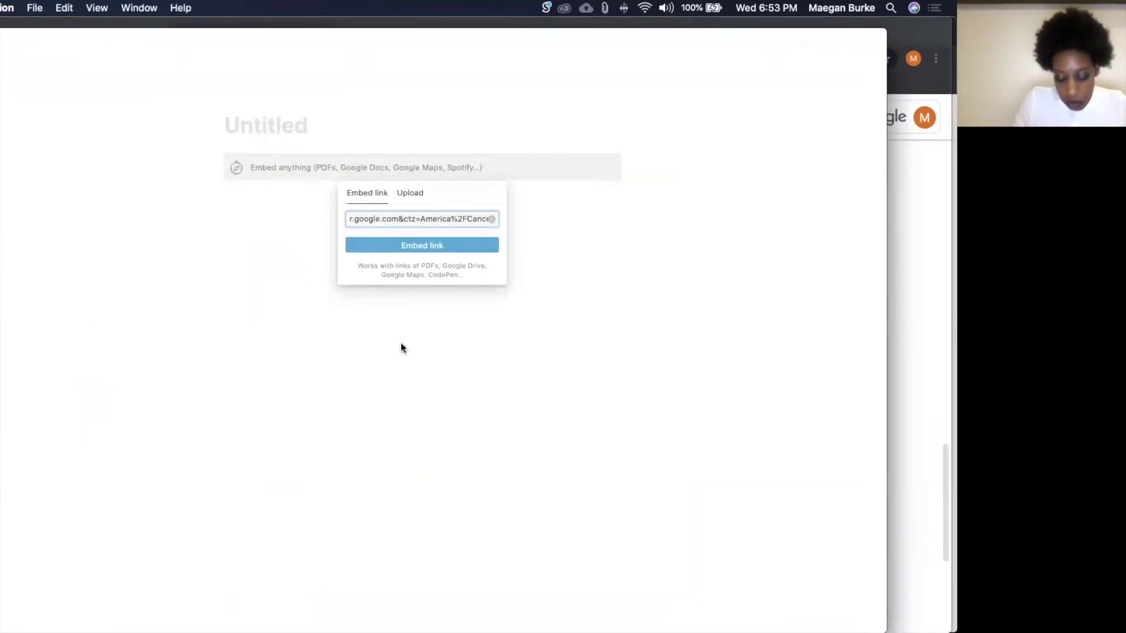
{"action": "left_click", "coordinate": [403, 246]}
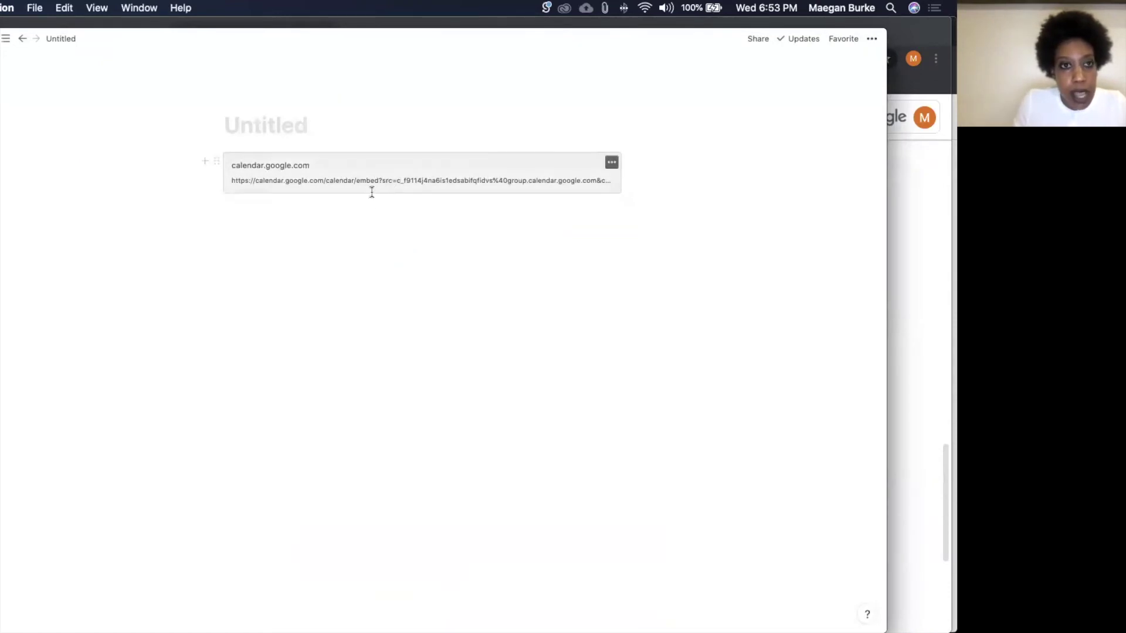
Step: Delete the calendar embed block so the page is blank again
{"action": "left_click", "coordinate": [613, 169]}
{"action": "left_click", "coordinate": [629, 206]}
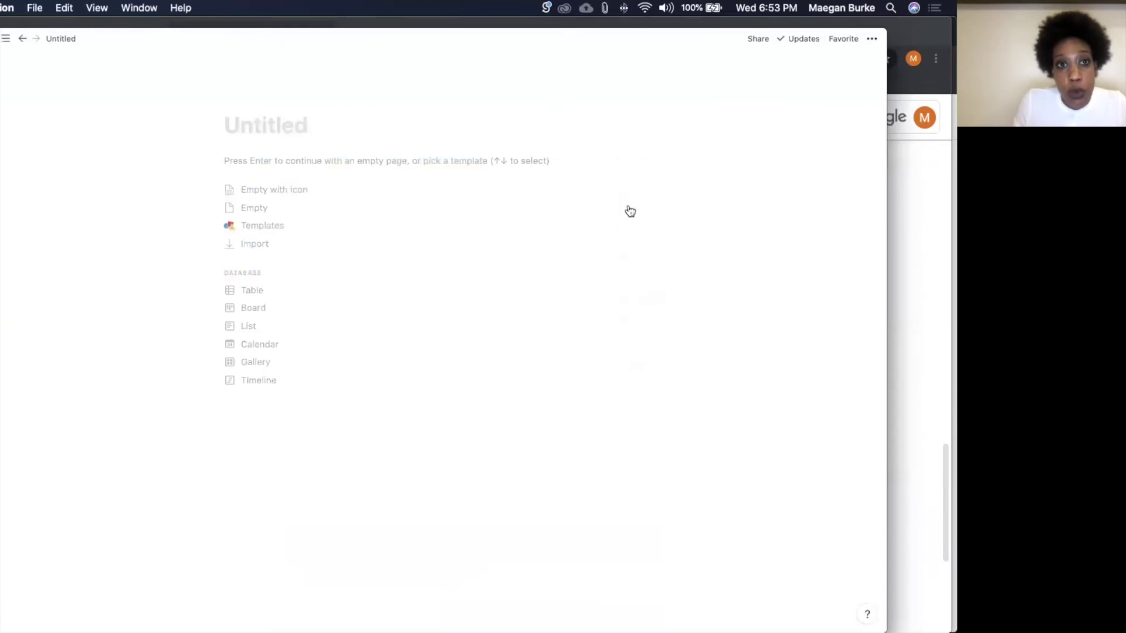
{"action": "key", "text": "super+Tab"}
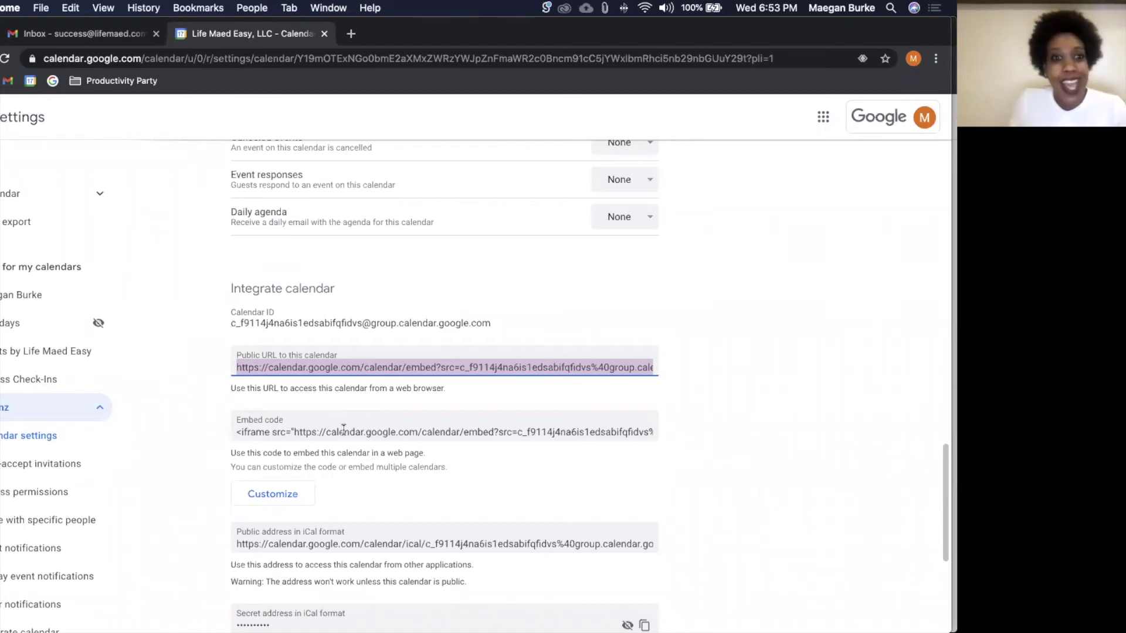
Step: Leave the Internz calendar settings and return to the March 17, 2021 day view
{"action": "left_click", "coordinate": [359, 433]}
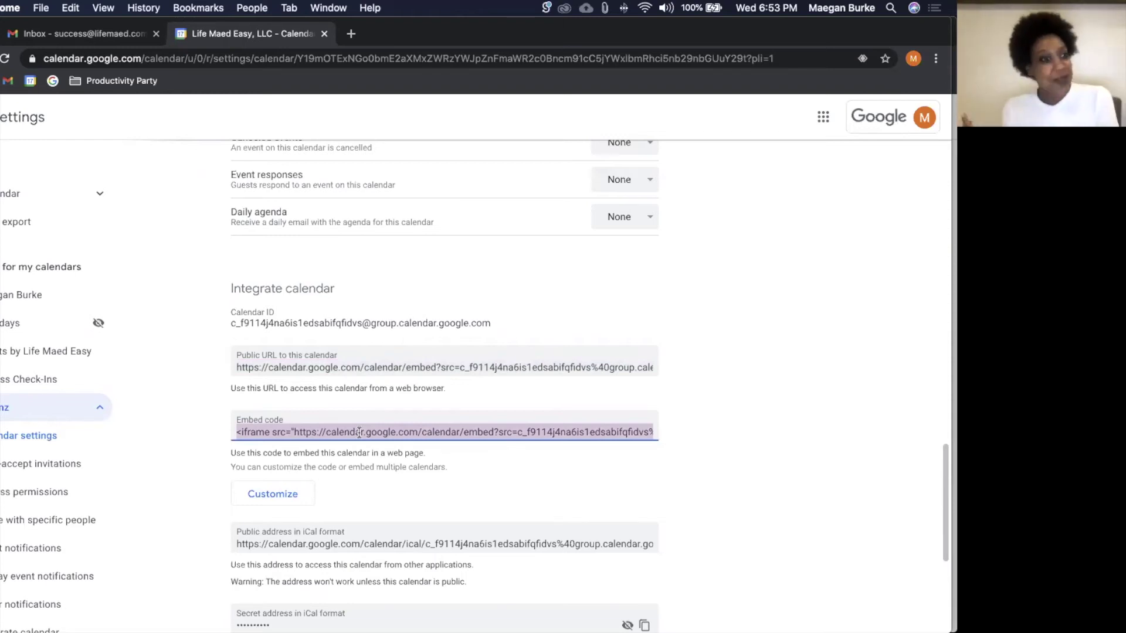
{"action": "scroll", "coordinate": [359, 432], "scroll_direction": "down", "scroll_amount": 5}
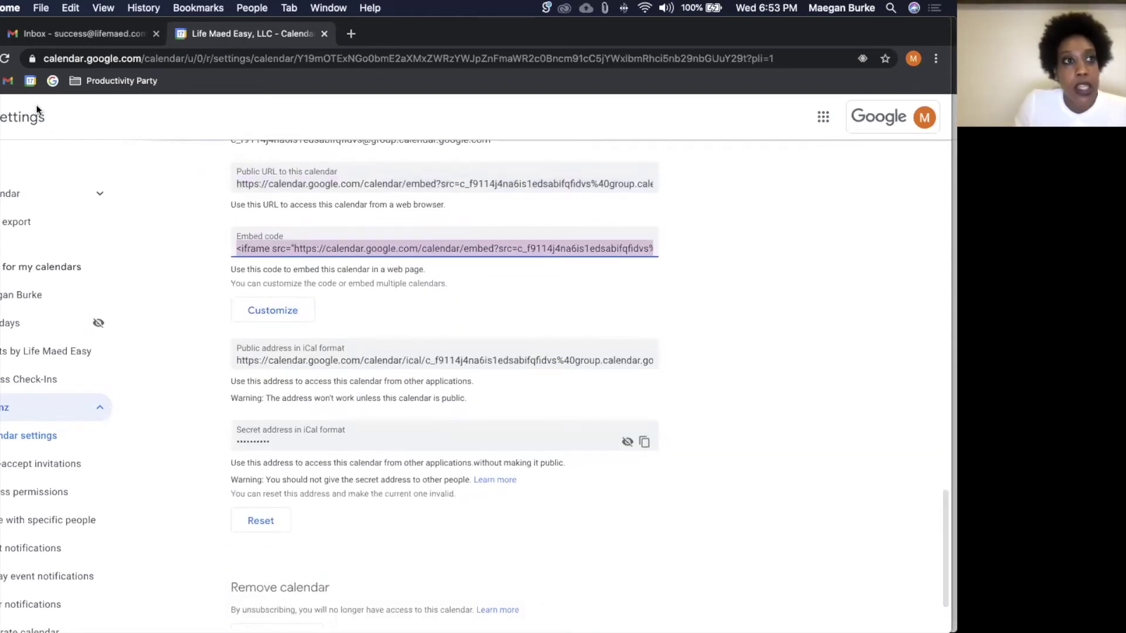
{"action": "left_click", "coordinate": [2, 117]}
{"action": "scroll", "coordinate": [55, 516], "scroll_direction": "down", "scroll_amount": 1}
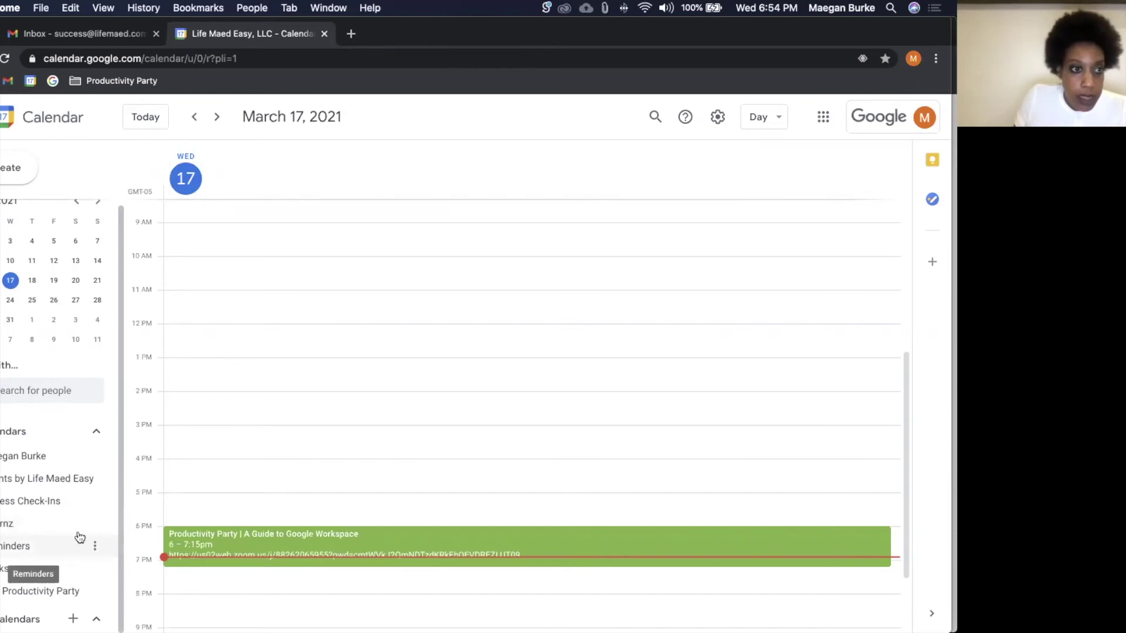
Step: Open a listed calendar's options menu, then start an all-day event on Wednesday, March 17
{"action": "left_click", "coordinate": [95, 523]}
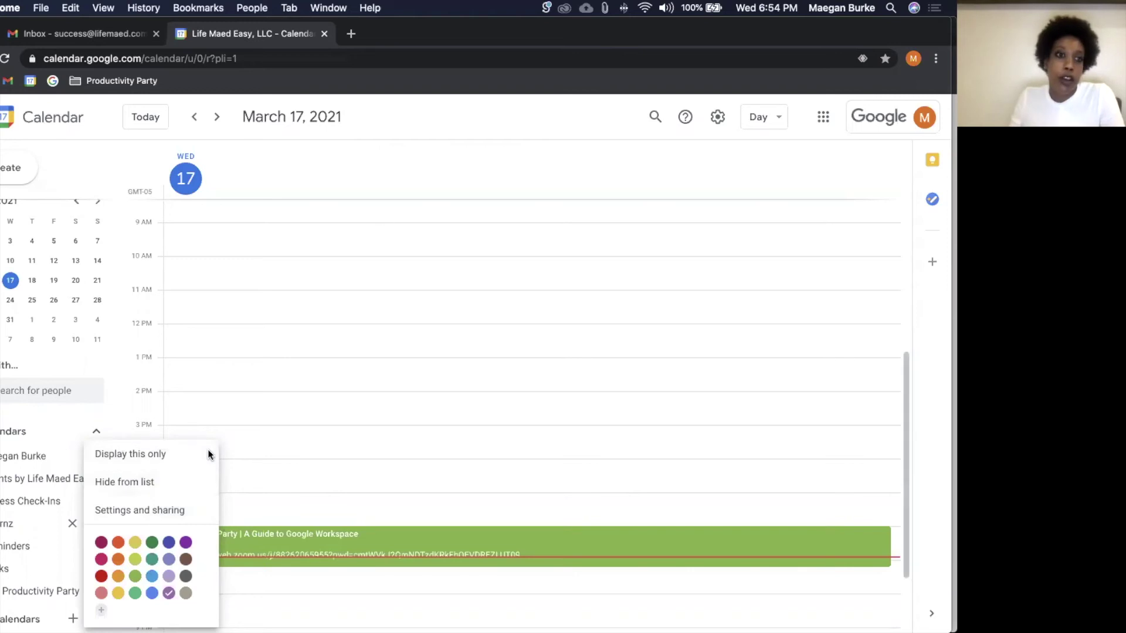
{"action": "left_click", "coordinate": [385, 152]}
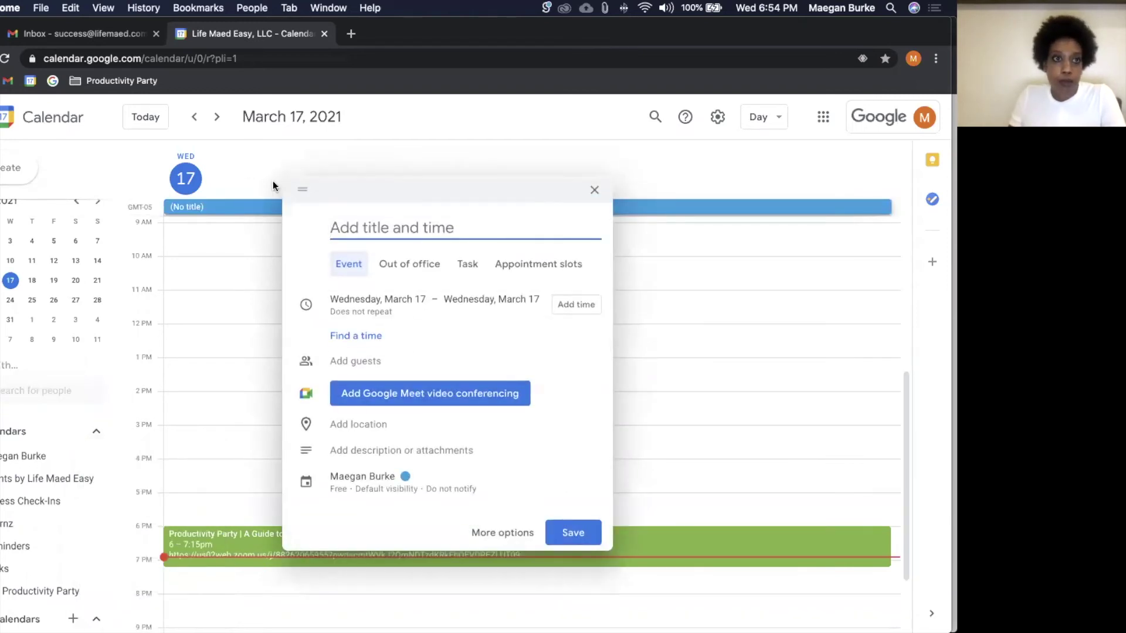
Step: Discard the untitled draft event without saving it
{"action": "left_click", "coordinate": [125, 160]}
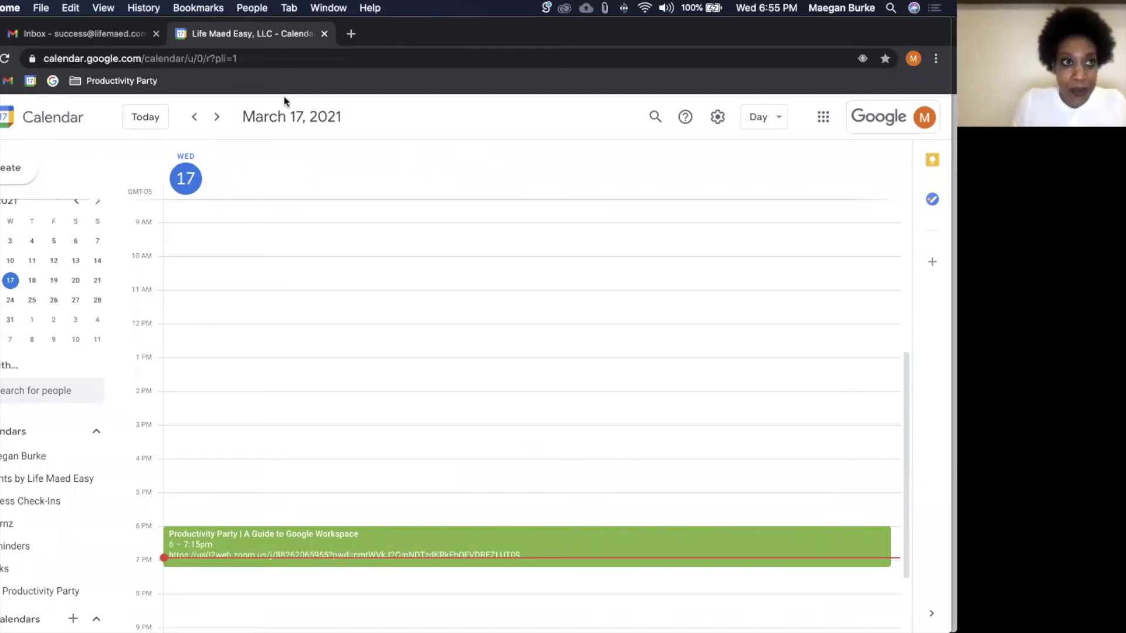
Step: Close the Google Calendar tab and open an empty new tab beside Gmail
{"action": "left_click", "coordinate": [324, 34]}
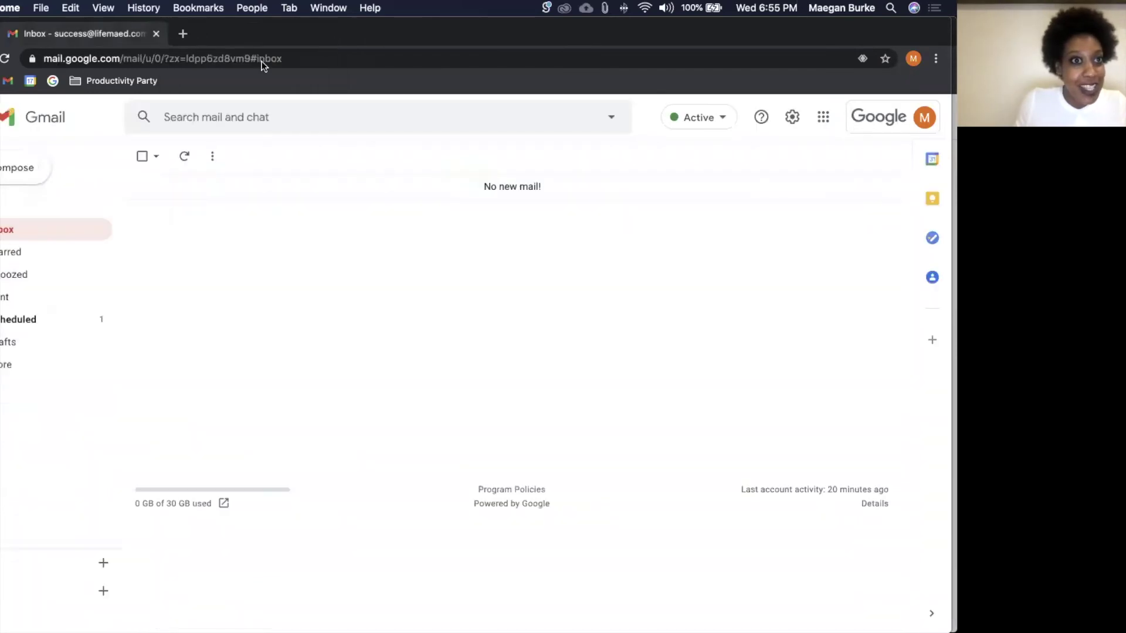
{"action": "left_click", "coordinate": [183, 34]}
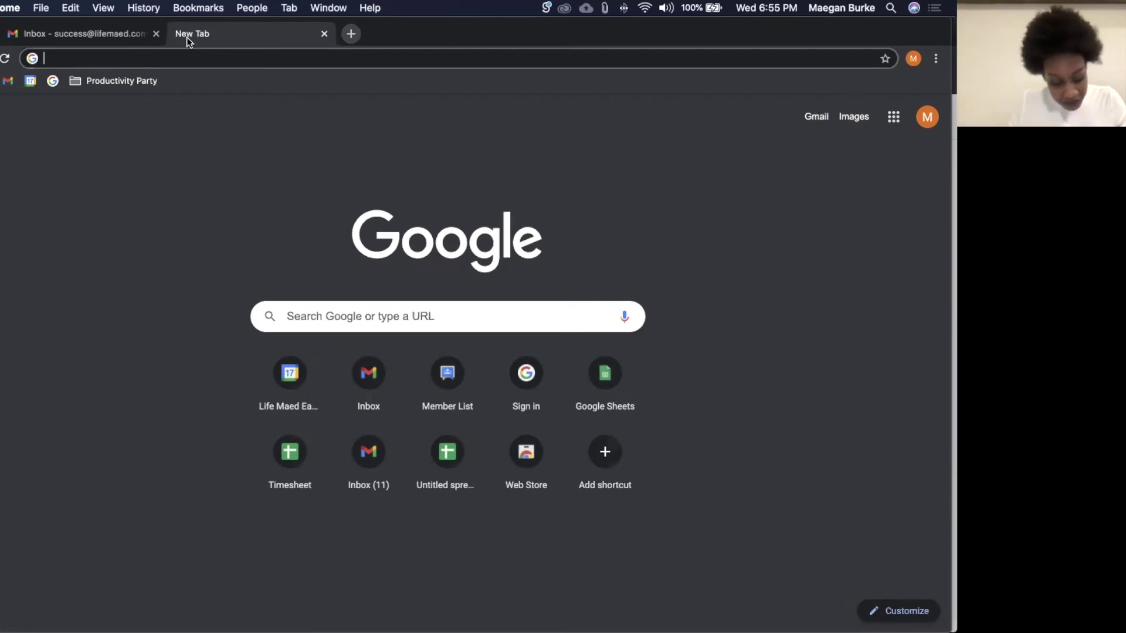
{"action": "type", "text": "a"}
{"action": "key", "text": "BackSpace"}
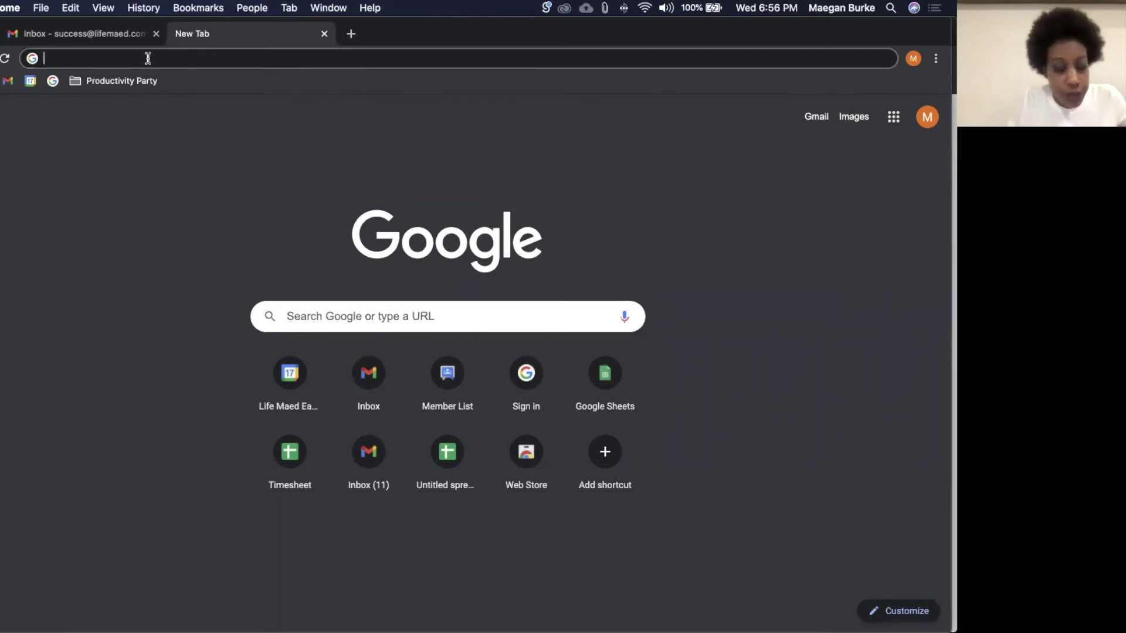
Step: Create a new blank Google Doc with doc.new
{"action": "type", "text": "sh"}
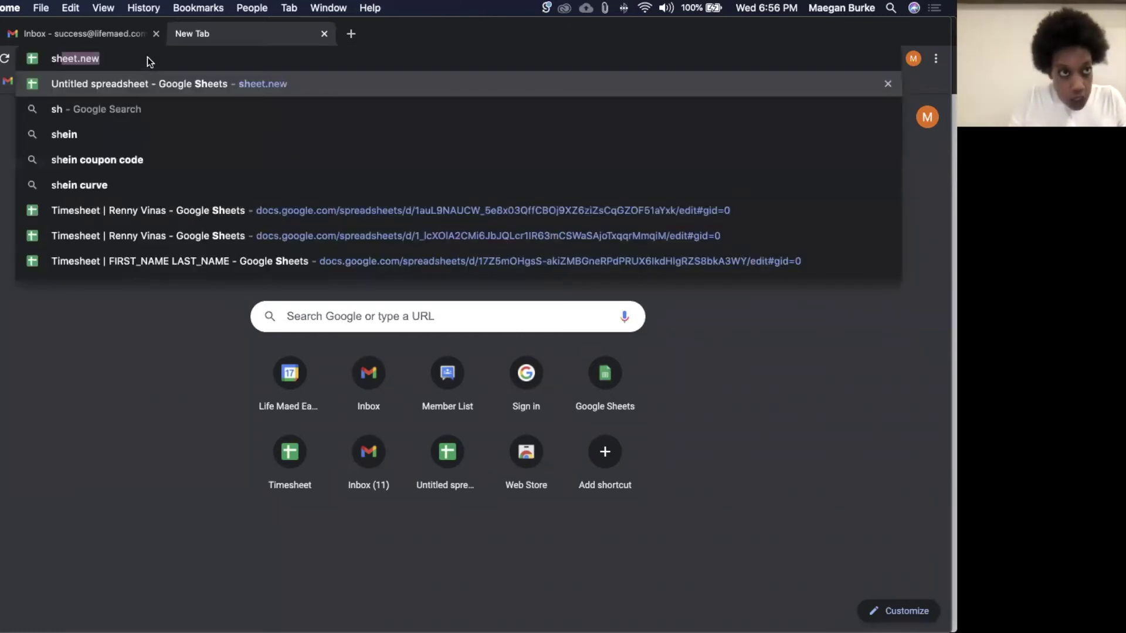
{"action": "key", "text": "super+a"}
{"action": "key", "text": "BackSpace"}
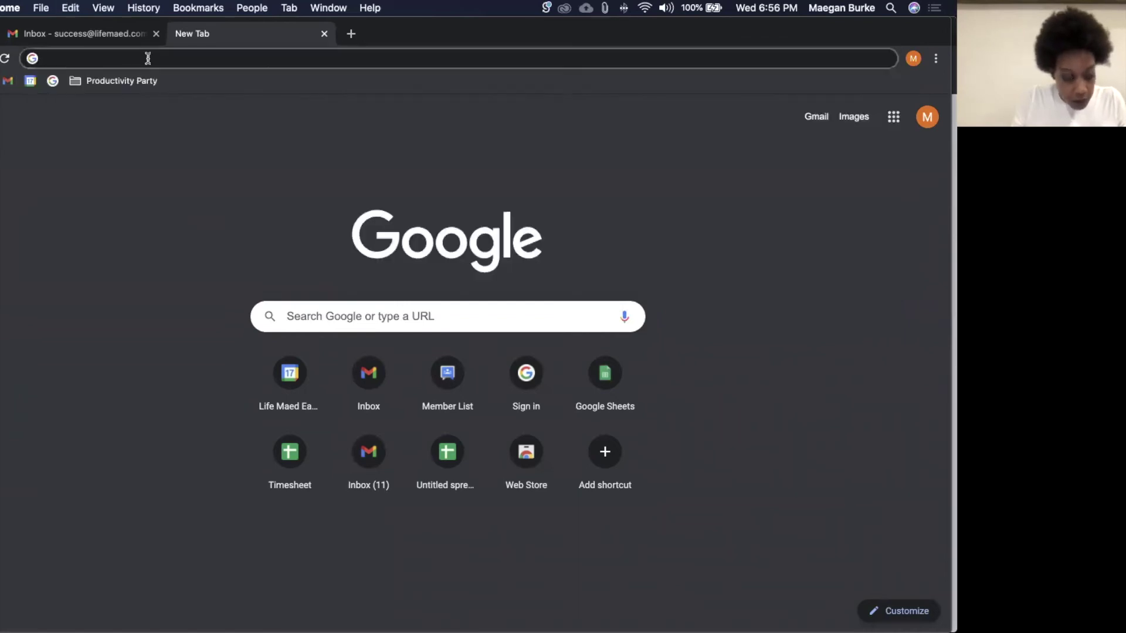
{"action": "type", "text": "doc.new"}
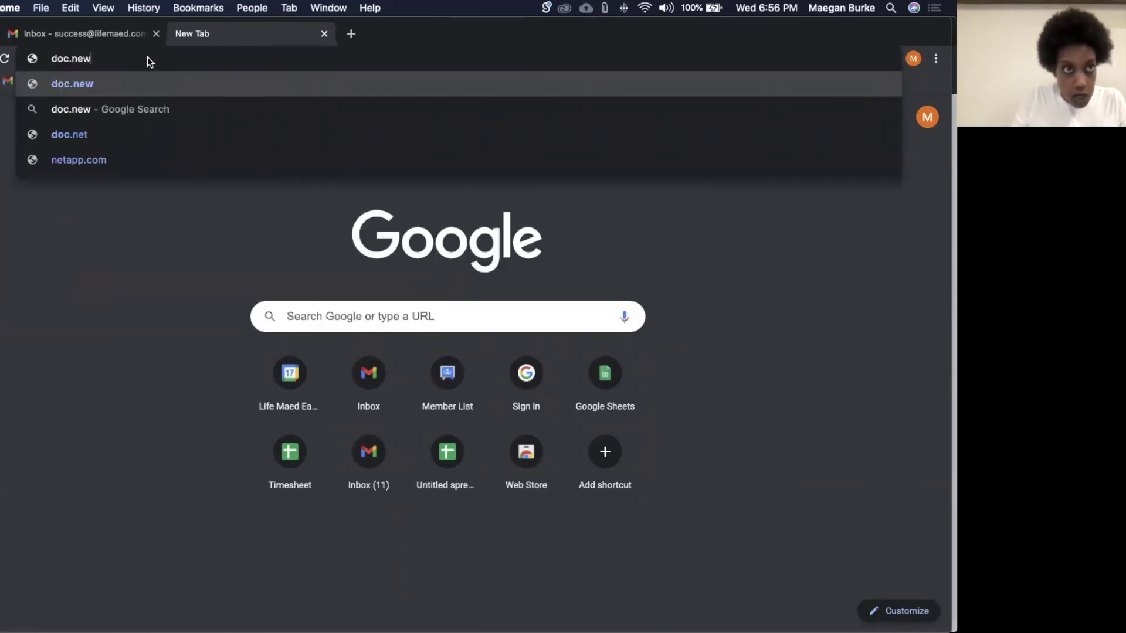
{"action": "key", "text": "Return"}
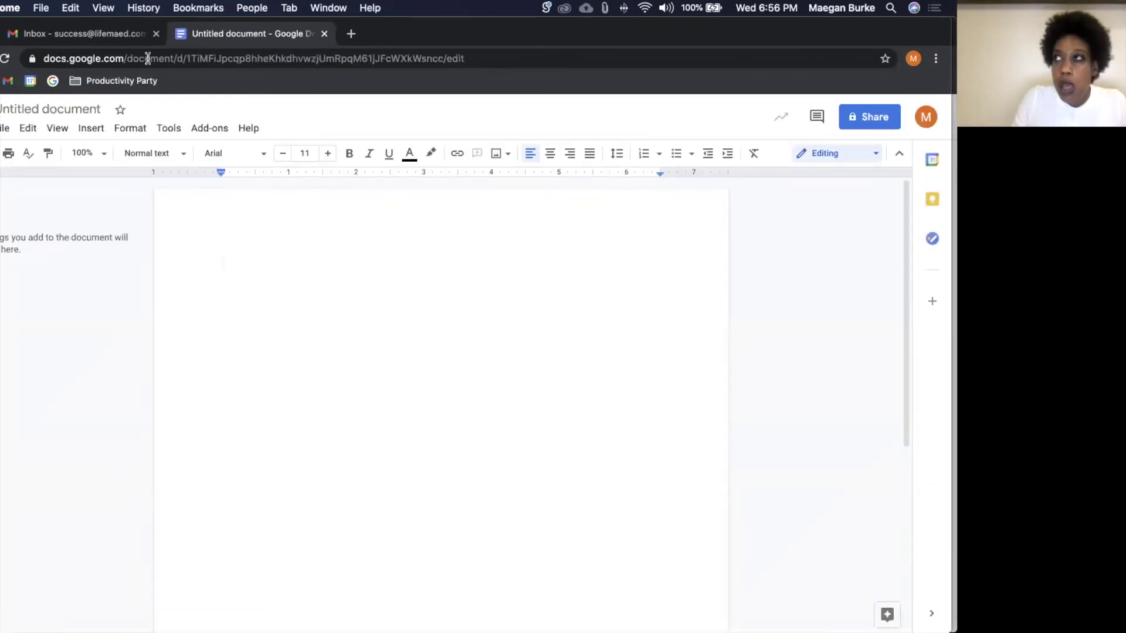
Step: Replace the document with a new blank spreadsheet using sheet.new
{"action": "left_click", "coordinate": [147, 59]}
{"action": "type", "text": "sheet"}
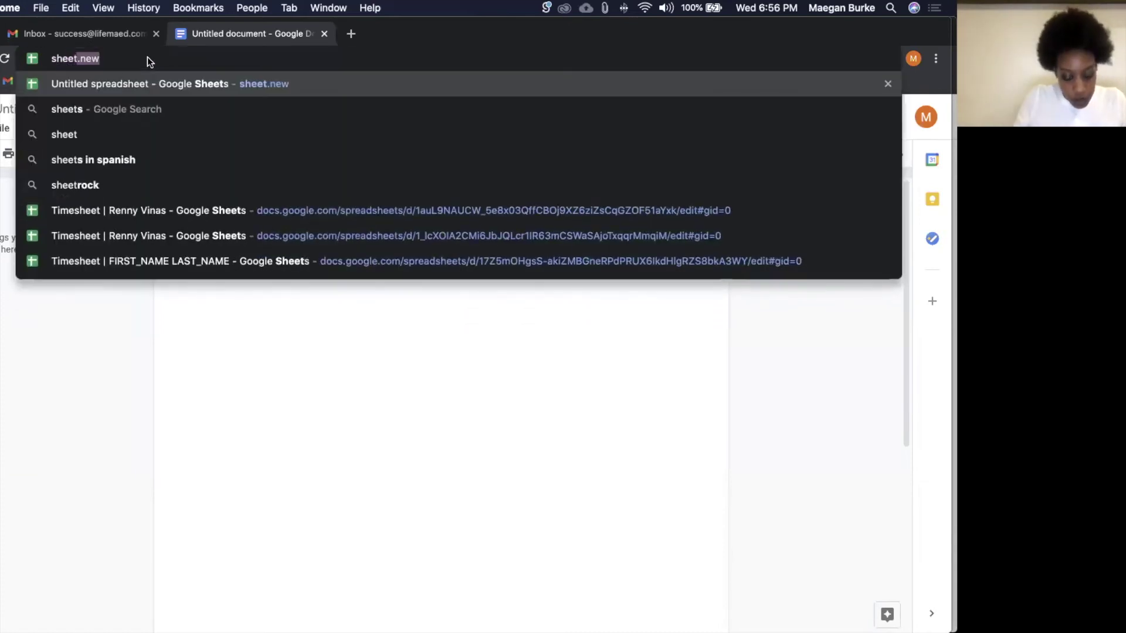
{"action": "type", "text": ".new"}
{"action": "key", "text": "Return"}
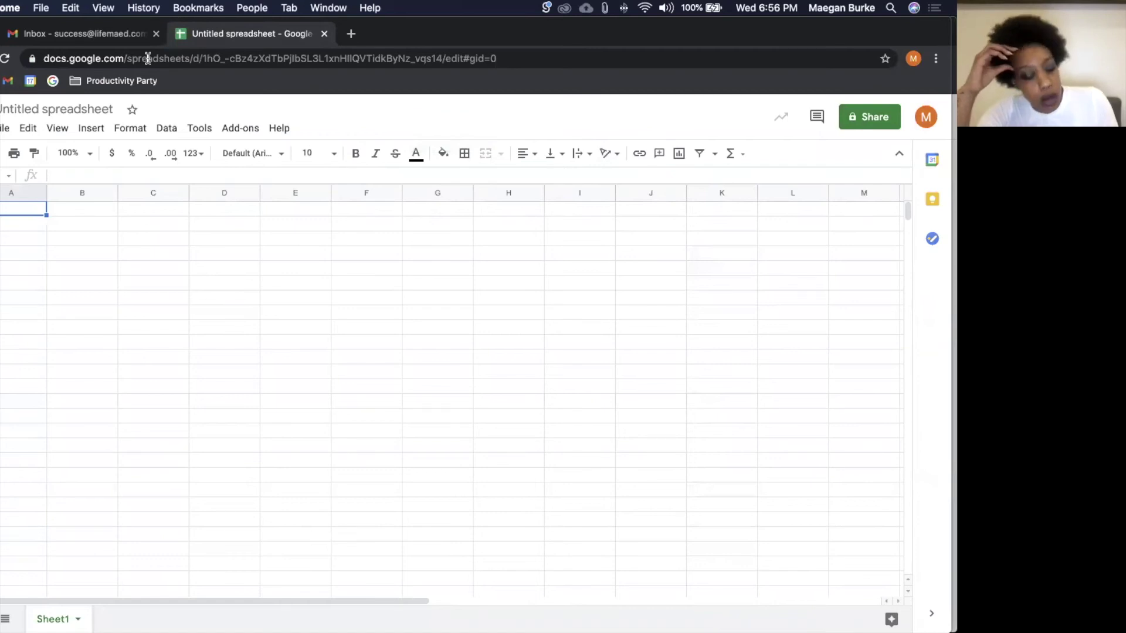
Step: Create a blank Google Form with form.new, close it, and open an empty tab
{"action": "key", "text": "super+t"}
{"action": "type", "text": "form/m"}
{"action": "key", "text": "BackSpace"}
{"action": "key", "text": "BackSpace"}
{"action": "type", "text": ".new"}
{"action": "key", "text": "Return"}
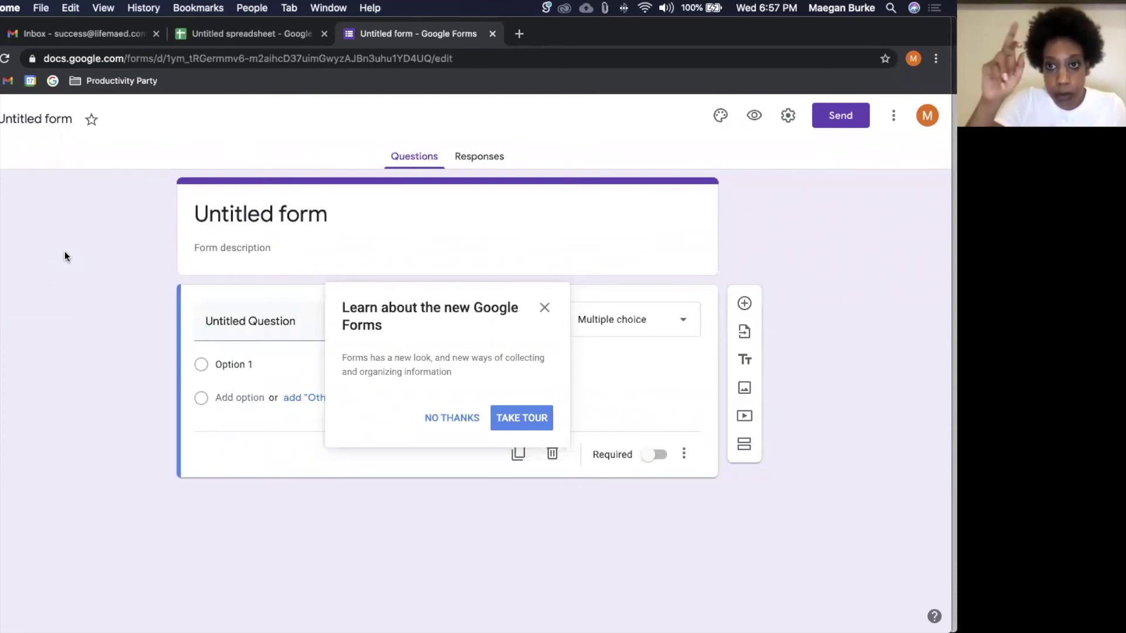
{"action": "key", "text": "super+w"}
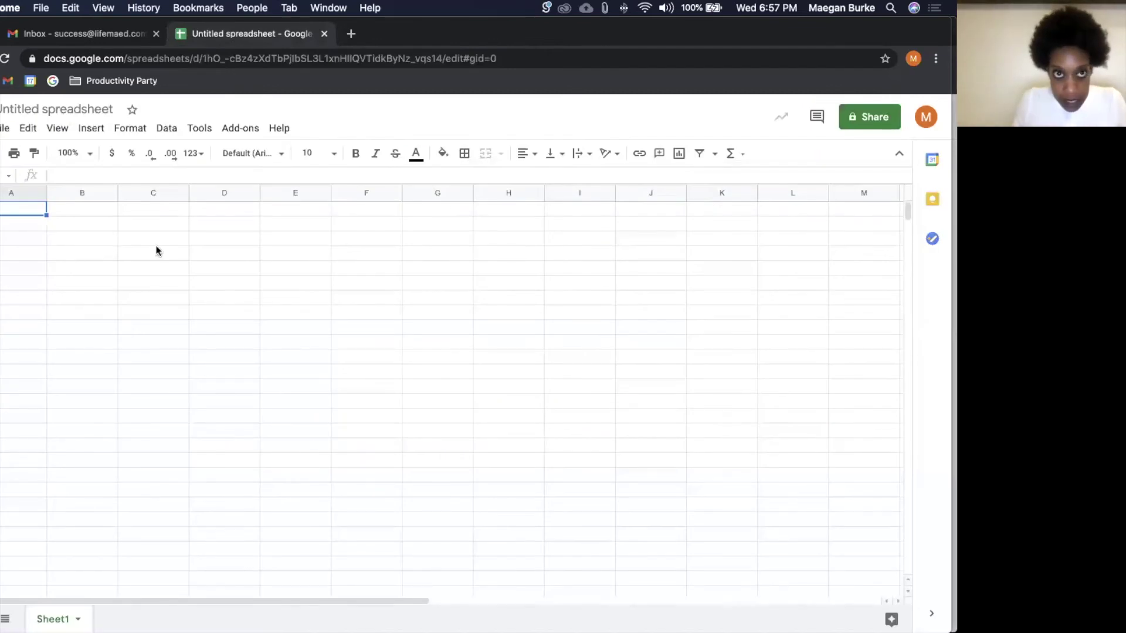
{"action": "key", "text": "super+t"}
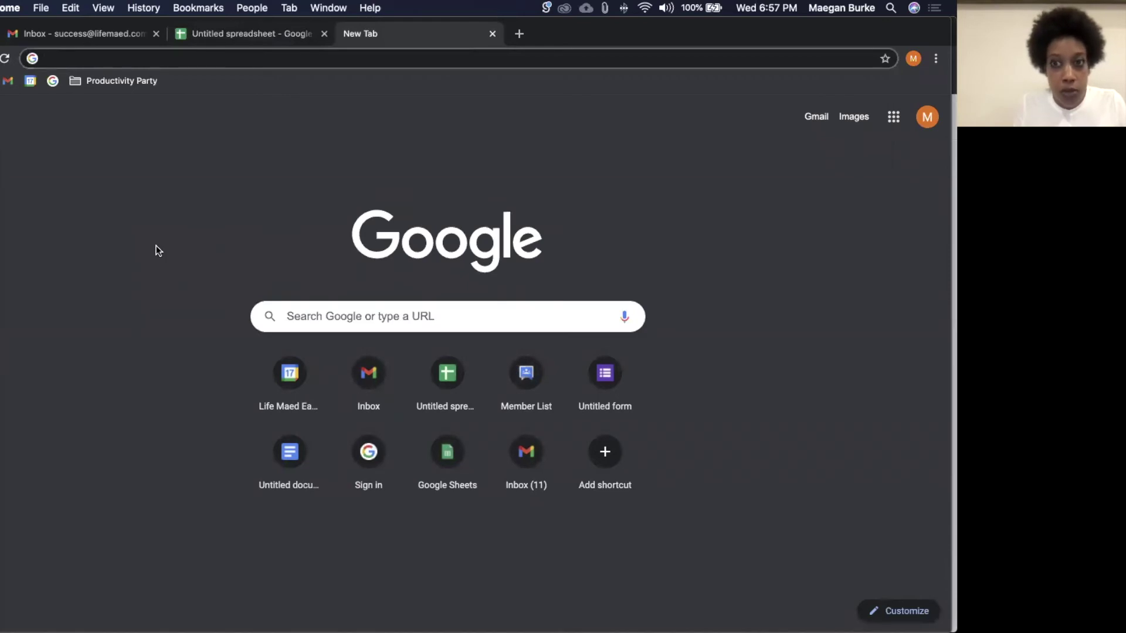
Step: Close the empty New Tab in Chrome with Cmd+W
{"action": "key", "text": "super+w"}
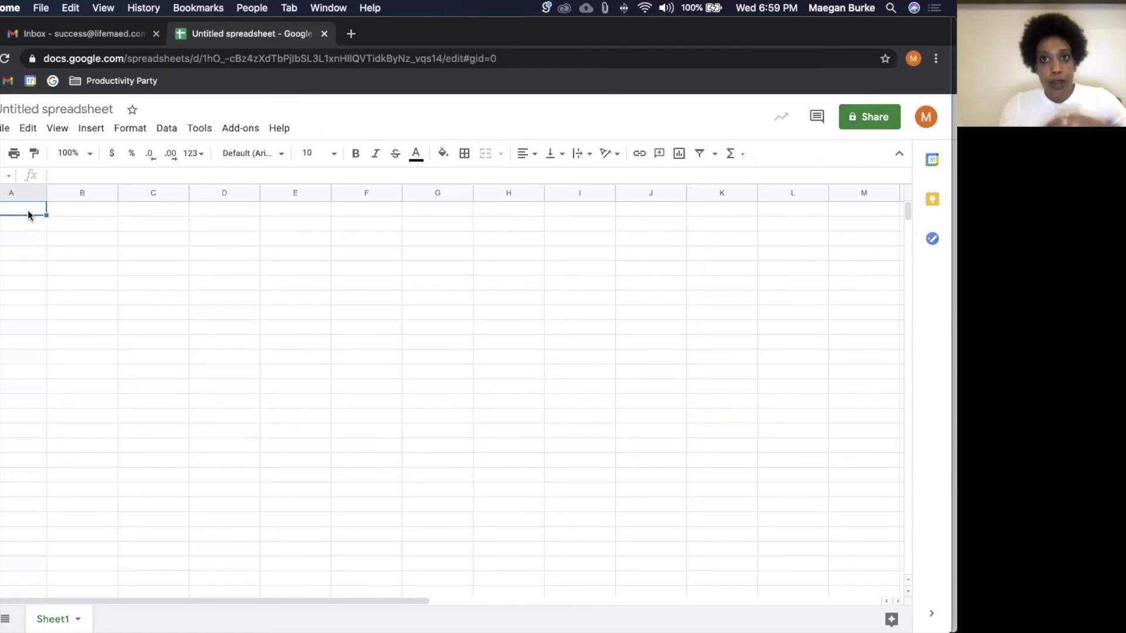
Step: From the Gmail tab, open a window for another Chrome profile, then bring Notion to the front
{"action": "left_click", "coordinate": [84, 33]}
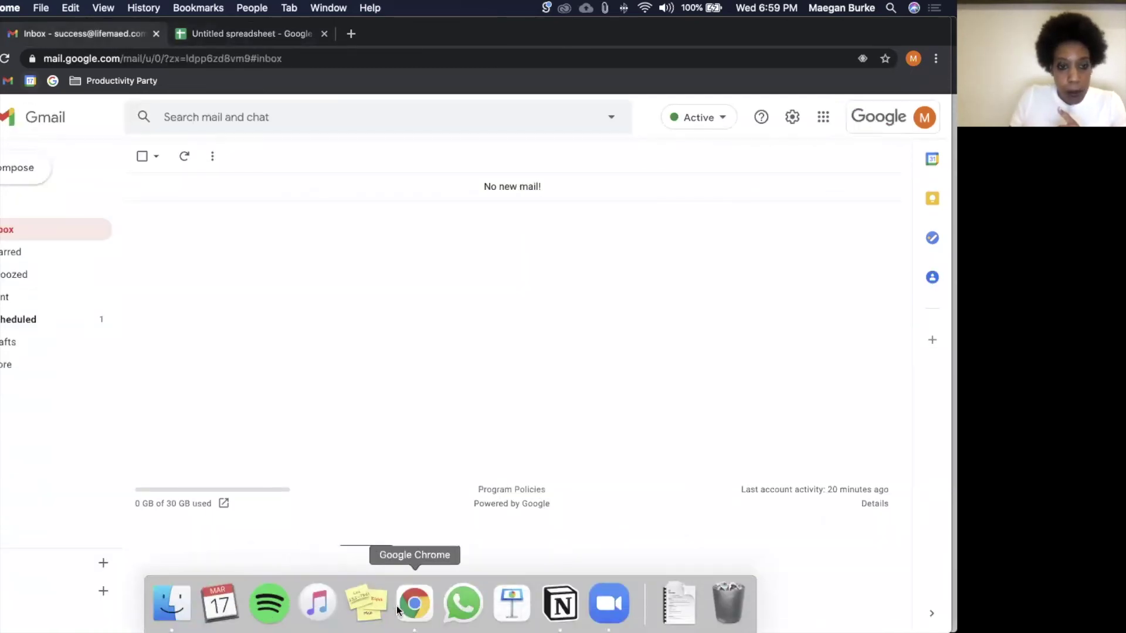
{"action": "right_click", "coordinate": [419, 613]}
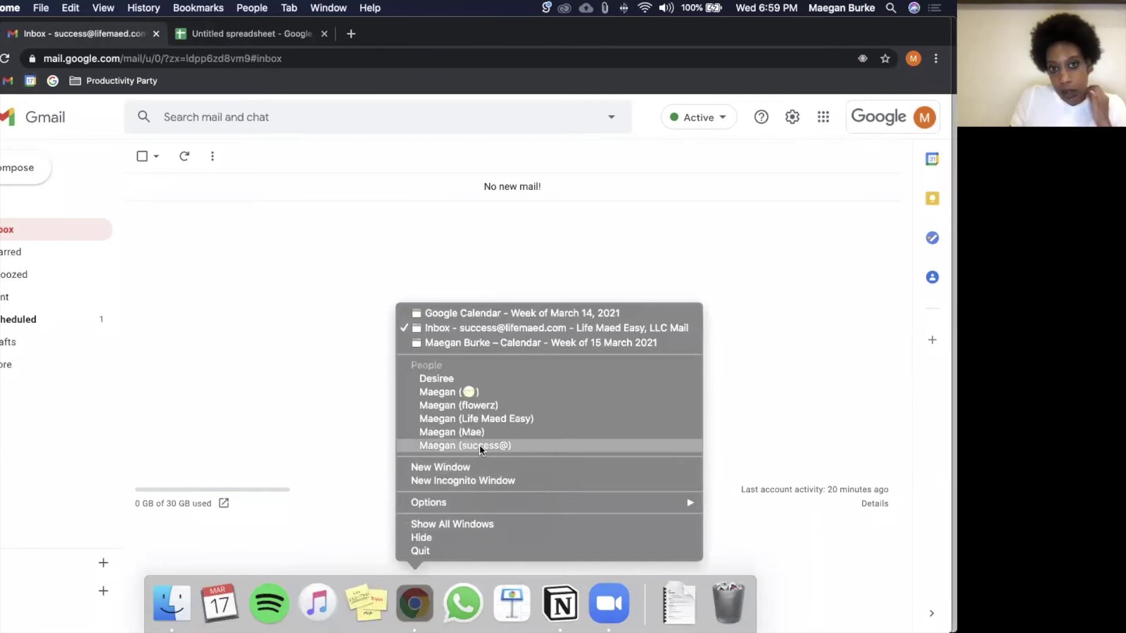
{"action": "left_click", "coordinate": [485, 407]}
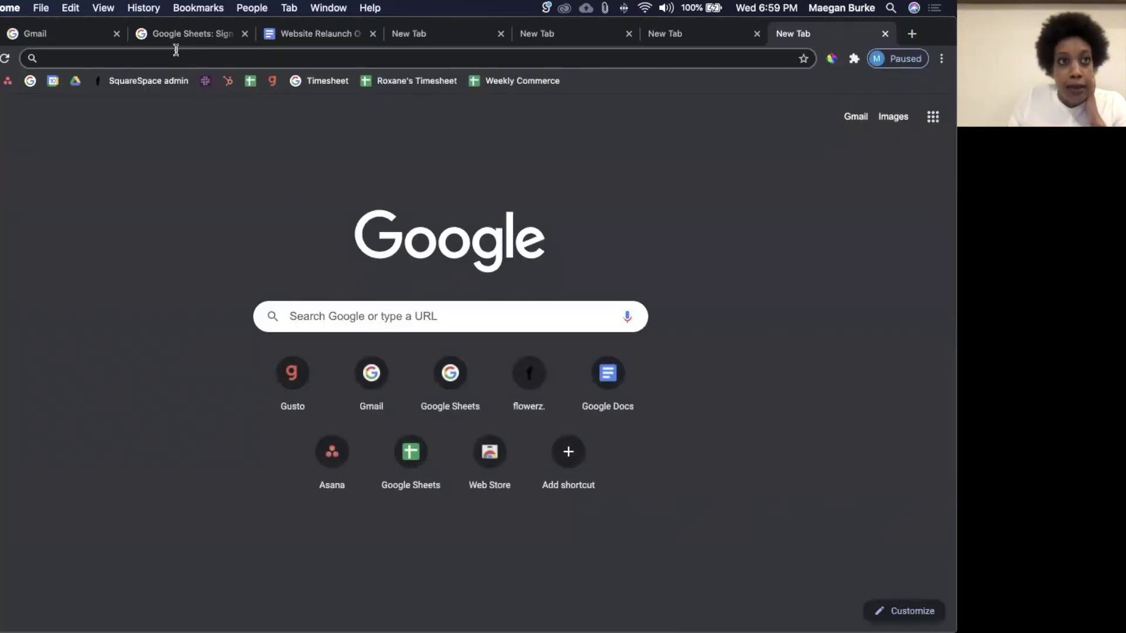
{"action": "mouse_move", "coordinate": [270, 631]}
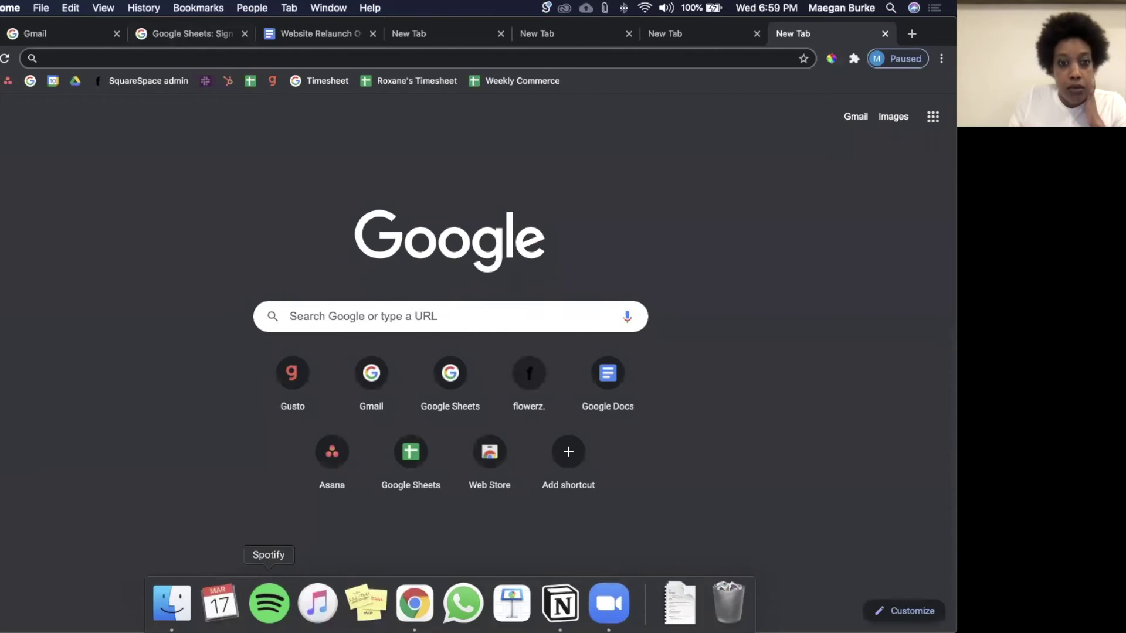
{"action": "left_click", "coordinate": [560, 604]}
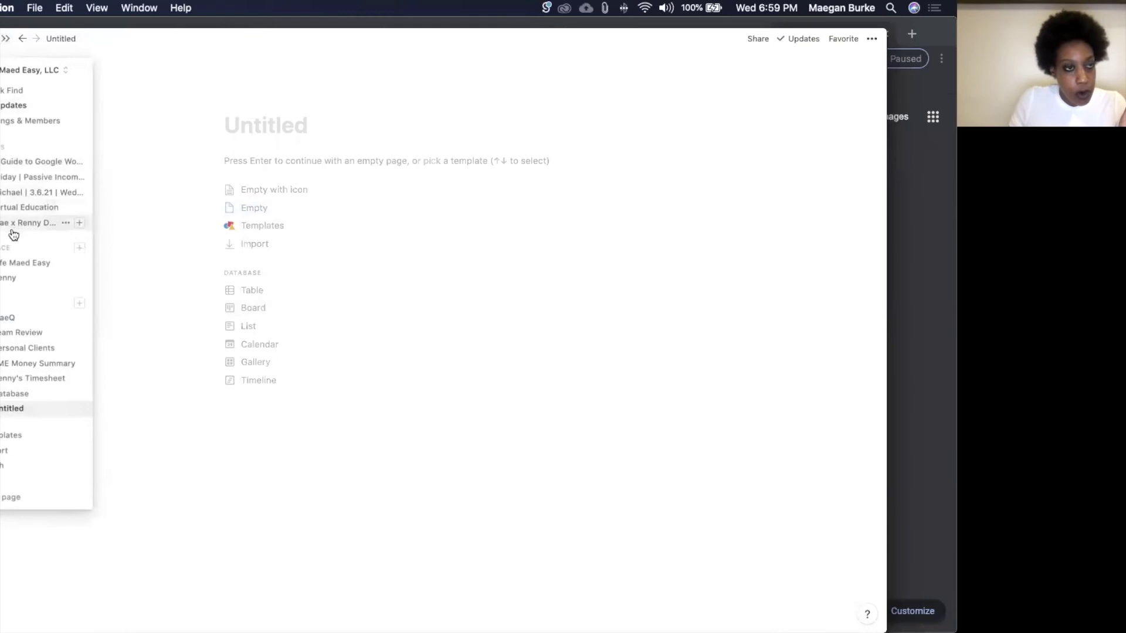
Step: Review the URGENT Must-Do's on Notion's MaeQ › Tuesday | Content Creation page, then return to Chrome
{"action": "left_click", "coordinate": [9, 320]}
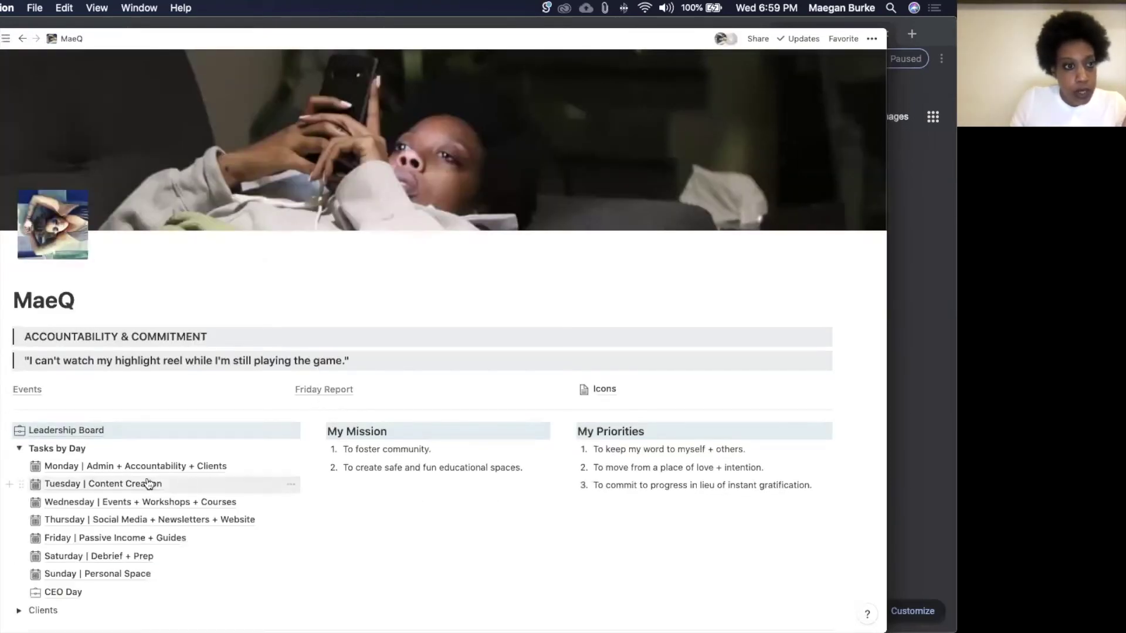
{"action": "left_click", "coordinate": [139, 484]}
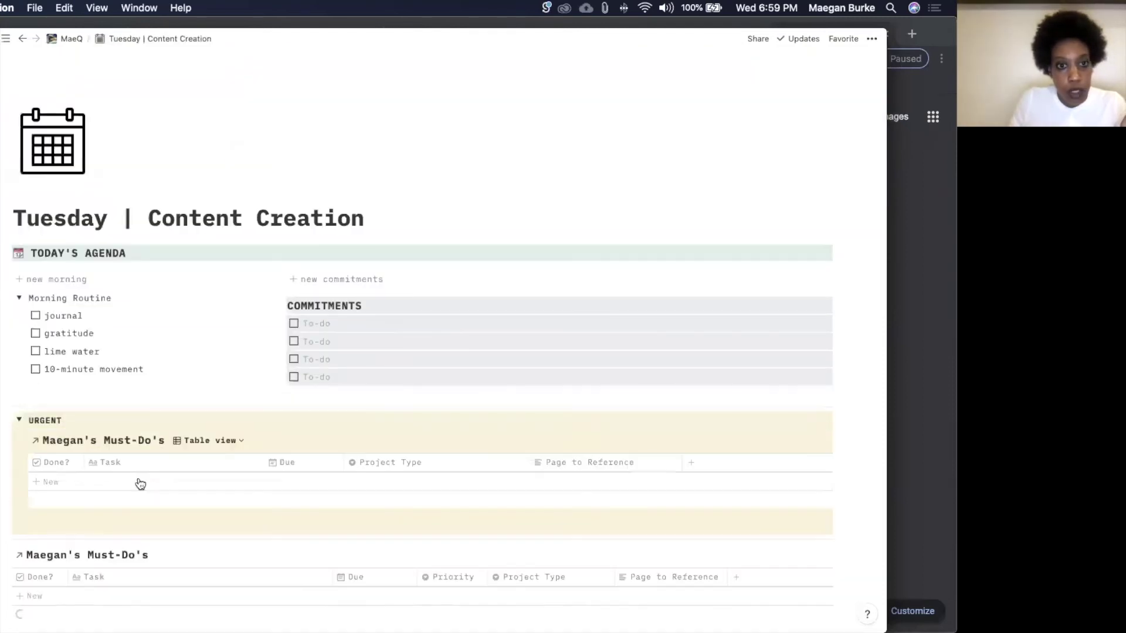
{"action": "scroll", "coordinate": [139, 478], "scroll_direction": "down", "scroll_amount": 5}
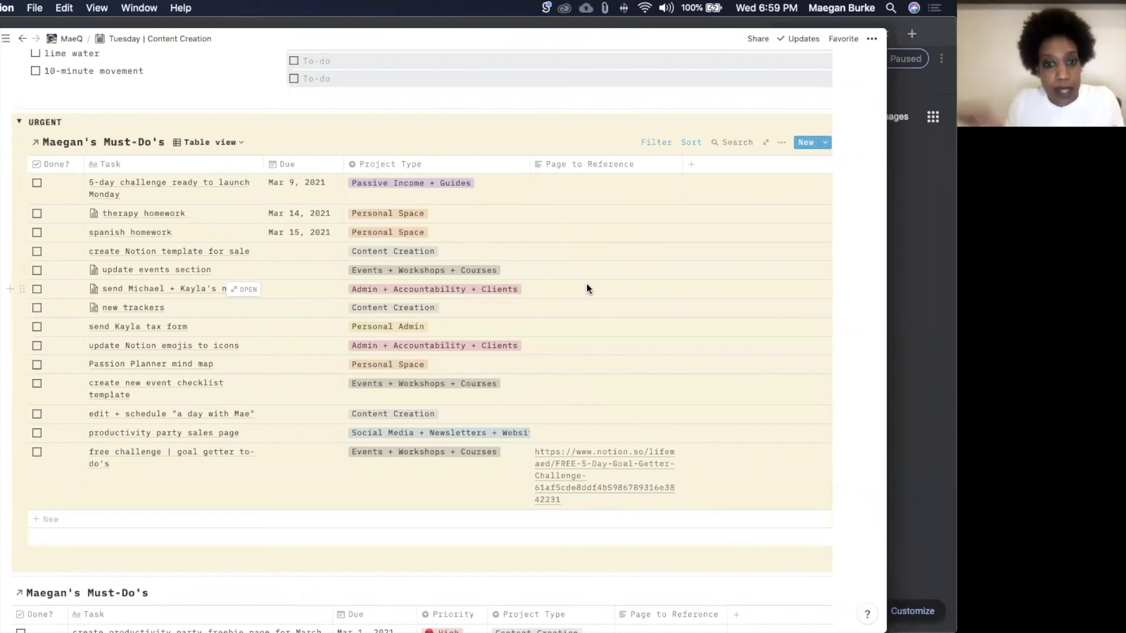
{"action": "key", "text": "super+Tab"}
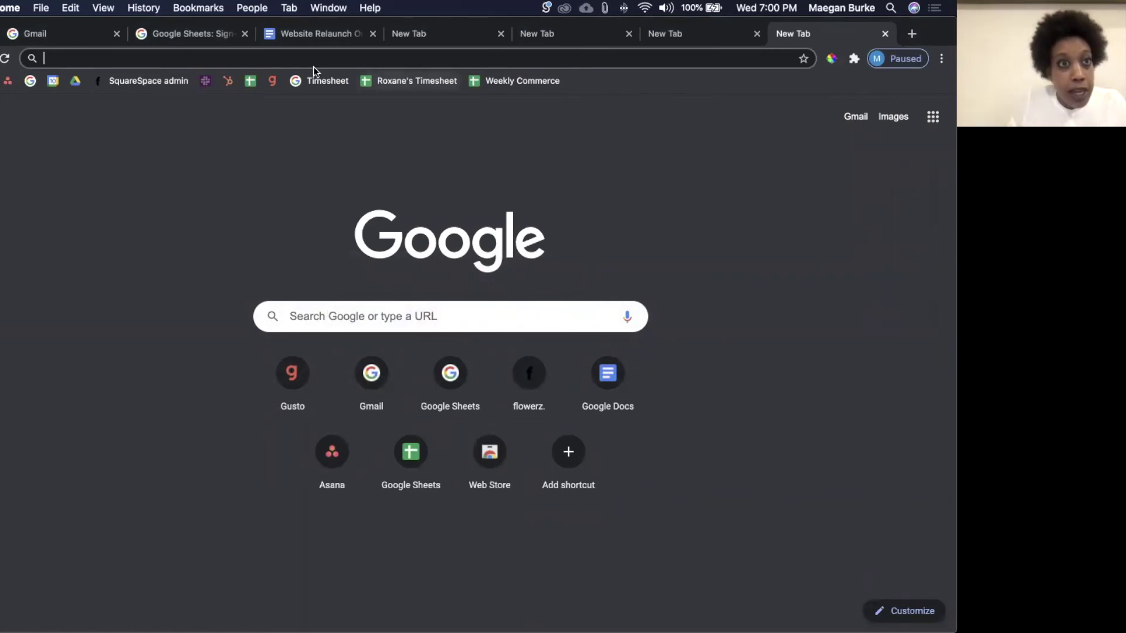
Step: Sign back into Gmail by entering the account password
{"action": "left_click", "coordinate": [87, 36]}
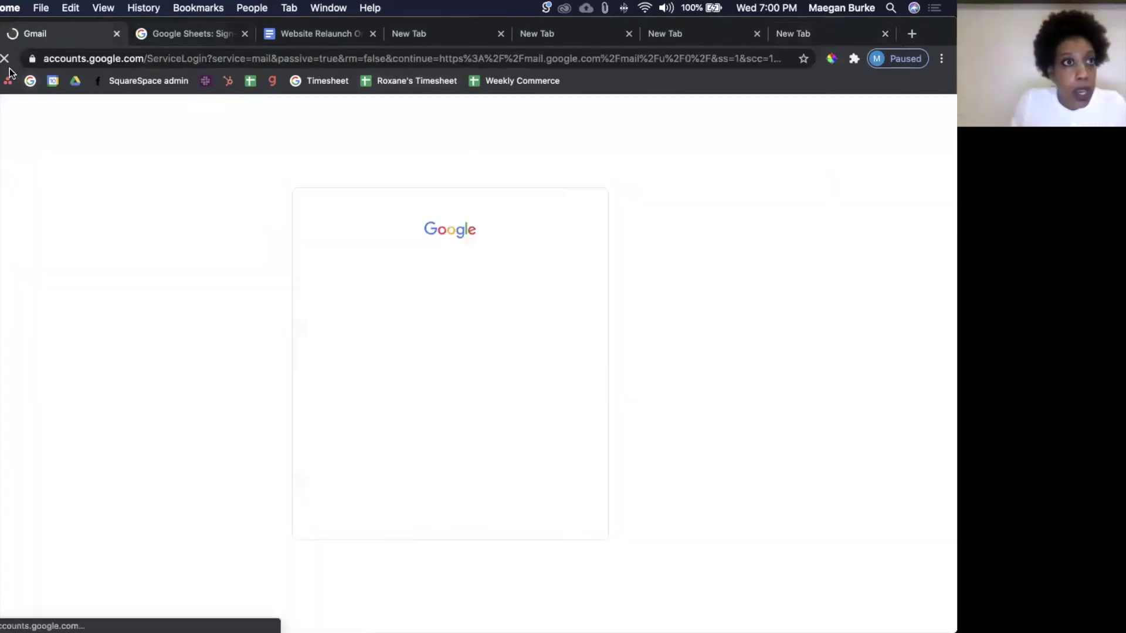
{"action": "left_click", "coordinate": [558, 379]}
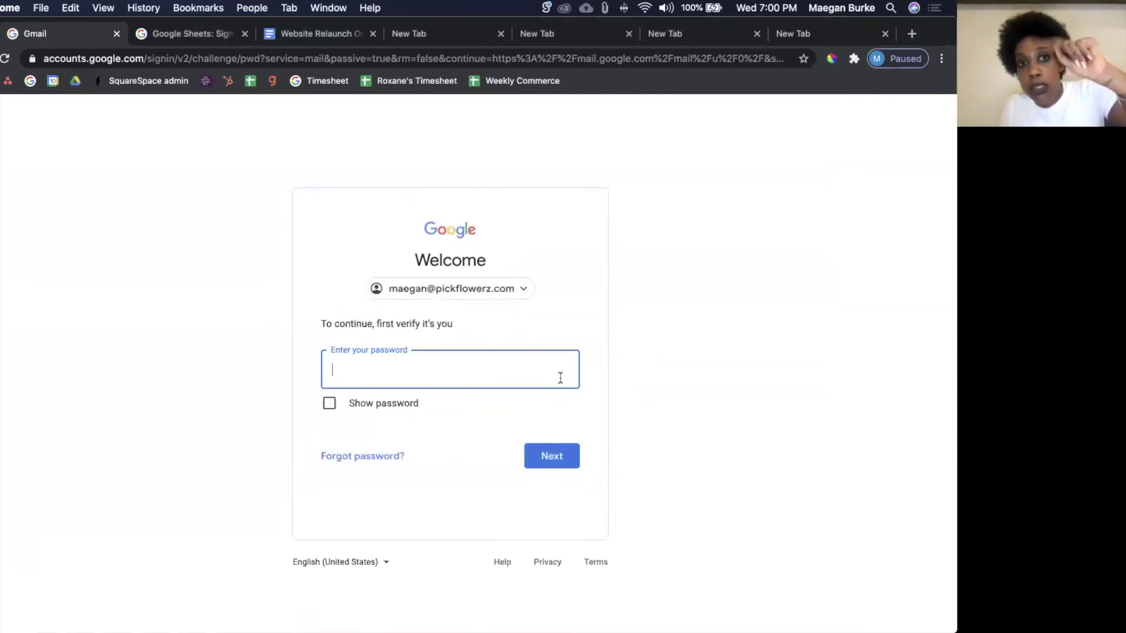
{"action": "type", "text": "*******"}
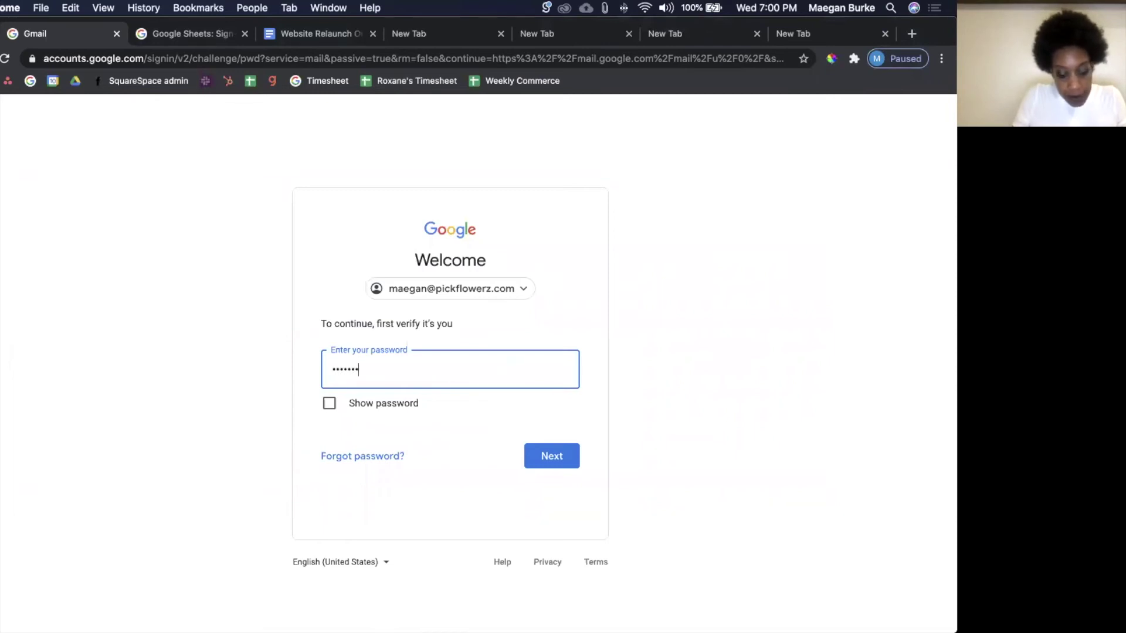
{"action": "key", "text": "Return"}
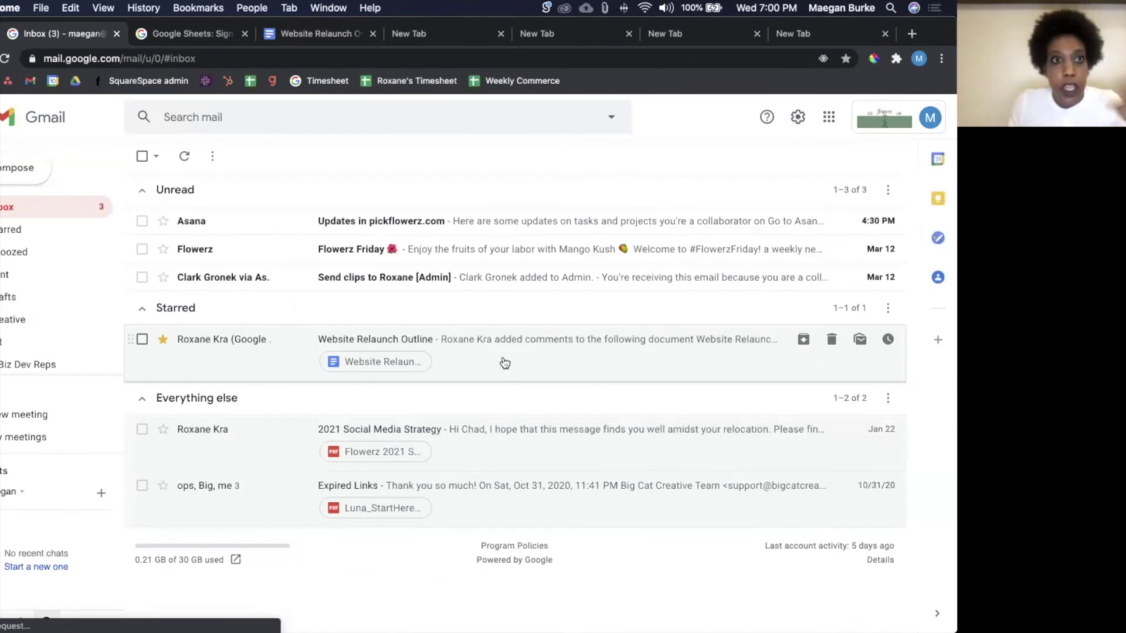
Step: Open the Updates in pickflowerz.com email and copy its web address
{"action": "left_click", "coordinate": [277, 221]}
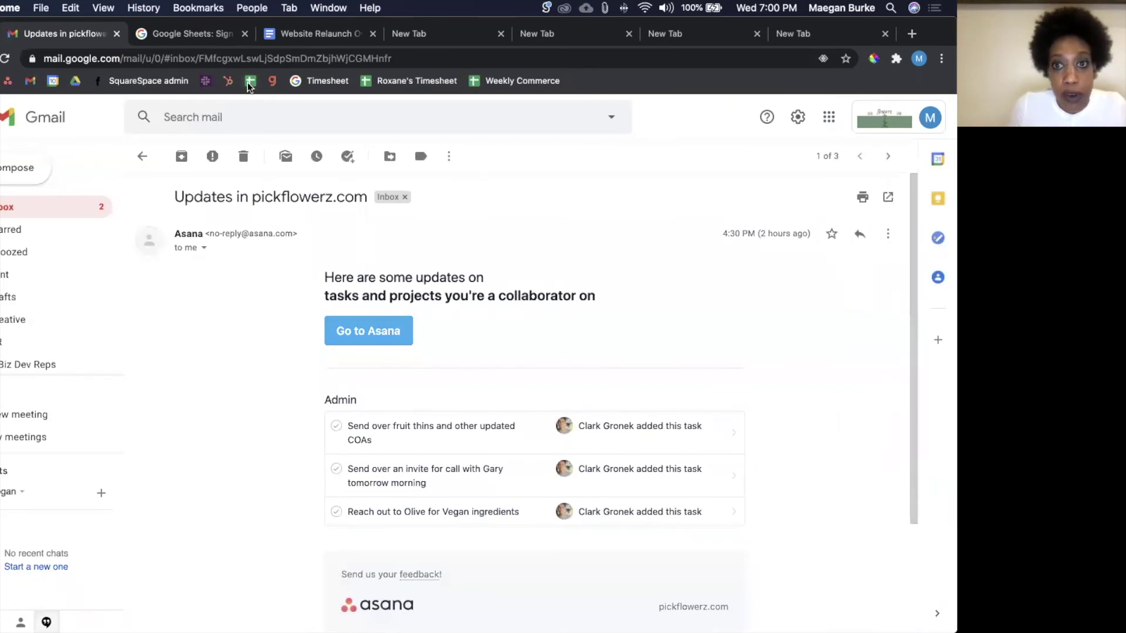
{"action": "left_click", "coordinate": [243, 58]}
{"action": "key", "text": "super+c"}
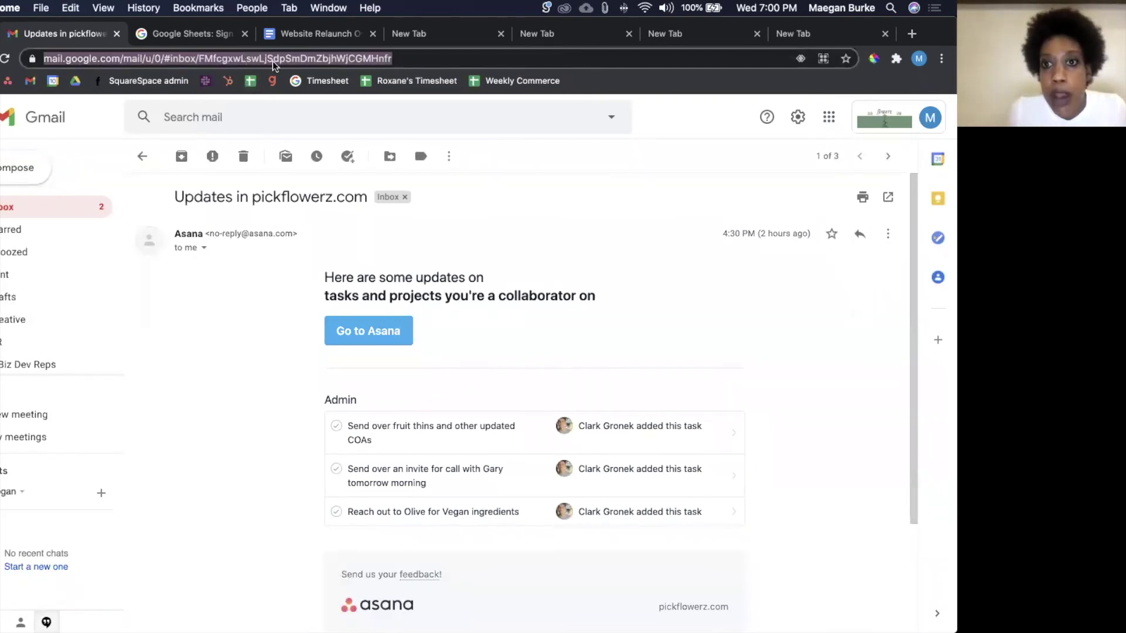
{"action": "left_click", "coordinate": [438, 57]}
{"action": "key", "text": "super+a"}
{"action": "key", "text": "super+c"}
Step: Load the copied email link in a new tab, then switch to the other browser window
{"action": "key", "text": "super+t"}
{"action": "key", "text": "super+v"}
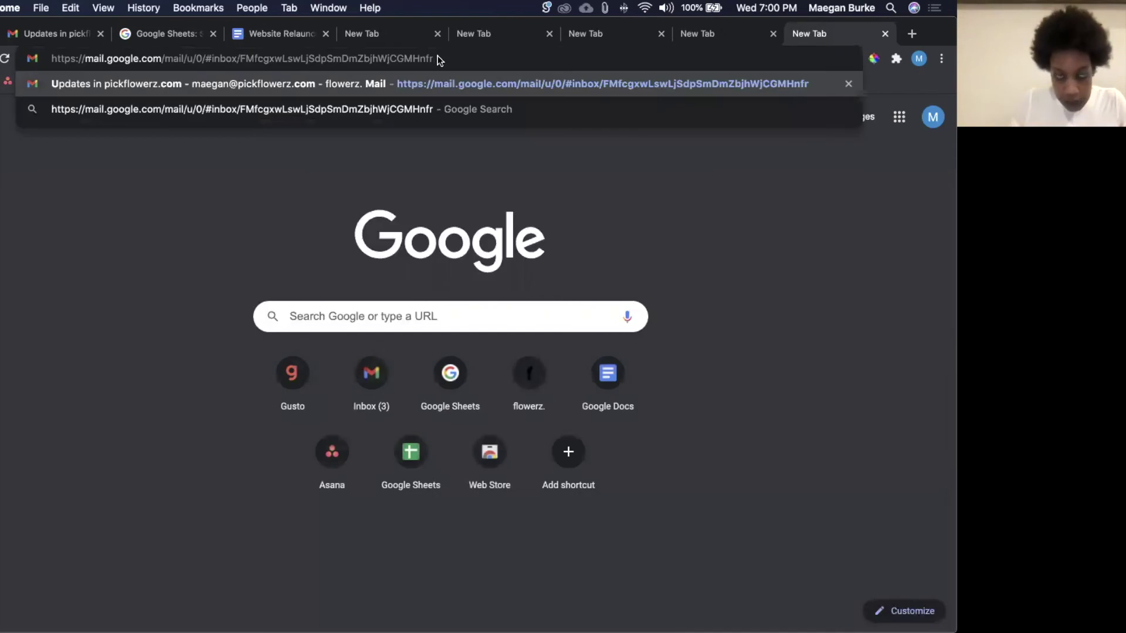
{"action": "key", "text": "Return"}
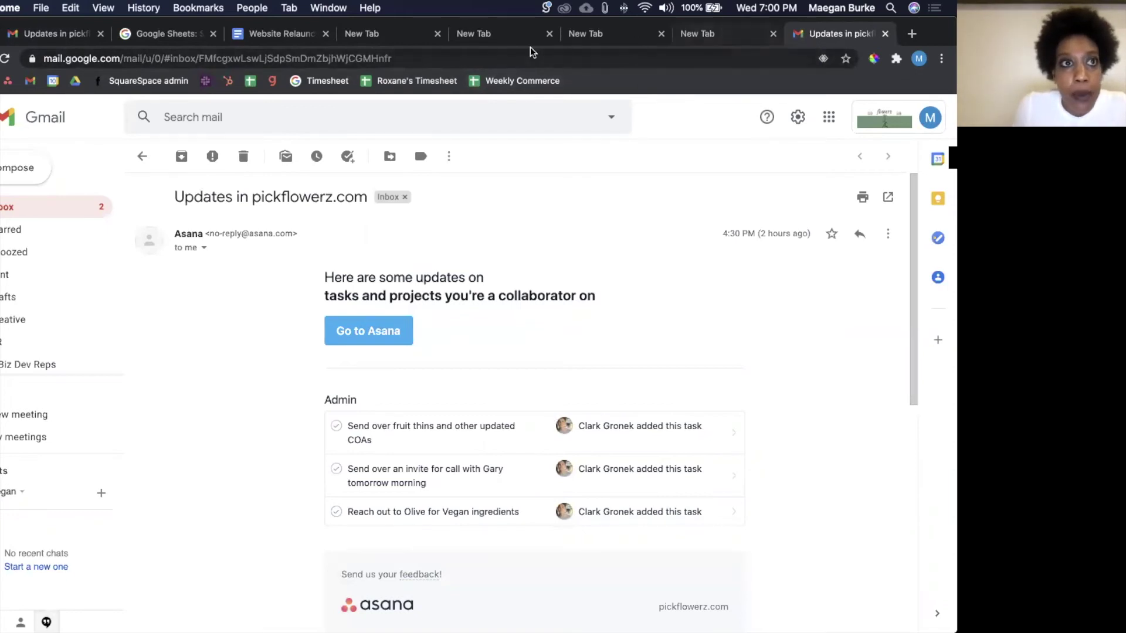
{"action": "key", "text": "super+grave"}
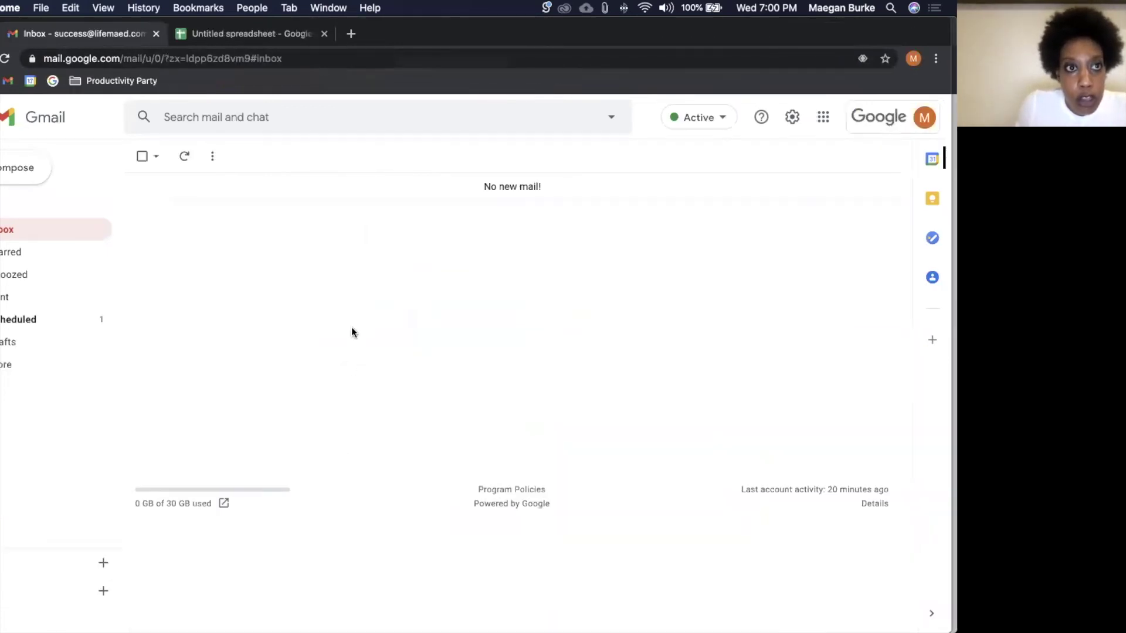
Step: In the Untitled spreadsheet, enter an 'Email Thread' heading in B1 and paste the mail link into B2
{"action": "key", "text": "super+grave"}
{"action": "key", "text": "super+grave"}
{"action": "key", "text": "super+grave"}
{"action": "left_click", "coordinate": [238, 34]}
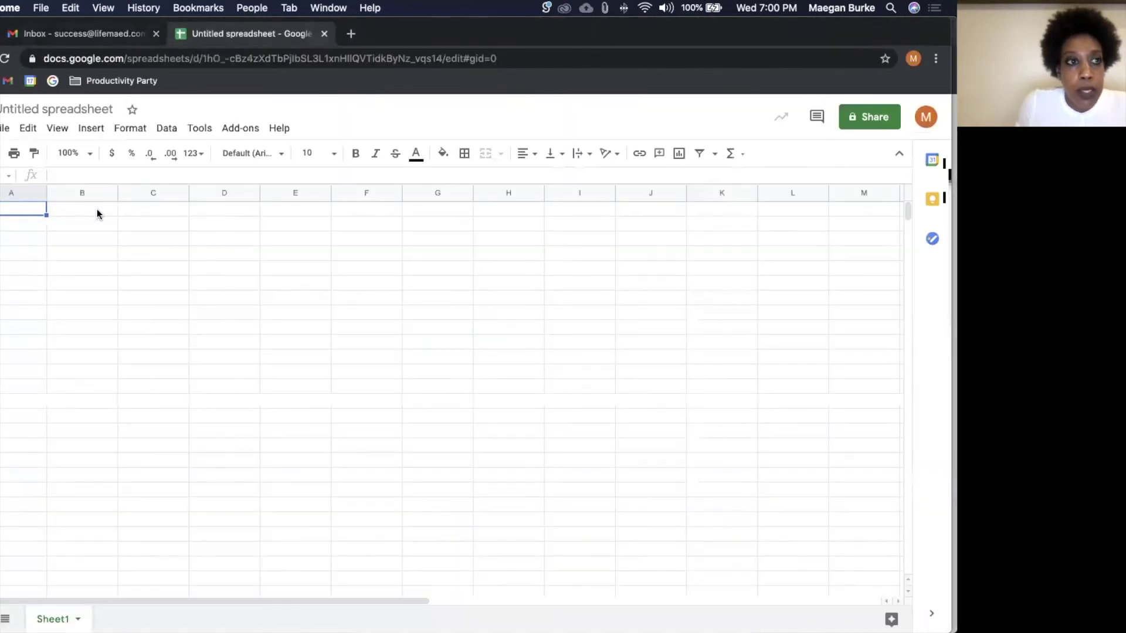
{"action": "left_click", "coordinate": [97, 209]}
{"action": "type", "text": "Email"}
{"action": "key", "text": "Return"}
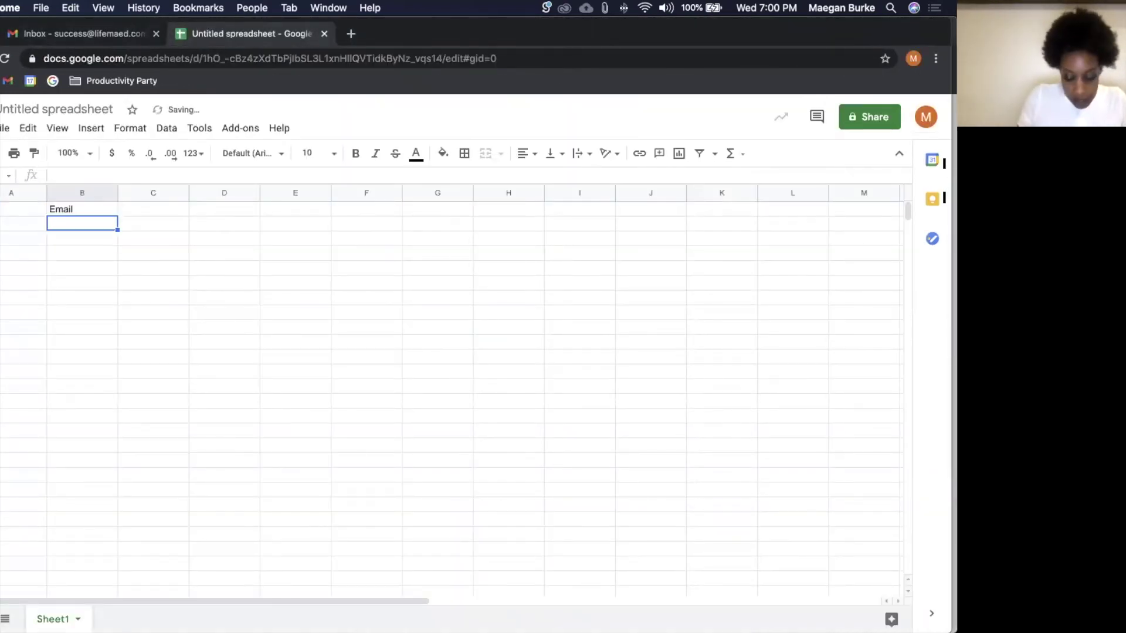
{"action": "left_click", "coordinate": [96, 209]}
{"action": "type", "text": "Email Thread"}
{"action": "key", "text": "Return"}
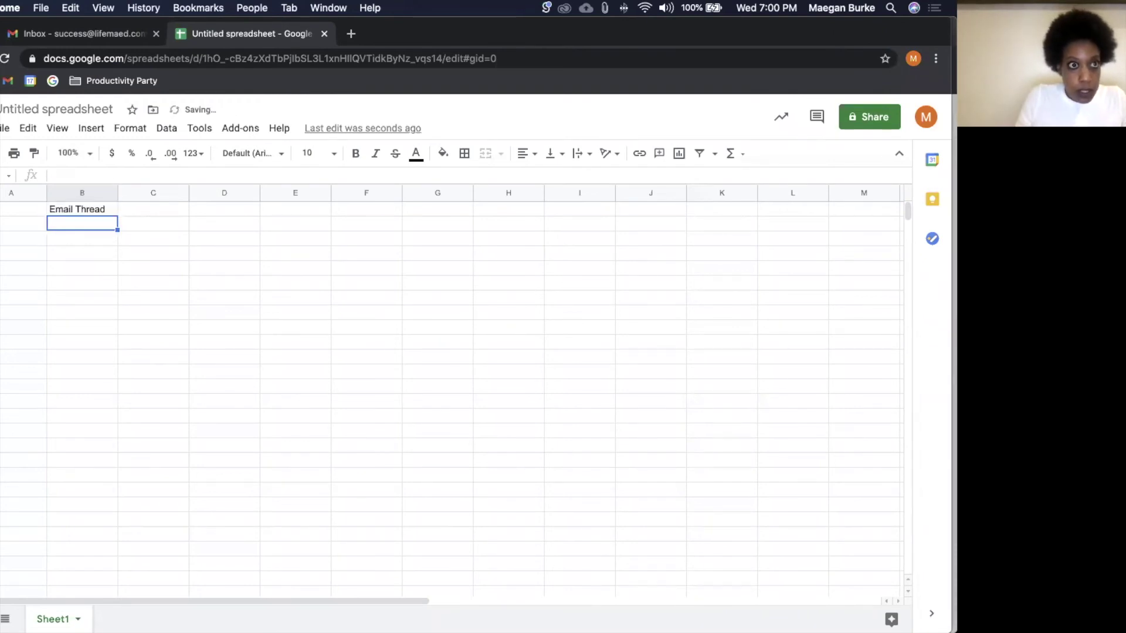
{"action": "key", "text": "super+v"}
{"action": "key", "text": "Return"}
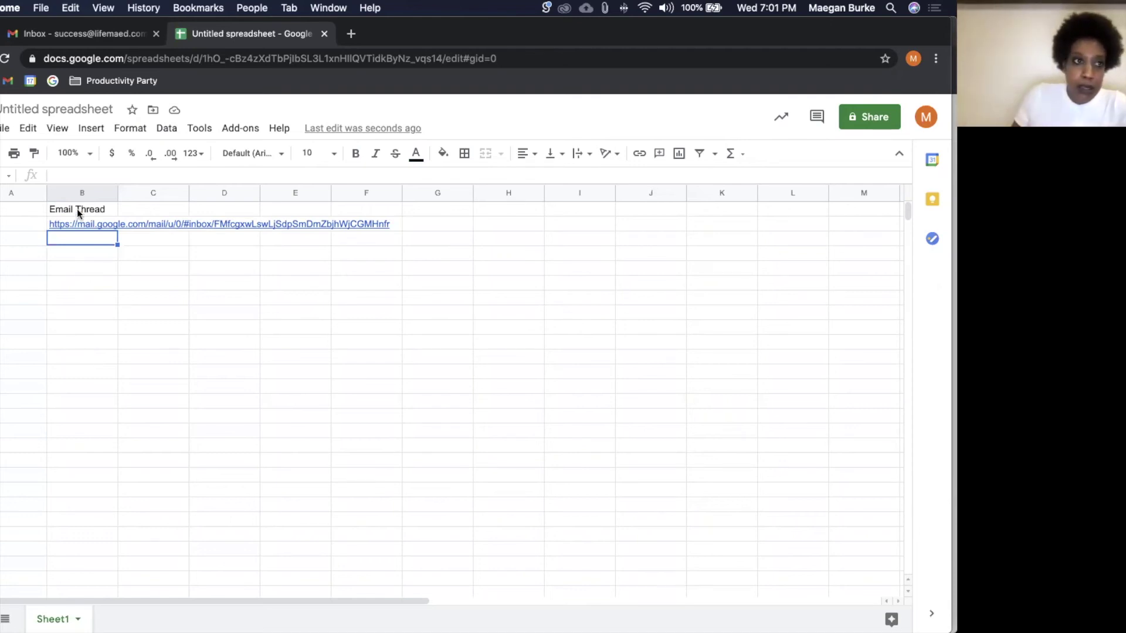
Step: Delete everything in column B and return to cell A1
{"action": "left_click", "coordinate": [76, 188]}
{"action": "key", "text": "Delete"}
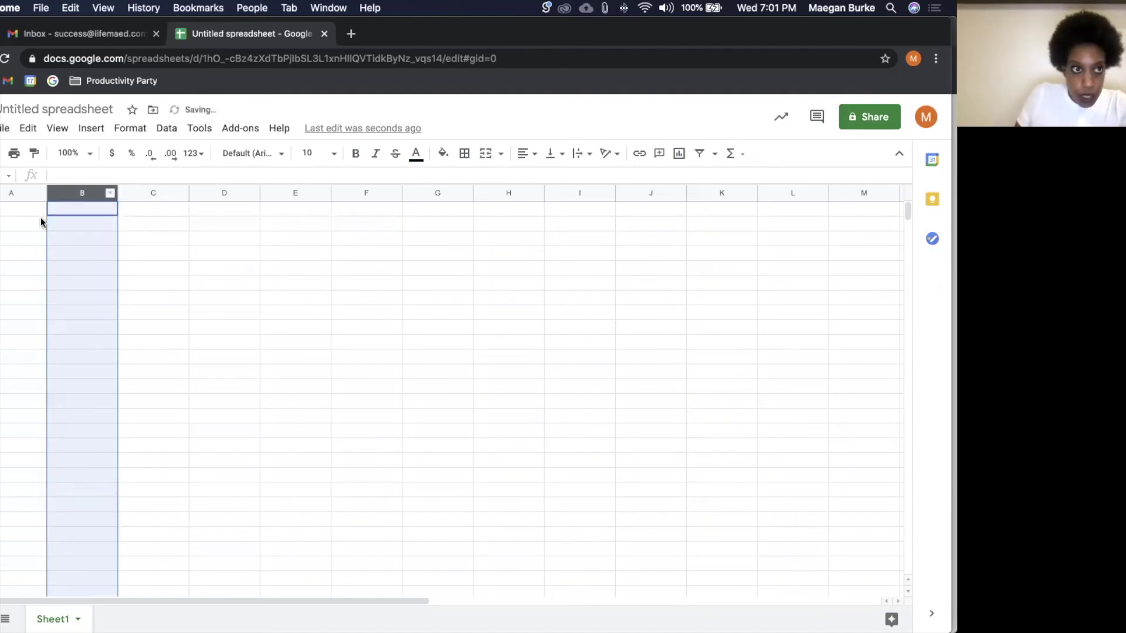
{"action": "left_click", "coordinate": [28, 214]}
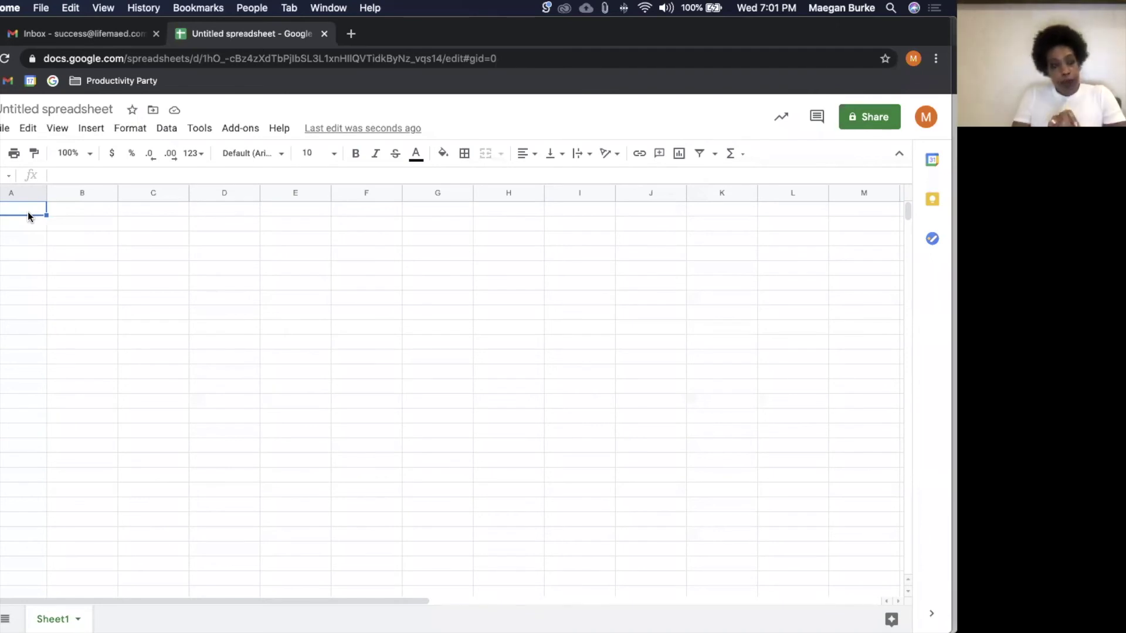
Step: Enter headers App Sent?, Date, Company, Role/Title, Salary and Last Contact across A1:F1
{"action": "type", "text": "App Sent?"}
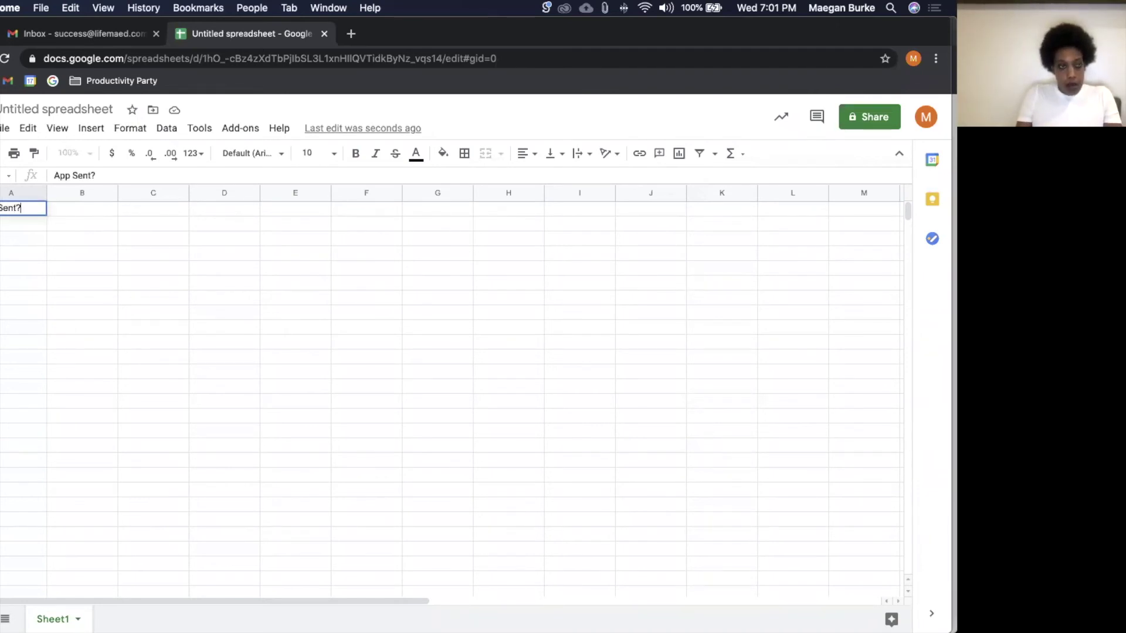
{"action": "key", "text": "Tab"}
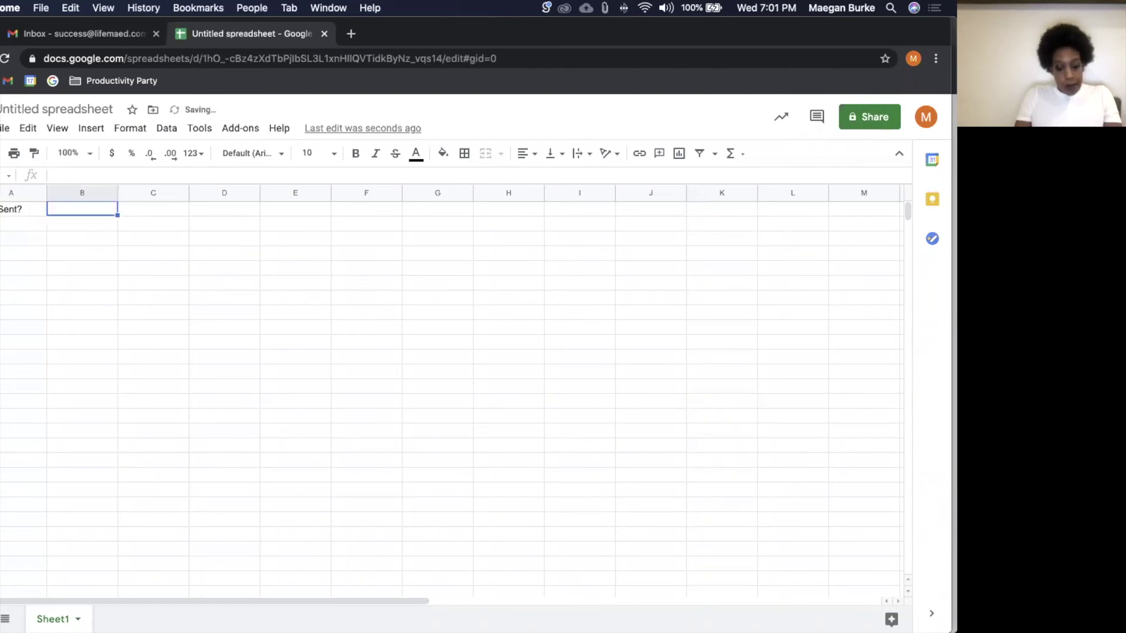
{"action": "type", "text": "Date"}
{"action": "key", "text": "Tab"}
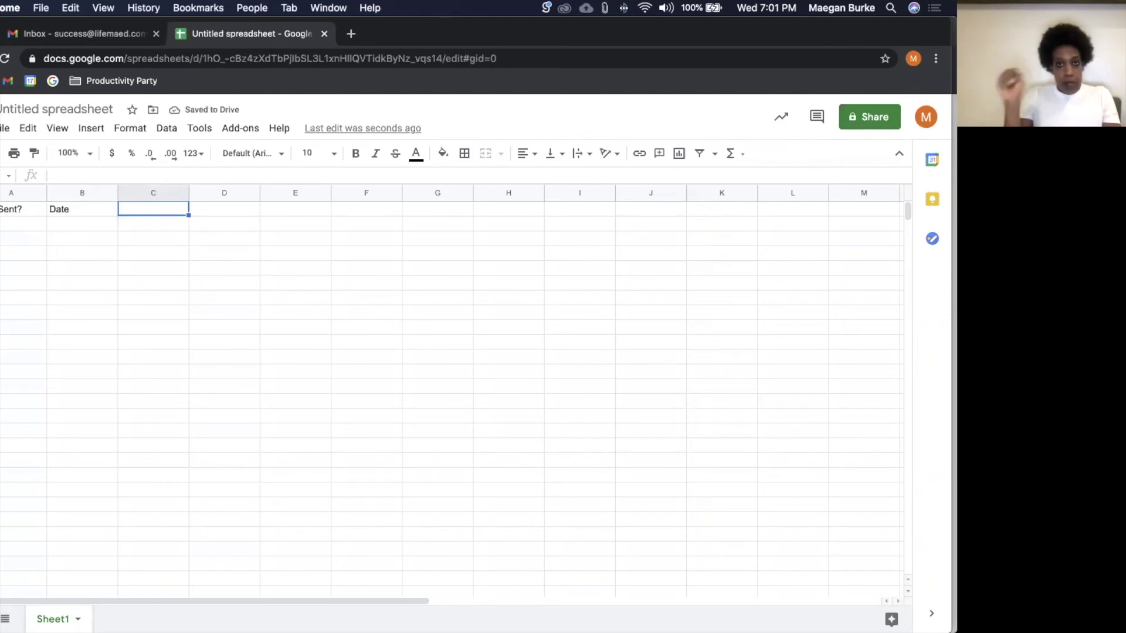
{"action": "type", "text": "Company"}
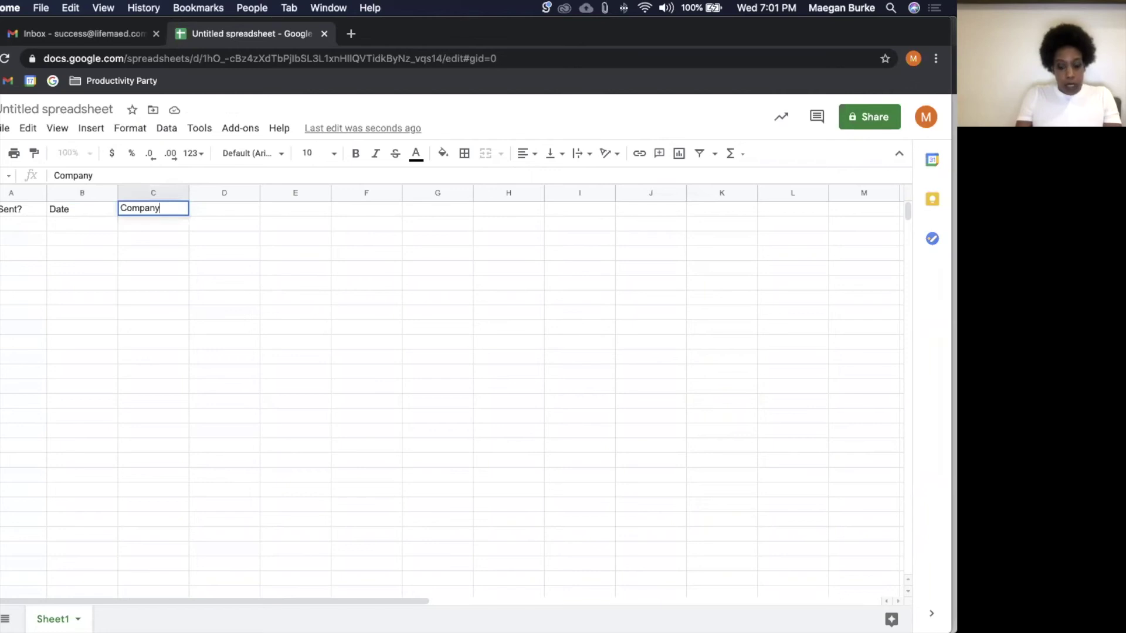
{"action": "key", "text": "Tab"}
{"action": "type", "text": "Role/Title"}
{"action": "key", "text": "Tab"}
{"action": "type", "text": "Salary"}
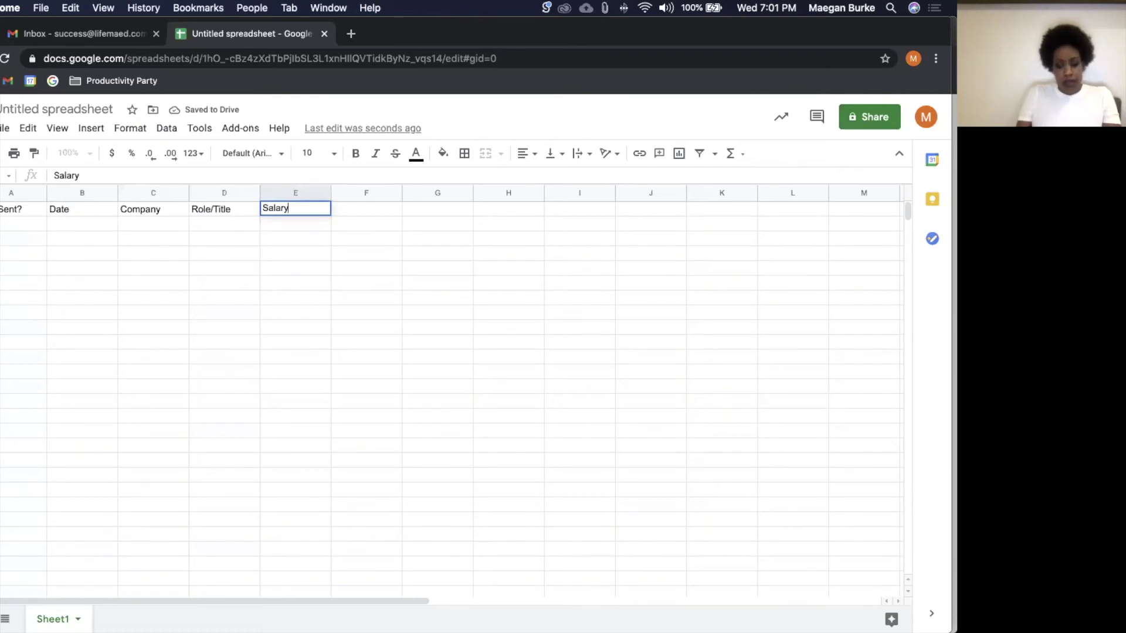
{"action": "key", "text": "Tab"}
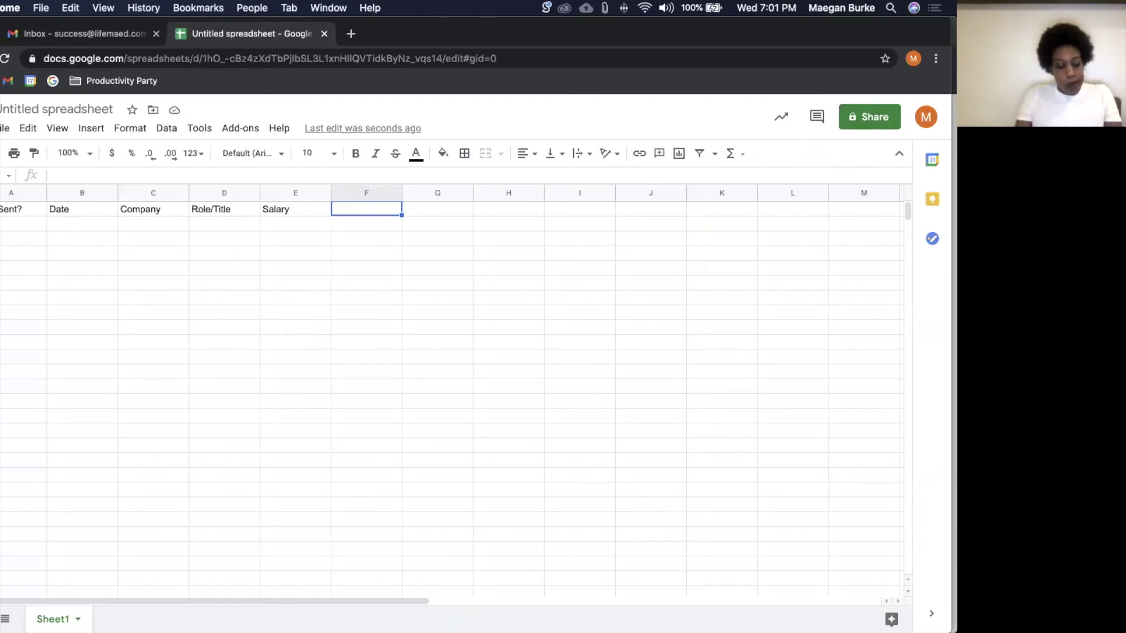
{"action": "type", "text": "Last Con"}
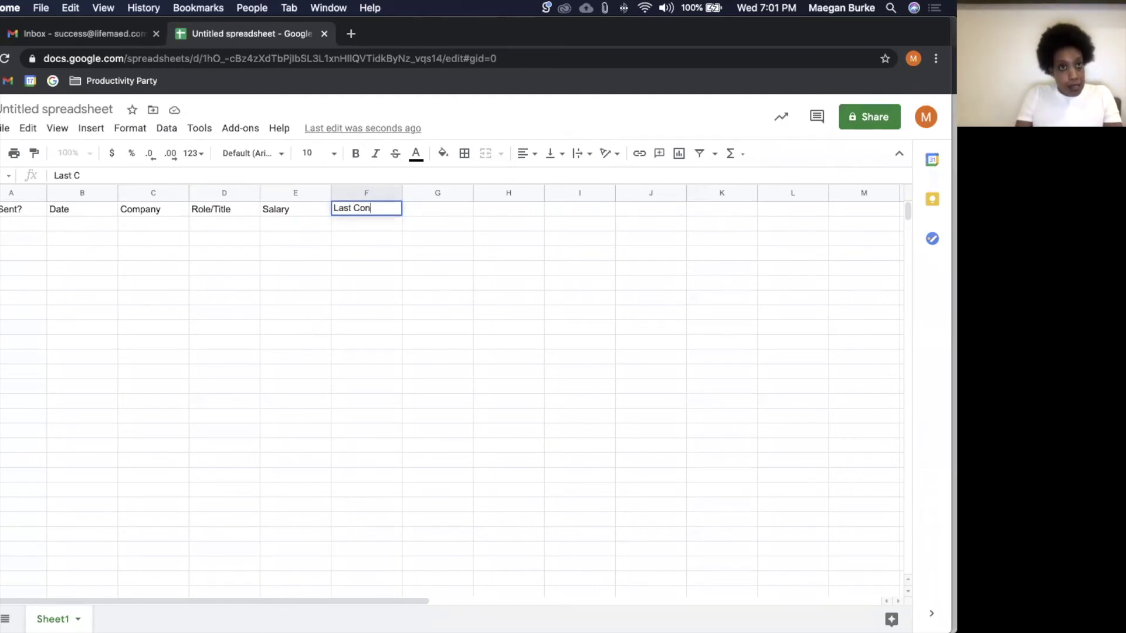
{"action": "type", "text": "tact"}
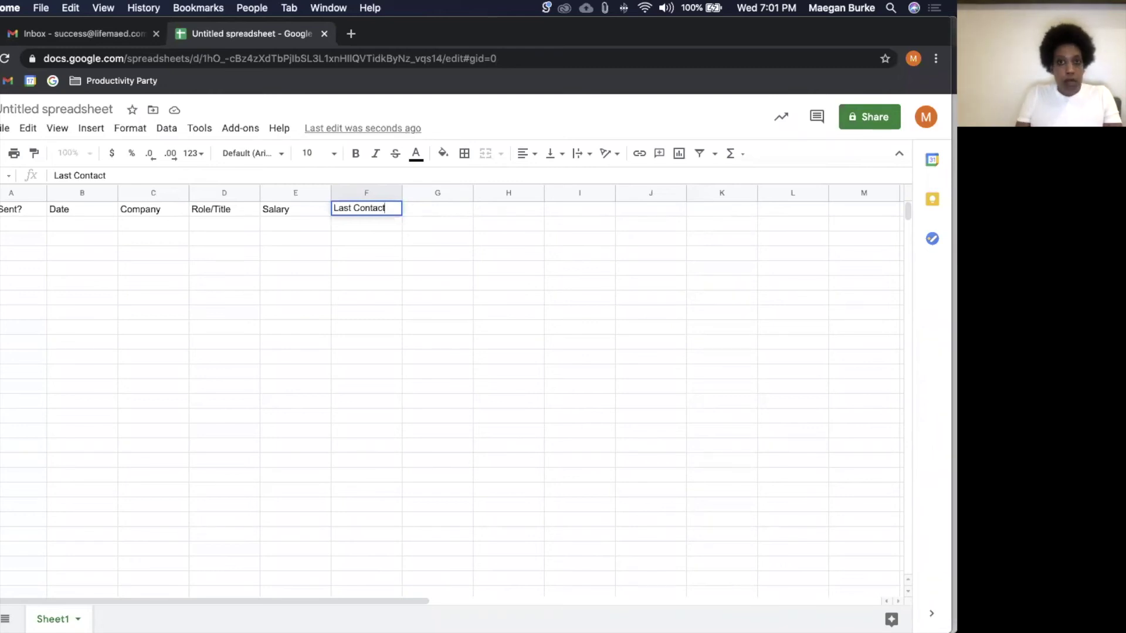
{"action": "key", "text": "Tab"}
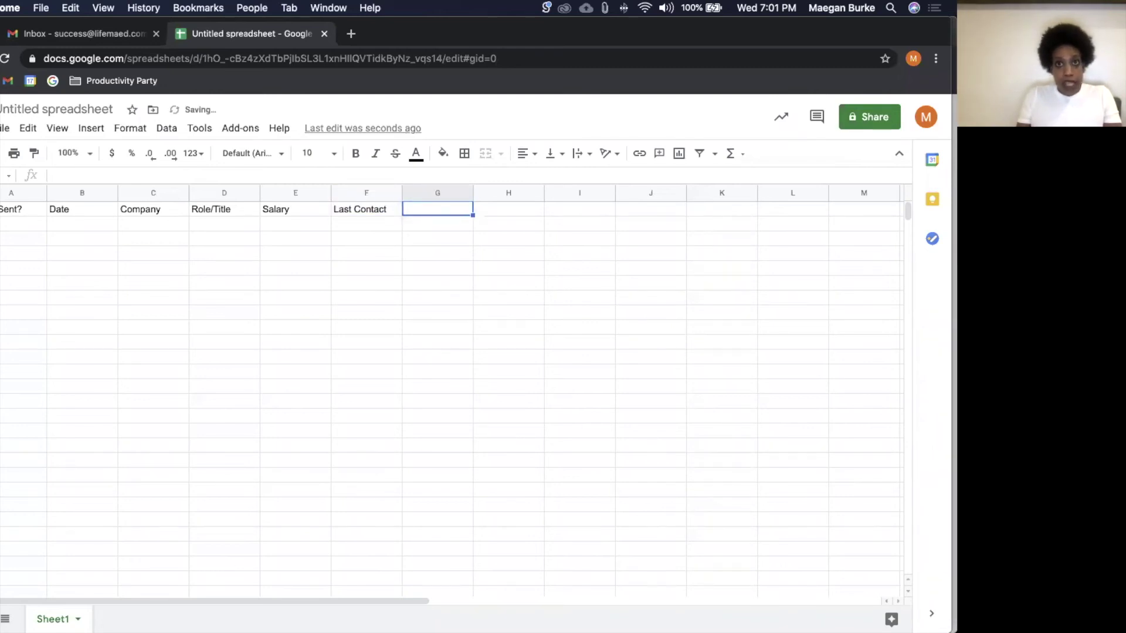
Step: Add Point of Contact, Point of Contant Email and Notes headers in G1:I1
{"action": "type", "text": "Point of"}
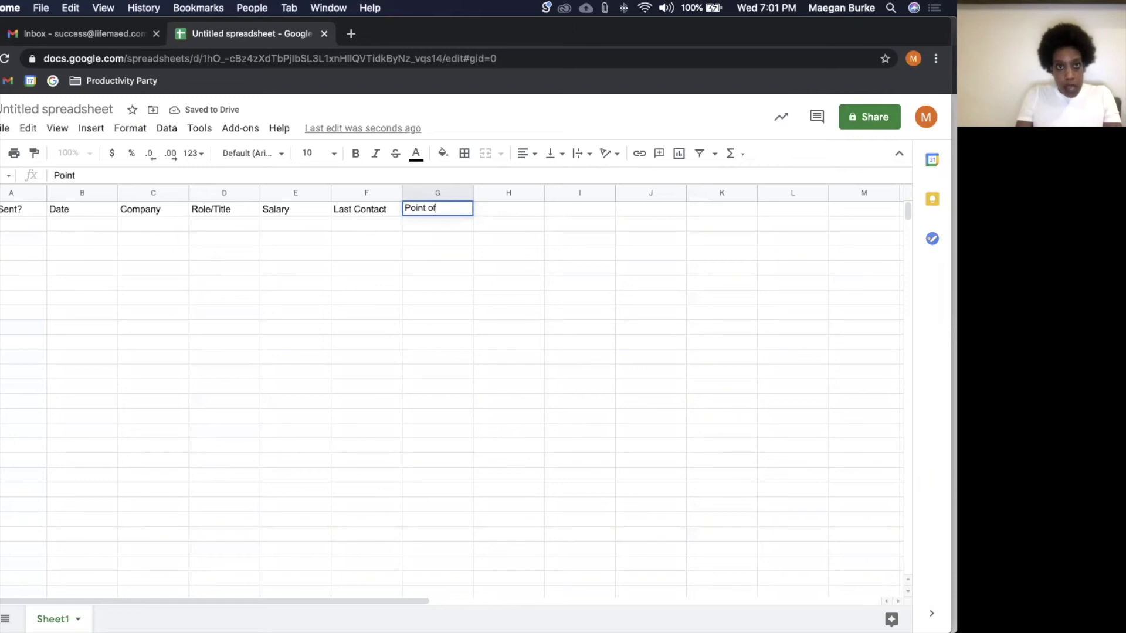
{"action": "type", "text": " Contact"}
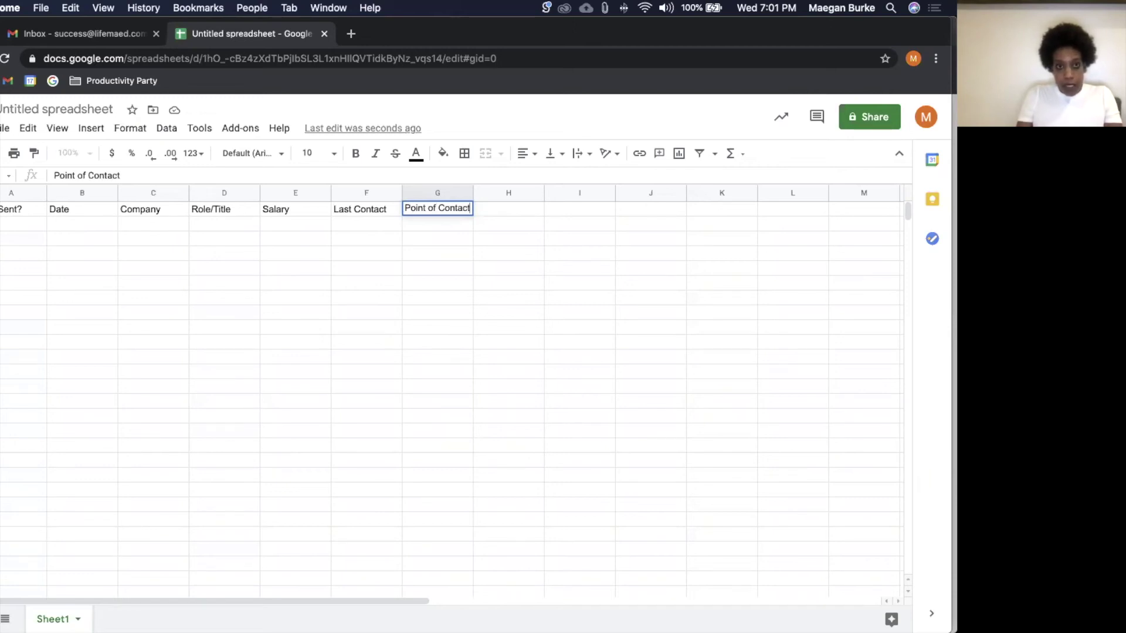
{"action": "key", "text": "Tab"}
{"action": "type", "text": "Pho"}
{"action": "key", "text": "BackSpace"}
{"action": "key", "text": "BackSpace"}
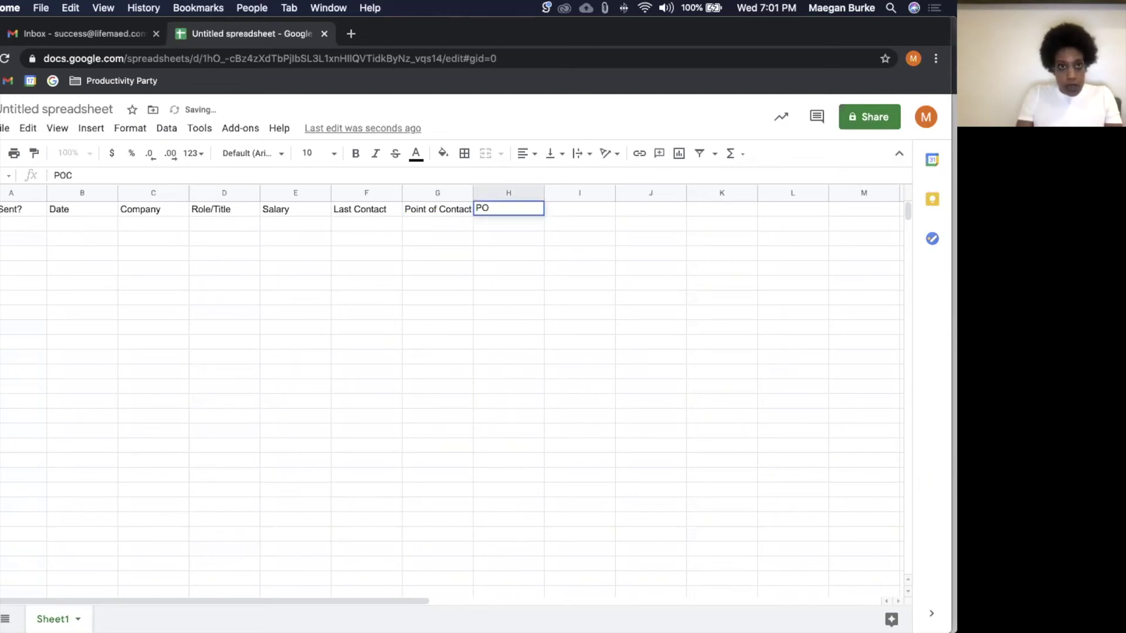
{"action": "type", "text": "oint of C"}
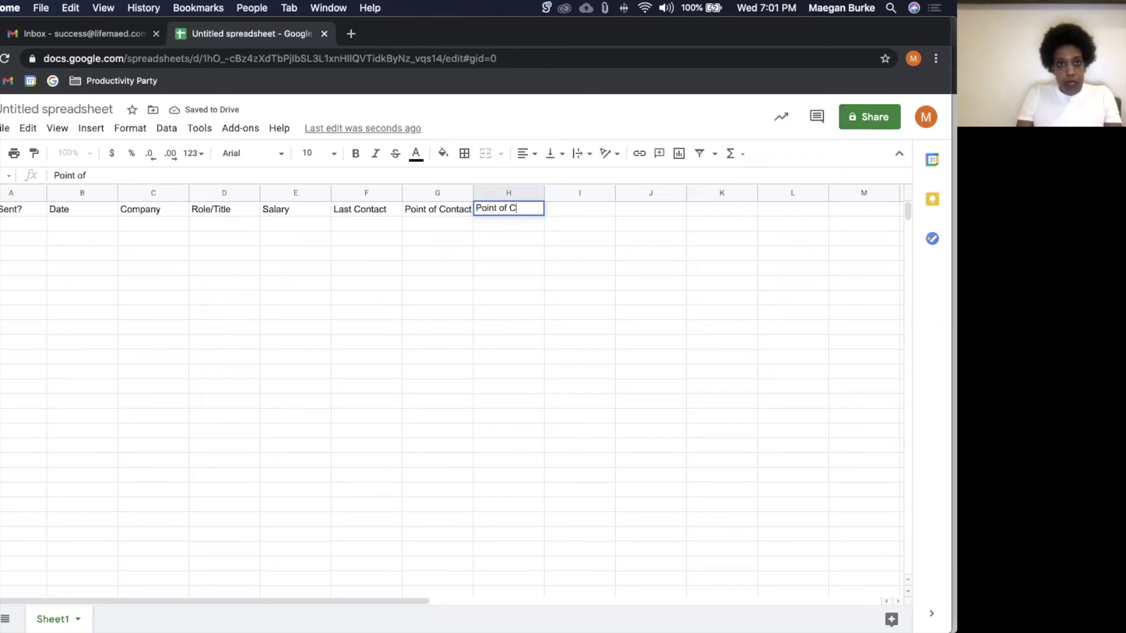
{"action": "type", "text": "ontant"}
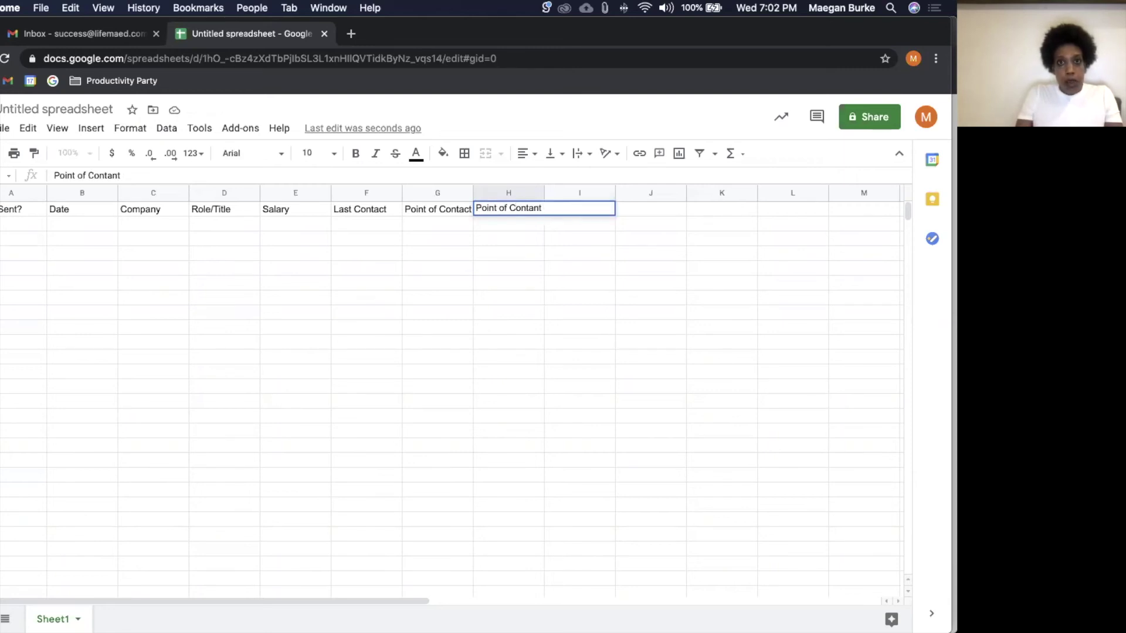
{"action": "type", "text": " Email"}
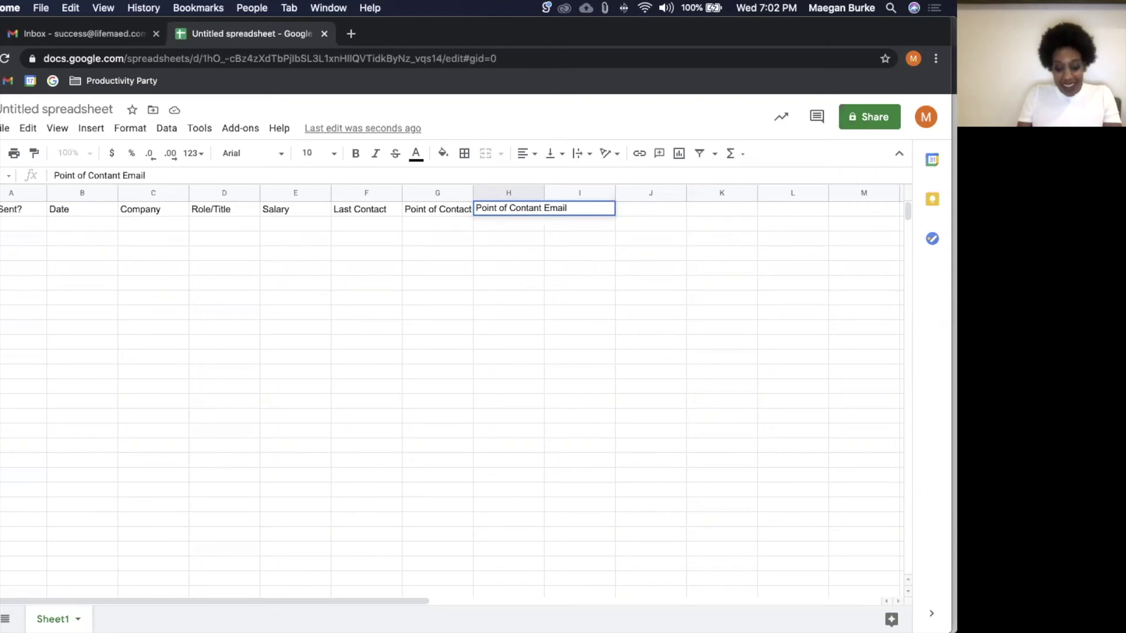
{"action": "key", "text": "Tab"}
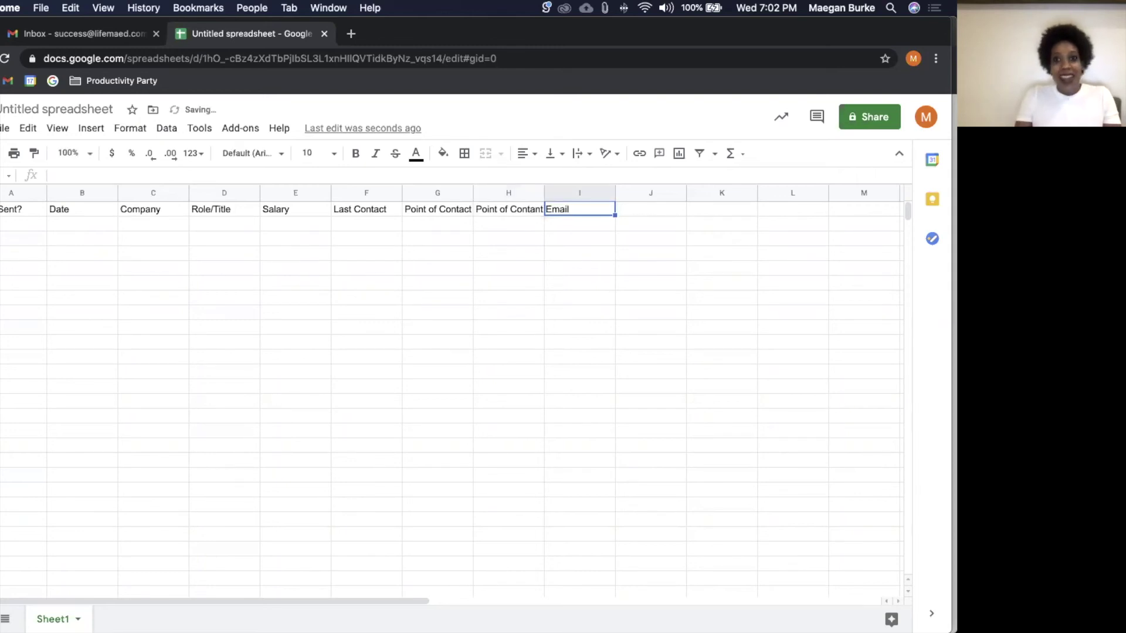
{"action": "type", "text": "Notes"}
{"action": "key", "text": "Return"}
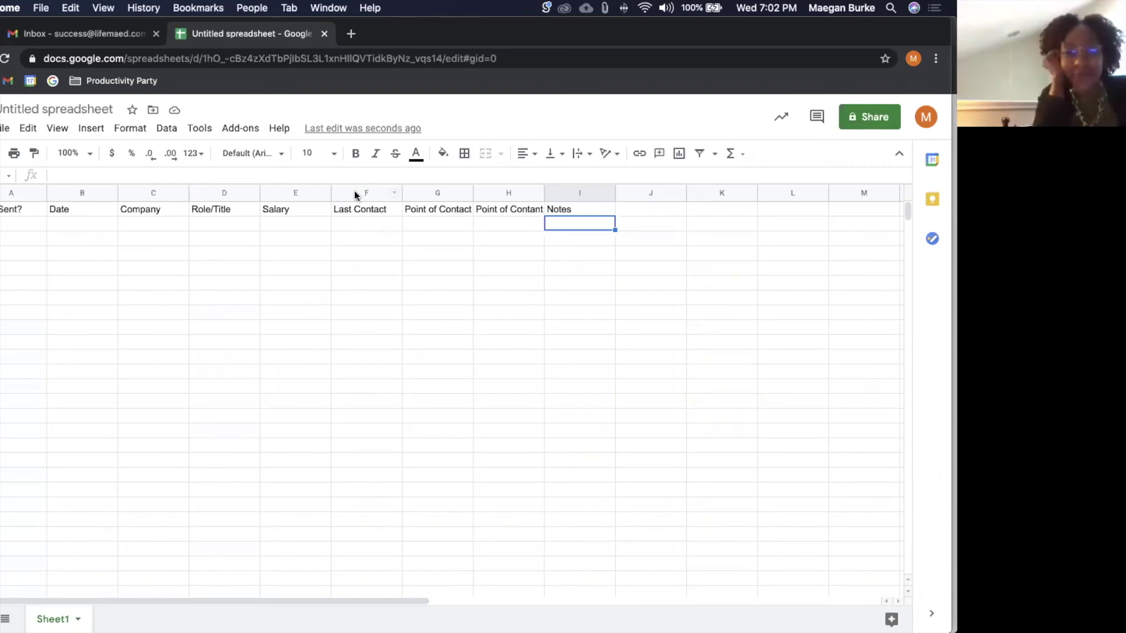
Step: Insert a column left of G, head it Vibe, and fill G2:G4 with Alignment, Shabby, Nah
{"action": "right_click", "coordinate": [433, 192]}
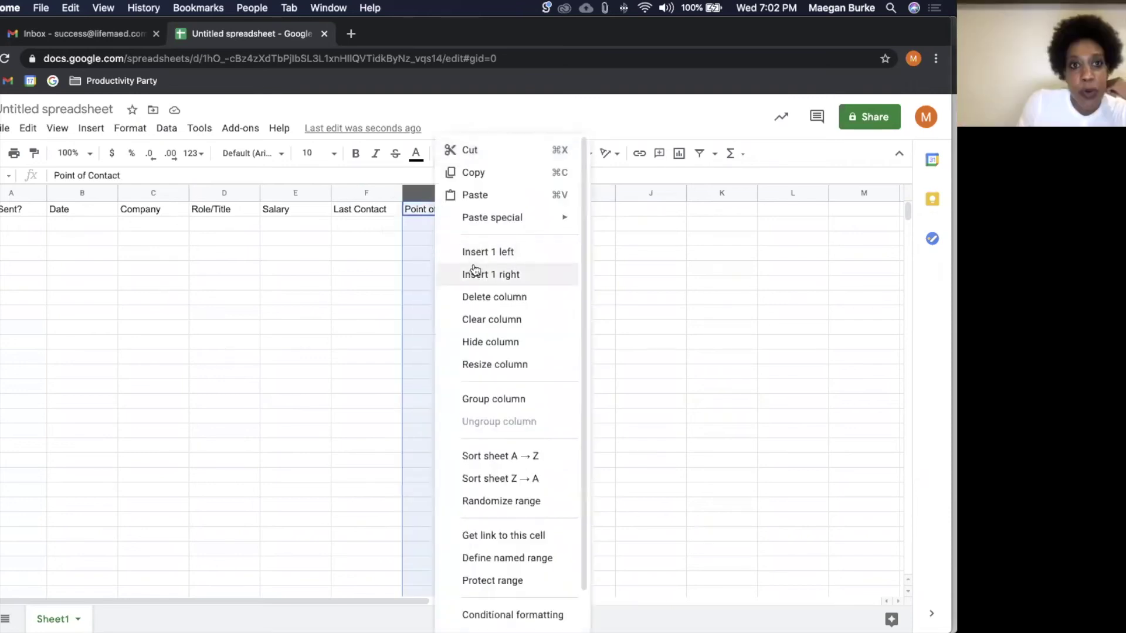
{"action": "left_click", "coordinate": [473, 251]}
{"action": "left_click", "coordinate": [435, 208]}
{"action": "type", "text": "Vibe"}
{"action": "key", "text": "Return"}
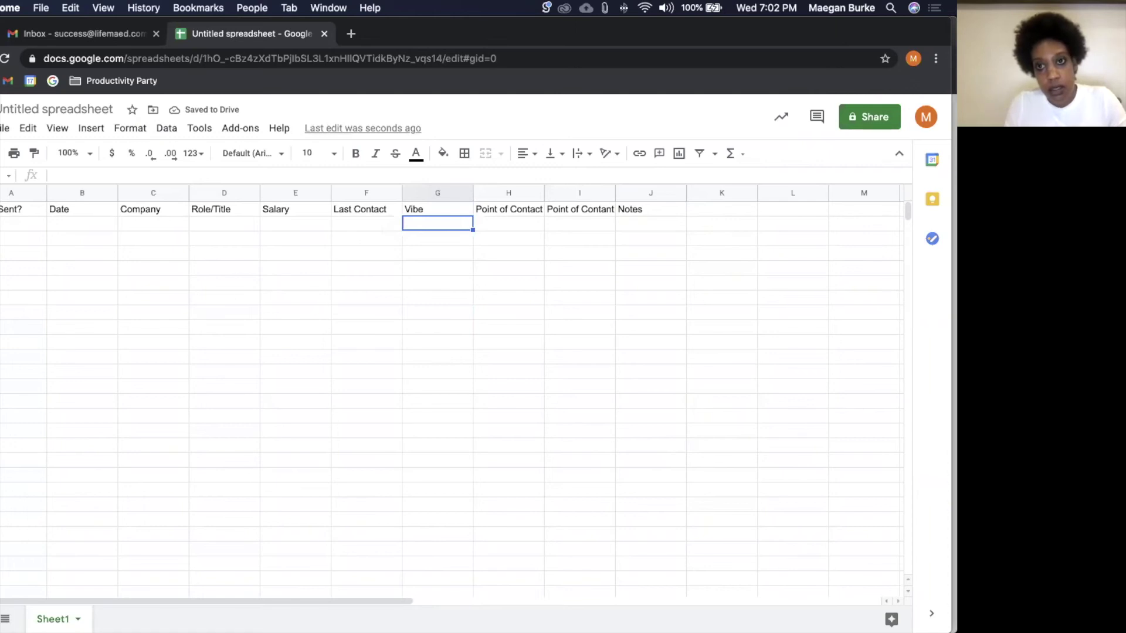
{"action": "type", "text": "Alignment"}
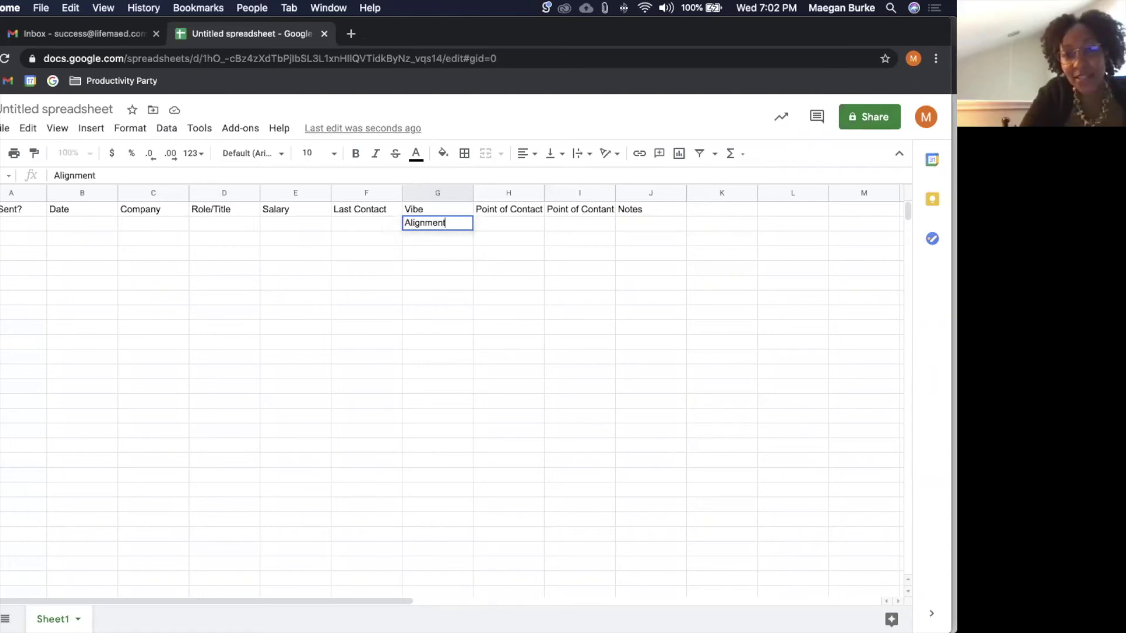
{"action": "key", "text": "Return"}
{"action": "type", "text": "Shabby"}
{"action": "key", "text": "Return"}
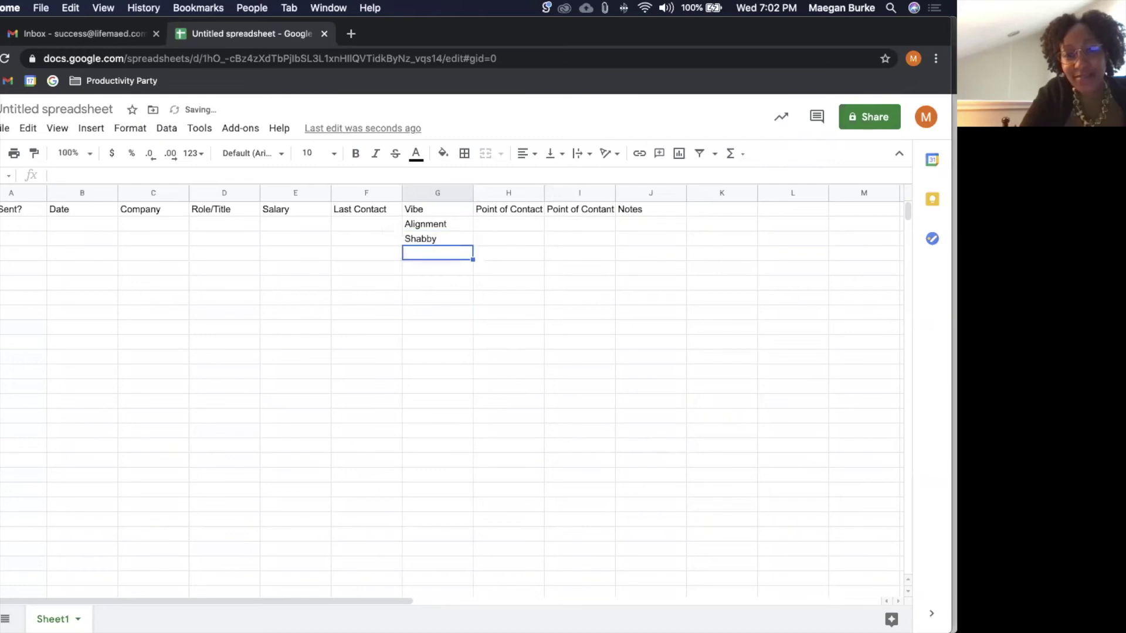
{"action": "type", "text": "Nah"}
{"action": "key", "text": "Return"}
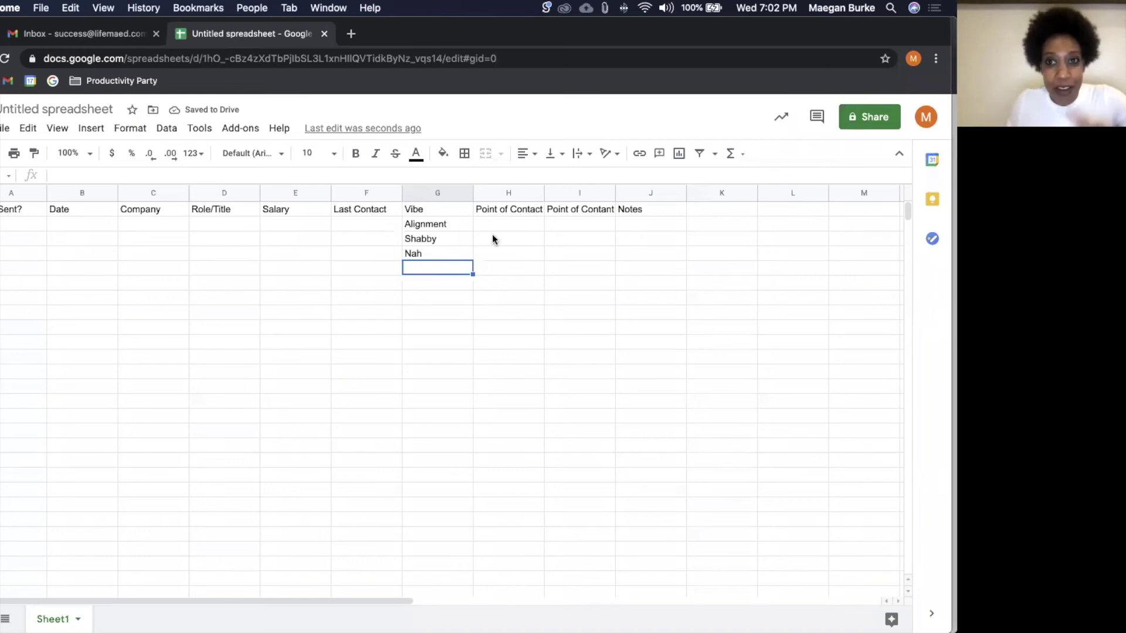
Step: Select the entire sheet and bring up the text wrapping options
{"action": "left_click", "coordinate": [12, 209]}
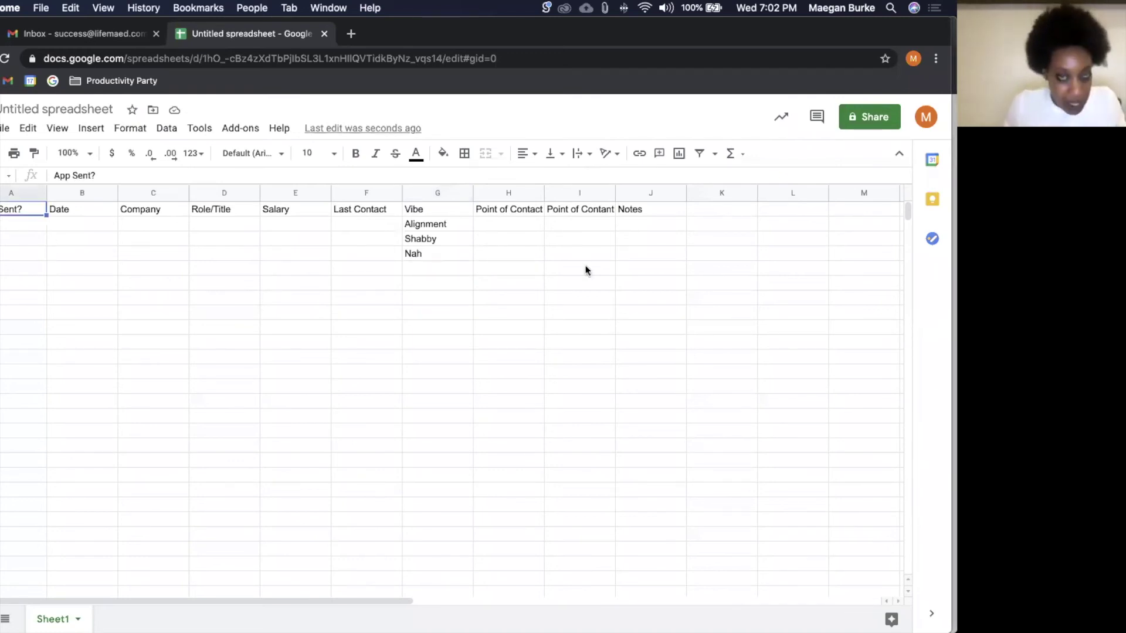
{"action": "left_click", "coordinate": [646, 210], "text": "shift"}
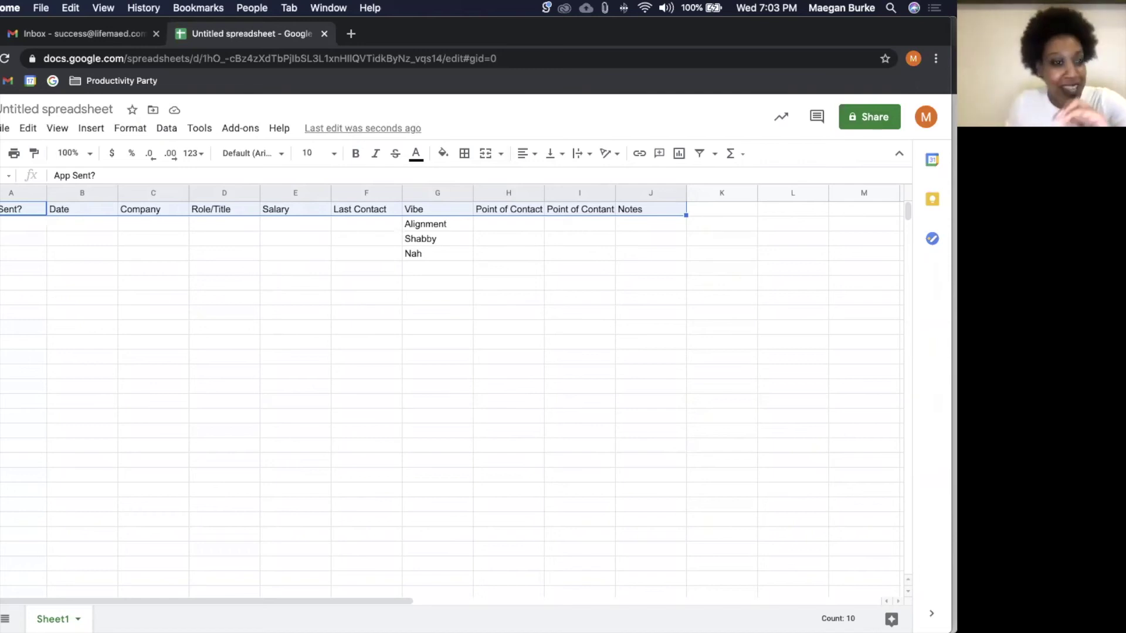
{"action": "key", "text": "super+a"}
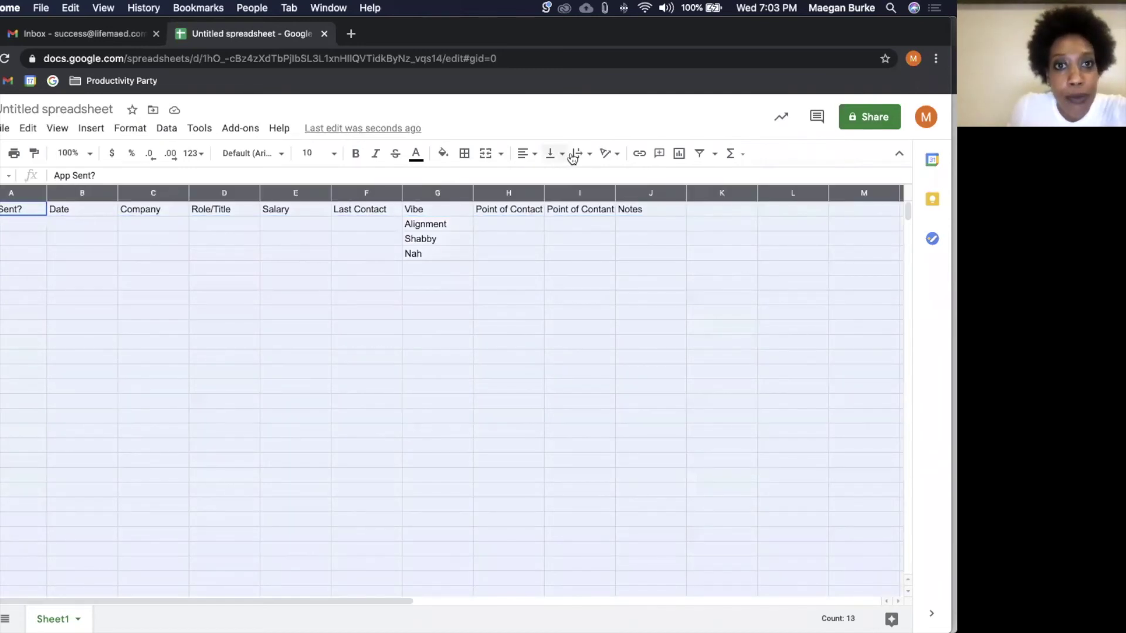
{"action": "left_click", "coordinate": [578, 154]}
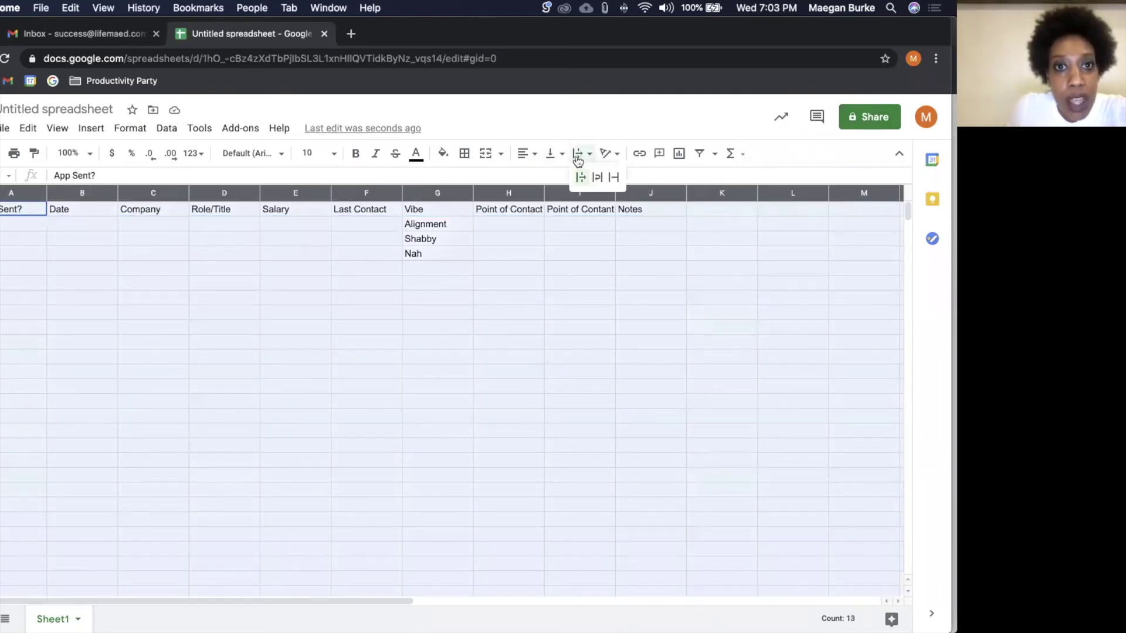
Step: Set the whole sheet to Wrap text, Middle vertical alignment and Center horizontal alignment
{"action": "left_click", "coordinate": [595, 178]}
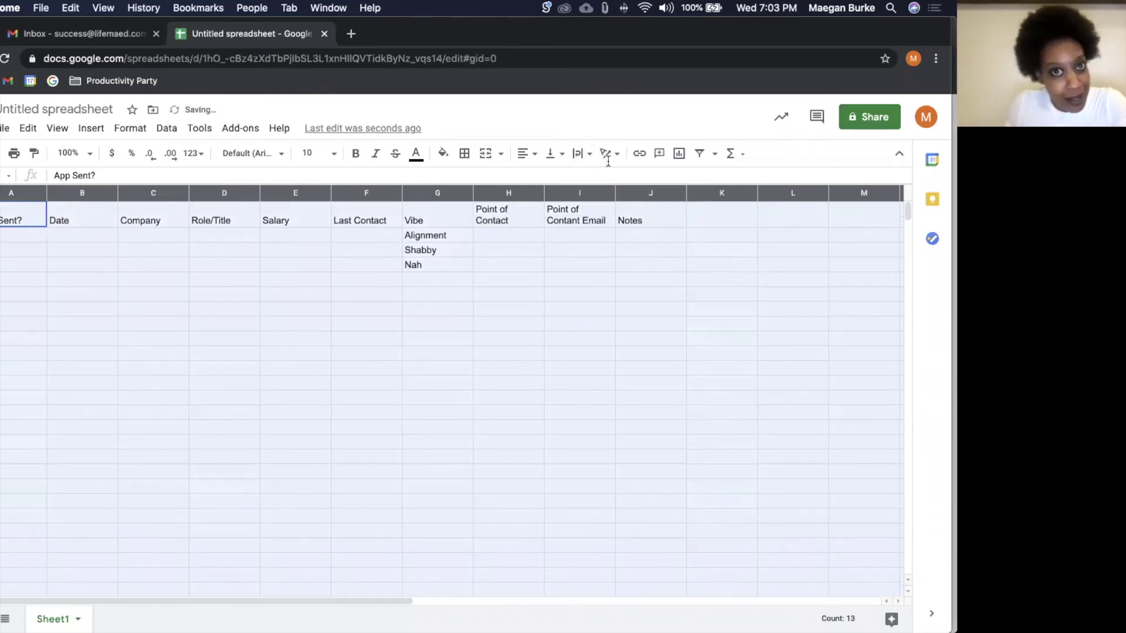
{"action": "left_click", "coordinate": [554, 154]}
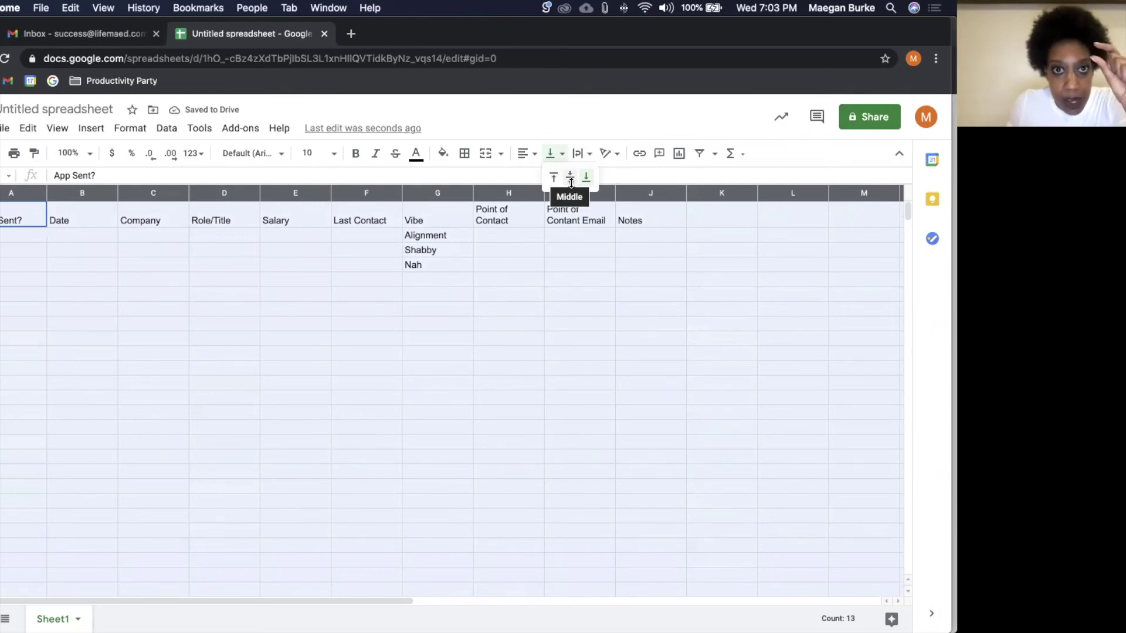
{"action": "left_click", "coordinate": [570, 182]}
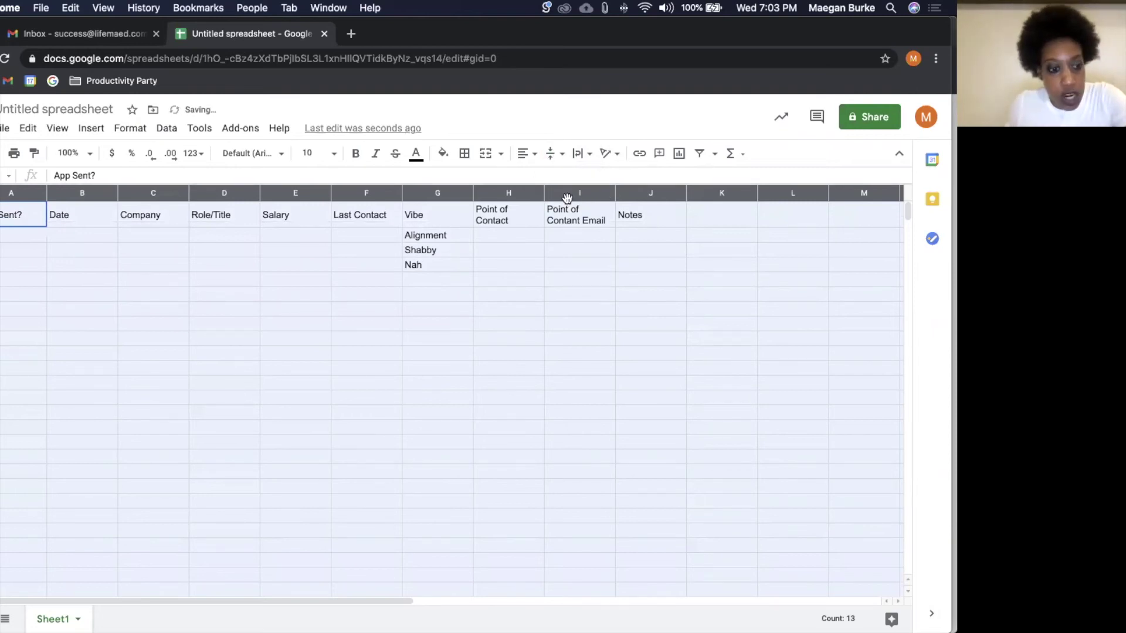
{"action": "key", "text": "super+z"}
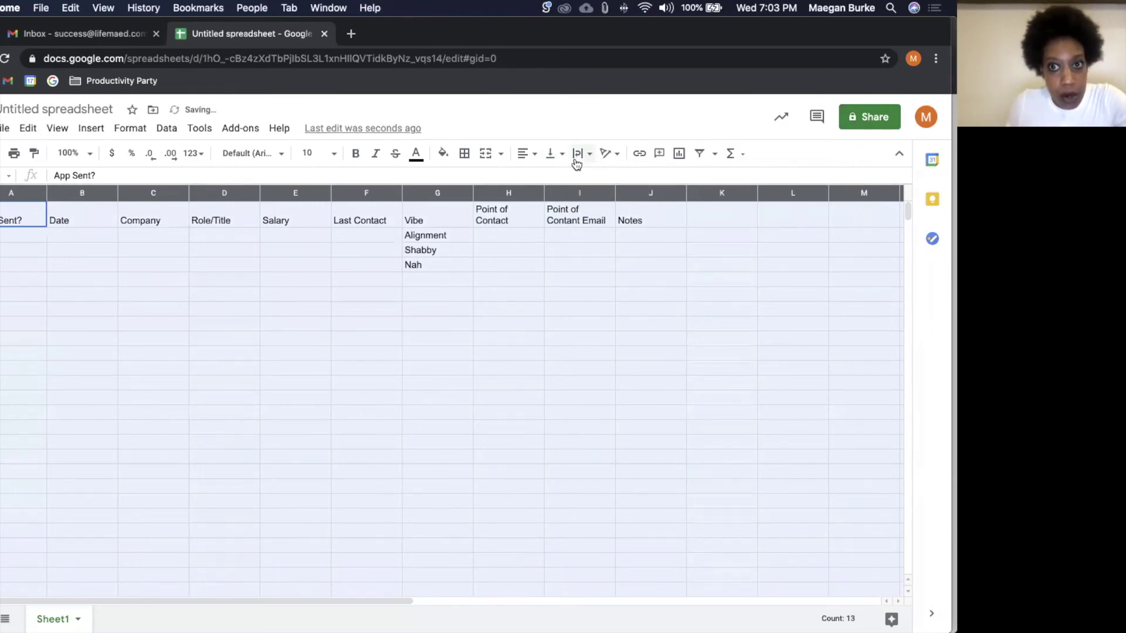
{"action": "left_click", "coordinate": [576, 160]}
{"action": "left_click", "coordinate": [554, 155]}
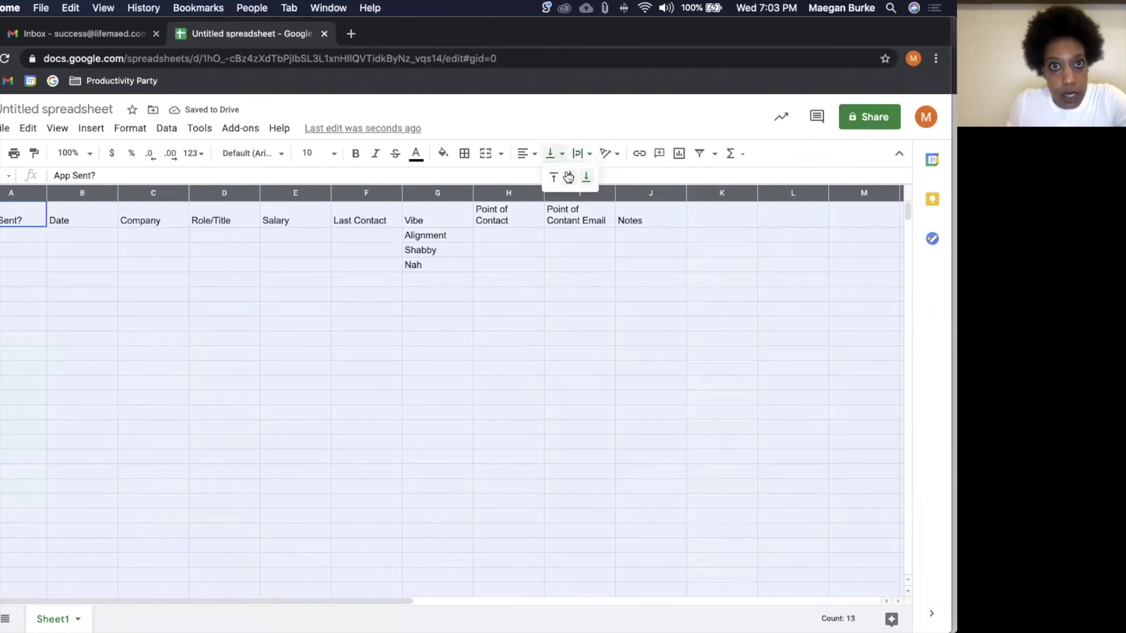
{"action": "left_click", "coordinate": [569, 178]}
{"action": "left_click", "coordinate": [525, 159]}
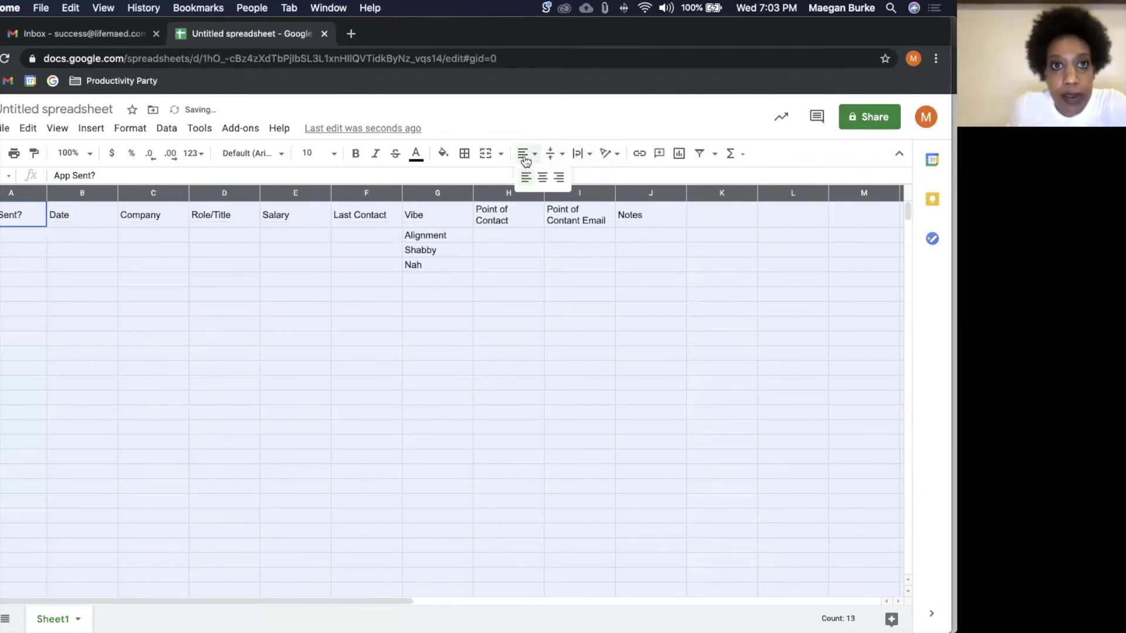
{"action": "left_click", "coordinate": [543, 177]}
Step: Select the header row from Notes in J1 back to column A
{"action": "left_click", "coordinate": [475, 285]}
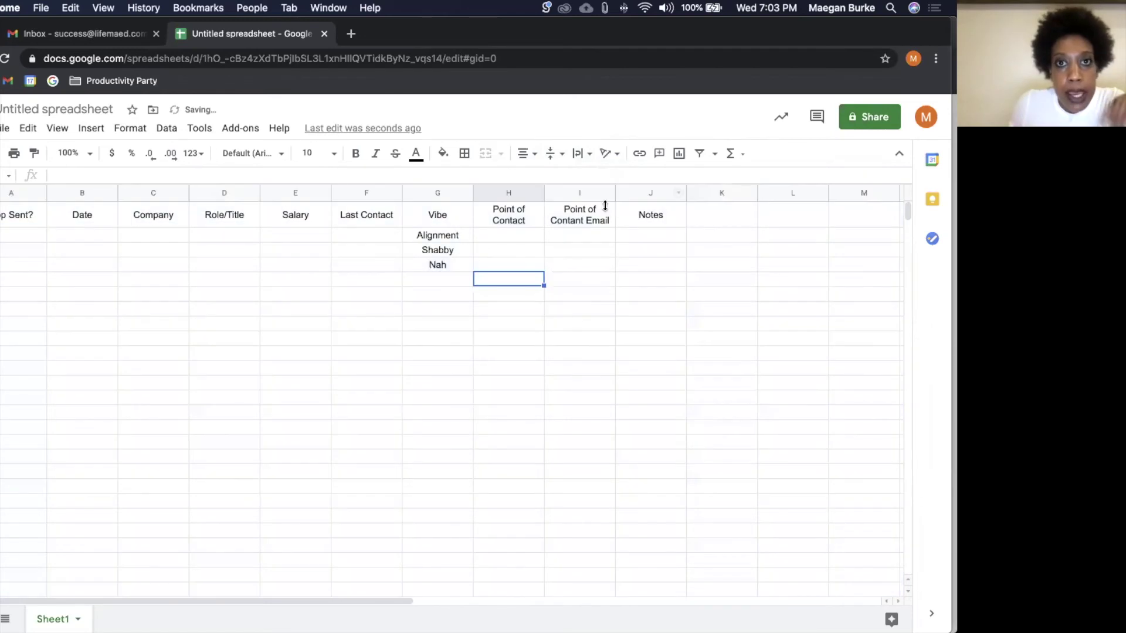
{"action": "left_click", "coordinate": [629, 220]}
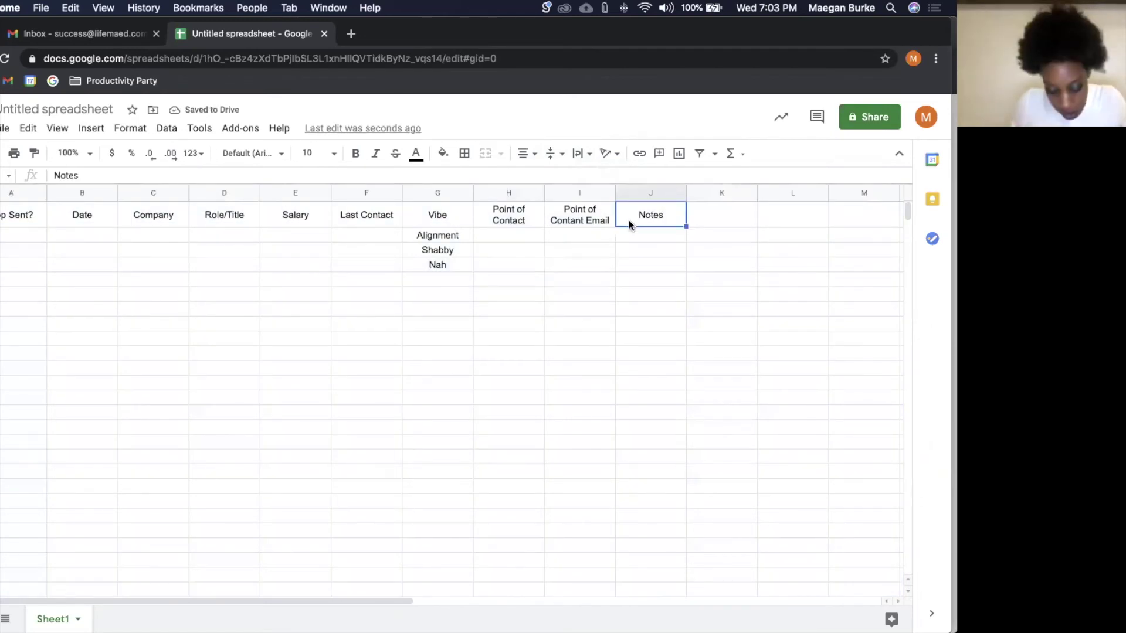
{"action": "key", "text": "super+shift+Left"}
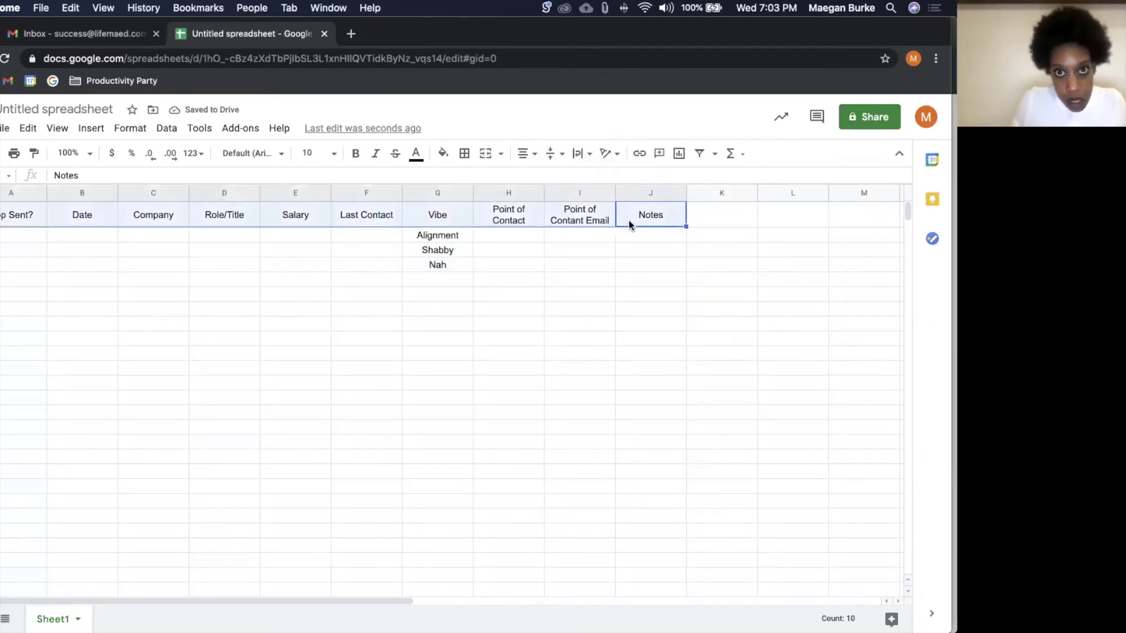
{"action": "left_click", "coordinate": [628, 220]}
{"action": "left_click", "coordinate": [646, 245]}
{"action": "left_click", "coordinate": [646, 221]}
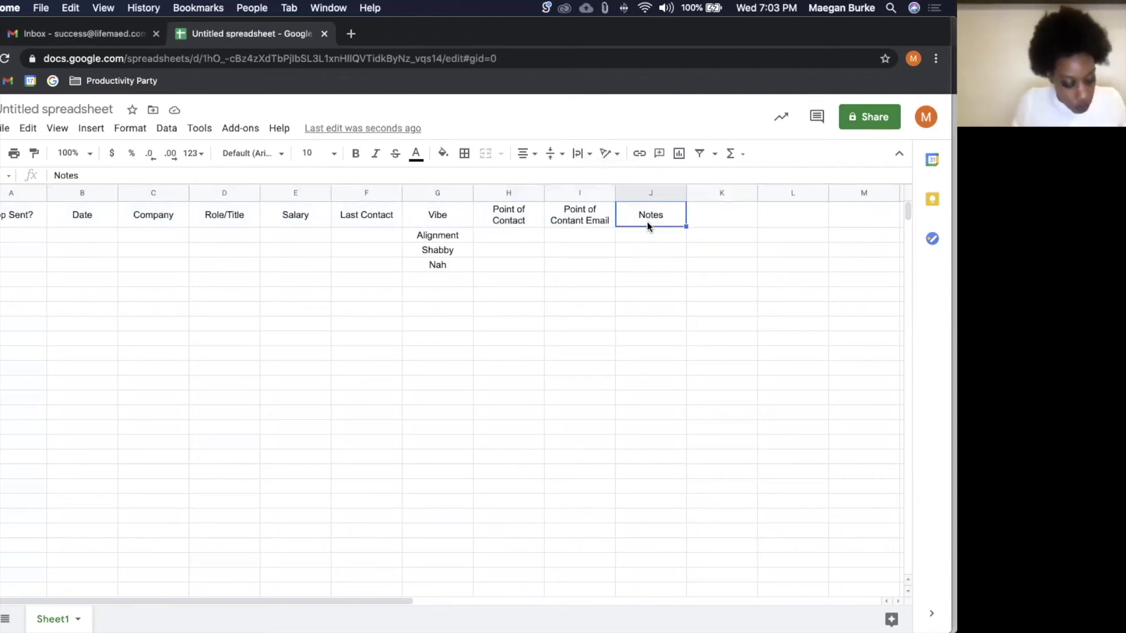
{"action": "key", "text": "super+shift+Left"}
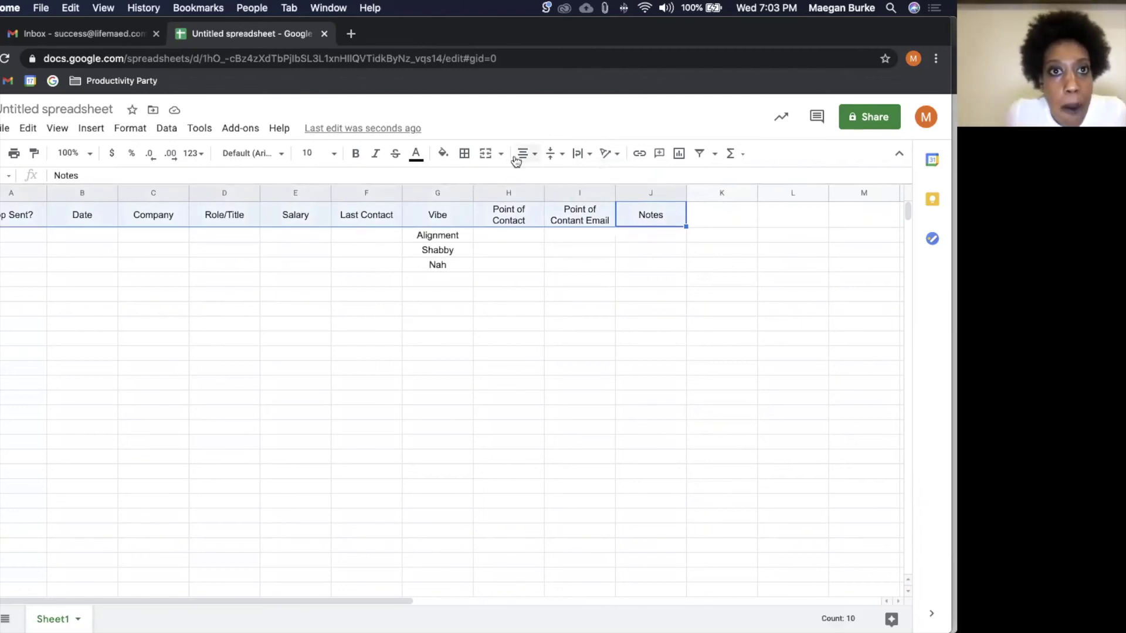
Step: Give the header row a light green fill and bold text
{"action": "left_click", "coordinate": [442, 156]}
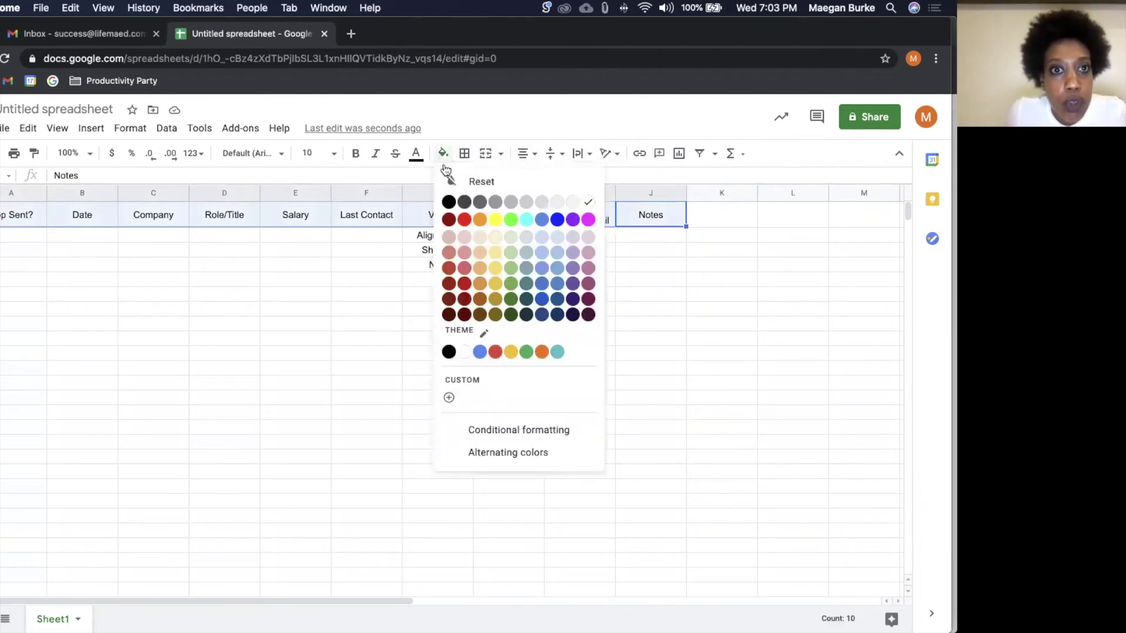
{"action": "left_click", "coordinate": [510, 252]}
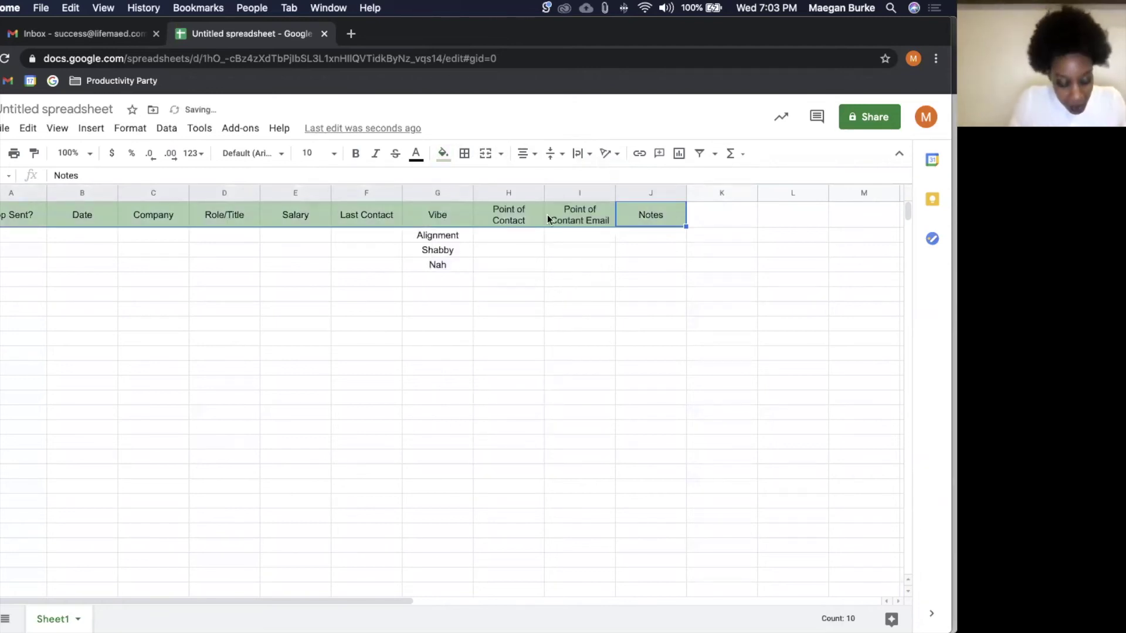
{"action": "key", "text": "super+b"}
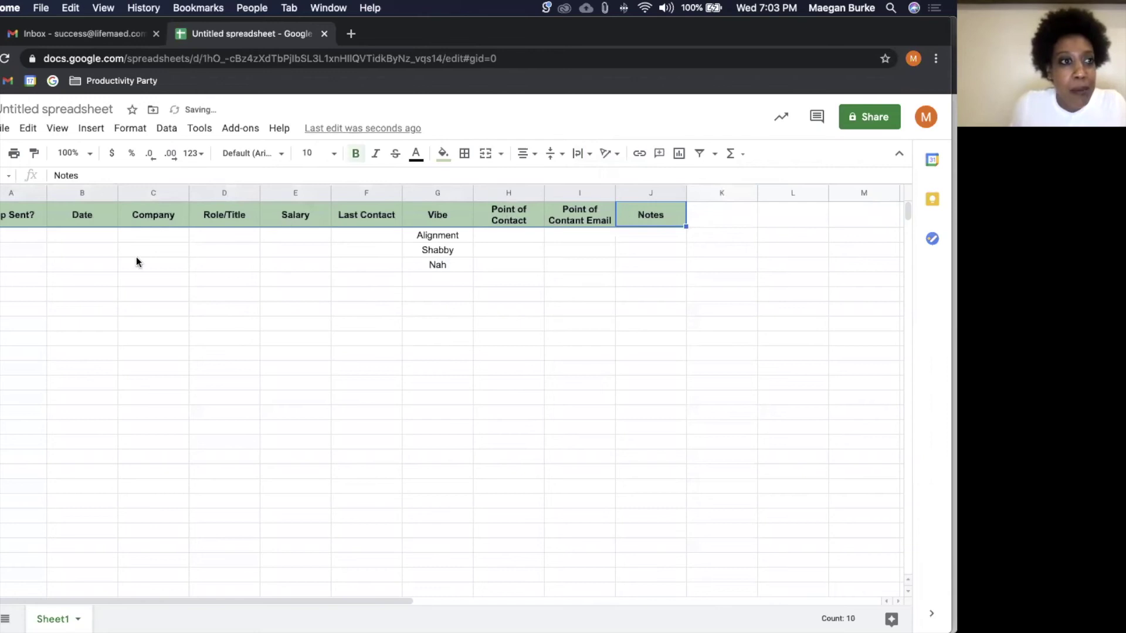
Step: Select the whole sheet from A1 and open the font list
{"action": "left_click", "coordinate": [136, 259]}
{"action": "left_click", "coordinate": [29, 211]}
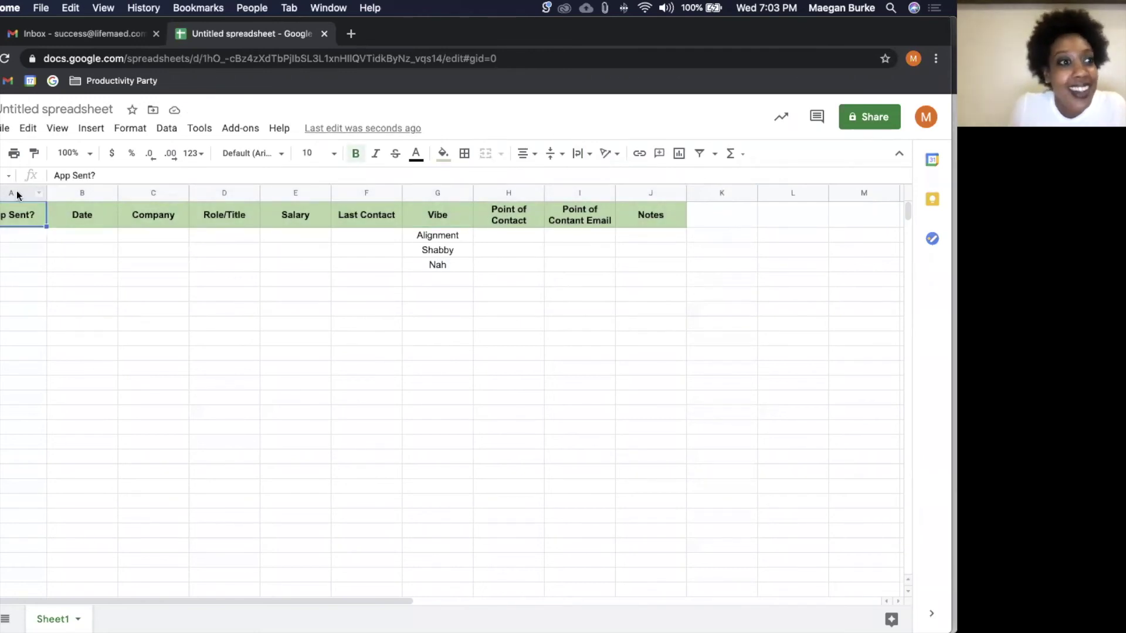
{"action": "key", "text": "super+a"}
{"action": "left_click", "coordinate": [252, 153]}
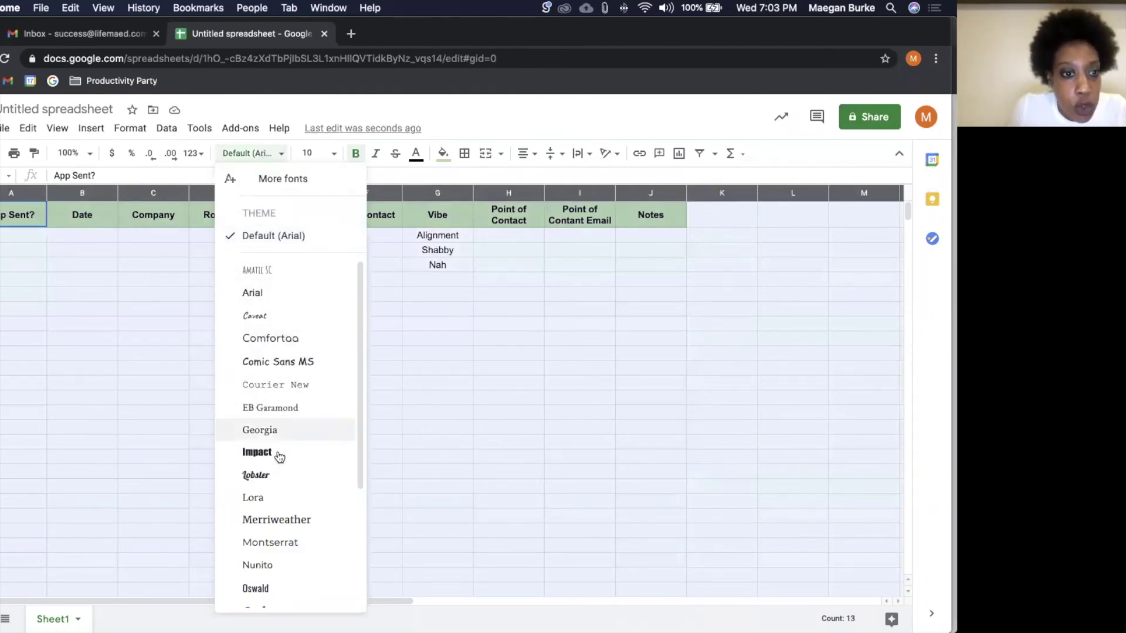
Step: Apply Montserrat to the whole sheet and resize column B around the Date header
{"action": "left_click", "coordinate": [277, 544]}
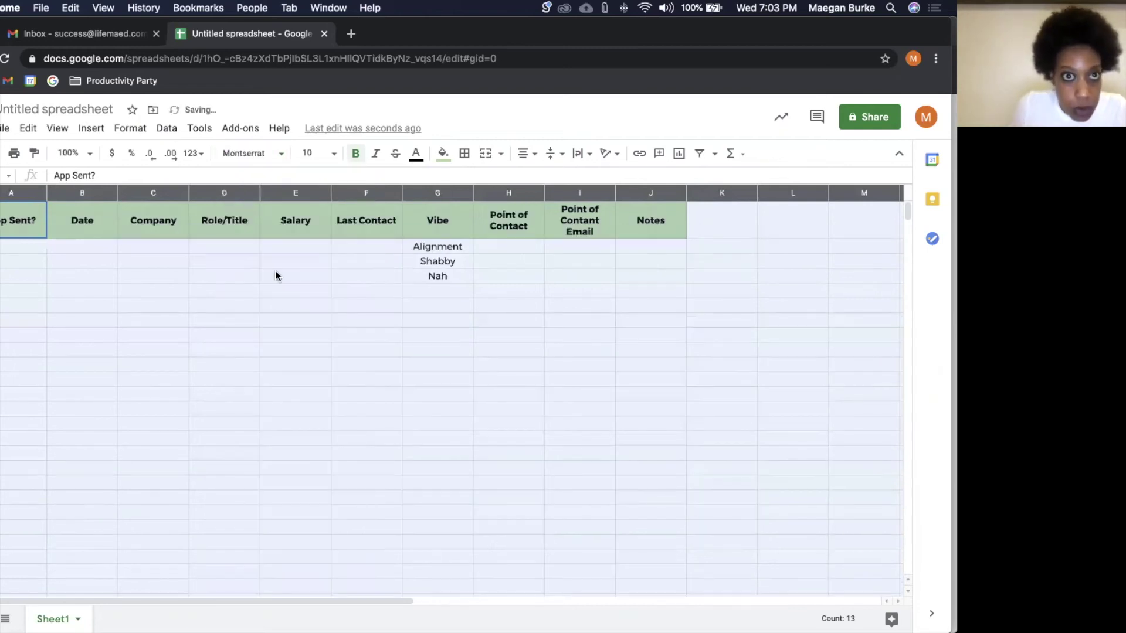
{"action": "left_click", "coordinate": [82, 229]}
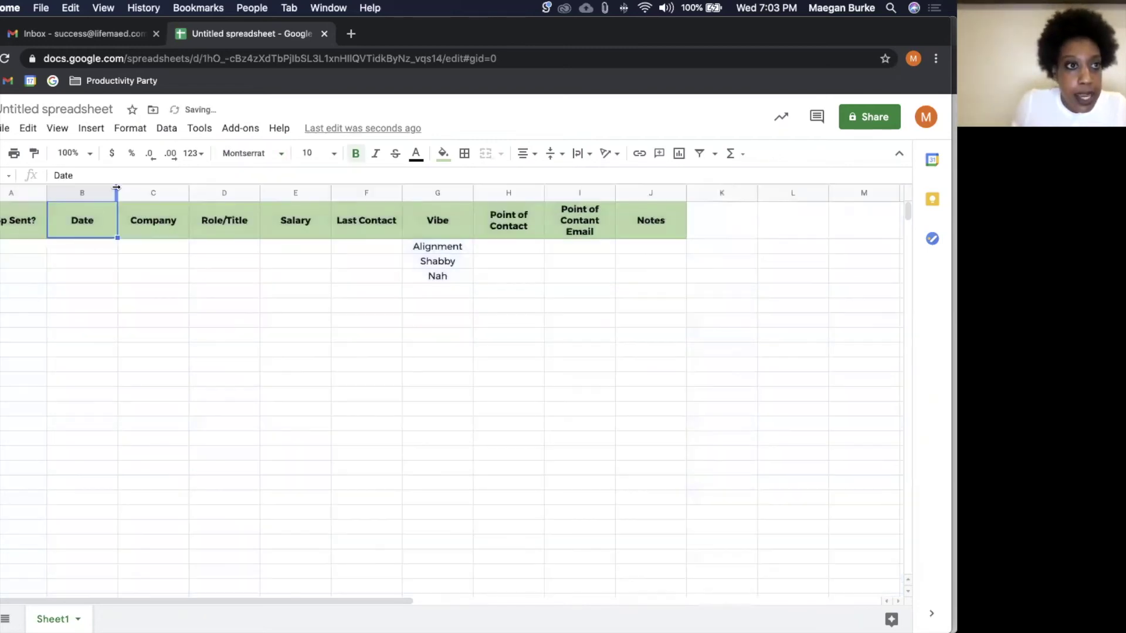
{"action": "double_click", "coordinate": [116, 188]}
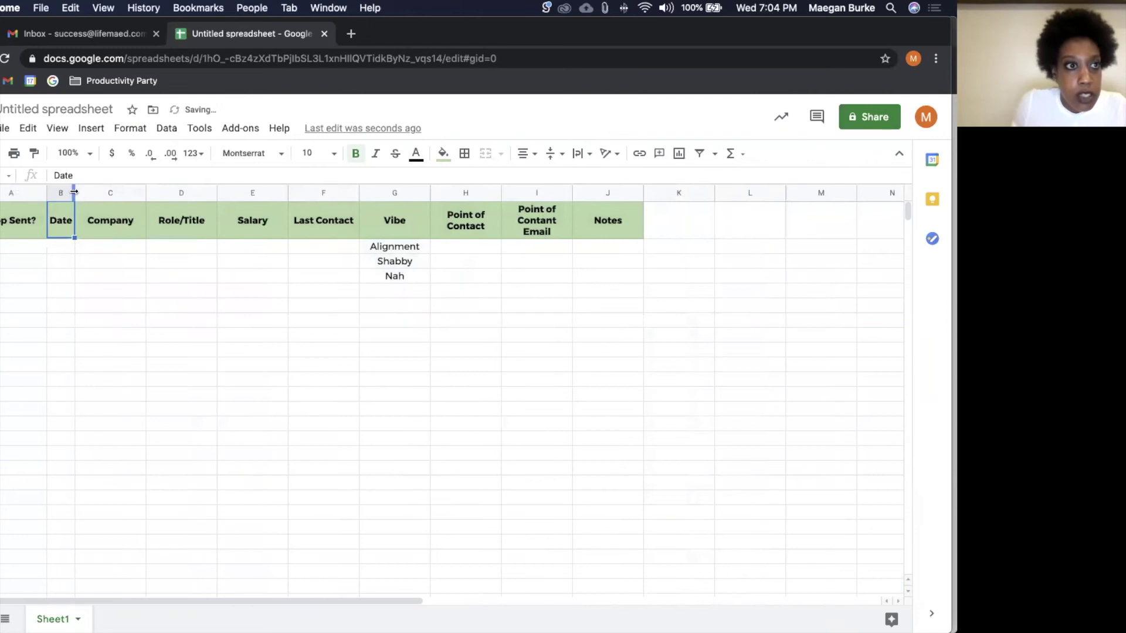
{"action": "left_click_drag", "start_coordinate": [75, 192], "coordinate": [29, 192]}
Step: Rename the A1 header from App Sent? to Sent?
{"action": "left_click", "coordinate": [22, 221]}
{"action": "type", "text": "Snet?"}
{"action": "key", "text": "Return"}
{"action": "left_click", "coordinate": [12, 235]}
{"action": "type", "text": "Sent'"}
{"action": "key", "text": "BackSpace"}
{"action": "type", "text": "?"}
{"action": "key", "text": "Return"}
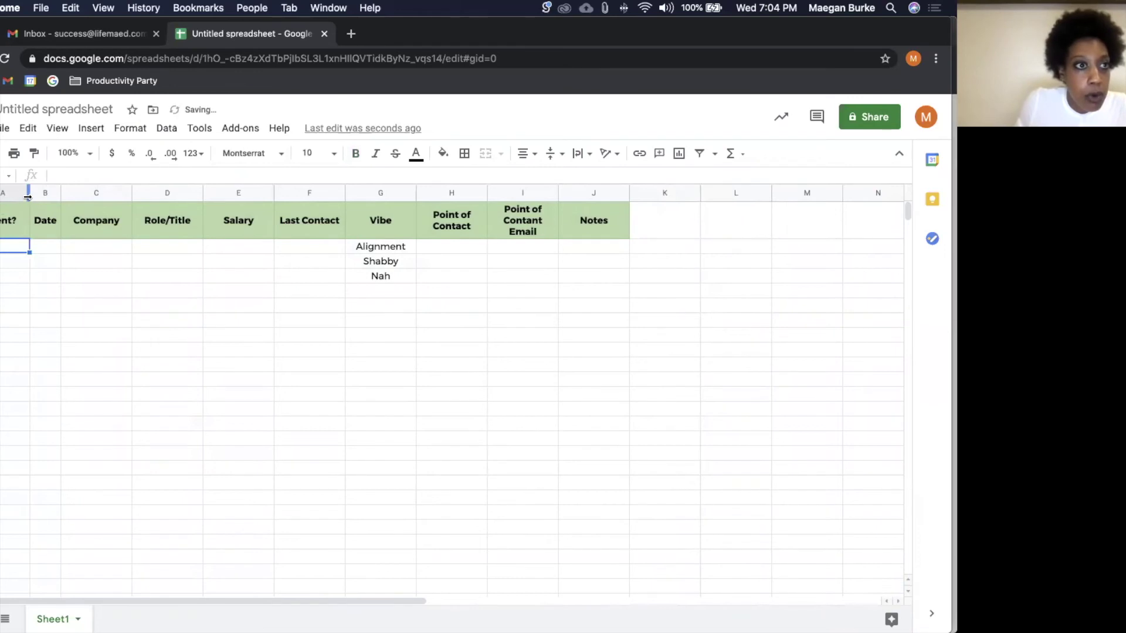
Step: Fit column A, adjust column B, widen Company and Role/Title, and select the Salary entries
{"action": "double_click", "coordinate": [29, 194]}
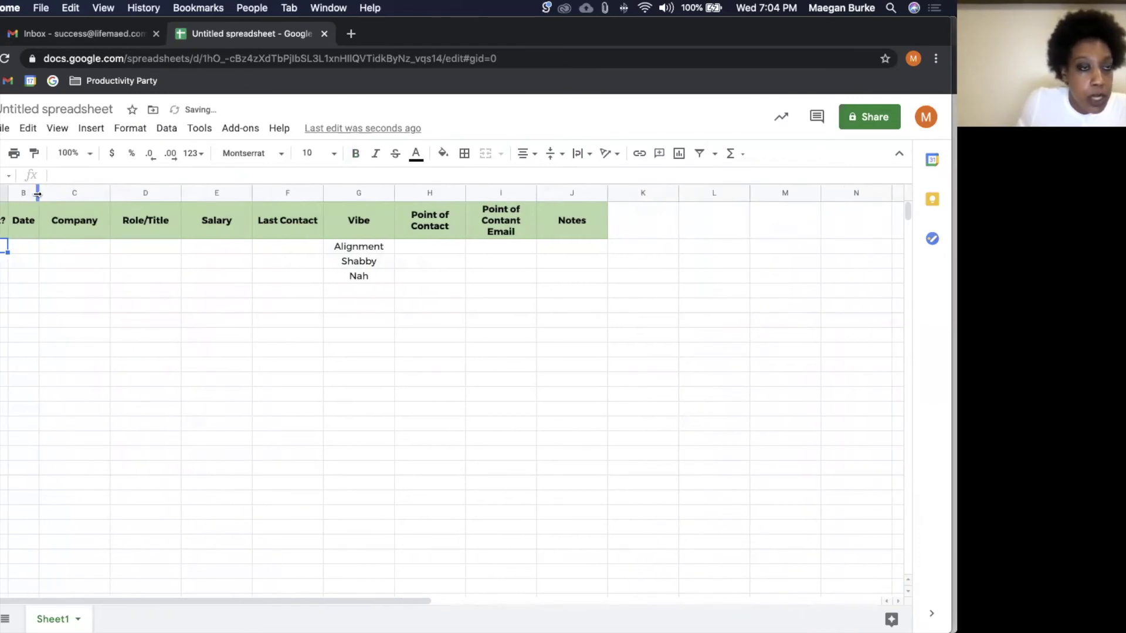
{"action": "left_click_drag", "start_coordinate": [38, 194], "coordinate": [68, 193]}
{"action": "left_click", "coordinate": [108, 193]}
{"action": "left_click", "coordinate": [175, 193], "text": "shift"}
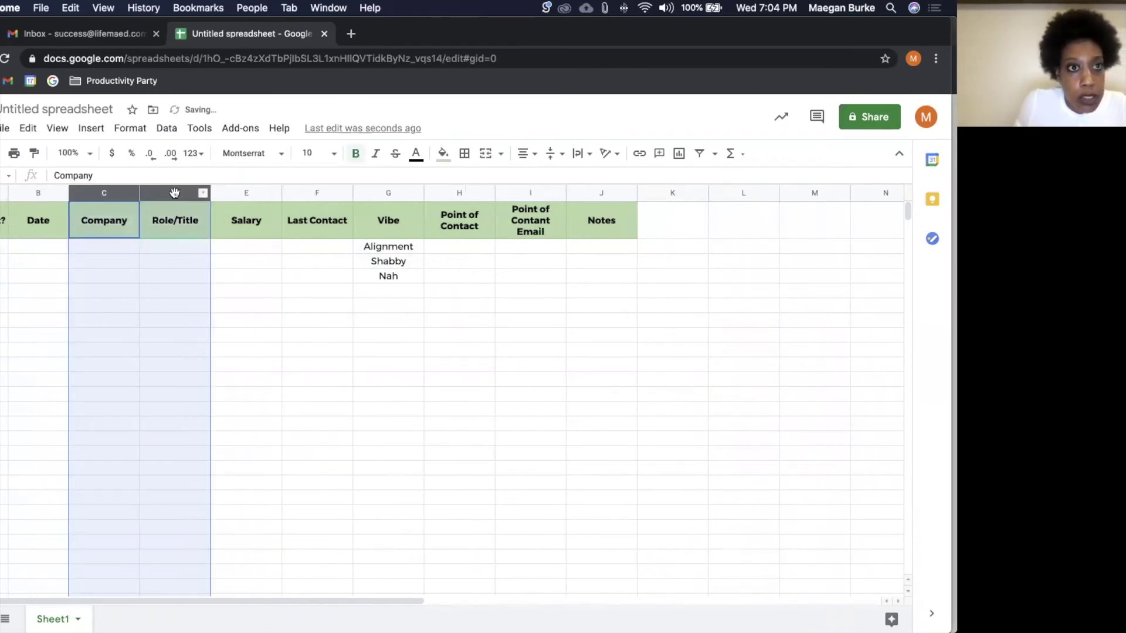
{"action": "left_click_drag", "start_coordinate": [210, 192], "coordinate": [259, 191]}
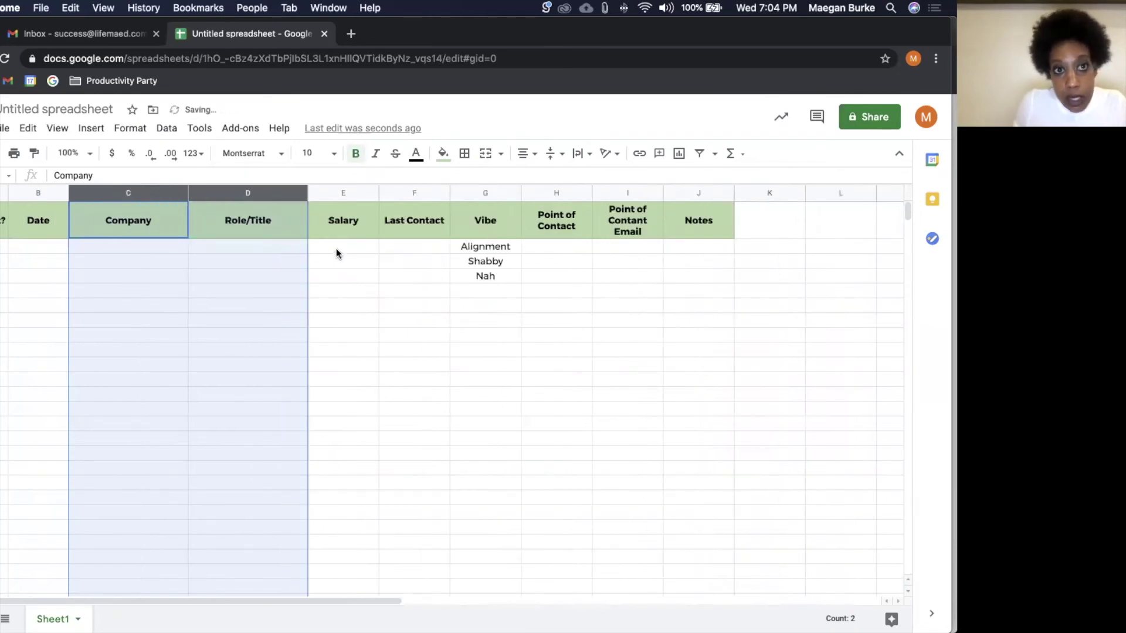
{"action": "left_click", "coordinate": [336, 250]}
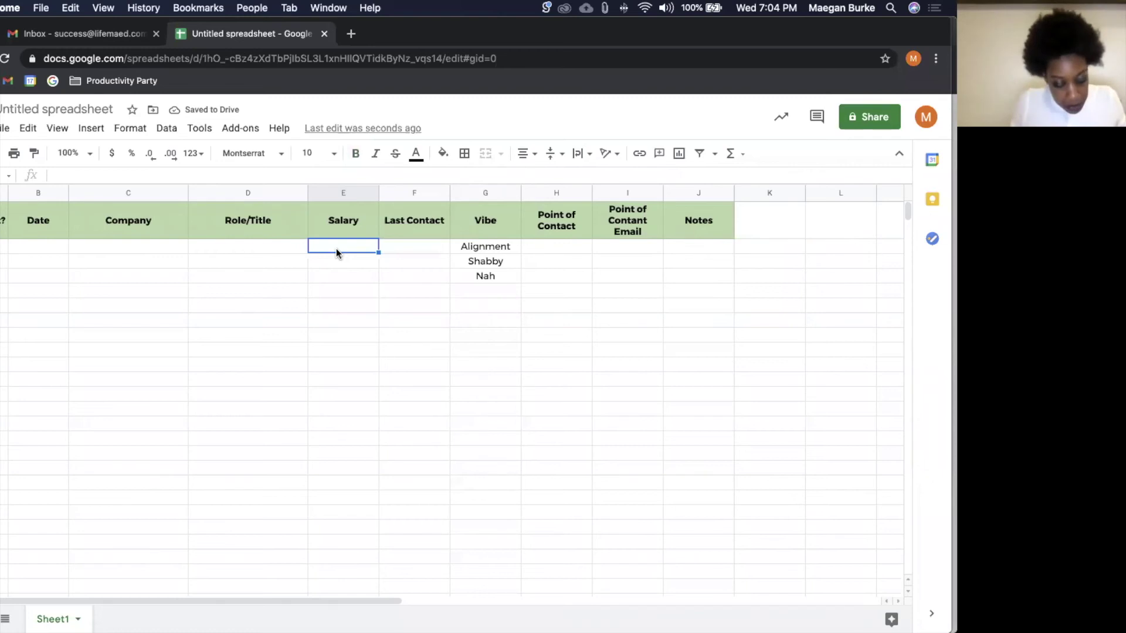
{"action": "key", "text": "super+shift+Down"}
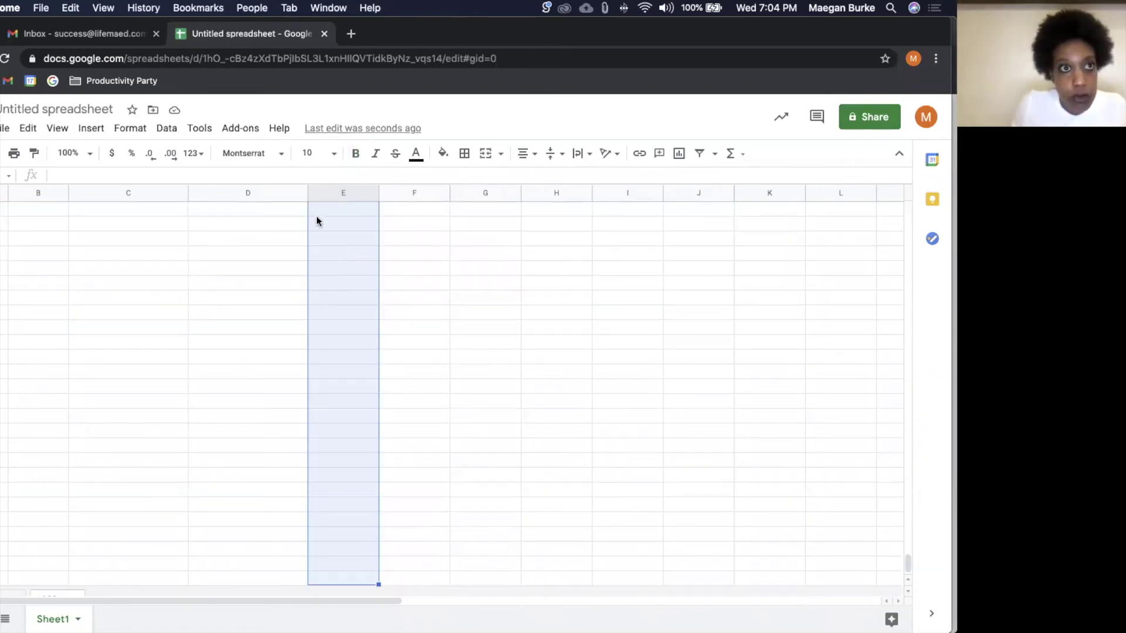
Step: Format the Salary entries as currency
{"action": "left_click", "coordinate": [117, 154]}
{"action": "left_click", "coordinate": [350, 370]}
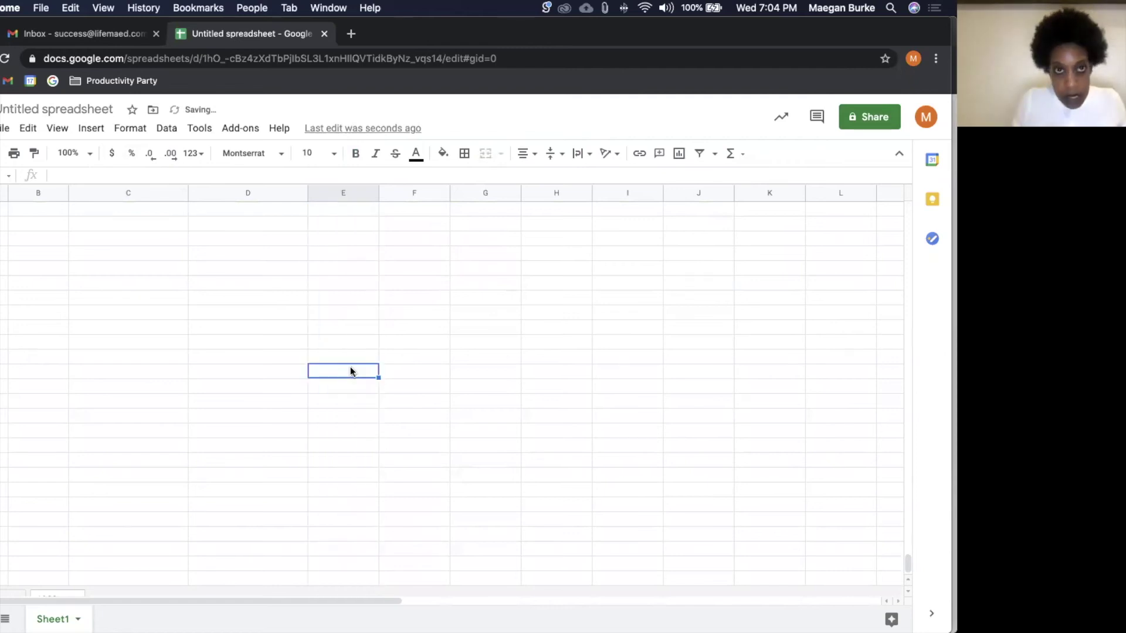
{"action": "key", "text": "super+Up"}
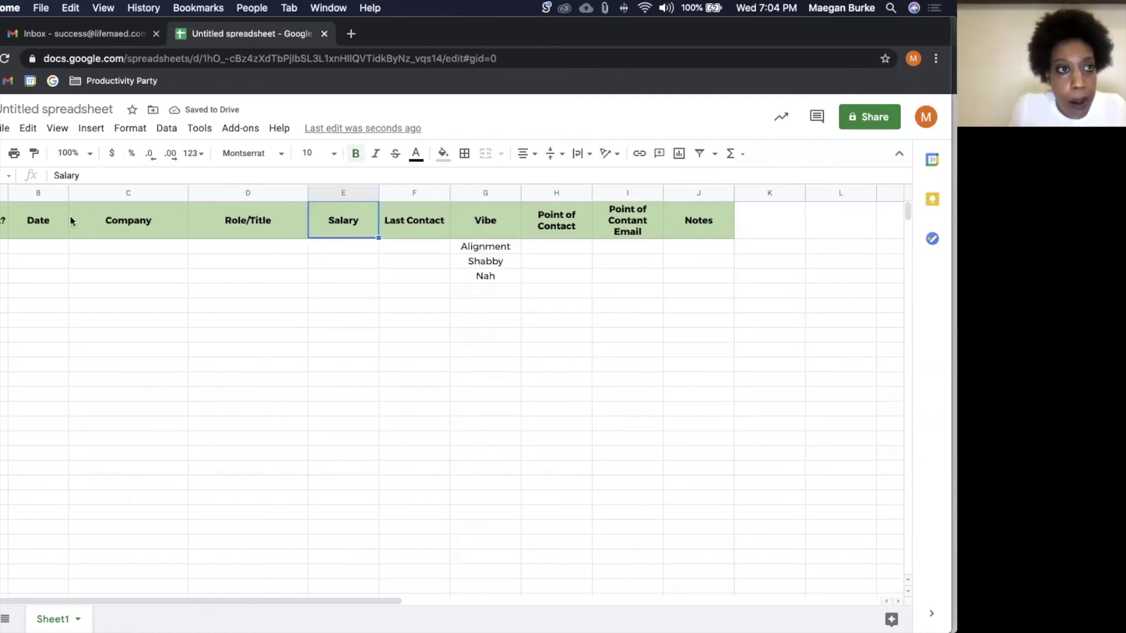
Step: Add a bottom border under the header row A1:J1
{"action": "left_click", "coordinate": [7, 221]}
{"action": "left_click", "coordinate": [700, 227], "text": "shift"}
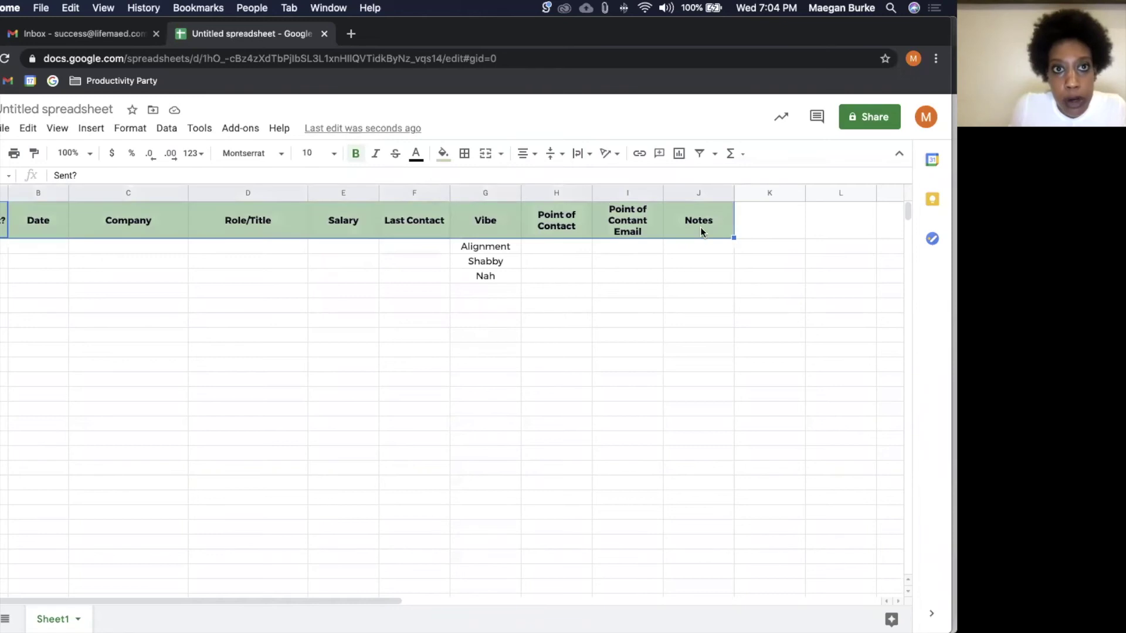
{"action": "left_click", "coordinate": [464, 153]}
{"action": "left_click", "coordinate": [527, 204]}
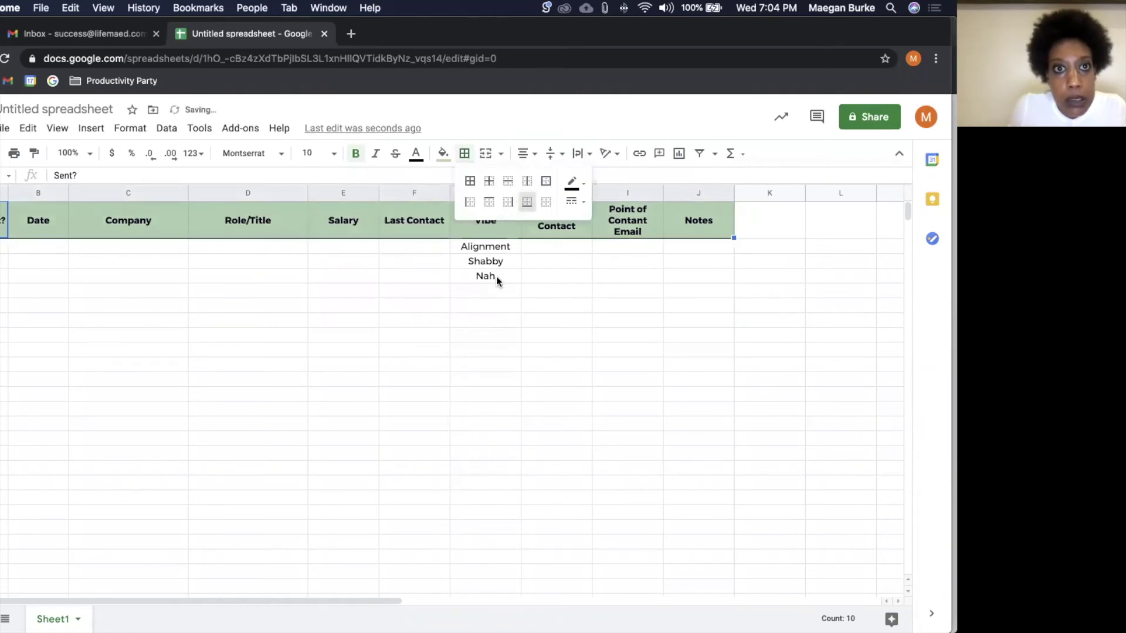
{"action": "left_click", "coordinate": [496, 276]}
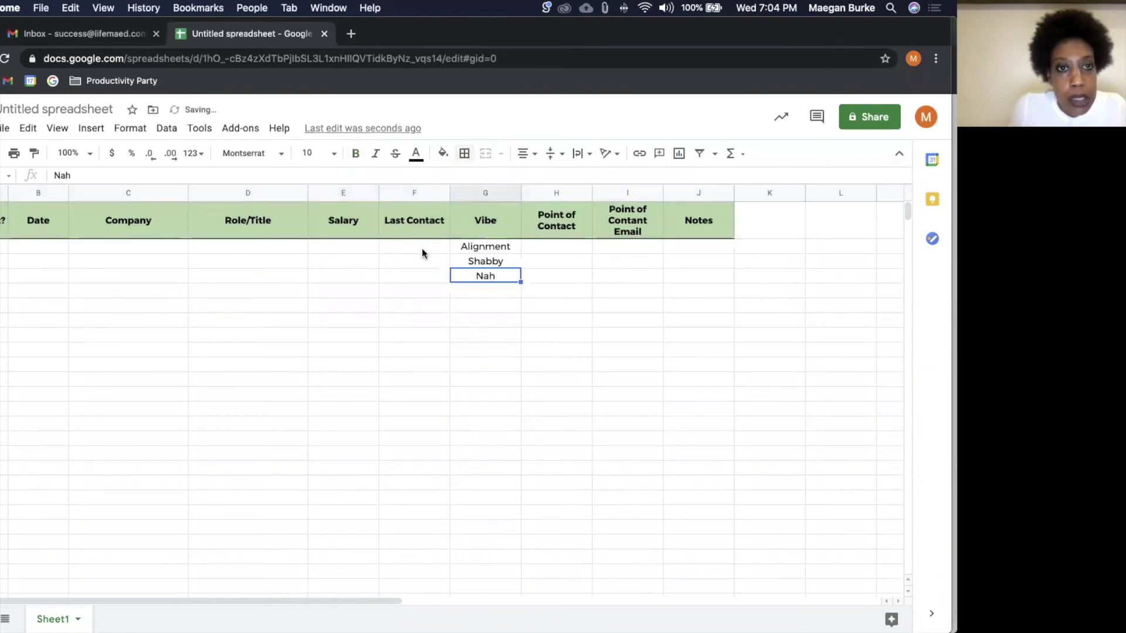
Step: Format the Last Contact entries from F2 downward as dates
{"action": "left_click", "coordinate": [422, 251]}
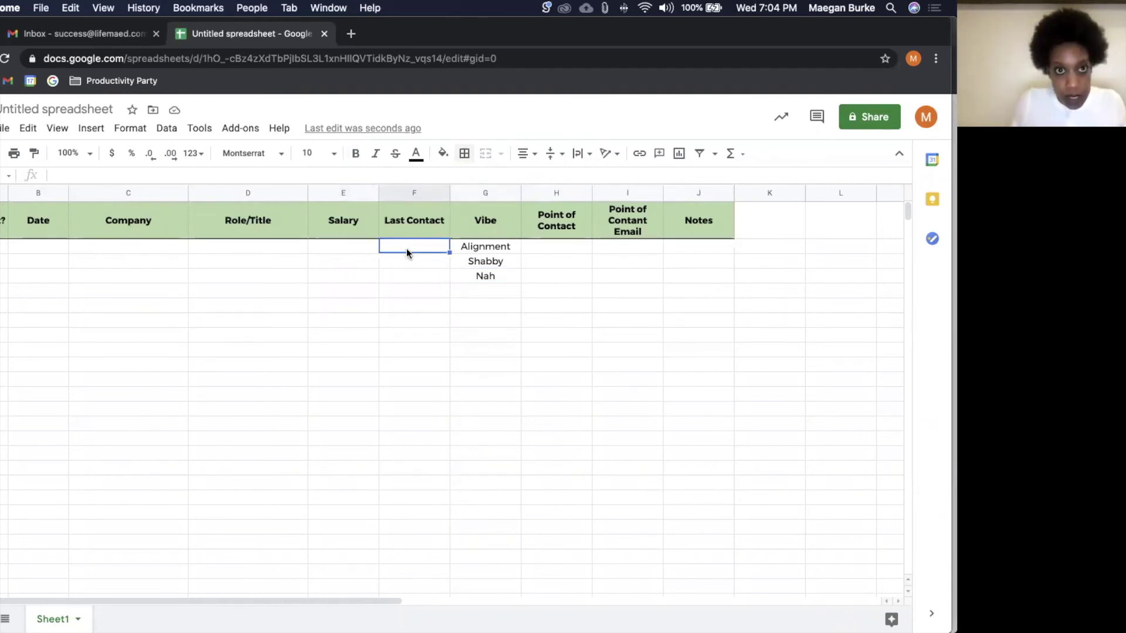
{"action": "key", "text": "super+shift+Down"}
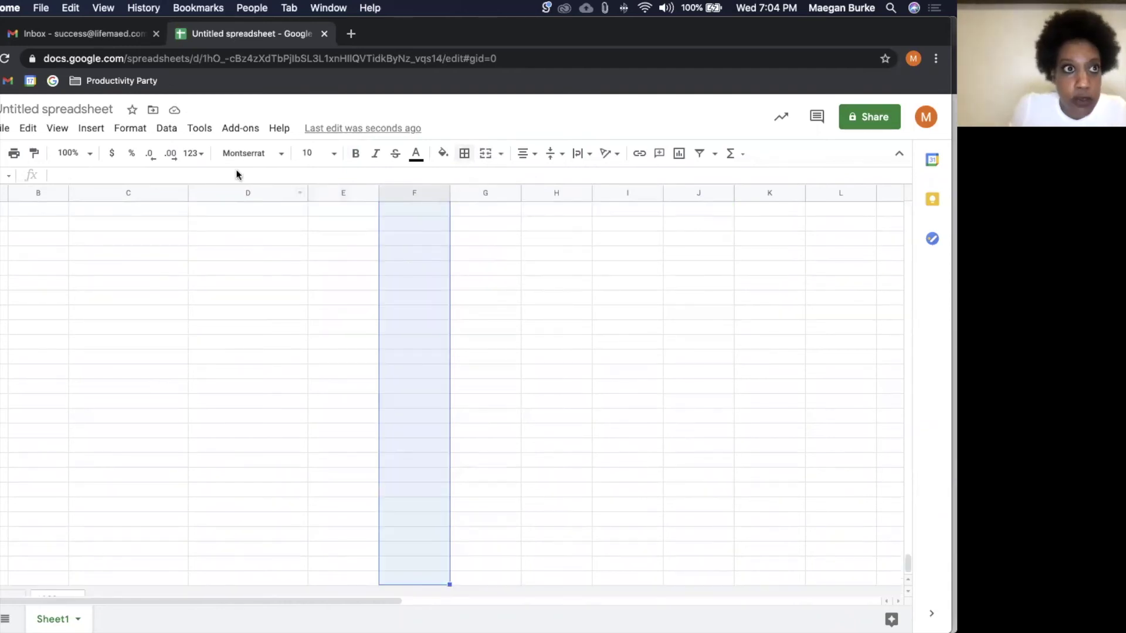
{"action": "left_click", "coordinate": [125, 133]}
{"action": "mouse_move", "coordinate": [179, 195]}
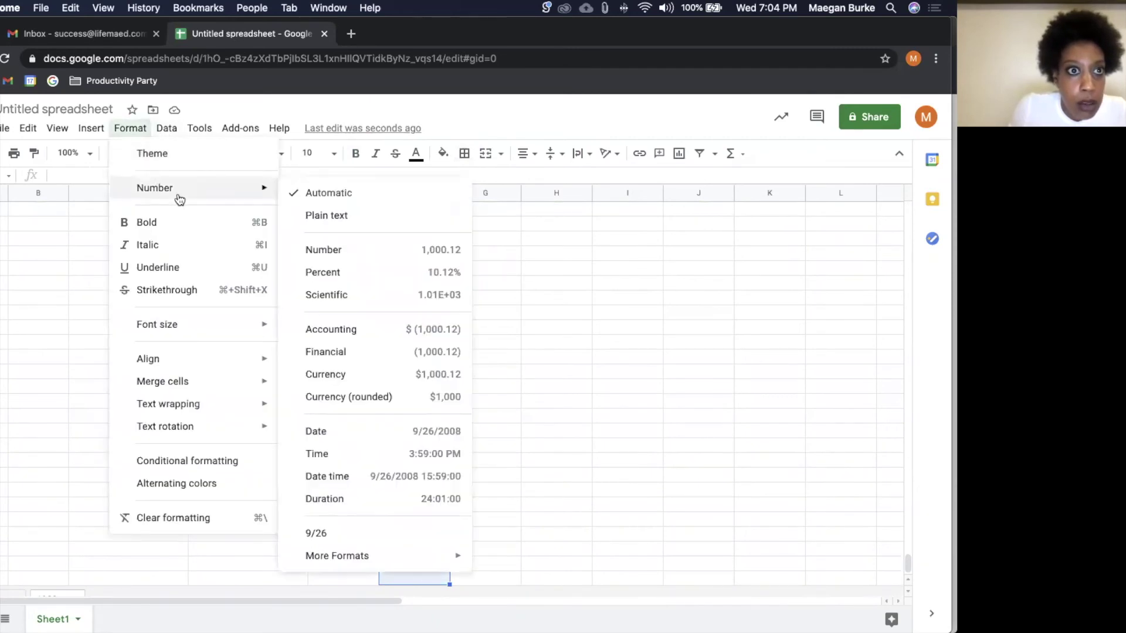
{"action": "left_click", "coordinate": [327, 433]}
{"action": "left_click", "coordinate": [495, 384]}
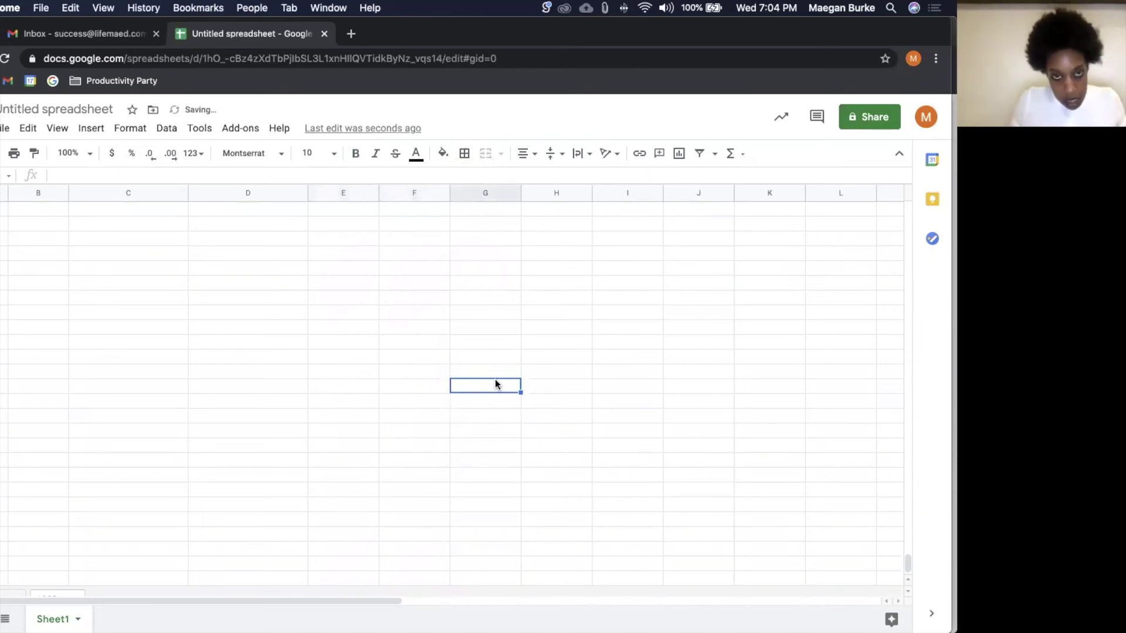
{"action": "key", "text": "super+Up"}
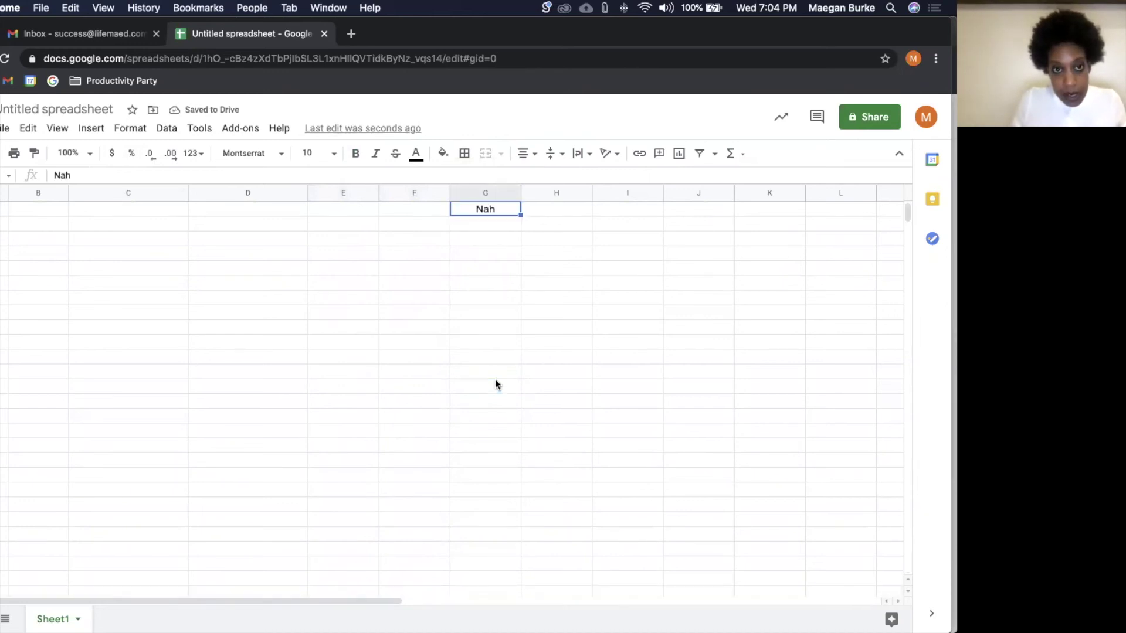
{"action": "scroll", "coordinate": [495, 379], "scroll_direction": "up", "scroll_amount": 3}
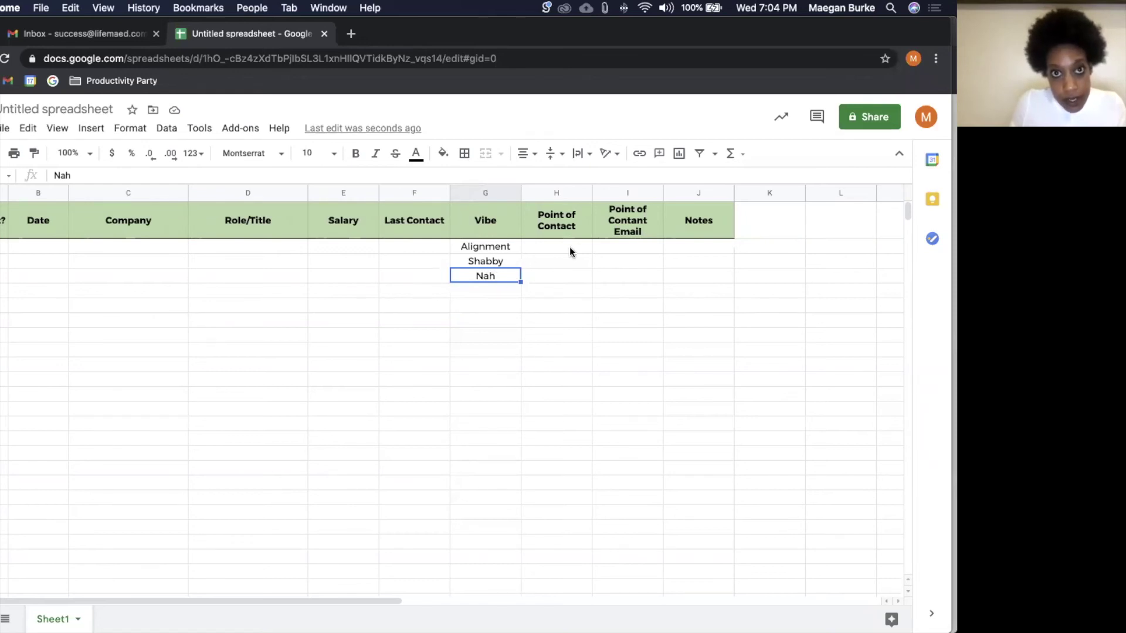
Step: Widen columns H and I for Point of Contact and its email, and stretch Notes column J much wider
{"action": "left_click", "coordinate": [572, 224]}
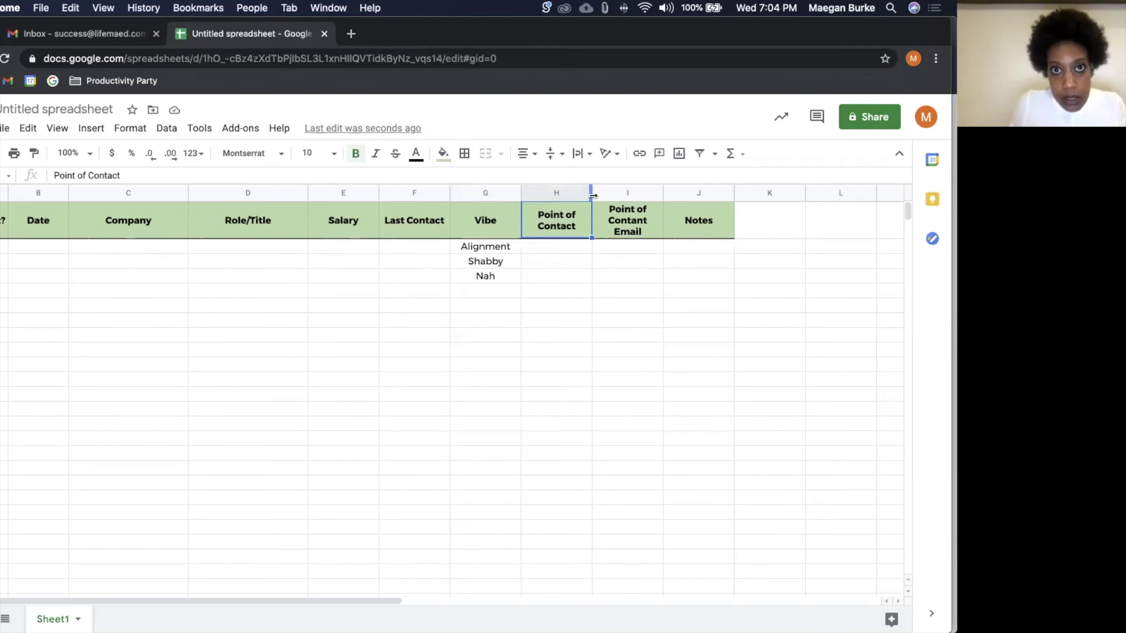
{"action": "left_click_drag", "start_coordinate": [593, 196], "coordinate": [611, 194]}
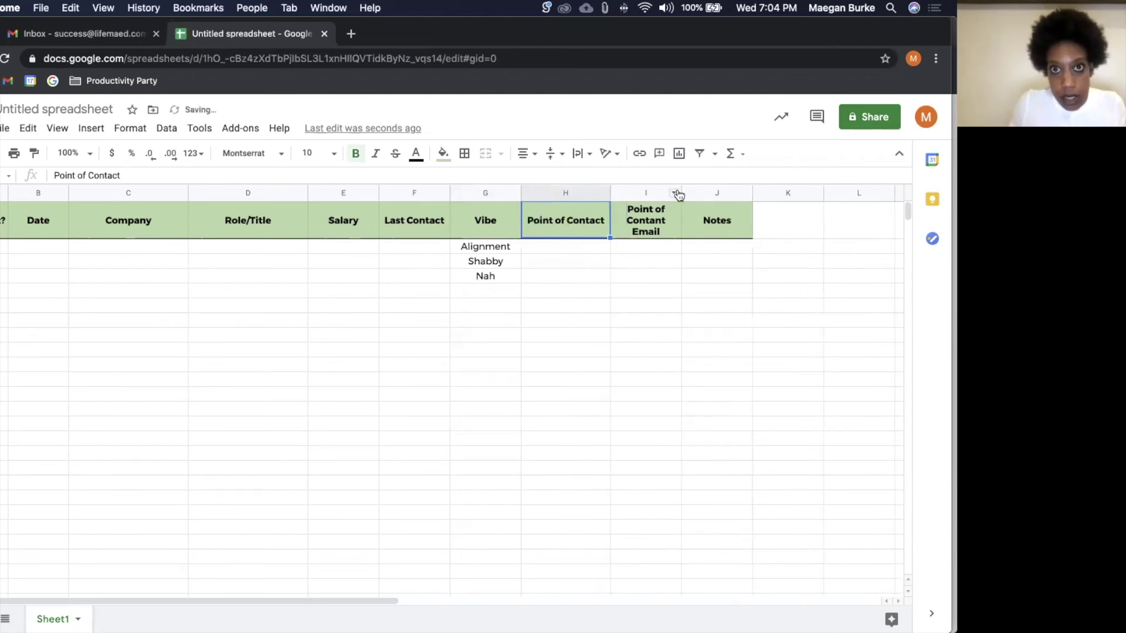
{"action": "left_click_drag", "start_coordinate": [680, 190], "coordinate": [711, 191]}
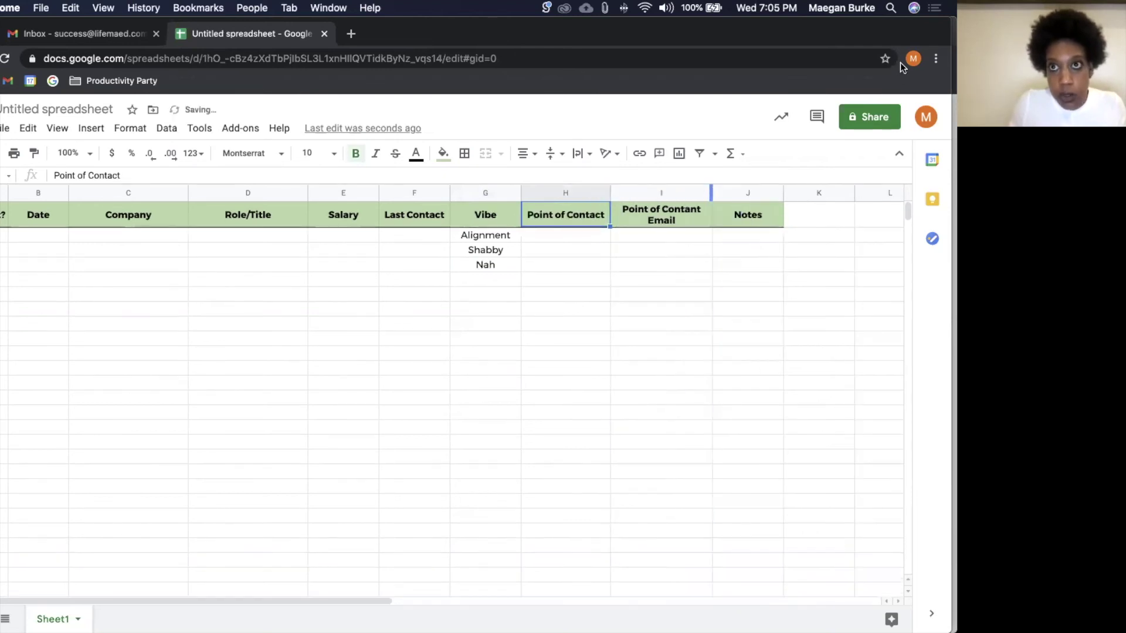
{"action": "scroll", "coordinate": [721, 205], "scroll_direction": "right", "scroll_amount": 5}
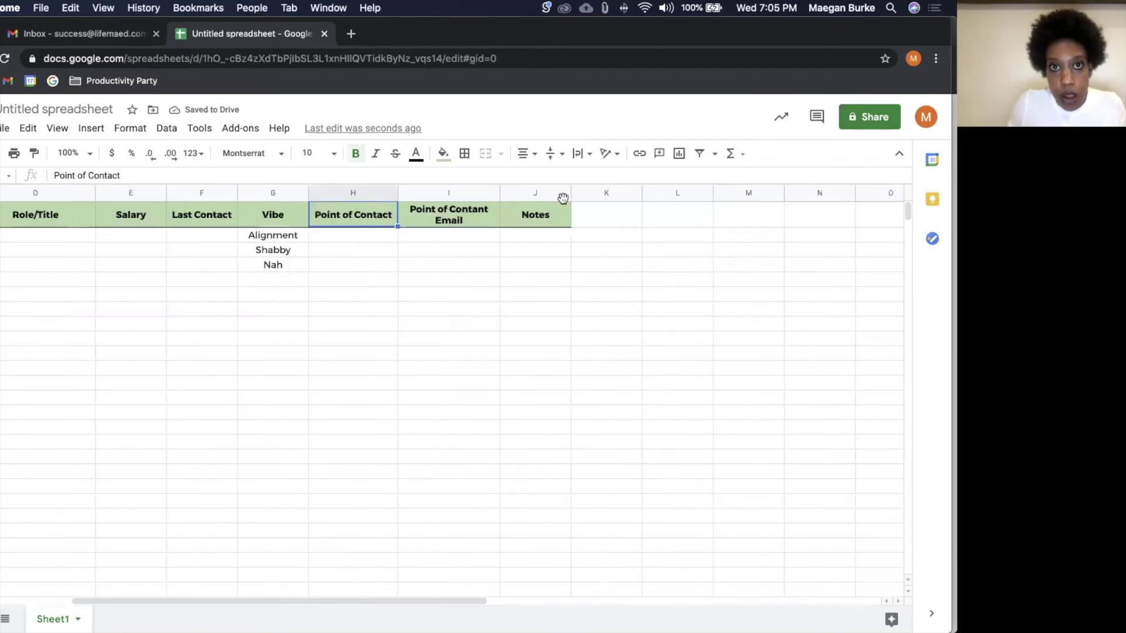
{"action": "left_click_drag", "start_coordinate": [571, 194], "coordinate": [785, 194]}
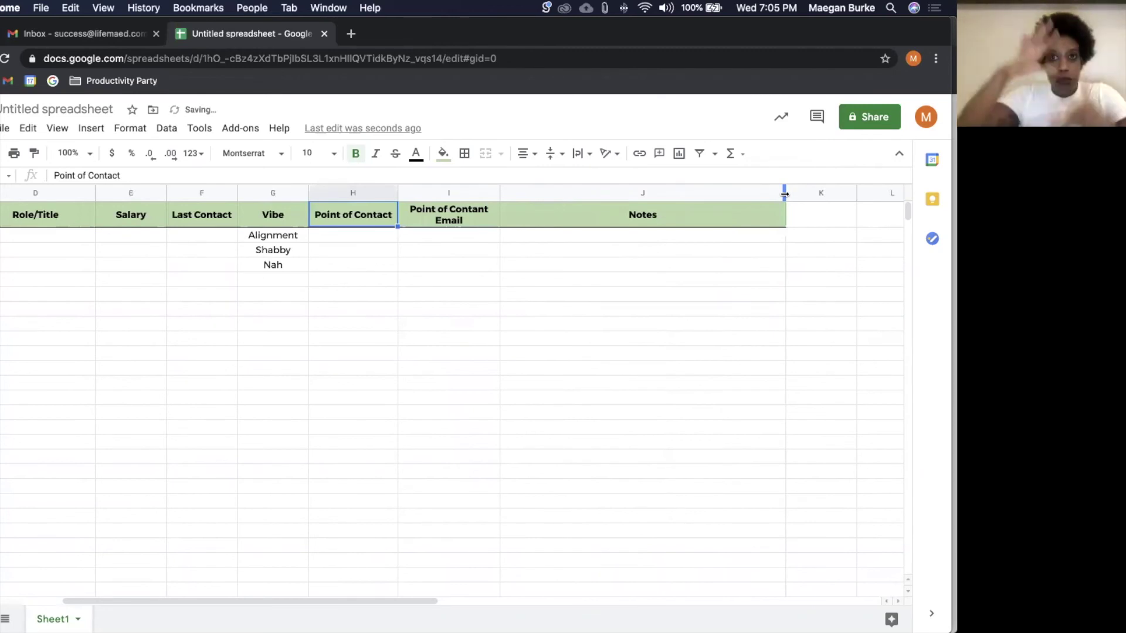
{"action": "scroll", "coordinate": [572, 364], "scroll_direction": "left", "scroll_amount": 4}
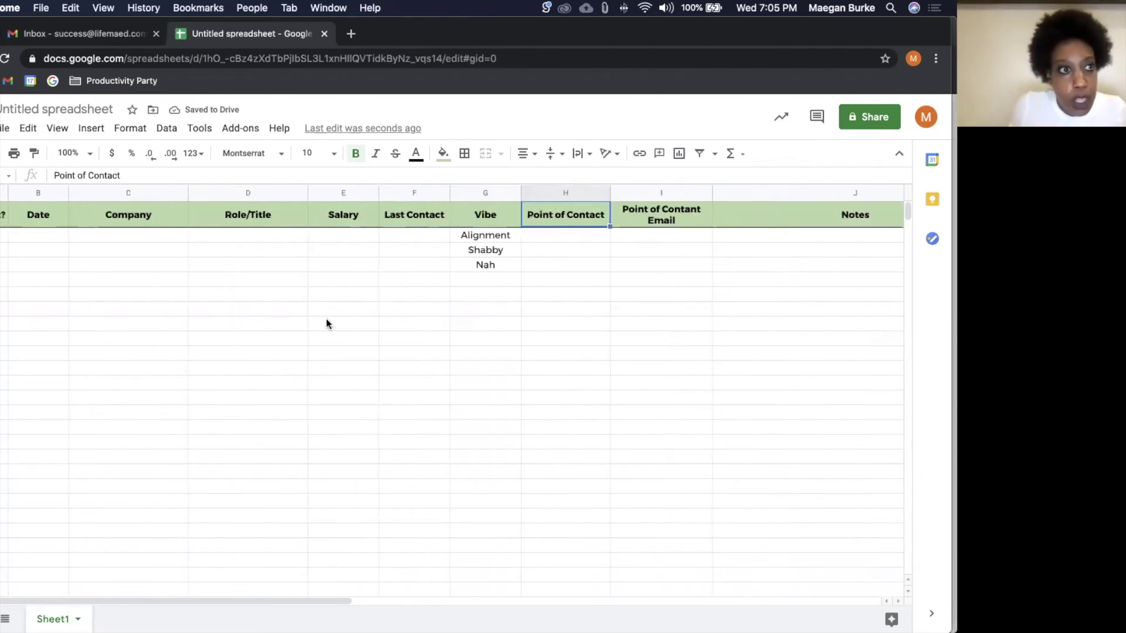
{"action": "left_click", "coordinate": [4, 235]}
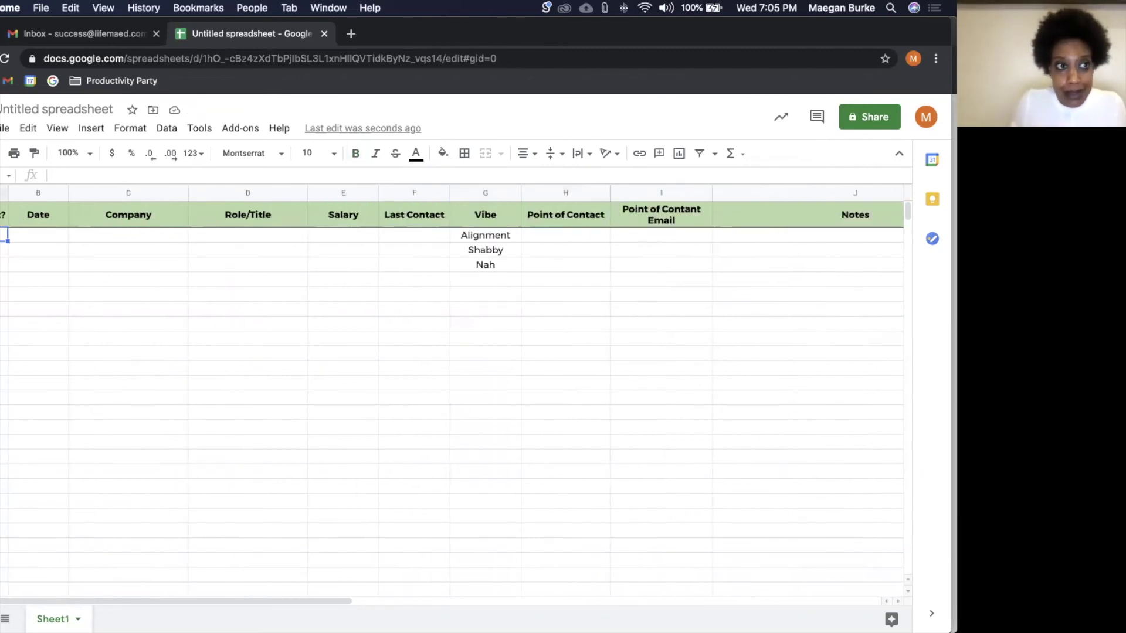
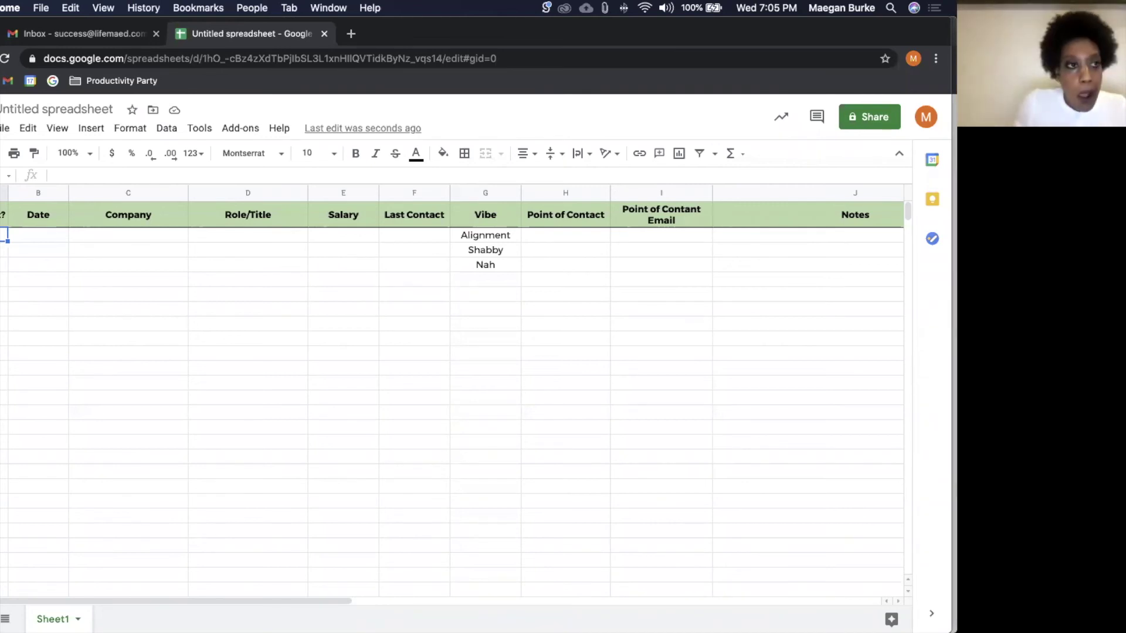
Step: Try turning the selected column cells into checkboxes, then undo it
{"action": "key", "text": "super+shift+Down"}
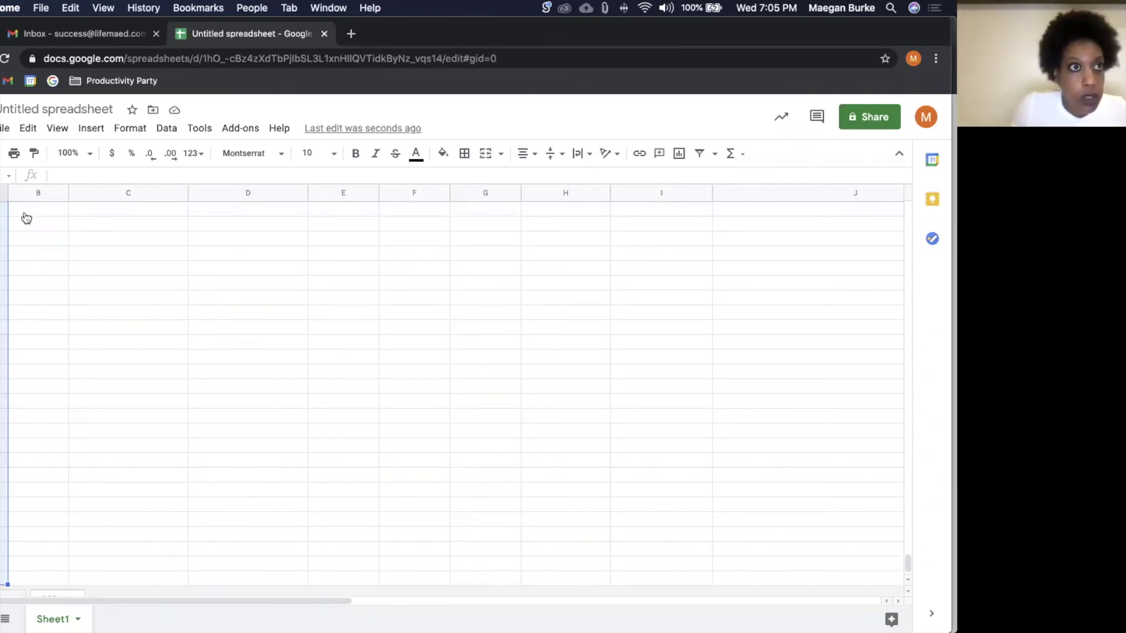
{"action": "left_click", "coordinate": [91, 129]}
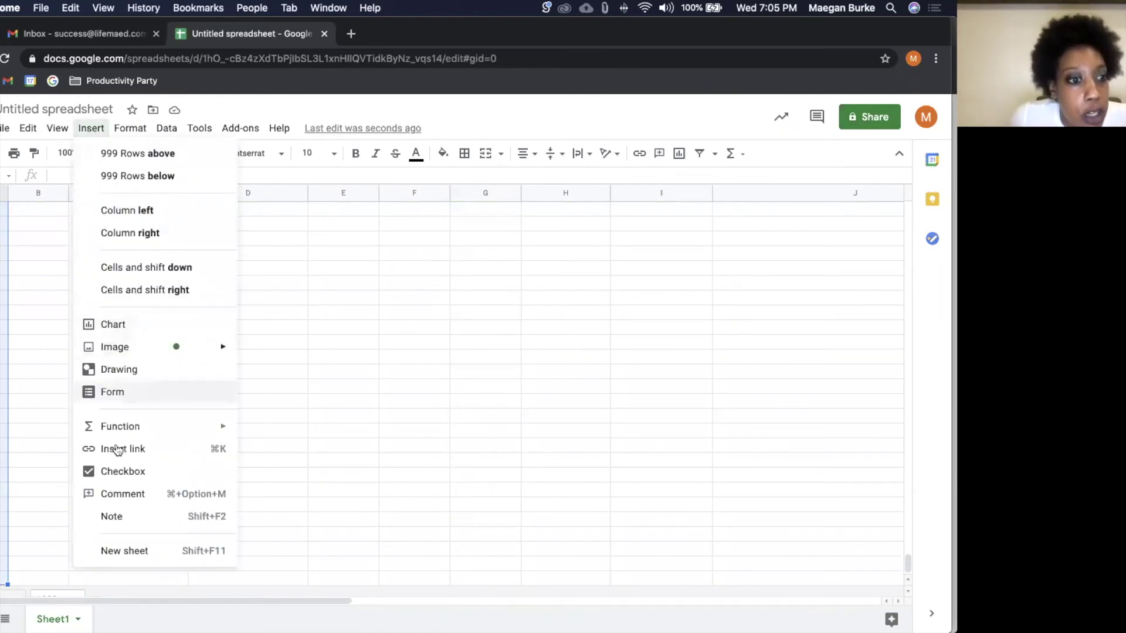
{"action": "left_click", "coordinate": [122, 470]}
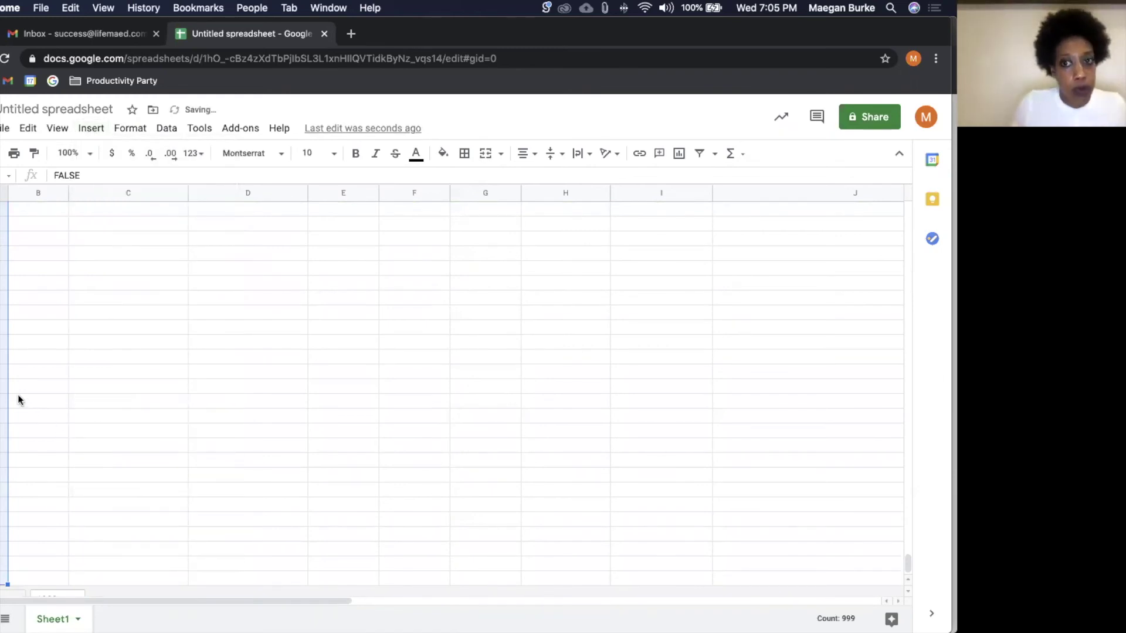
{"action": "left_click", "coordinate": [18, 400]}
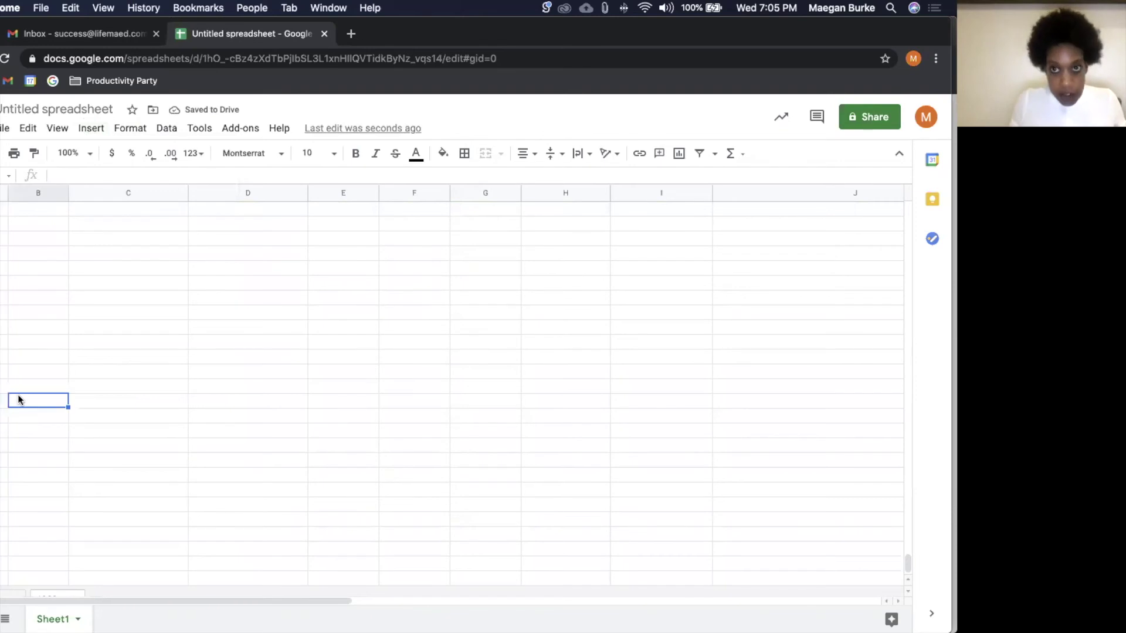
{"action": "key", "text": "super+z"}
Step: Test the first Date cell with 1/12/21 and junk text, then clear it
{"action": "left_click", "coordinate": [47, 235]}
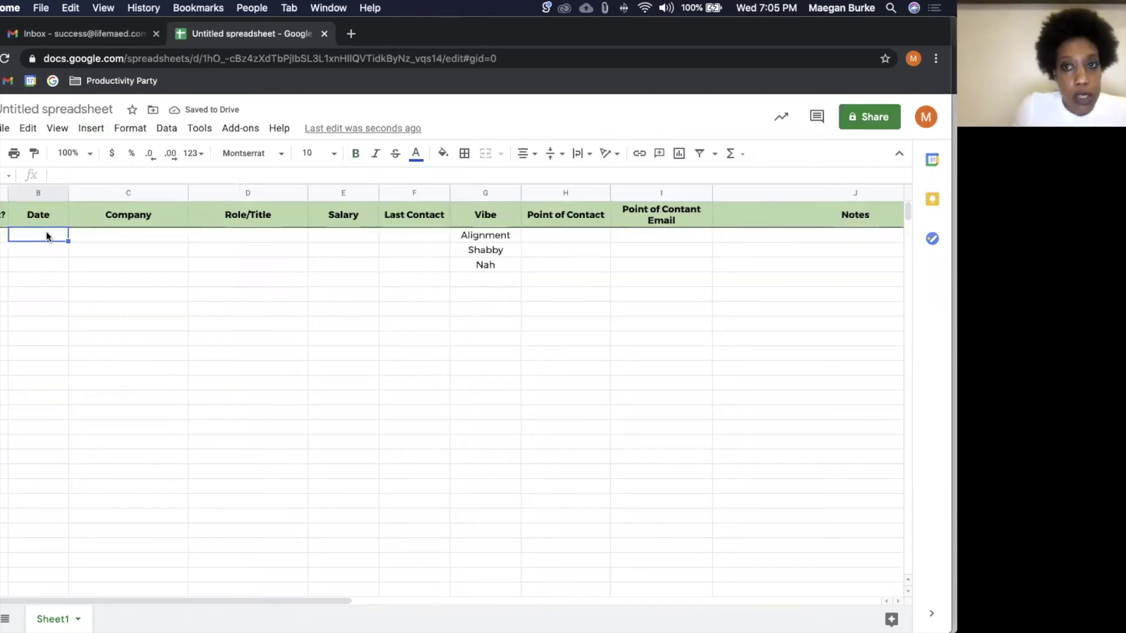
{"action": "type", "text": "1/"}
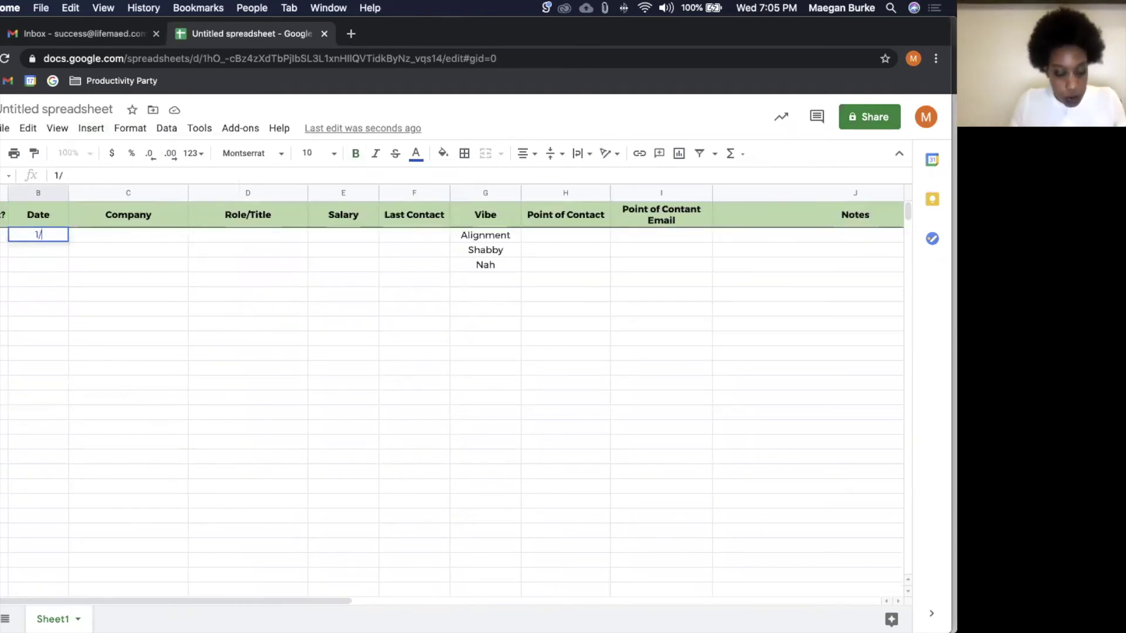
{"action": "type", "text": "12/21"}
{"action": "key", "text": "Return"}
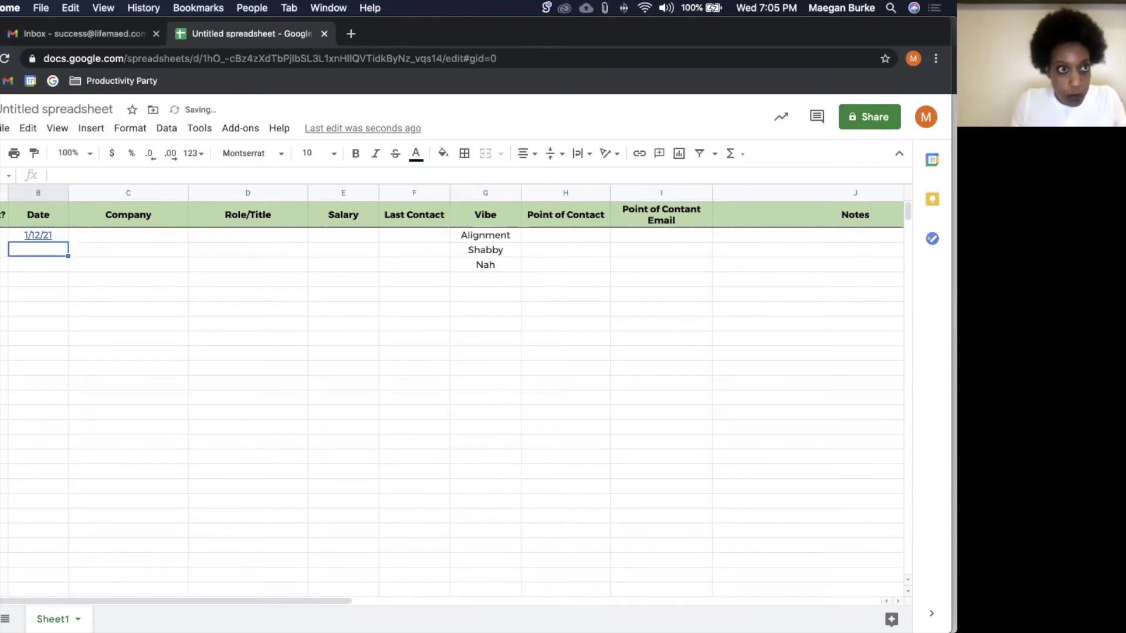
{"action": "left_click", "coordinate": [46, 236]}
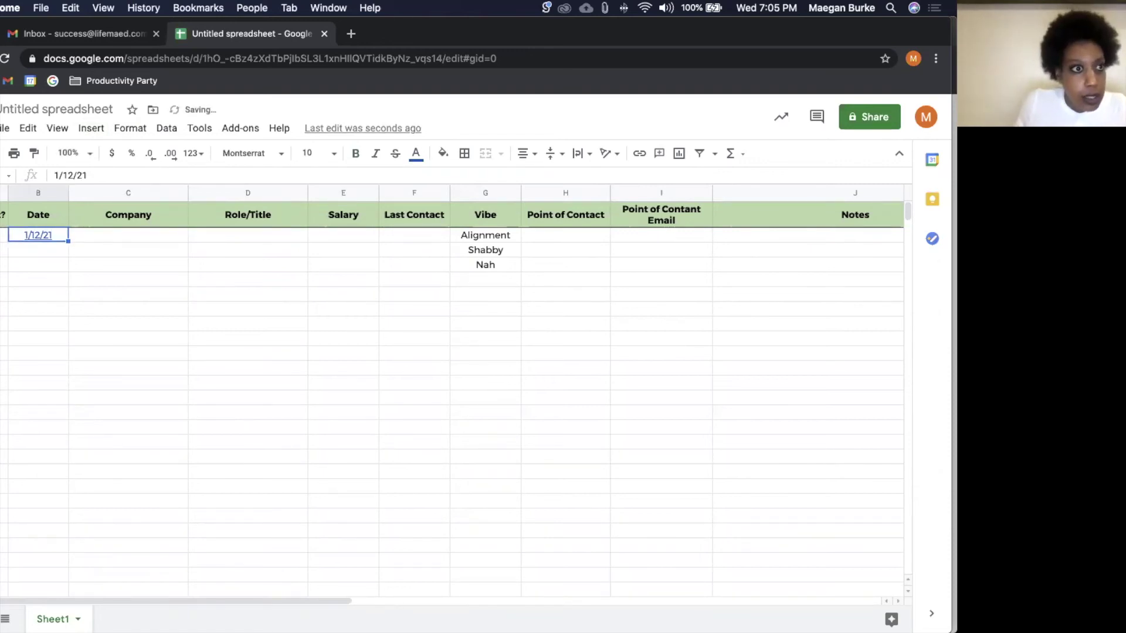
{"action": "key", "text": "BackSpace"}
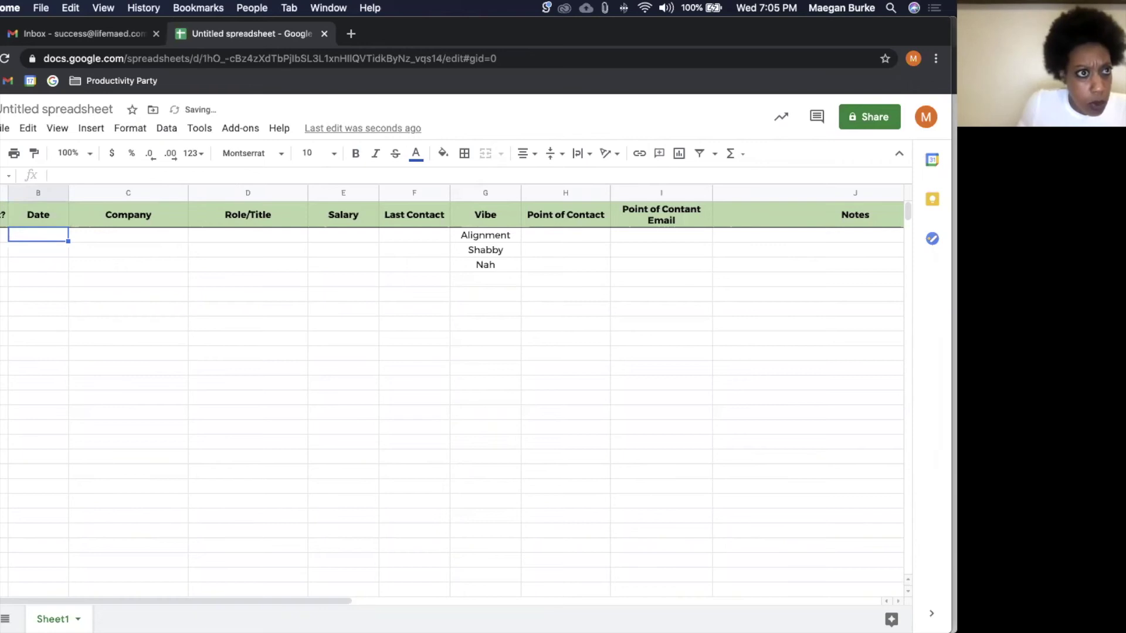
{"action": "type", "text": "1e3frwefwef"}
{"action": "key", "text": "Return"}
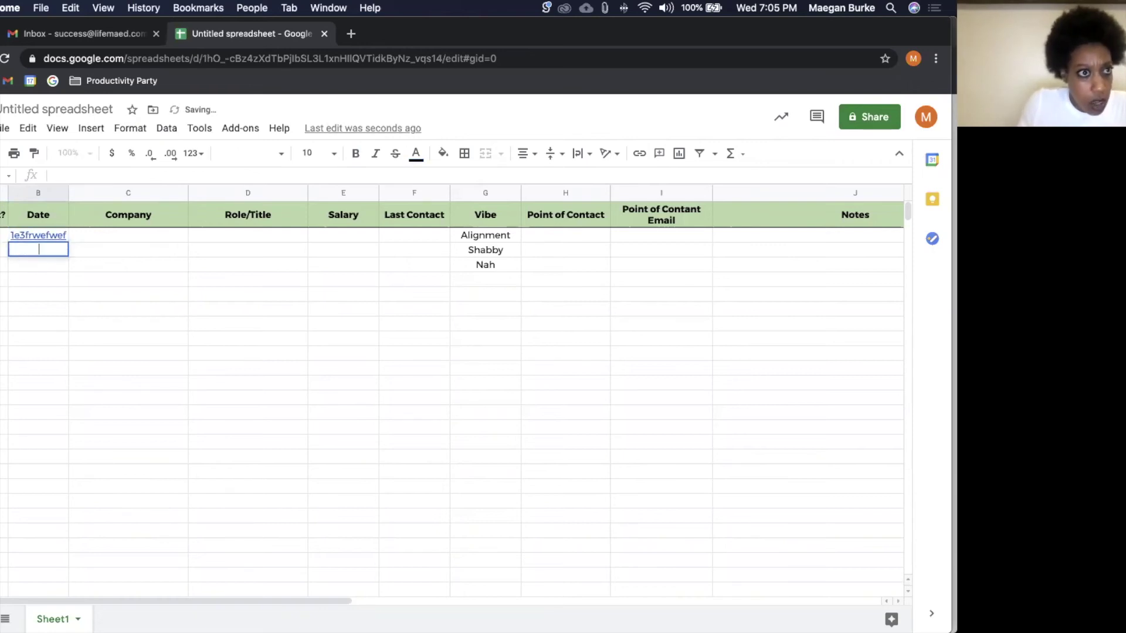
{"action": "left_click", "coordinate": [48, 237]}
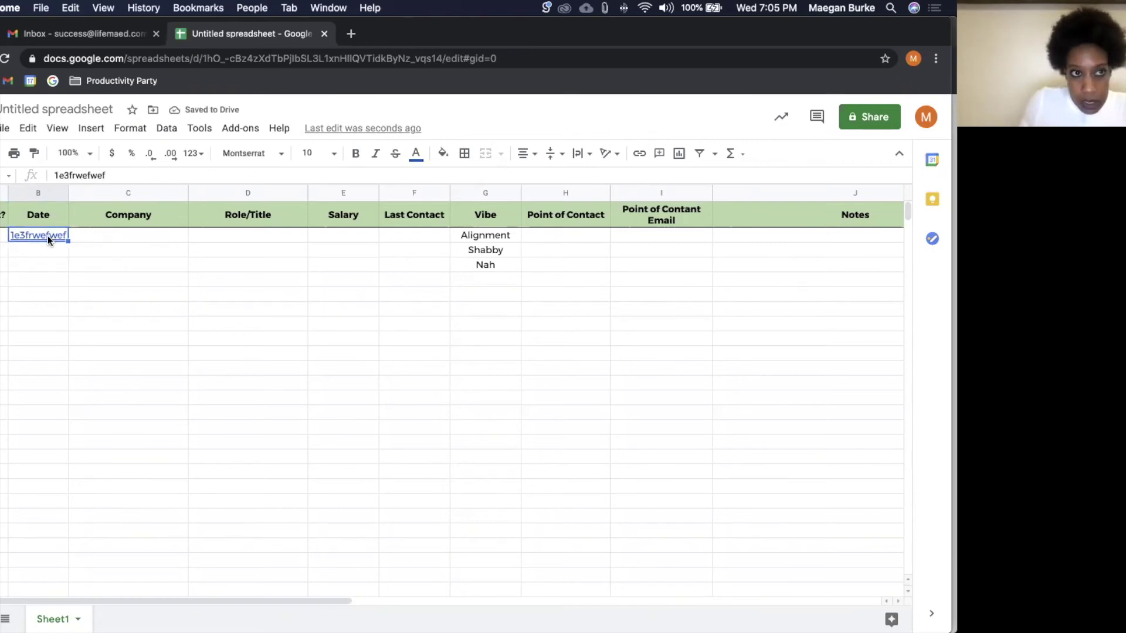
{"action": "double_click", "coordinate": [138, 176]}
{"action": "key", "text": "BackSpace"}
{"action": "left_click", "coordinate": [125, 253]}
Step: Enter test text in two Date cells, copy one over the other, then delete both
{"action": "left_click", "coordinate": [58, 244]}
{"action": "type", "text": "fregergr"}
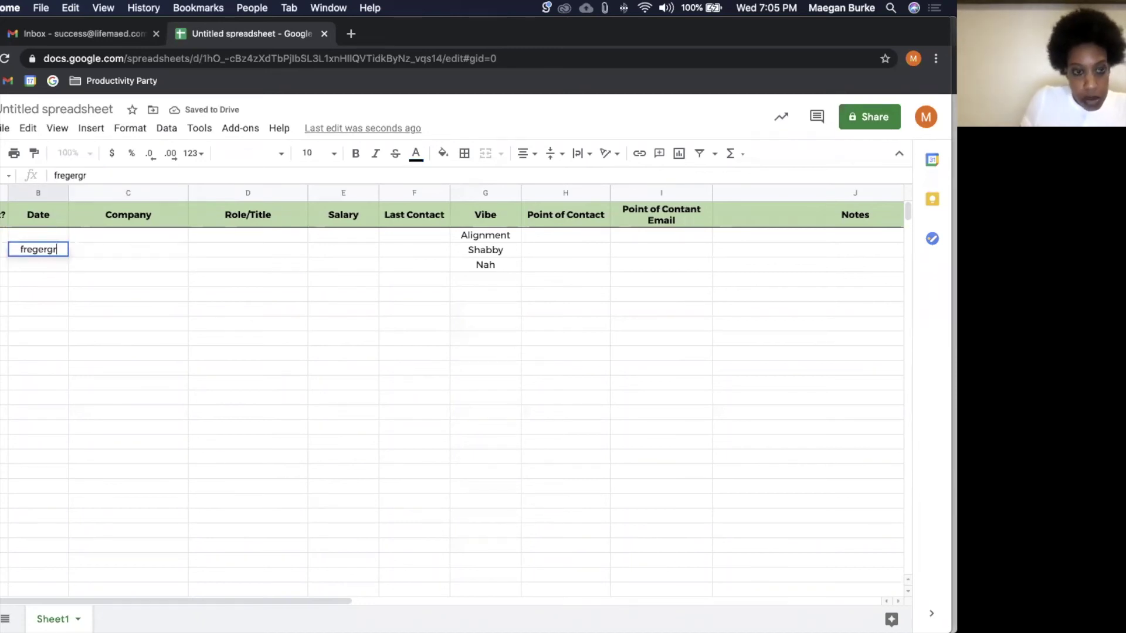
{"action": "key", "text": "Return"}
{"action": "key", "text": "Up"}
{"action": "key", "text": "Up"}
{"action": "type", "text": "fewfwfw"}
{"action": "key", "text": "Return"}
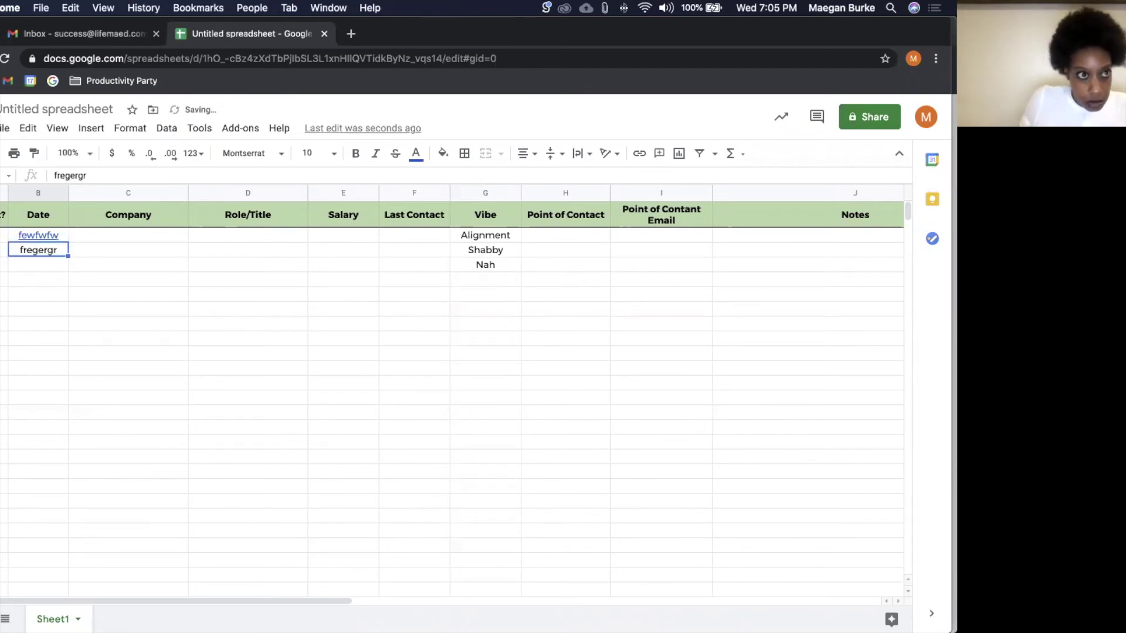
{"action": "left_click", "coordinate": [37, 235]}
{"action": "left_click", "coordinate": [39, 257]}
{"action": "key", "text": "super+c"}
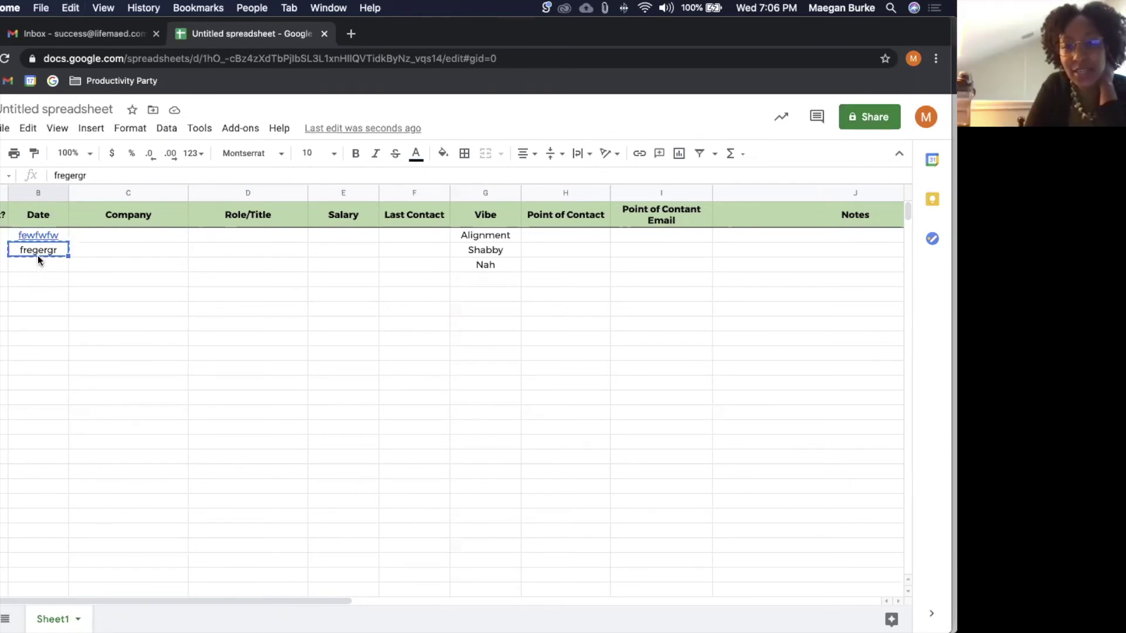
{"action": "left_click", "coordinate": [35, 236]}
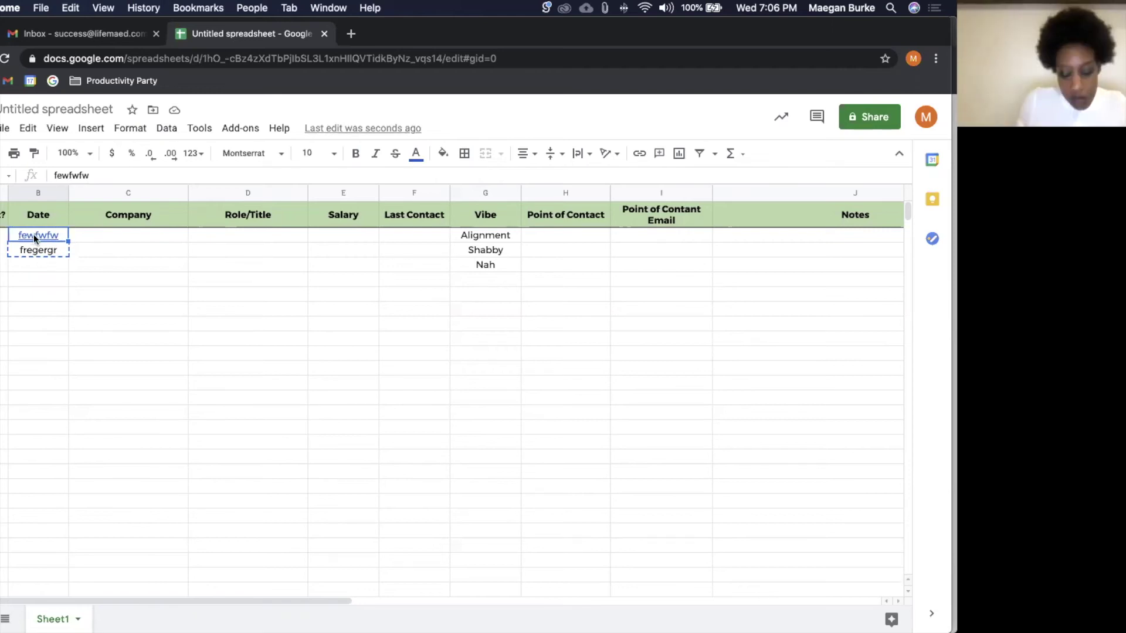
{"action": "key", "text": "super+v"}
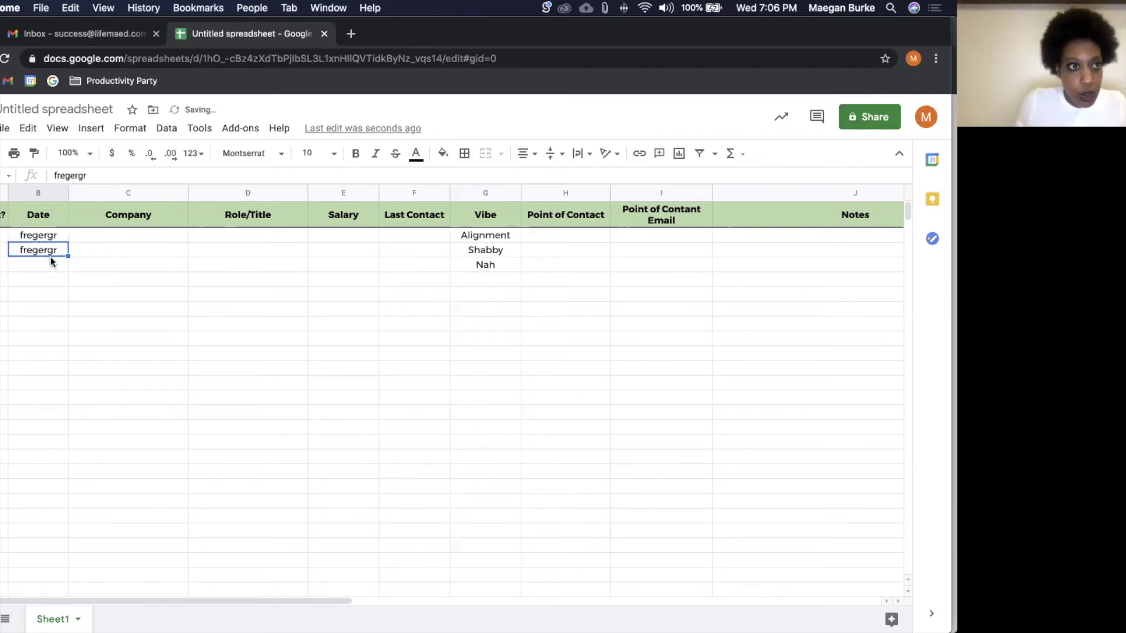
{"action": "left_click", "coordinate": [51, 249], "text": "shift"}
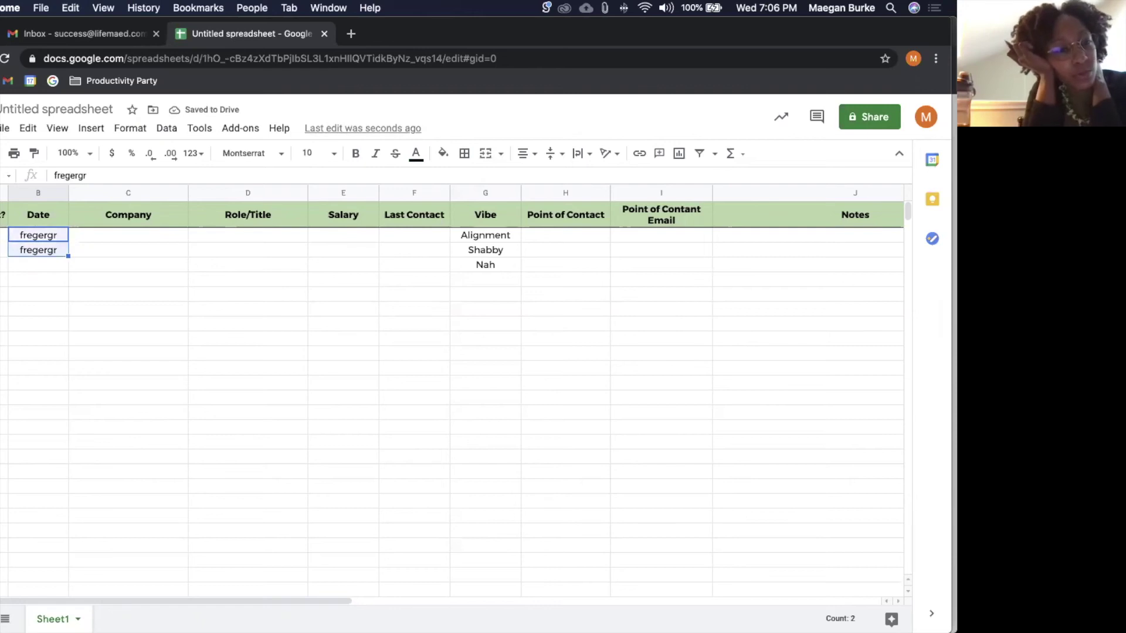
{"action": "key", "text": "Delete"}
Step: Enter date 1/21/21 and company Life Maed Easy for the first application
{"action": "left_click", "coordinate": [55, 237]}
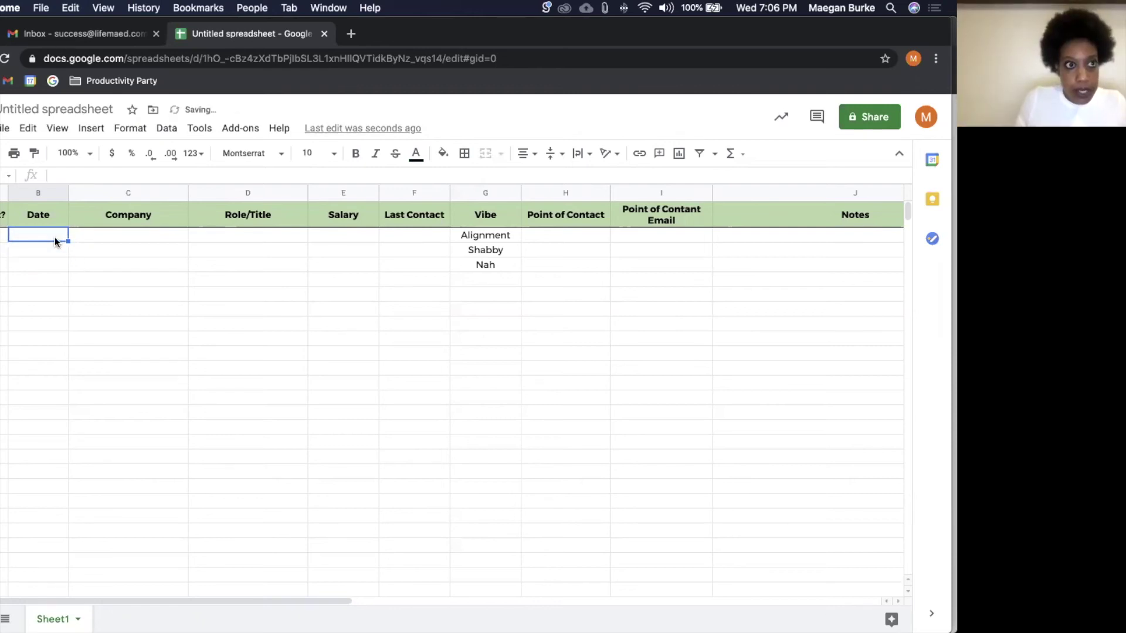
{"action": "type", "text": "1/21"}
{"action": "type", "text": "/21"}
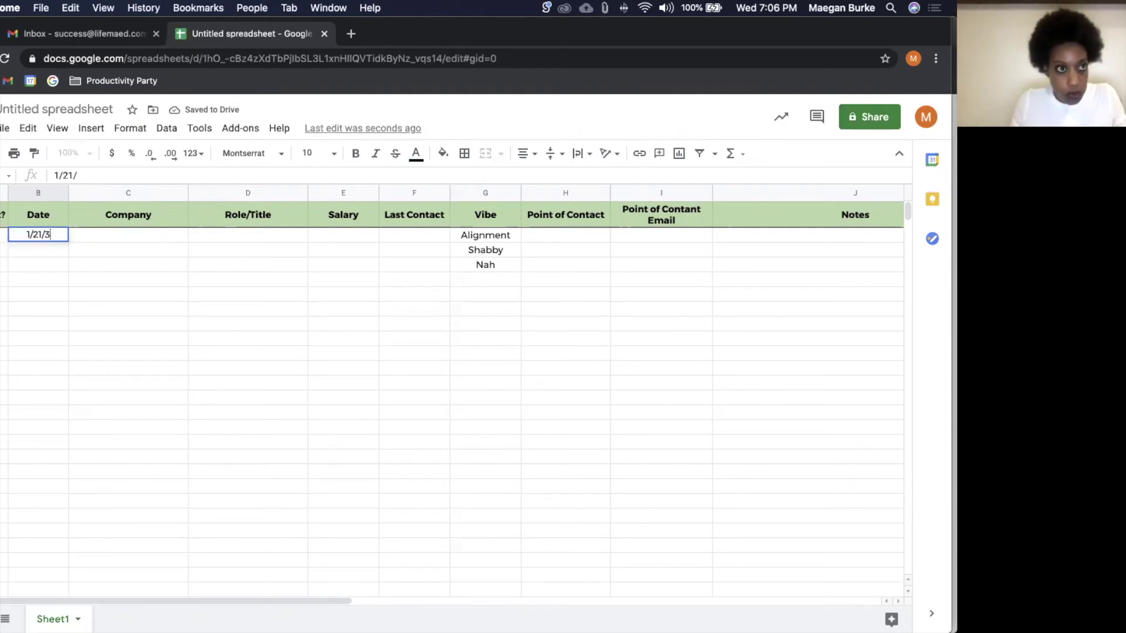
{"action": "key", "text": "Return"}
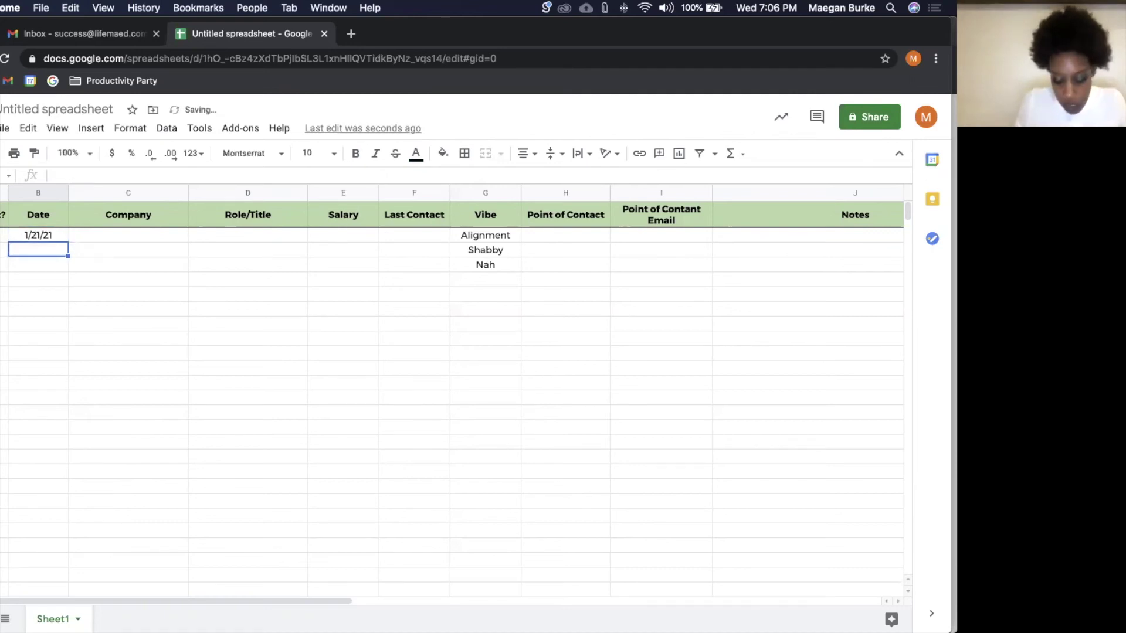
{"action": "left_click", "coordinate": [128, 235]}
{"action": "type", "text": "Life"}
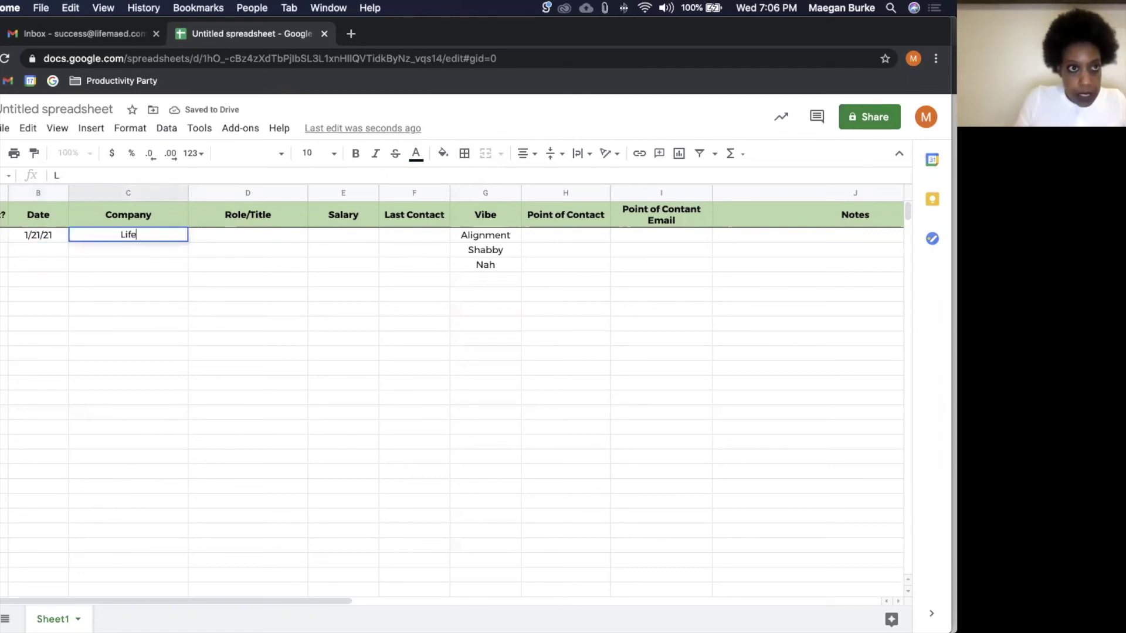
{"action": "type", "text": " Maed Easy"}
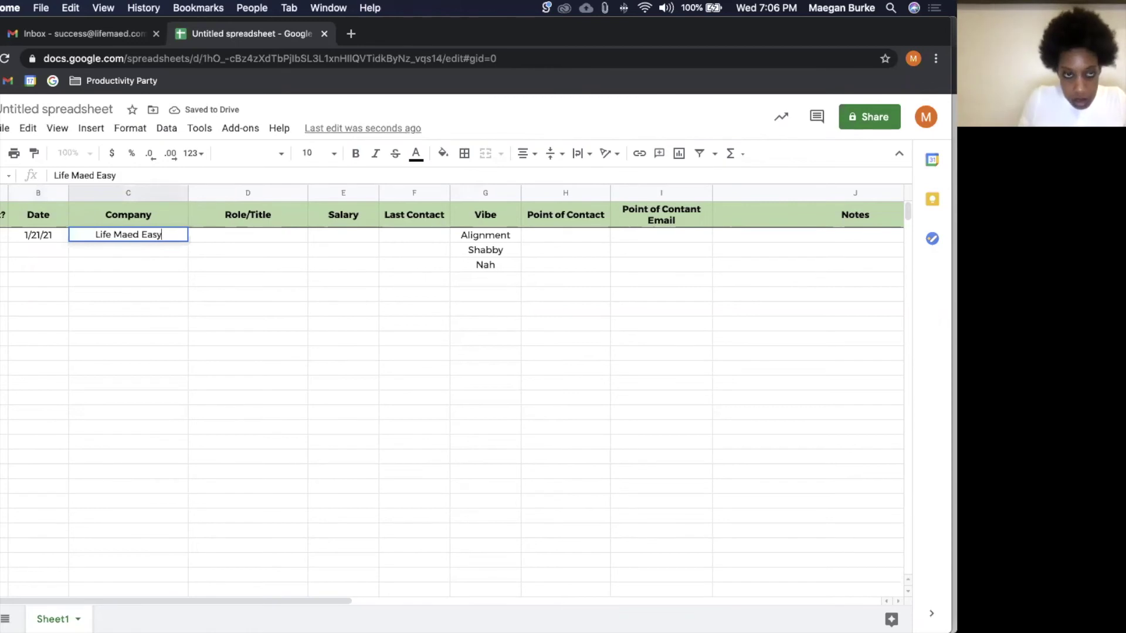
{"action": "key", "text": "Tab"}
Step: Fill in role Chief Maeven, salary allofit and Last Contact 3/16
{"action": "type", "text": "Chief Maegve"}
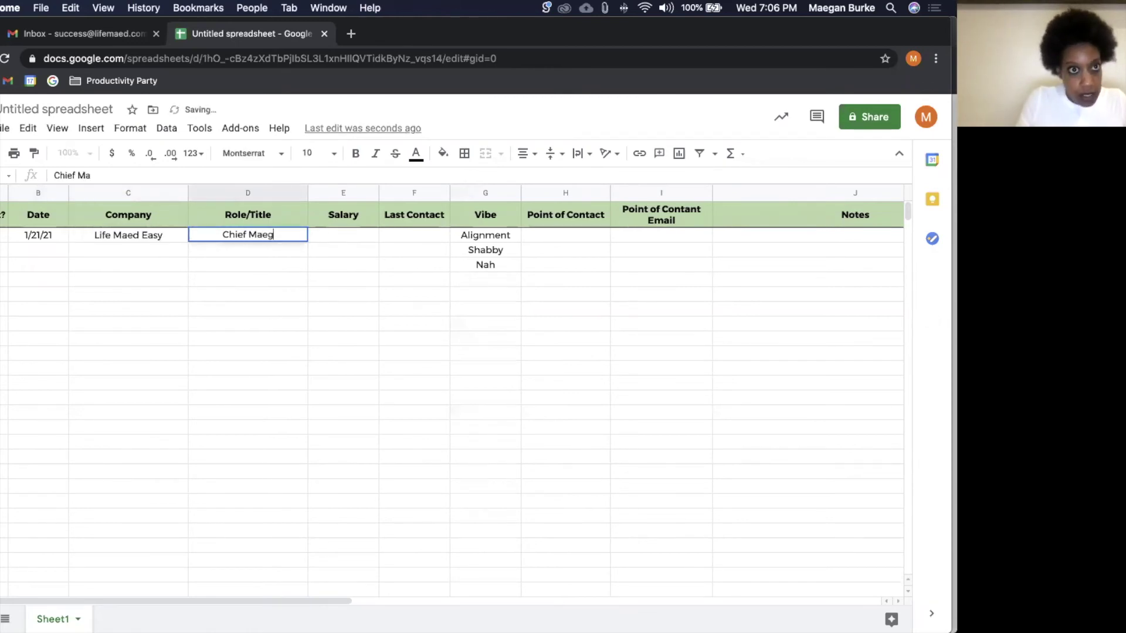
{"action": "key", "text": "BackSpace"}
{"action": "key", "text": "BackSpace"}
{"action": "key", "text": "BackSpace"}
{"action": "type", "text": "ven"}
{"action": "key", "text": "Tab"}
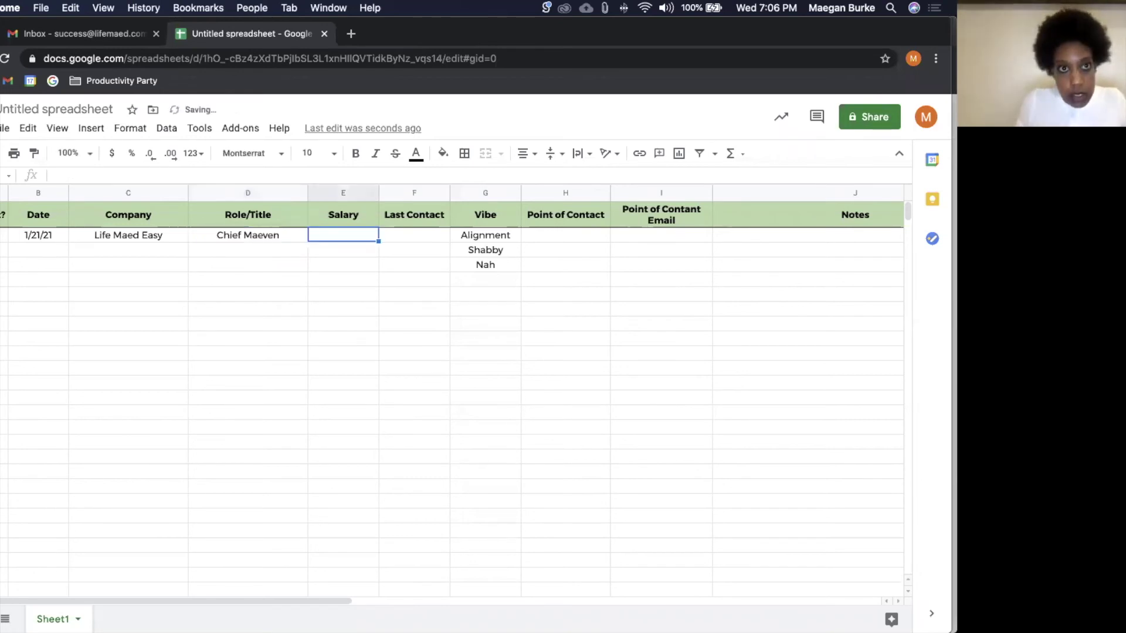
{"action": "type", "text": "allofit"}
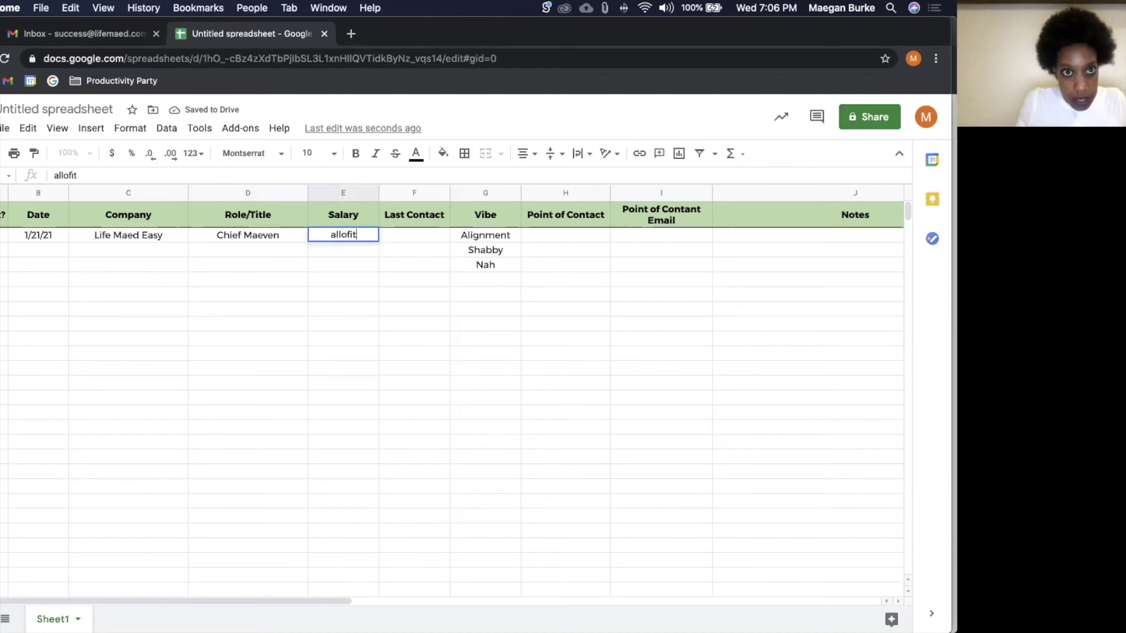
{"action": "key", "text": "Tab"}
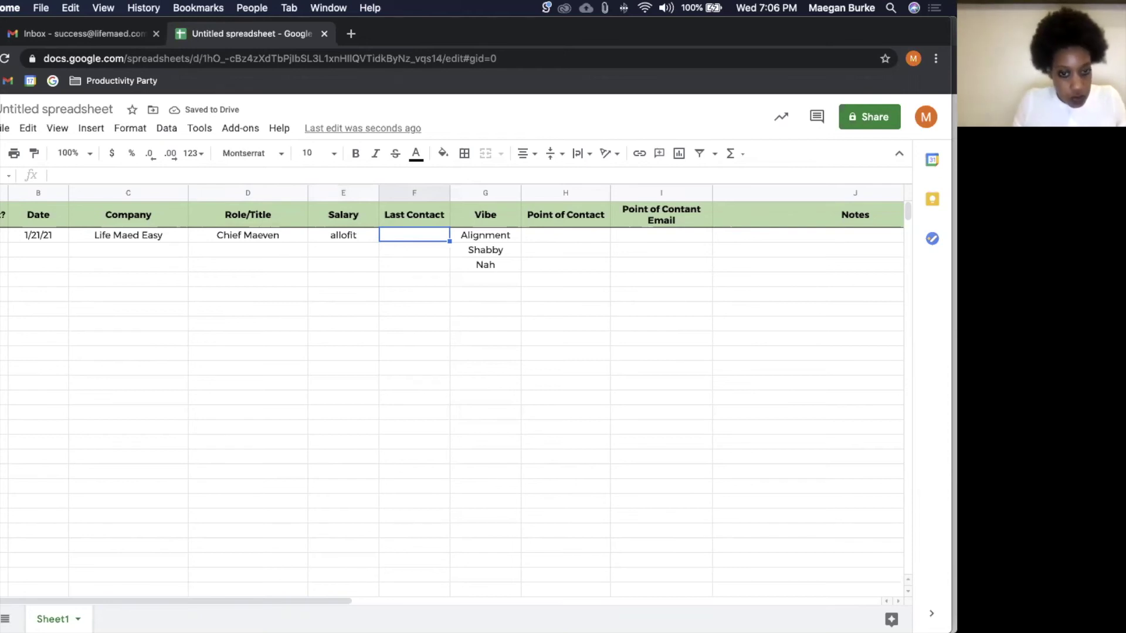
{"action": "type", "text": "3/16"}
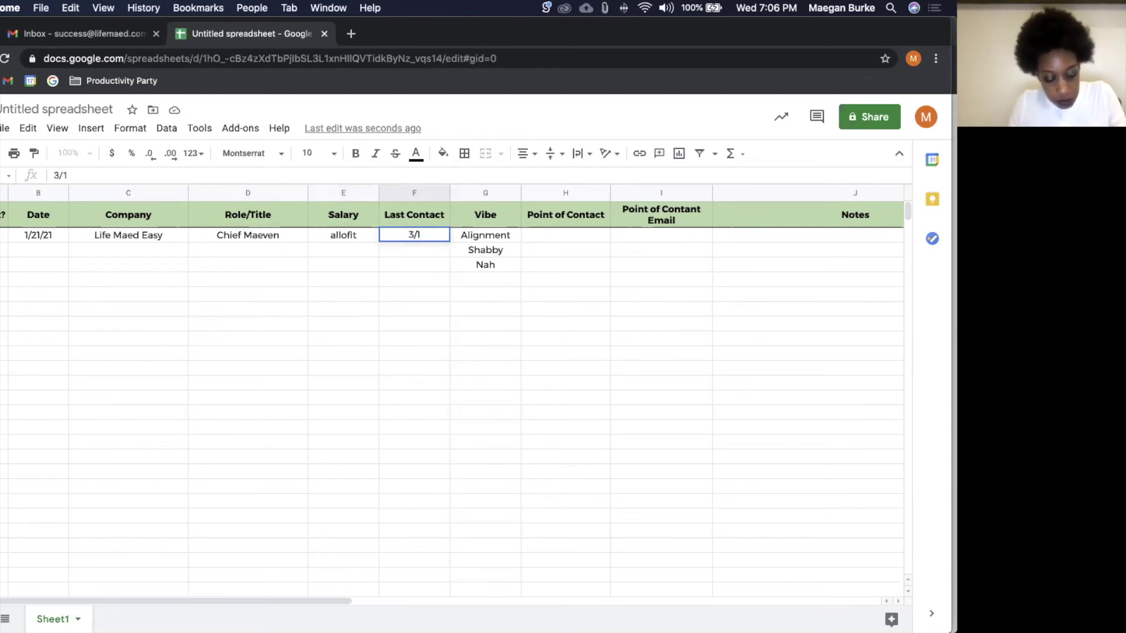
{"action": "key", "text": "Tab"}
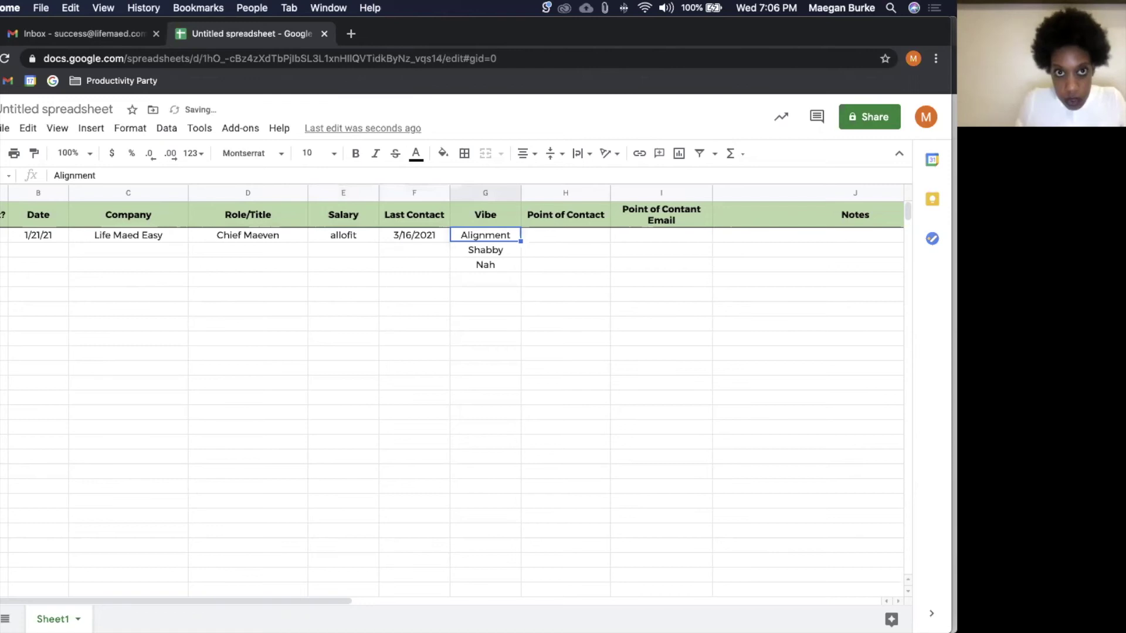
Step: Enter the point-of-contact name in H2 and the contact's email in I2
{"action": "key", "text": "Tab"}
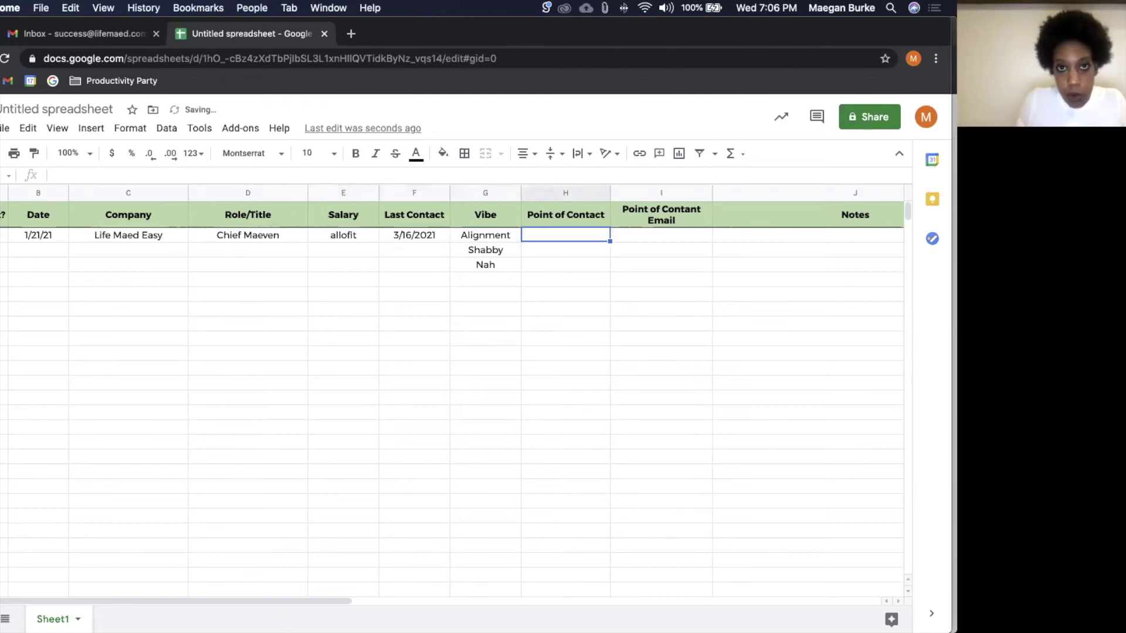
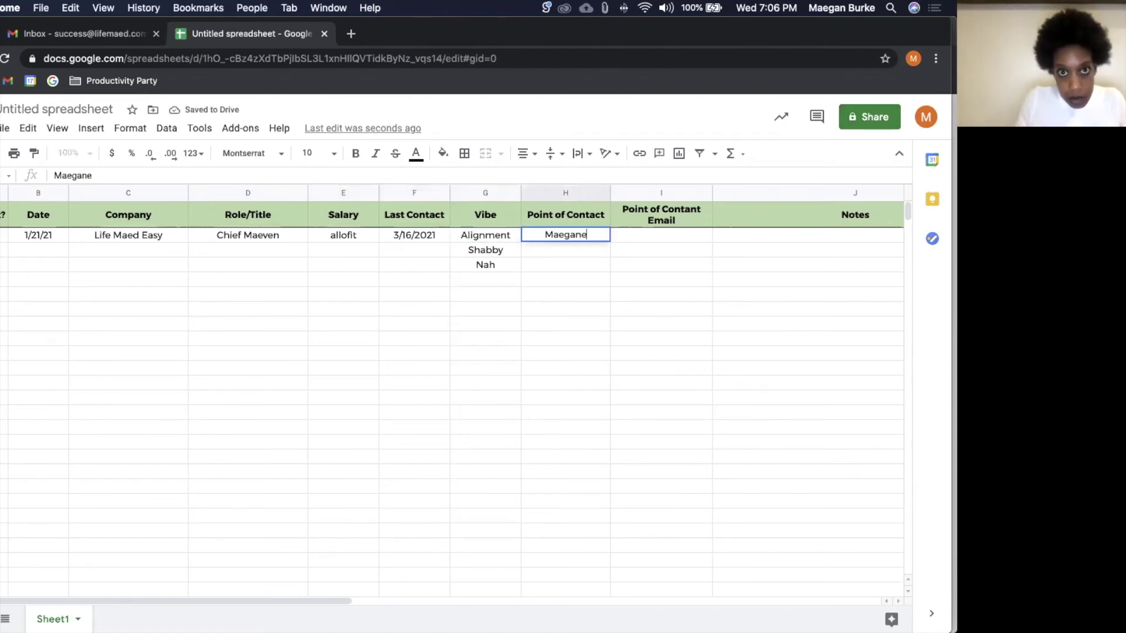
{"action": "key", "text": "BackSpace"}
{"action": "key", "text": "Tab"}
{"action": "key", "text": "Return"}
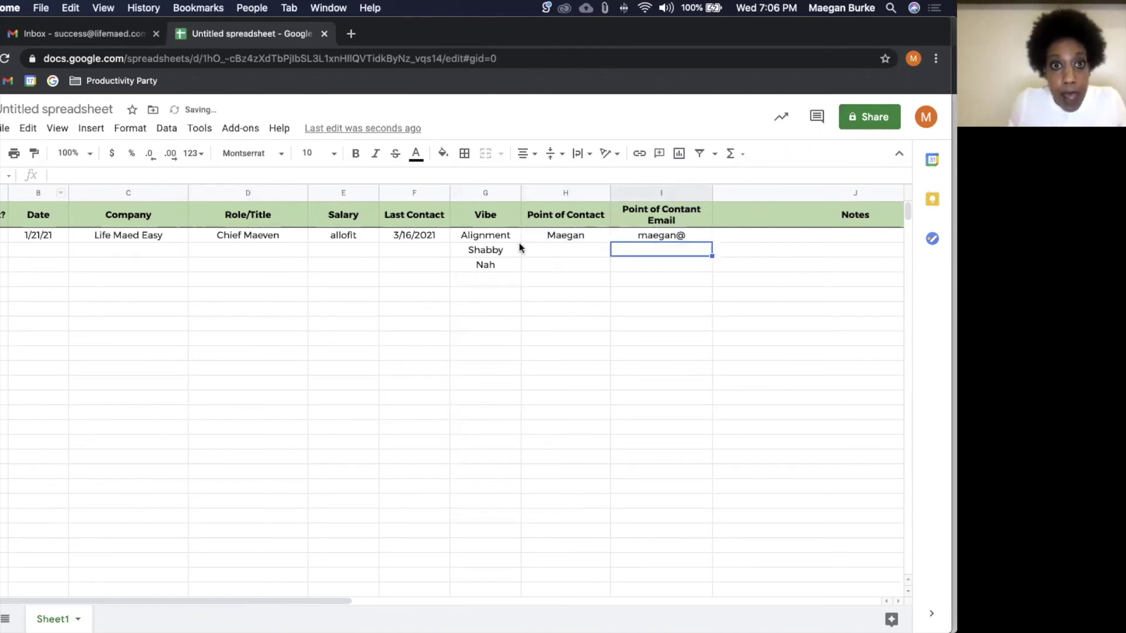
Step: Copy the three Vibe options in G2:G4
{"action": "left_click", "coordinate": [513, 237]}
{"action": "key", "text": "shift+Down"}
{"action": "key", "text": "shift+Down"}
{"action": "key", "text": "super+c"}
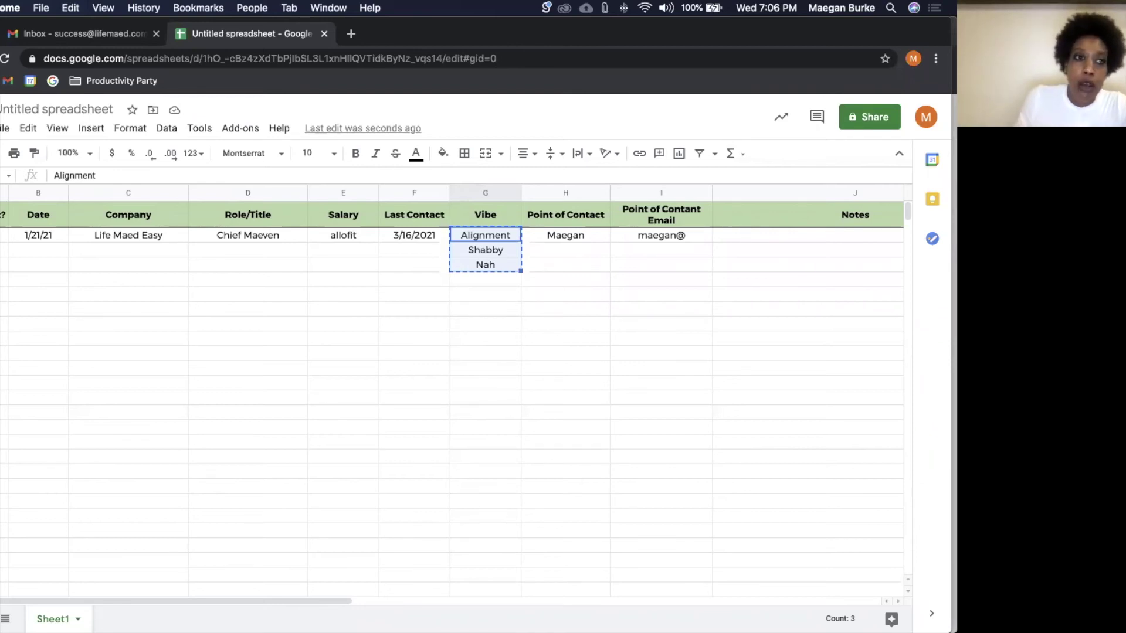
Step: Clear G2:G4 on the tracker and add a new sheet named Dropdowns
{"action": "key", "text": "Delete"}
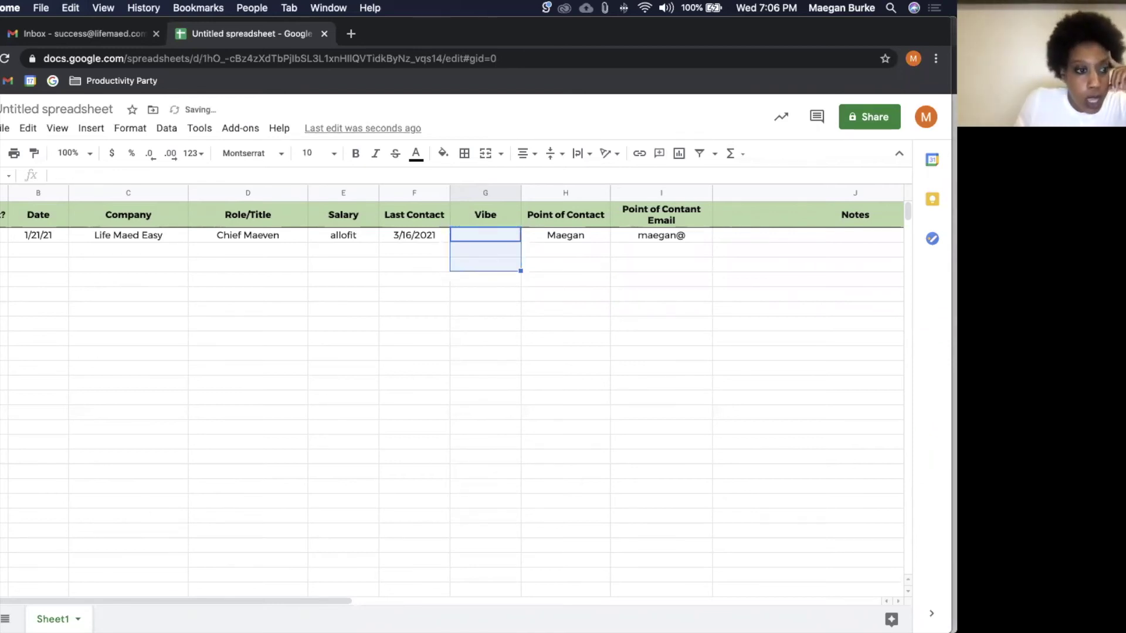
{"action": "left_click", "coordinate": [0, 619]}
{"action": "left_click", "coordinate": [147, 620]}
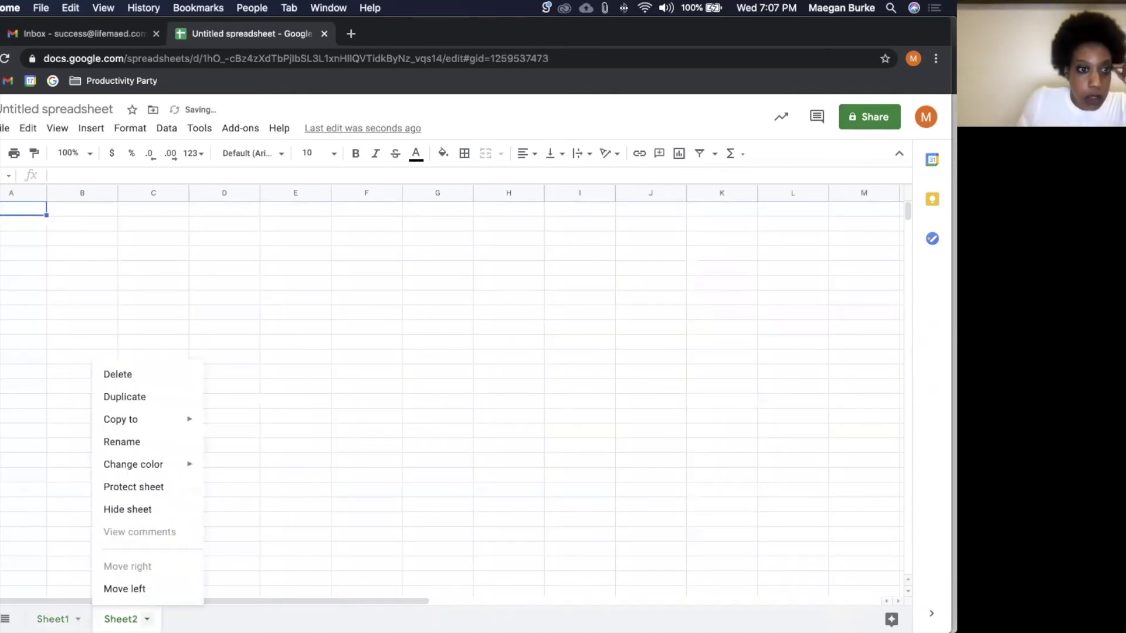
{"action": "left_click", "coordinate": [176, 449]}
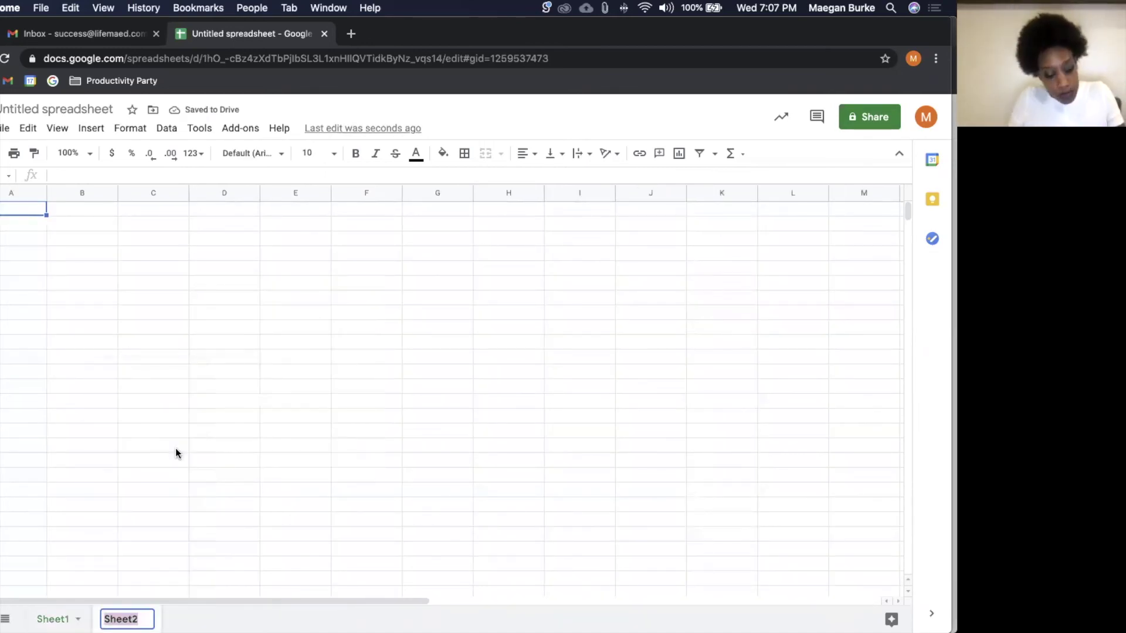
{"action": "type", "text": "Dropdowns"}
{"action": "key", "text": "Return"}
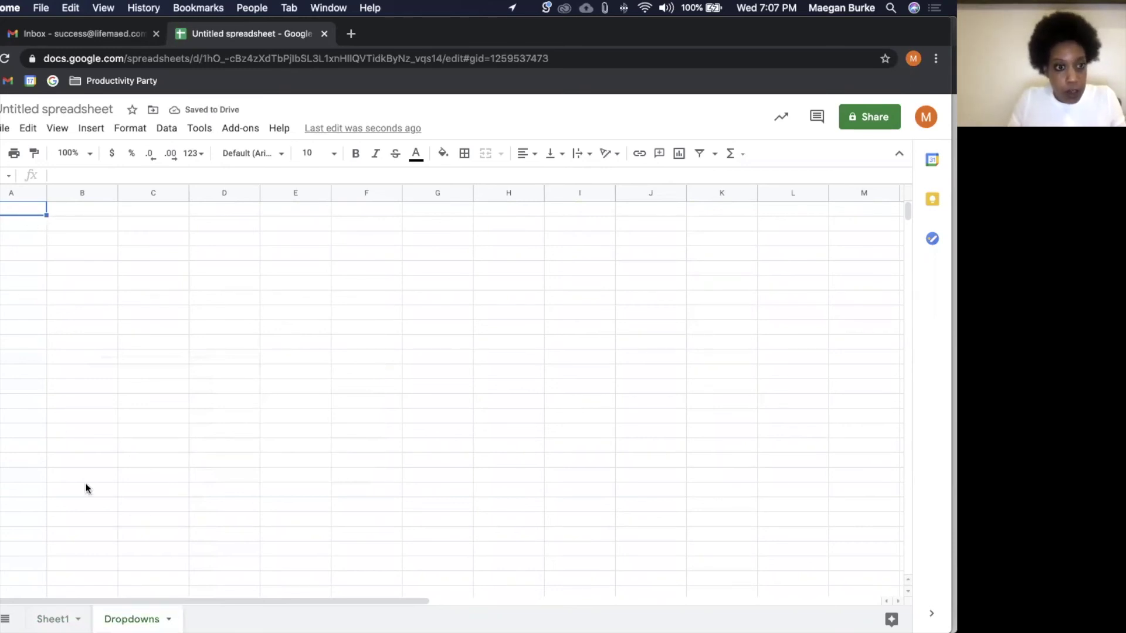
{"action": "left_click", "coordinate": [168, 619]}
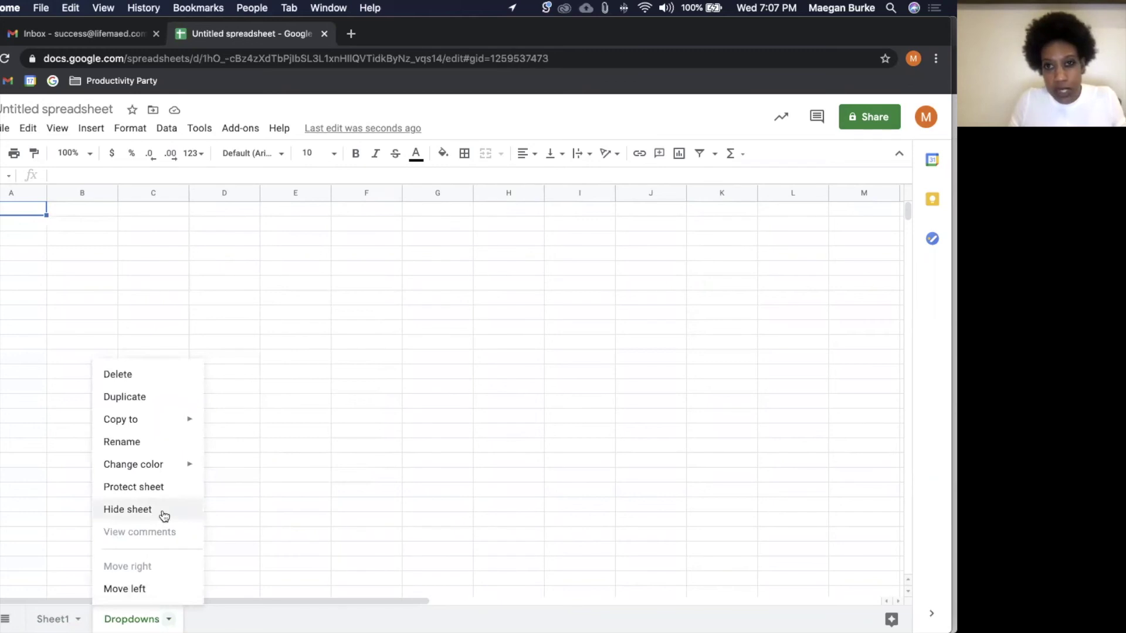
{"action": "left_click", "coordinate": [295, 371]}
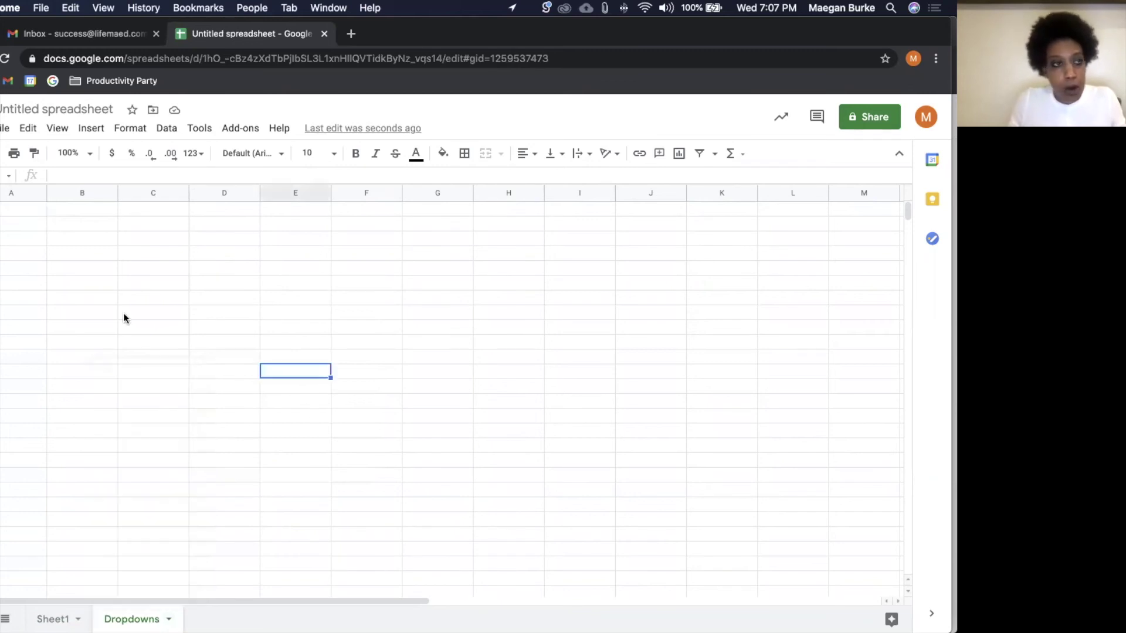
Step: Put a heading in A1 and paste the Vibe options from A2 down
{"action": "left_click", "coordinate": [31, 212]}
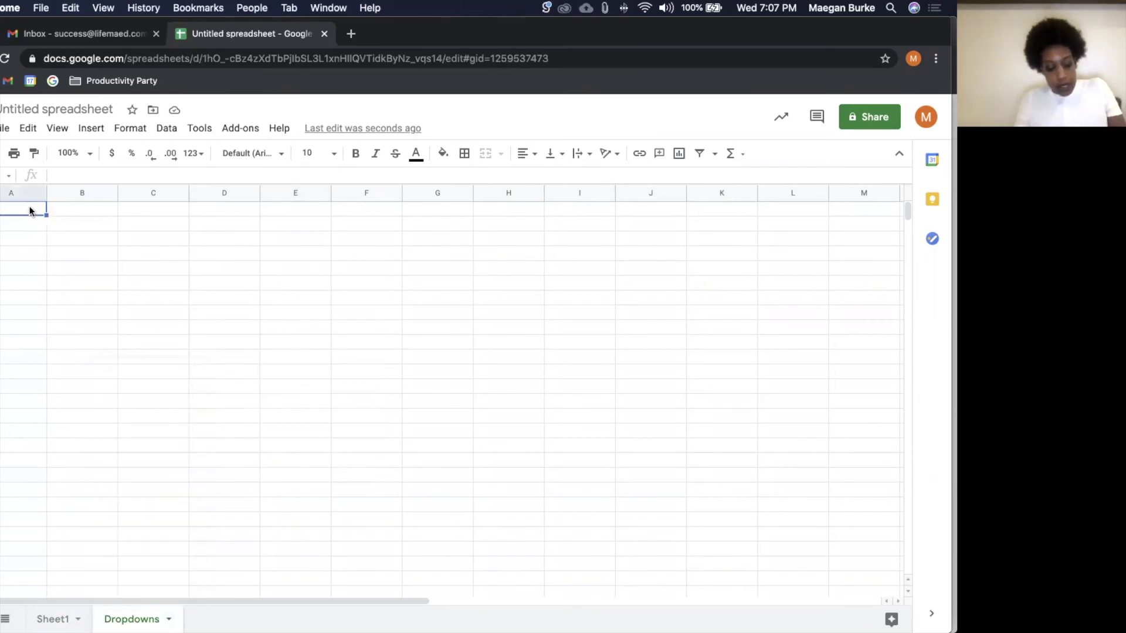
{"action": "type", "text": "View"}
{"action": "key", "text": "Return"}
{"action": "key", "text": "Up"}
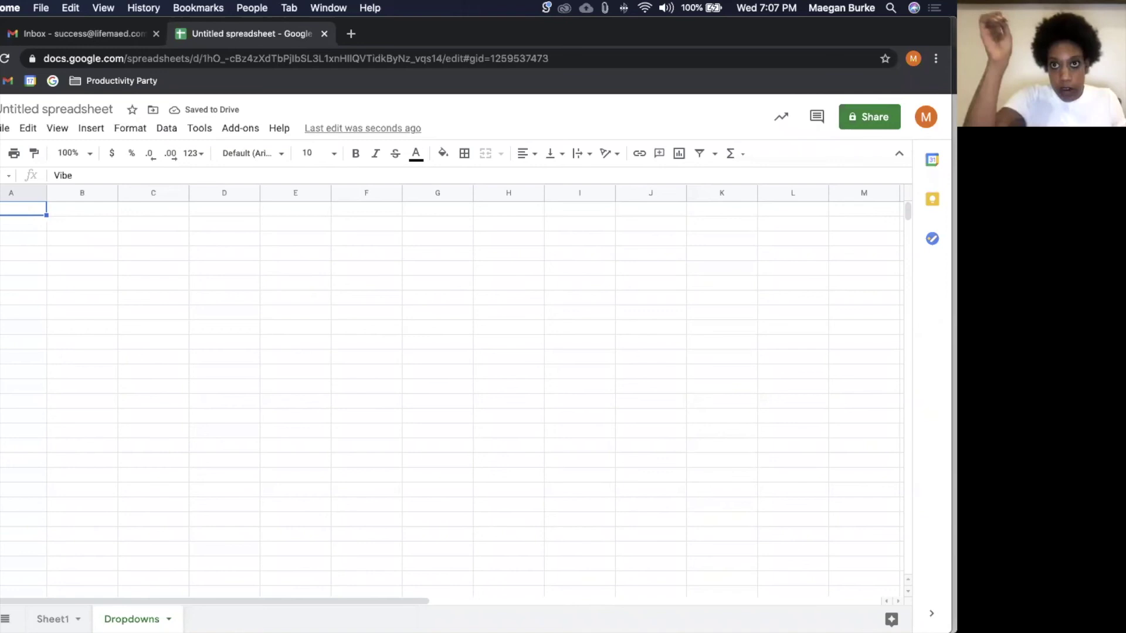
{"action": "key", "text": "Down"}
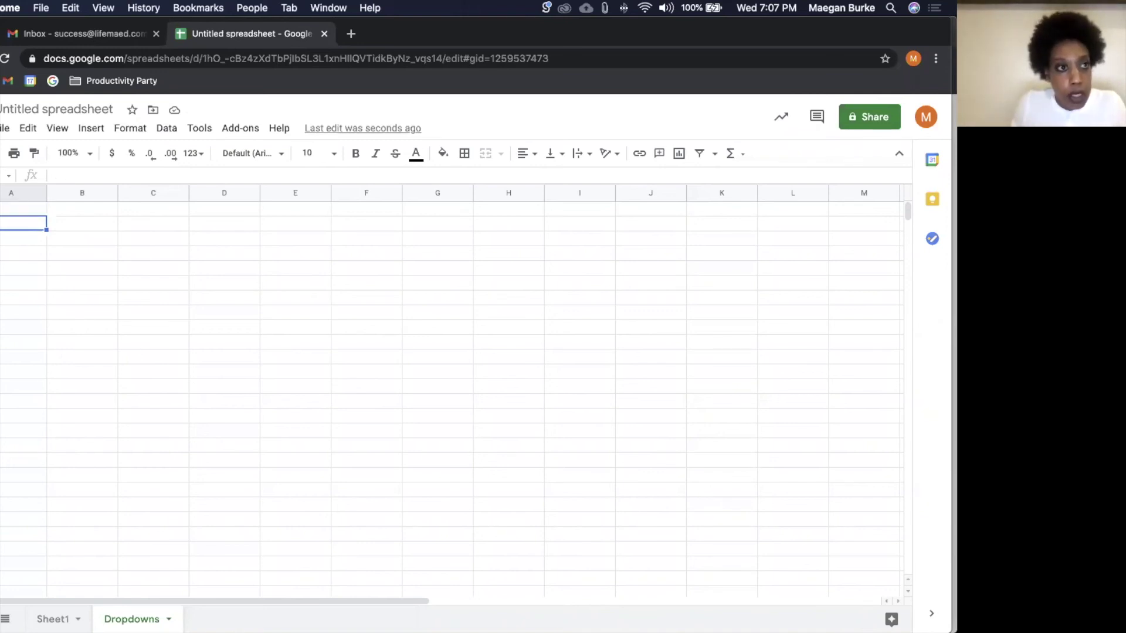
{"action": "key", "text": "super+v"}
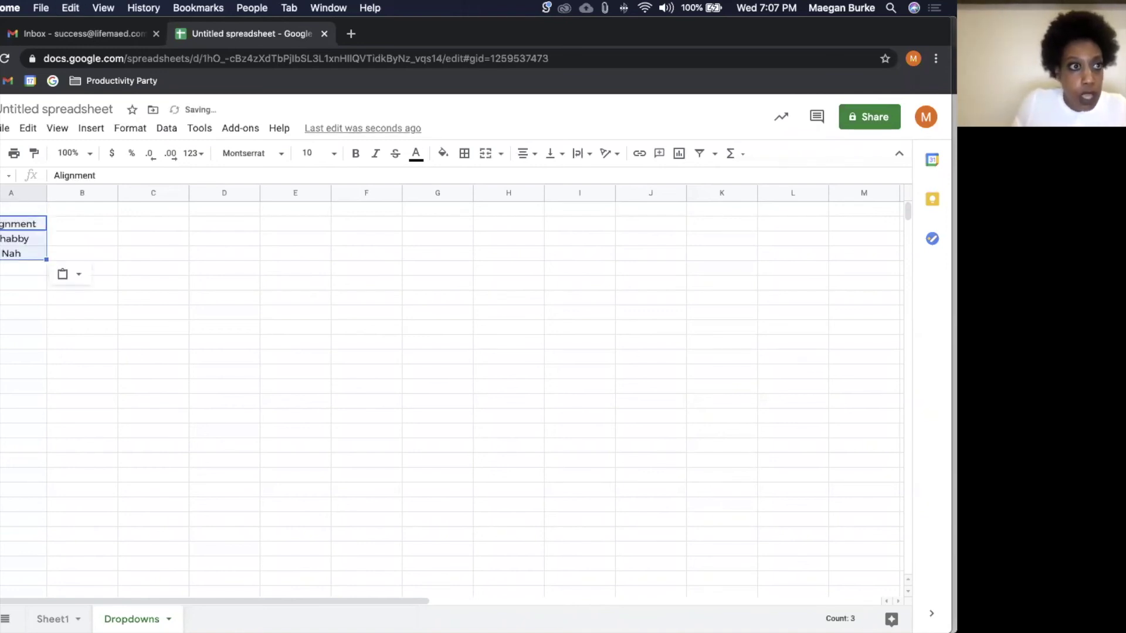
Step: Align the whole Dropdowns sheet and set its font to Montserrat
{"action": "key", "text": "super+a"}
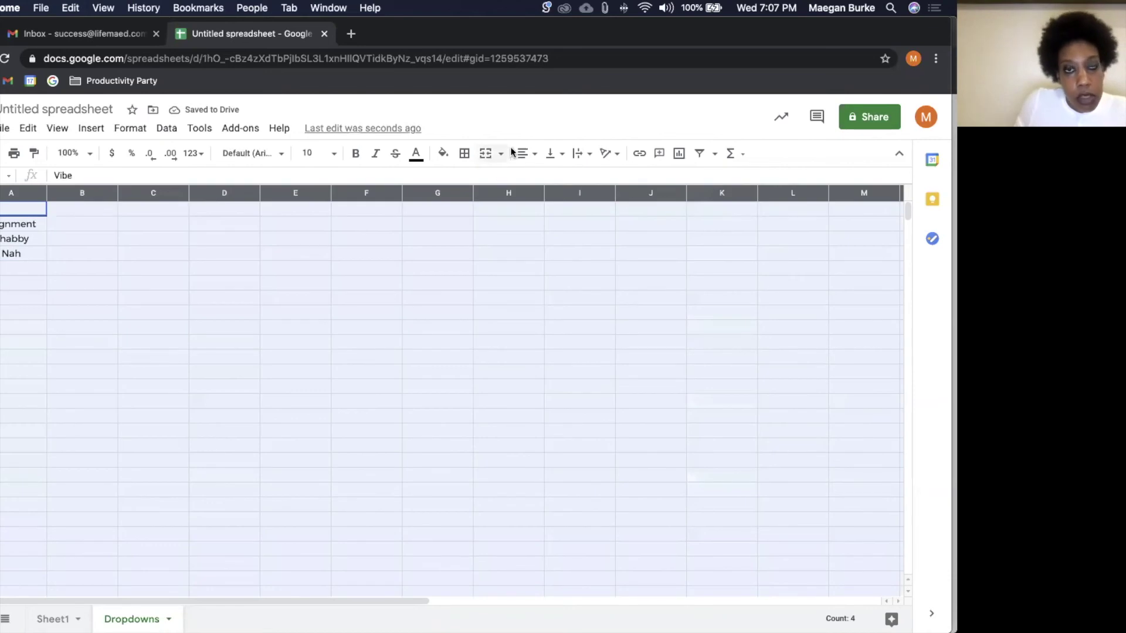
{"action": "left_click", "coordinate": [521, 153]}
{"action": "left_click", "coordinate": [542, 176]}
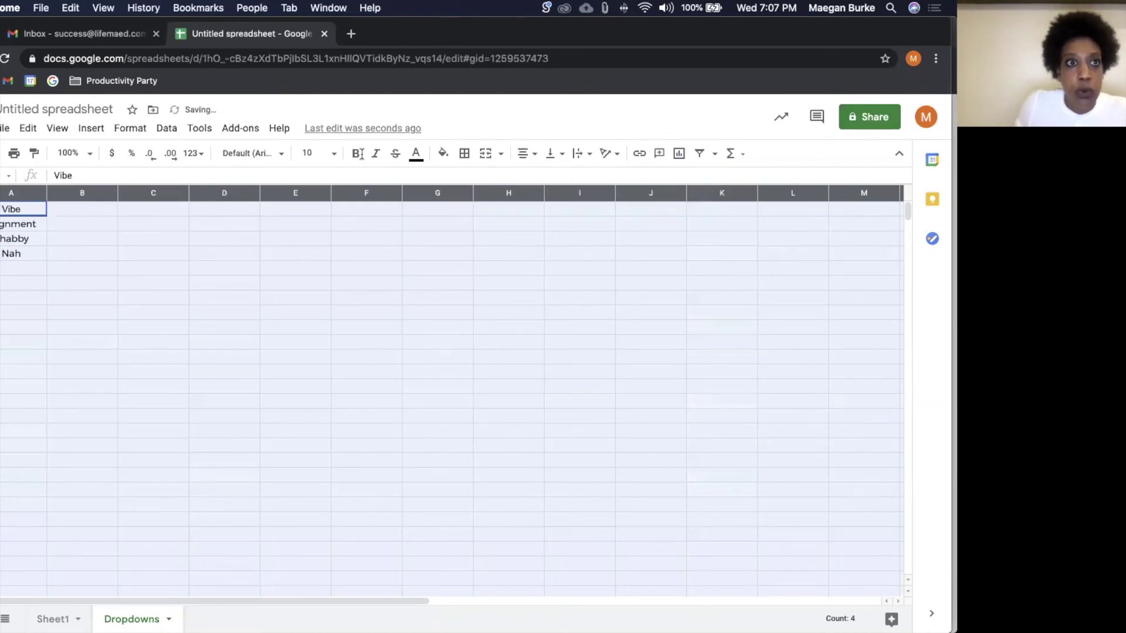
{"action": "left_click", "coordinate": [278, 154]}
{"action": "left_click", "coordinate": [290, 292]}
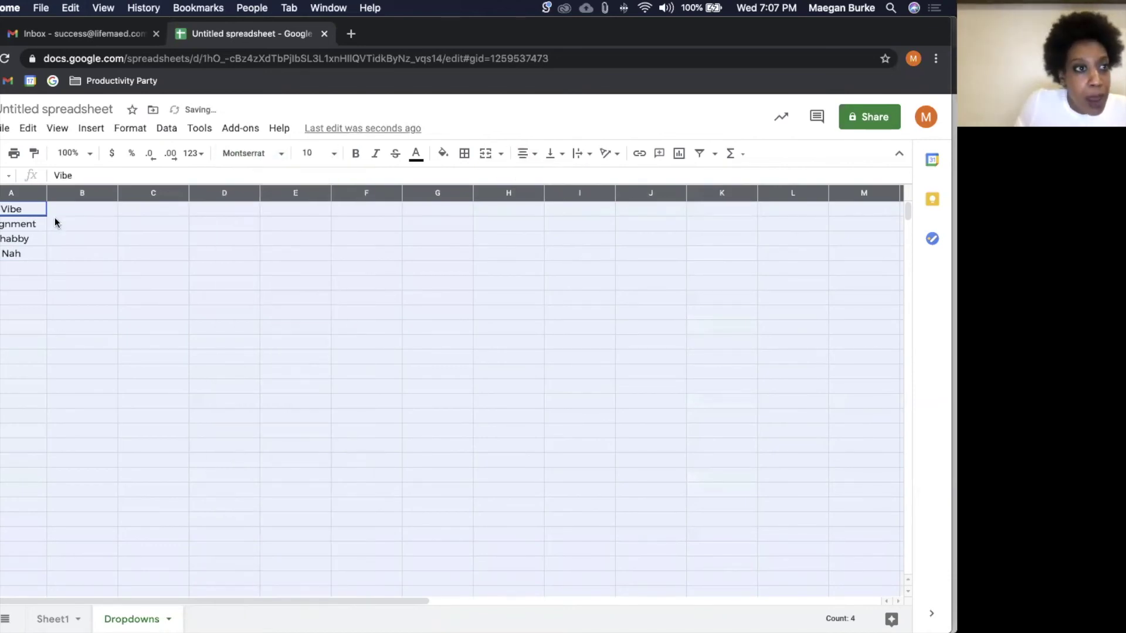
Step: Give header cells A1:C1 a light fill and a bottom border
{"action": "left_click", "coordinate": [40, 215]}
{"action": "left_click", "coordinate": [181, 216], "text": "shift"}
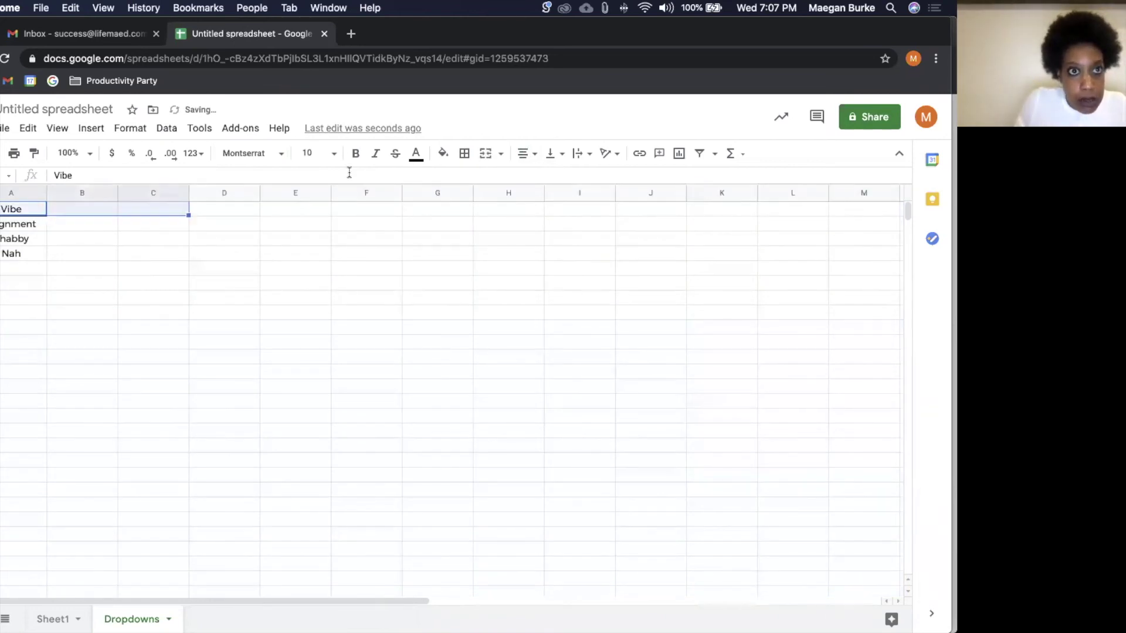
{"action": "left_click", "coordinate": [438, 157]}
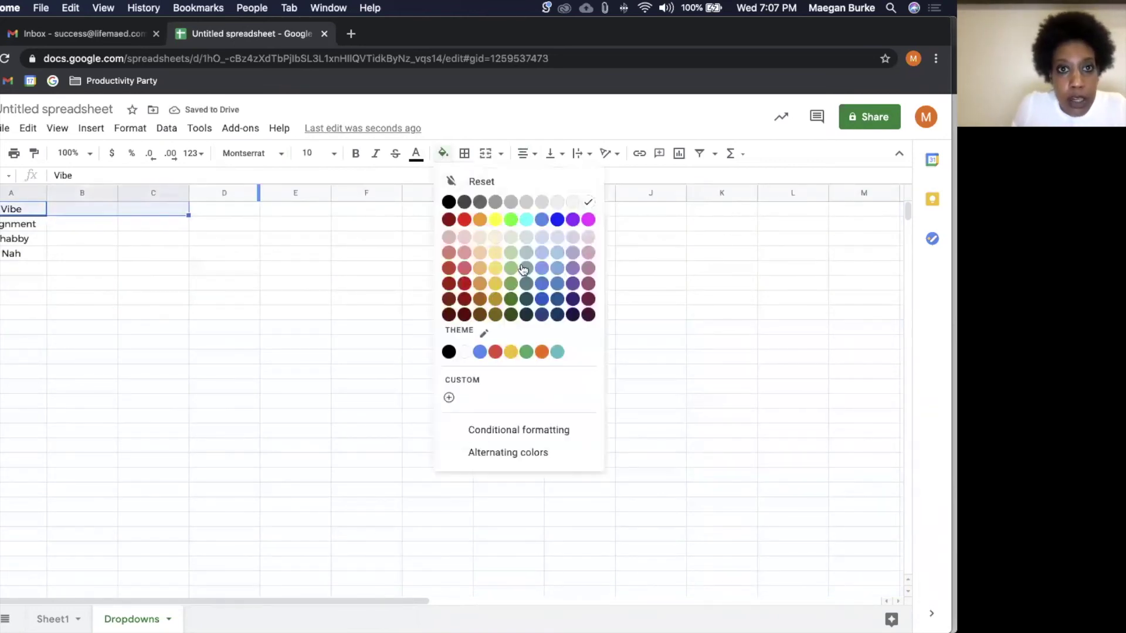
{"action": "left_click", "coordinate": [576, 200]}
{"action": "left_click", "coordinate": [465, 153]}
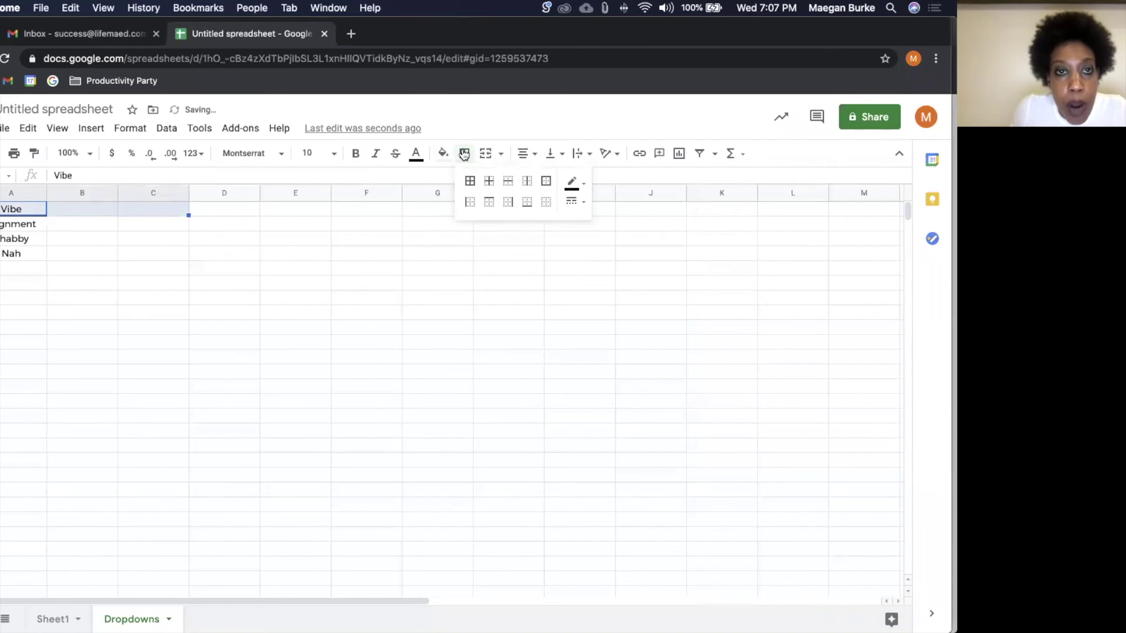
{"action": "left_click", "coordinate": [525, 207]}
{"action": "left_click", "coordinate": [319, 256]}
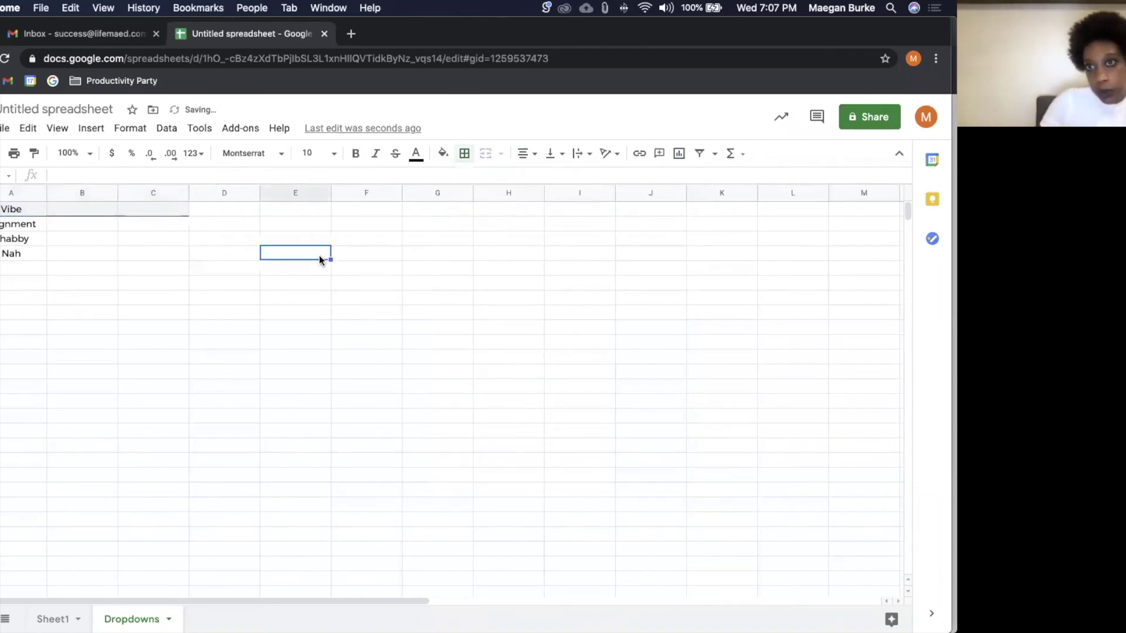
Step: Start data validation on Sheet1 G2:G1000, sourcing the list from Dropdowns!A2:A15
{"action": "left_click", "coordinate": [57, 617]}
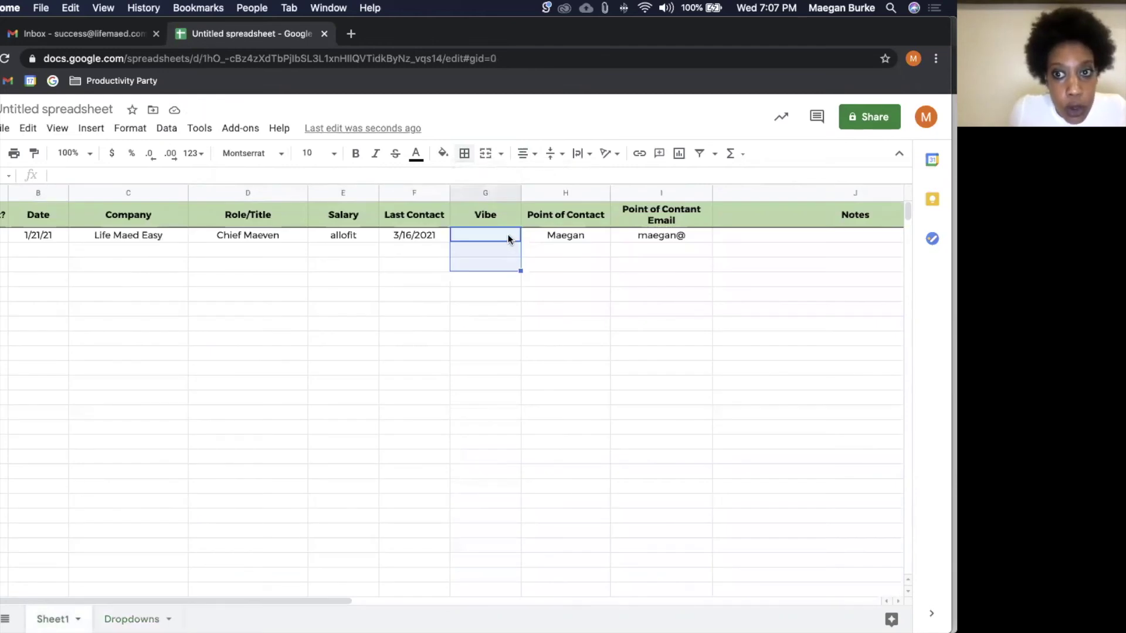
{"action": "left_click", "coordinate": [508, 234]}
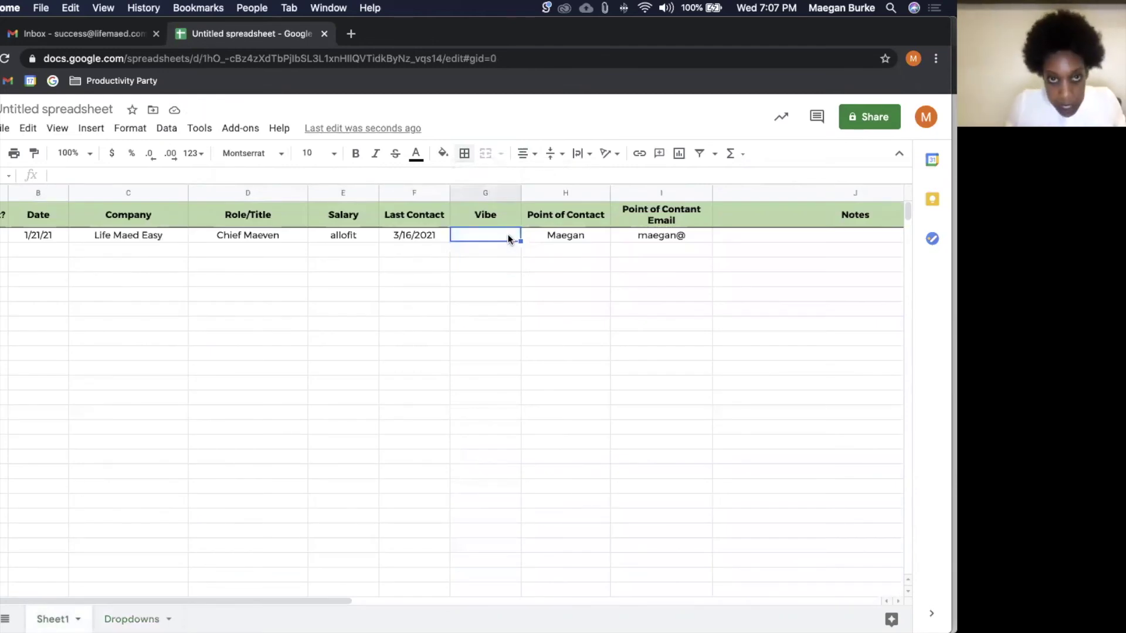
{"action": "key", "text": "super+shift+Down"}
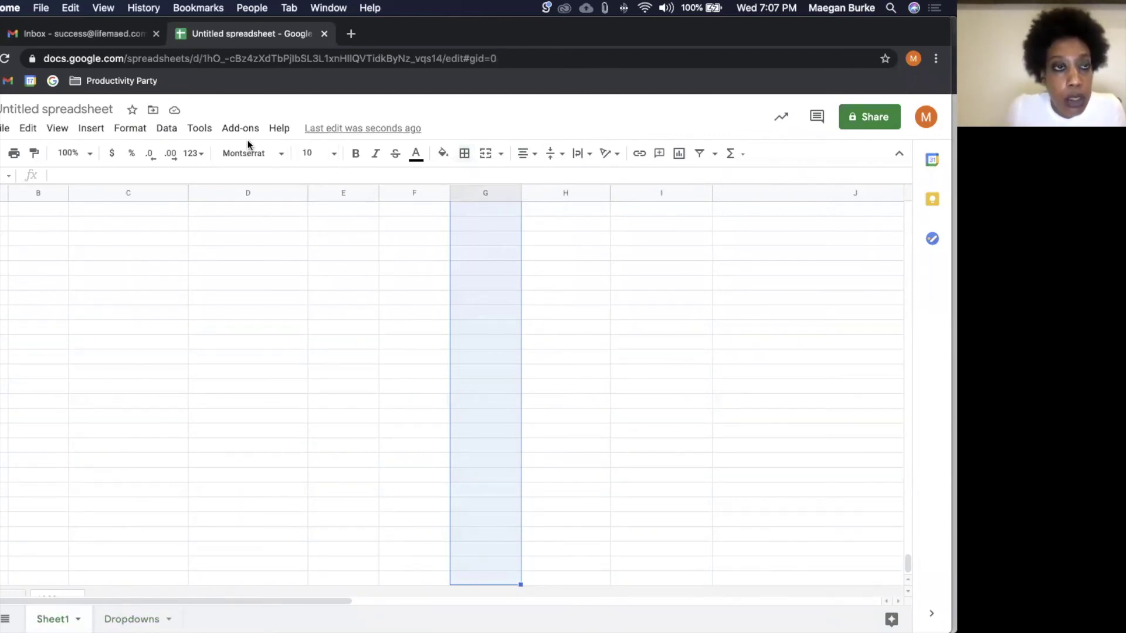
{"action": "left_click", "coordinate": [174, 137]}
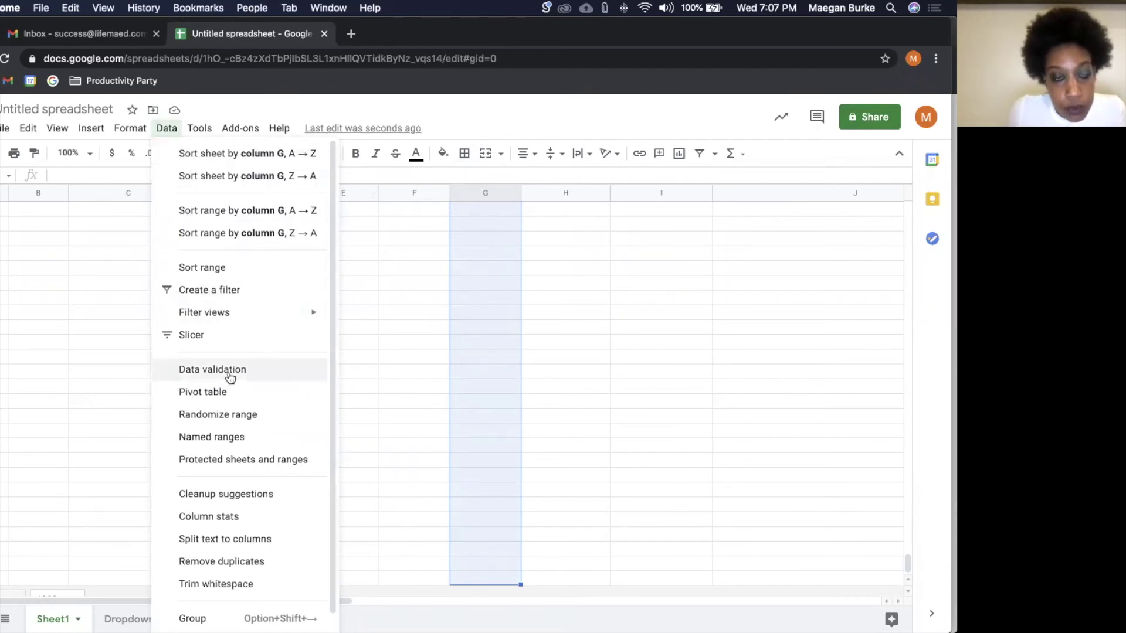
{"action": "left_click", "coordinate": [229, 377]}
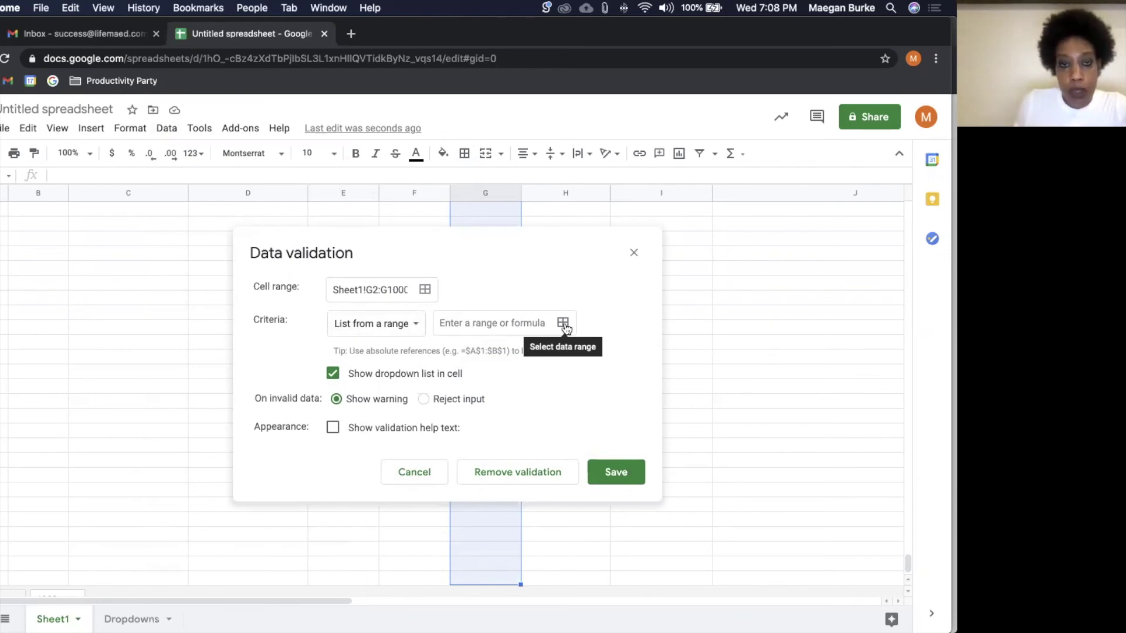
{"action": "left_click", "coordinate": [565, 325]}
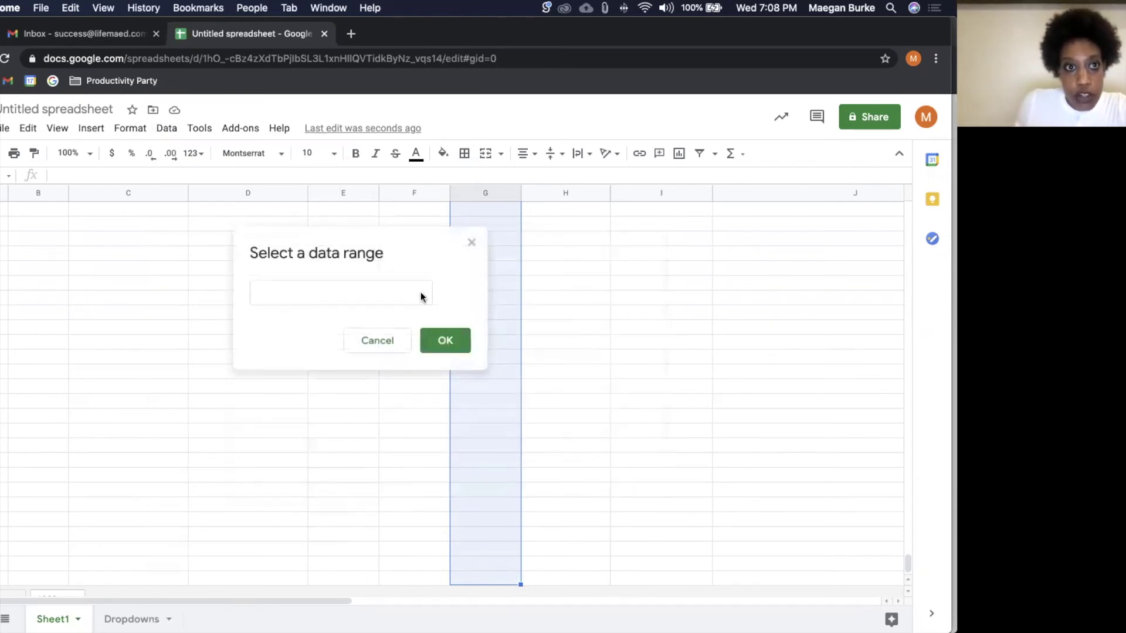
{"action": "left_click", "coordinate": [143, 616]}
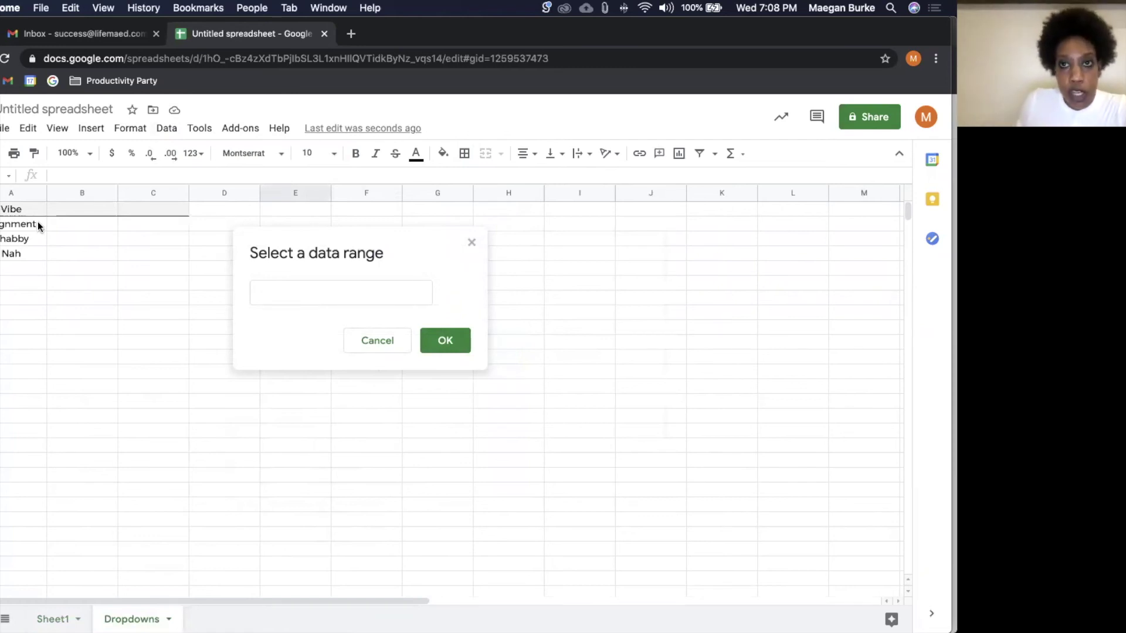
{"action": "left_click", "coordinate": [38, 223]}
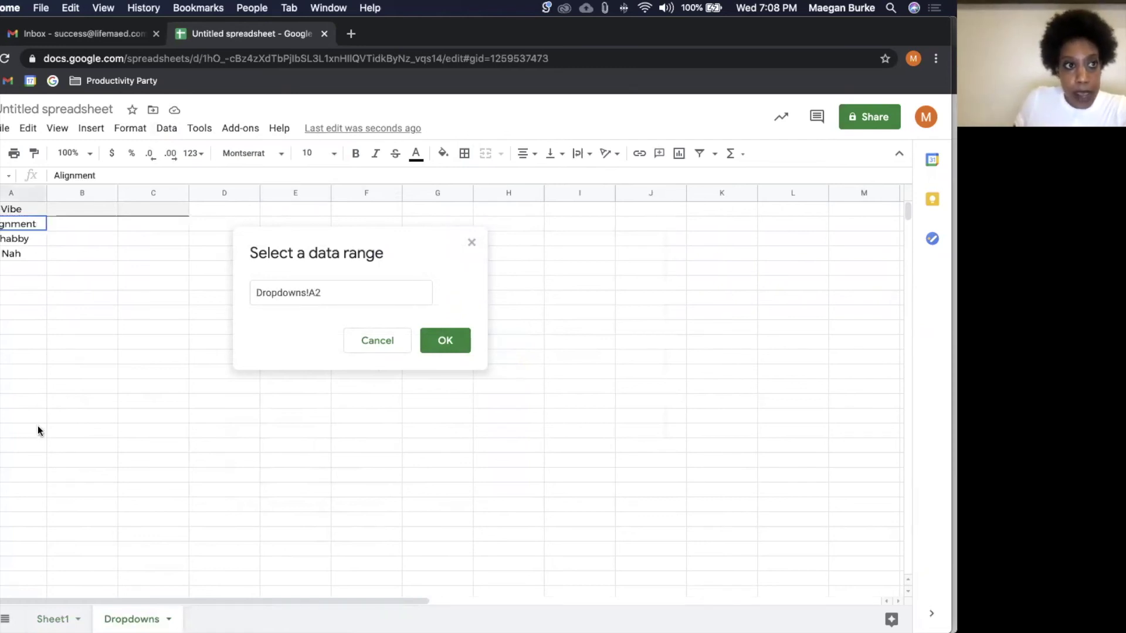
{"action": "left_click_drag", "start_coordinate": [37, 427], "coordinate": [38, 423]}
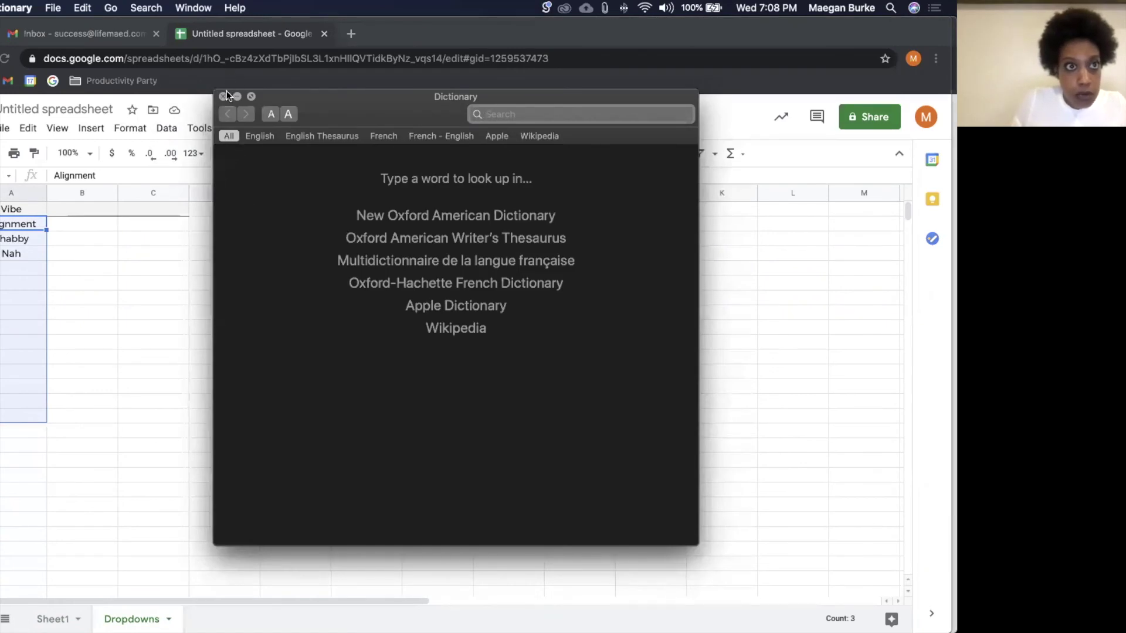
Step: Extend the list source to Dropdowns!A2:A100 and save the rule for G2:G1000
{"action": "left_click", "coordinate": [224, 96]}
{"action": "left_click", "coordinate": [363, 291]}
{"action": "key", "text": "BackSpace"}
{"action": "key", "text": "BackSpace"}
{"action": "type", "text": "100"}
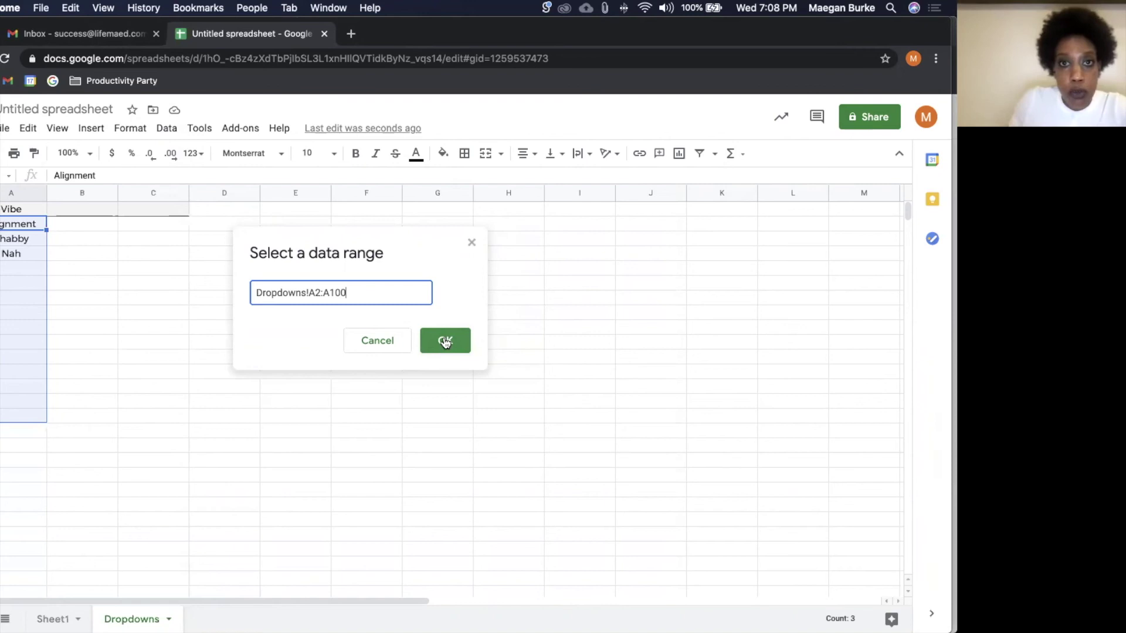
{"action": "left_click", "coordinate": [443, 341]}
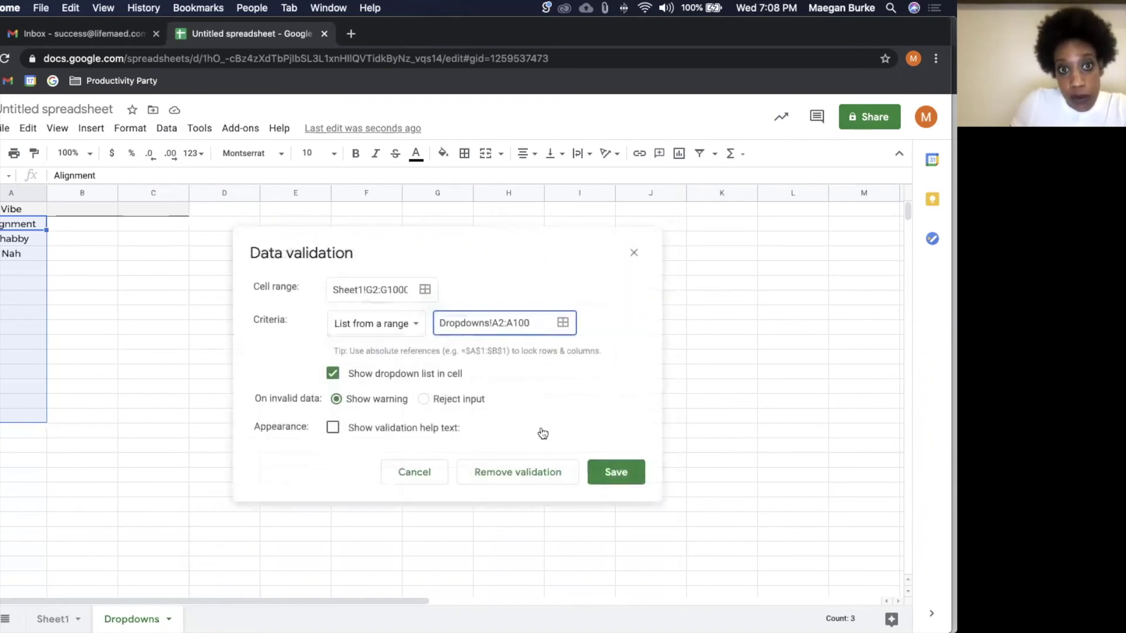
{"action": "left_click", "coordinate": [613, 474]}
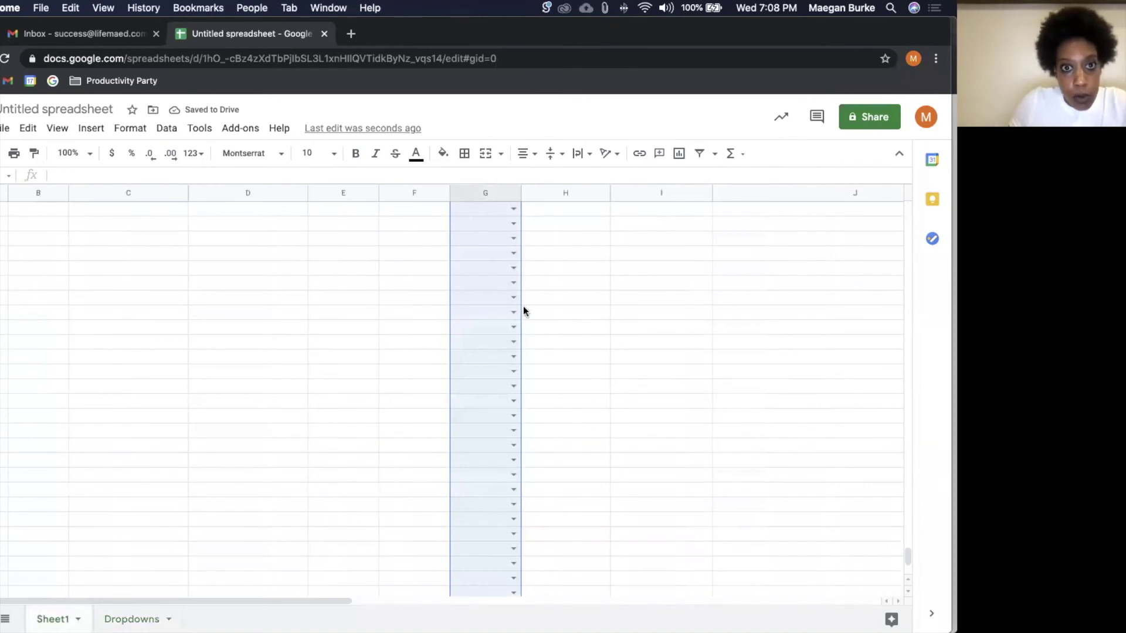
Step: Set the first application's Vibe to Shabby from its dropdown
{"action": "left_click", "coordinate": [471, 312]}
{"action": "key", "text": "super+Up"}
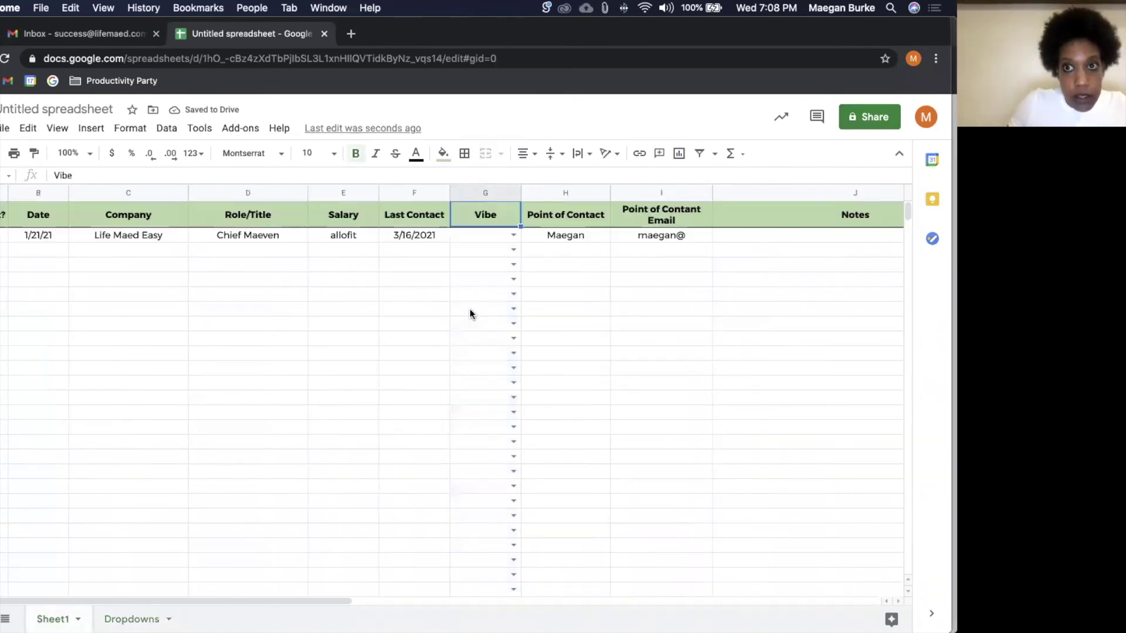
{"action": "left_click", "coordinate": [508, 237]}
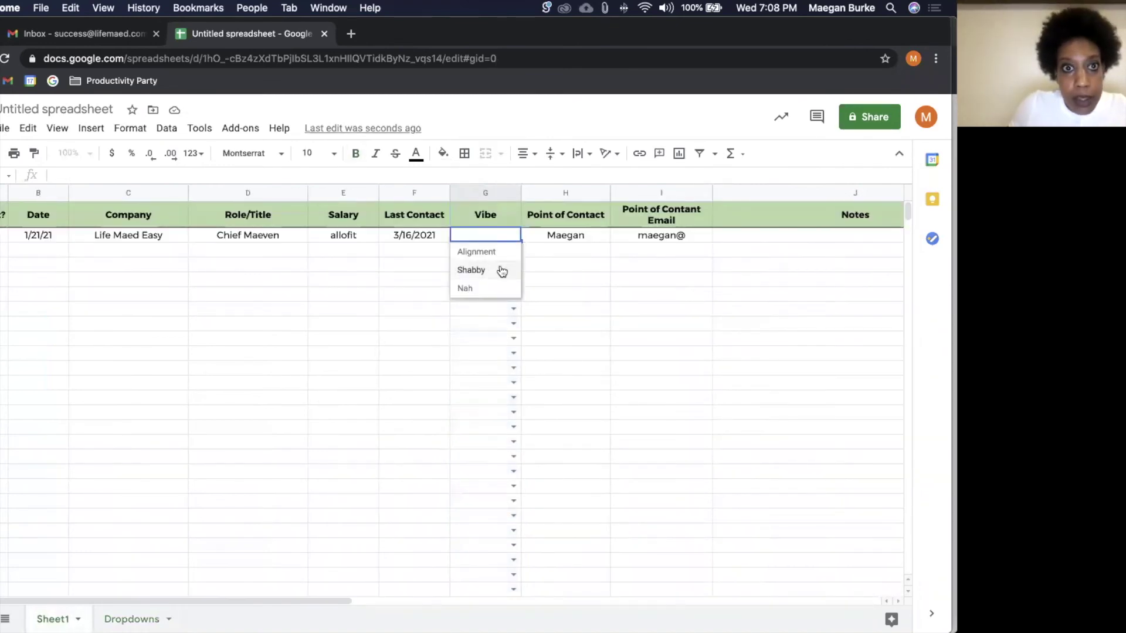
{"action": "left_click", "coordinate": [502, 270]}
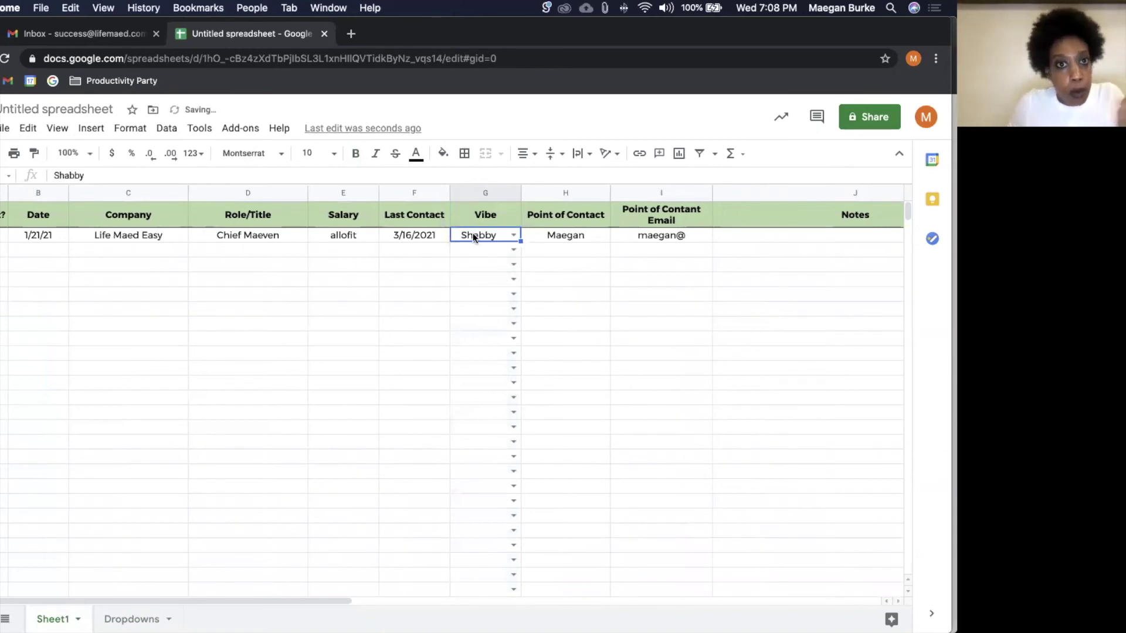
Step: Add Bombastic below Nah on Dropdowns and choose it as row 2's Vibe
{"action": "left_click", "coordinate": [131, 619]}
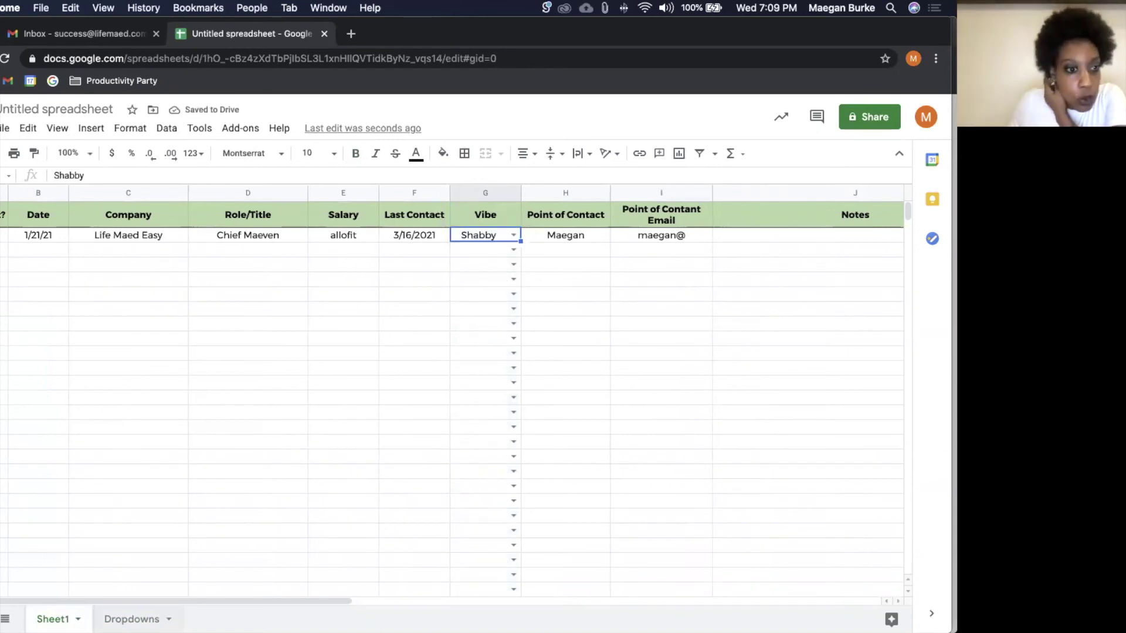
{"action": "left_click", "coordinate": [32, 266]}
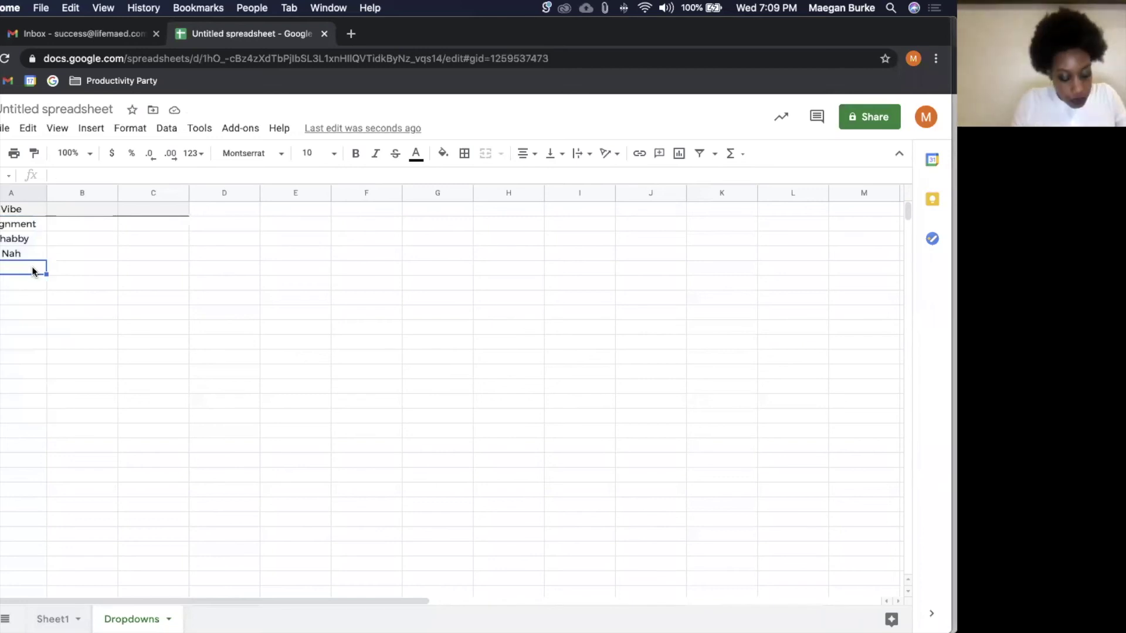
{"action": "type", "text": "Bombastic"}
{"action": "key", "text": "Return"}
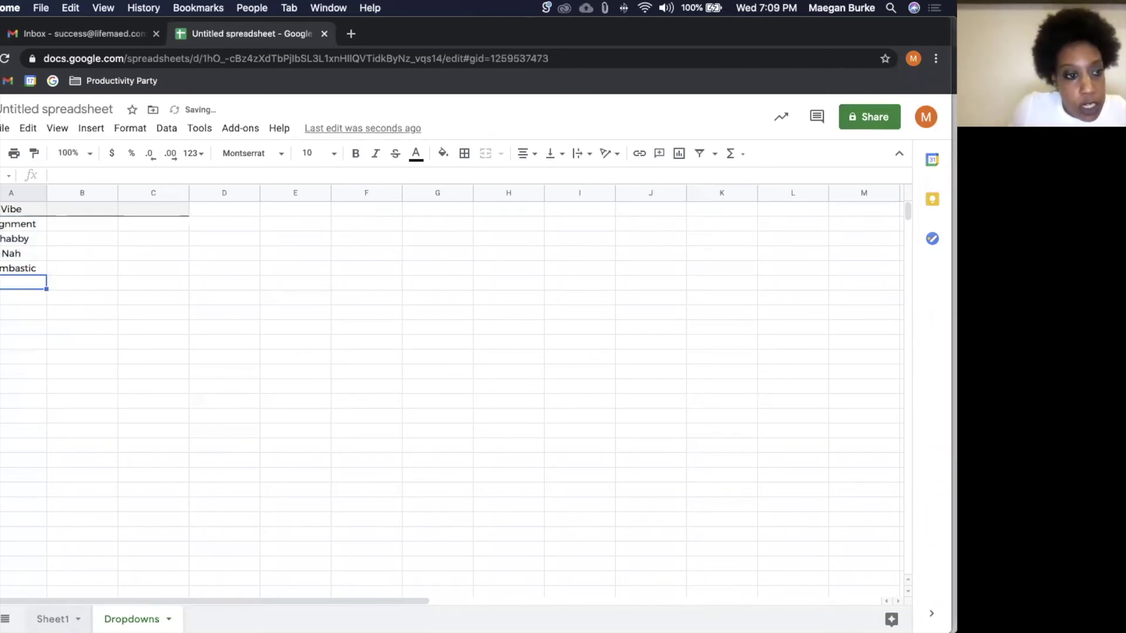
{"action": "left_click", "coordinate": [58, 617]}
{"action": "left_click", "coordinate": [513, 235]}
{"action": "left_click", "coordinate": [498, 306]}
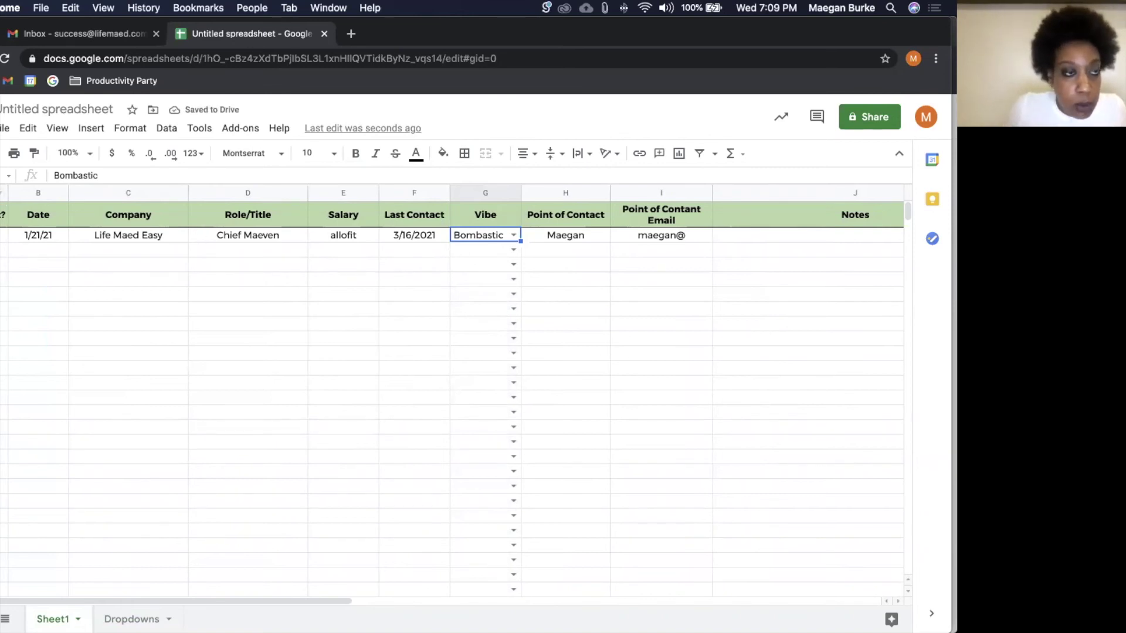
Step: Copy the first application row into rows 3, 4 and 5, adjusting the Sent? checkboxes
{"action": "left_click", "coordinate": [1, 235]}
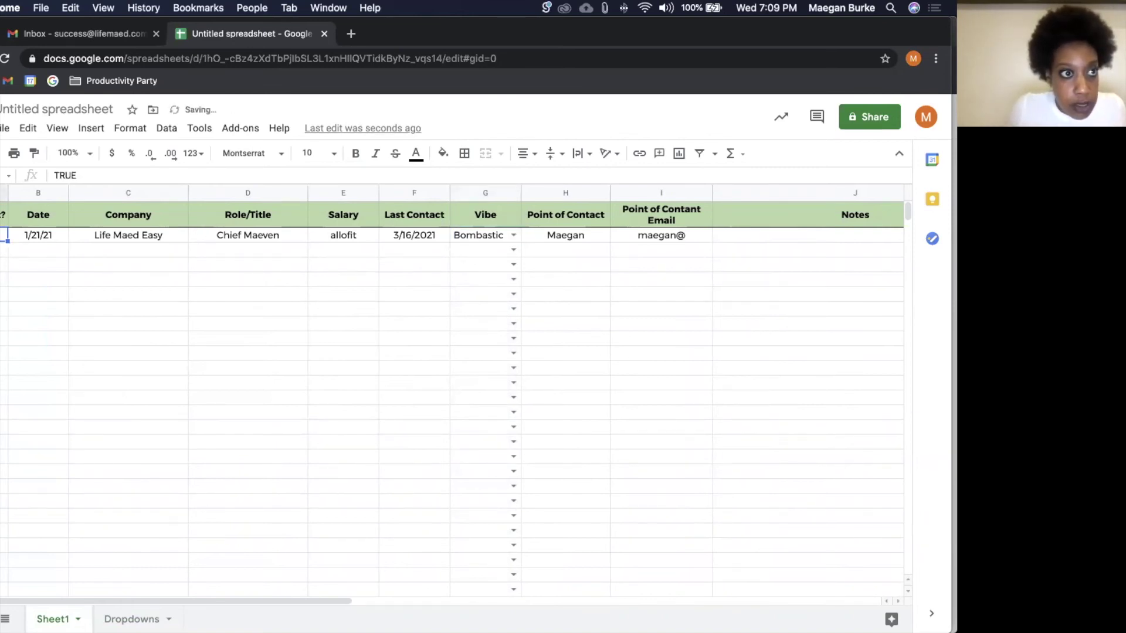
{"action": "left_click", "coordinate": [0, 235]}
{"action": "key", "text": "super+c"}
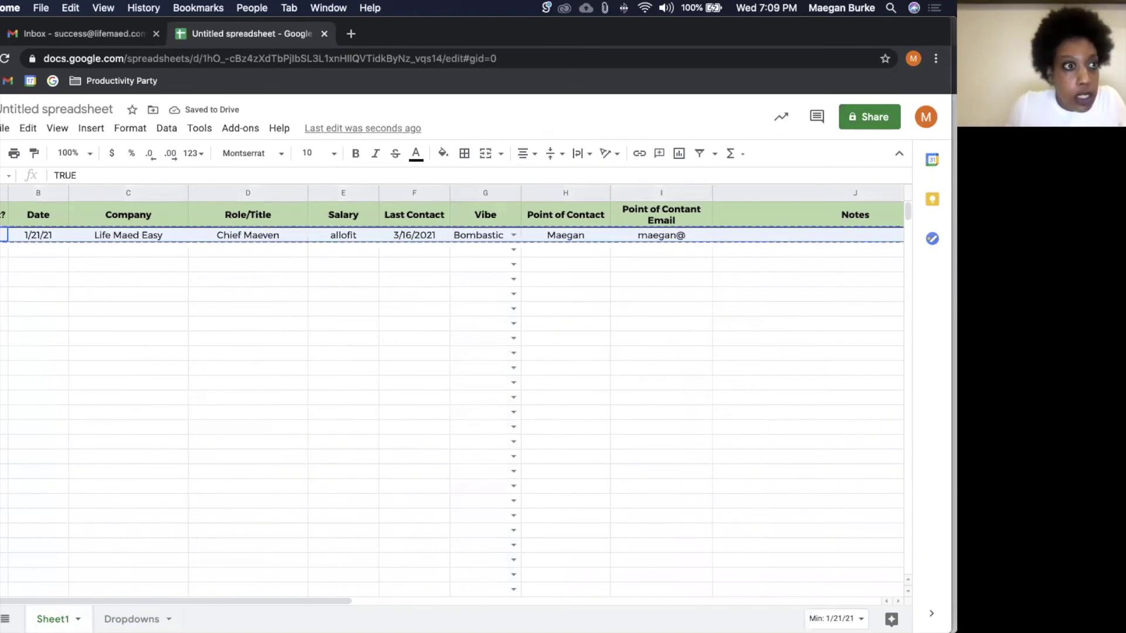
{"action": "left_click", "coordinate": [0, 249]}
{"action": "key", "text": "super+v"}
{"action": "left_click", "coordinate": [0, 264]}
{"action": "key", "text": "super+v"}
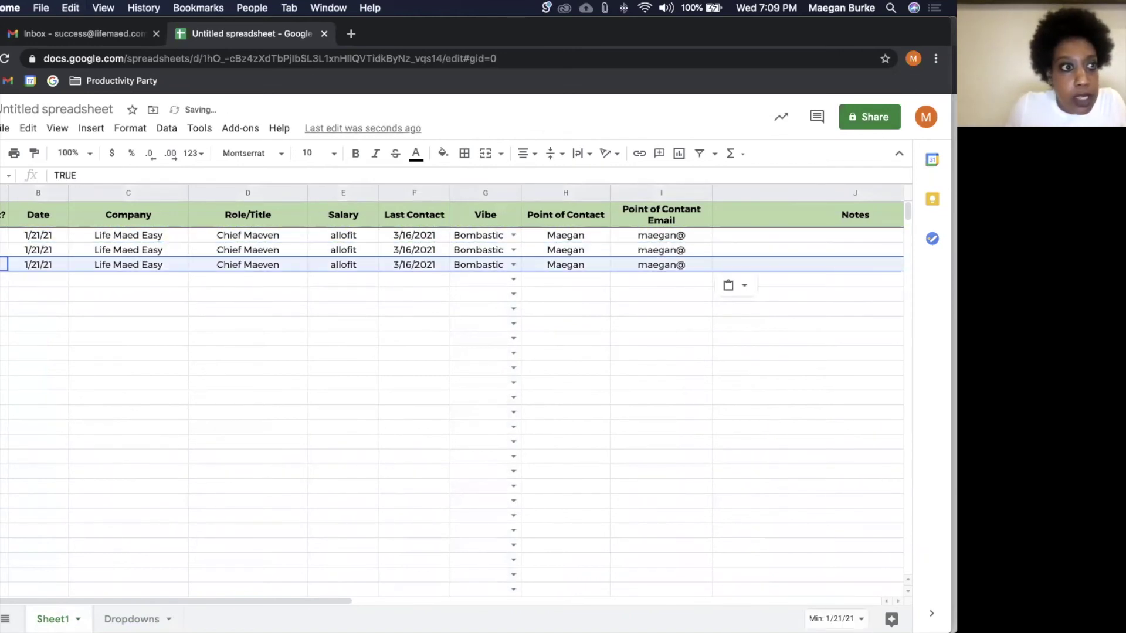
{"action": "left_click", "coordinate": [0, 279]}
{"action": "key", "text": "super+v"}
{"action": "left_click", "coordinate": [0, 264]}
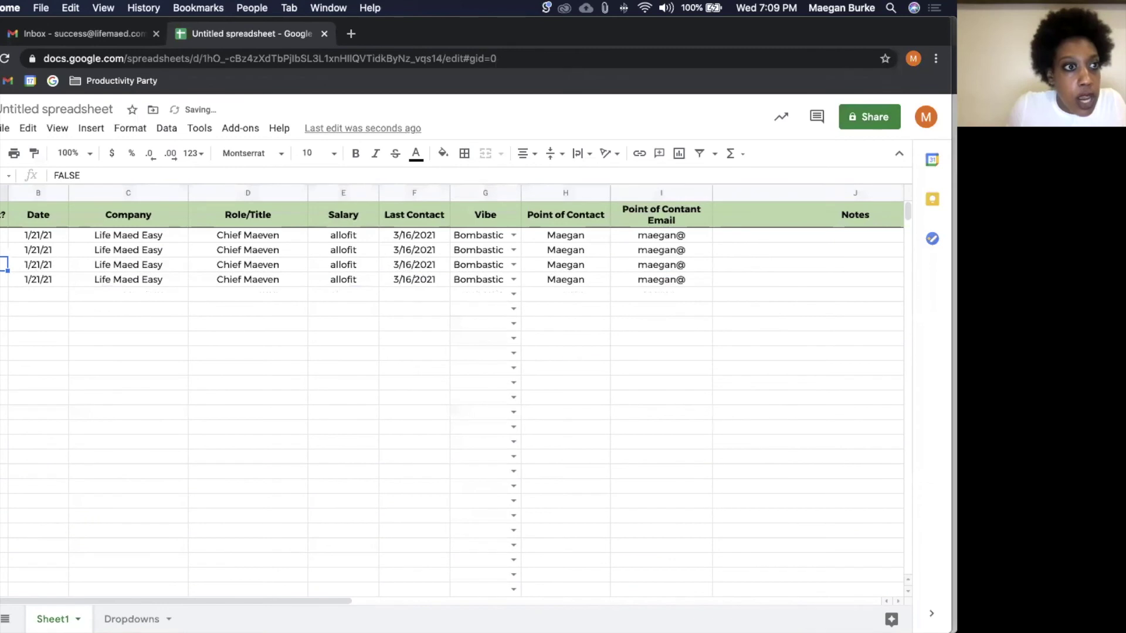
{"action": "left_click", "coordinate": [0, 235]}
Step: Rename the four companies A, B, Company and D
{"action": "left_click", "coordinate": [138, 238]}
{"action": "type", "text": "A"}
{"action": "key", "text": "Return"}
{"action": "type", "text": "B"}
{"action": "key", "text": "Return"}
{"action": "type", "text": "Company"}
{"action": "key", "text": "Return"}
{"action": "type", "text": "D"}
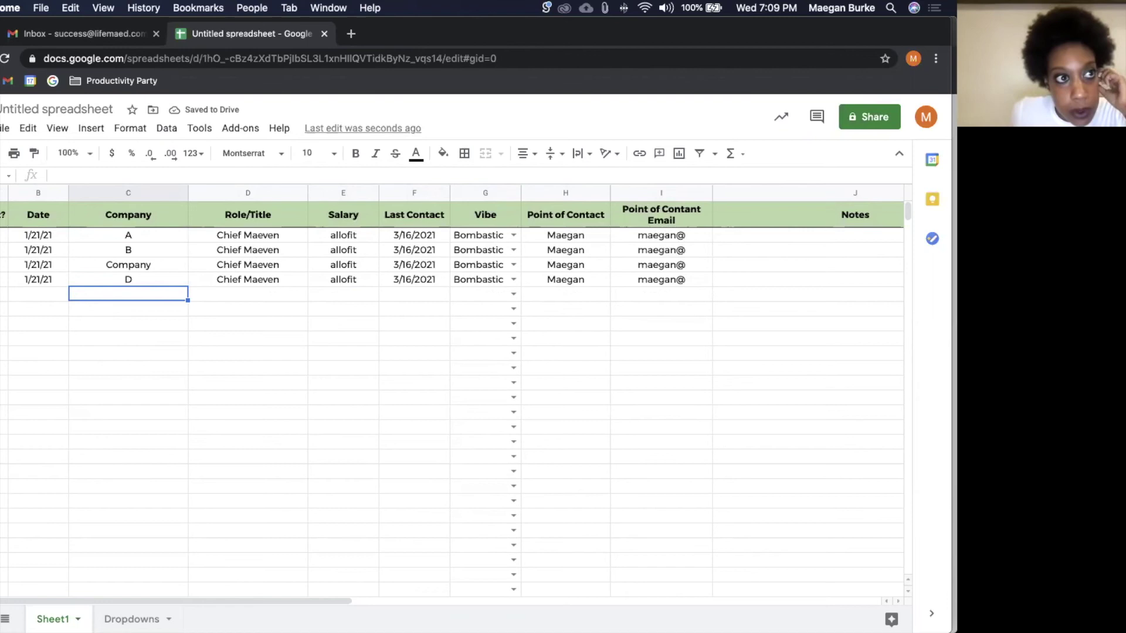
{"action": "key", "text": "super+a"}
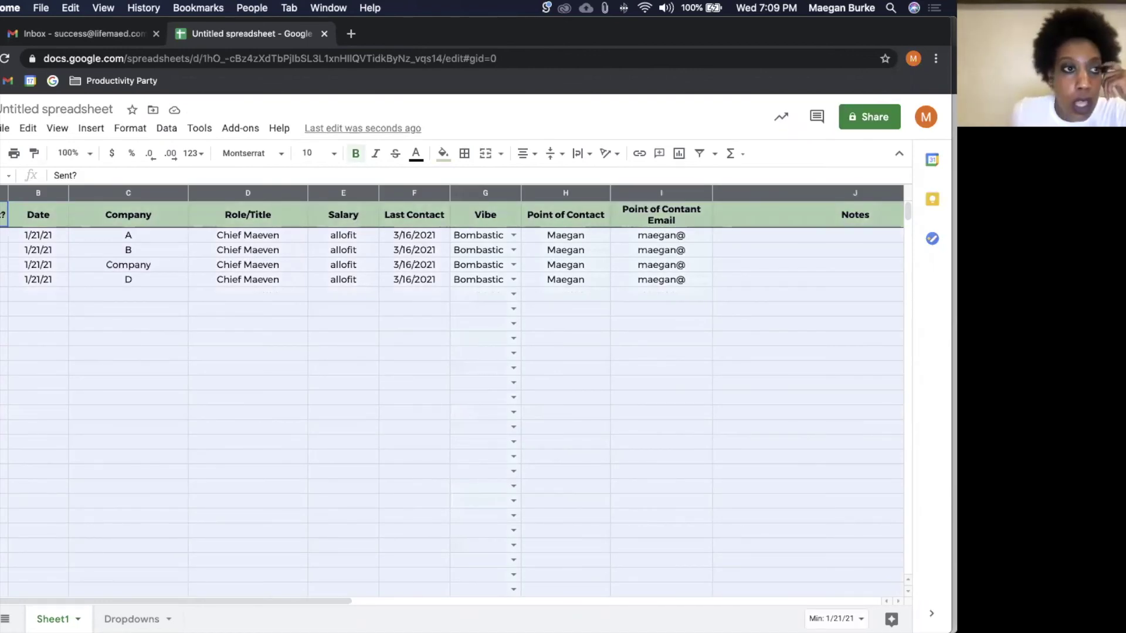
Step: Create filter view Filter 1 over A1:AA1000 and dismiss its tip
{"action": "left_click", "coordinate": [168, 128]}
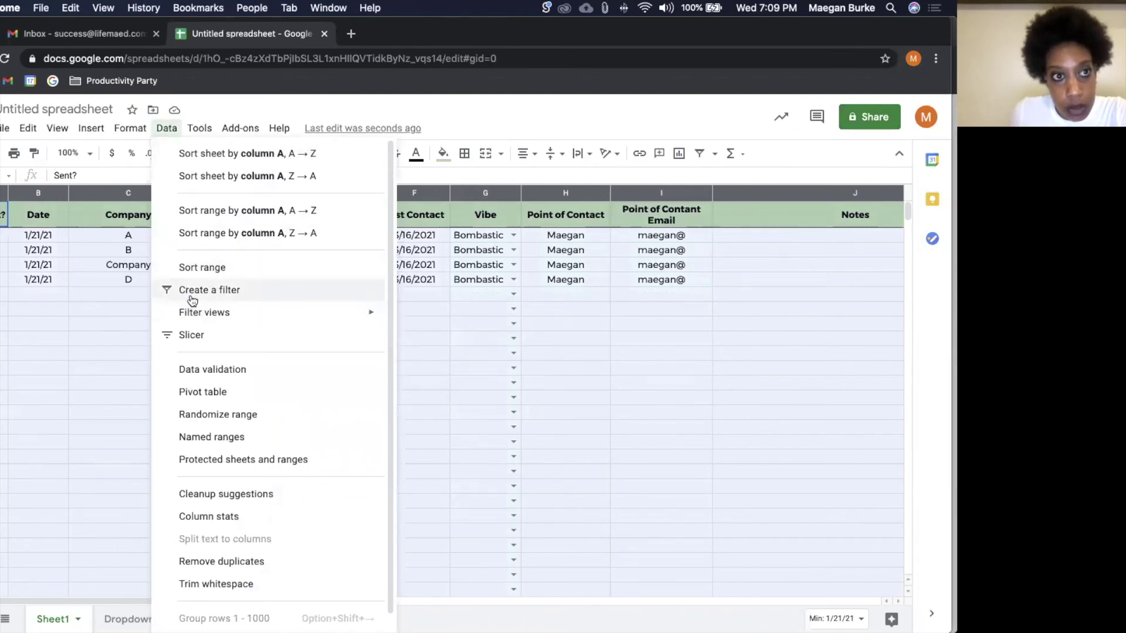
{"action": "left_click", "coordinate": [720, 130]}
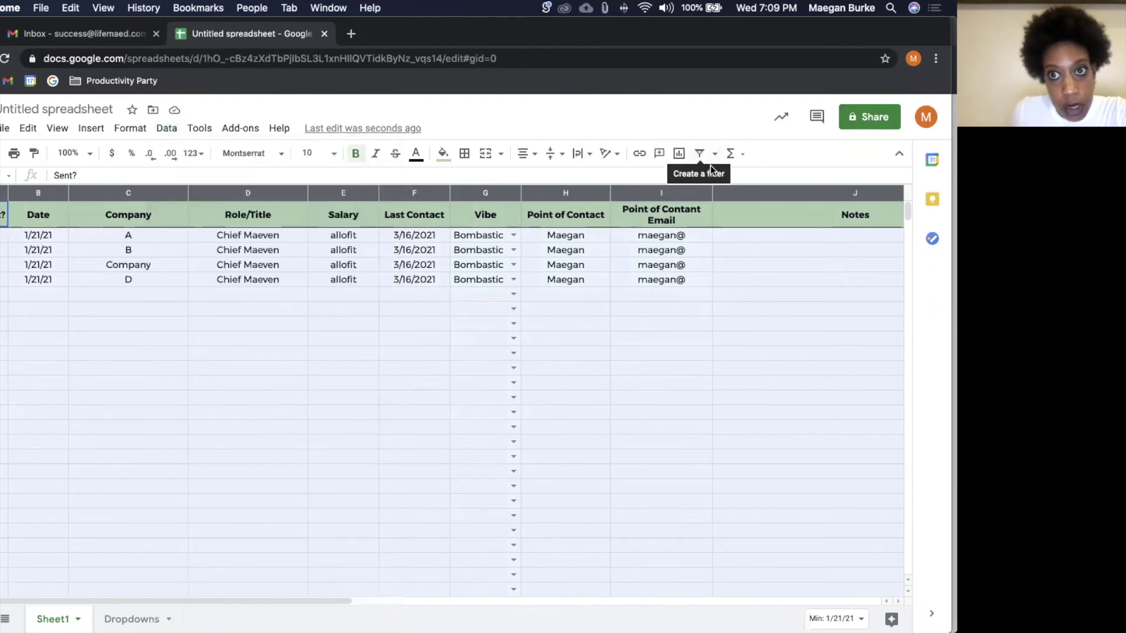
{"action": "left_click", "coordinate": [715, 154]}
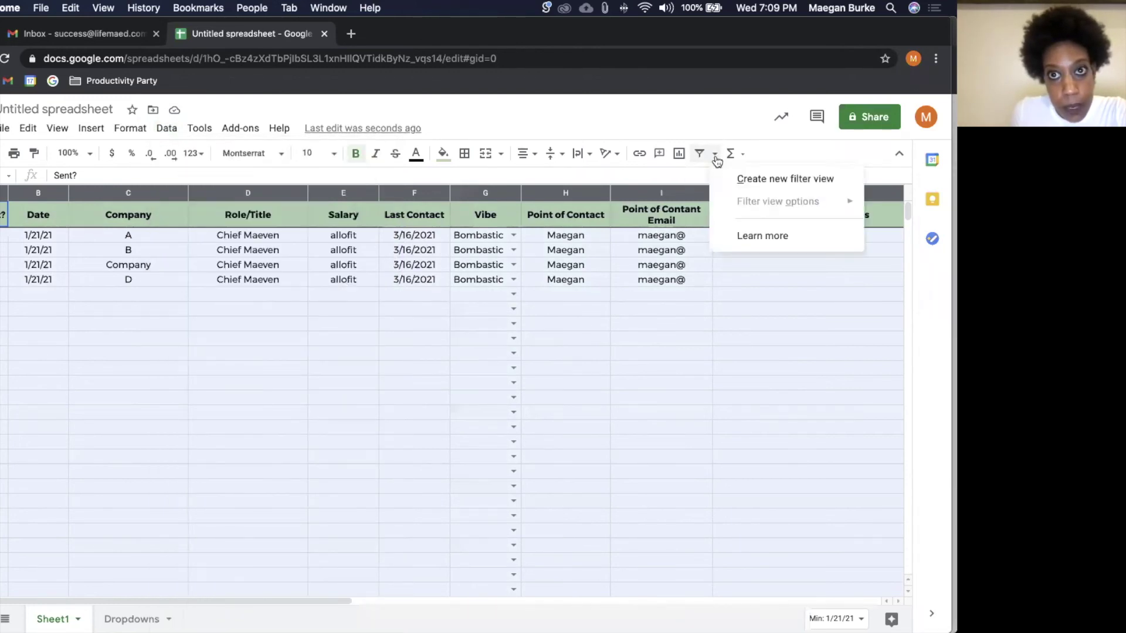
{"action": "left_click", "coordinate": [728, 187]}
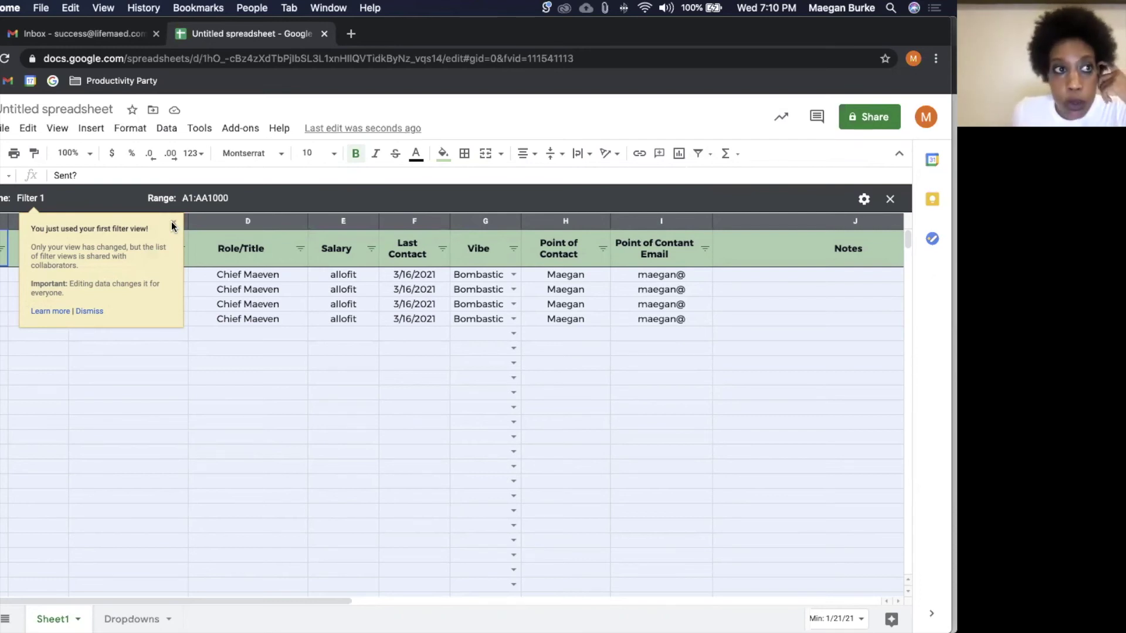
{"action": "left_click", "coordinate": [172, 223]}
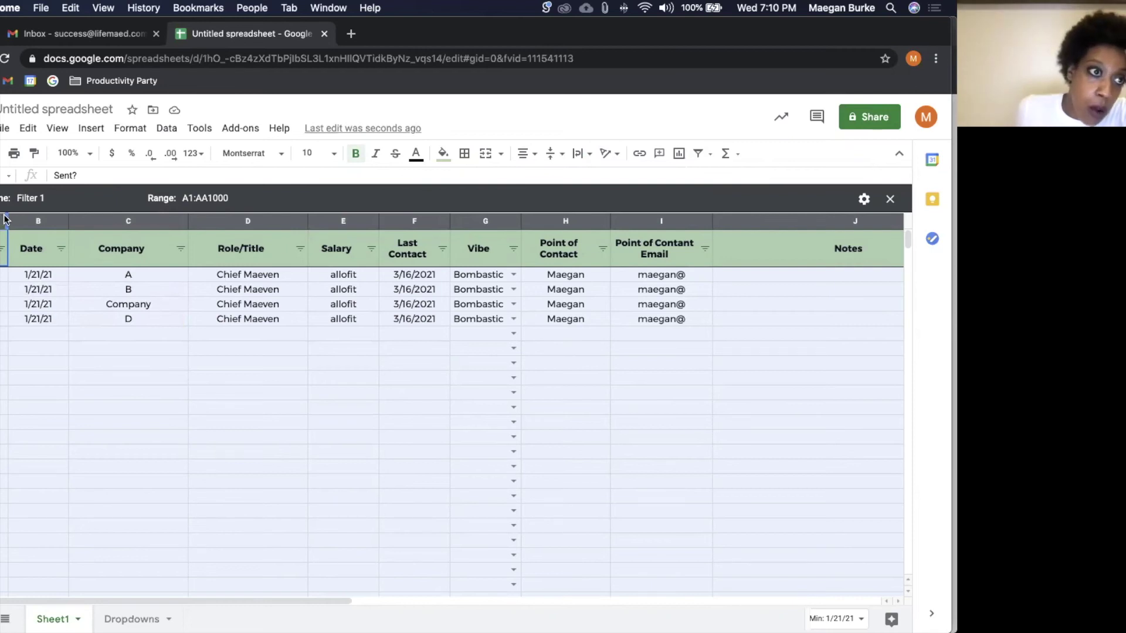
Step: Filter the Sent? column to exclude FALSE, leaving only applications B and D
{"action": "left_click", "coordinate": [3, 249]}
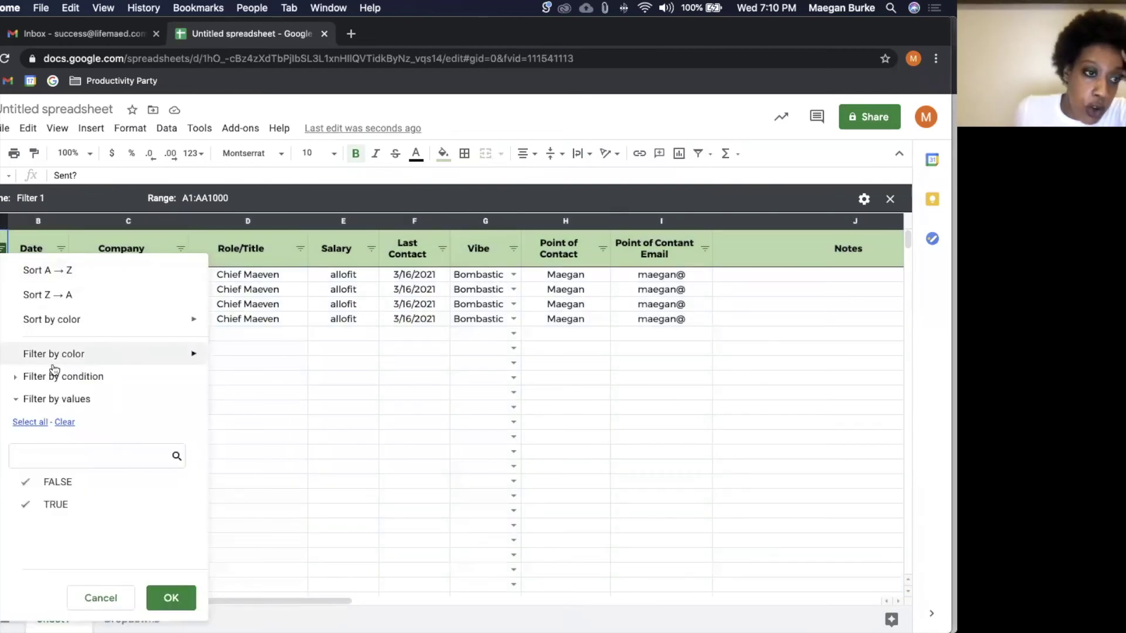
{"action": "left_click", "coordinate": [55, 489]}
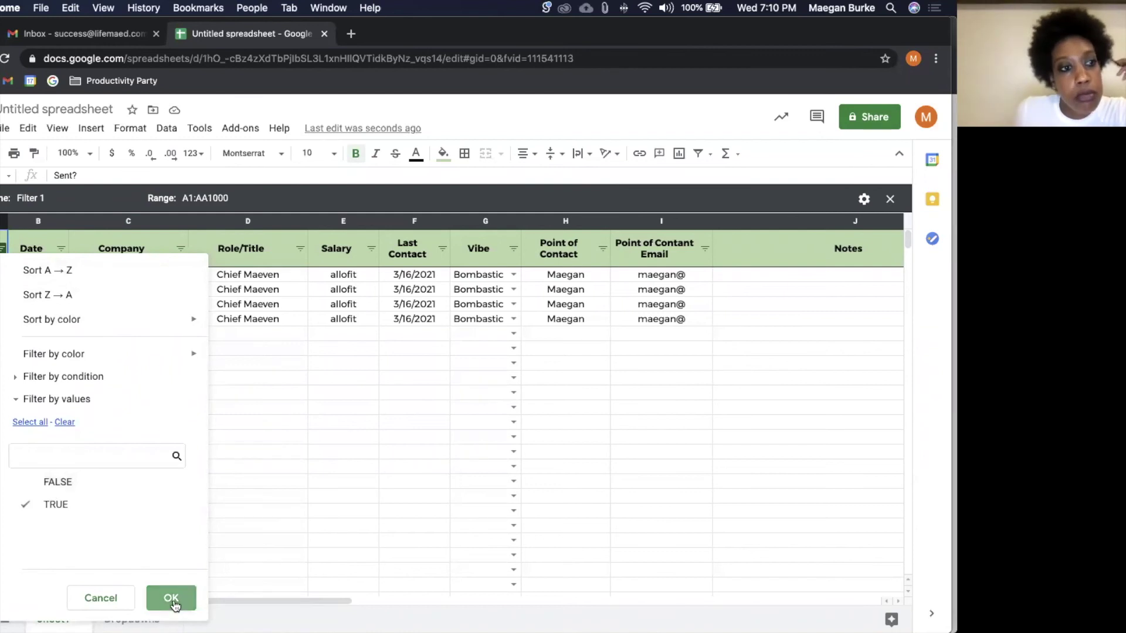
{"action": "left_click", "coordinate": [171, 599]}
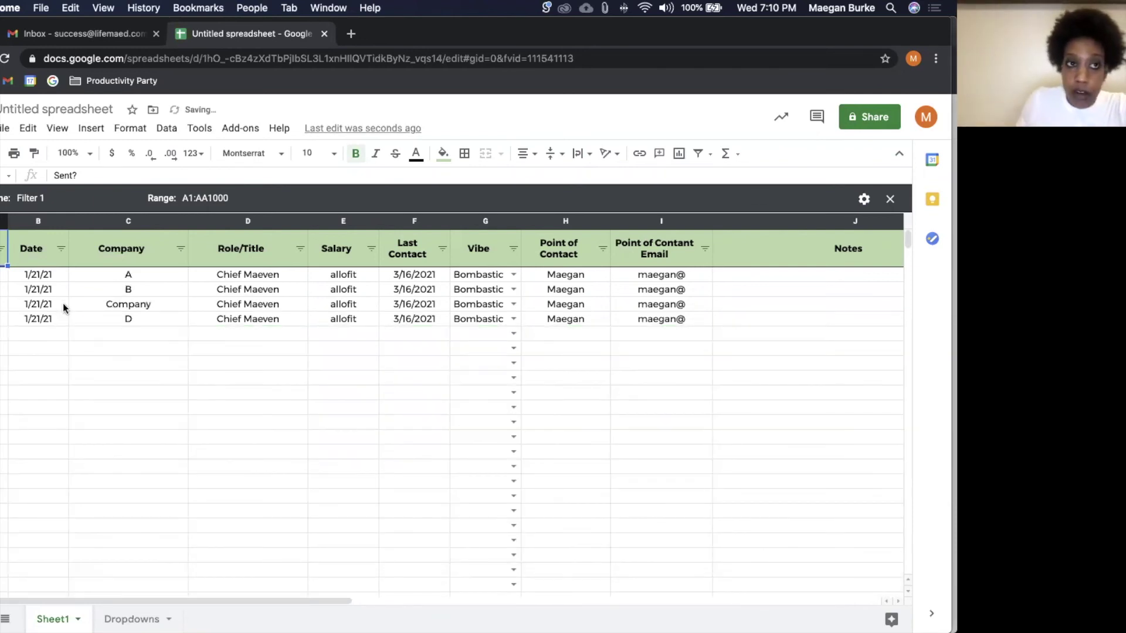
{"action": "left_click", "coordinate": [62, 304]}
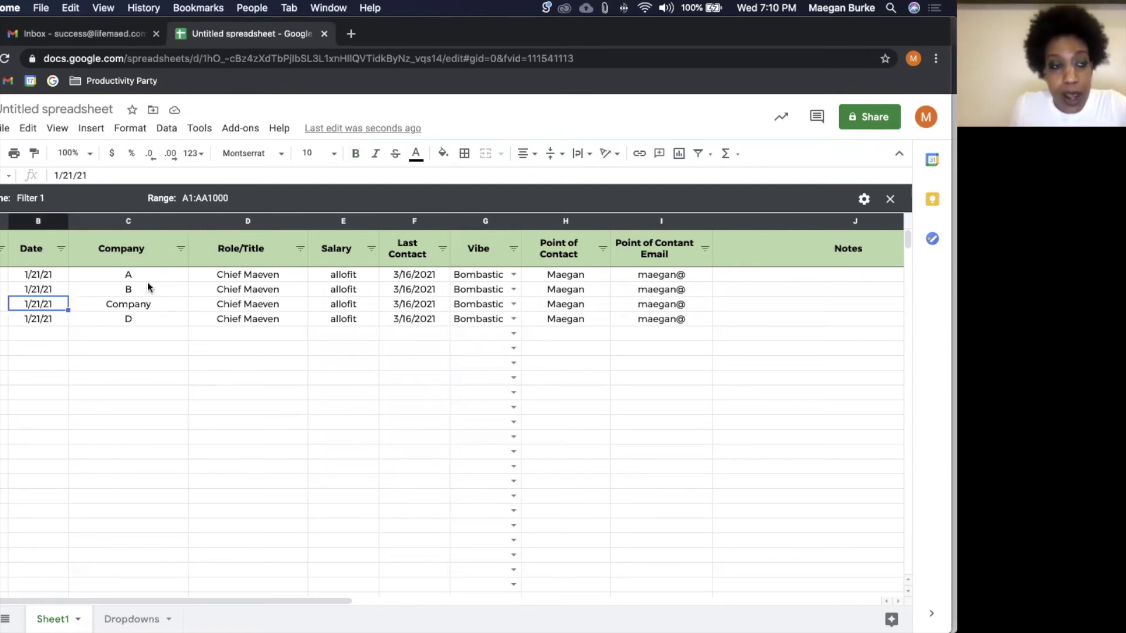
Step: Insert an empty column left of Date and rename the Date header to 'Application Date'
{"action": "right_click", "coordinate": [37, 223]}
{"action": "left_click", "coordinate": [108, 257]}
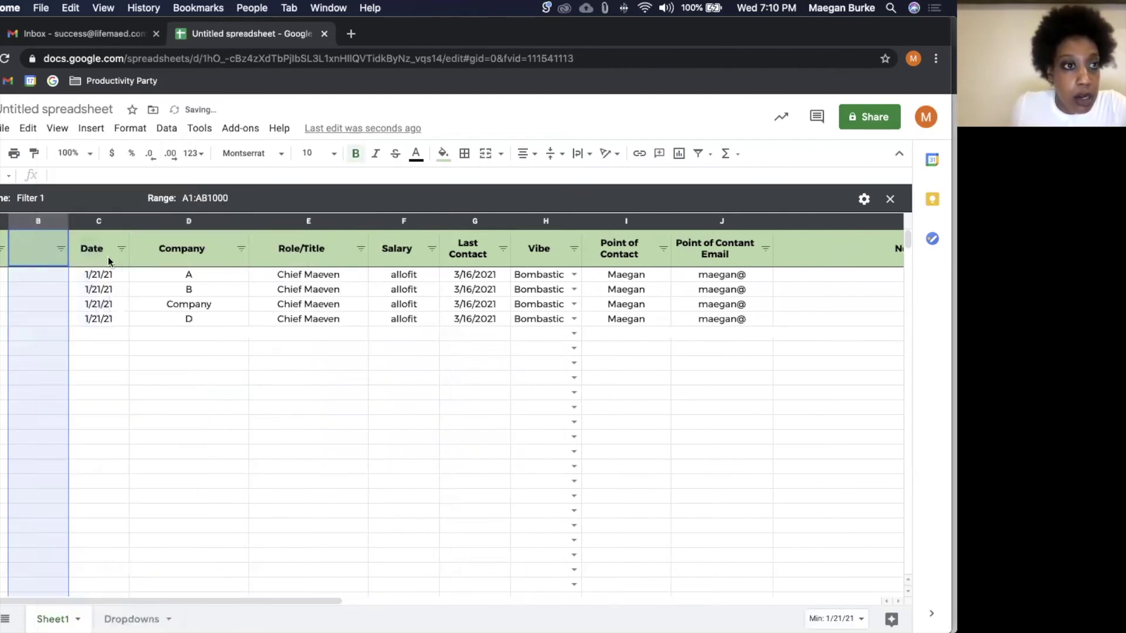
{"action": "left_click", "coordinate": [108, 260]}
{"action": "left_click", "coordinate": [91, 171]}
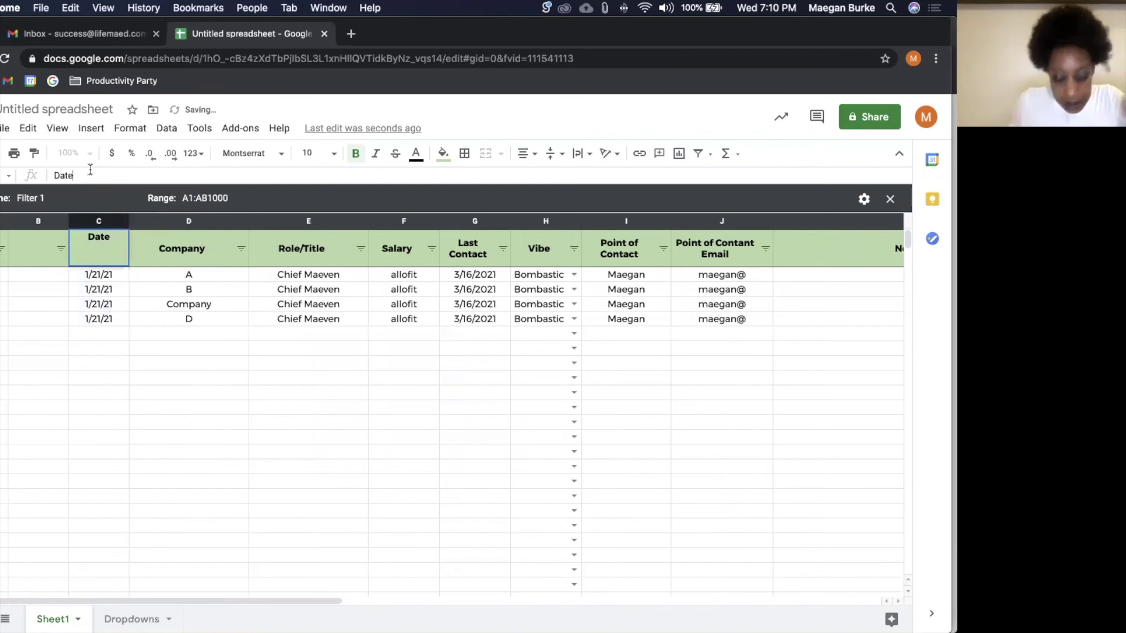
{"action": "left_click", "coordinate": [54, 175]}
{"action": "type", "text": "A"}
{"action": "type", "text": "pplication"}
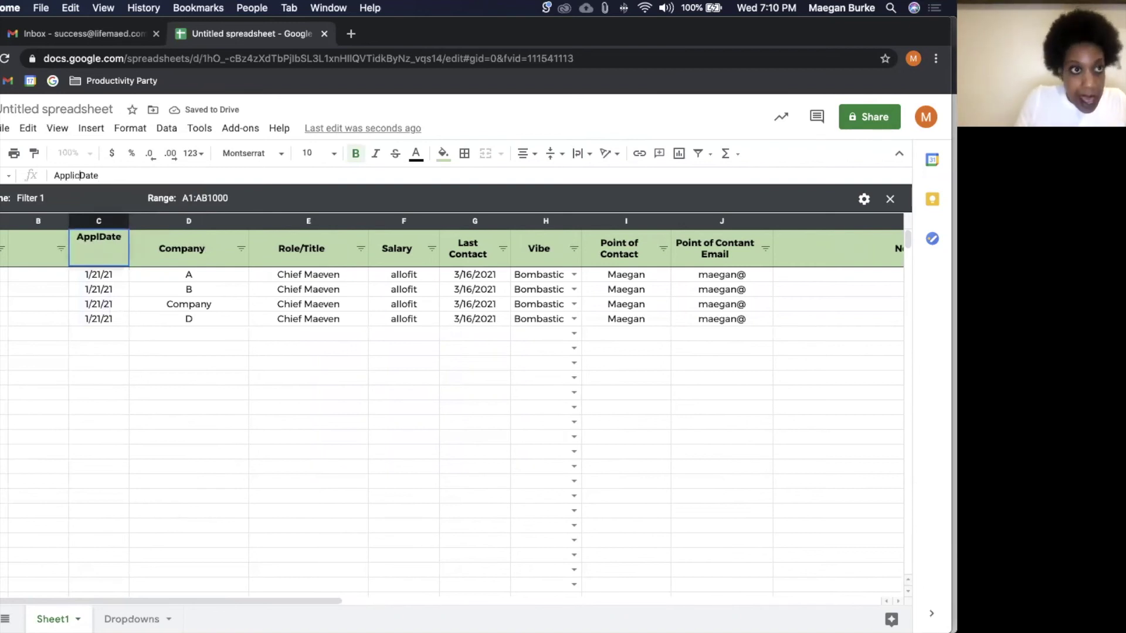
Step: Name the new empty column's header 'Next FLU'
{"action": "left_click", "coordinate": [38, 248]}
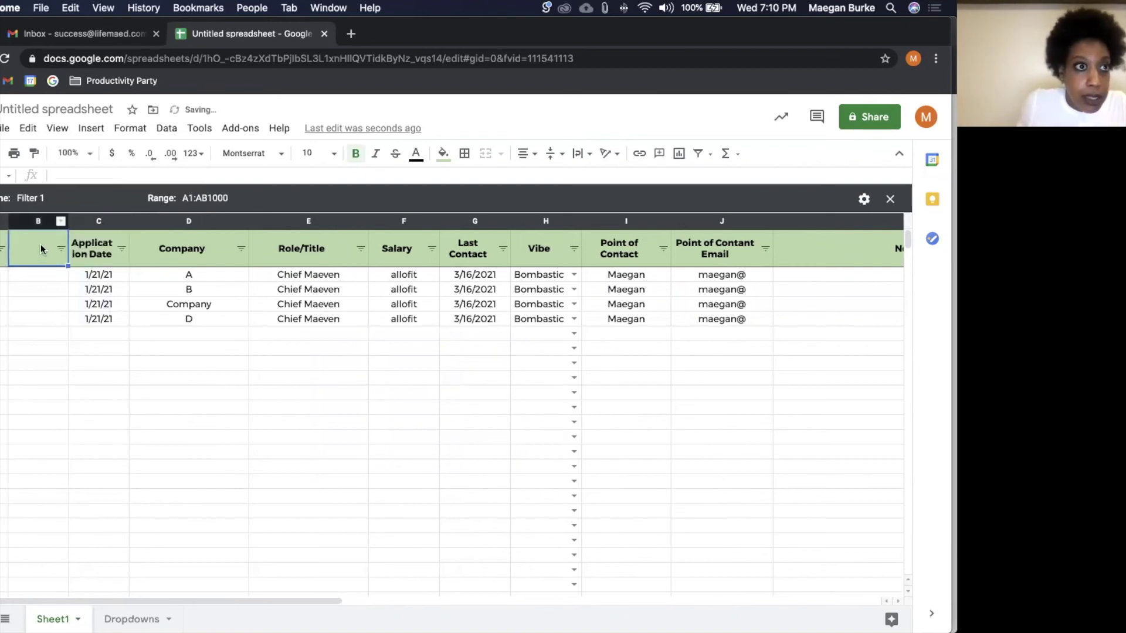
{"action": "left_click", "coordinate": [85, 175]}
{"action": "type", "text": "Nex"}
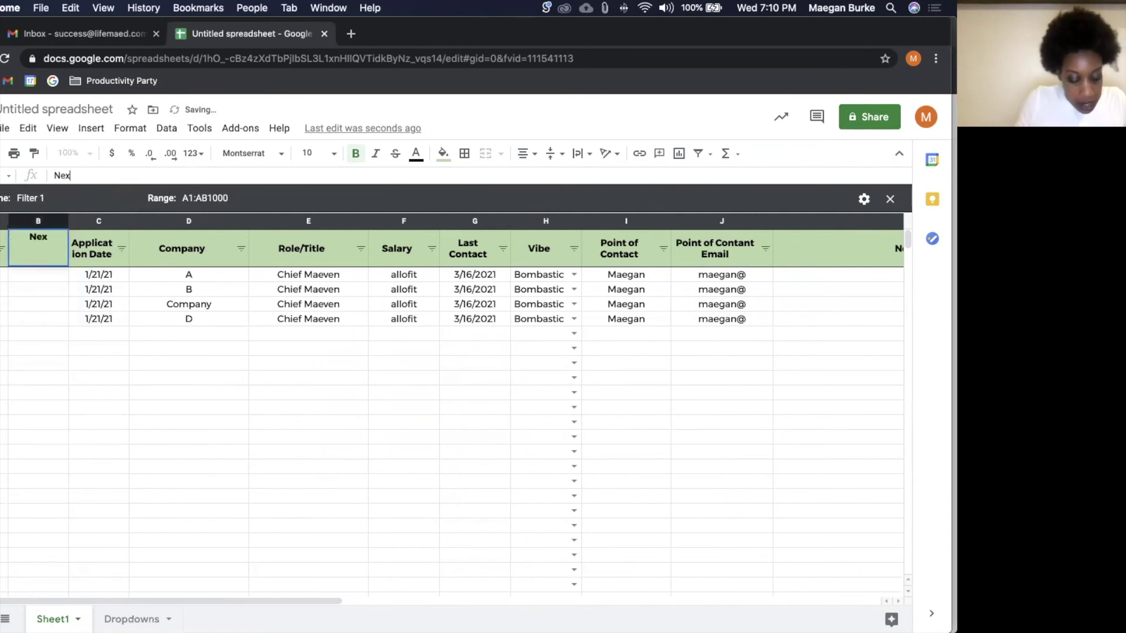
{"action": "type", "text": "t FLU"}
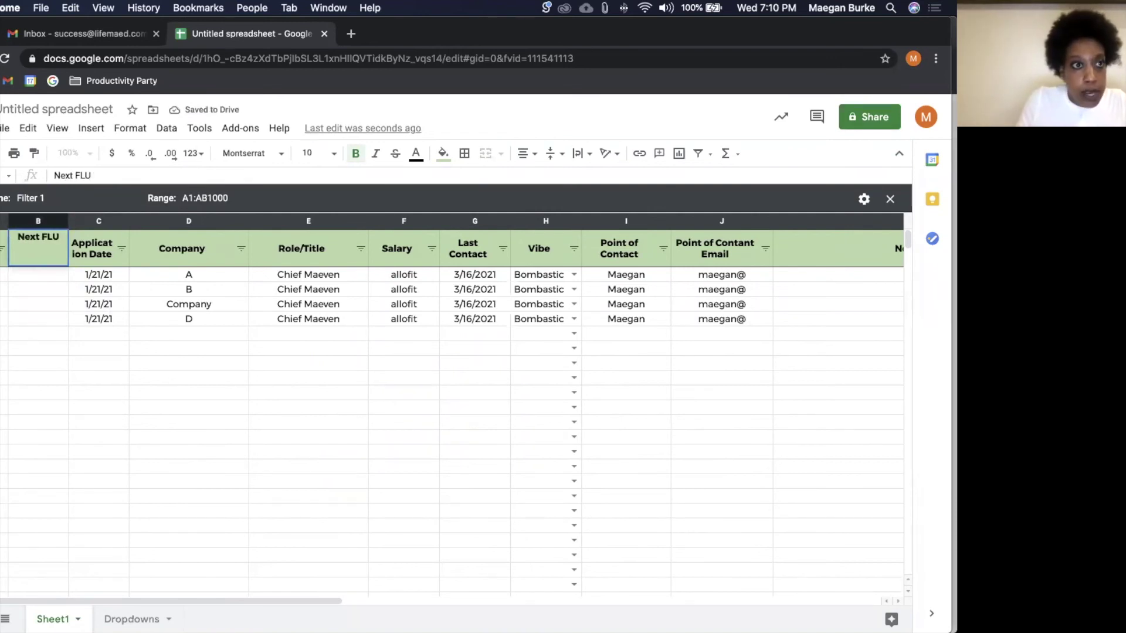
{"action": "key", "text": "Return"}
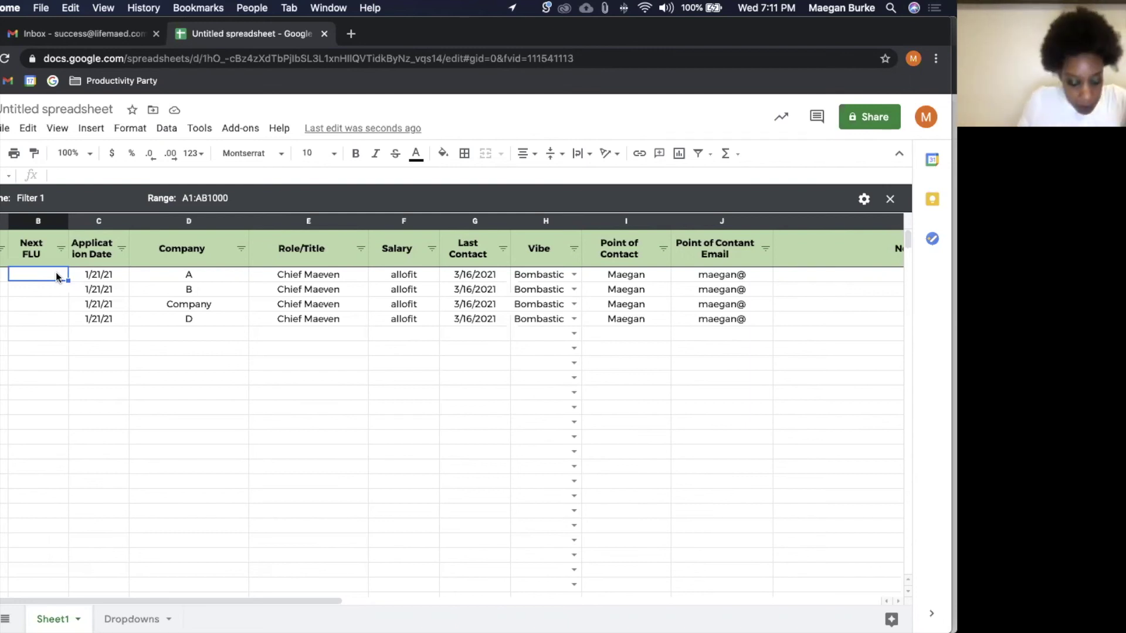
Step: Enter 3/17/21 as company A's Next FLU date and filter that column to hide blanks
{"action": "type", "text": "3/17/21"}
{"action": "key", "text": "Return"}
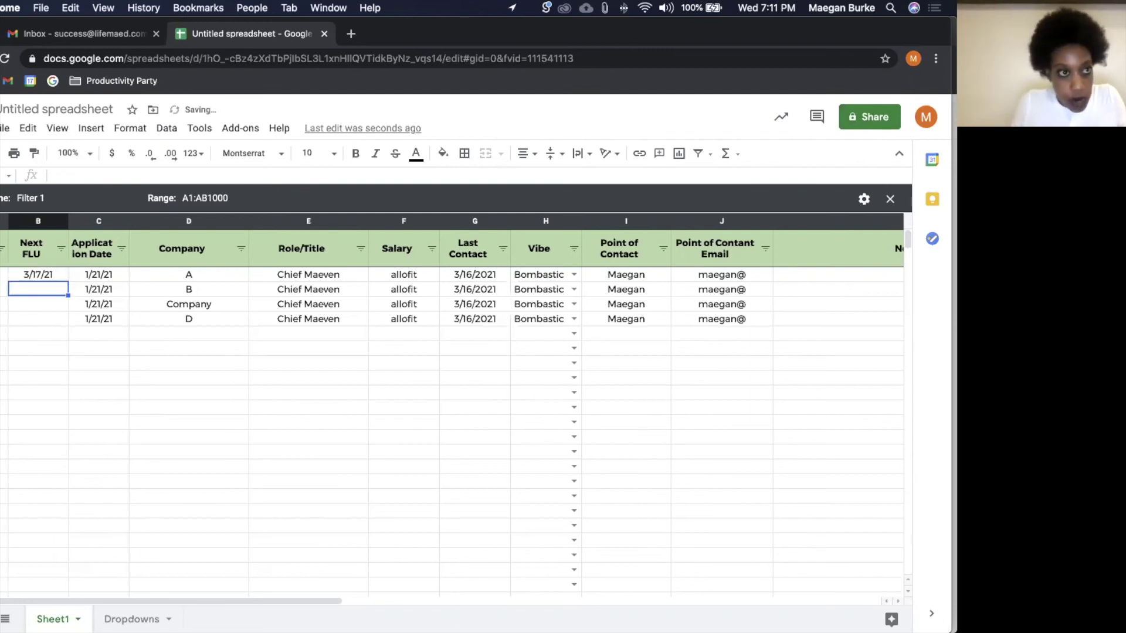
{"action": "left_click", "coordinate": [62, 250]}
{"action": "left_click", "coordinate": [96, 489]}
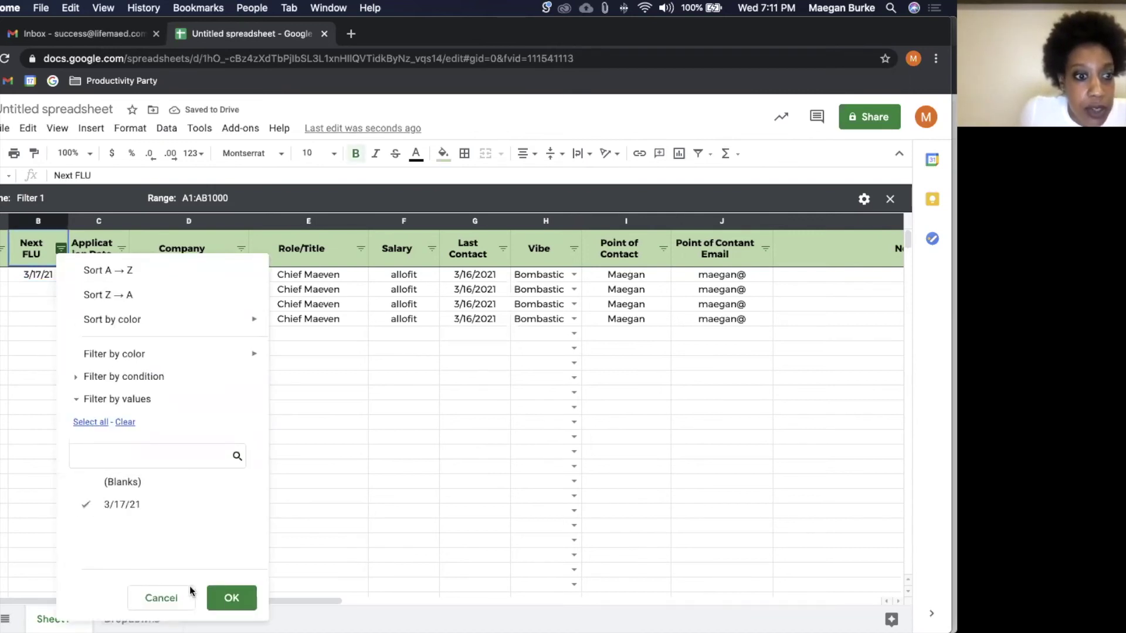
{"action": "left_click", "coordinate": [238, 598]}
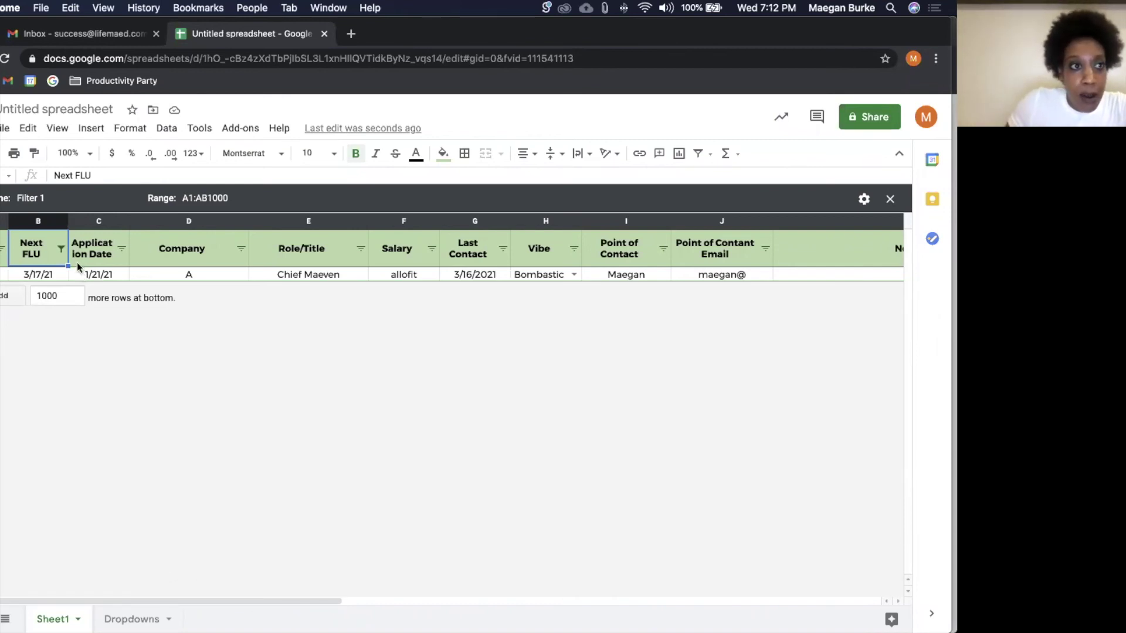
Step: Re-include blanks in the Next FLU filter so every tracker row shows again
{"action": "left_click", "coordinate": [61, 248]}
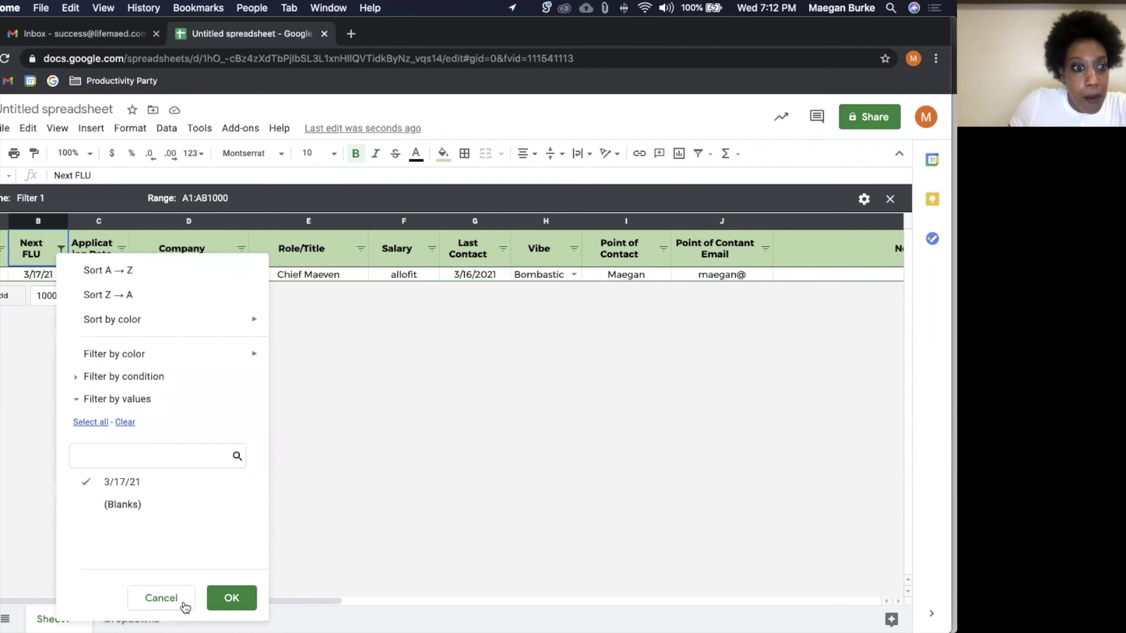
{"action": "left_click", "coordinate": [120, 505]}
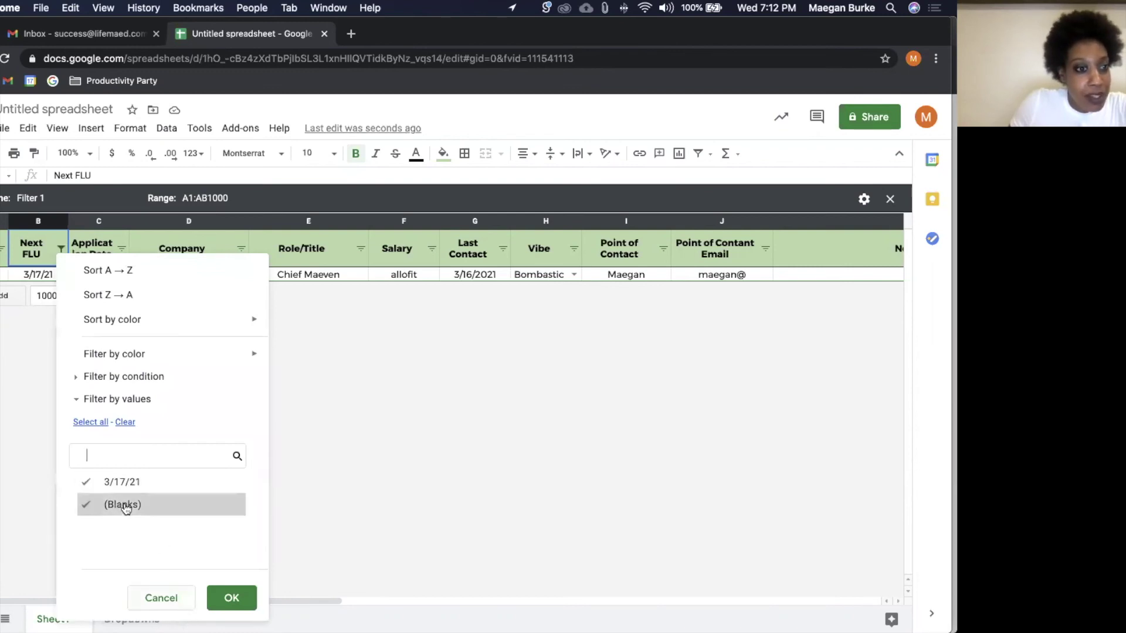
{"action": "left_click", "coordinate": [231, 597]}
{"action": "left_click", "coordinate": [280, 478]}
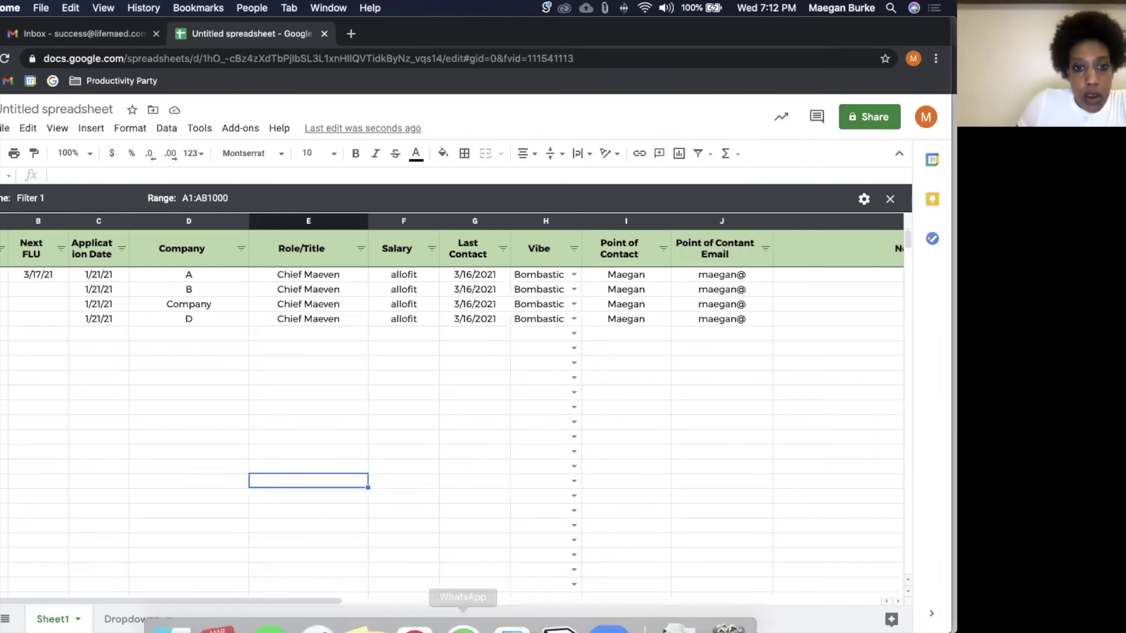
Step: Switch to Notion and add a new page from the sidebar
{"action": "left_click", "coordinate": [560, 604]}
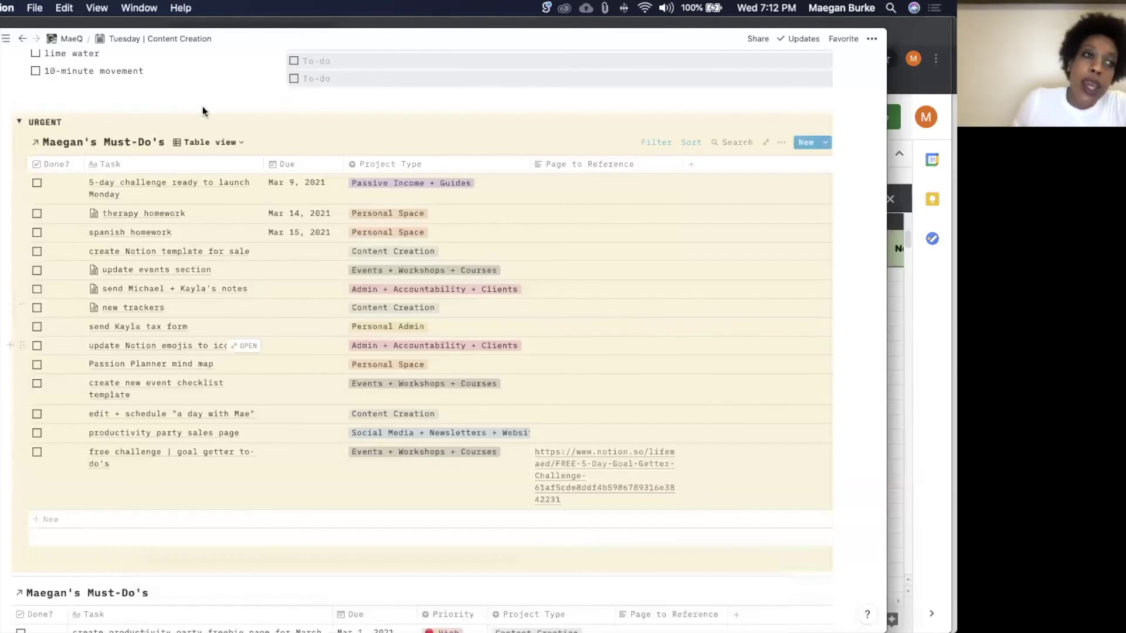
{"action": "mouse_move", "coordinate": [7, 47]}
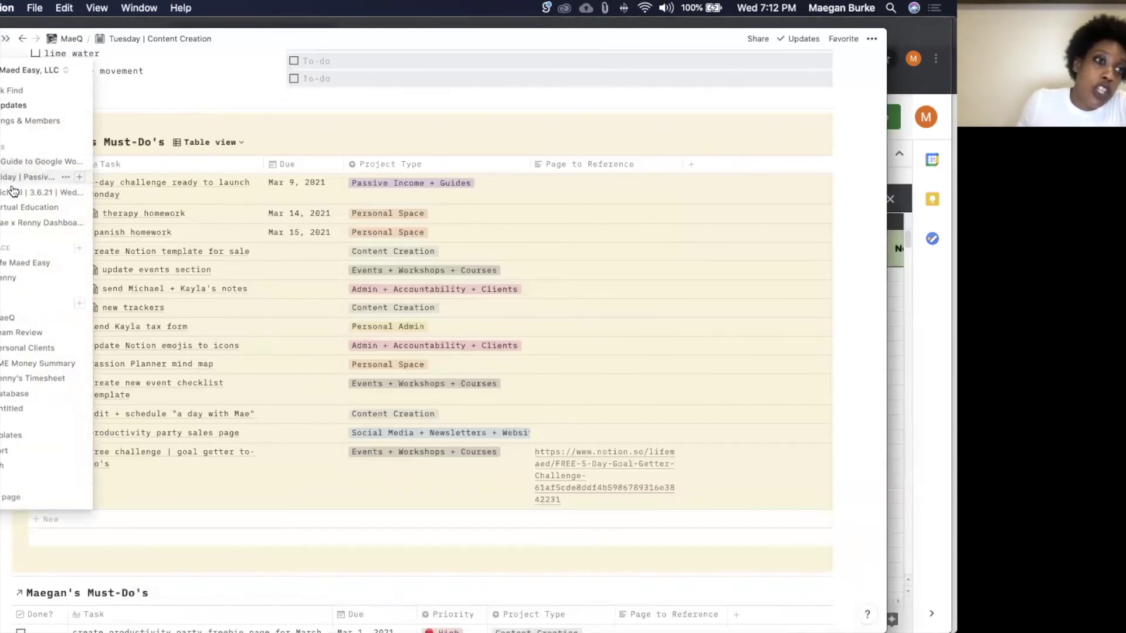
{"action": "left_click", "coordinate": [78, 303]}
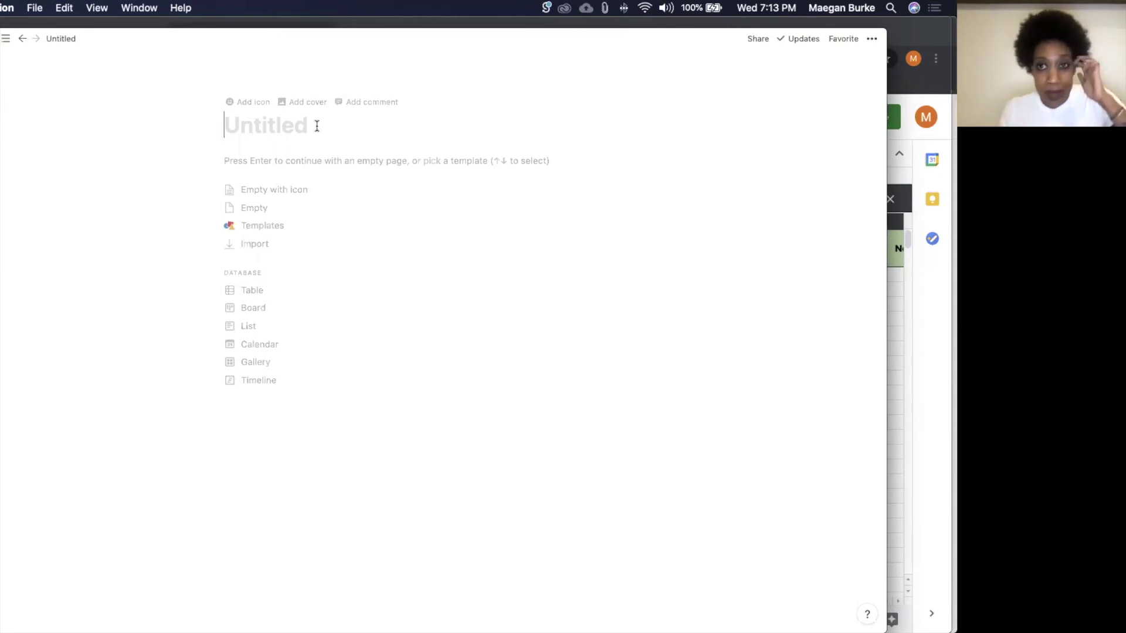
Step: Title the page 'Money Sheet', start it empty with an icon, and embed the Untitled spreadsheet via /google drive
{"action": "type", "text": "Mo"}
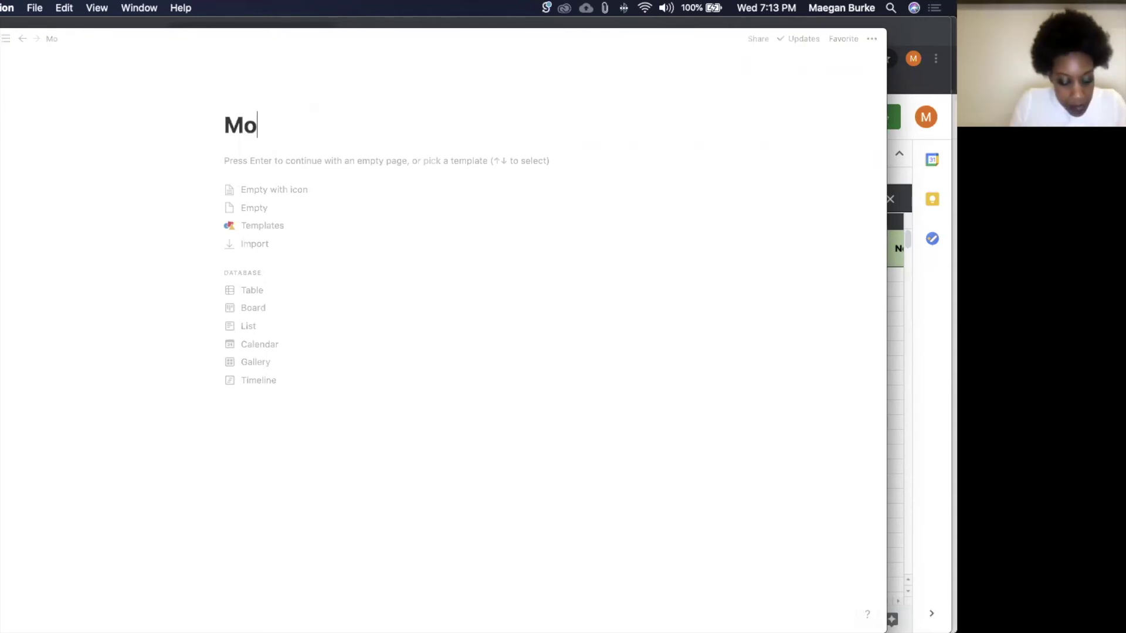
{"action": "type", "text": "ney Sheet"}
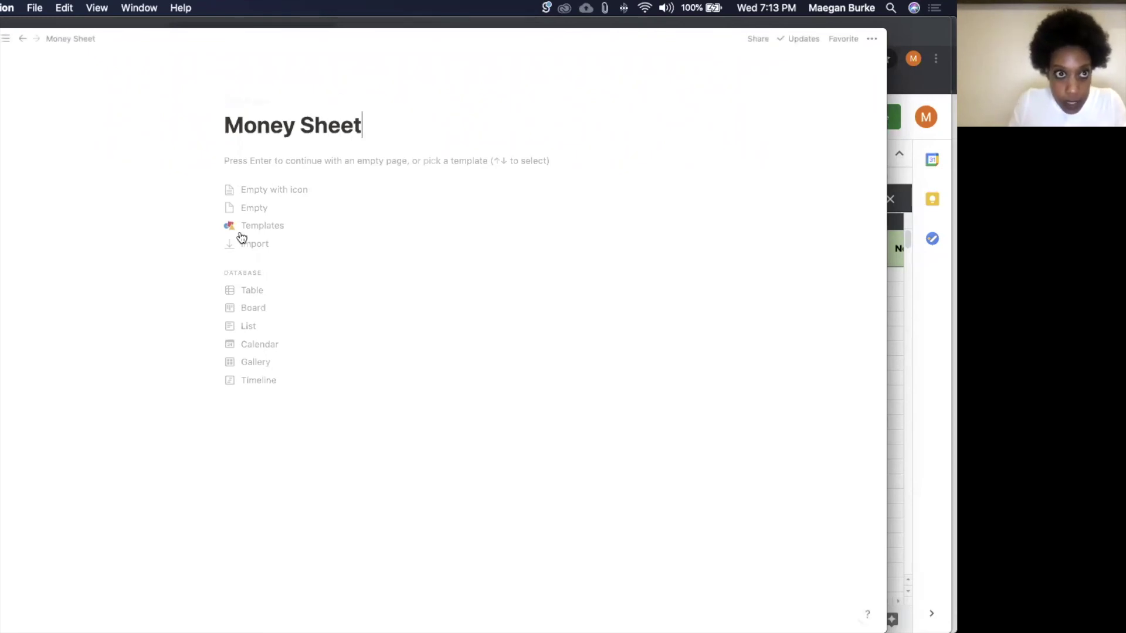
{"action": "left_click", "coordinate": [247, 189]}
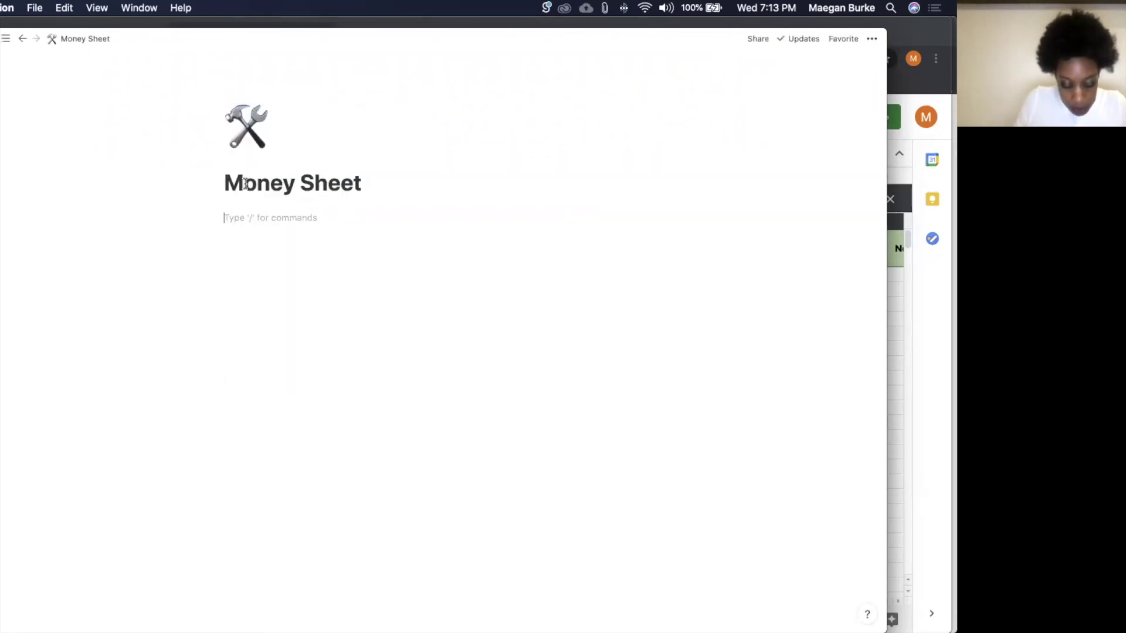
{"action": "type", "text": "/goog"}
{"action": "key", "text": "Return"}
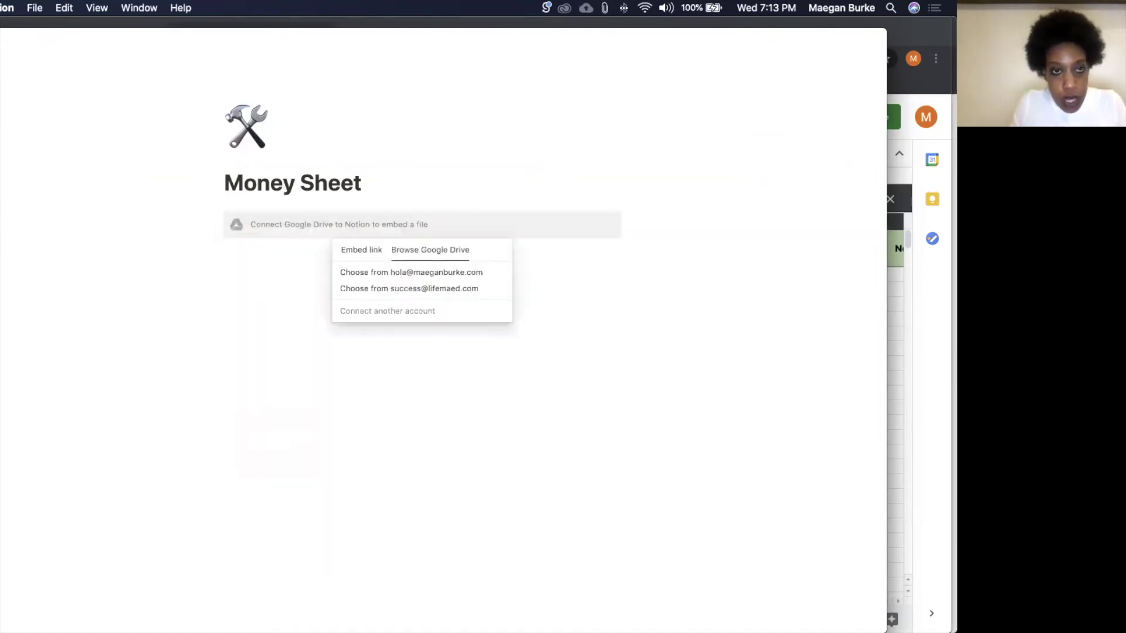
{"action": "left_click", "coordinate": [412, 289]}
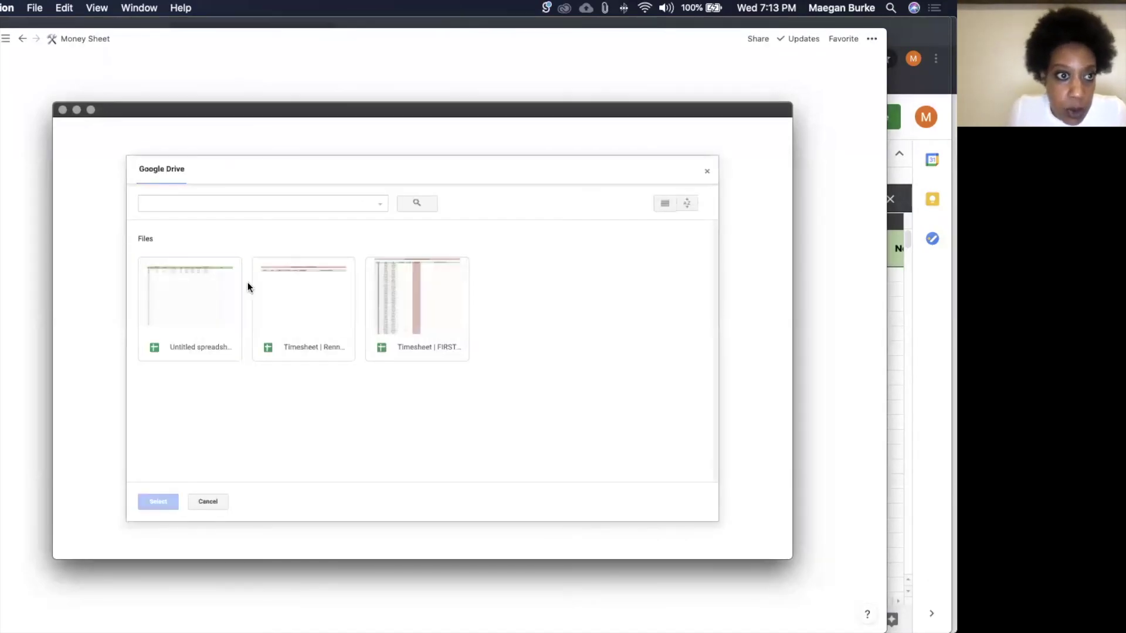
{"action": "double_click", "coordinate": [223, 311]}
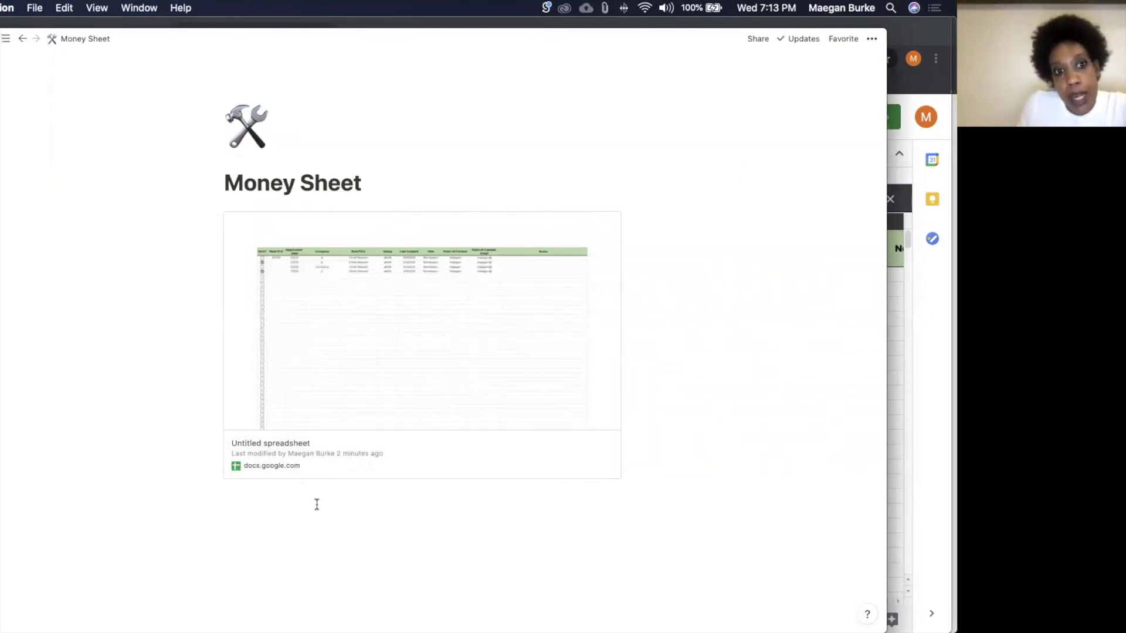
Step: Add a 'Money Sheet' text line below the embed, select it, and return to Google Sheets
{"action": "left_click", "coordinate": [280, 520]}
{"action": "type", "text": "Money Sheet"}
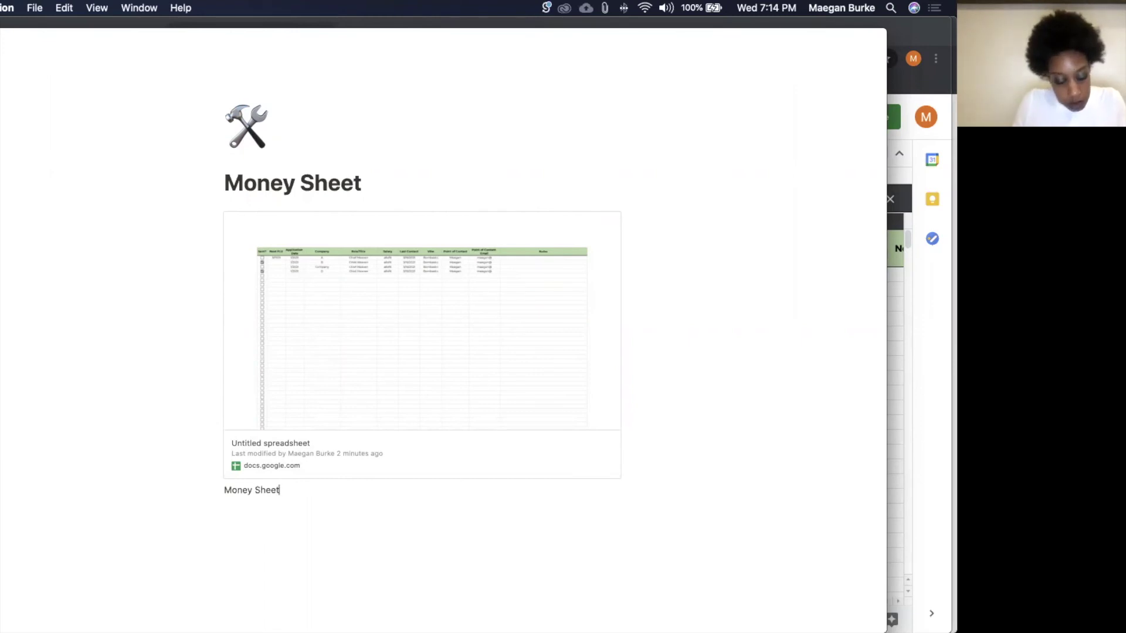
{"action": "key", "text": "super+a"}
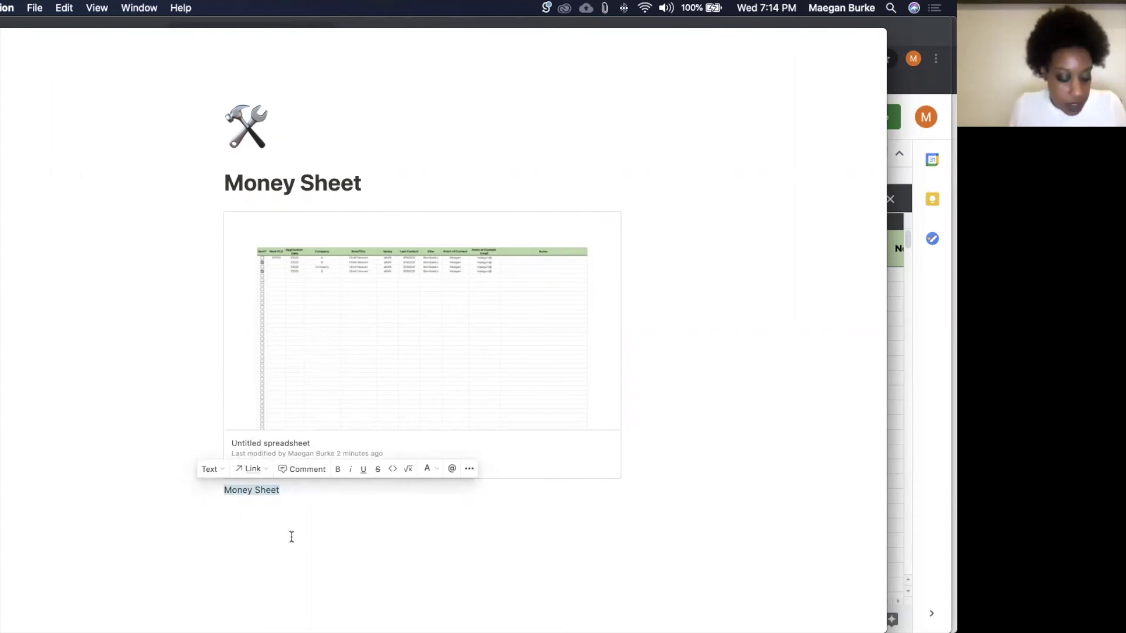
{"action": "key", "text": "super+Tab"}
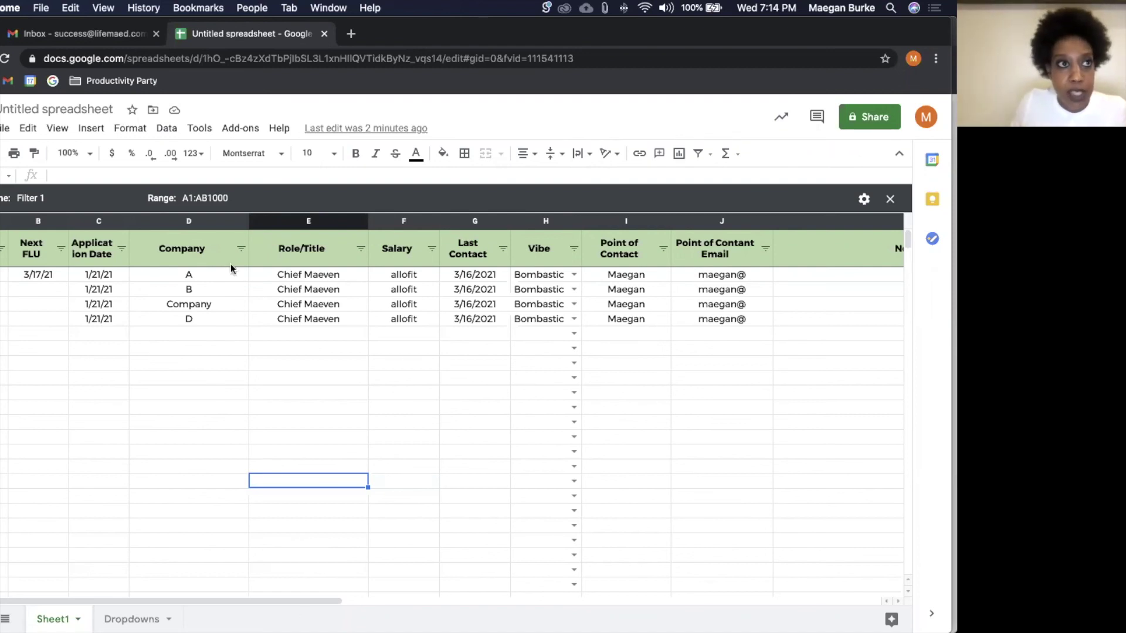
Step: Switch to the Gmail tab, check another browser window, then return to Gmail
{"action": "left_click", "coordinate": [126, 34]}
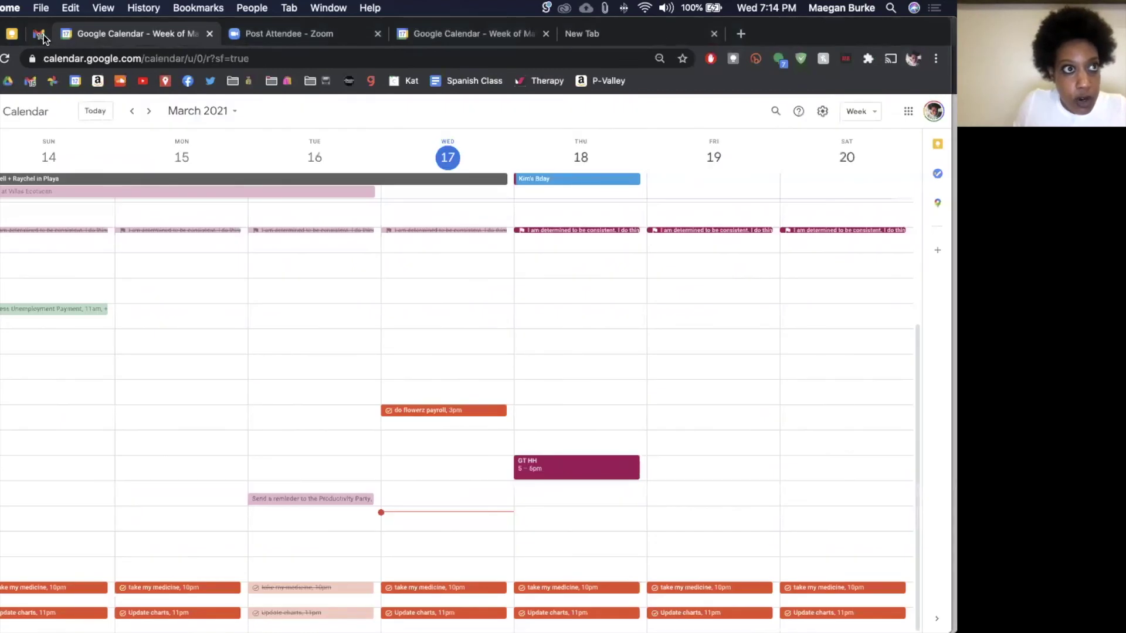
{"action": "left_click", "coordinate": [44, 38]}
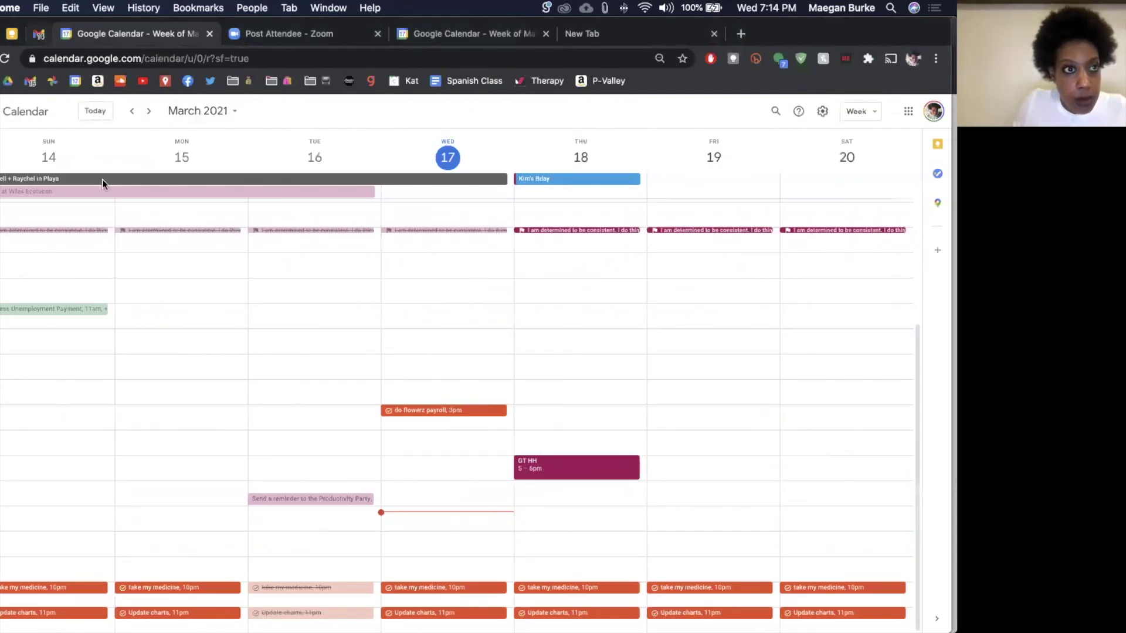
{"action": "left_click", "coordinate": [31, 203]}
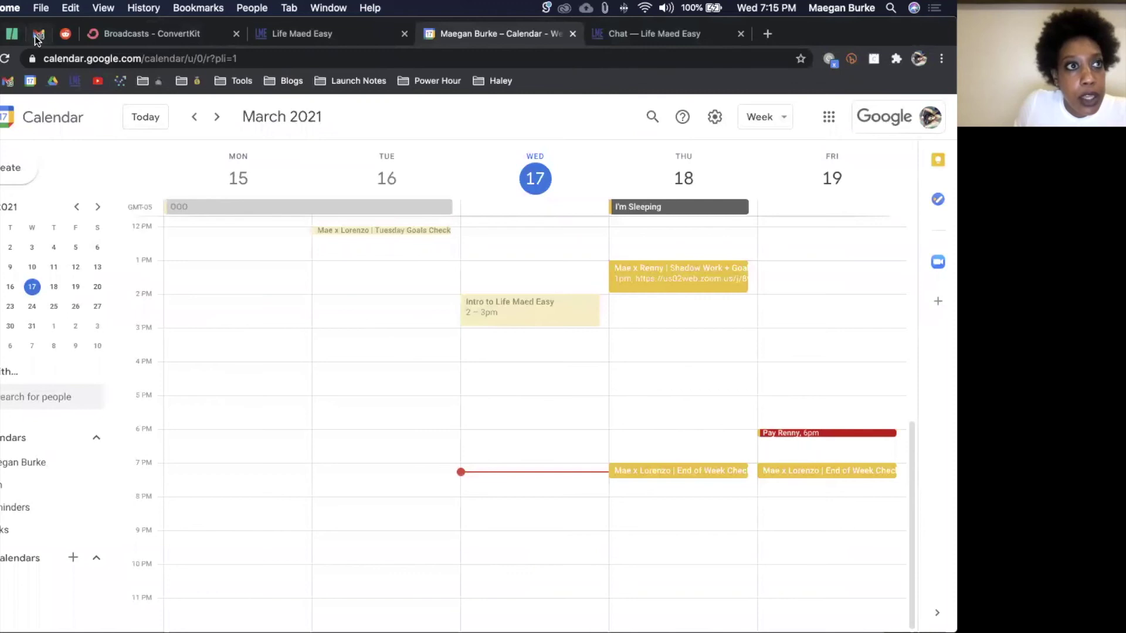
Step: Compose a new email in the other Gmail account and bring up the draft's extra options
{"action": "left_click", "coordinate": [39, 33]}
{"action": "left_click", "coordinate": [18, 171]}
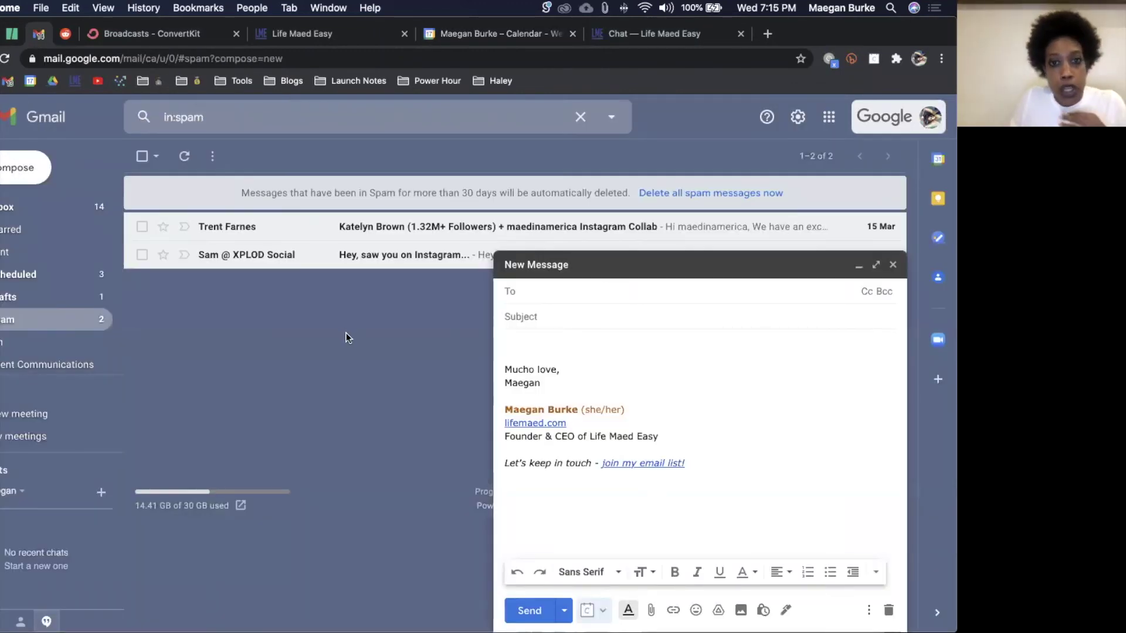
{"action": "key", "text": "ctrl+Up"}
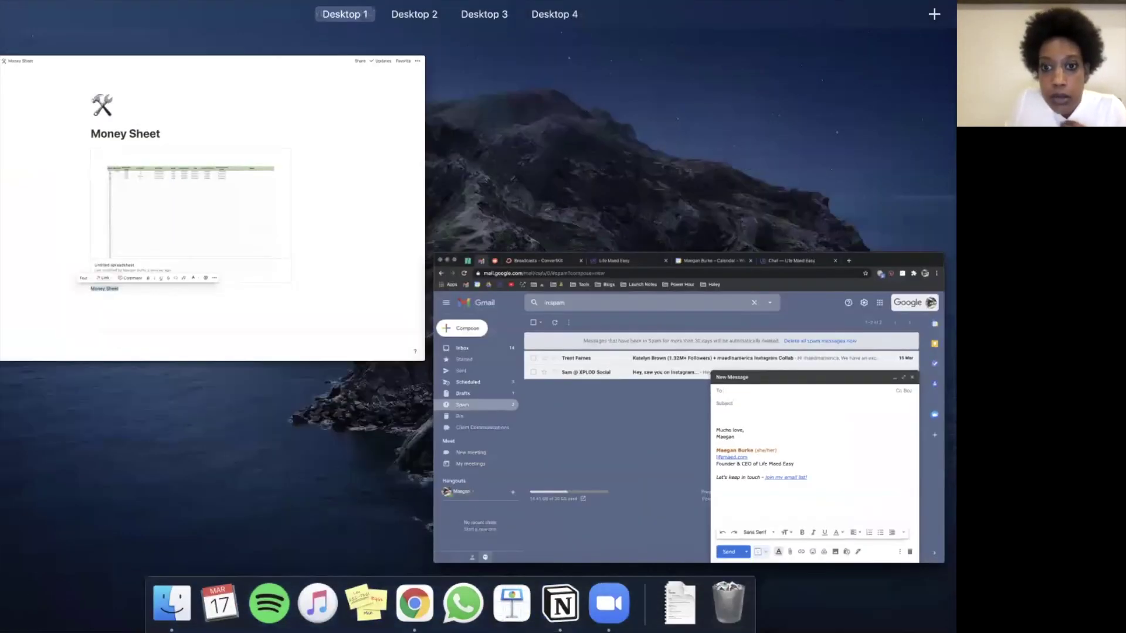
{"action": "left_click", "coordinate": [880, 264]}
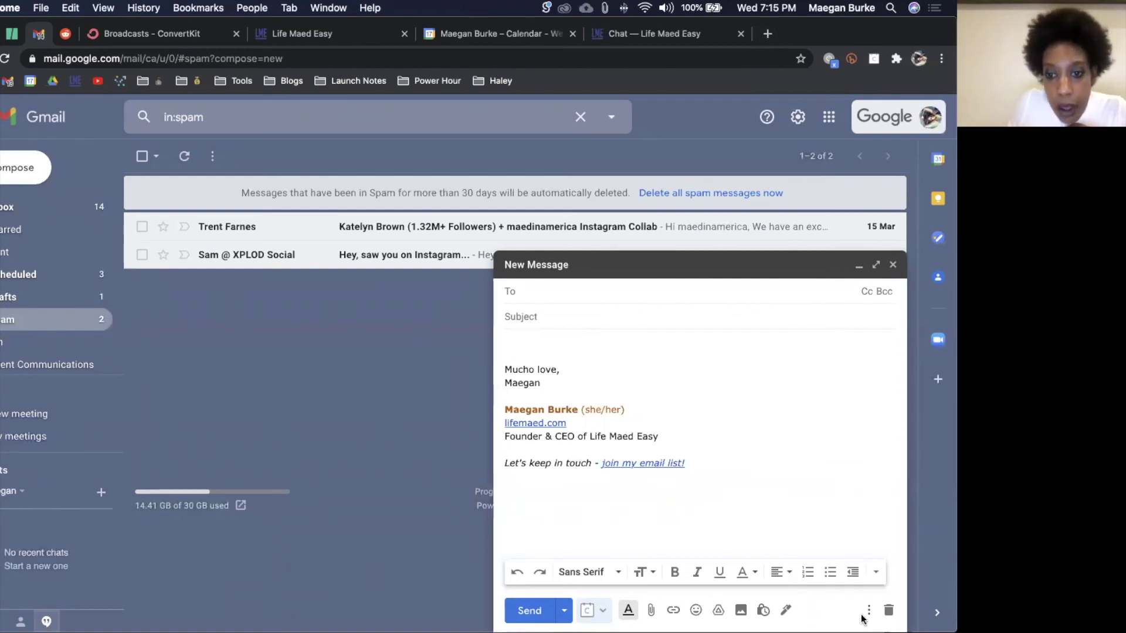
{"action": "left_click", "coordinate": [868, 610]}
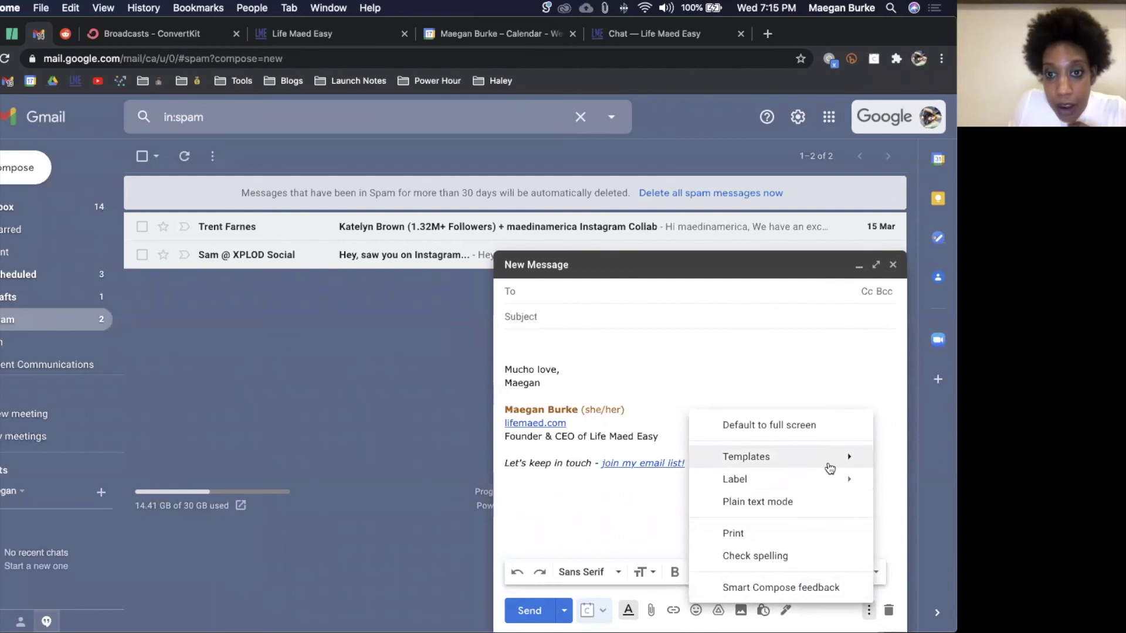
{"action": "mouse_move", "coordinate": [830, 468]}
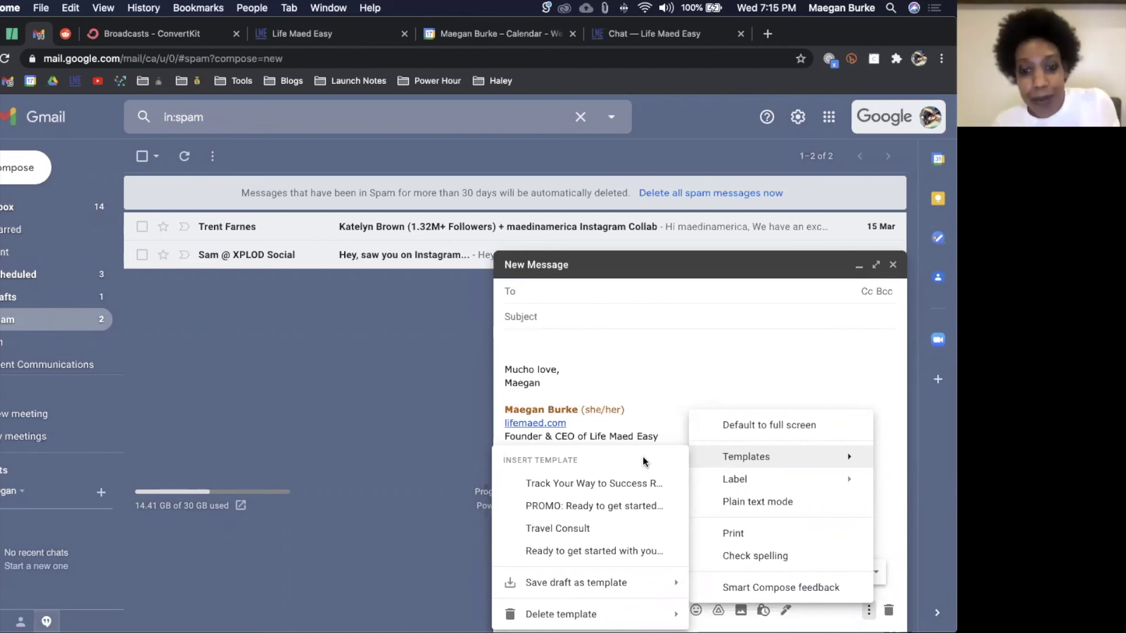
{"action": "left_click", "coordinate": [644, 398]}
{"action": "left_click", "coordinate": [633, 351]}
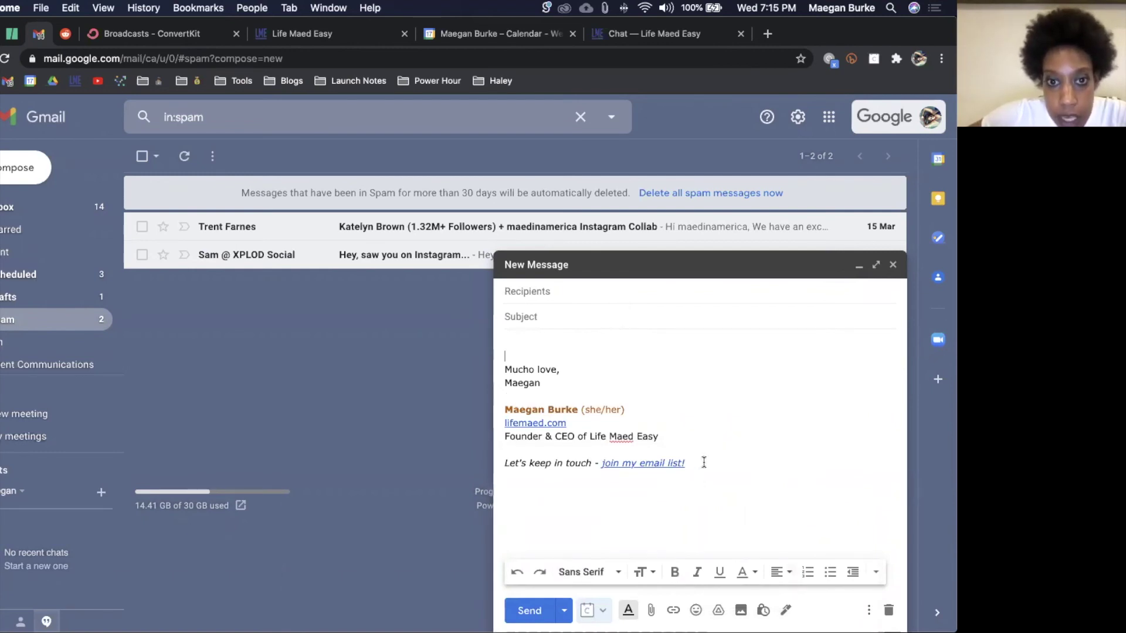
Step: Delete the default signature from the draft body
{"action": "left_click_drag", "start_coordinate": [704, 462], "coordinate": [611, 443]}
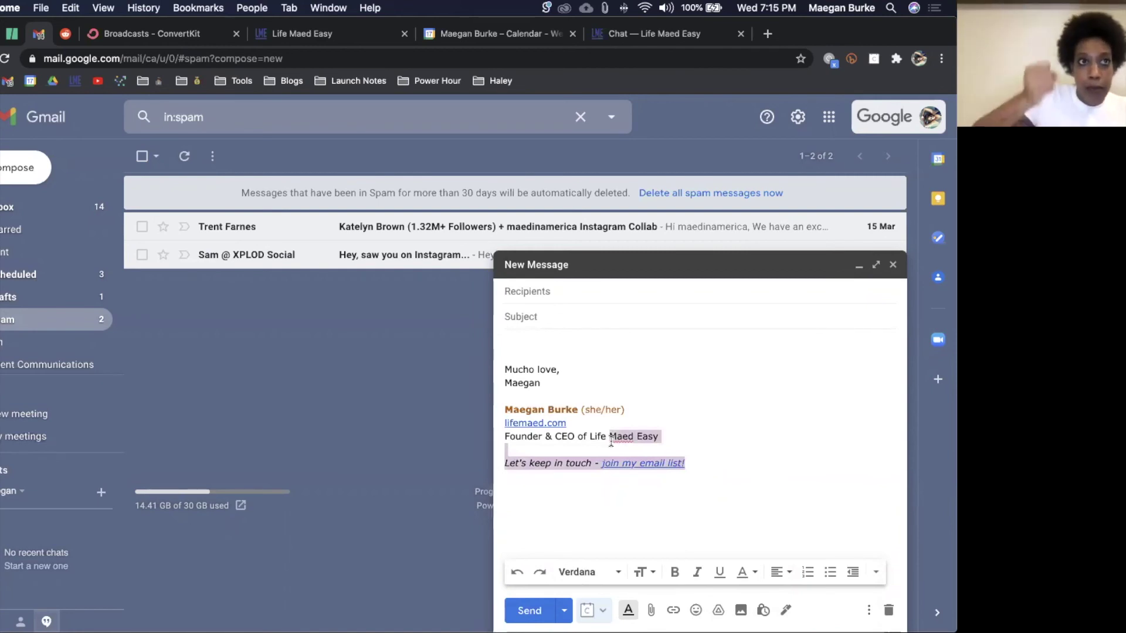
{"action": "key", "text": "super+a"}
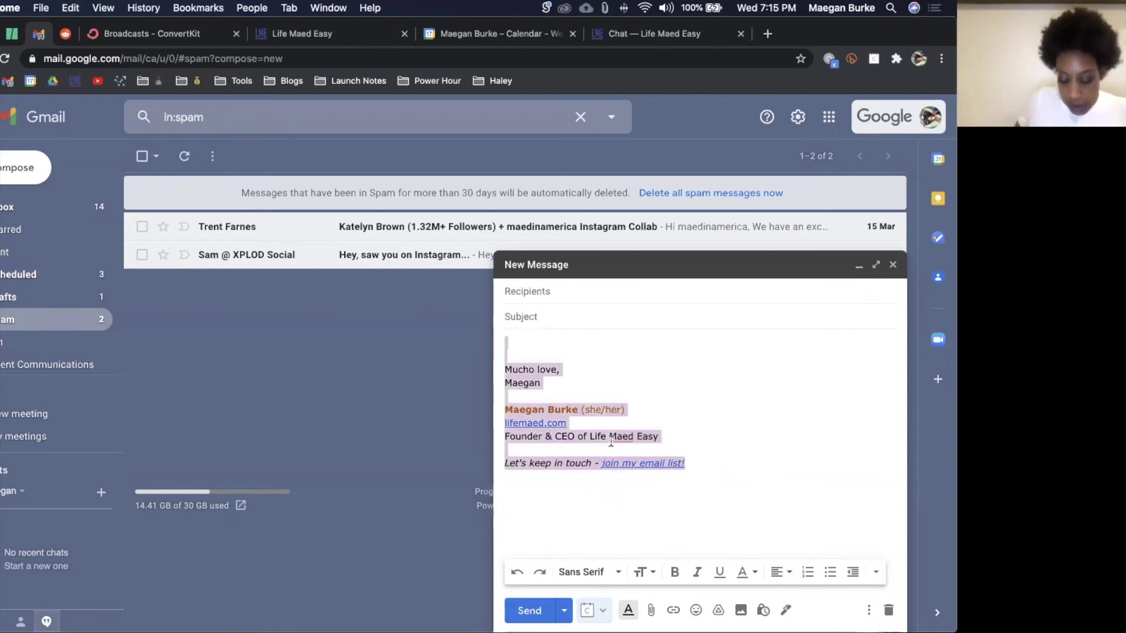
{"action": "key", "text": "BackSpace"}
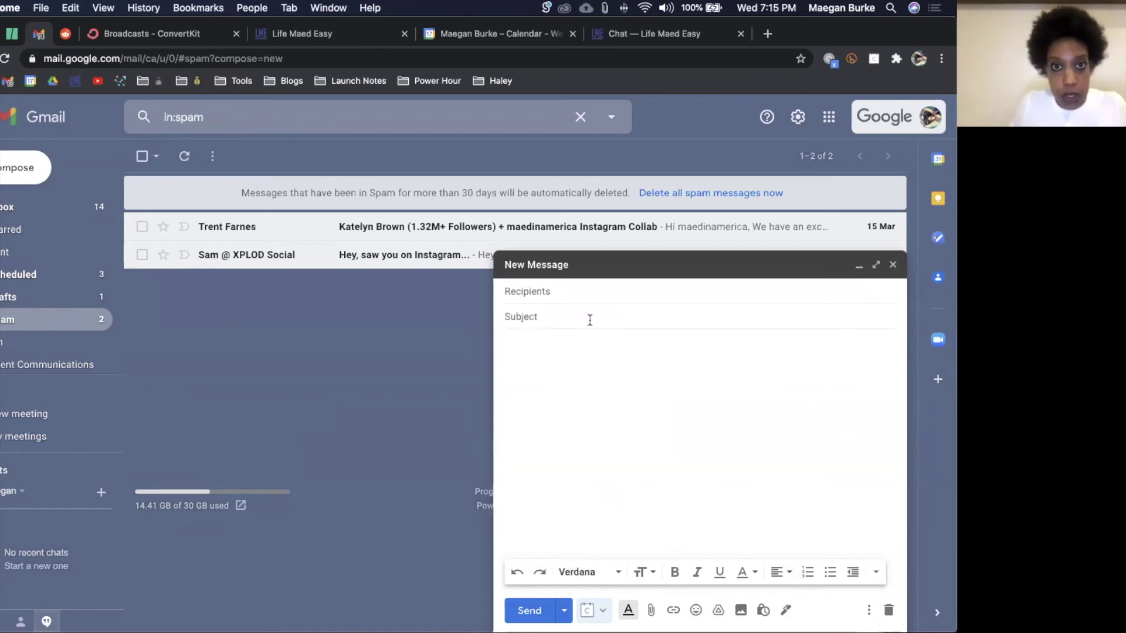
Step: Write subject 'Welcome to the Team!' and body 'Hey Loser! Get in, we're going shopping.'
{"action": "left_click", "coordinate": [589, 317]}
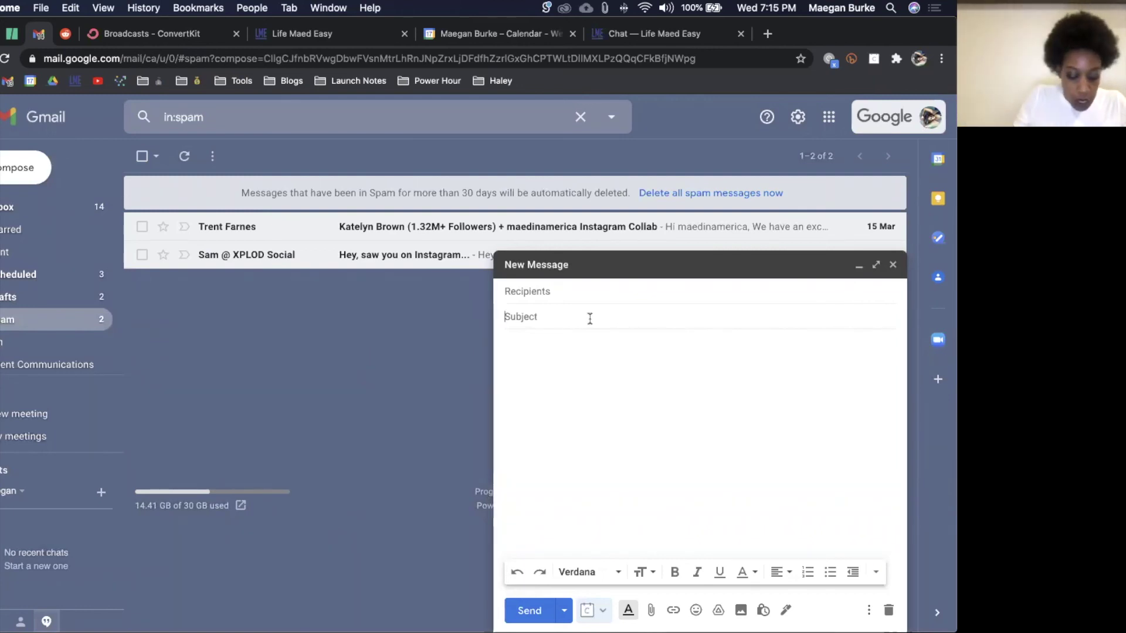
{"action": "type", "text": "Welcome to "}
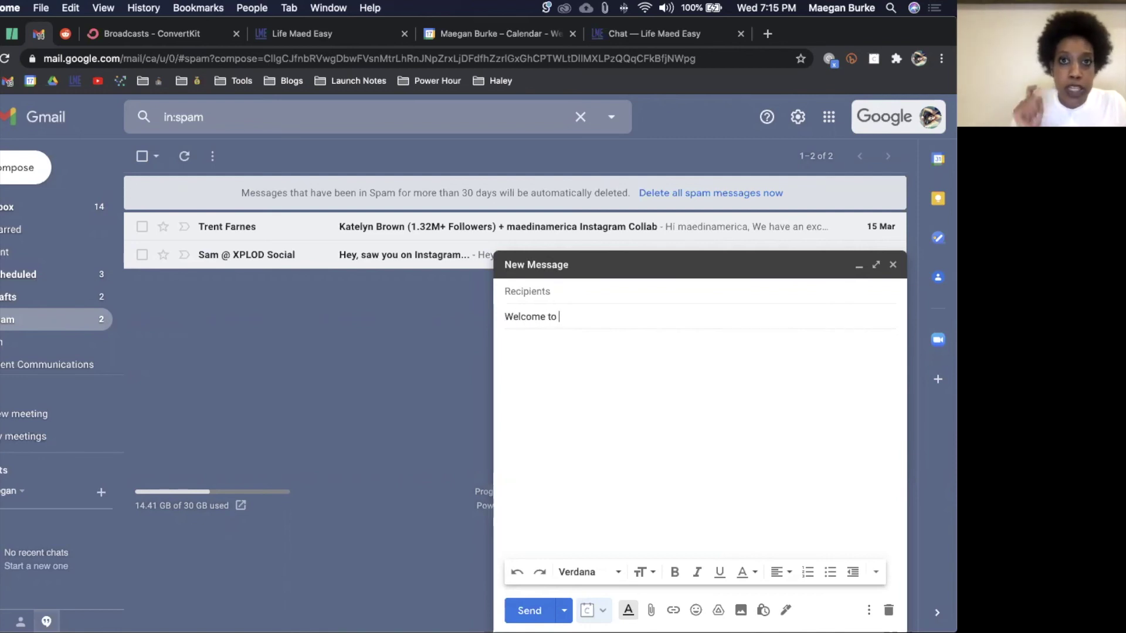
{"action": "type", "text": "the Team!"}
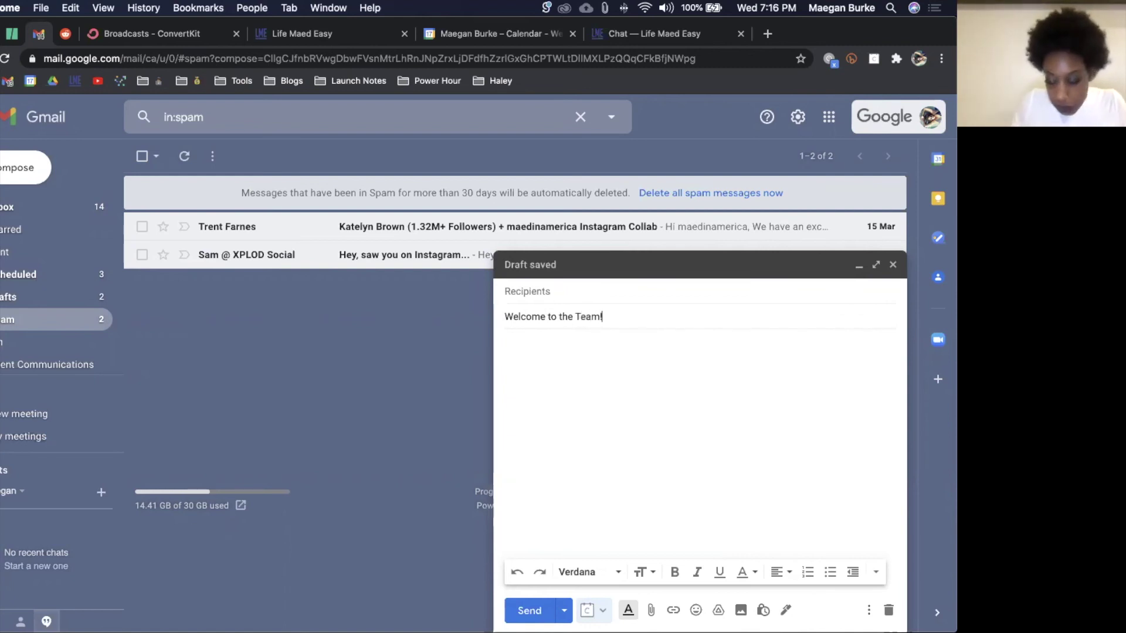
{"action": "left_click", "coordinate": [599, 336]}
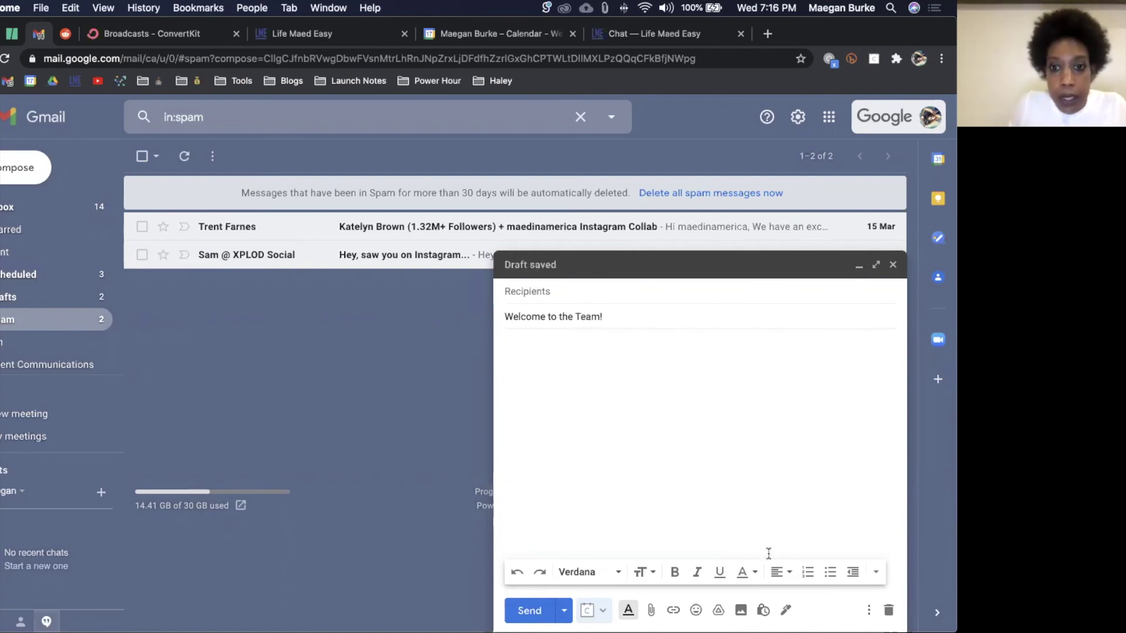
{"action": "type", "text": "Hey "}
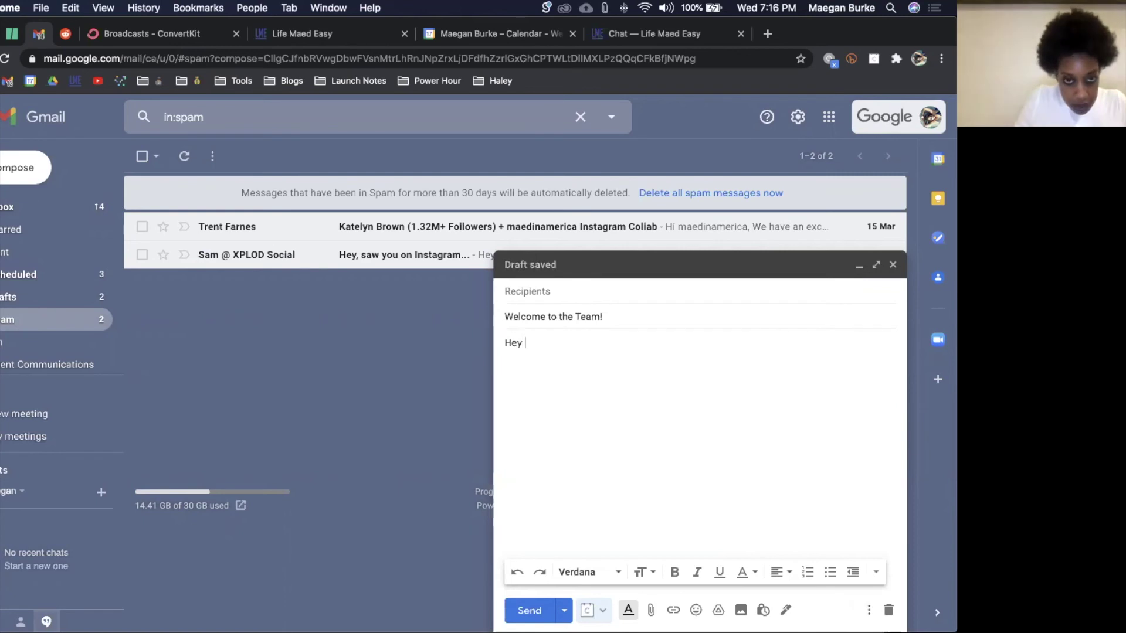
{"action": "type", "text": "Loser!  Get in, we're going shopping."}
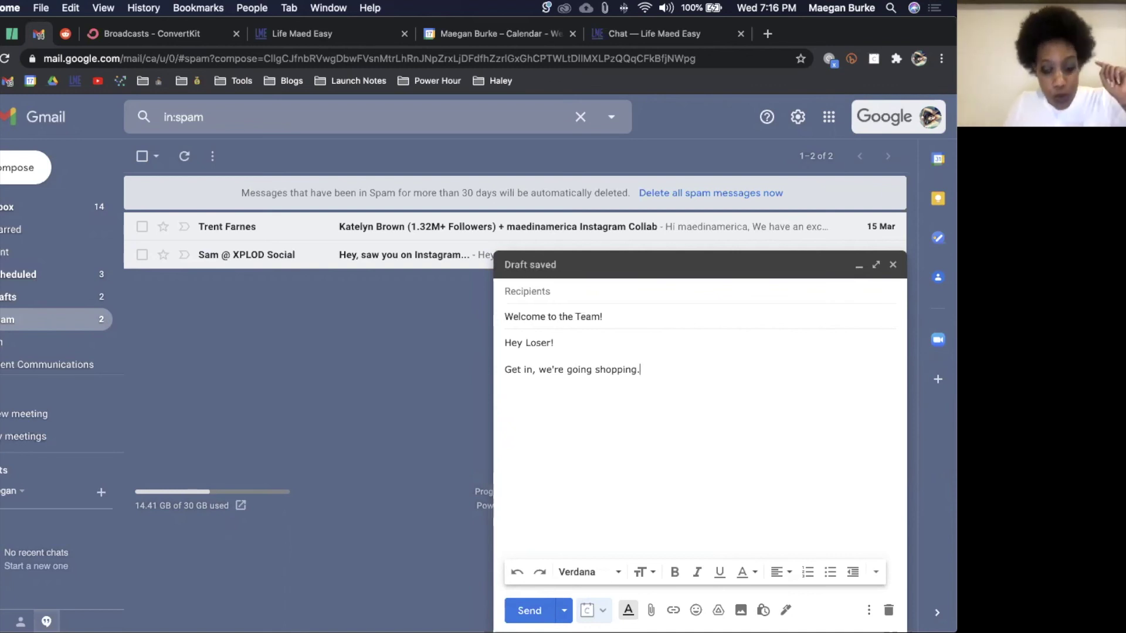
{"action": "key", "text": "Return"}
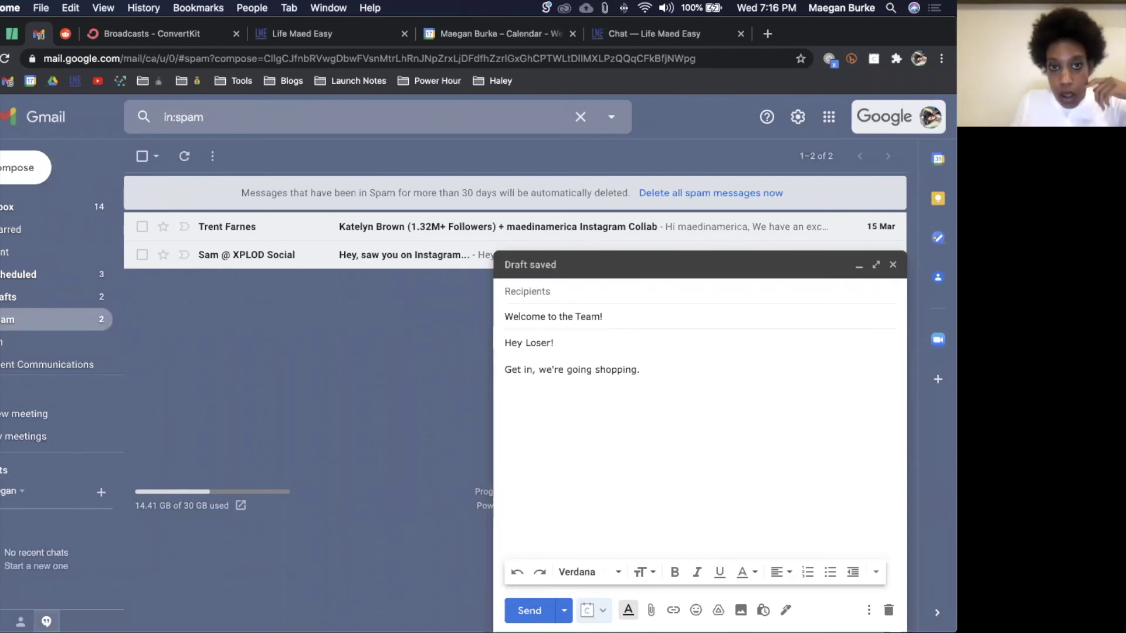
{"action": "key", "text": "ctrl+Up"}
{"action": "key", "text": "ctrl+Up"}
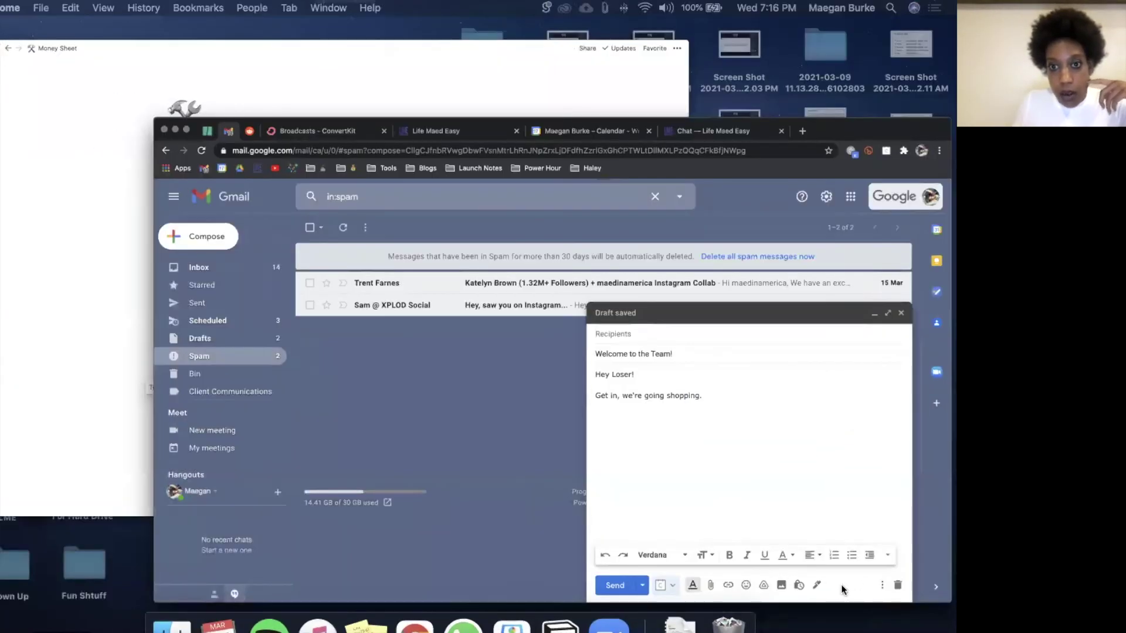
Step: Save the draft under More options > Templates as new template 'Welcome to the Team!', then trash it
{"action": "left_click", "coordinate": [867, 611]}
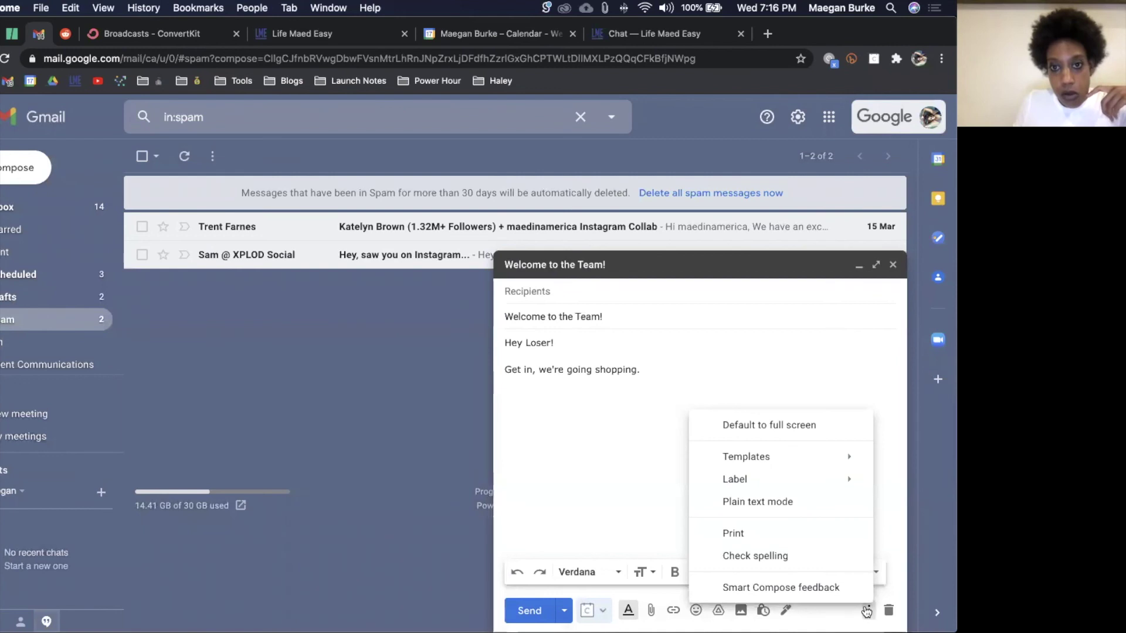
{"action": "mouse_move", "coordinate": [827, 461]}
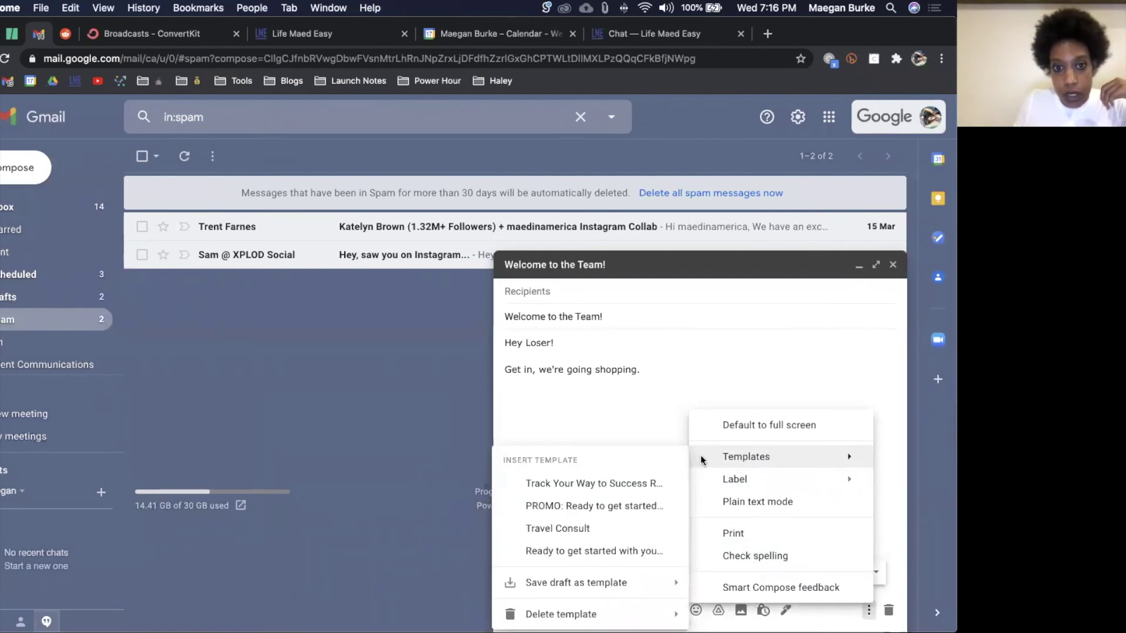
{"action": "mouse_move", "coordinate": [625, 580]}
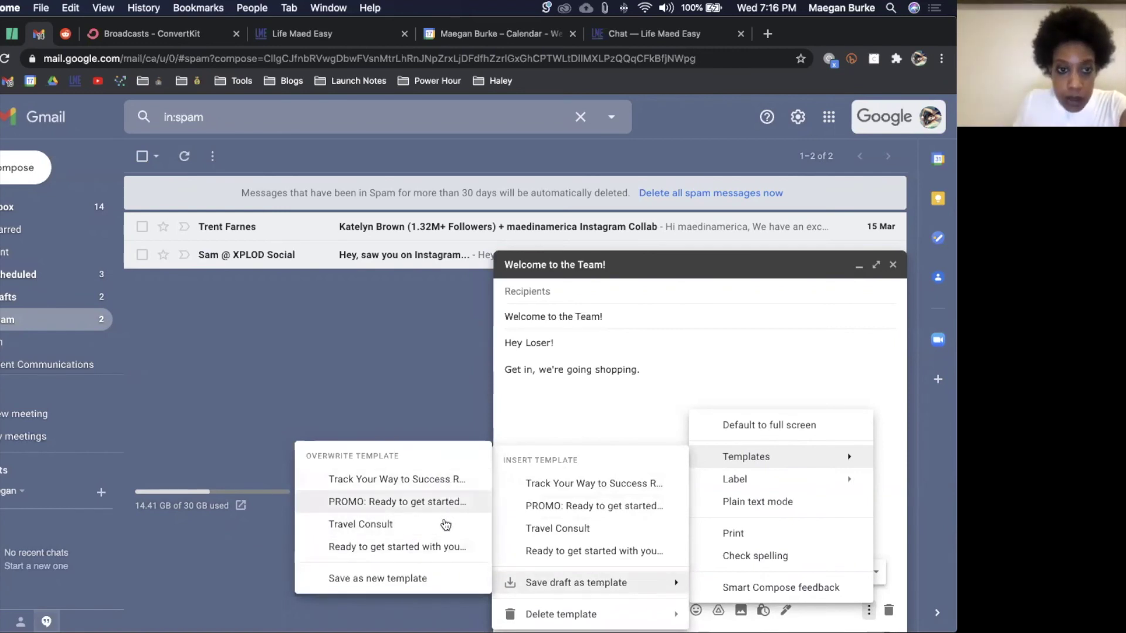
{"action": "left_click", "coordinate": [417, 578]}
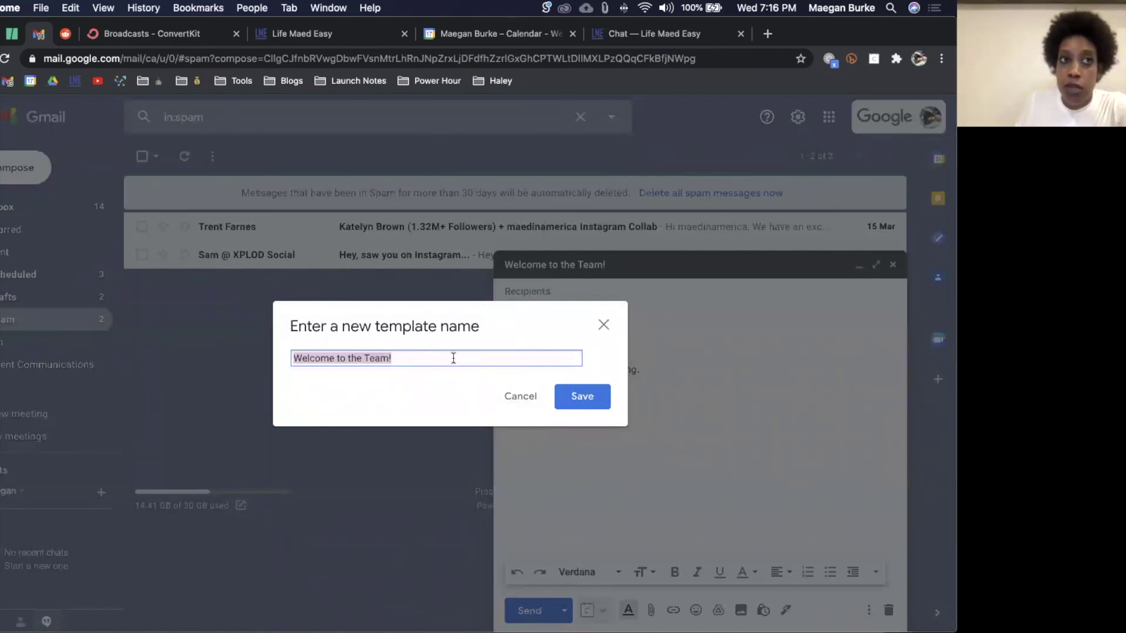
{"action": "left_click", "coordinate": [591, 399]}
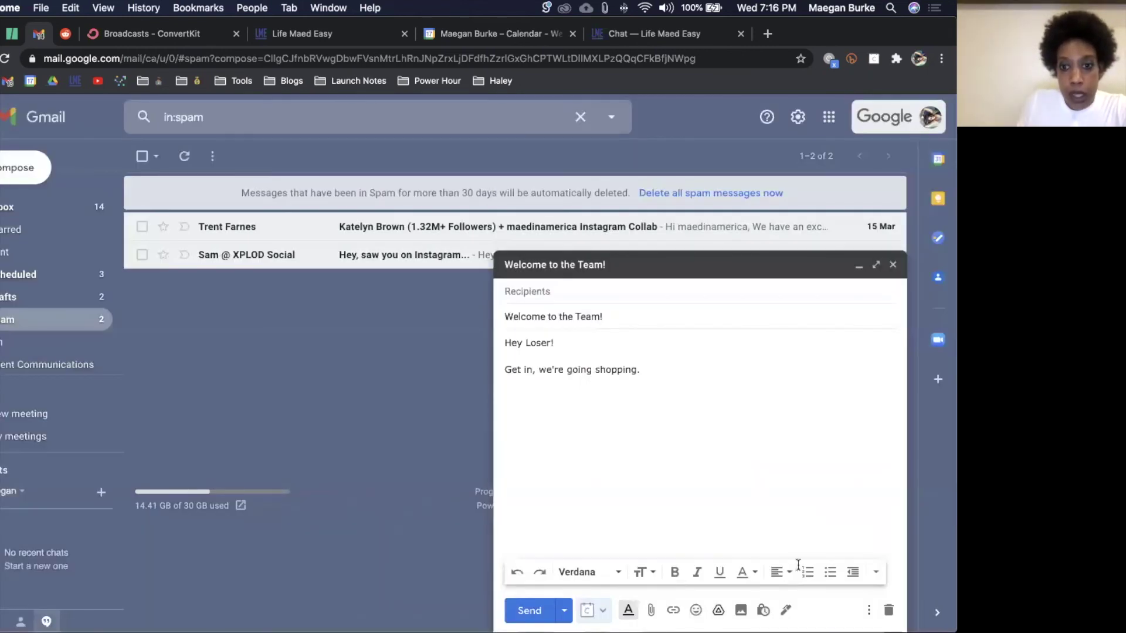
{"action": "left_click", "coordinate": [889, 610]}
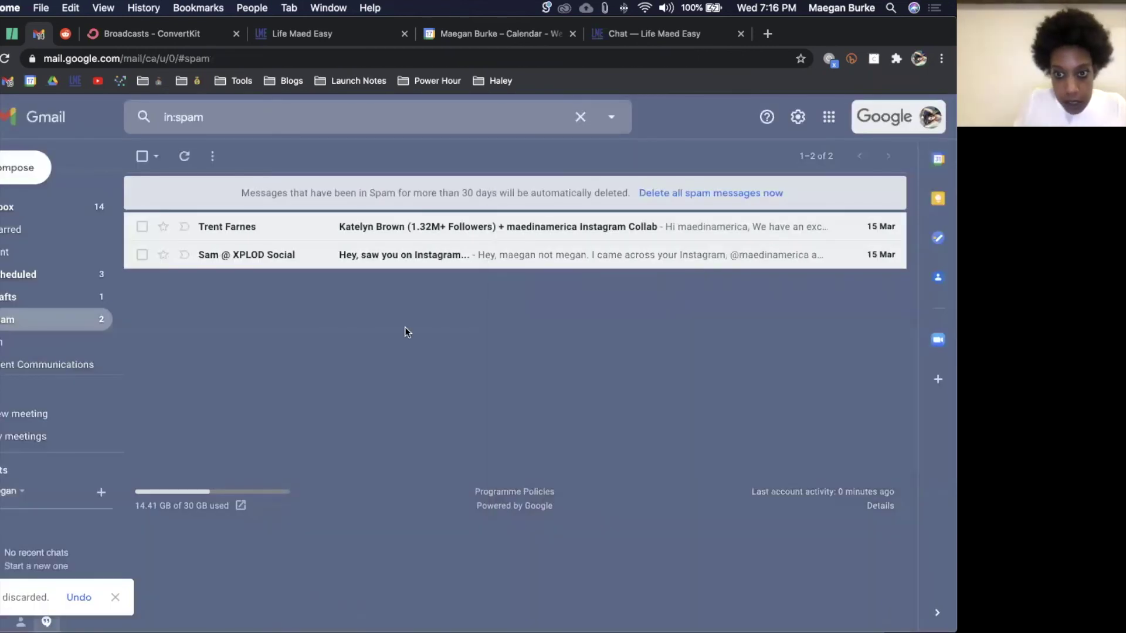
{"action": "left_click", "coordinate": [32, 174]}
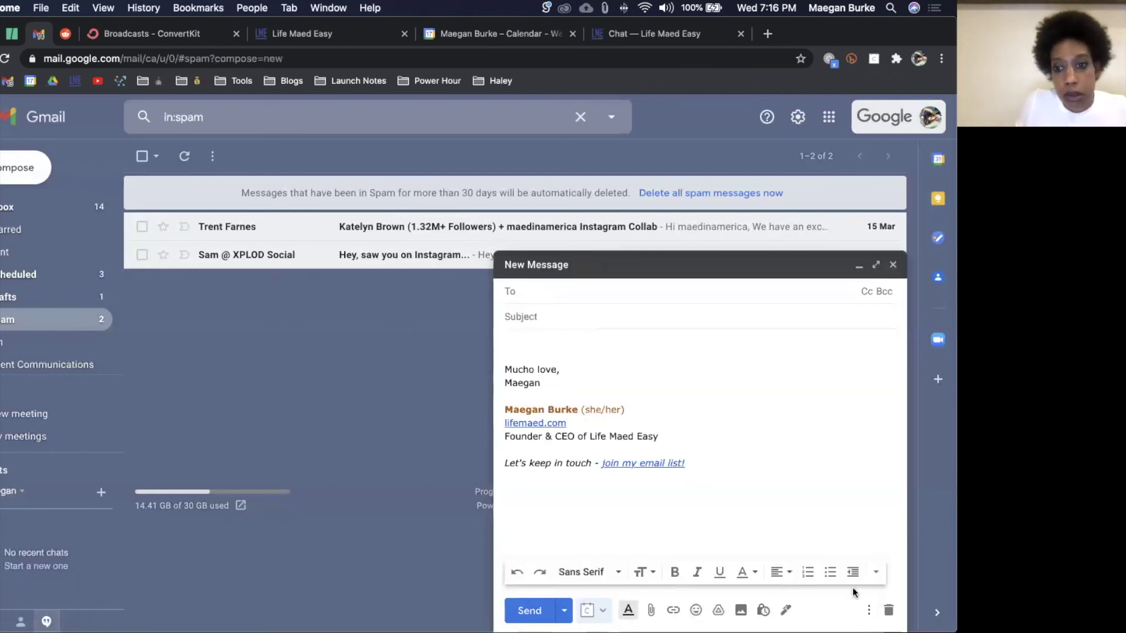
{"action": "left_click", "coordinate": [869, 610]}
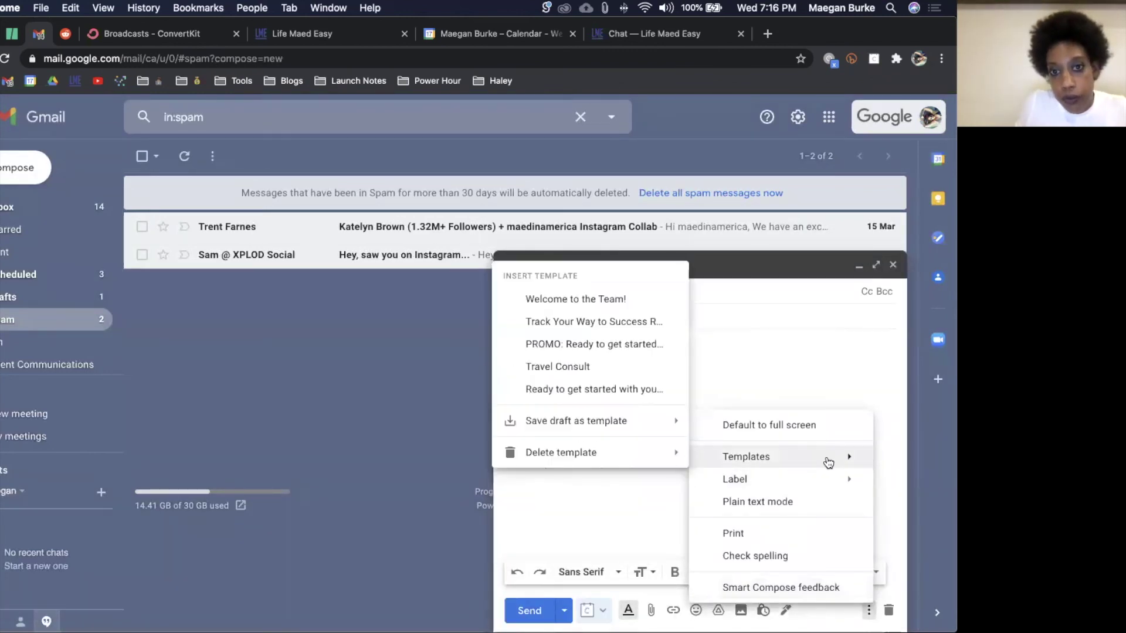
{"action": "left_click", "coordinate": [620, 301]}
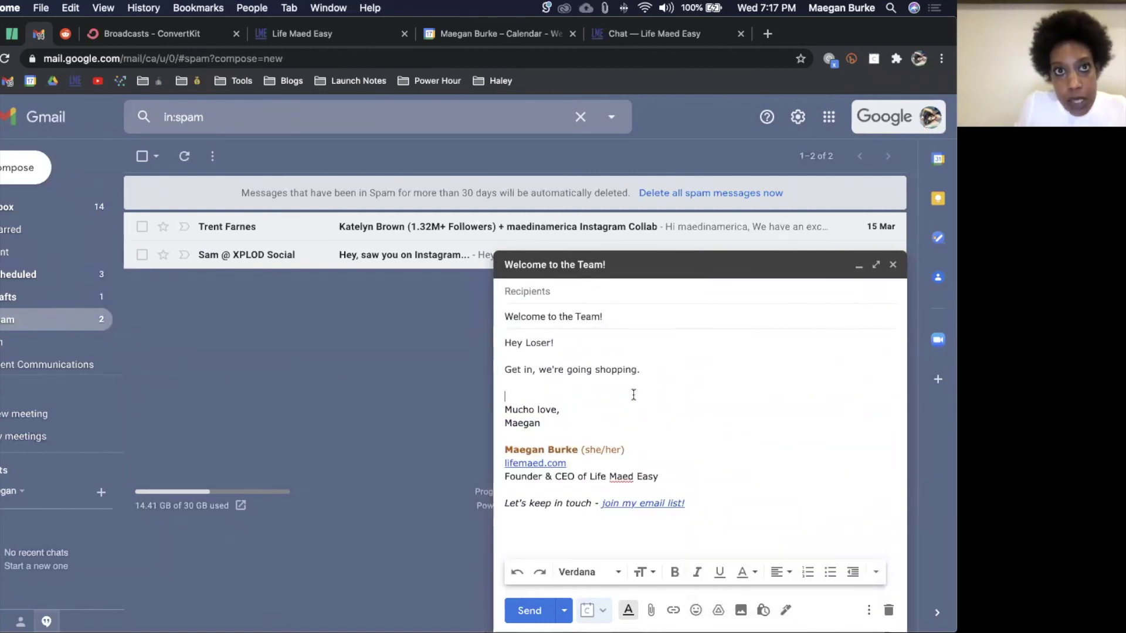
{"action": "left_click", "coordinate": [867, 613]}
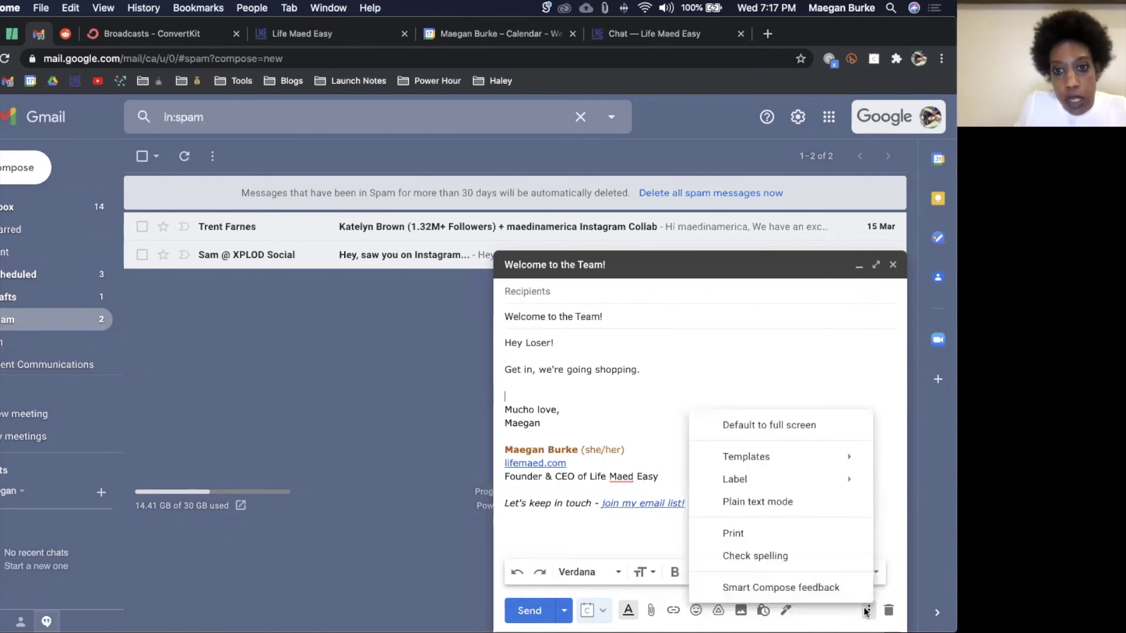
{"action": "mouse_move", "coordinate": [767, 456]}
{"action": "mouse_move", "coordinate": [643, 424]}
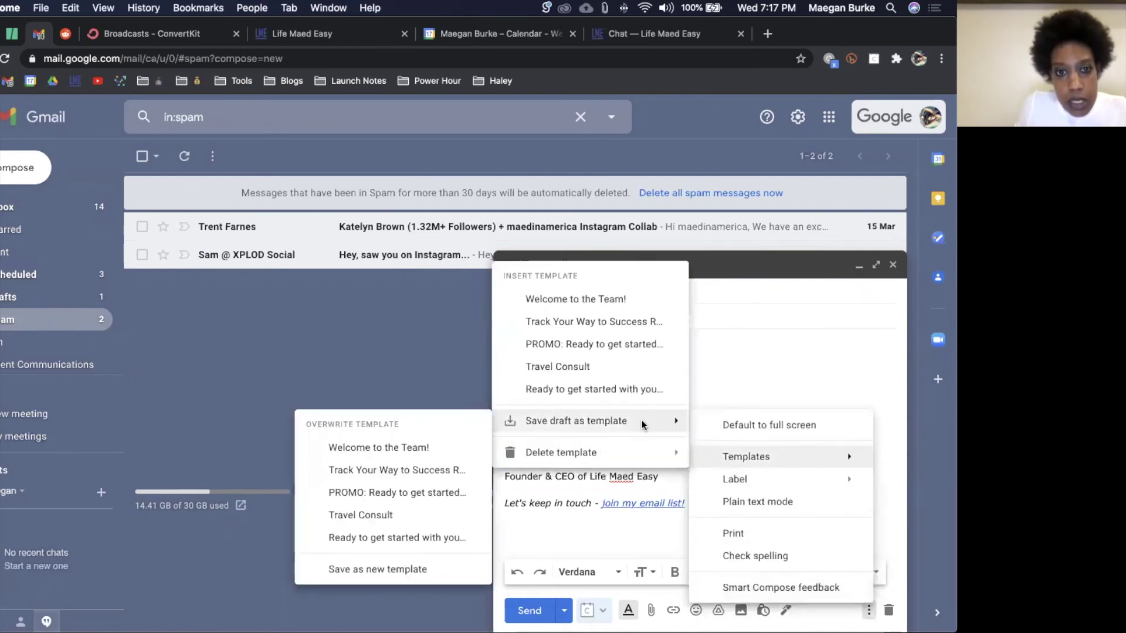
{"action": "left_click", "coordinate": [602, 338]}
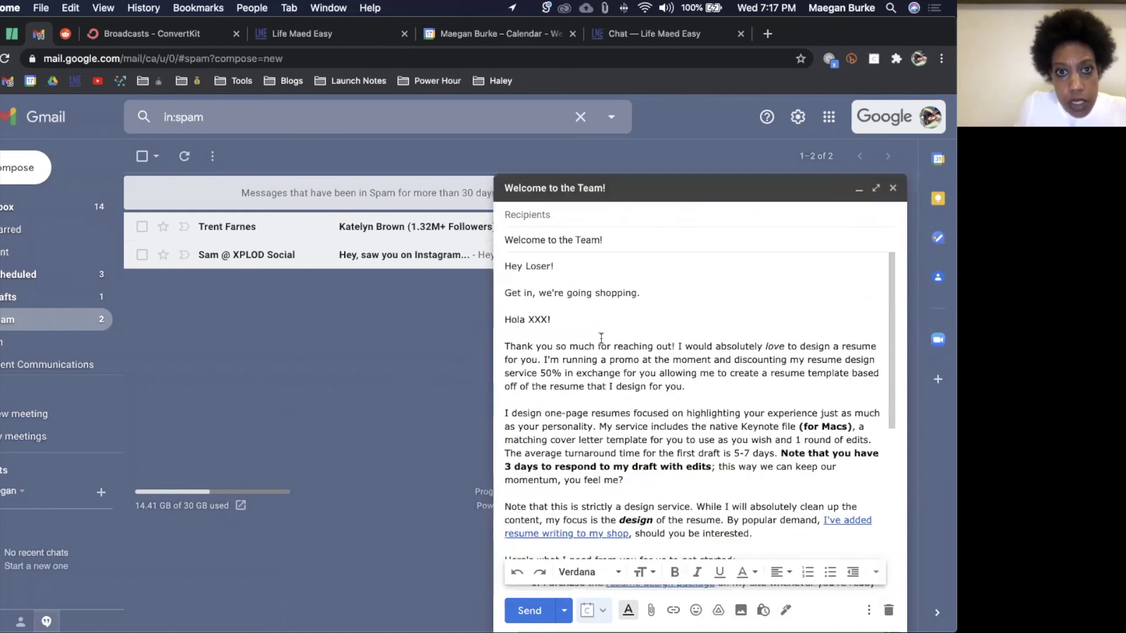
{"action": "scroll", "coordinate": [601, 338], "scroll_direction": "down", "scroll_amount": 10}
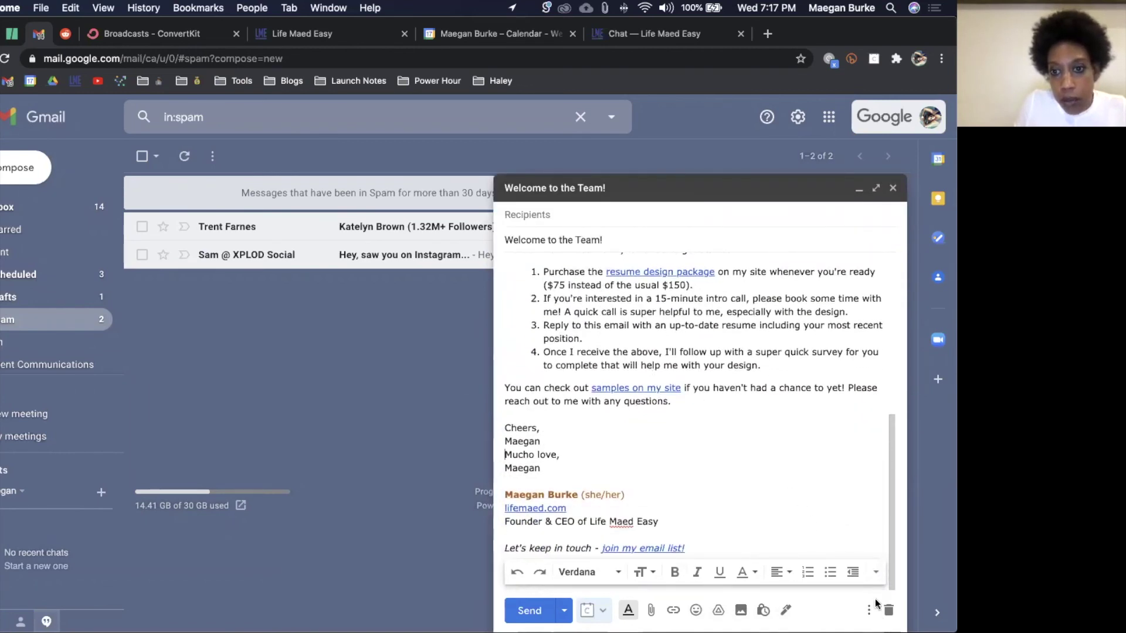
{"action": "left_click", "coordinate": [868, 611]}
{"action": "mouse_move", "coordinate": [784, 456]}
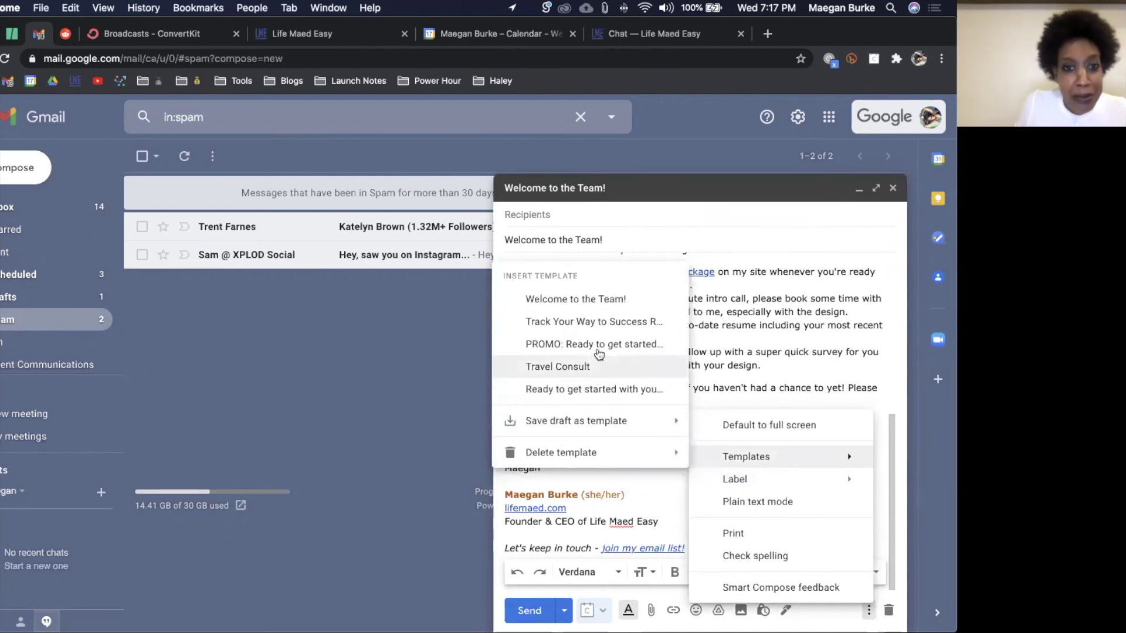
{"action": "left_click", "coordinate": [606, 328]}
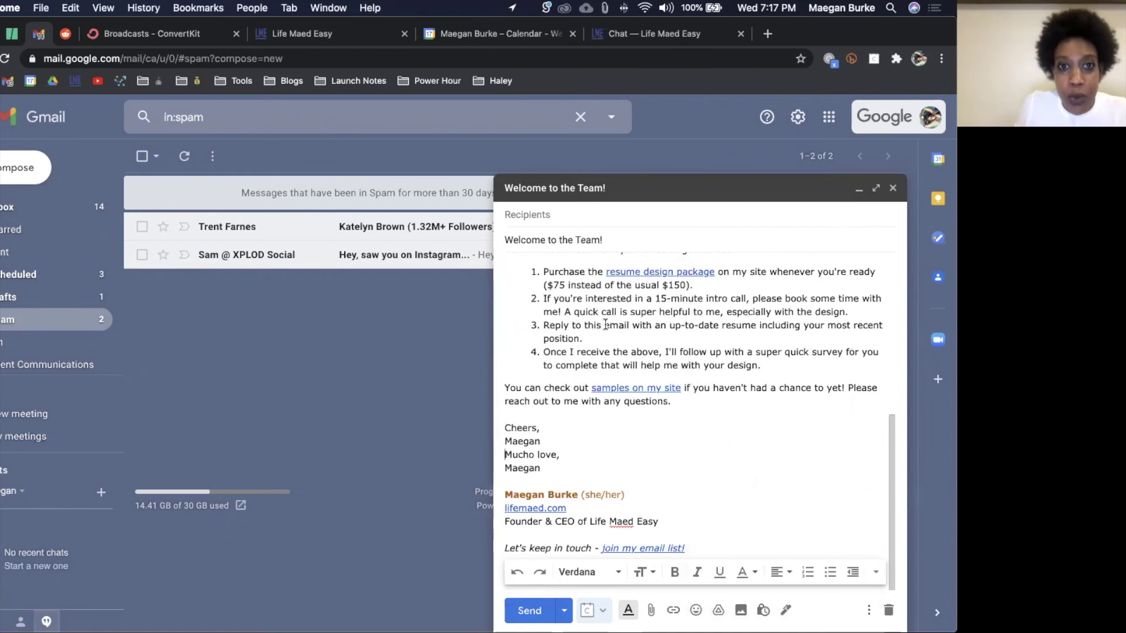
{"action": "scroll", "coordinate": [678, 352], "scroll_direction": "down", "scroll_amount": 3}
{"action": "scroll", "coordinate": [677, 352], "scroll_direction": "down", "scroll_amount": 10}
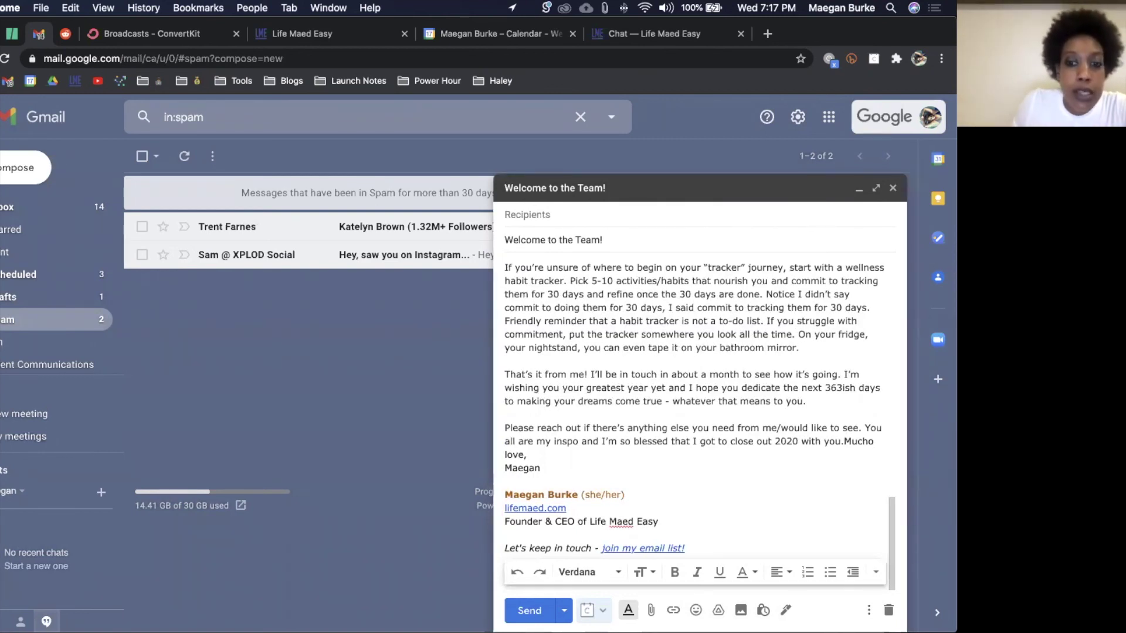
{"action": "left_click", "coordinate": [889, 610]}
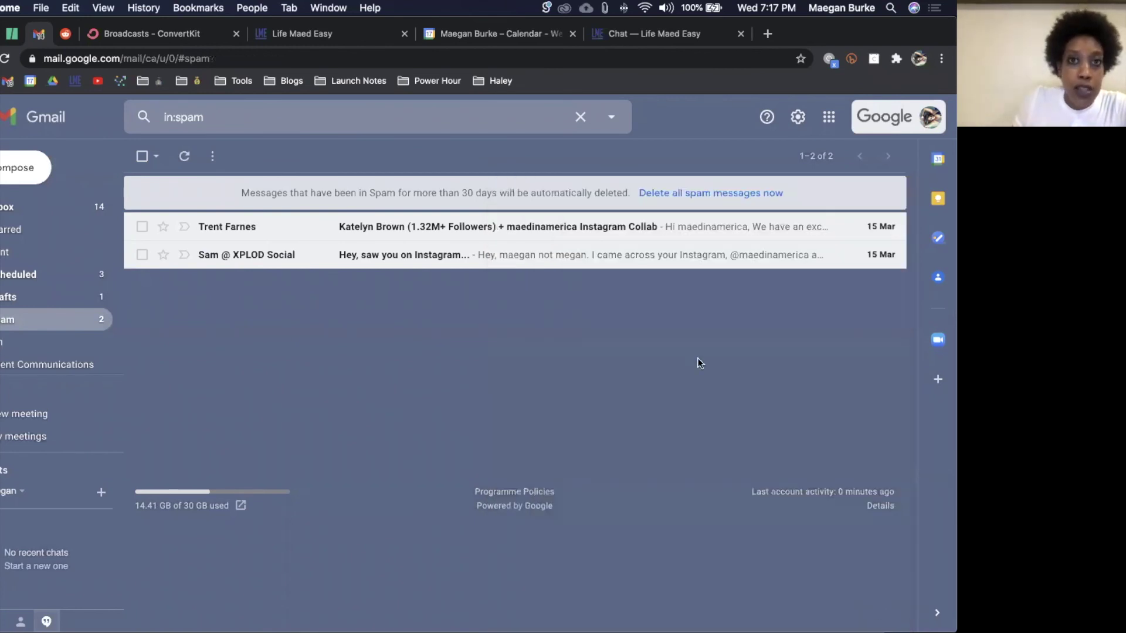